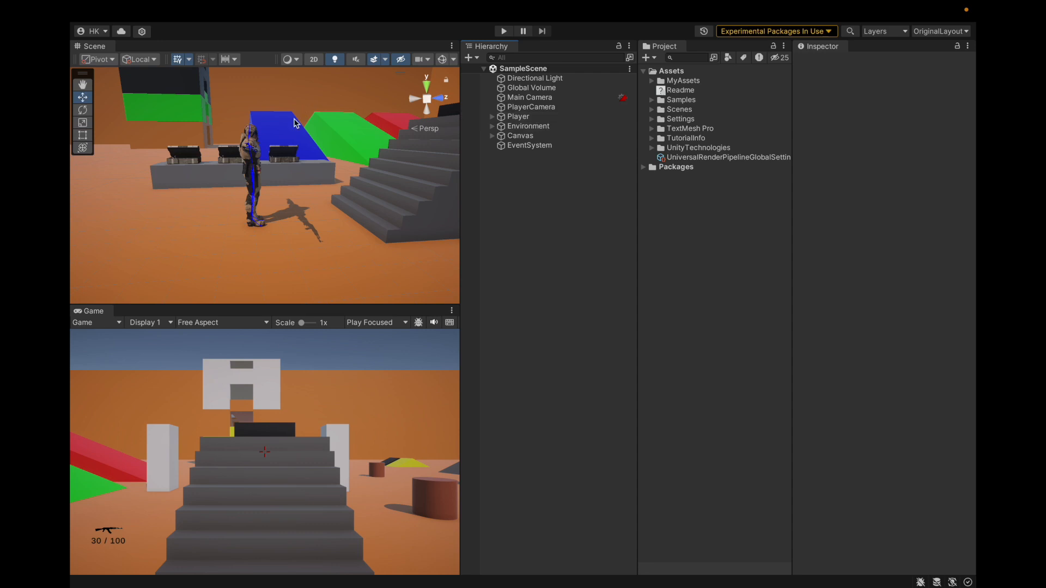
Examine the player character, its bones and the rifle in the scene from several angles
{"action": "scroll", "coordinate": [210, 173], "scroll_direction": "down", "scroll_amount": 5}
{"action": "scroll", "coordinate": [202, 184], "scroll_direction": "up", "scroll_amount": 5}
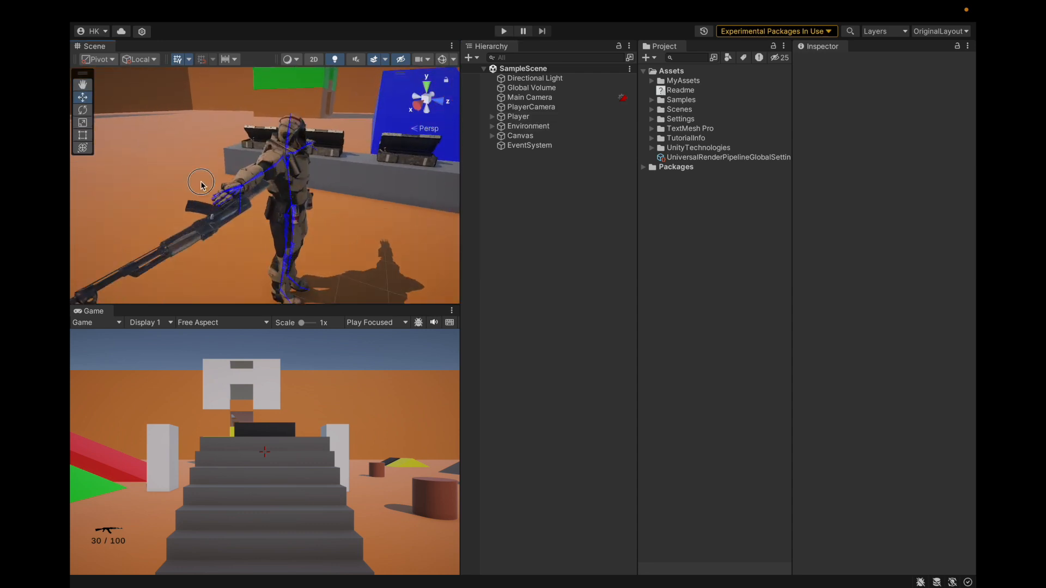
{"action": "scroll", "coordinate": [324, 211], "scroll_direction": "up", "scroll_amount": 5}
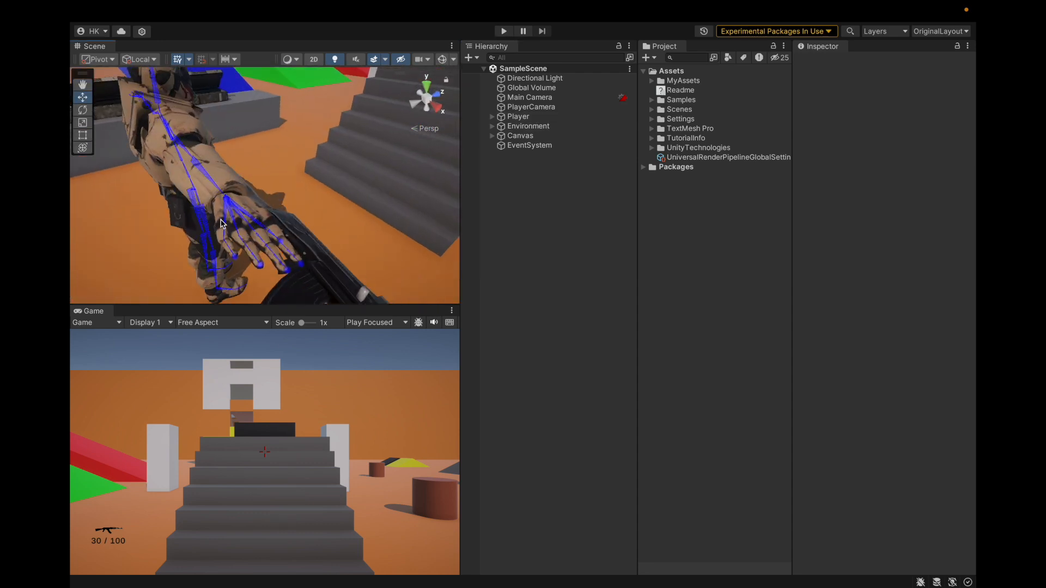
{"action": "scroll", "coordinate": [237, 220], "scroll_direction": "down", "scroll_amount": 5}
{"action": "left_click_drag", "start_coordinate": [174, 230], "coordinate": [360, 203], "text": "alt"}
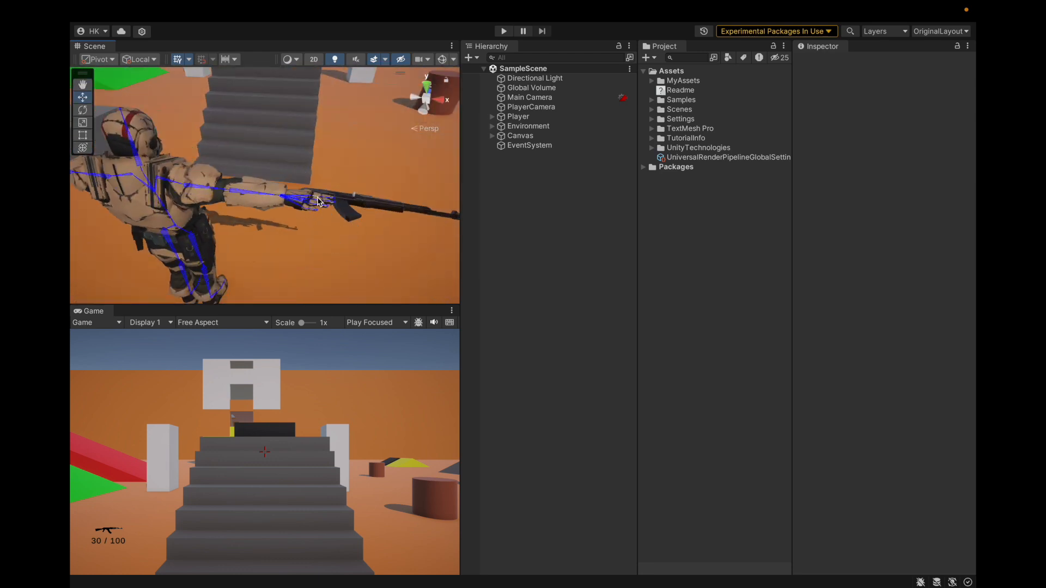
{"action": "left_click_drag", "start_coordinate": [365, 219], "coordinate": [167, 272], "text": "alt"}
{"action": "left_click_drag", "start_coordinate": [382, 185], "coordinate": [331, 166], "text": "alt"}
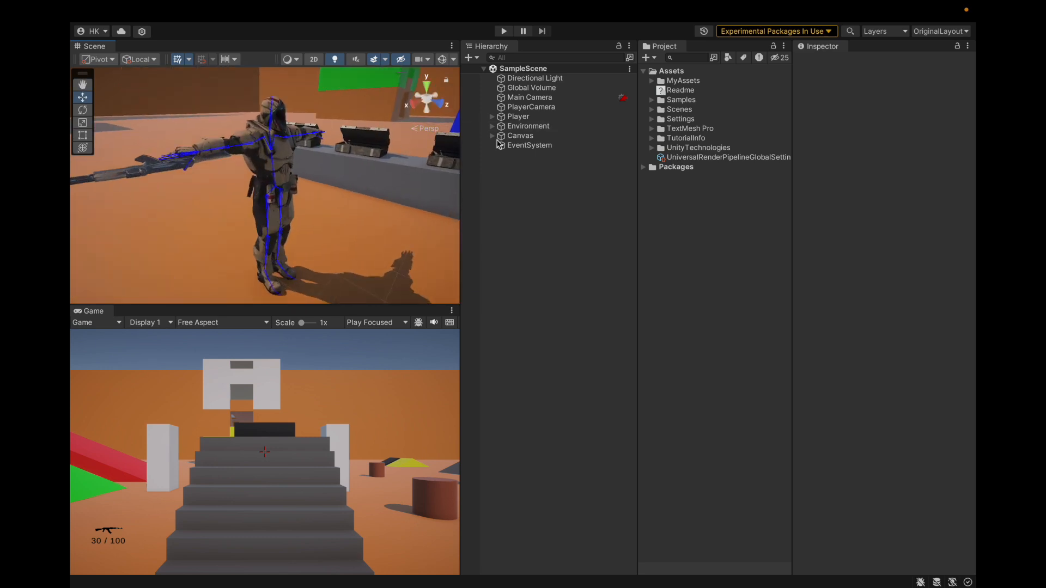
Select the Player object and start play mode to try the character's movement
{"action": "left_click", "coordinate": [539, 118]}
{"action": "left_click", "coordinate": [506, 31]}
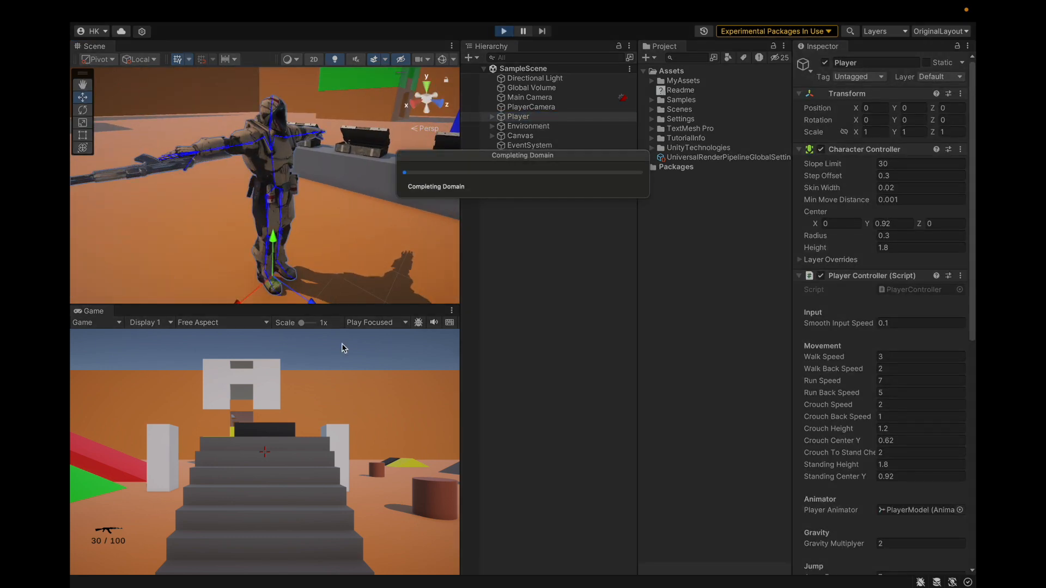
{"action": "key", "text": "space"}
{"action": "key", "text": "space"}
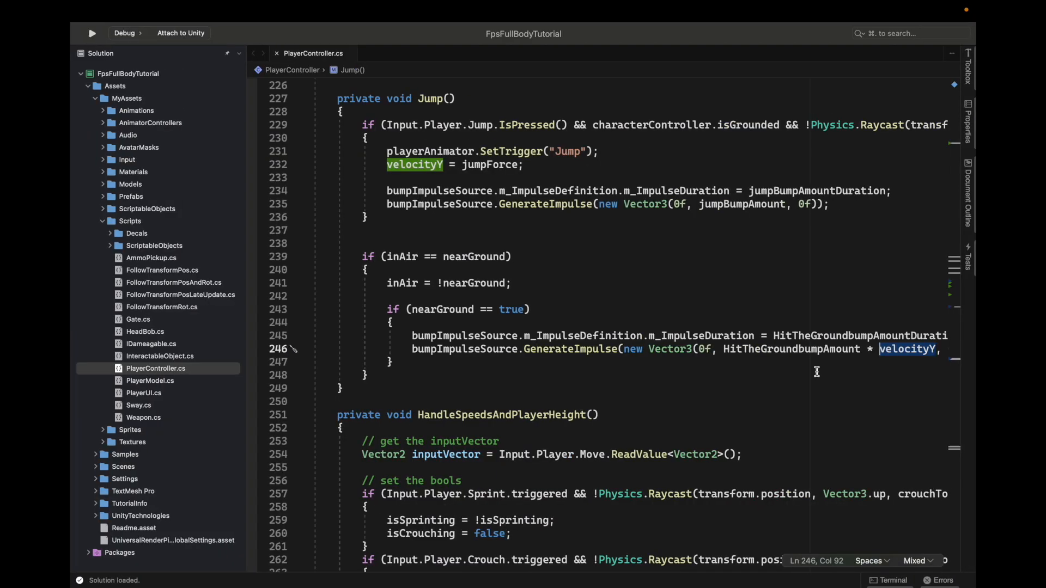
Save the PlayerController script in the code editor and return to Unity
{"action": "scroll", "coordinate": [600, 327], "scroll_direction": "right", "scroll_amount": 5}
{"action": "left_click", "coordinate": [574, 350]}
{"action": "scroll", "coordinate": [574, 350], "scroll_direction": "left", "scroll_amount": 6}
{"action": "key", "text": "super+s"}
{"action": "key", "text": "super+Tab"}
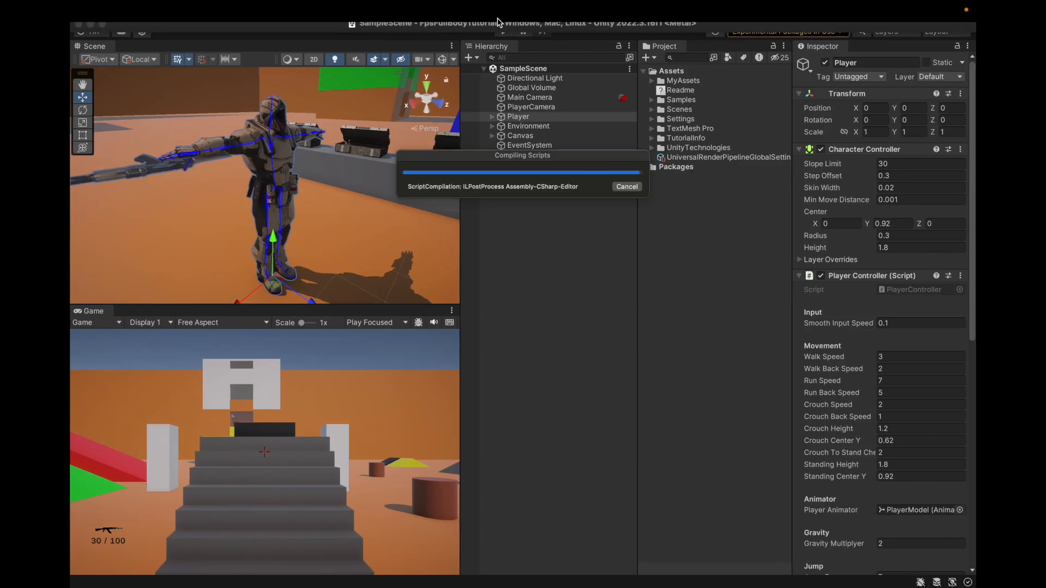
Test the scene in play mode by moving the player around the level, and stop playing
{"action": "left_click", "coordinate": [503, 31]}
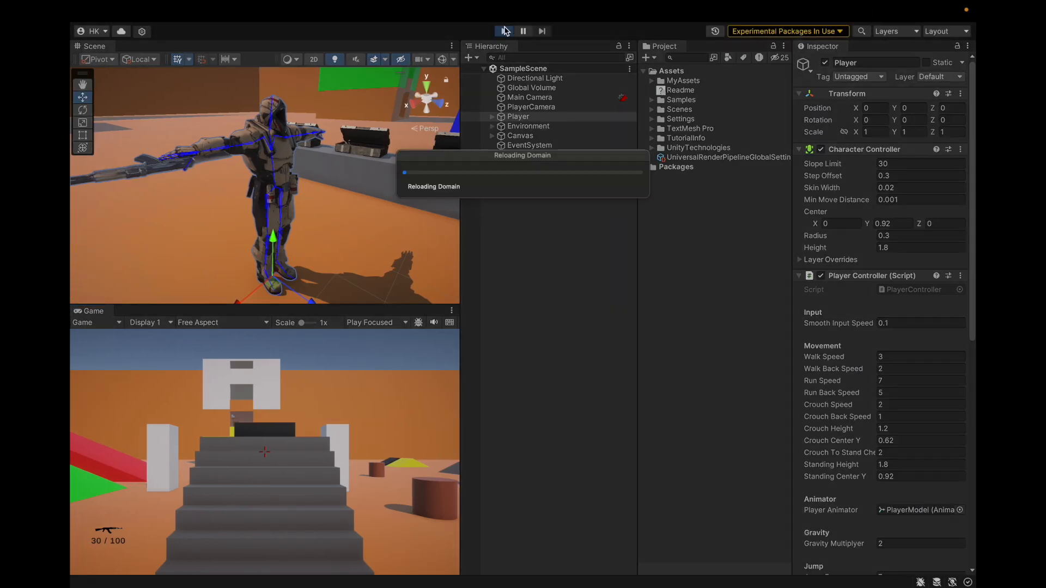
{"action": "key", "text": "space"}
{"action": "key", "text": "space"}
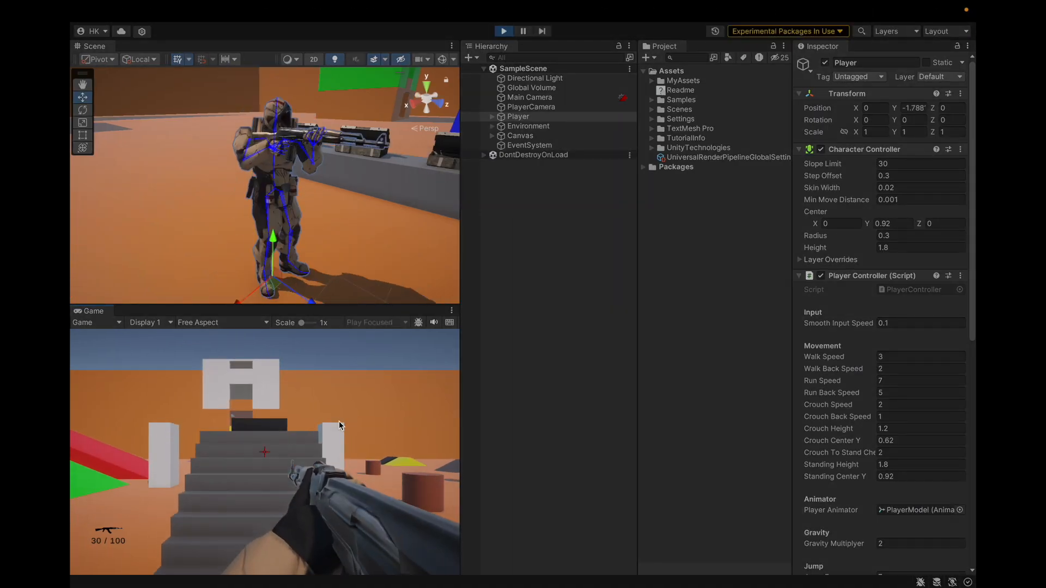
{"action": "key", "text": "w"}
{"action": "key", "text": "w"}
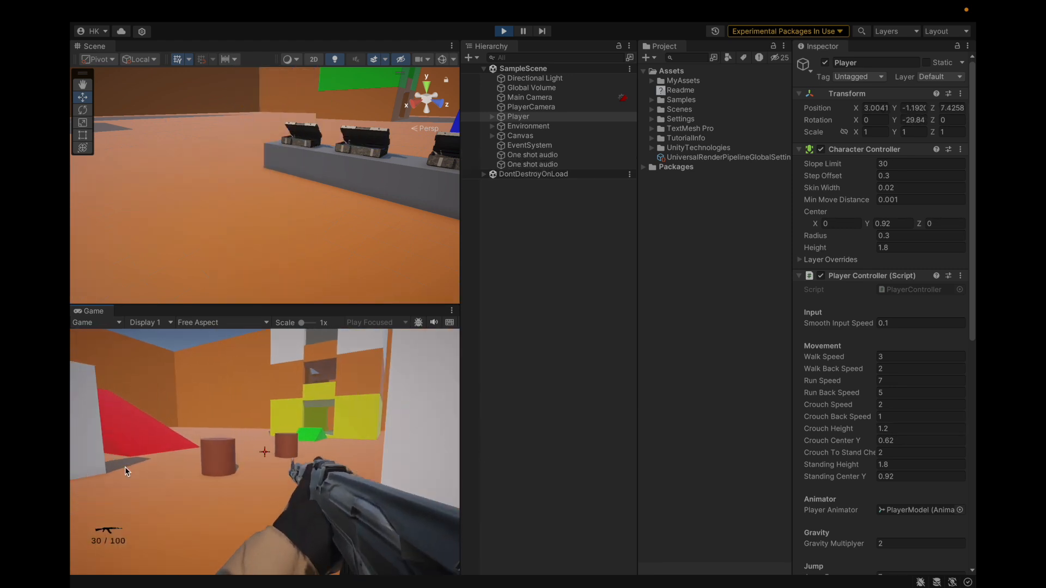
{"action": "key", "text": "w"}
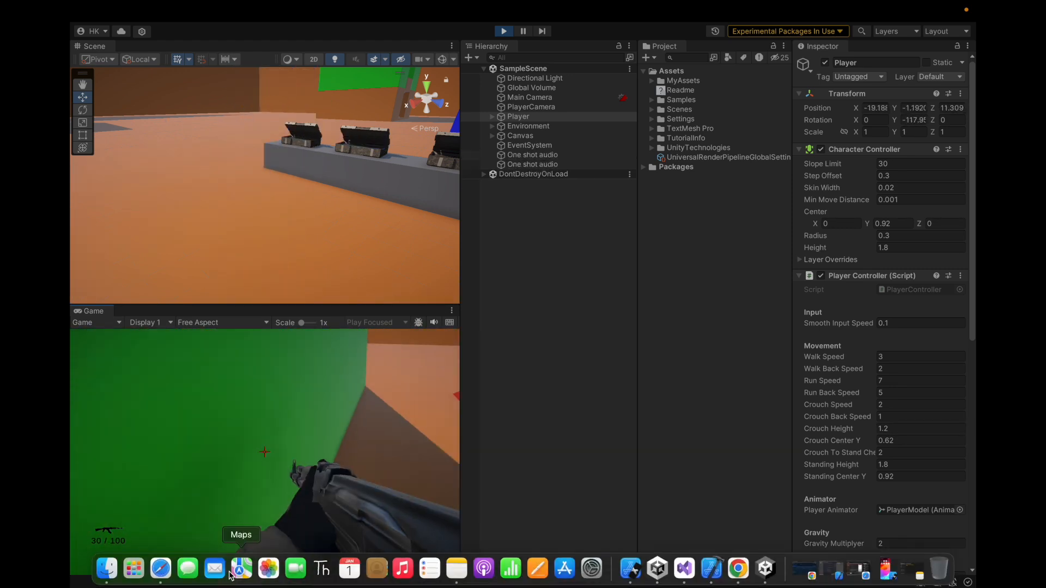
{"action": "key", "text": "w"}
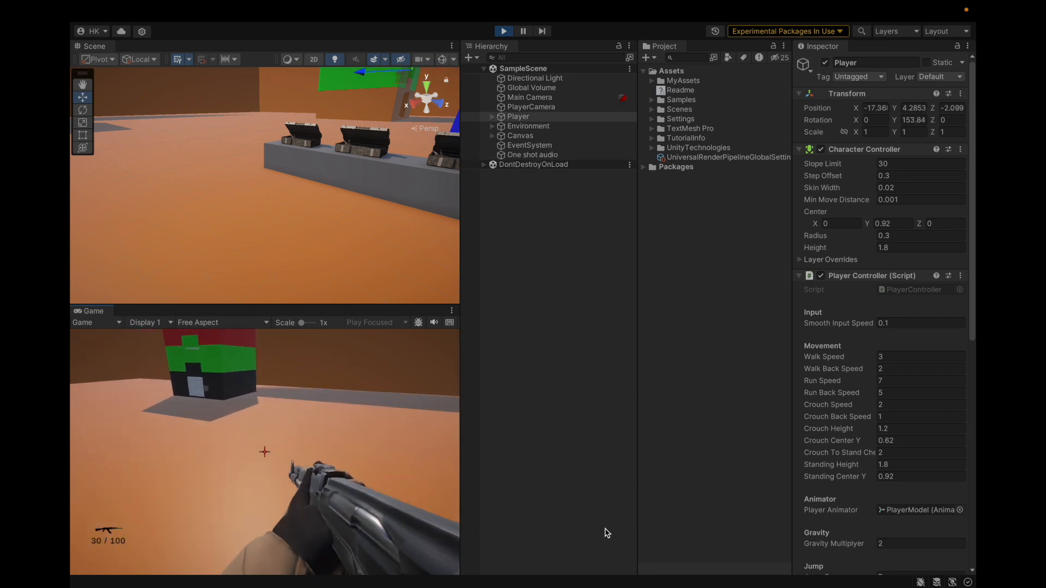
{"action": "key", "text": "w"}
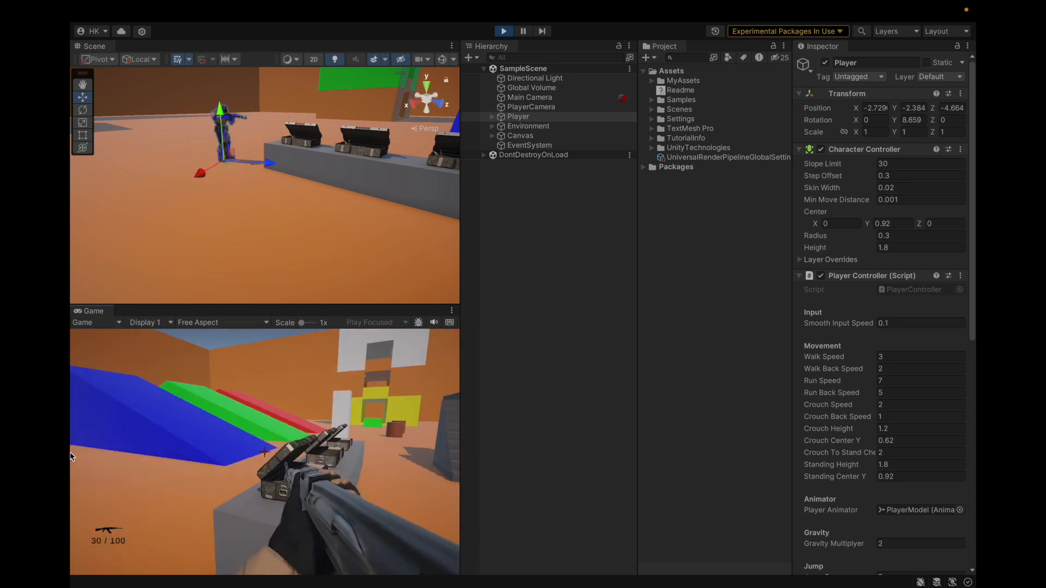
{"action": "key", "text": "super+p"}
Switch to Visual Studio and open Sway.cs from the Scripts folder at its Update() method
{"action": "key", "text": "ctrl+Right"}
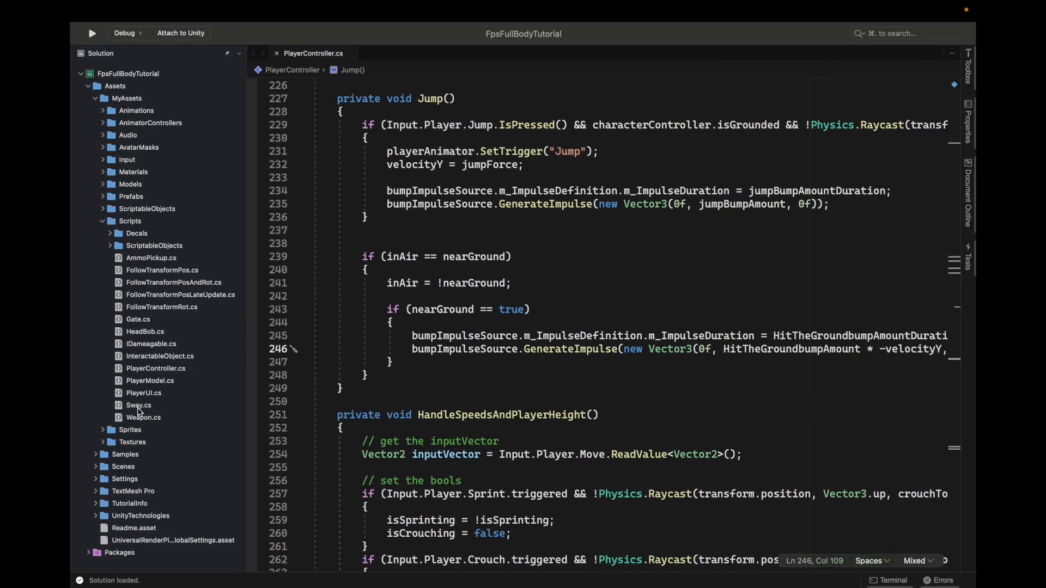
{"action": "double_click", "coordinate": [139, 406]}
{"action": "scroll", "coordinate": [567, 273], "scroll_direction": "down", "scroll_amount": 5}
{"action": "scroll", "coordinate": [776, 379], "scroll_direction": "right", "scroll_amount": 5}
{"action": "left_click", "coordinate": [883, 431]}
{"action": "scroll", "coordinate": [905, 413], "scroll_direction": "right", "scroll_amount": 5}
{"action": "left_click", "coordinate": [842, 420]}
{"action": "scroll", "coordinate": [843, 420], "scroll_direction": "left", "scroll_amount": 5}
{"action": "left_click", "coordinate": [423, 394]}
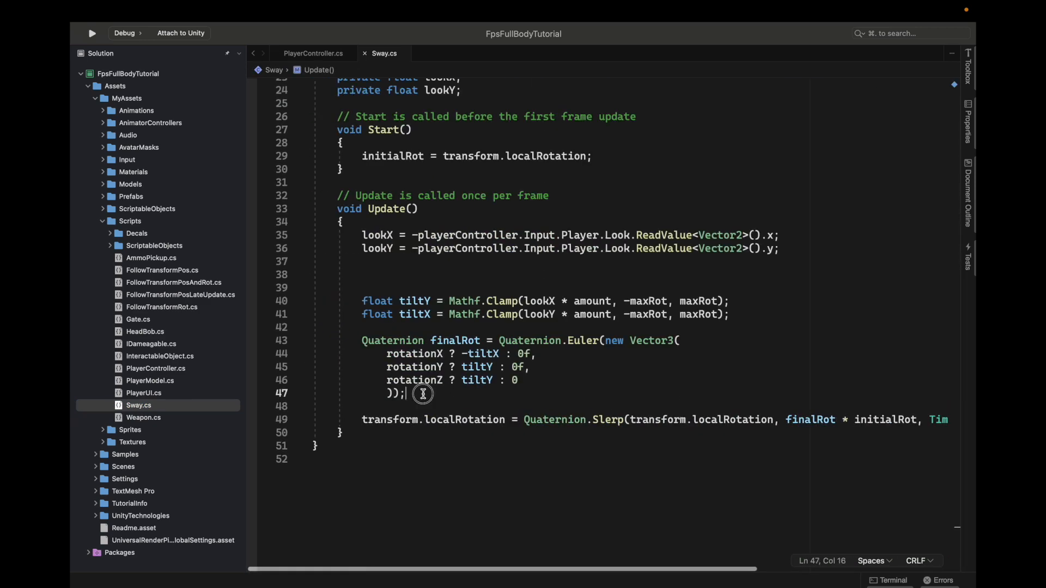
Examine how Update() clamps tiltX and tiltY and builds finalRot with Quaternion.Euler
{"action": "left_click_drag", "start_coordinate": [423, 394], "coordinate": [361, 341]}
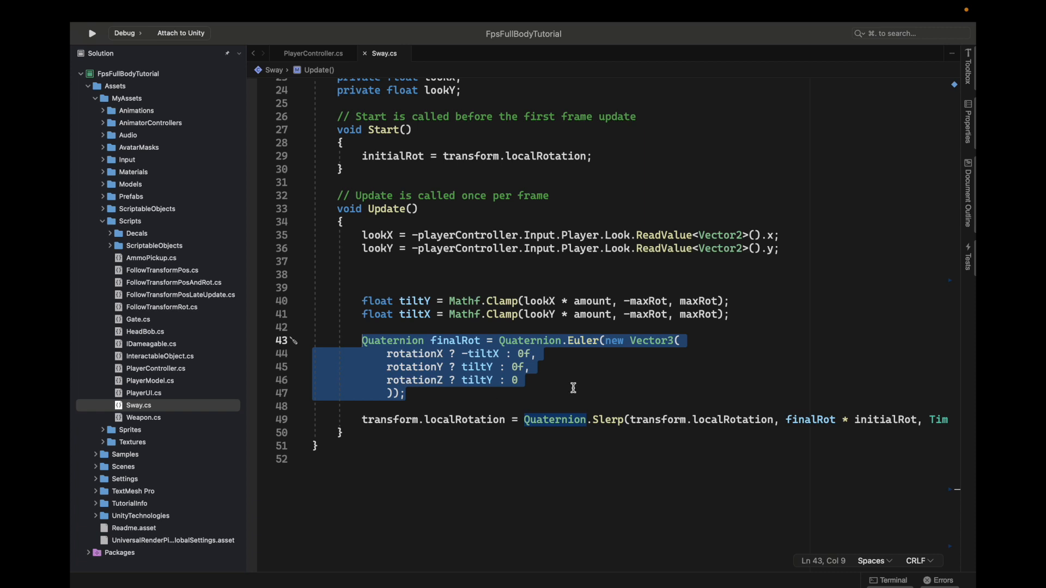
{"action": "left_click_drag", "start_coordinate": [524, 315], "coordinate": [718, 314]}
{"action": "left_click", "coordinate": [731, 315]}
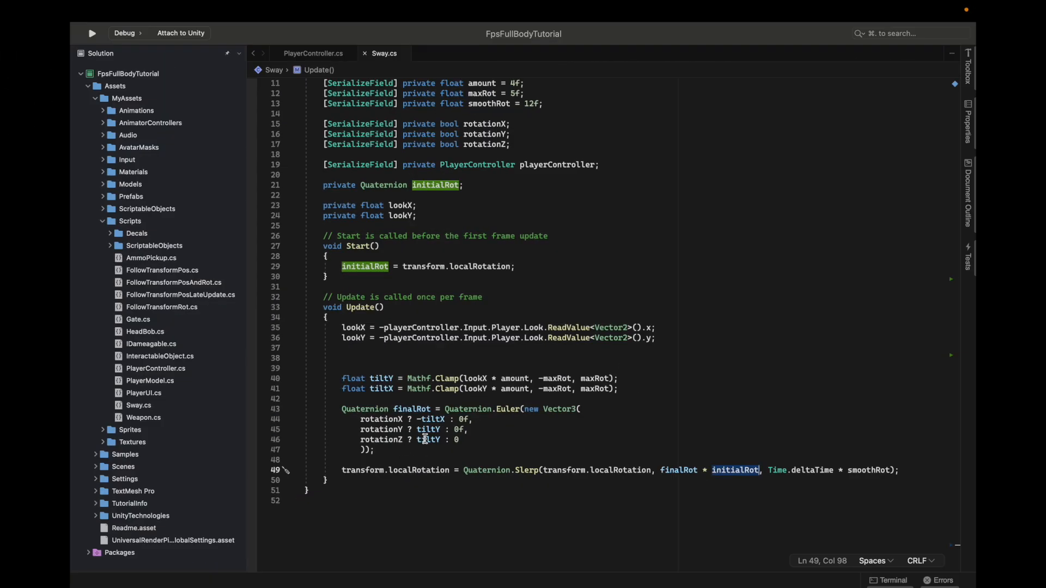
{"action": "scroll", "coordinate": [428, 403], "scroll_direction": "down", "scroll_amount": 5}
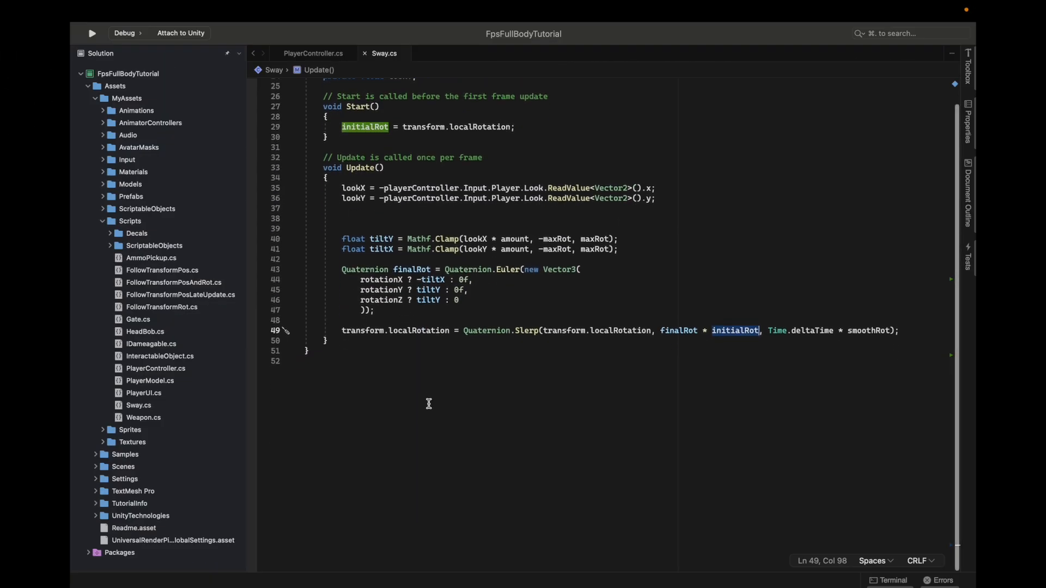
{"action": "left_click_drag", "start_coordinate": [344, 270], "coordinate": [382, 312]}
{"action": "left_click", "coordinate": [390, 310]}
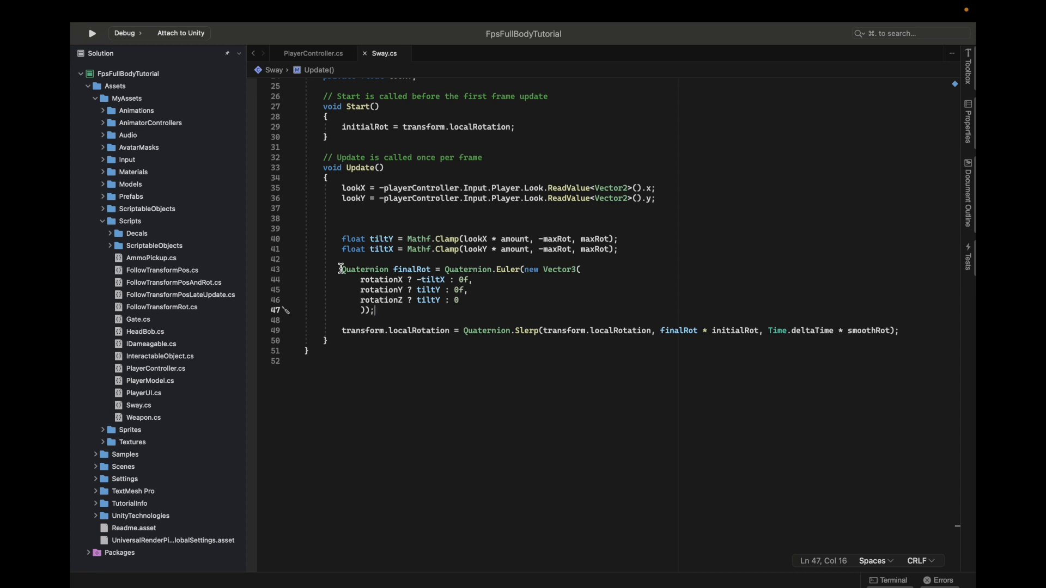
Comment out the float tiltY and float tiltX Mathf.Clamp lines in Update()
{"action": "left_click", "coordinate": [343, 238]}
{"action": "type", "text": "//"}
{"action": "key", "text": "Left"}
{"action": "key", "text": "Left"}
{"action": "key", "text": "Down"}
{"action": "type", "text": "//"}
Comment out the whole multi-line finalRot declaration that uses Quaternion.Euler
{"action": "left_click_drag", "start_coordinate": [342, 269], "coordinate": [377, 311]}
{"action": "right_click", "coordinate": [379, 310]}
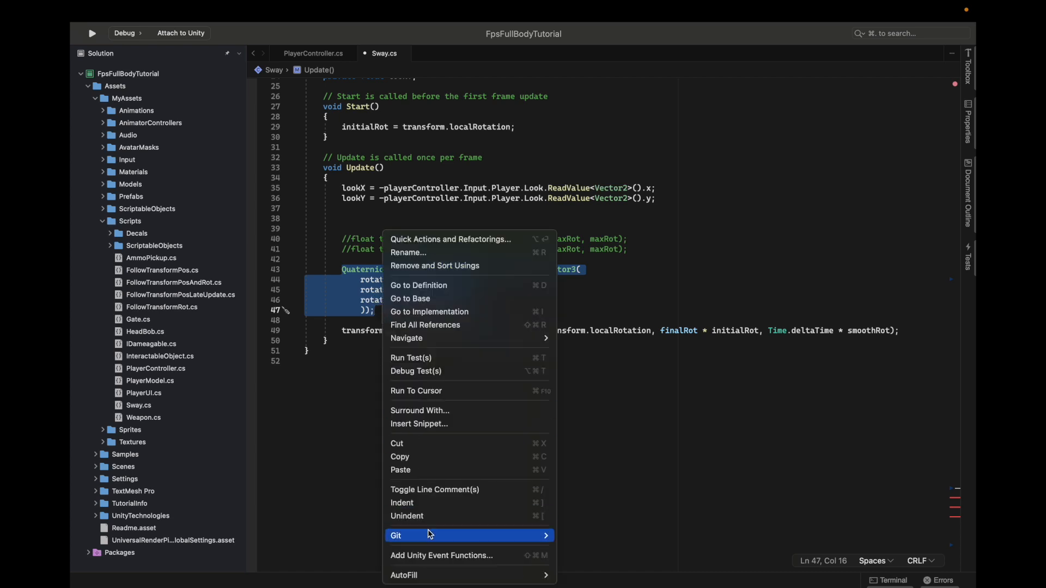
{"action": "left_click", "coordinate": [434, 490]}
{"action": "scroll", "coordinate": [457, 363], "scroll_direction": "up", "scroll_amount": 8}
{"action": "scroll", "coordinate": [458, 364], "scroll_direction": "down", "scroll_amount": 2}
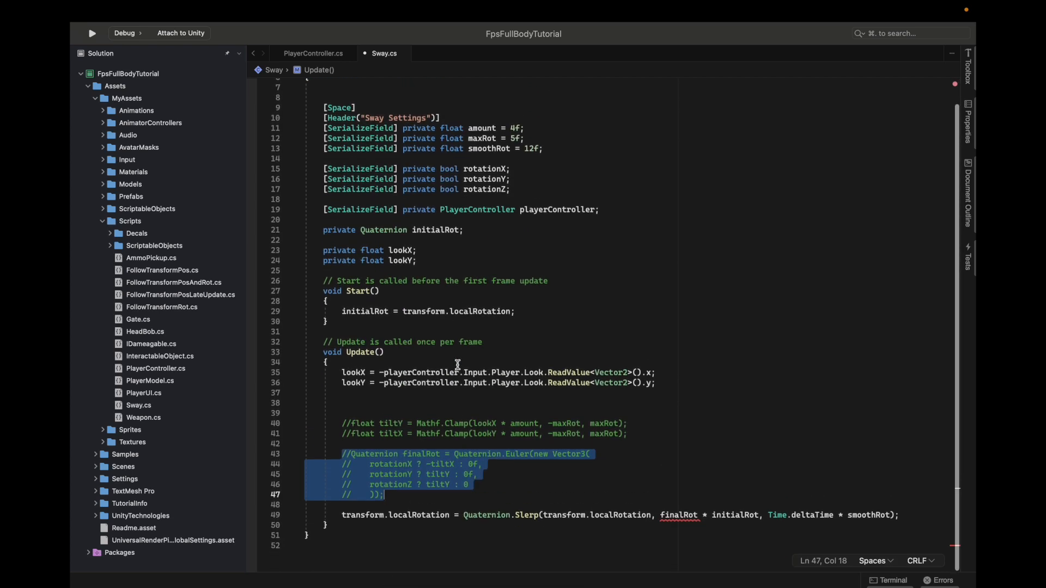
{"action": "scroll", "coordinate": [435, 386], "scroll_direction": "down", "scroll_amount": 2}
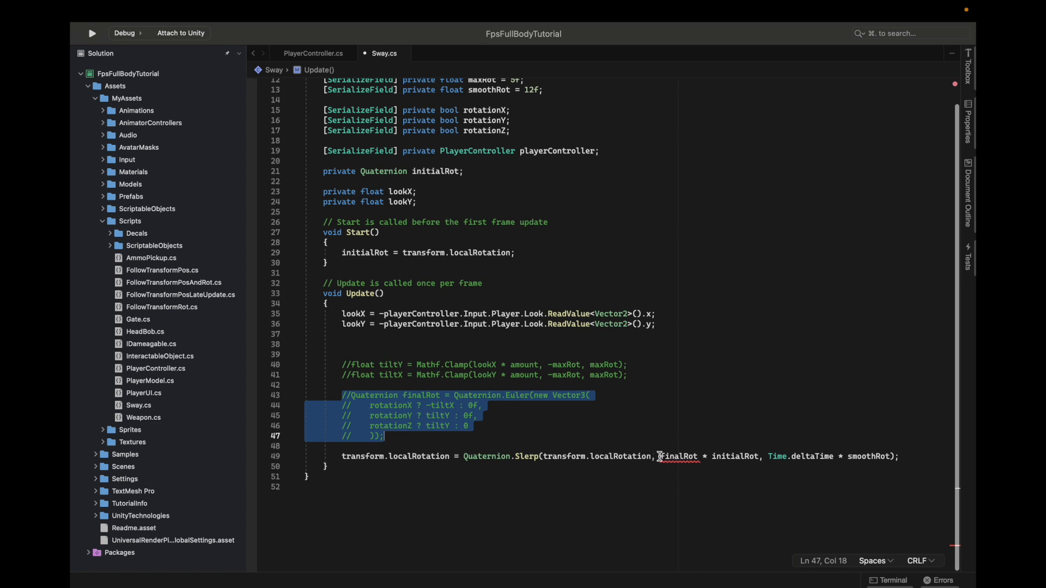
{"action": "left_click", "coordinate": [408, 433]}
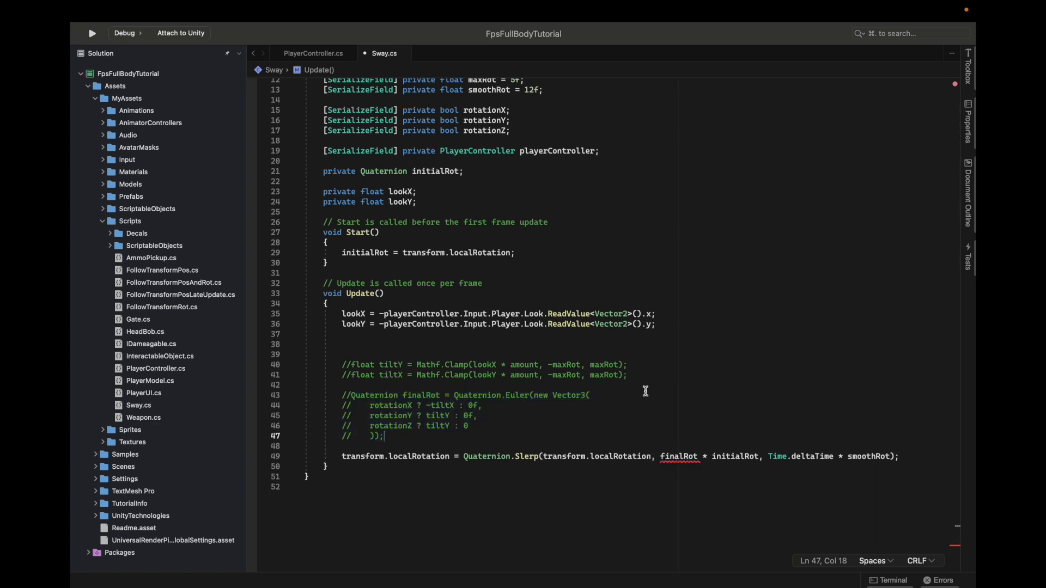
Remove the minus sign before playerController in both the lookX and lookY assignments
{"action": "left_click", "coordinate": [383, 314]}
{"action": "key", "text": "BackSpace"}
{"action": "key", "text": "Down"}
{"action": "key", "text": "Delete"}
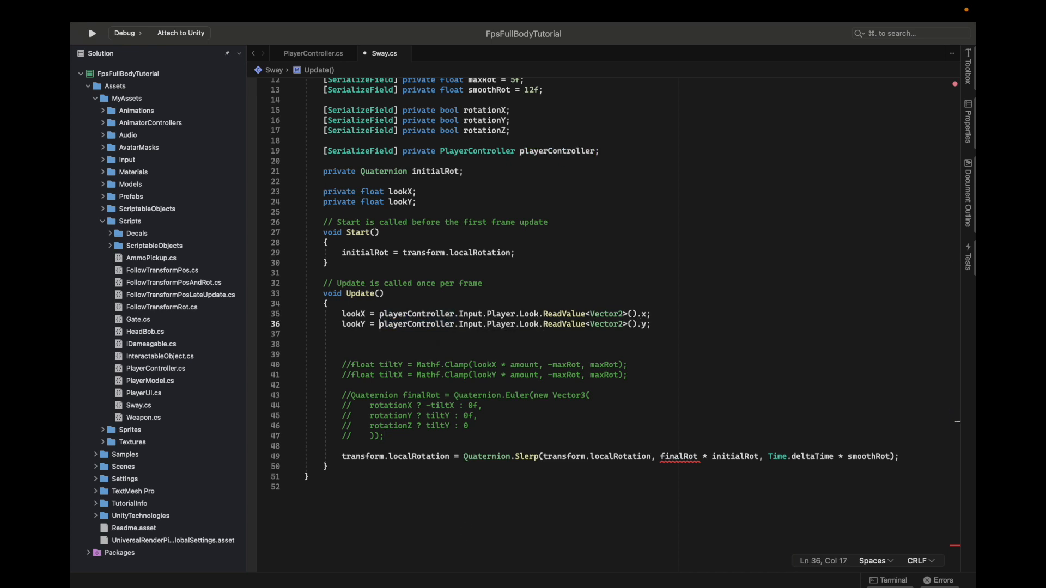
Start a new "Quaternion finalRot =" declaration above the transform.localRotation line
{"action": "double_click", "coordinate": [674, 457]}
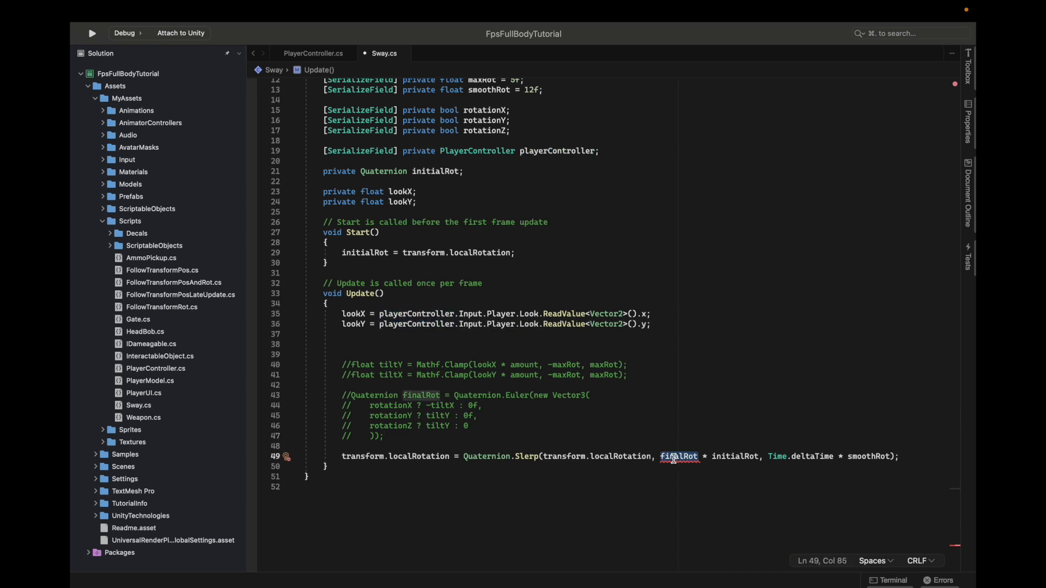
{"action": "left_click", "coordinate": [475, 444]}
{"action": "key", "text": "Return"}
{"action": "key", "text": "Return"}
{"action": "key", "text": "Up"}
{"action": "type", "text": "qu"}
{"action": "key", "text": "Tab"}
{"action": "type", "text": "fin"}
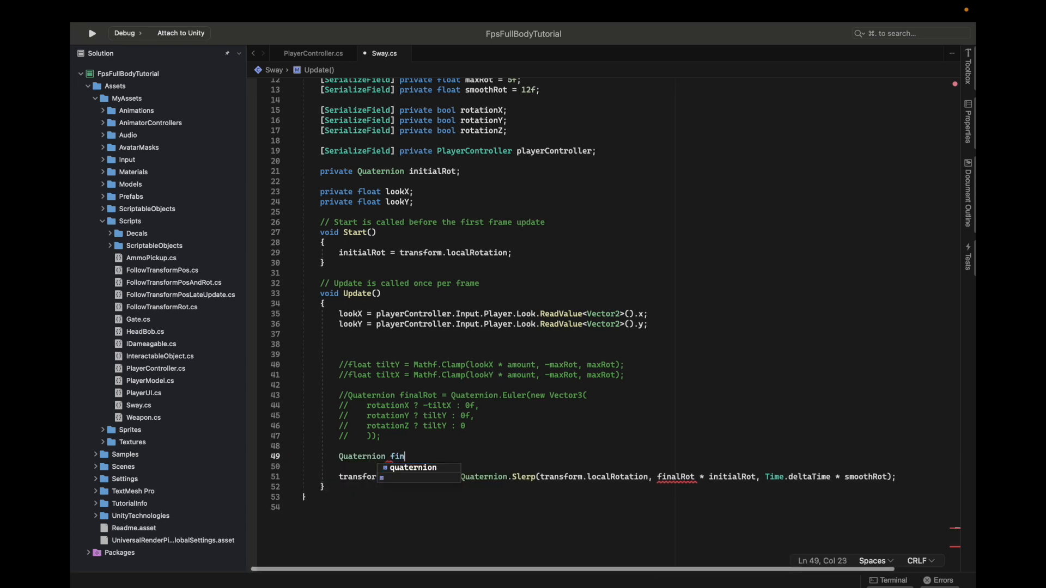
{"action": "type", "text": "alRot = "}
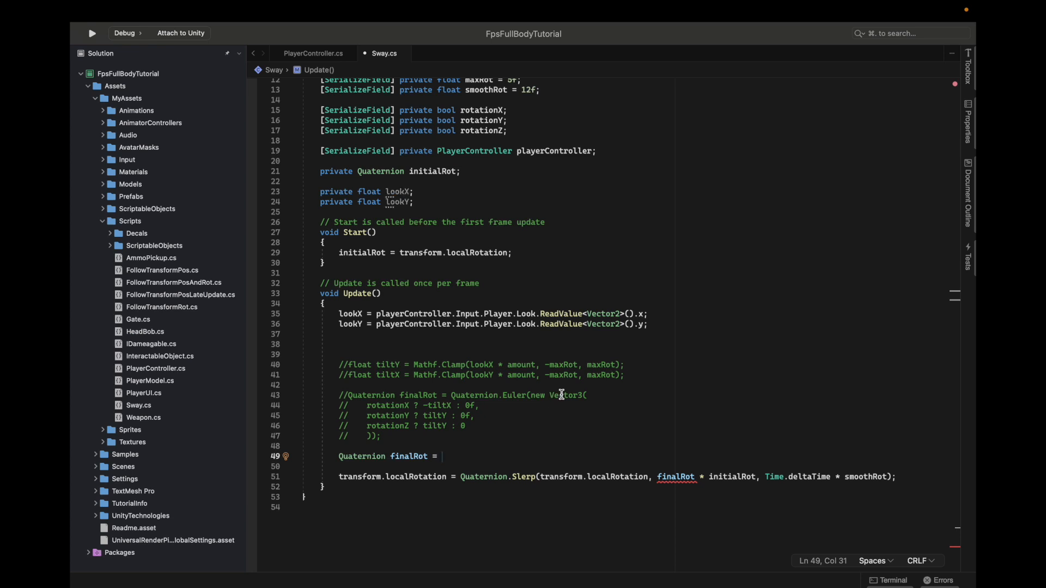
{"action": "type", "text": "qu"}
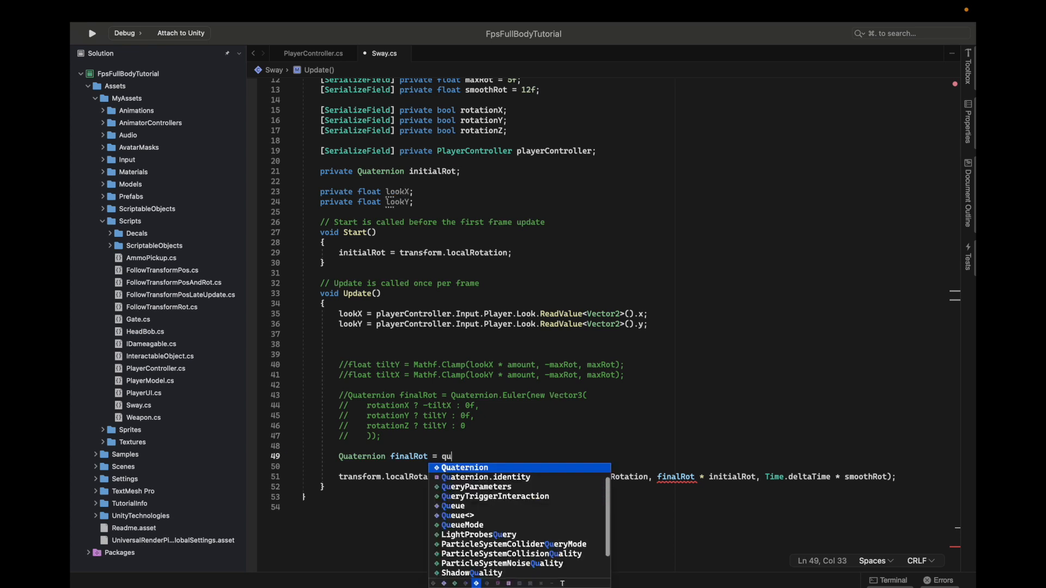
Assign finalRot the product of two empty calls: Quaternion.AngleAxis() * Quaternion.AngleAxis()
{"action": "key", "text": "Tab"}
{"action": "type", "text": ".angle"}
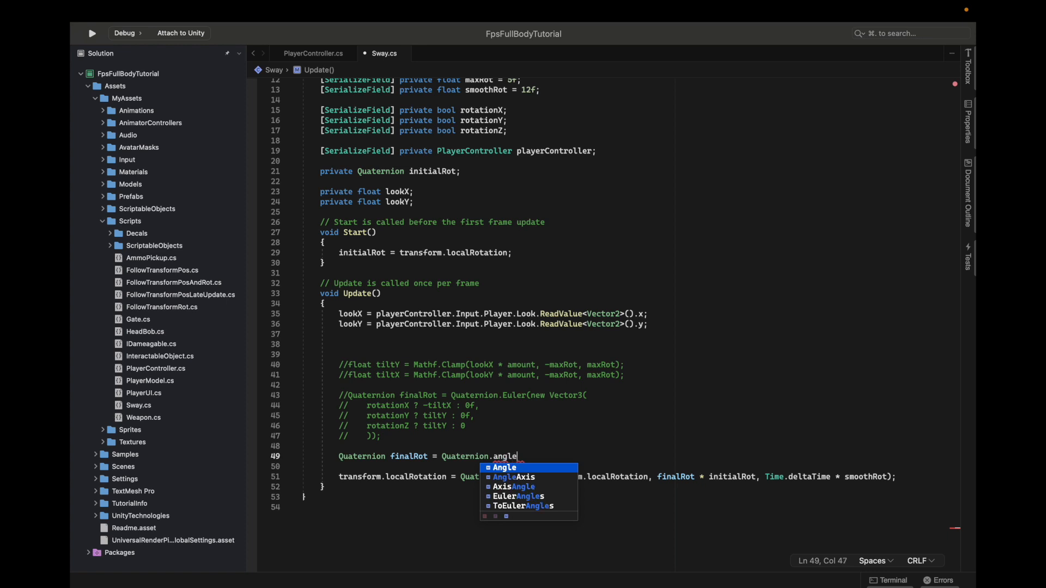
{"action": "key", "text": "Down"}
{"action": "key", "text": "Tab"}
{"action": "type", "text": "();"}
{"action": "key", "text": "Left"}
{"action": "type", "text": "* qu"}
{"action": "key", "text": "Tab"}
{"action": "type", "text": ".an"}
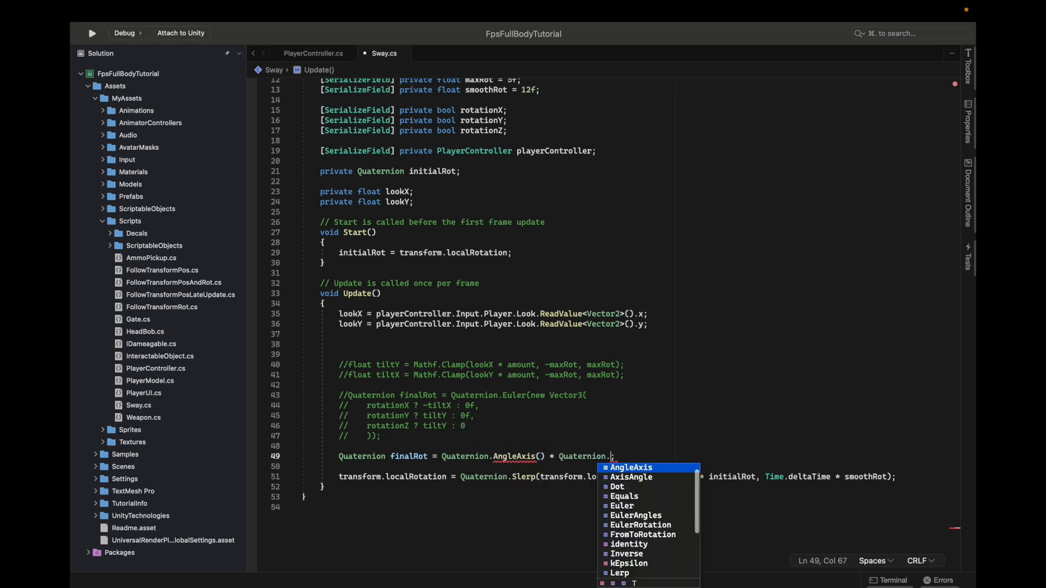
{"action": "key", "text": "Tab"}
{"action": "type", "text": "Axis"}
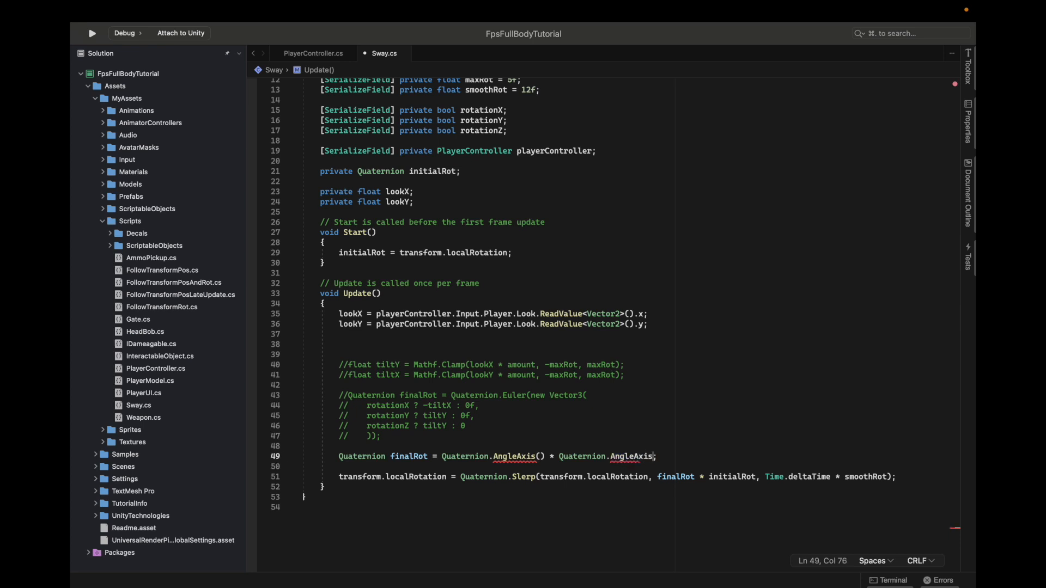
{"action": "type", "text": "();"}
Fill the first Quaternion.AngleAxis call of finalRot with the arguments -lookY and Vector3.right
{"action": "left_click", "coordinate": [542, 456]}
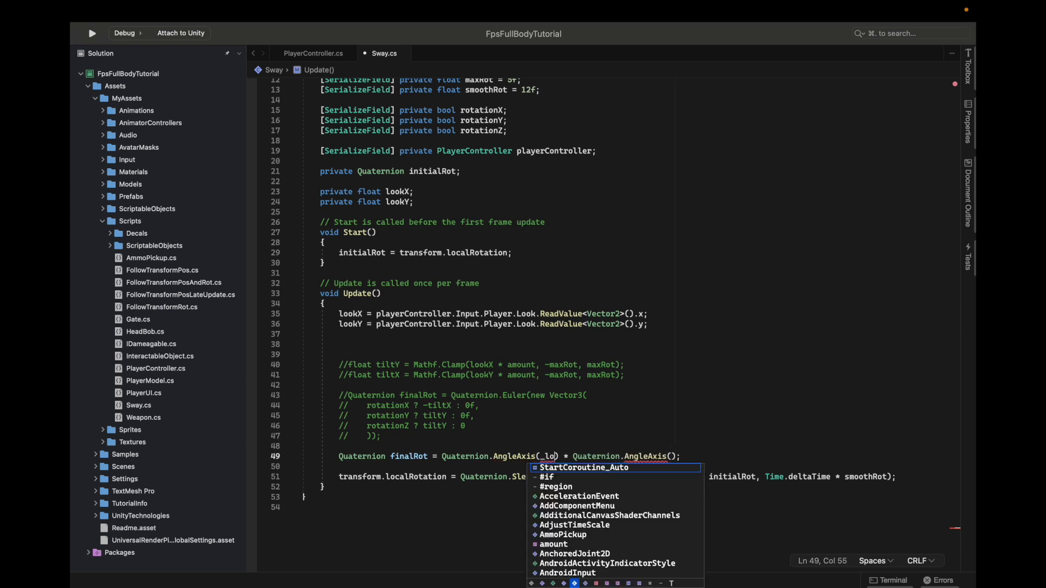
{"action": "key", "text": "BackSpace"}
{"action": "type", "text": "-l"}
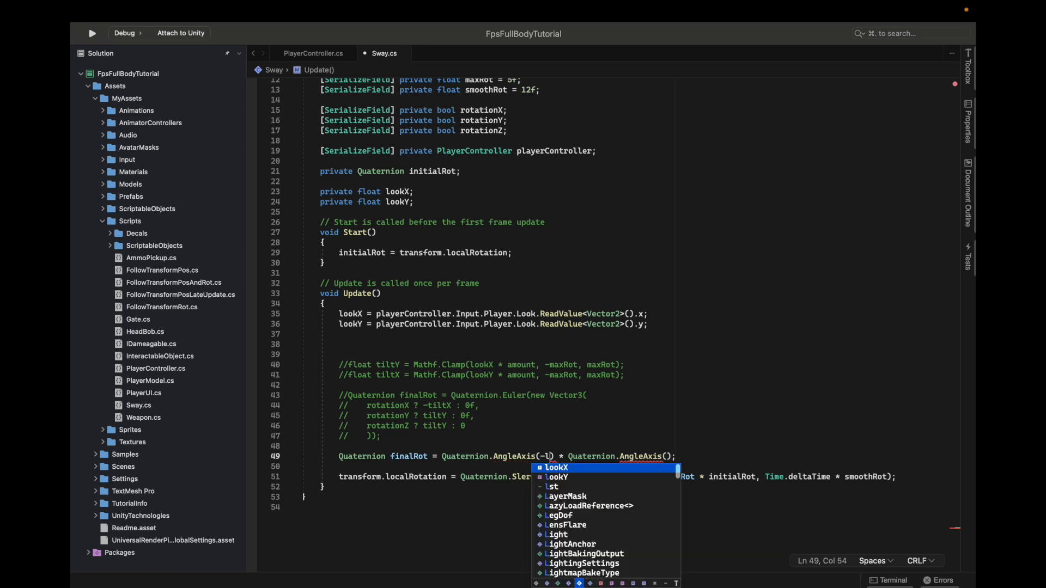
{"action": "key", "text": "Down"}
{"action": "key", "text": "Return"}
{"action": "type", "text": ","}
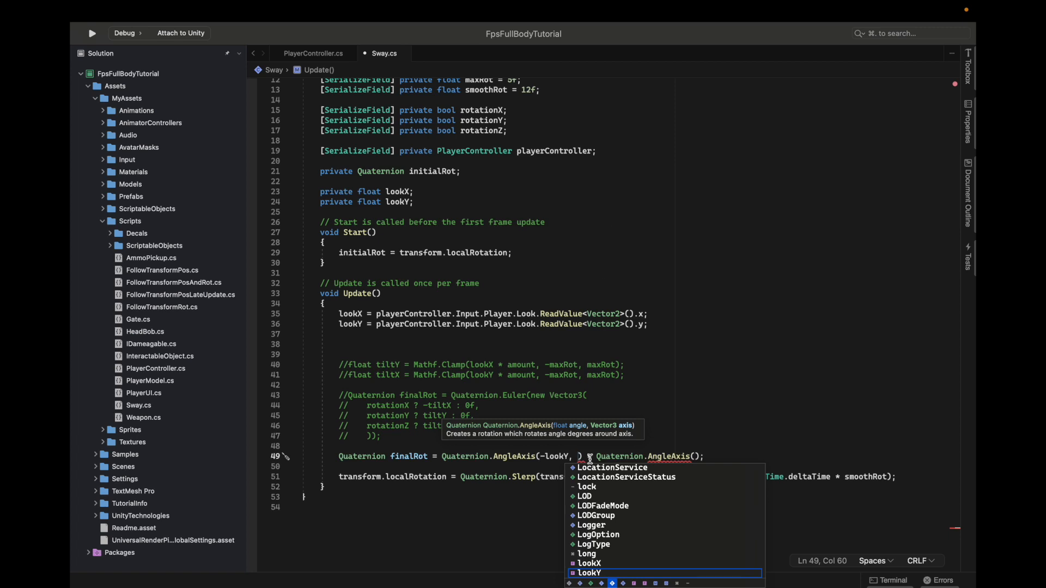
{"action": "type", "text": "Vector3.righ"}
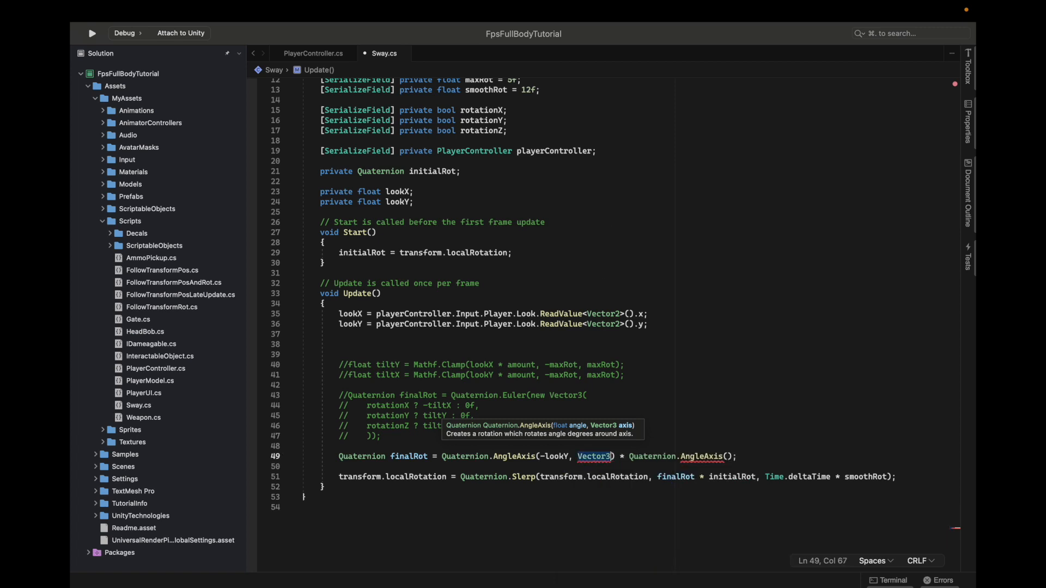
{"action": "key", "text": "Return"}
Fill the second Quaternion.AngleAxis call of finalRot with the arguments -lookX and Vector3.forward
{"action": "left_click", "coordinate": [755, 456]}
{"action": "type", "text": "-lookX,"}
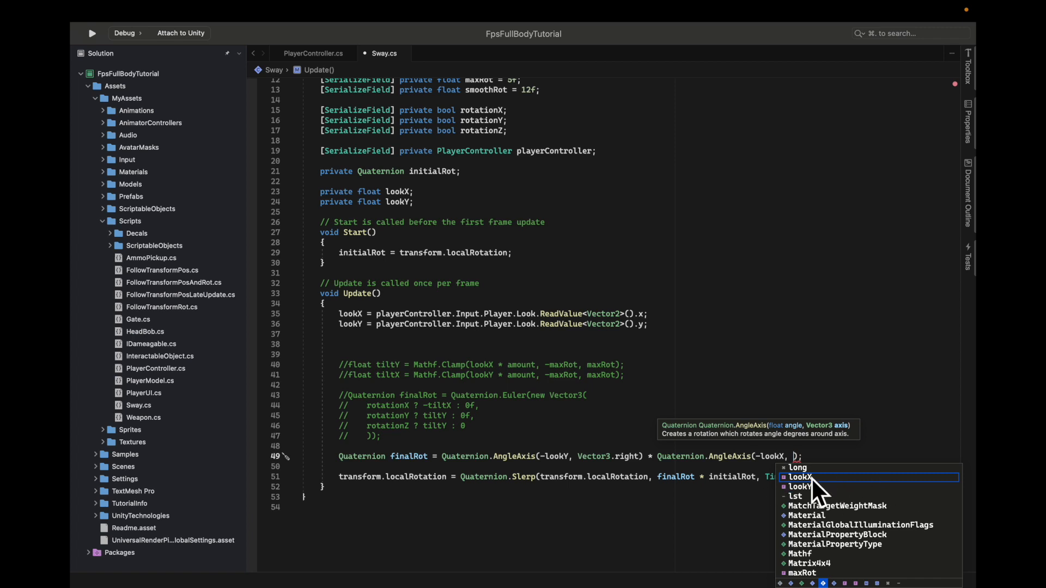
{"action": "type", "text": "Vector3.for"}
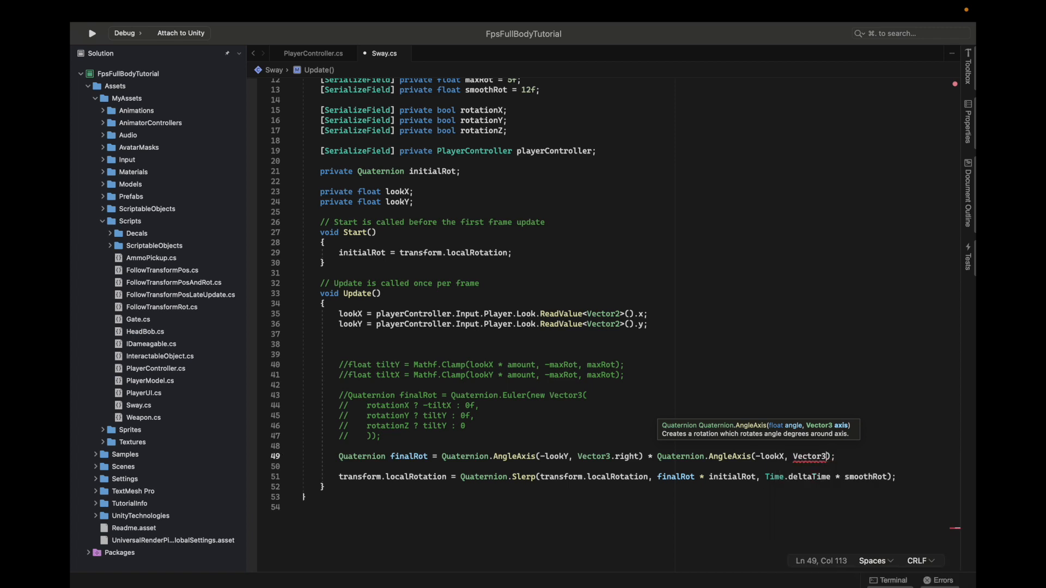
{"action": "key", "text": "Return"}
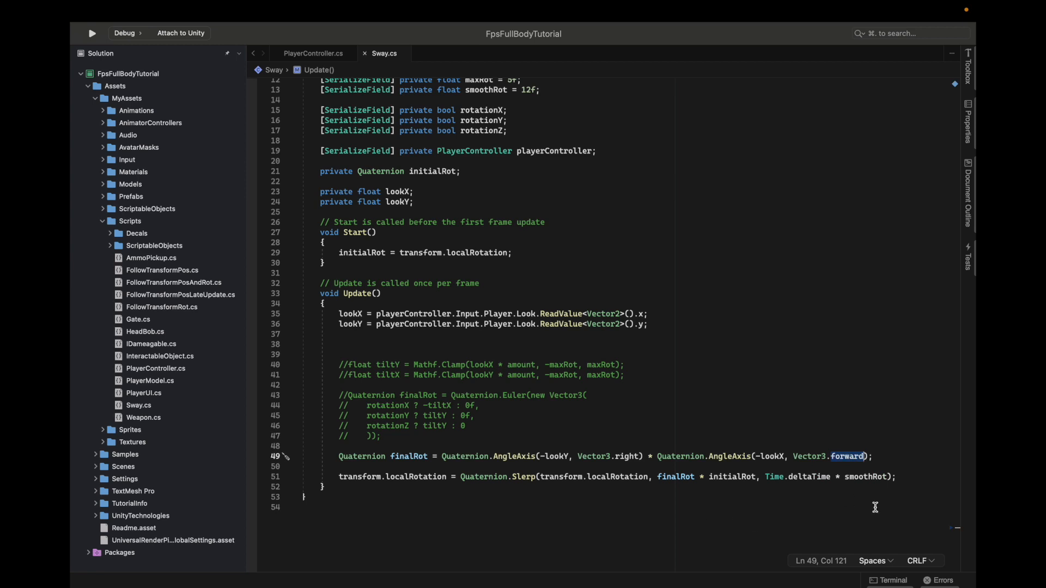
Multiply the look input values by amount in both the lookX and lookY assignments
{"action": "left_click", "coordinate": [645, 313]}
{"action": "type", "text": "* amount"}
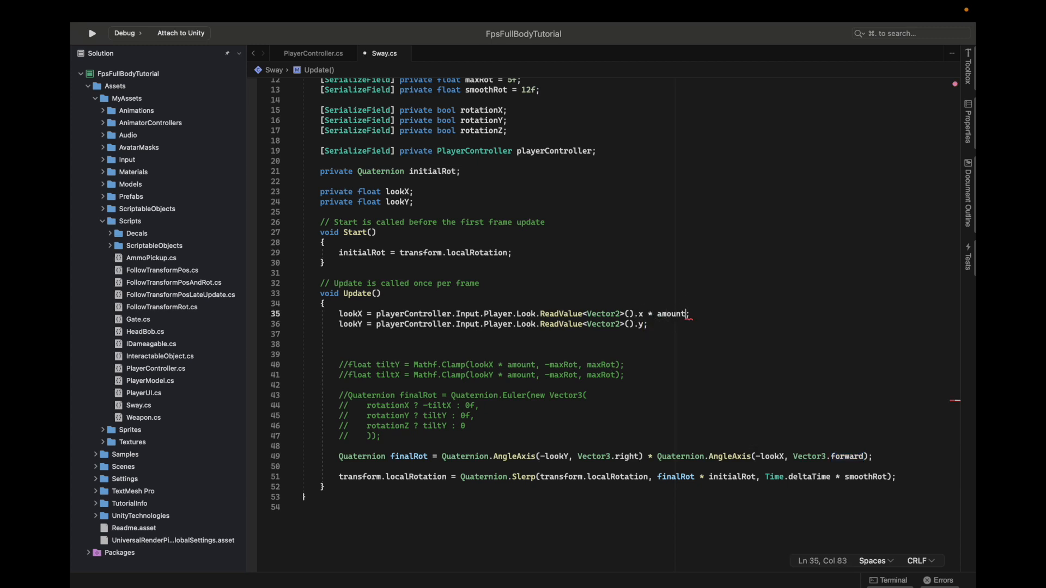
{"action": "left_click", "coordinate": [643, 325]}
{"action": "type", "text": "* amount"}
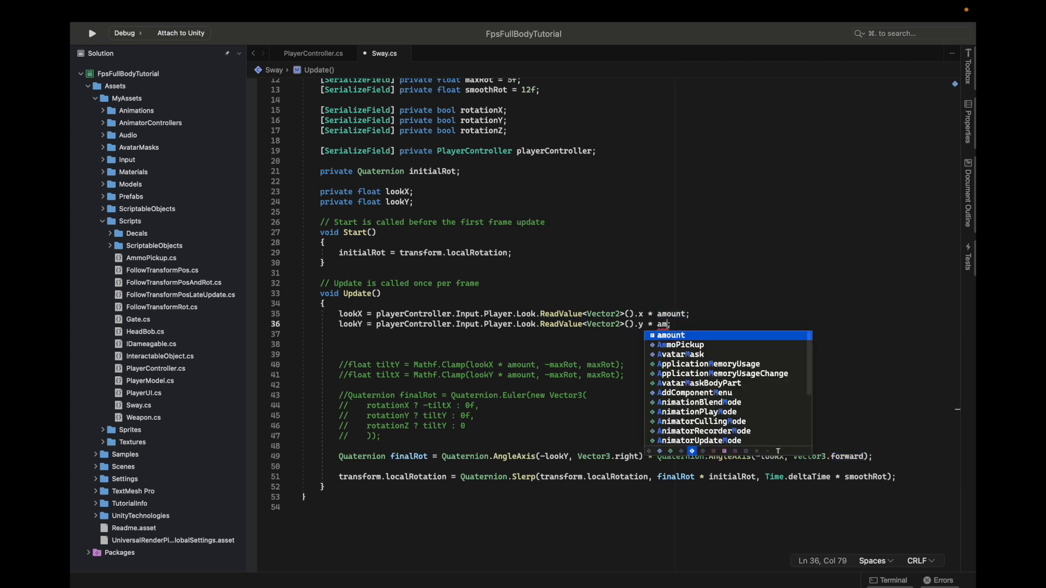
Delete the serialized maxRot field and the three bool fields rotationX, rotationY and rotationZ from the Sway class
{"action": "scroll", "coordinate": [673, 463], "scroll_direction": "down", "scroll_amount": 2}
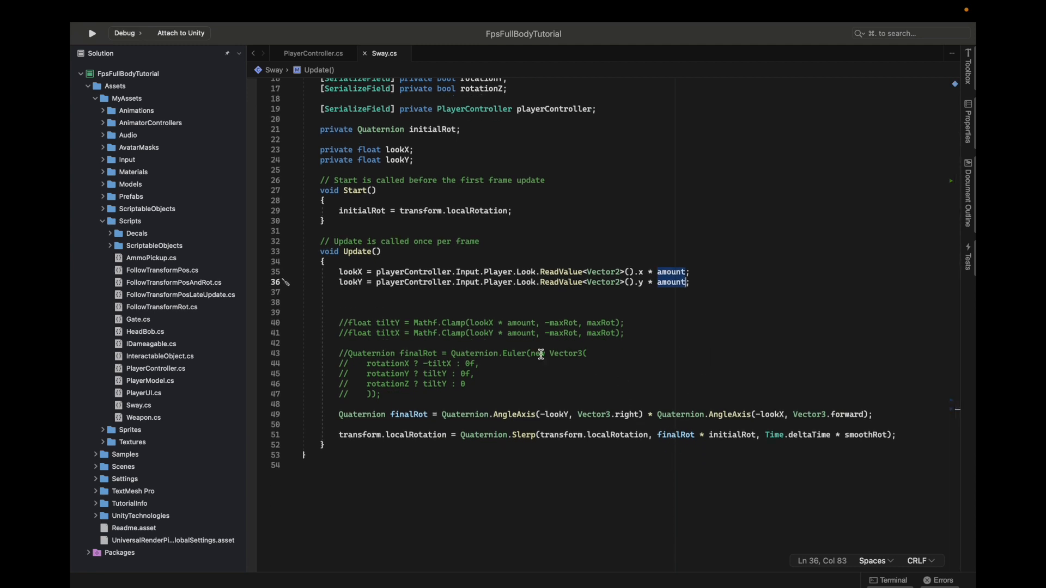
{"action": "scroll", "coordinate": [477, 441], "scroll_direction": "up", "scroll_amount": 4}
{"action": "left_click_drag", "start_coordinate": [551, 154], "coordinate": [545, 146]}
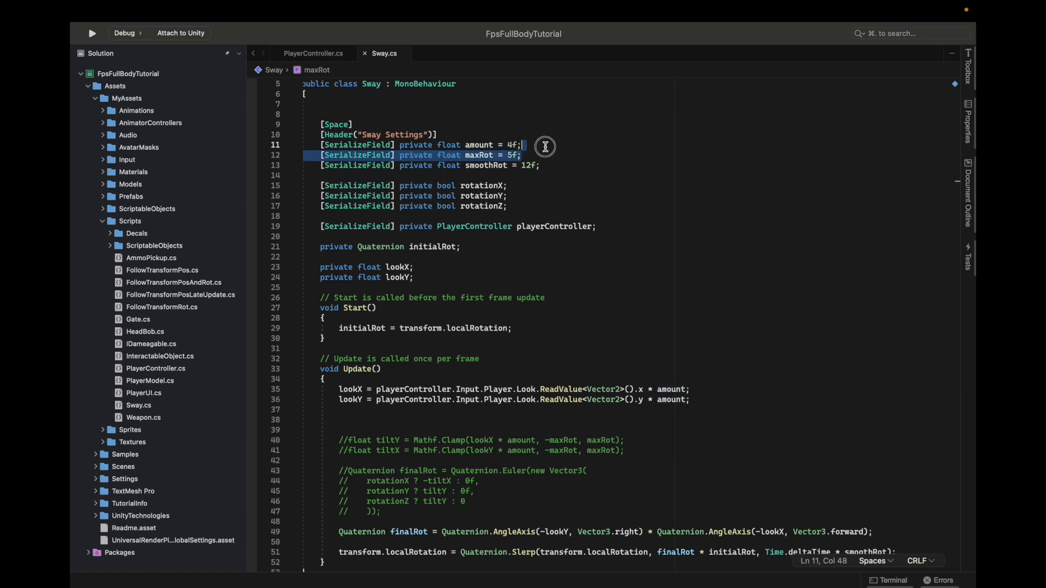
{"action": "key", "text": "BackSpace"}
{"action": "scroll", "coordinate": [566, 156], "scroll_direction": "down", "scroll_amount": 1}
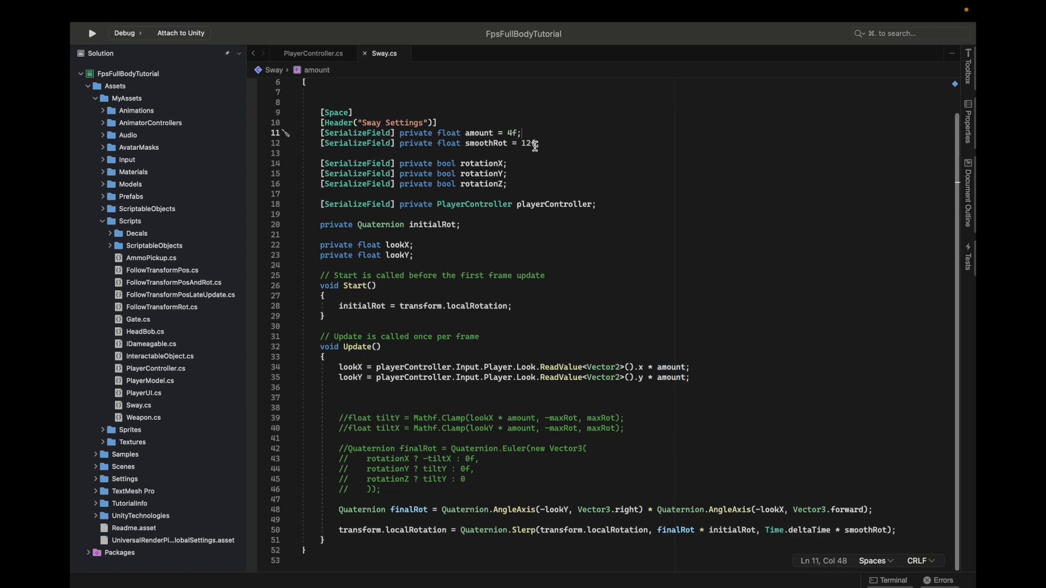
{"action": "left_click", "coordinate": [518, 177]}
{"action": "left_click", "coordinate": [567, 142], "text": "shift"}
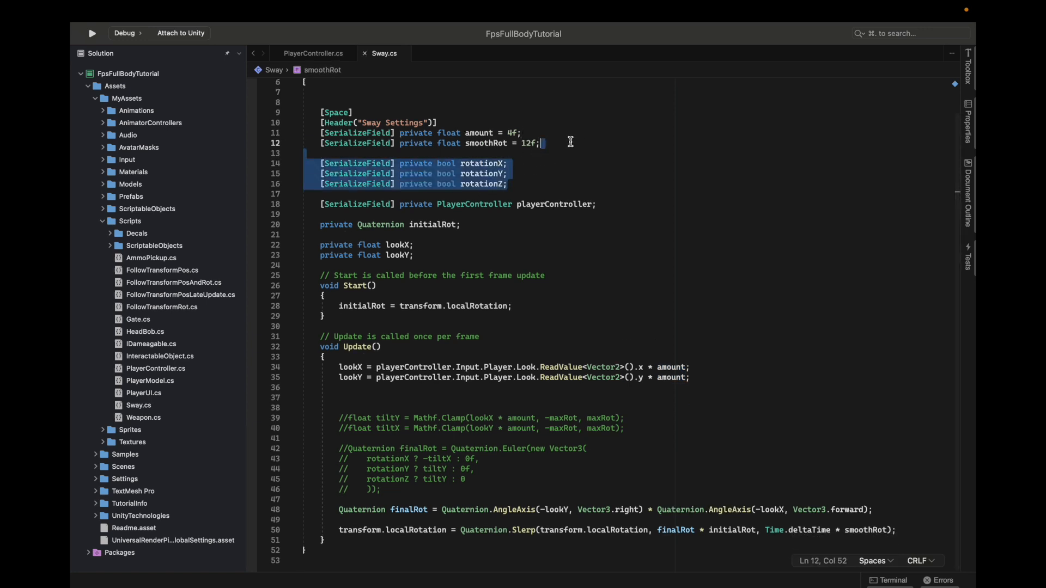
{"action": "key", "text": "BackSpace"}
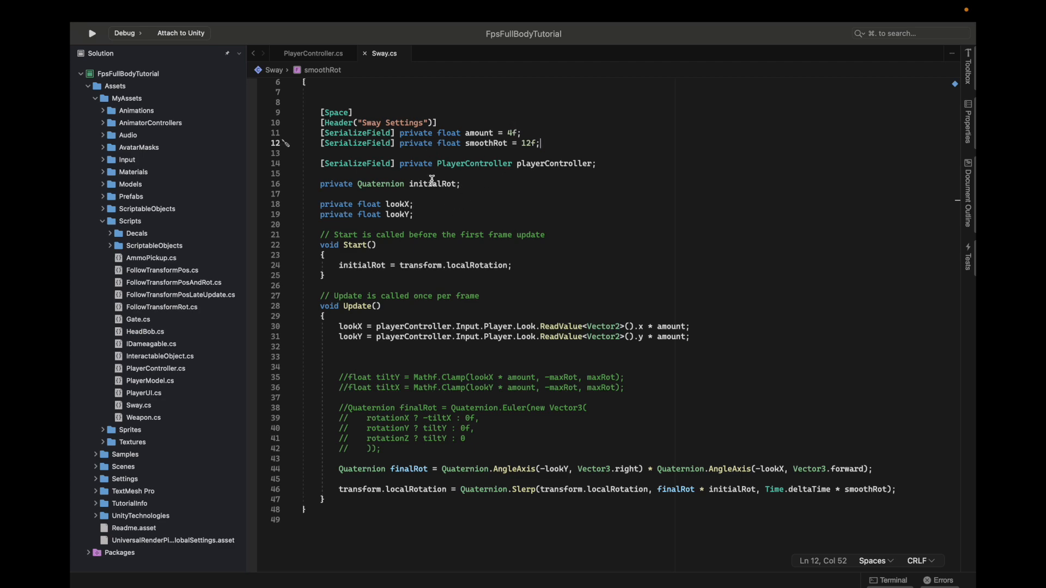
Save Sway.cs and switch to Unity to recompile it and check GunSway's Sway settings
{"action": "key", "text": "super+Tab"}
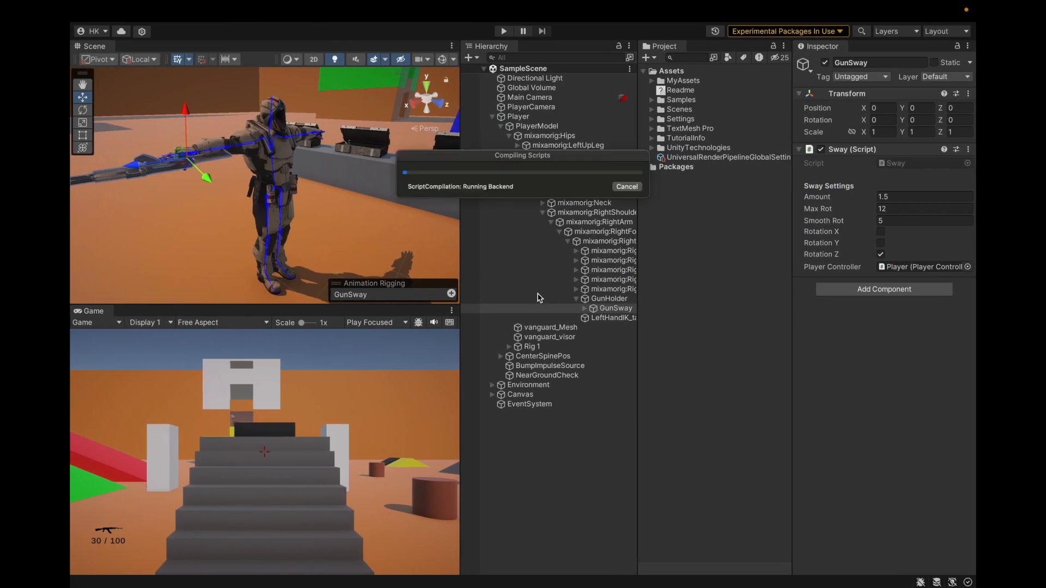
{"action": "key", "text": "super+Tab"}
{"action": "key", "text": "super+s"}
{"action": "key", "text": "super+Tab"}
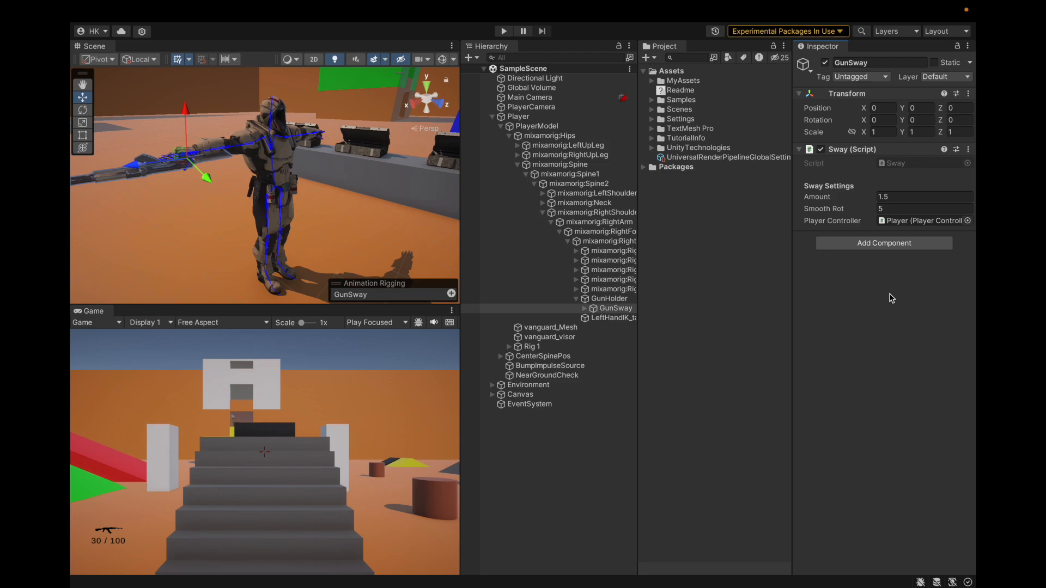
Back in Sway.cs, set the default of amount to 1.5f and of smoothRot to 3f, and save the script
{"action": "key", "text": "super+Tab"}
{"action": "scroll", "coordinate": [569, 213], "scroll_direction": "up", "scroll_amount": 3}
{"action": "left_click", "coordinate": [512, 186]}
{"action": "type", "text": ".5"}
{"action": "left_click", "coordinate": [531, 195]}
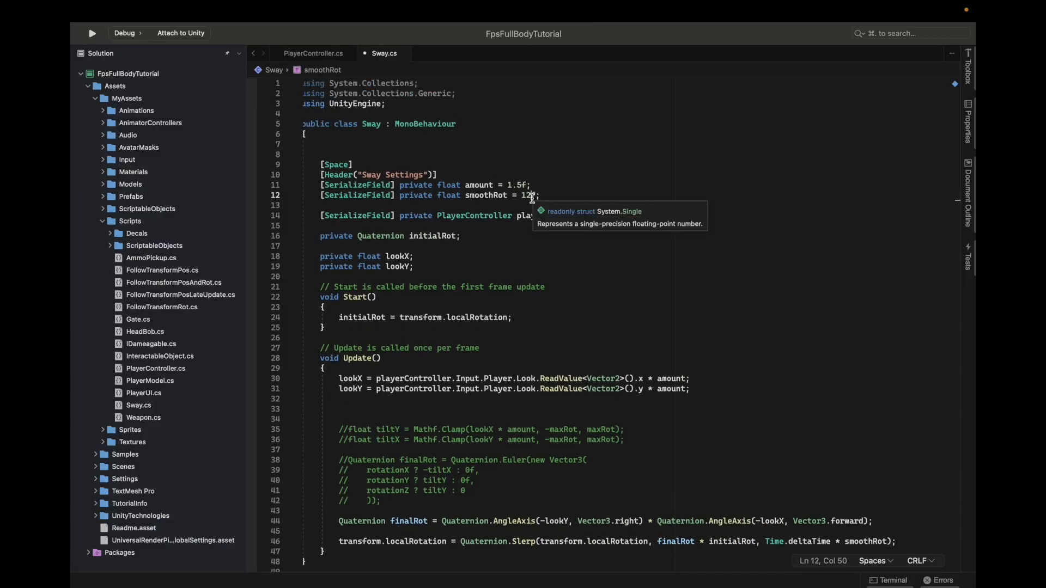
{"action": "key", "text": "super+Tab"}
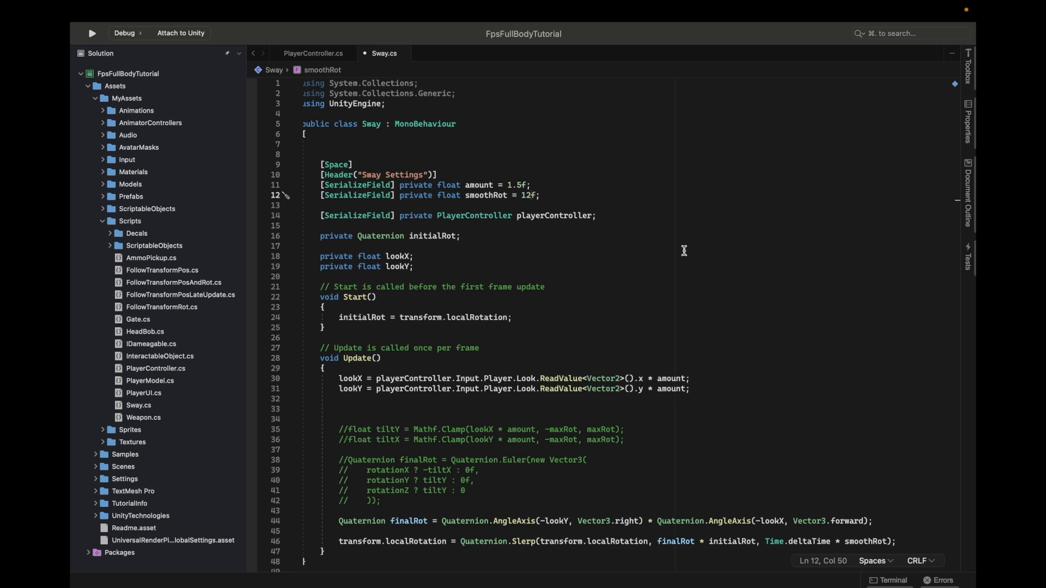
{"action": "key", "text": "BackSpace"}
{"action": "key", "text": "BackSpace"}
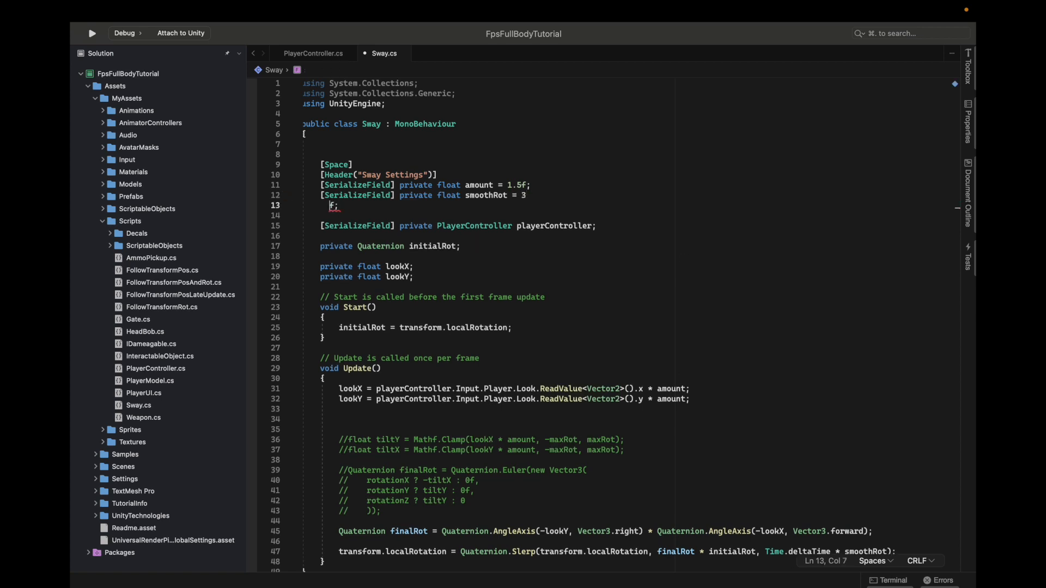
{"action": "type", "text": "3"}
{"action": "key", "text": "super+s"}
Switch to Unity, set GunSway's Smooth Rot to 3 and start play mode
{"action": "key", "text": "super+Tab"}
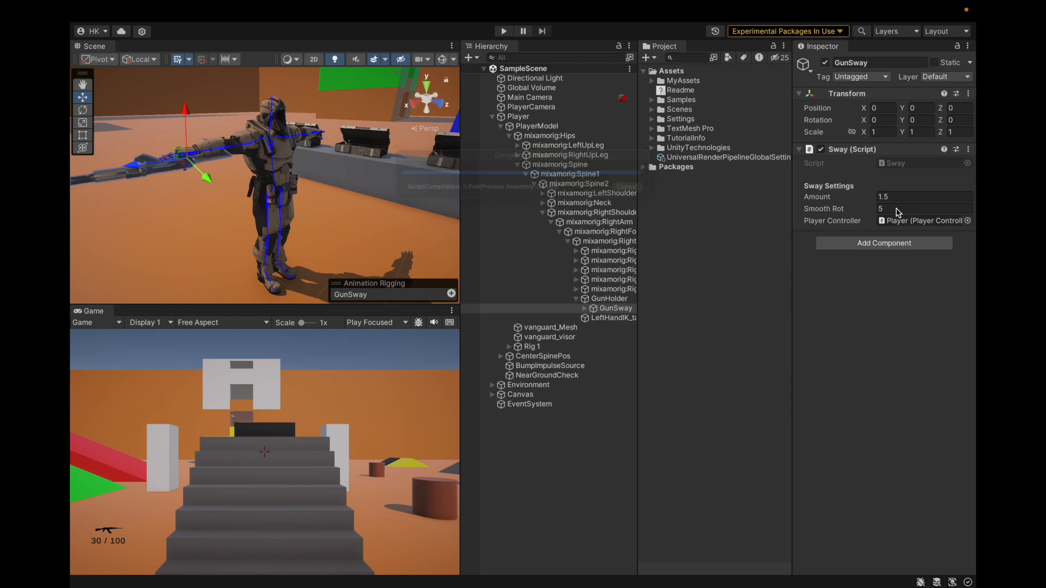
{"action": "left_click", "coordinate": [898, 209]}
{"action": "left_click", "coordinate": [503, 31]}
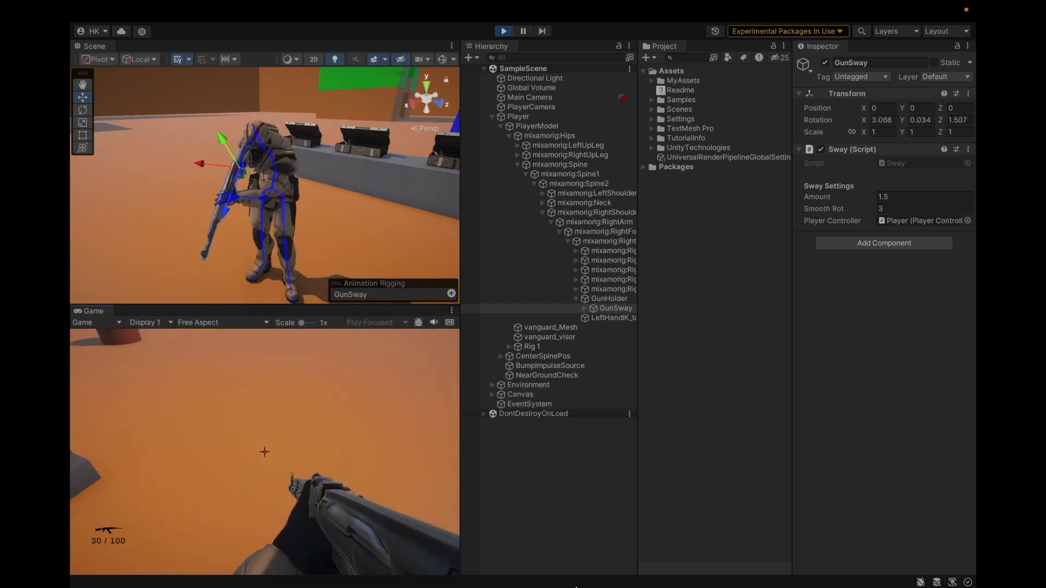
Set Smooth Rot to 5 while playing, test the weapon sway in the game, and stop play mode
{"action": "left_click", "coordinate": [888, 208]}
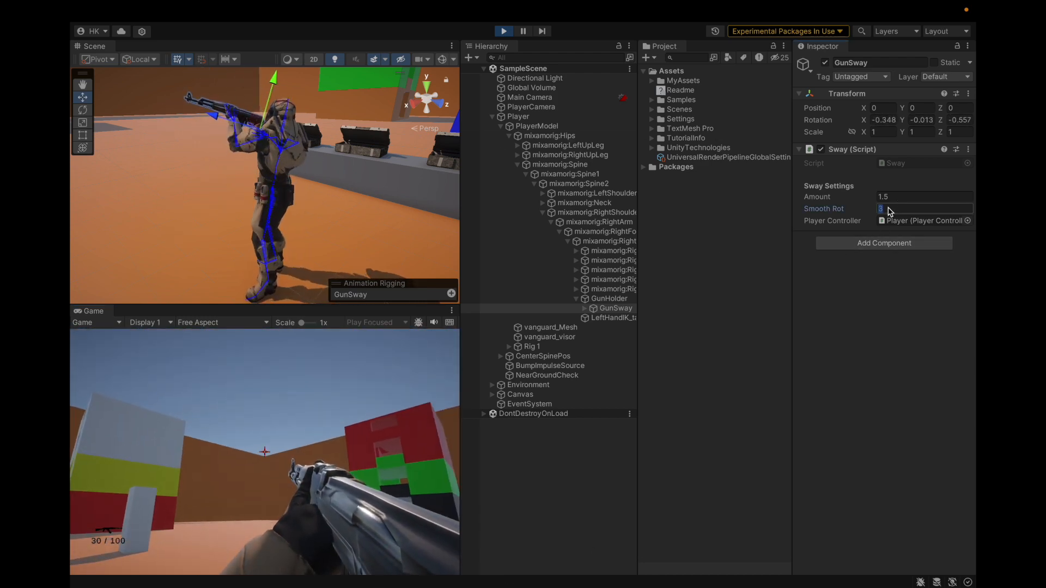
{"action": "left_click", "coordinate": [369, 415]}
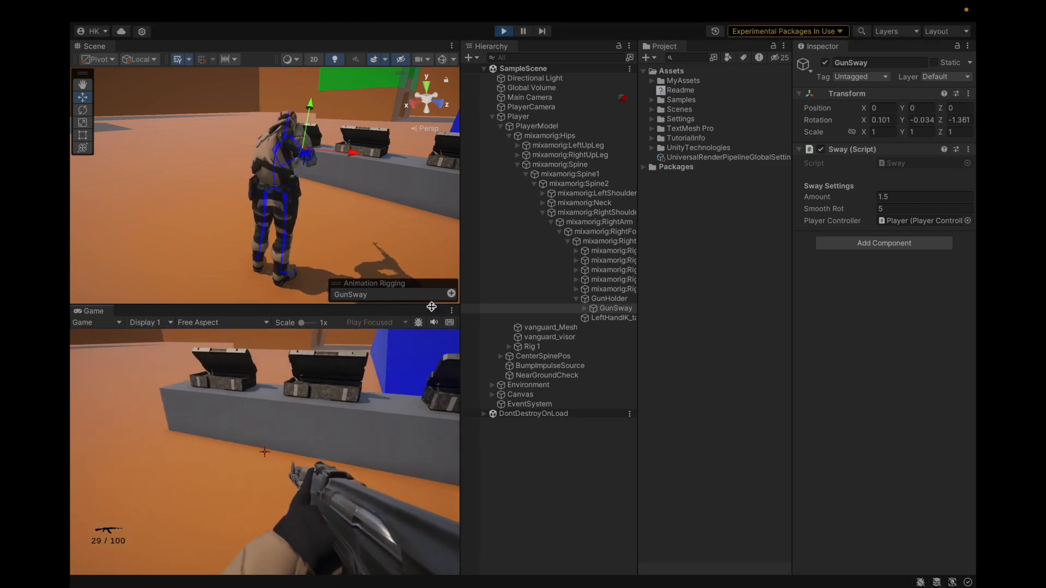
{"action": "left_click", "coordinate": [504, 31]}
Switch back to Sway.cs in Visual Studio and enlarge the code text around the Update method
{"action": "key", "text": "ctrl+Right"}
{"action": "scroll", "coordinate": [564, 273], "scroll_direction": "down", "scroll_amount": 5}
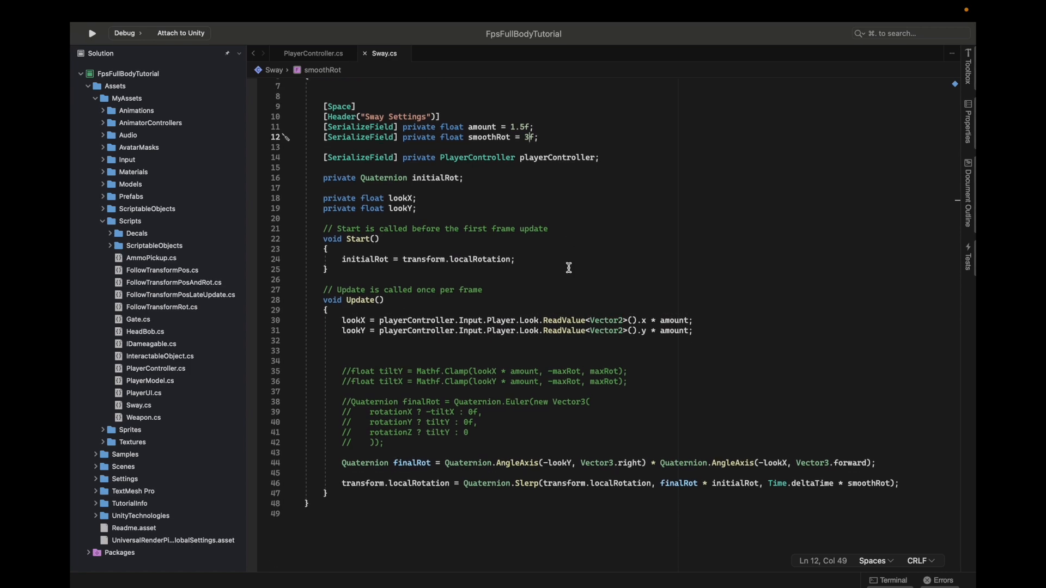
{"action": "scroll", "coordinate": [531, 364], "scroll_direction": "down", "scroll_amount": 1}
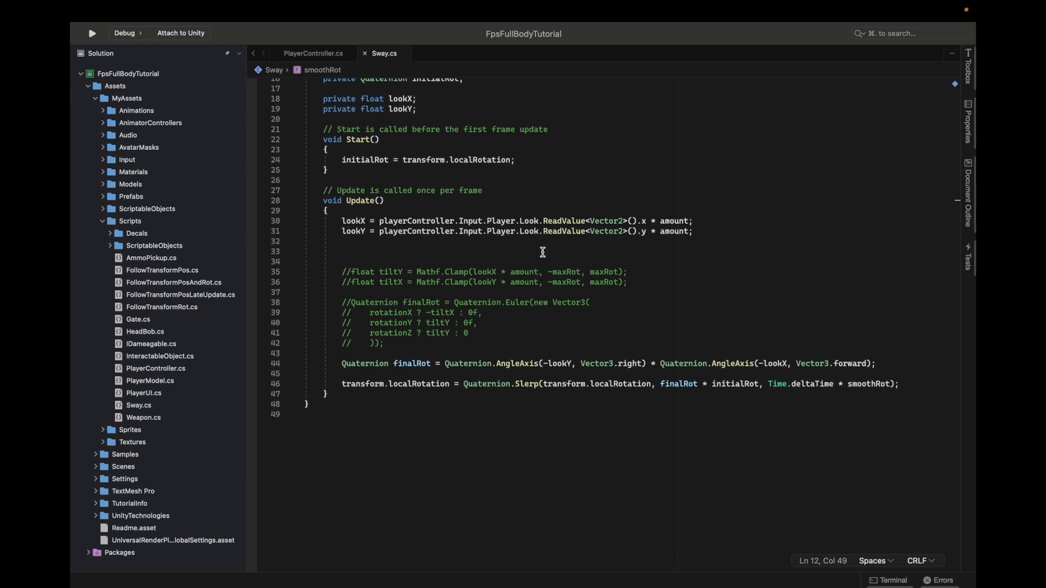
{"action": "key", "text": "super+plus"}
{"action": "key", "text": "super+plus"}
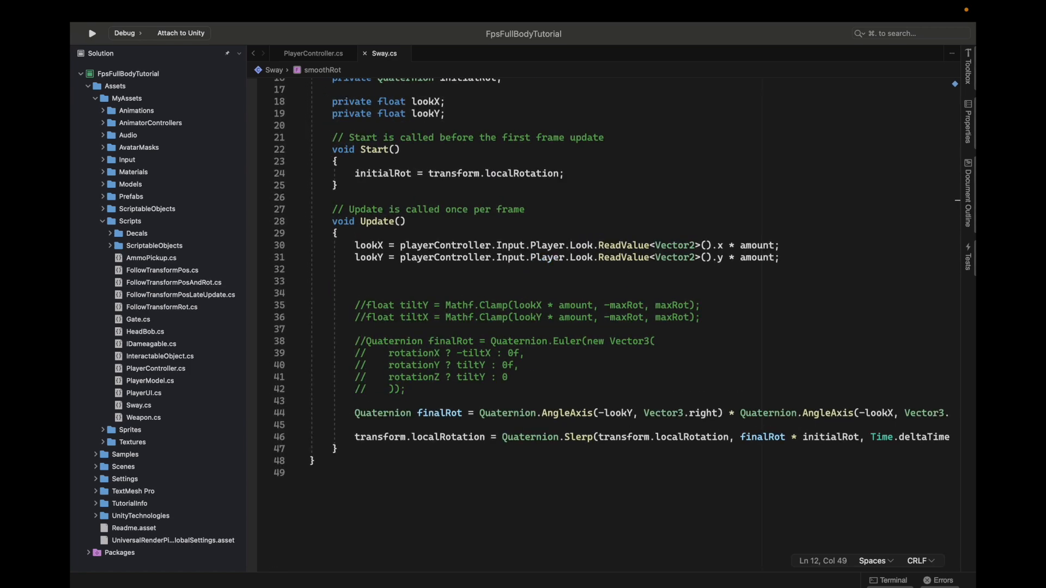
Open PlayerController.cs and expand the collapsed look region among its field declarations
{"action": "left_click", "coordinate": [313, 53]}
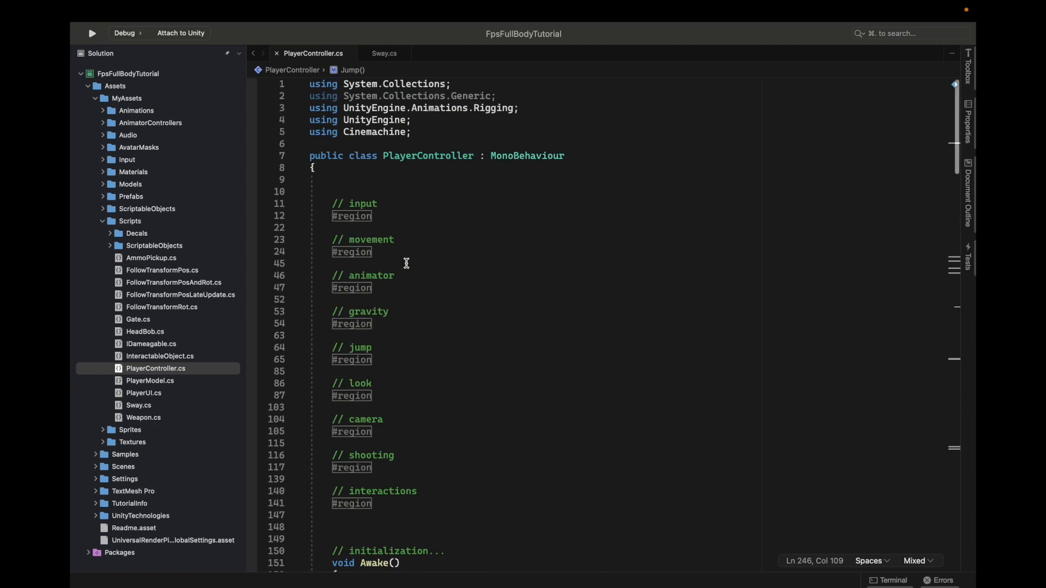
{"action": "scroll", "coordinate": [365, 363], "scroll_direction": "down", "scroll_amount": 5}
{"action": "scroll", "coordinate": [365, 364], "scroll_direction": "down", "scroll_amount": 10}
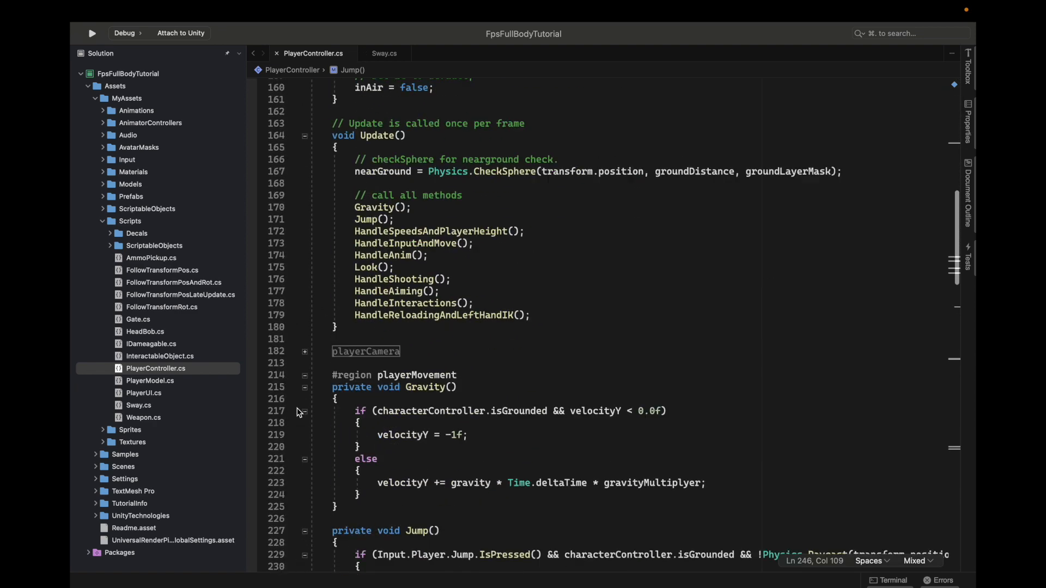
{"action": "left_click", "coordinate": [305, 340]}
{"action": "scroll", "coordinate": [311, 300], "scroll_direction": "up", "scroll_amount": 15}
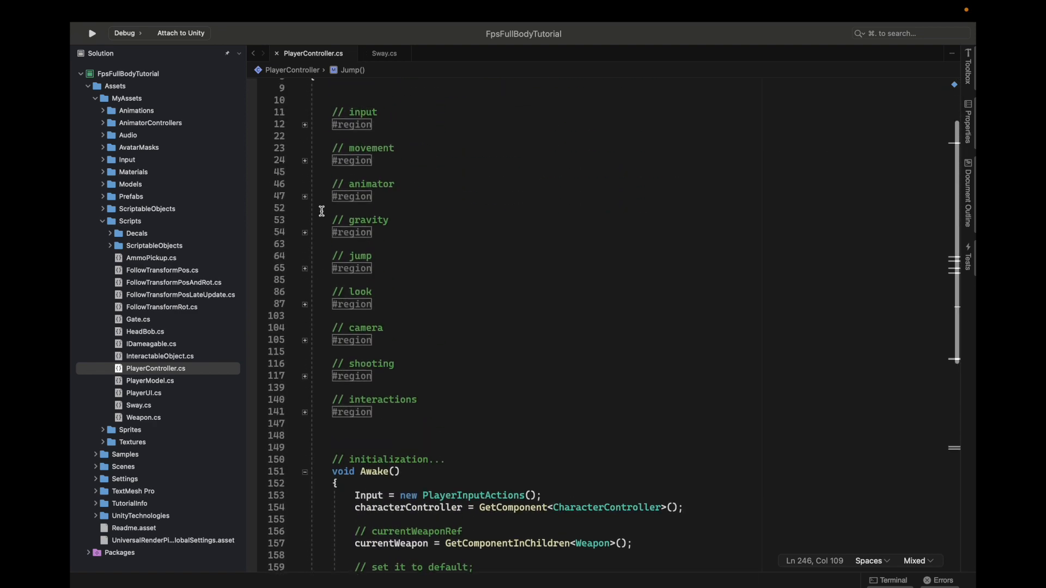
{"action": "scroll", "coordinate": [308, 283], "scroll_direction": "down", "scroll_amount": 5}
{"action": "left_click", "coordinate": [305, 263]}
{"action": "scroll", "coordinate": [452, 282], "scroll_direction": "down", "scroll_amount": 2}
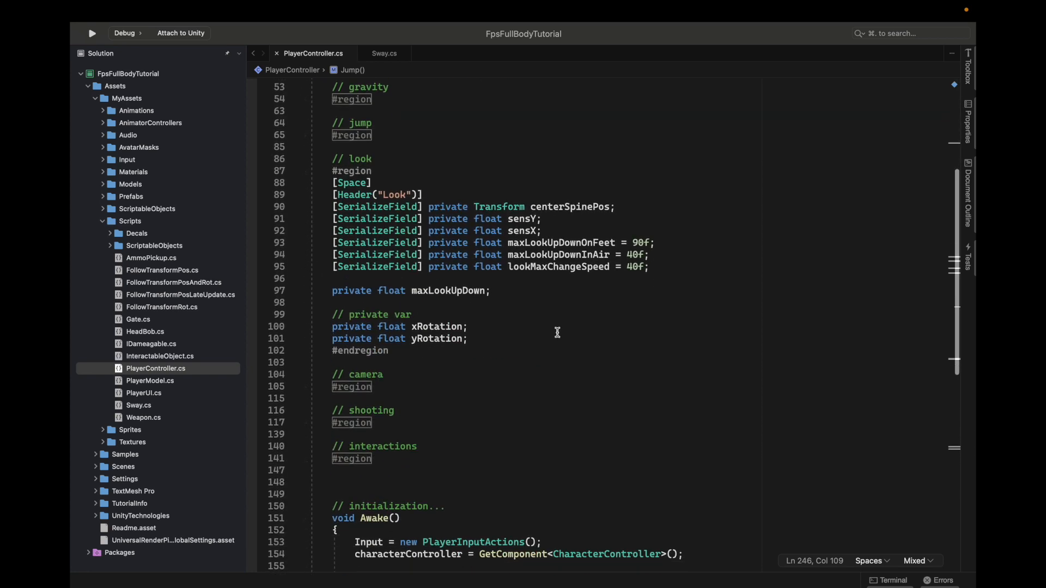
Change the access modifier of the xRotation field to public
{"action": "double_click", "coordinate": [429, 325]}
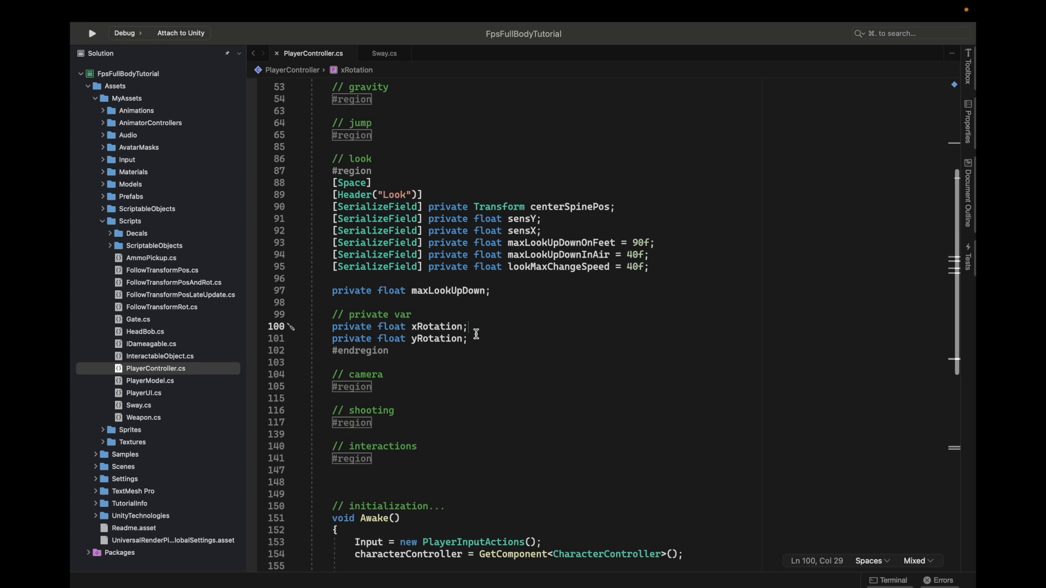
{"action": "double_click", "coordinate": [357, 329]}
{"action": "type", "text": "public"}
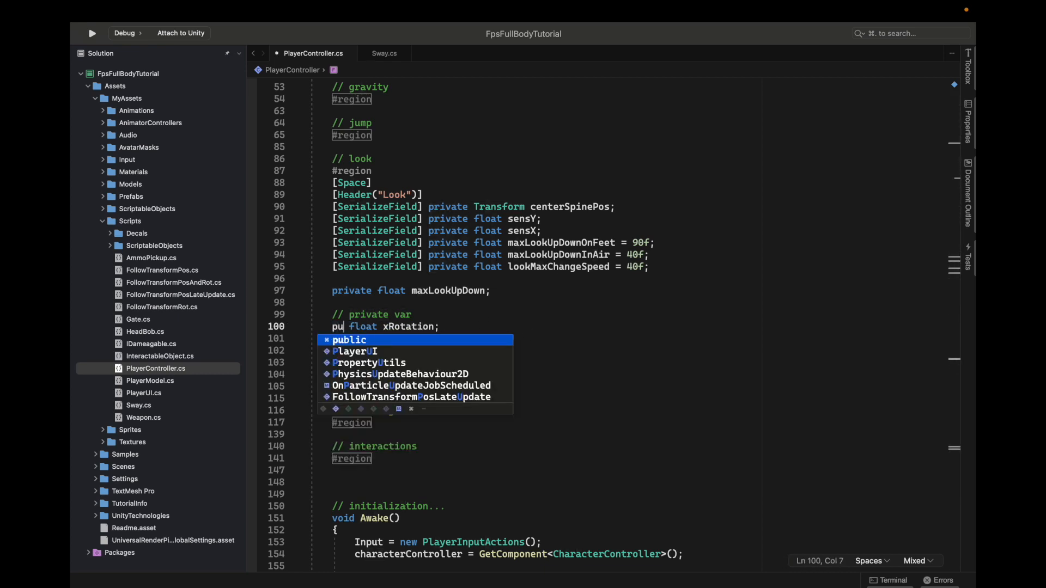
Add a curly-brace accessor block after xRotation containing "get public,"
{"action": "left_click", "coordinate": [458, 329]}
{"action": "type", "text": "(g"}
{"action": "key", "text": "BackSpace"}
{"action": "key", "text": "BackSpace"}
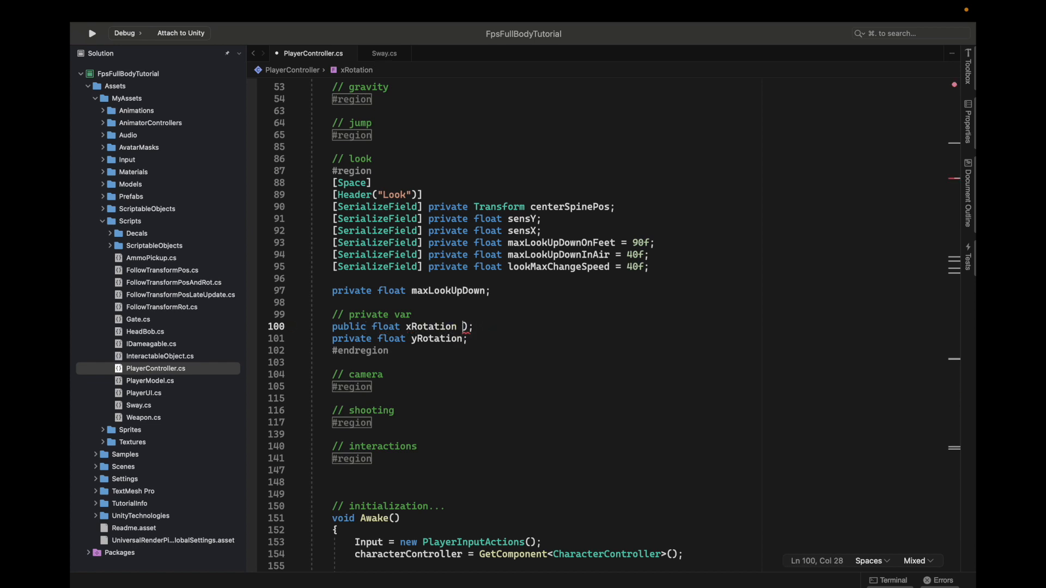
{"action": "key", "text": "Right"}
{"action": "key", "text": "Right"}
{"action": "key", "text": "BackSpace"}
{"action": "type", "text": "get"}
{"action": "key", "text": "Right"}
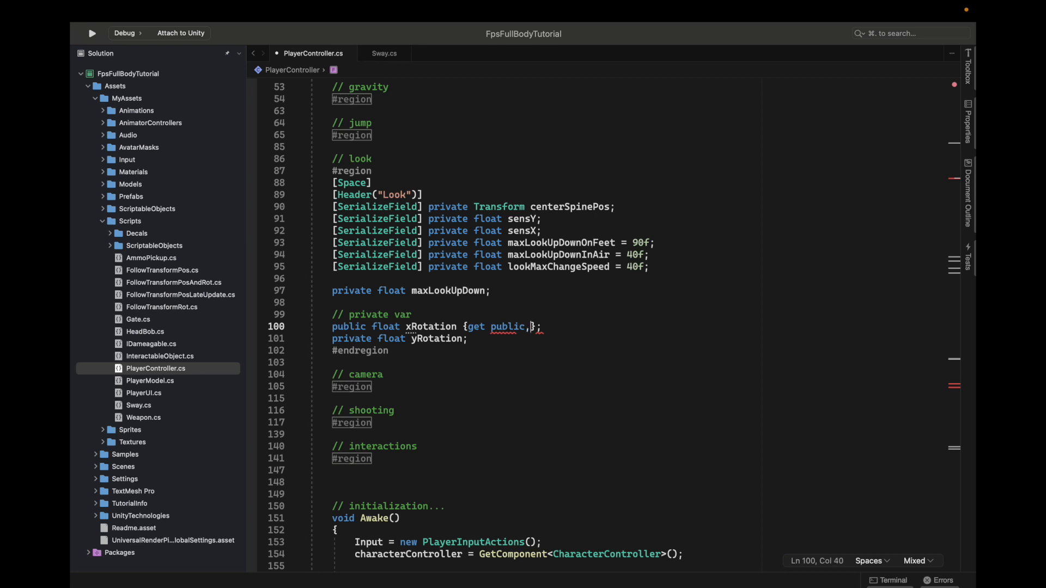
Rewrite the xRotation accessor block in PlayerController.cs as "public get, private set"
{"action": "key", "text": "BackSpace"}
{"action": "key", "text": "BackSpace"}
{"action": "key", "text": "BackSpace"}
{"action": "key", "text": "BackSpace"}
{"action": "key", "text": "BackSpace"}
{"action": "key", "text": "BackSpace"}
{"action": "key", "text": "BackSpace"}
{"action": "key", "text": "BackSpace"}
{"action": "key", "text": "BackSpace"}
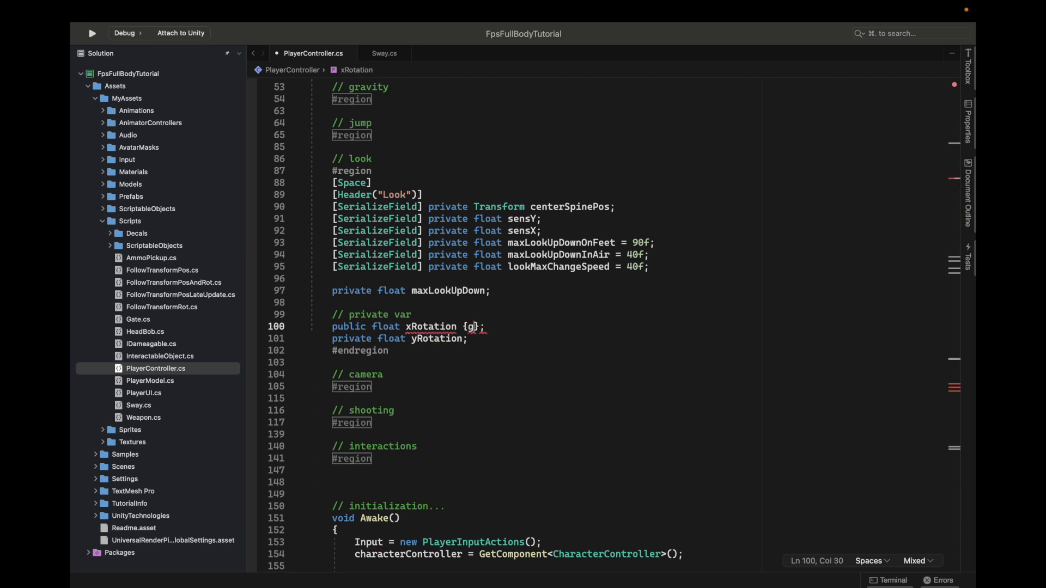
{"action": "key", "text": "BackSpace"}
{"action": "type", "text": "public get, "}
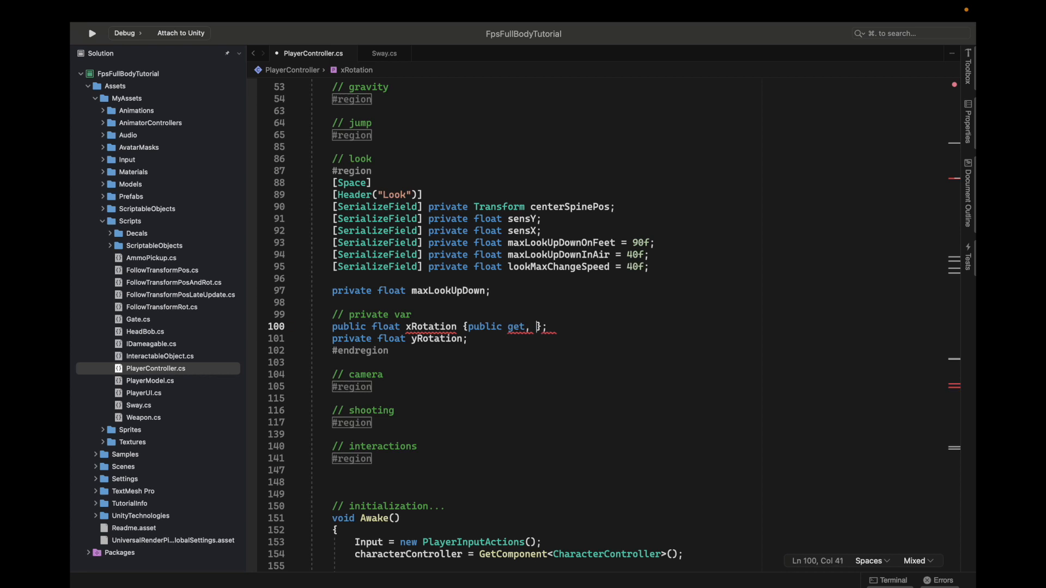
{"action": "type", "text": "private"}
{"action": "key", "text": "BackSpace"}
Remove the accessor block from xRotation, leaving the plain declaration "public float xRotation;"
{"action": "key", "text": "BackSpace"}
{"action": "type", "text": "e set"}
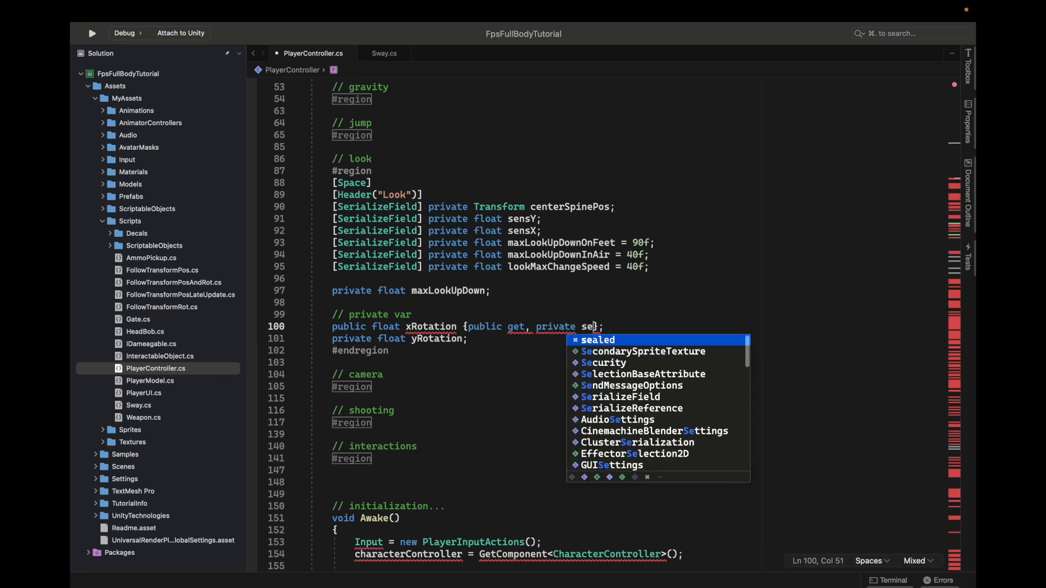
{"action": "key", "text": "BackSpace"}
{"action": "key", "text": "BackSpace"}
{"action": "key", "text": "BackSpace"}
{"action": "key", "text": "BackSpace"}
{"action": "key", "text": "BackSpace"}
{"action": "key", "text": "BackSpace"}
{"action": "key", "text": "BackSpace"}
{"action": "key", "text": "BackSpace"}
{"action": "key", "text": "BackSpace"}
{"action": "key", "text": "BackSpace"}
{"action": "key", "text": "BackSpace"}
{"action": "key", "text": "BackSpace"}
{"action": "key", "text": "BackSpace"}
{"action": "key", "text": "BackSpace"}
{"action": "key", "text": "BackSpace"}
{"action": "key", "text": "BackSpace"}
{"action": "key", "text": "BackSpace"}
{"action": "key", "text": "BackSpace"}
{"action": "key", "text": "BackSpace"}
{"action": "key", "text": "BackSpace"}
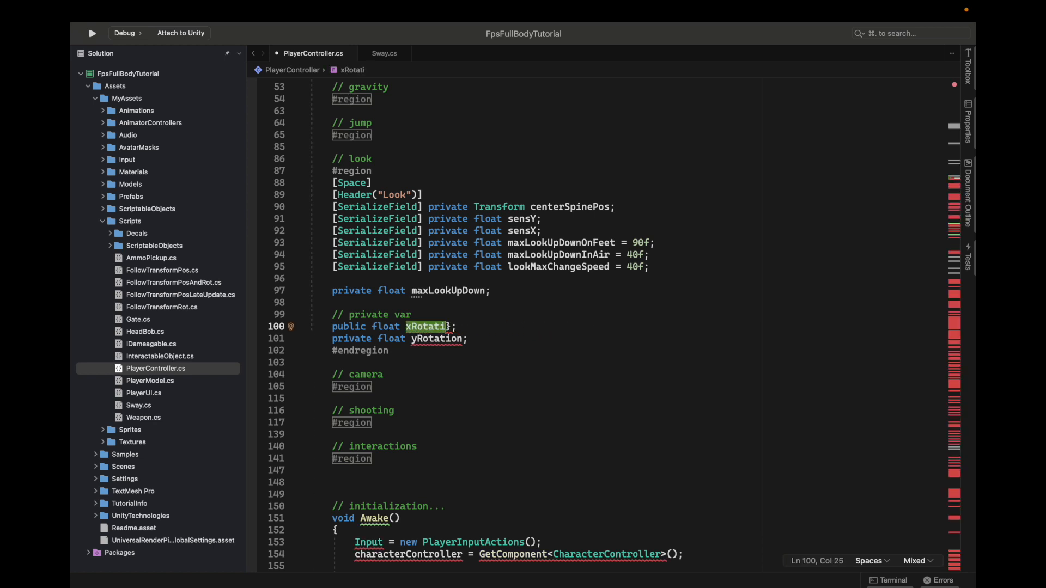
{"action": "type", "text": "on"}
{"action": "key", "text": "Right"}
{"action": "key", "text": "BackSpace"}
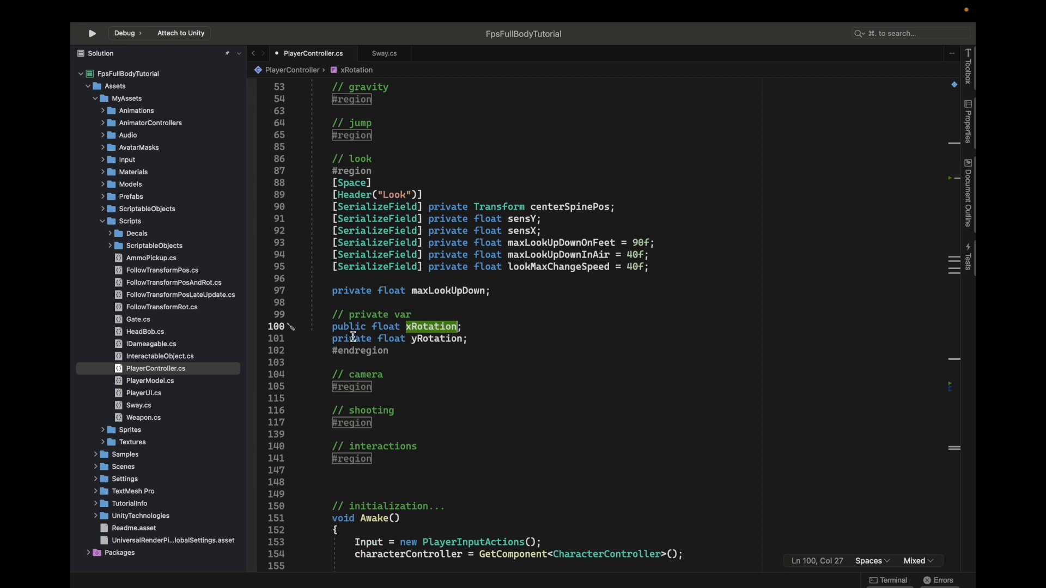
Add the [HideInInspector] attribute in front of the public xRotation declaration and save PlayerController.cs
{"action": "left_click", "coordinate": [340, 323]}
{"action": "double_click", "coordinate": [341, 327]}
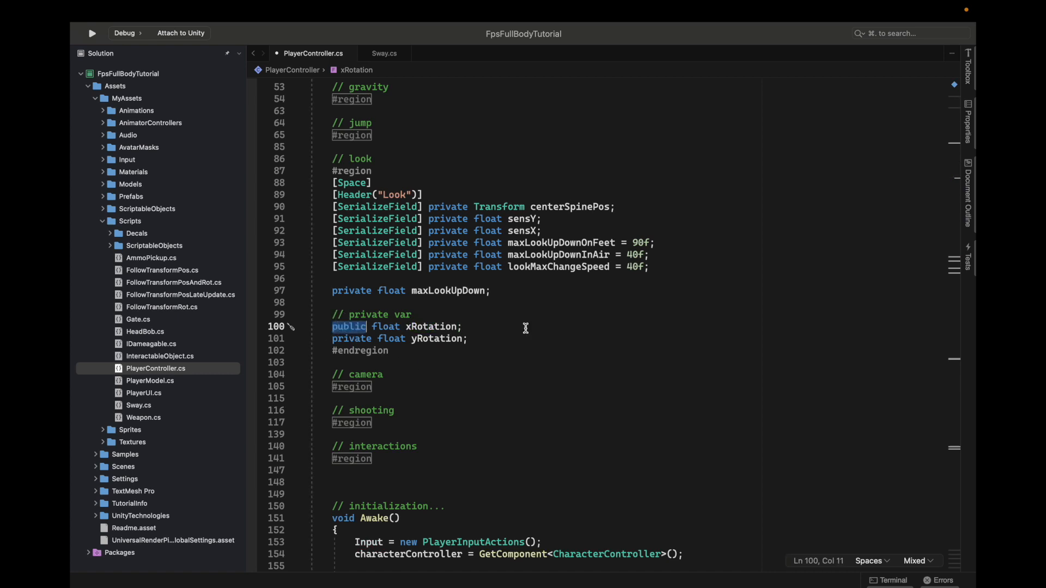
{"action": "left_click", "coordinate": [332, 328]}
{"action": "key", "text": "Left"}
{"action": "type", "text": "[]"}
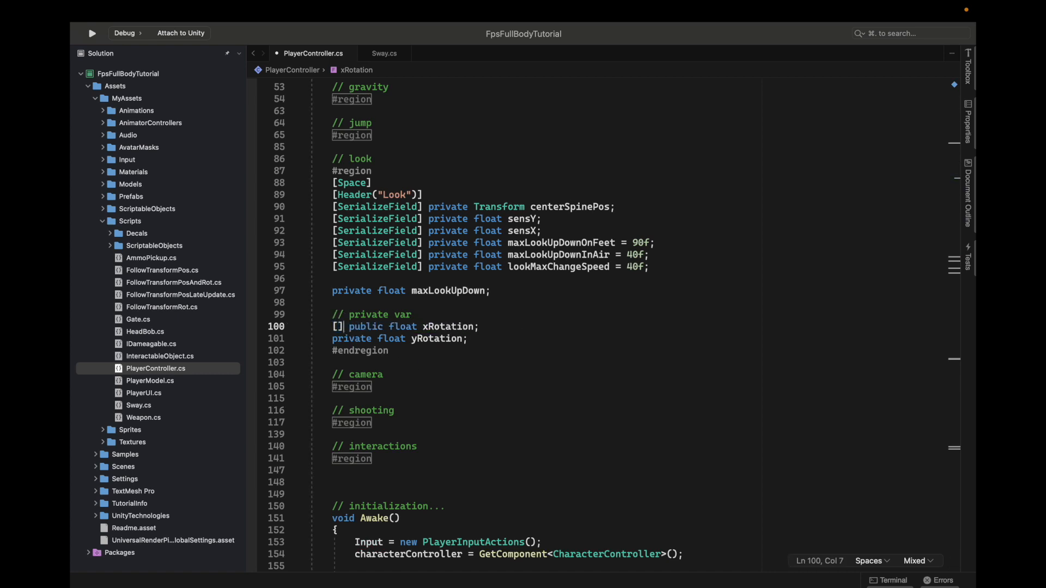
{"action": "type", "text": "HideInInspector"}
{"action": "key", "text": "Down"}
{"action": "key", "text": "Return"}
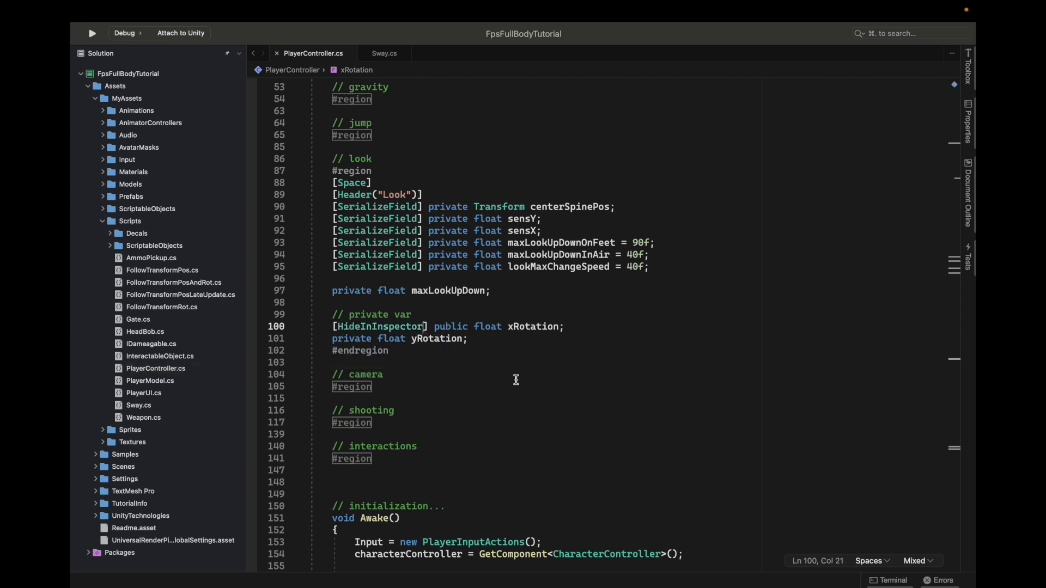
Open Sway.cs and add blank lines above the finalRot declaration in the Update method
{"action": "left_click", "coordinate": [384, 53]}
{"action": "scroll", "coordinate": [554, 362], "scroll_direction": "down", "scroll_amount": 2}
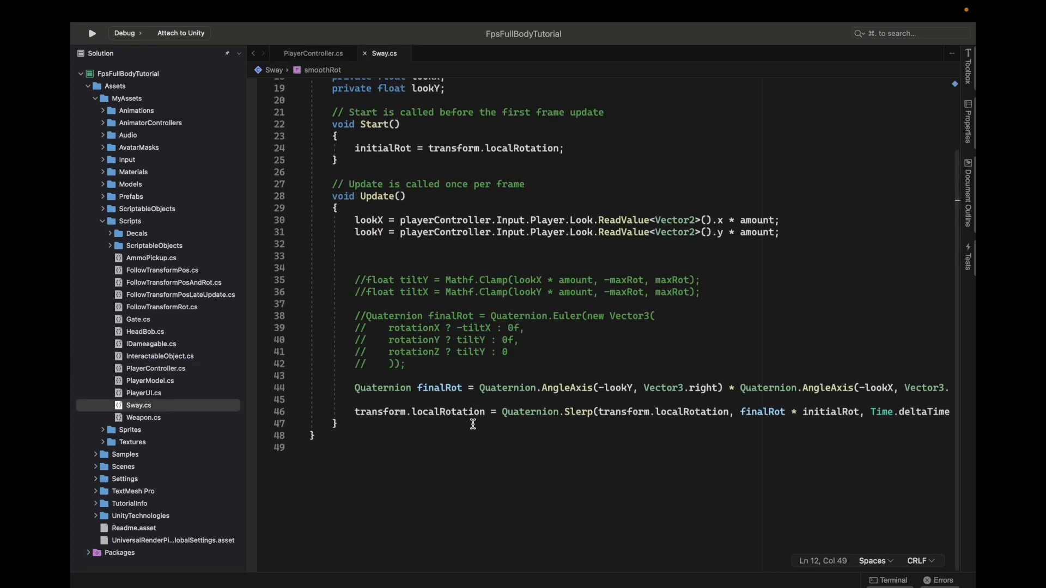
{"action": "left_click", "coordinate": [428, 372]}
{"action": "key", "text": "Return"}
{"action": "key", "text": "Return"}
{"action": "key", "text": "Up"}
{"action": "key", "text": "Return"}
{"action": "key", "text": "Up"}
{"action": "key", "text": "Return"}
Write an if statement on playerController.xRotation with an empty braced body above the finalRot line
{"action": "type", "text": "if (xrot"}
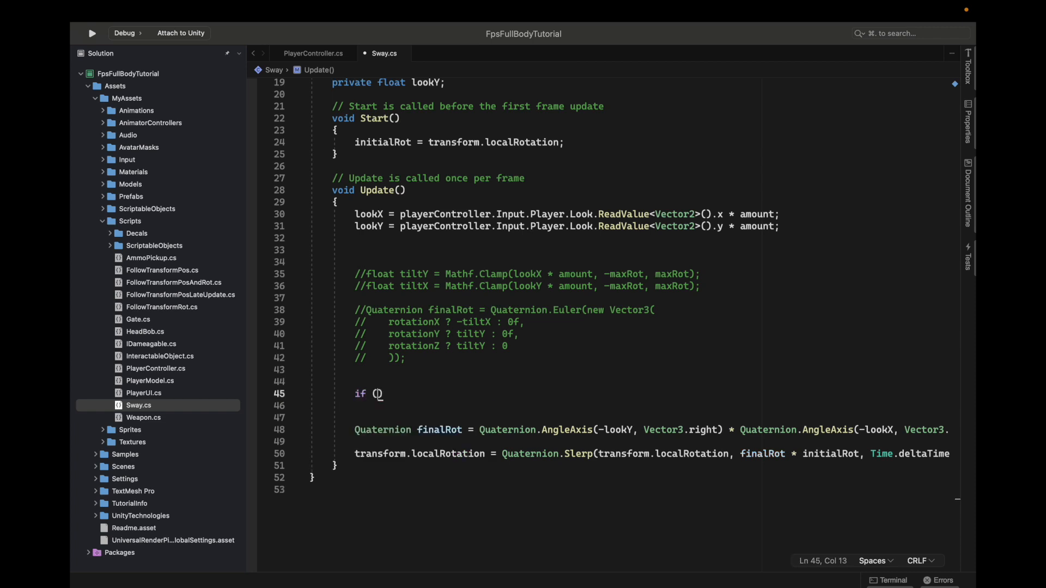
{"action": "key", "text": "BackSpace"}
{"action": "key", "text": "BackSpace"}
{"action": "key", "text": "BackSpace"}
{"action": "key", "text": "BackSpace"}
{"action": "type", "text": "playerController."}
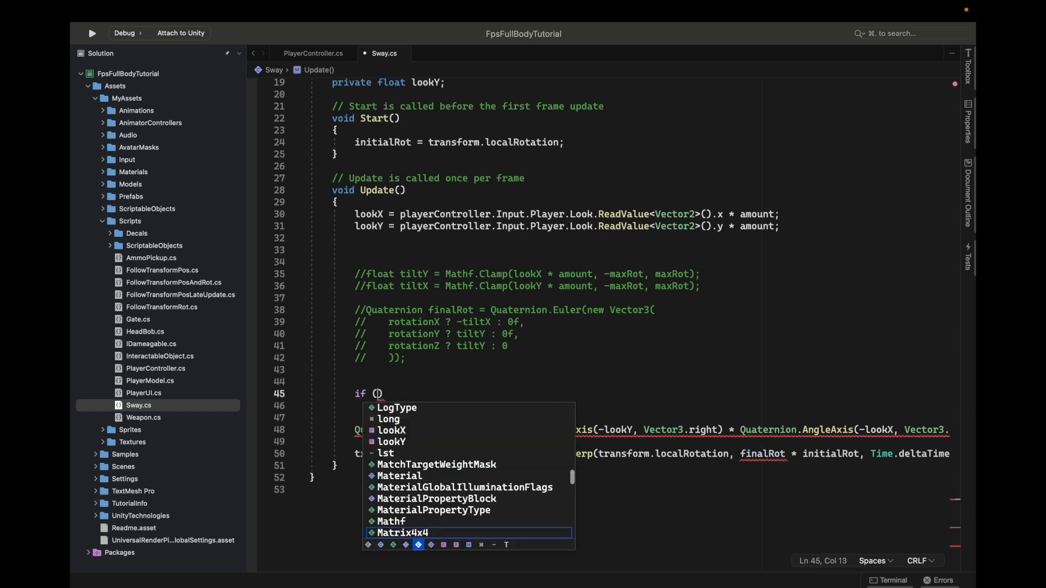
{"action": "type", "text": "ix"}
{"action": "key", "text": "BackSpace"}
{"action": "key", "text": "BackSpace"}
{"action": "type", "text": "xRotation"}
{"action": "key", "text": "Return"}
{"action": "scroll", "coordinate": [410, 393], "scroll_direction": "down", "scroll_amount": 2}
{"action": "key", "text": "Right"}
{"action": "type", "text": "{"}
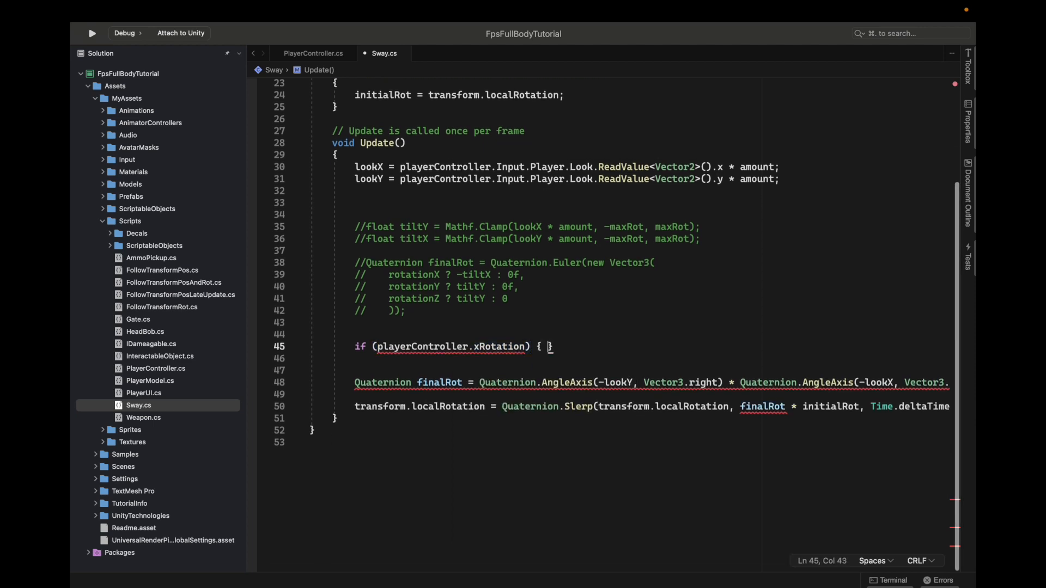
{"action": "key", "text": "Return"}
Complete the if condition so it checks playerController.xRotation == 90f || playerController.xRotation == -90f
{"action": "left_click", "coordinate": [528, 347]}
{"action": "type", "text": "== 90"}
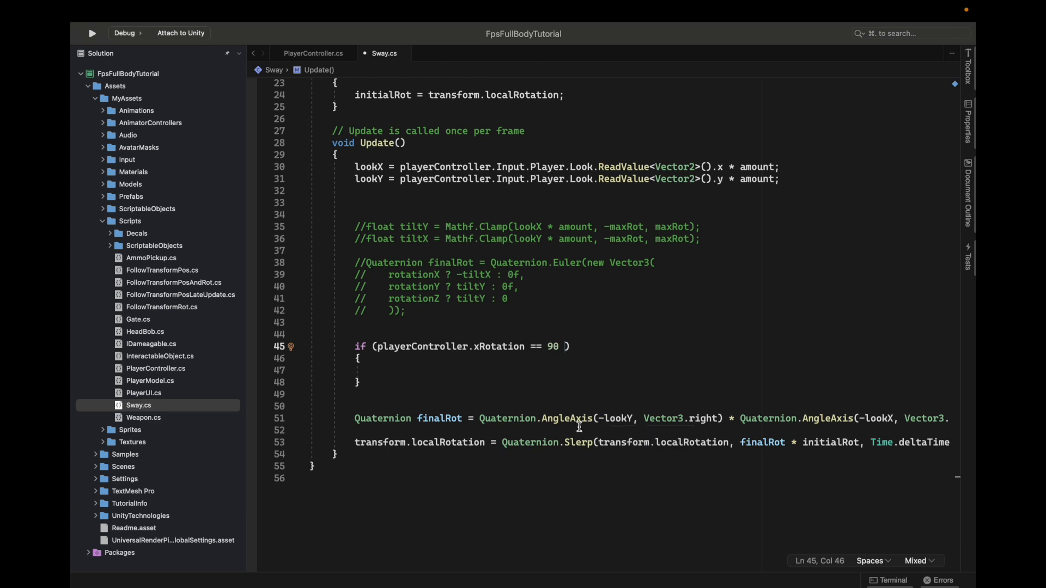
{"action": "type", "text": "playerController."}
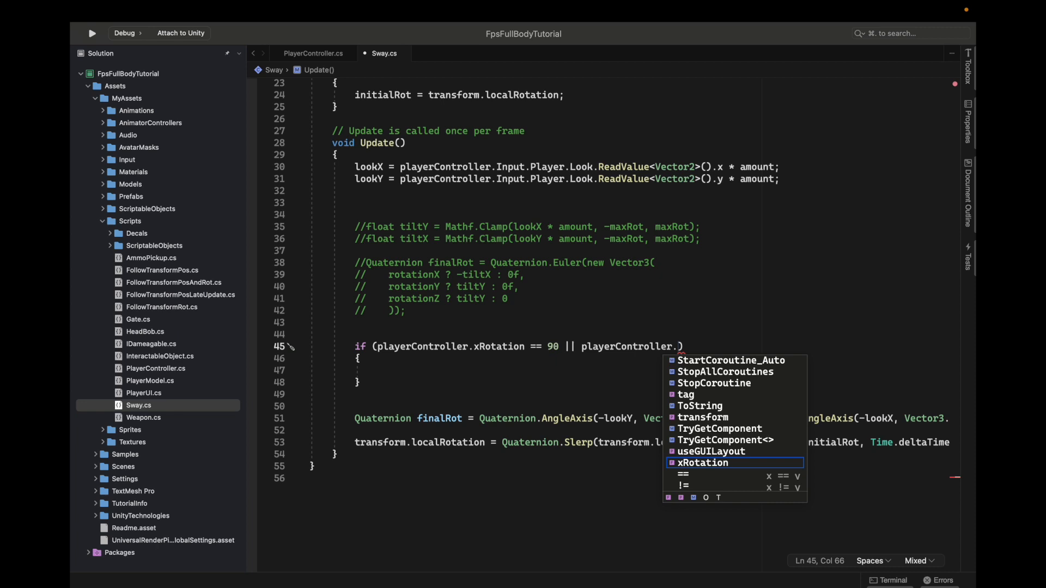
{"action": "type", "text": "xRotation == -90"}
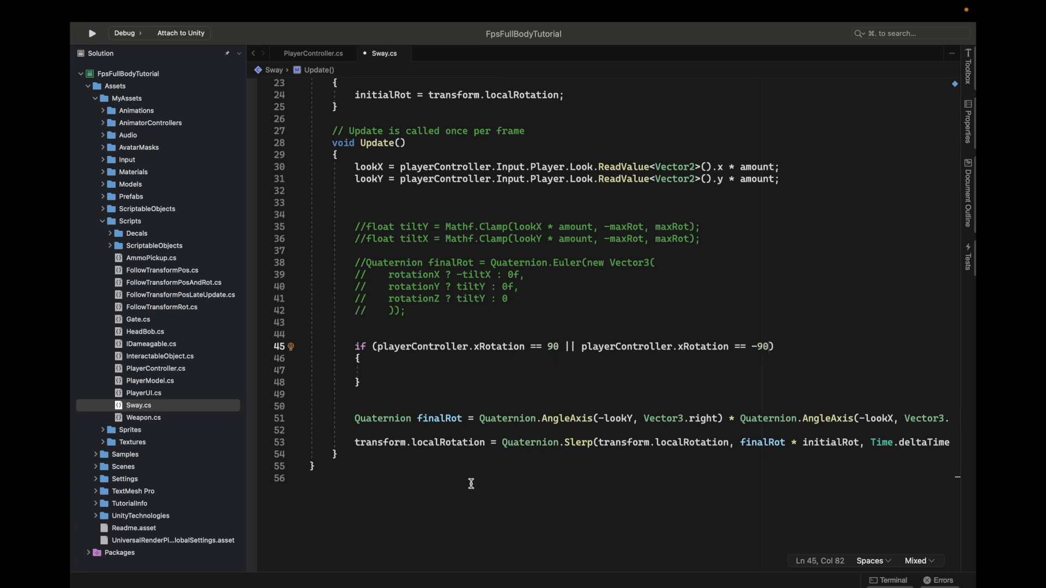
{"action": "left_click", "coordinate": [412, 366]}
{"action": "left_click", "coordinate": [559, 348]}
{"action": "type", "text": "f"}
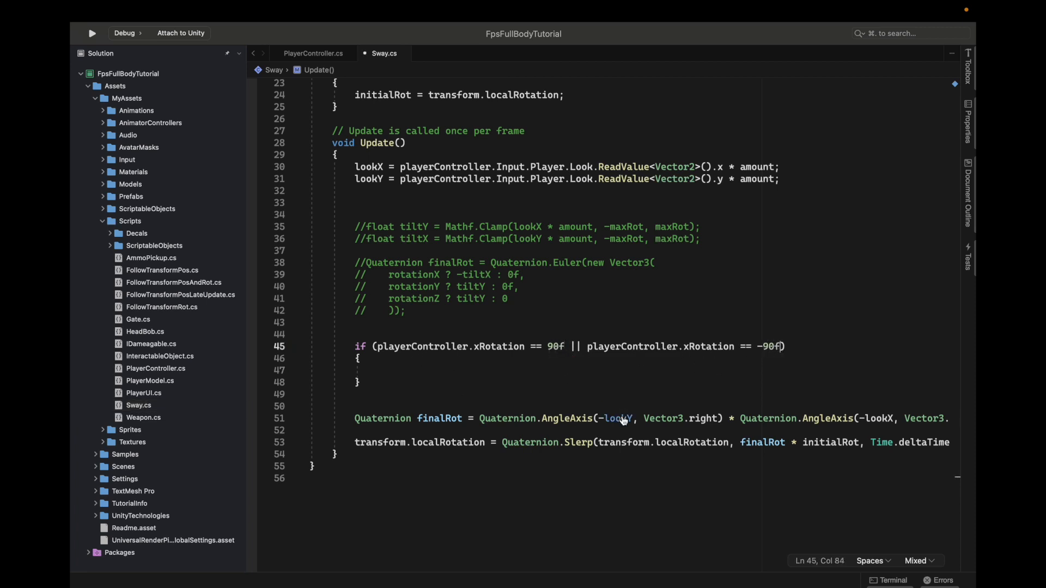
Copy the transform.localRotation Slerp line from the end of Update into the if block
{"action": "key", "text": "Down"}
{"action": "left_click", "coordinate": [486, 373]}
{"action": "scroll", "coordinate": [789, 474], "scroll_direction": "right", "scroll_amount": 5}
{"action": "left_click", "coordinate": [845, 439], "text": "shift"}
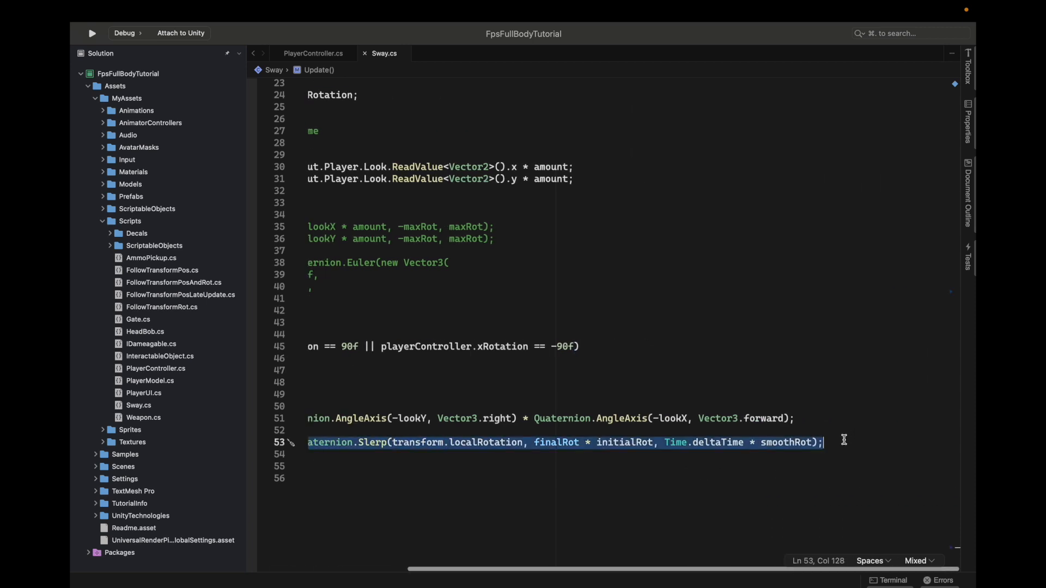
{"action": "scroll", "coordinate": [467, 387], "scroll_direction": "left", "scroll_amount": 5}
{"action": "key", "text": "ctrl+c"}
{"action": "left_click", "coordinate": [420, 370]}
{"action": "key", "text": "ctrl+v"}
Remove "finalRot *" from the copied Slerp call so it targets only initialRot, and save the script
{"action": "double_click", "coordinate": [669, 370]}
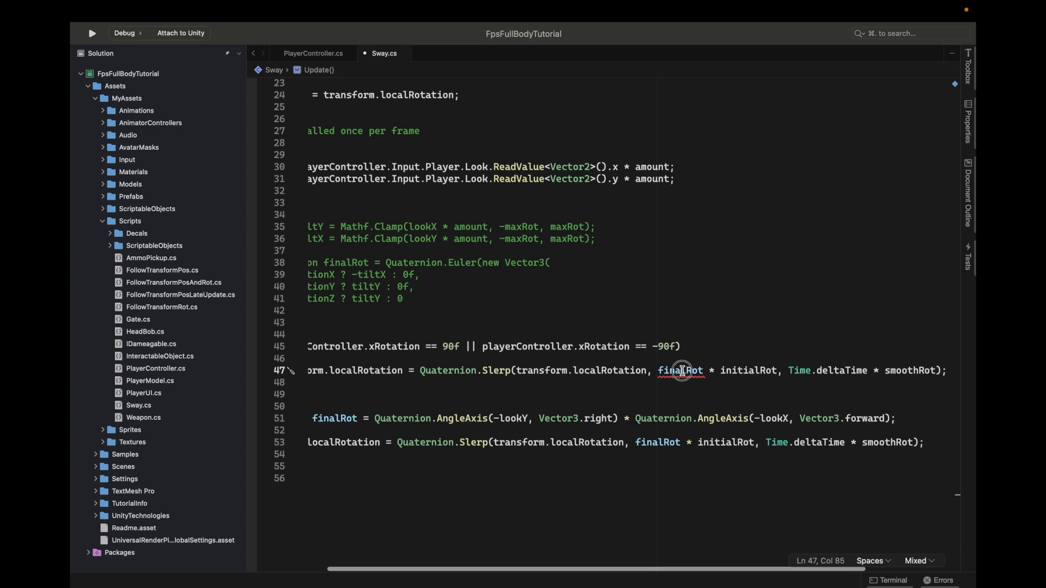
{"action": "key", "text": "BackSpace"}
{"action": "key", "text": "BackSpace"}
{"action": "key", "text": "BackSpace"}
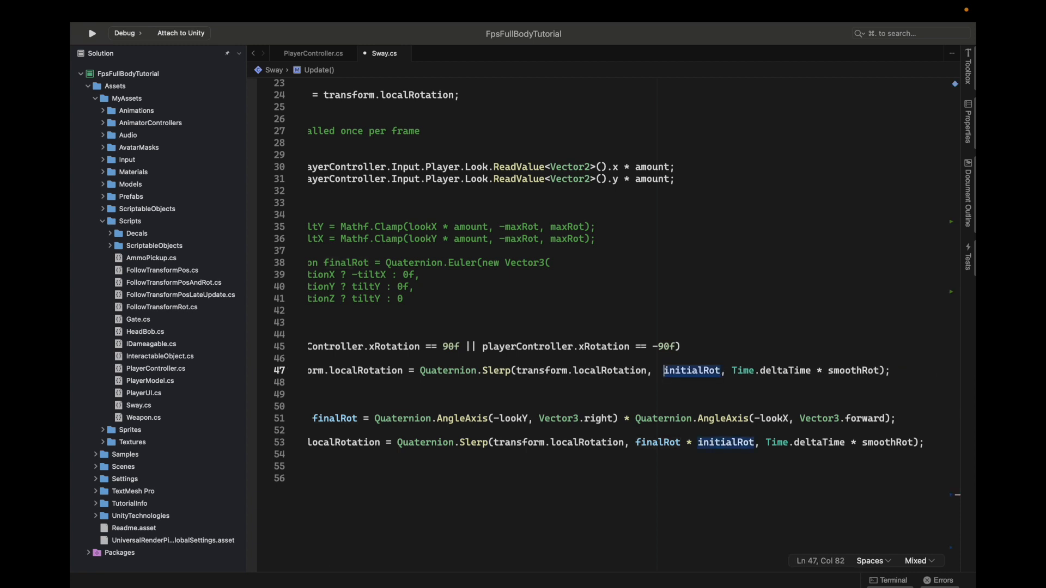
{"action": "key", "text": "BackSpace"}
{"action": "key", "text": "BackSpace"}
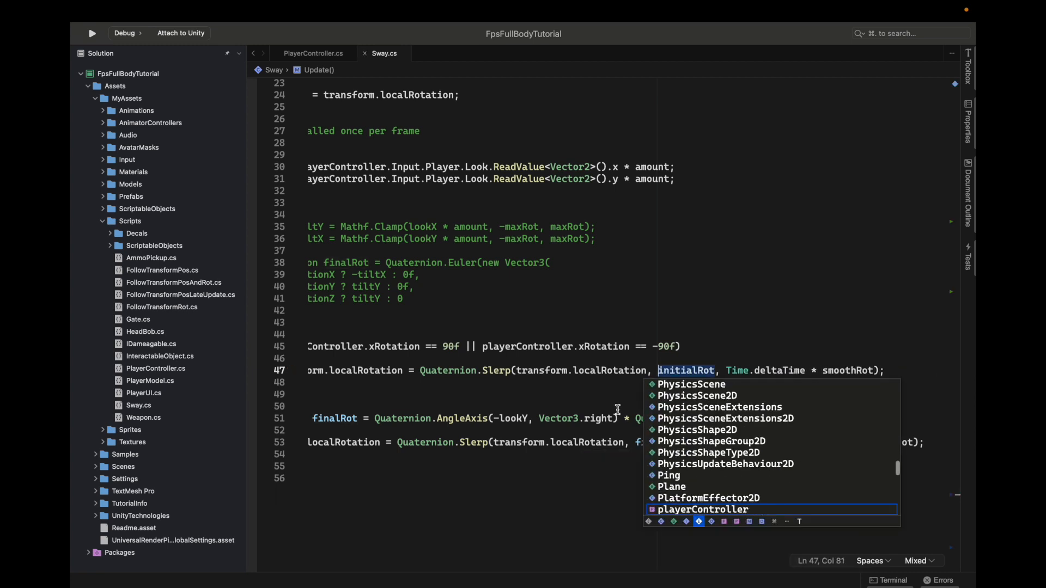
Add an else branch with an empty braced body after the if block
{"action": "scroll", "coordinate": [533, 423], "scroll_direction": "left", "scroll_amount": 2}
{"action": "scroll", "coordinate": [533, 423], "scroll_direction": "left", "scroll_amount": 1}
{"action": "left_click", "coordinate": [371, 383]}
{"action": "key", "text": "Return"}
{"action": "type", "text": "else"}
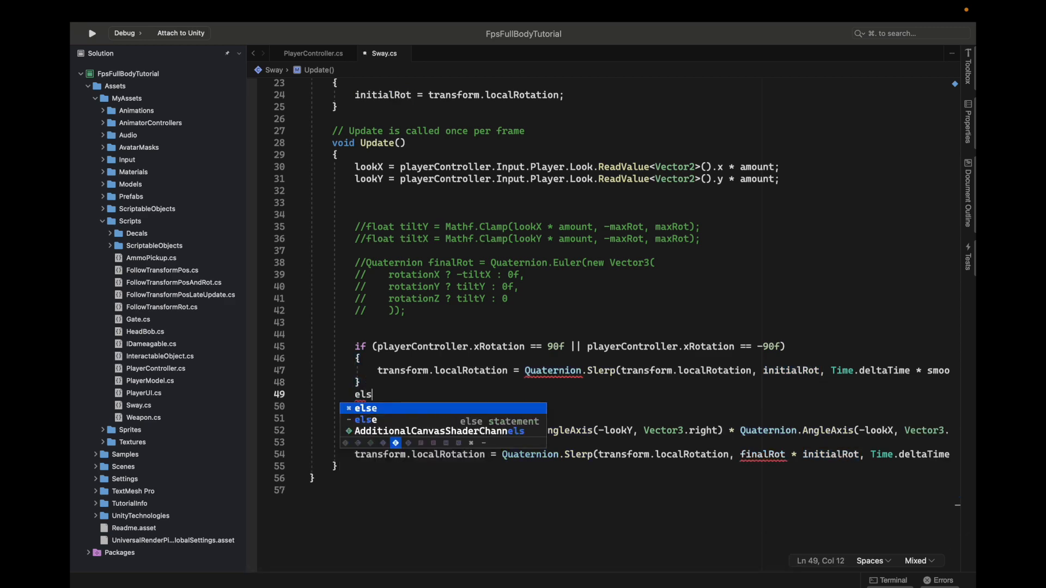
{"action": "key", "text": "Return"}
{"action": "type", "text": "{"}
{"action": "key", "text": "Return"}
Move the finalRot declaration and its Slerp line from below into the else block
{"action": "left_click", "coordinate": [354, 464]}
{"action": "scroll", "coordinate": [354, 463], "scroll_direction": "right", "scroll_amount": 3}
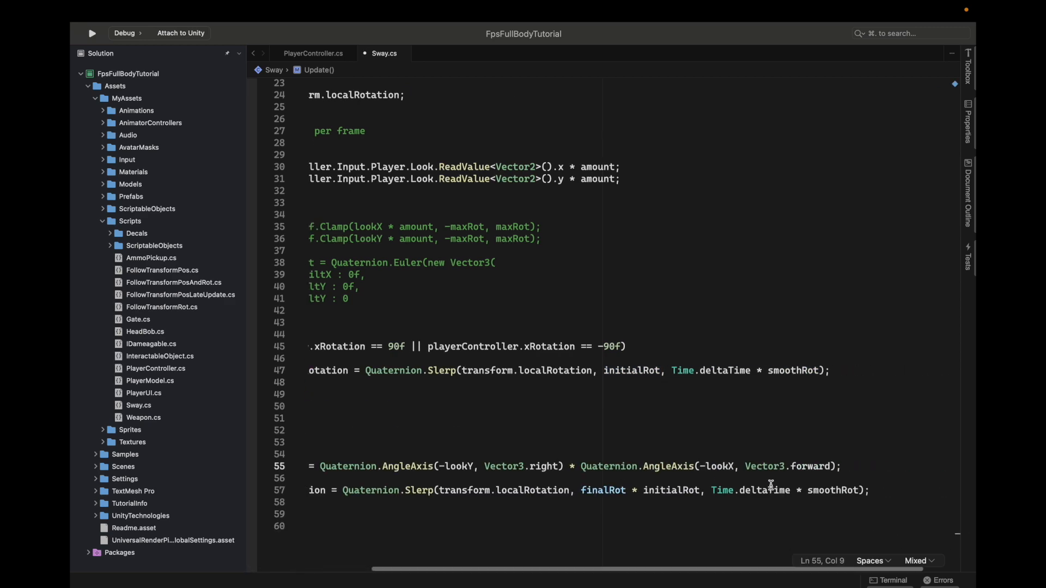
{"action": "left_click", "coordinate": [894, 488], "text": "shift"}
{"action": "scroll", "coordinate": [507, 418], "scroll_direction": "down", "scroll_amount": 1}
{"action": "scroll", "coordinate": [506, 417], "scroll_direction": "left", "scroll_amount": 3}
{"action": "key", "text": "super+x"}
{"action": "left_click", "coordinate": [386, 395]}
{"action": "key", "text": "super+v"}
{"action": "scroll", "coordinate": [349, 445], "scroll_direction": "left", "scroll_amount": 3}
Delete the leftover blank lines after the else block and save Sway.cs
{"action": "left_click_drag", "start_coordinate": [366, 470], "coordinate": [377, 432]}
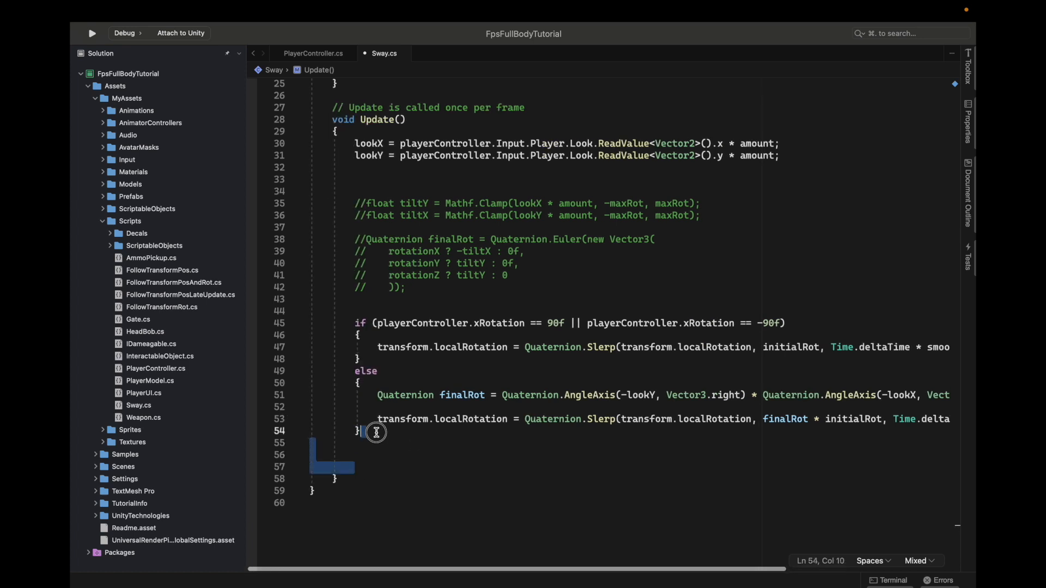
{"action": "key", "text": "BackSpace"}
{"action": "key", "text": "super+s"}
{"action": "scroll", "coordinate": [464, 425], "scroll_direction": "right", "scroll_amount": 1}
{"action": "scroll", "coordinate": [465, 428], "scroll_direction": "left", "scroll_amount": 1}
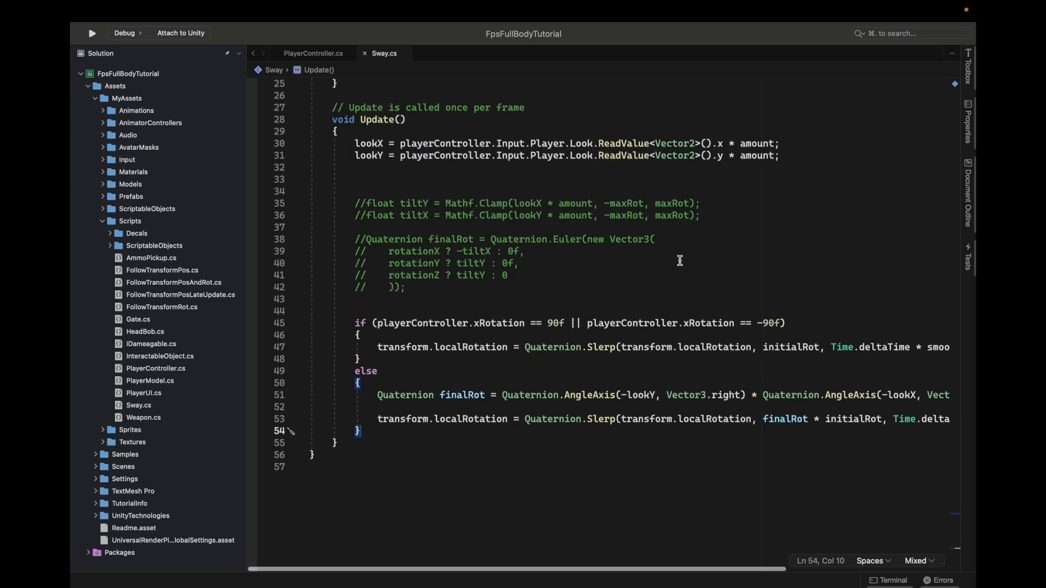
Delete the commented-out tilt and Euler code between the lookY assignment and the if statement in Update
{"action": "key", "text": "ctrl+Left"}
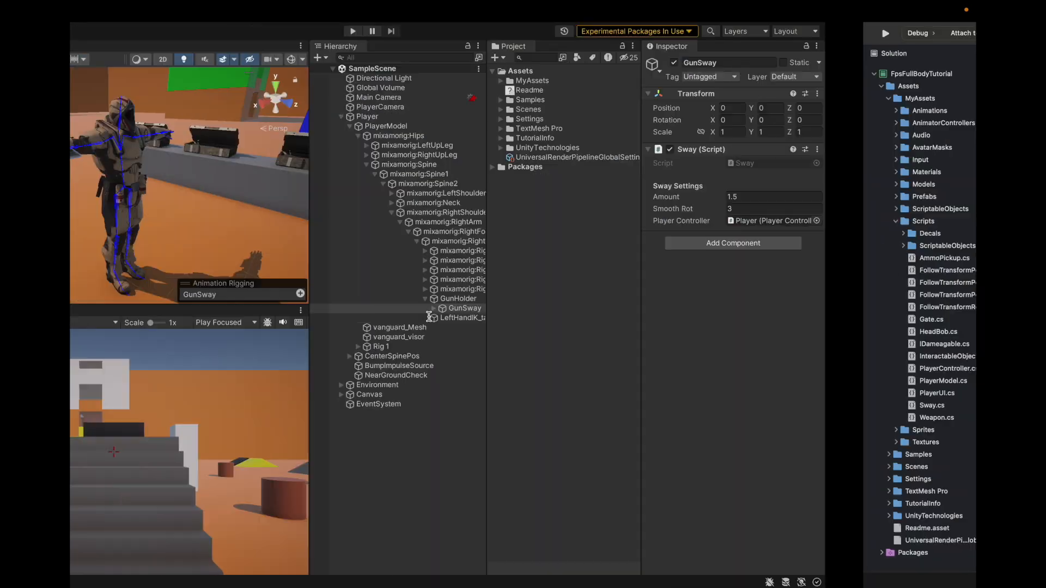
{"action": "key", "text": "ctrl+Right"}
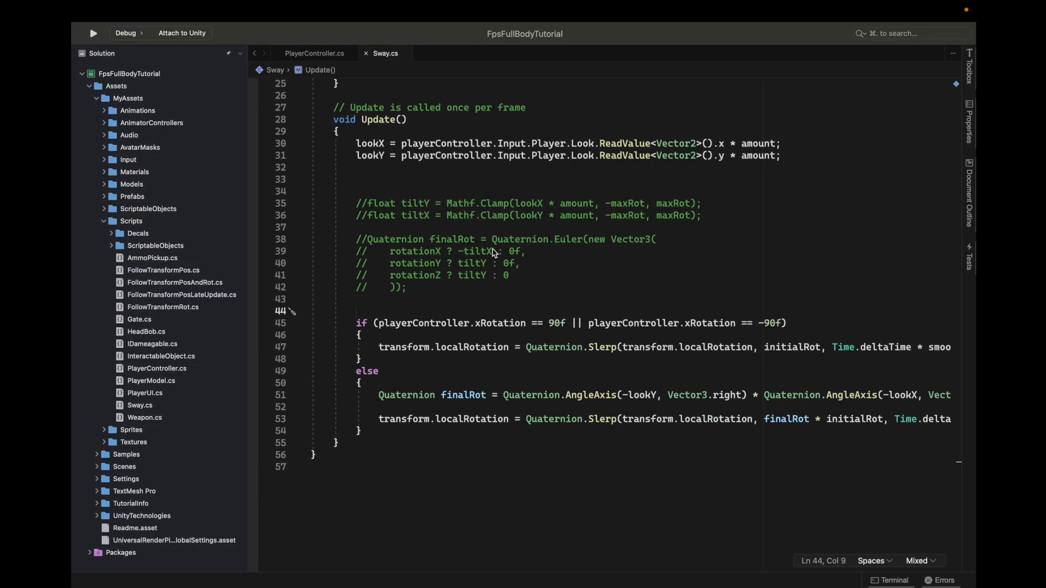
{"action": "left_click", "coordinate": [799, 157], "text": "shift"}
{"action": "key", "text": "BackSpace"}
{"action": "key", "text": "Return"}
{"action": "scroll", "coordinate": [584, 394], "scroll_direction": "up", "scroll_amount": 8}
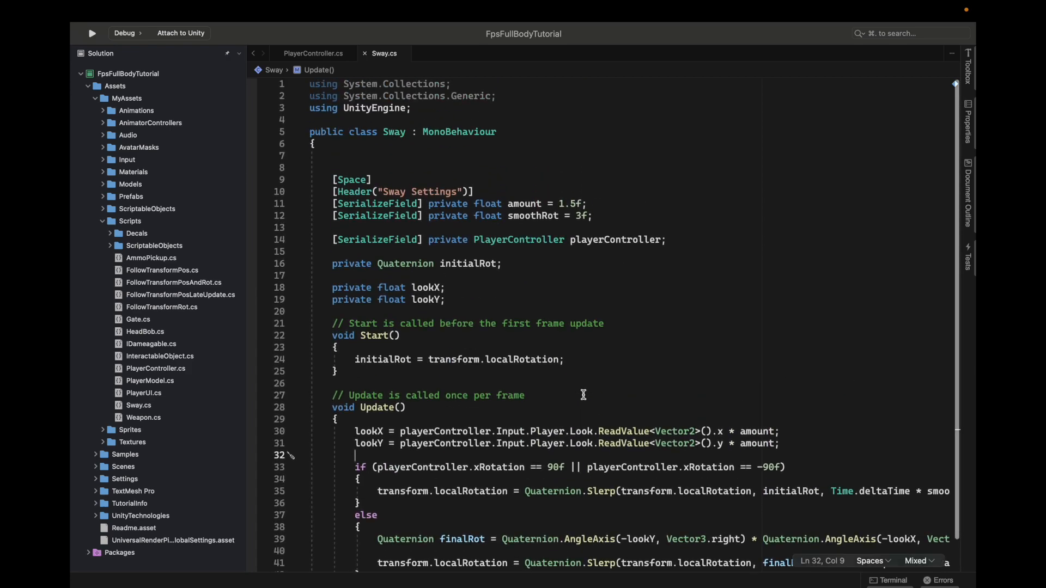
Switch to Unity and run the scene in Play mode to test the weapon sway
{"action": "key", "text": "ctrl+Left"}
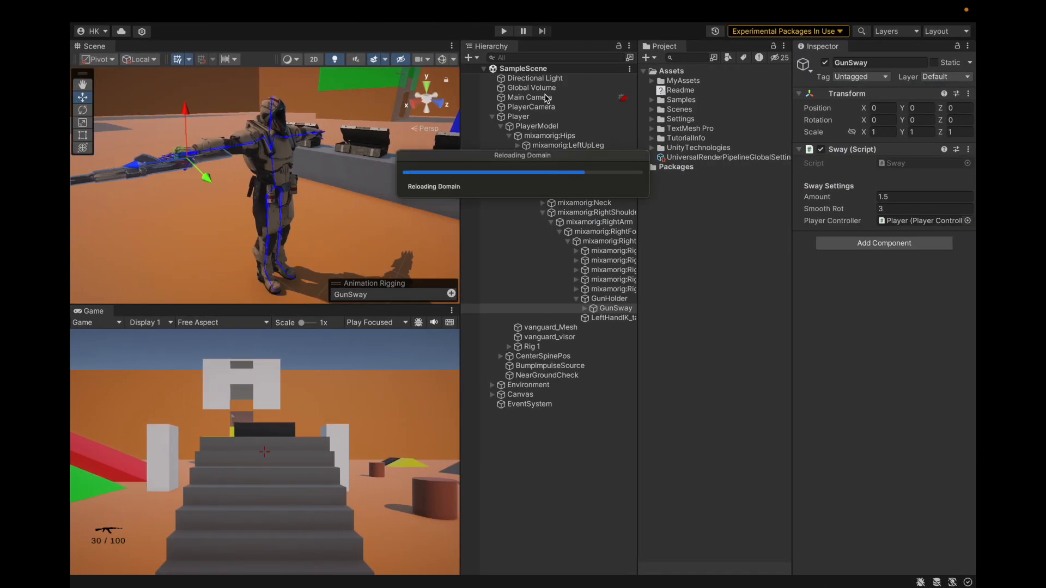
{"action": "left_click", "coordinate": [505, 31]}
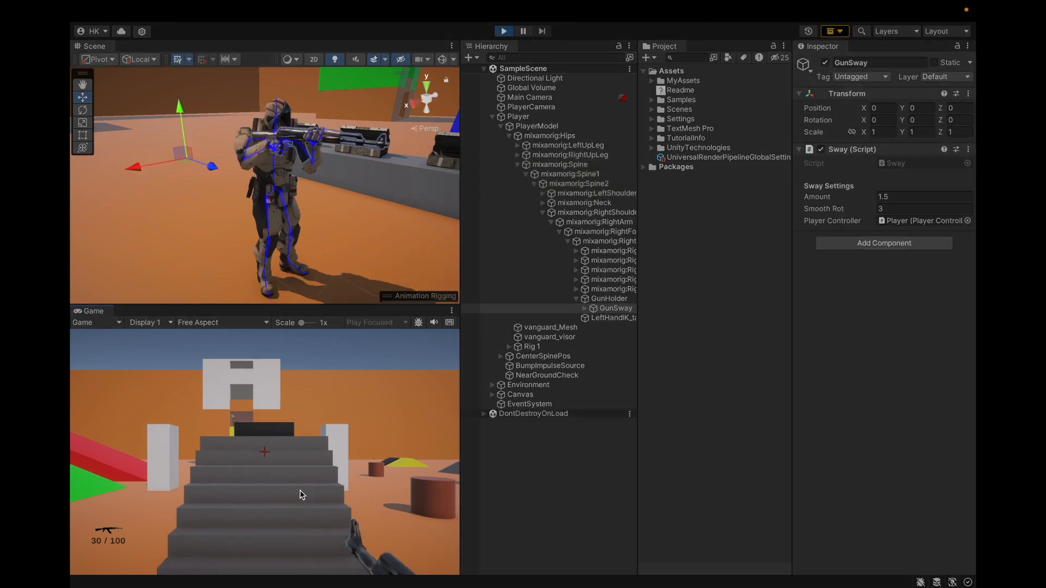
Switch back to Visual Studio and review the xRotation condition and Slerp branches in Sway.cs
{"action": "mouse_move", "coordinate": [433, 587]}
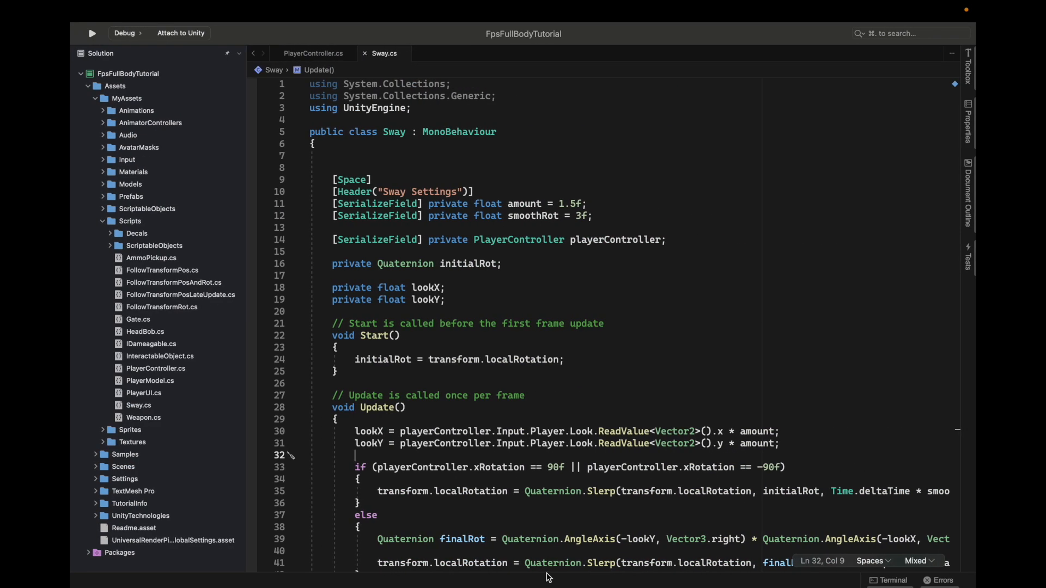
{"action": "scroll", "coordinate": [555, 252], "scroll_direction": "down", "scroll_amount": 10}
{"action": "scroll", "coordinate": [559, 252], "scroll_direction": "up", "scroll_amount": 4}
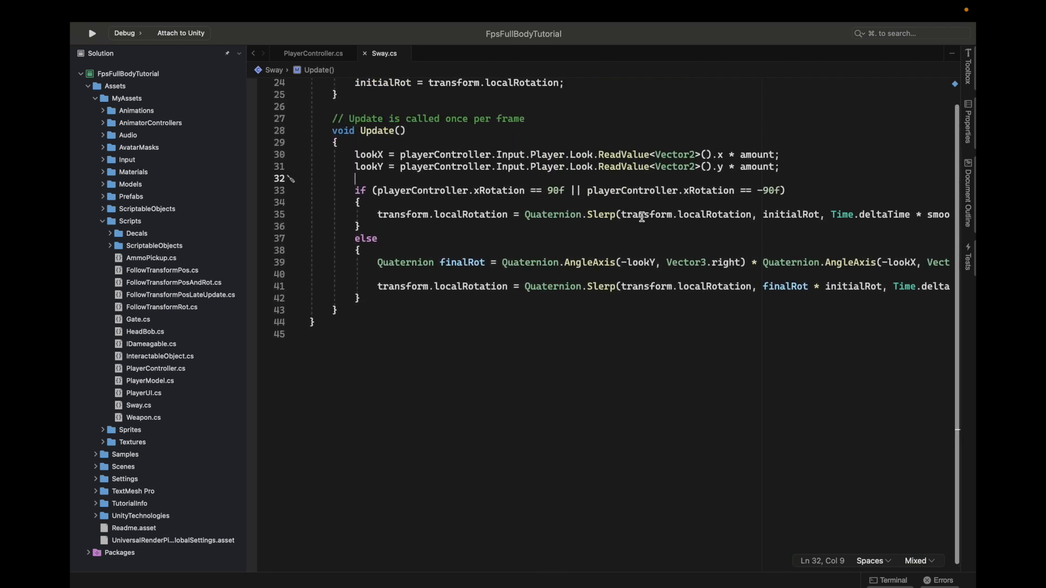
{"action": "scroll", "coordinate": [662, 224], "scroll_direction": "up", "scroll_amount": 3}
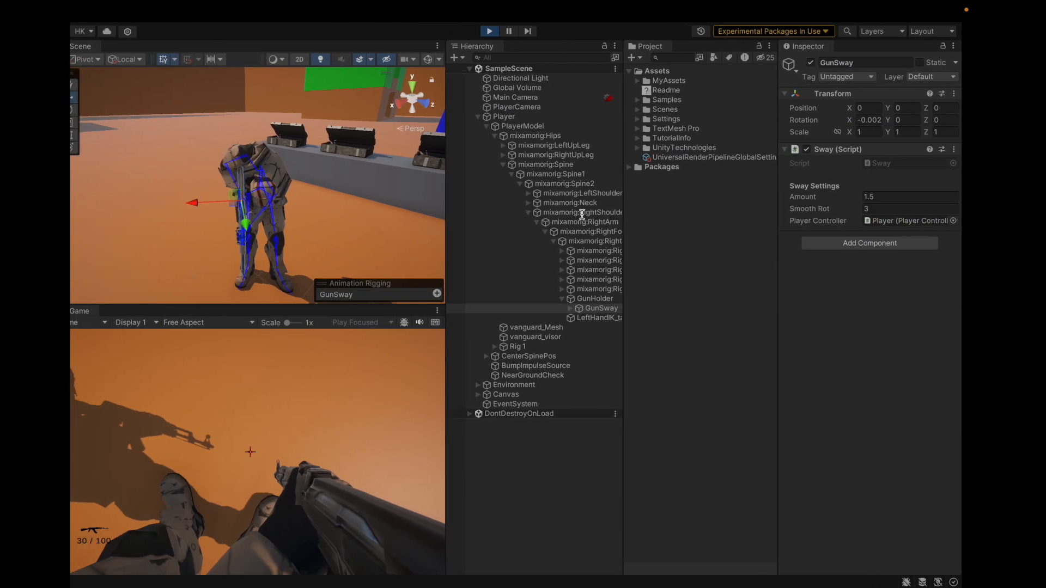
Switch to Unity, select the Player object, and show its Player Controller values in the Inspector's Debug mode
{"action": "left_click", "coordinate": [563, 464]}
{"action": "left_click", "coordinate": [517, 117]}
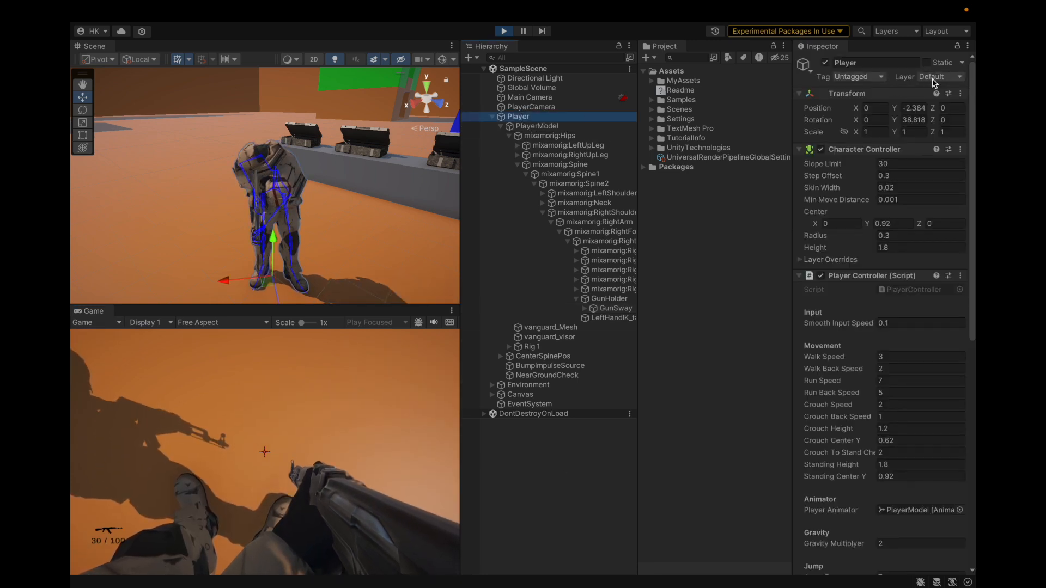
{"action": "left_click", "coordinate": [967, 46]}
{"action": "left_click", "coordinate": [925, 109]}
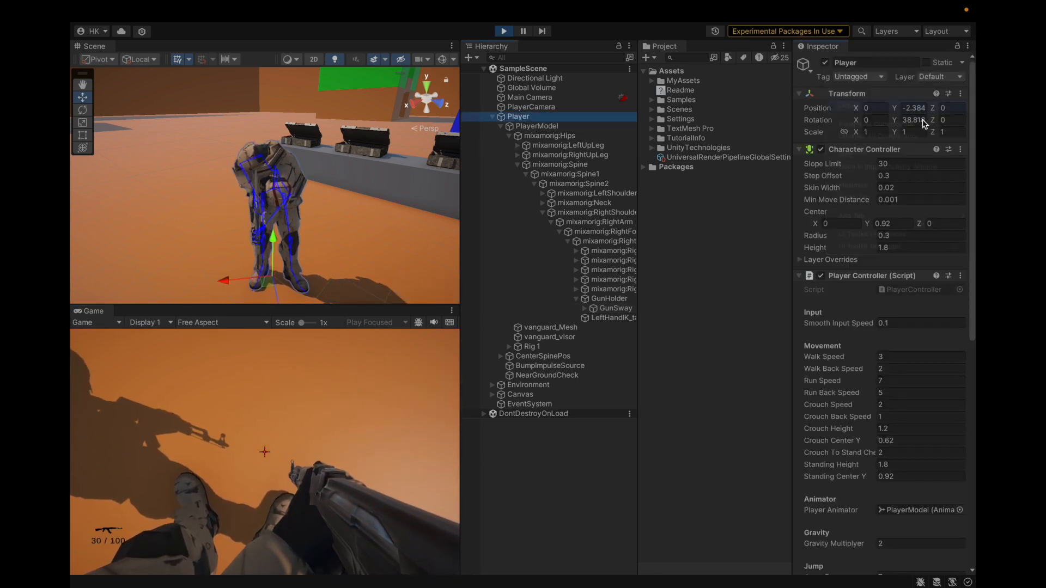
{"action": "scroll", "coordinate": [827, 222], "scroll_direction": "down", "scroll_amount": 8}
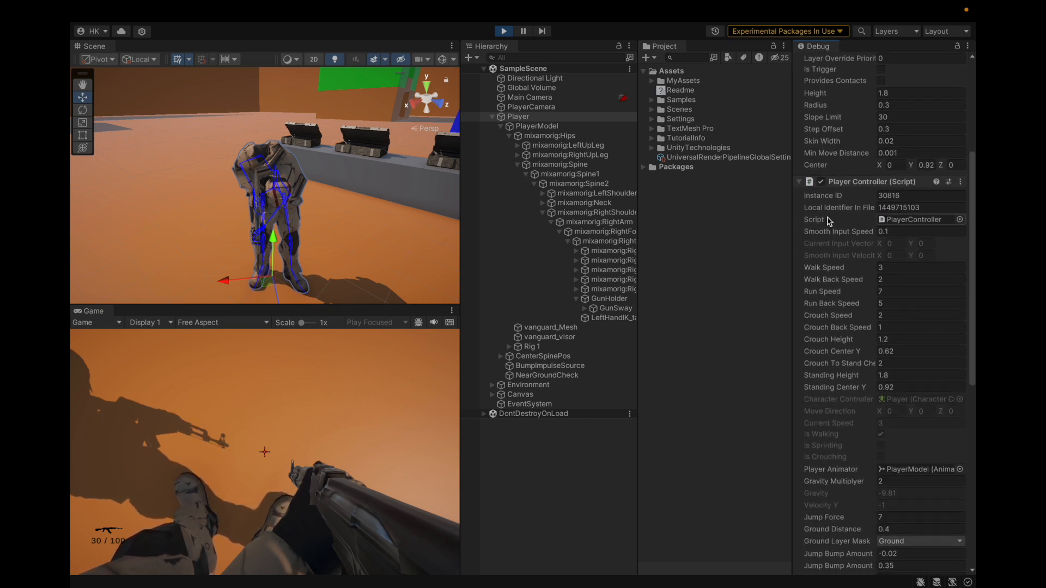
Check the Player Controller values, stop Play mode, and return the Inspector to Normal mode
{"action": "scroll", "coordinate": [827, 221], "scroll_direction": "down", "scroll_amount": 15}
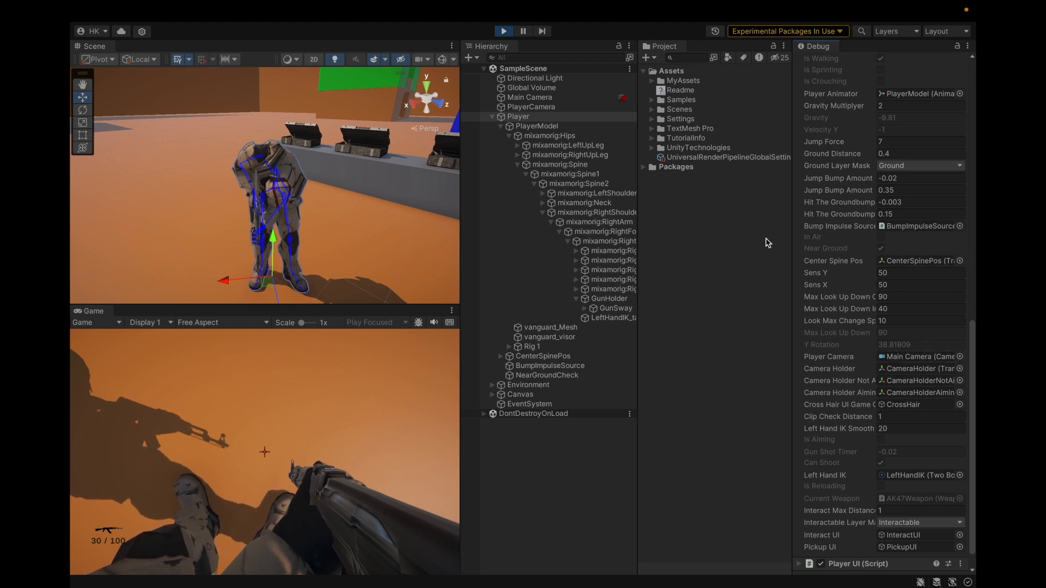
{"action": "scroll", "coordinate": [870, 261], "scroll_direction": "up", "scroll_amount": 20}
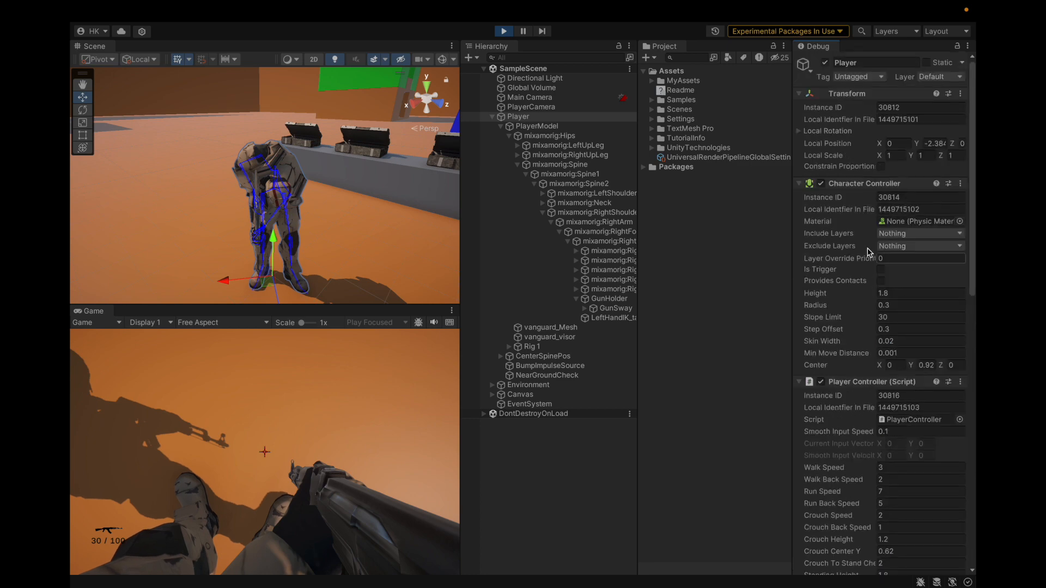
{"action": "left_click", "coordinate": [504, 31]}
{"action": "left_click", "coordinate": [969, 47]}
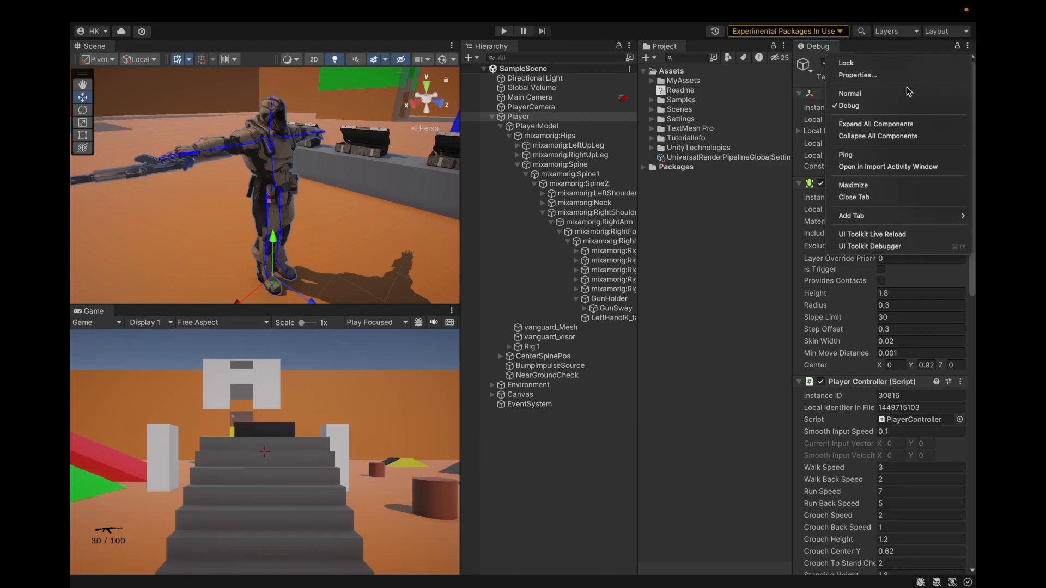
{"action": "left_click", "coordinate": [908, 91]}
Switch to Visual Studio and expose the public xRotation field of PlayerController.cs in the Inspector
{"action": "key", "text": "ctrl+Right"}
{"action": "scroll", "coordinate": [469, 273], "scroll_direction": "up", "scroll_amount": 4}
{"action": "scroll", "coordinate": [451, 373], "scroll_direction": "down", "scroll_amount": 12}
{"action": "scroll", "coordinate": [447, 372], "scroll_direction": "up", "scroll_amount": 3}
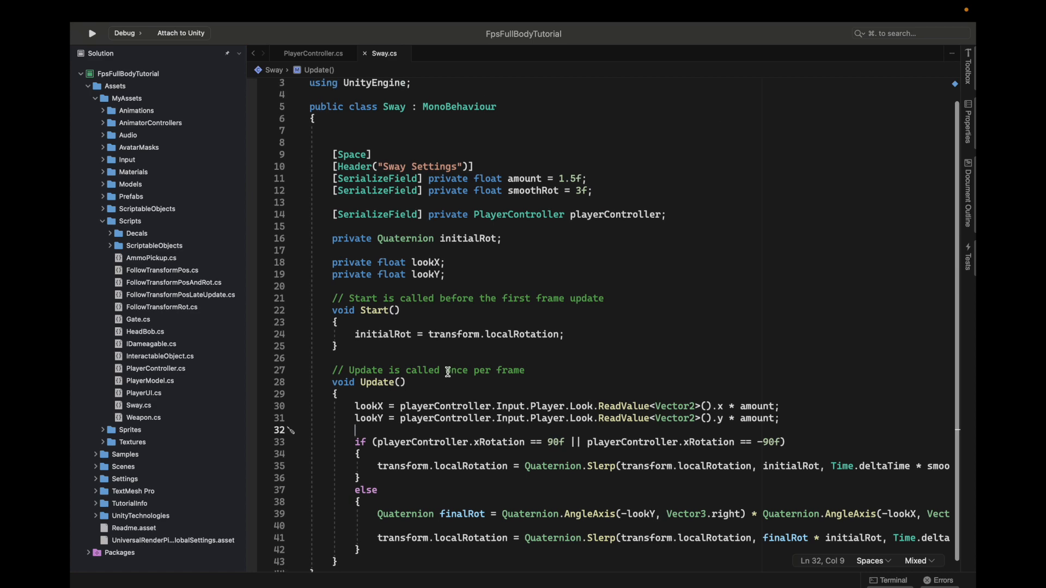
{"action": "scroll", "coordinate": [448, 372], "scroll_direction": "down", "scroll_amount": 8}
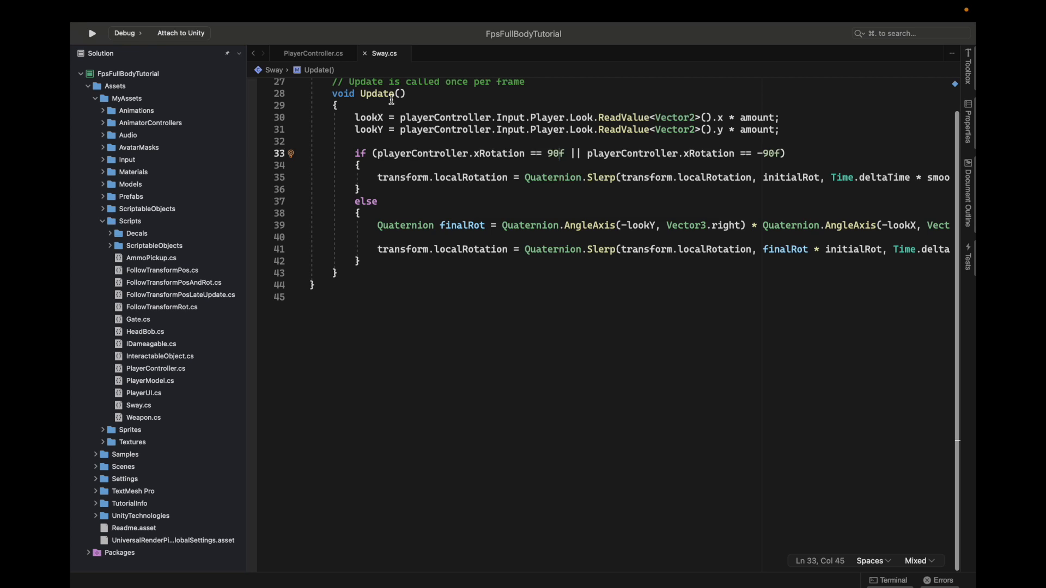
{"action": "left_click", "coordinate": [325, 55]}
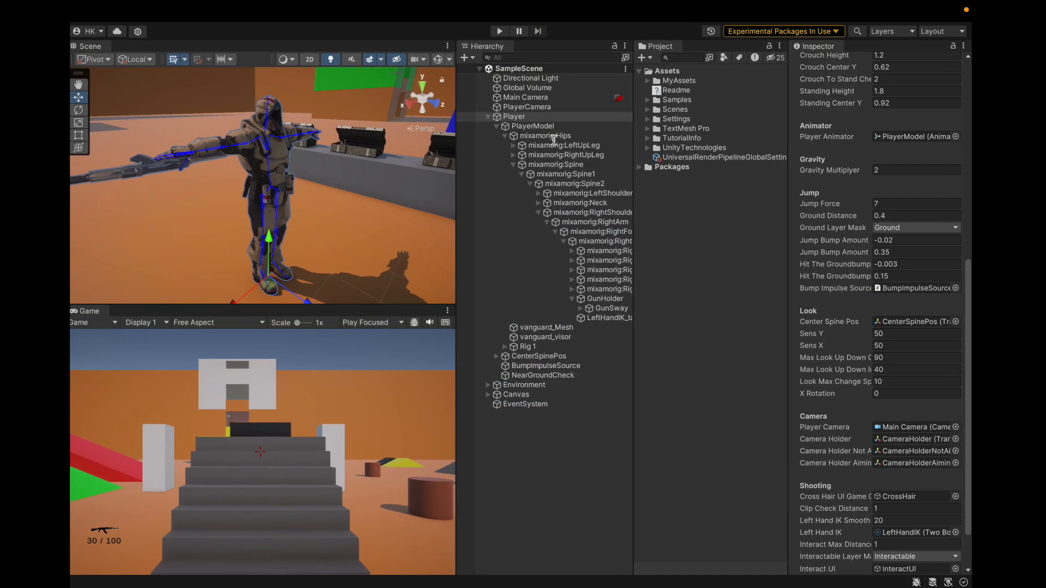
Run the scene in Unity's Play mode, watch X Rotation while looking fully down and up, and stop Play mode
{"action": "left_click", "coordinate": [504, 32]}
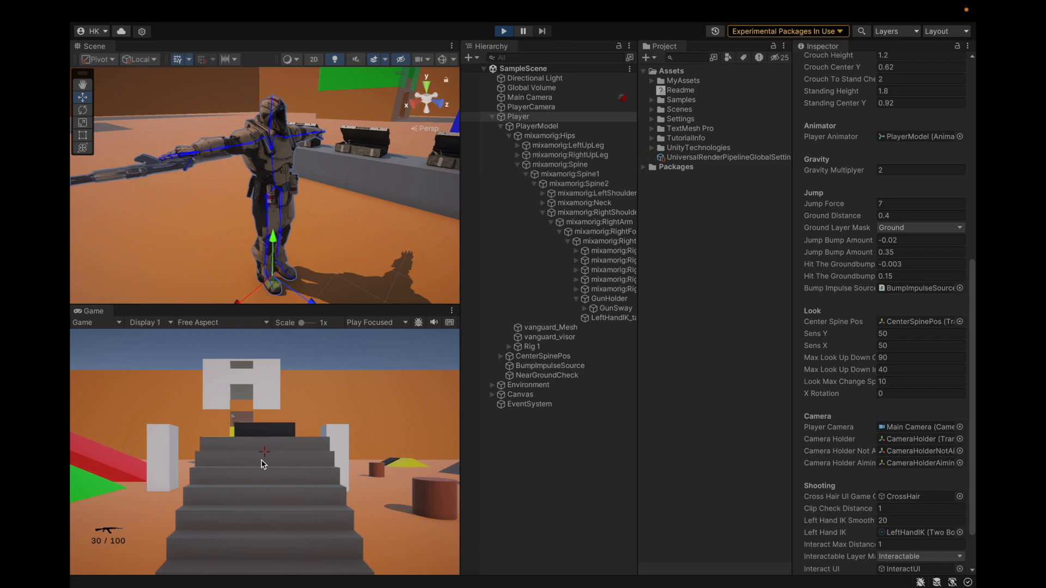
{"action": "scroll", "coordinate": [894, 392], "scroll_direction": "down", "scroll_amount": 8}
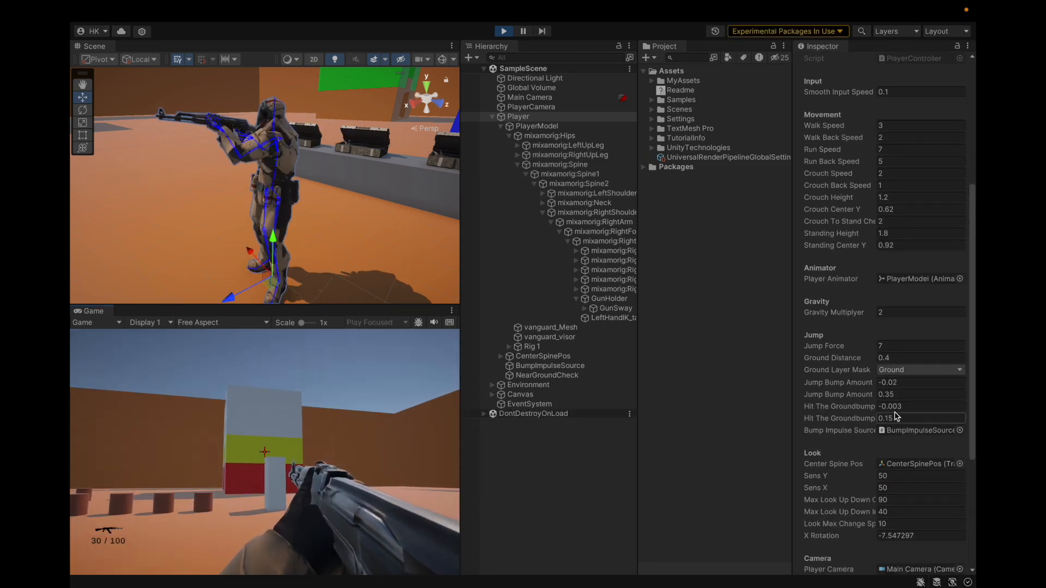
{"action": "scroll", "coordinate": [906, 362], "scroll_direction": "down", "scroll_amount": 5}
{"action": "mouse_move", "coordinate": [887, 563]}
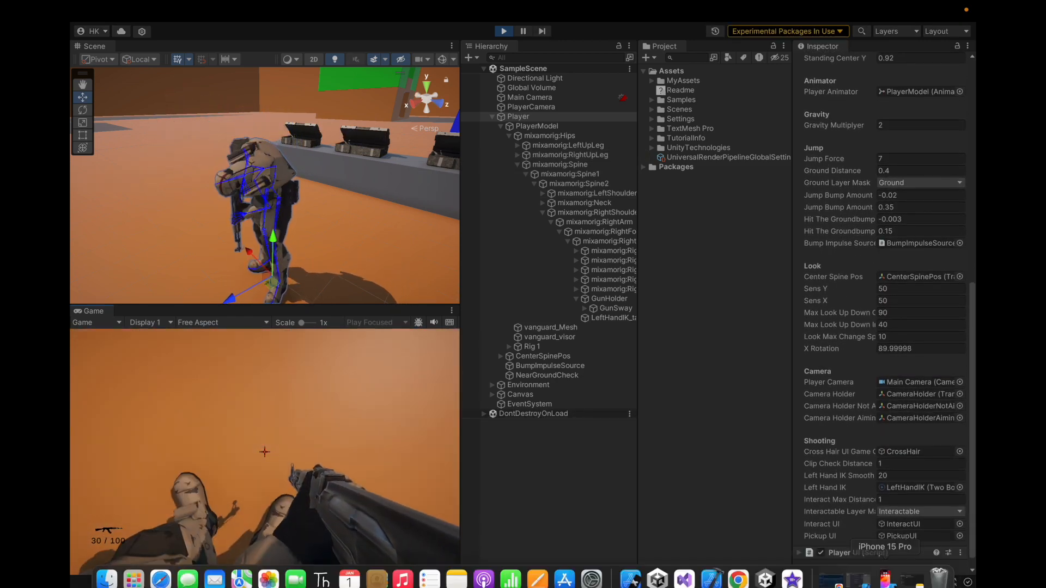
{"action": "mouse_move", "coordinate": [882, 4]}
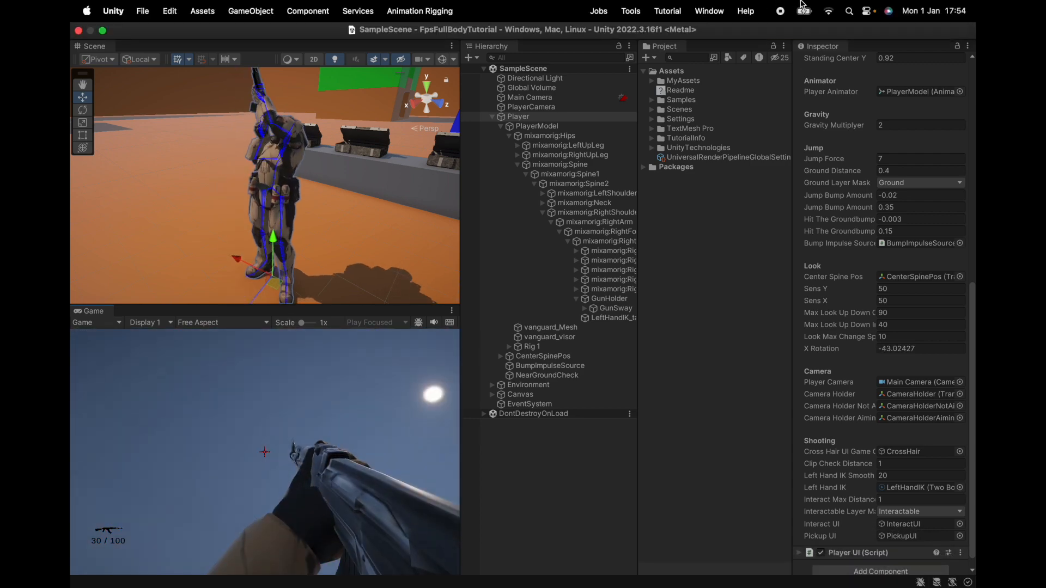
{"action": "mouse_move", "coordinate": [913, 583]}
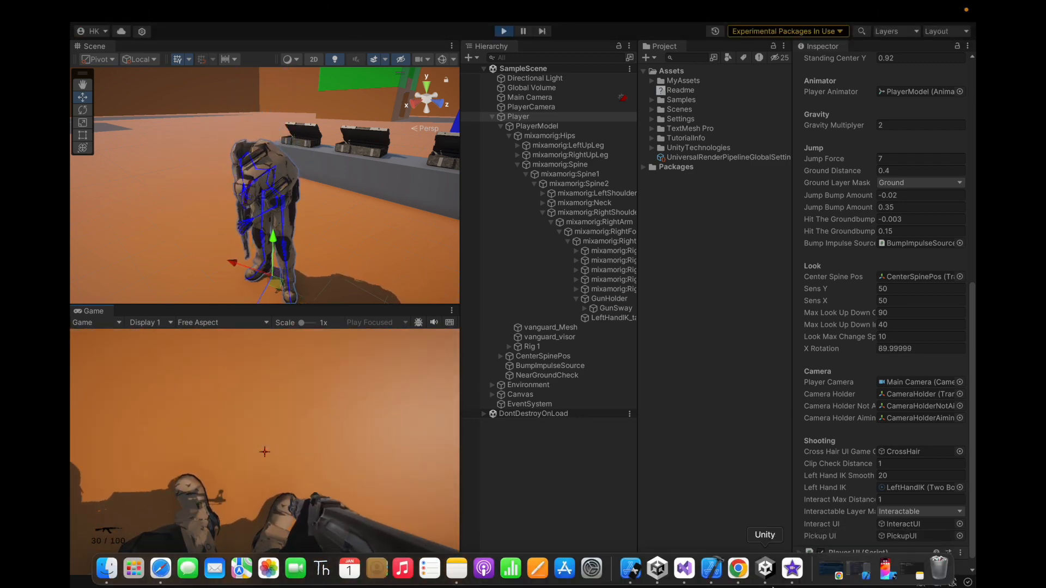
{"action": "key", "text": "super+p"}
Switch to Visual Studio and change the xRotation limits in the Sway.cs if condition to 89f and -89f
{"action": "key", "text": "super+Tab"}
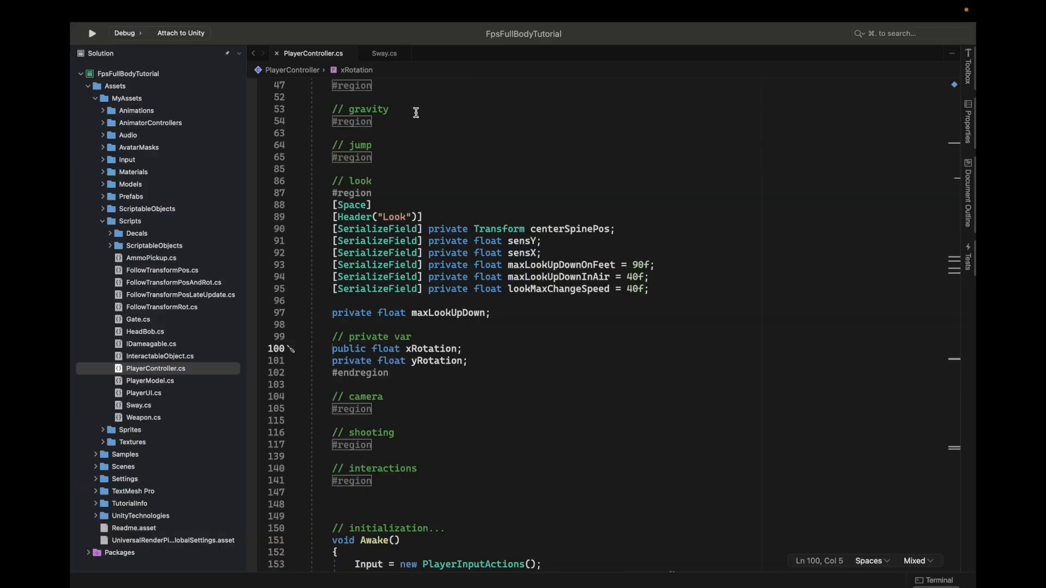
{"action": "left_click", "coordinate": [381, 55]}
{"action": "scroll", "coordinate": [873, 273], "scroll_direction": "down", "scroll_amount": 5}
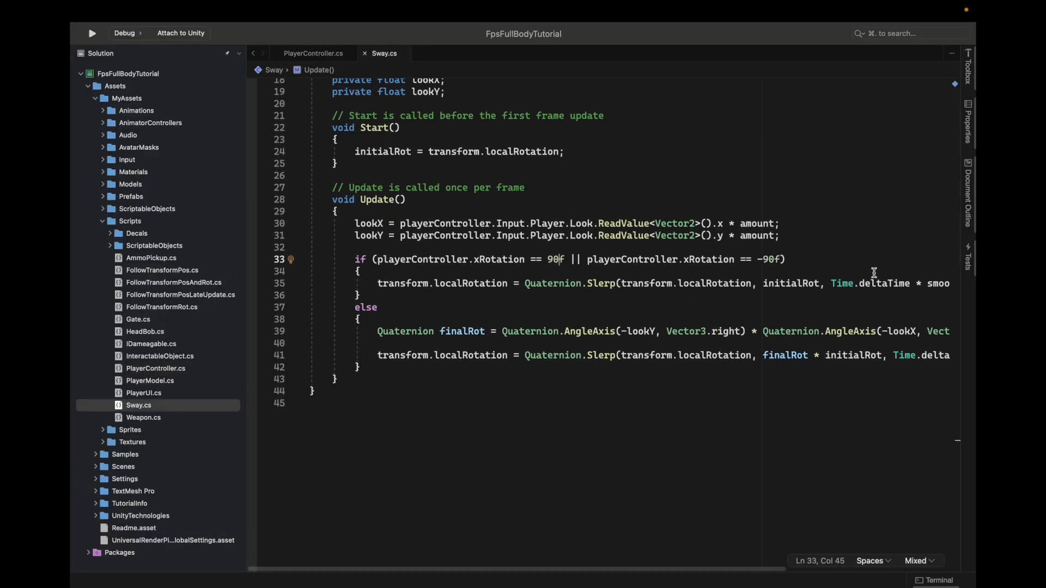
{"action": "key", "text": "BackSpace"}
{"action": "key", "text": "BackSpace"}
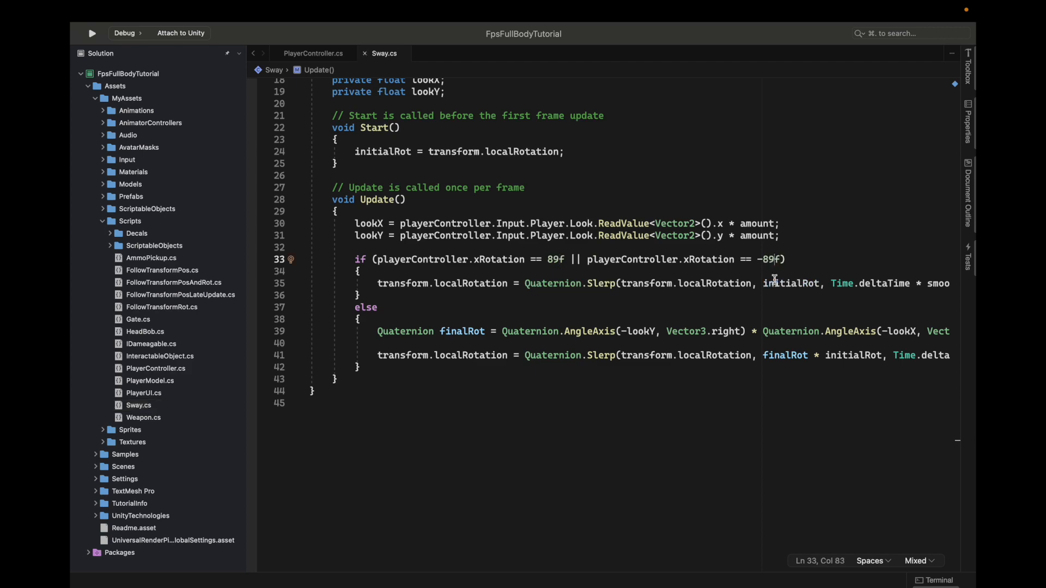
Switch to Unity, test the sway at the vertical look limits in Play mode while checking X Rotation, and stop playing
{"action": "key", "text": "super+Tab"}
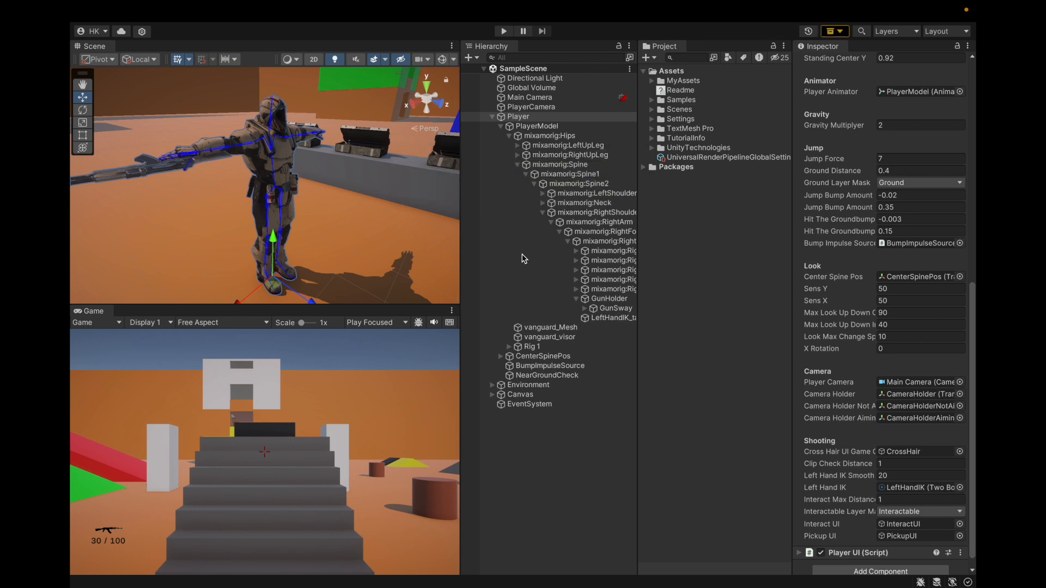
{"action": "key", "text": "ctrl+p"}
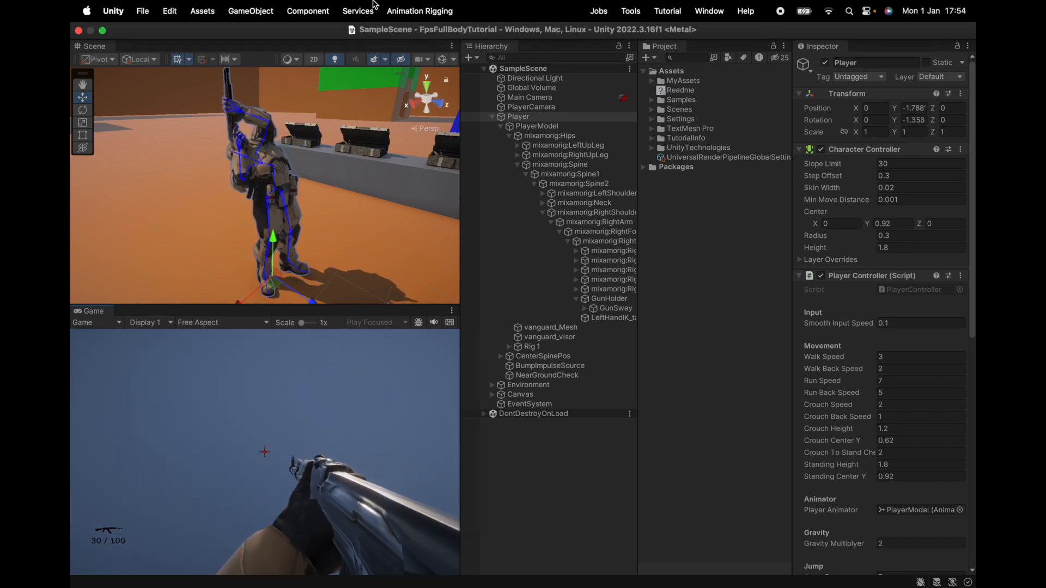
{"action": "scroll", "coordinate": [824, 252], "scroll_direction": "down", "scroll_amount": 10}
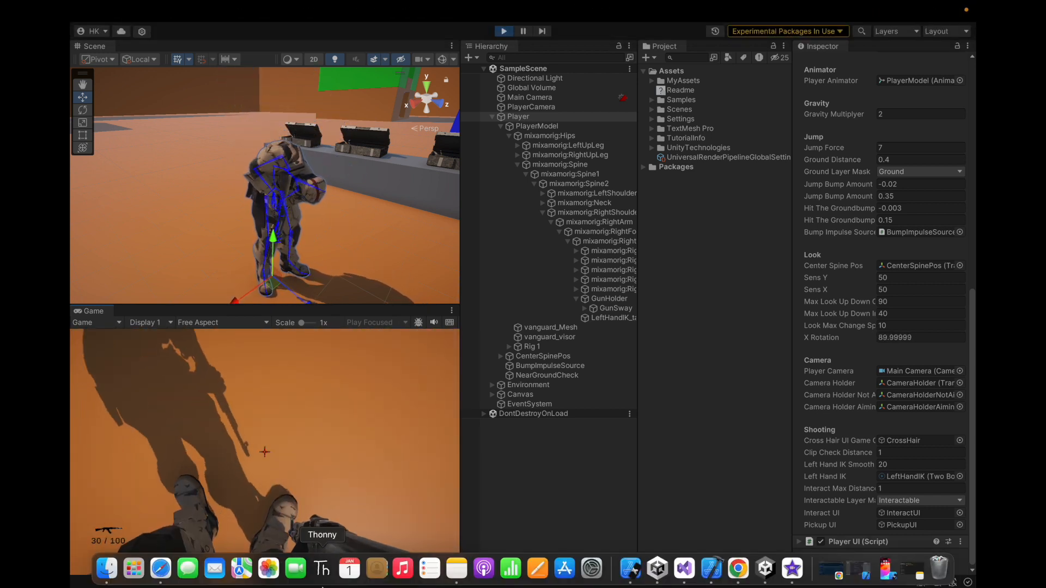
{"action": "key", "text": "super+p"}
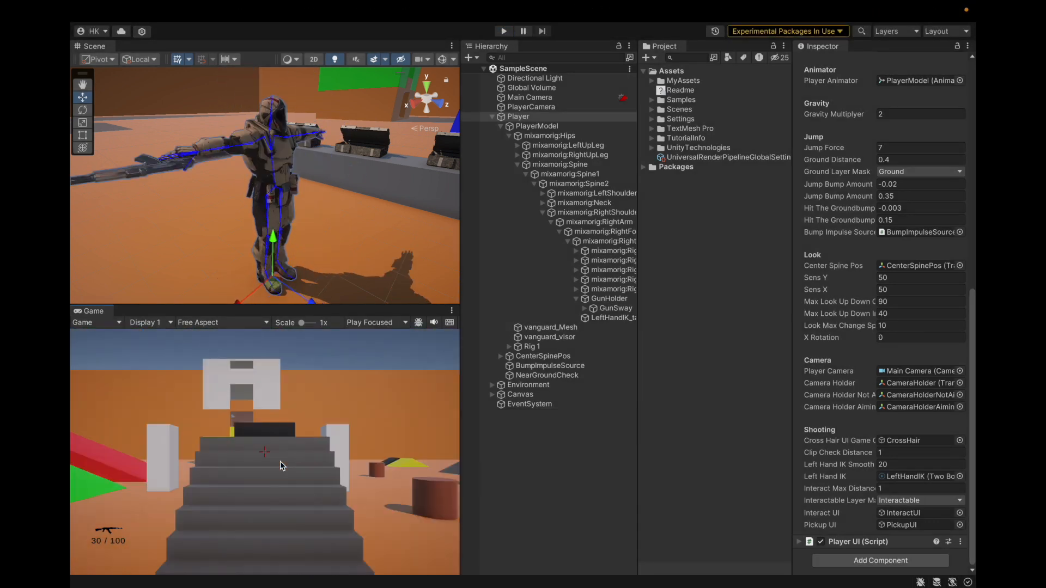
Switch to Visual Studio and change the if condition's comparisons to xRotation > 89f and xRotation < -89f
{"action": "key", "text": "super+Tab"}
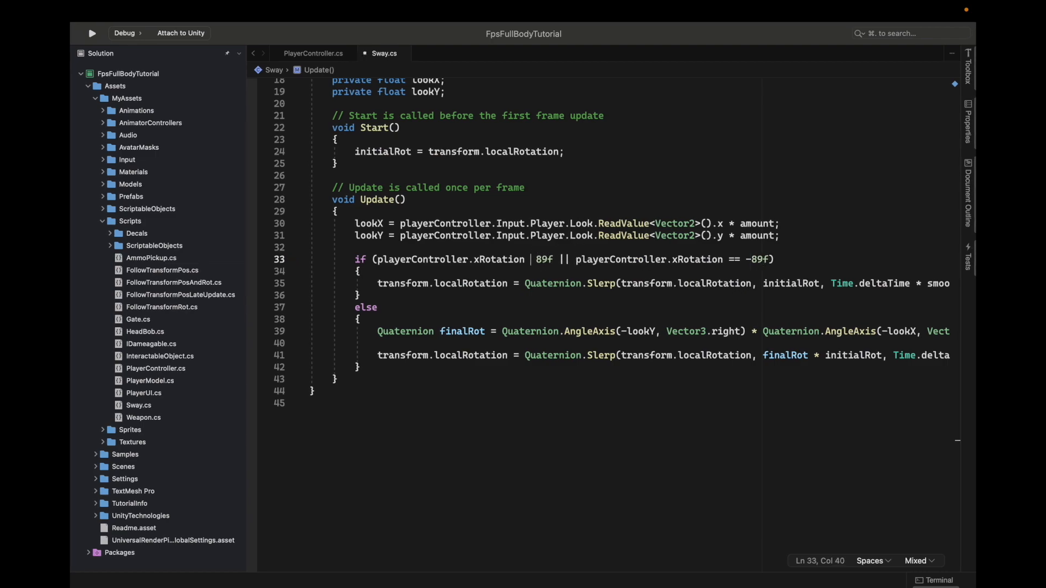
{"action": "key", "text": "ctrl+Left"}
{"action": "key", "text": "ctrl+Right"}
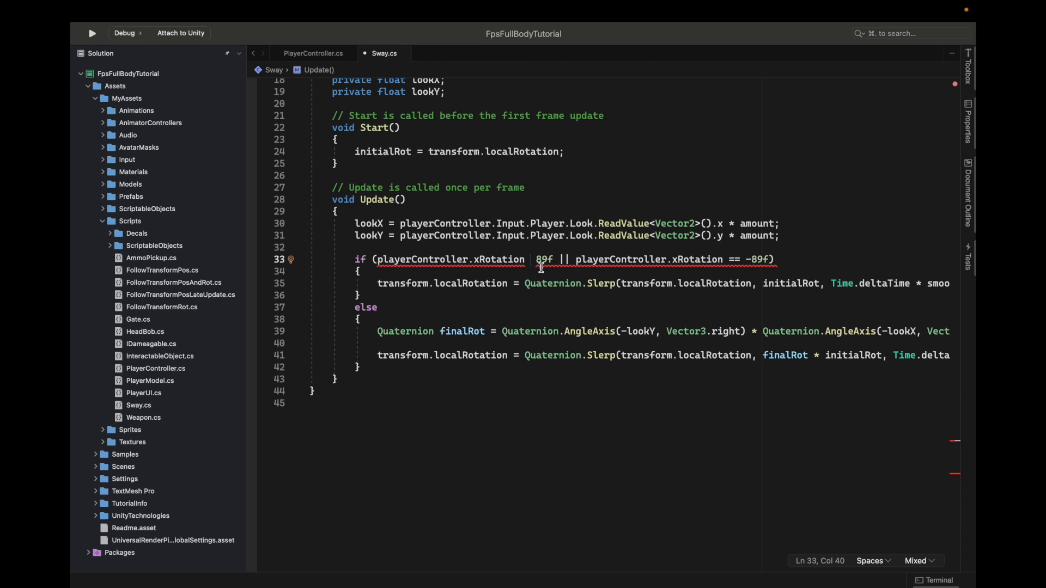
{"action": "left_click", "coordinate": [748, 262]}
{"action": "key", "text": "BackSpace"}
{"action": "key", "text": "BackSpace"}
Switch to Unity and run the scene to test the sway with the greater-than and less-than comparisons
{"action": "key", "text": "ctrl+Left"}
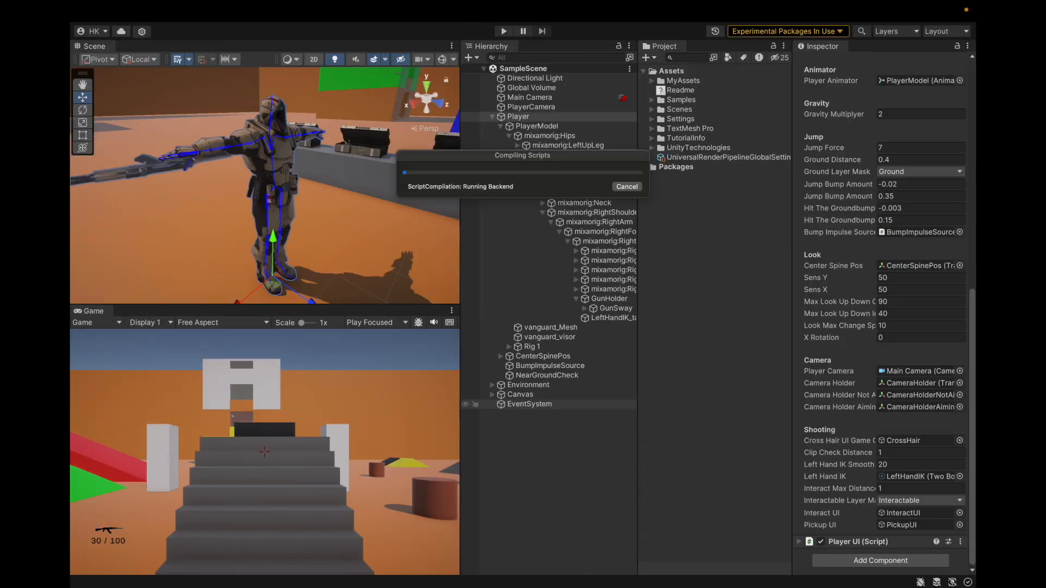
{"action": "left_click", "coordinate": [507, 32]}
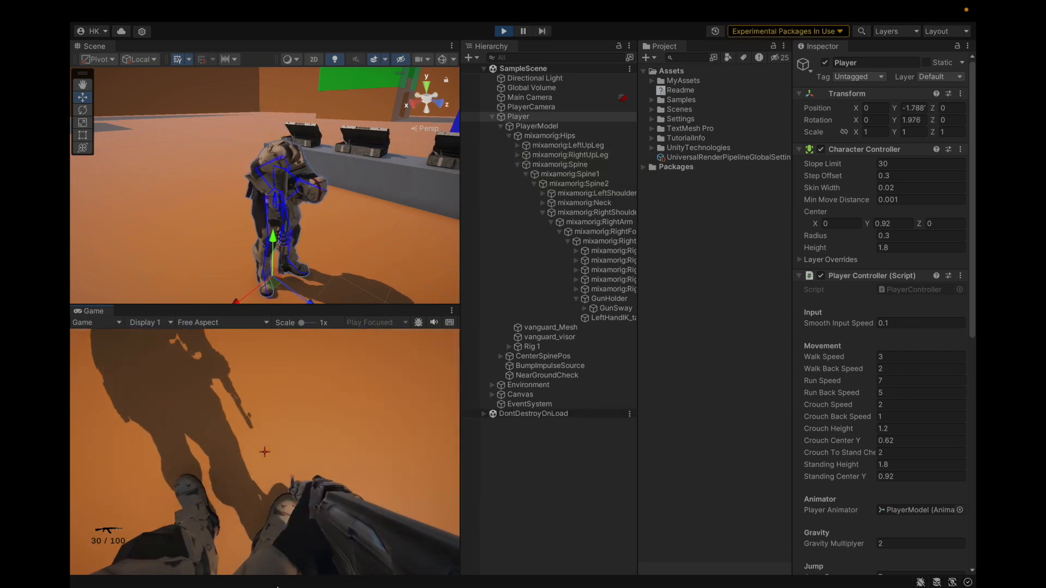
{"action": "mouse_move", "coordinate": [275, 587]}
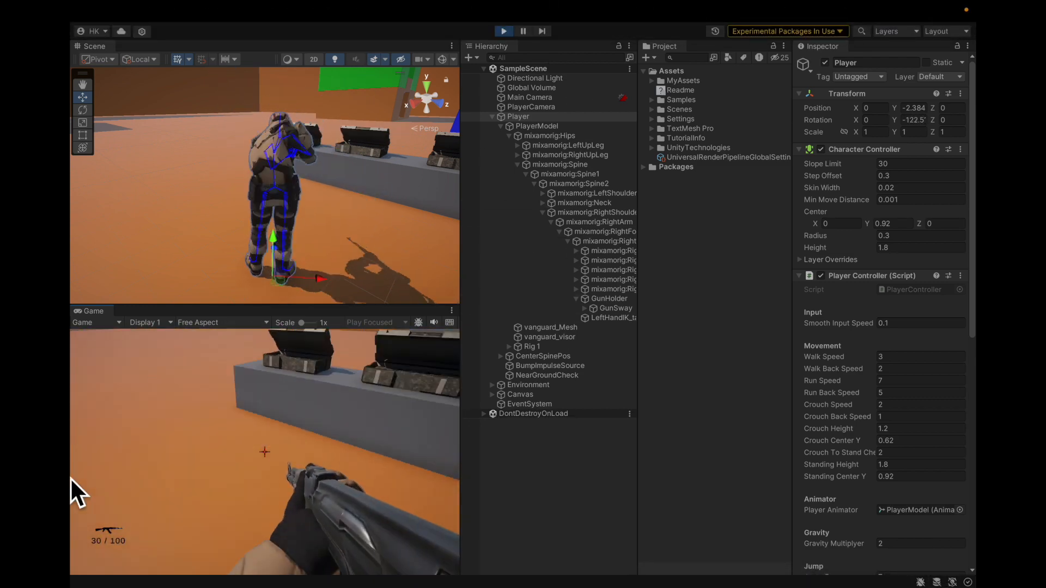
Select the GunSway object, stop Play mode, and set its Smooth Rot to 5
{"action": "left_click", "coordinate": [619, 299]}
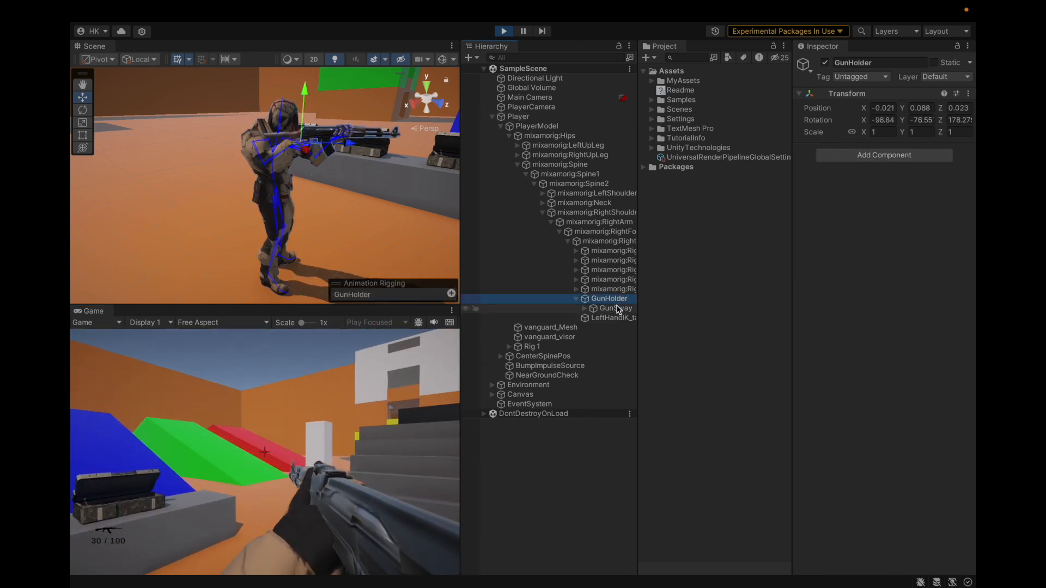
{"action": "left_click", "coordinate": [615, 309]}
{"action": "key", "text": "super+p"}
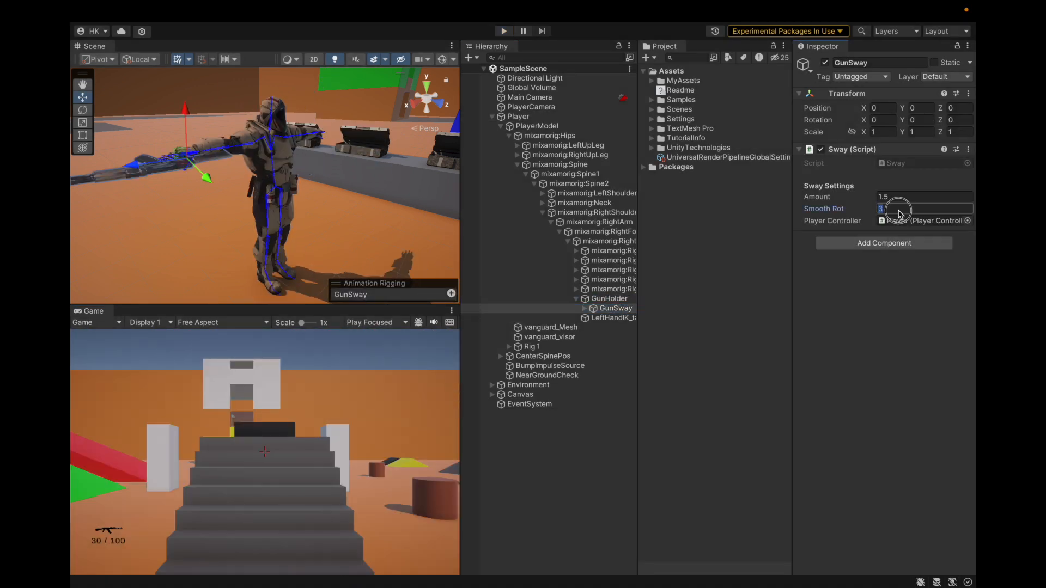
Set the smoothRot default in Sway.cs to 5f and test the weapon sway in Unity's Play mode
{"action": "left_click", "coordinate": [499, 33]}
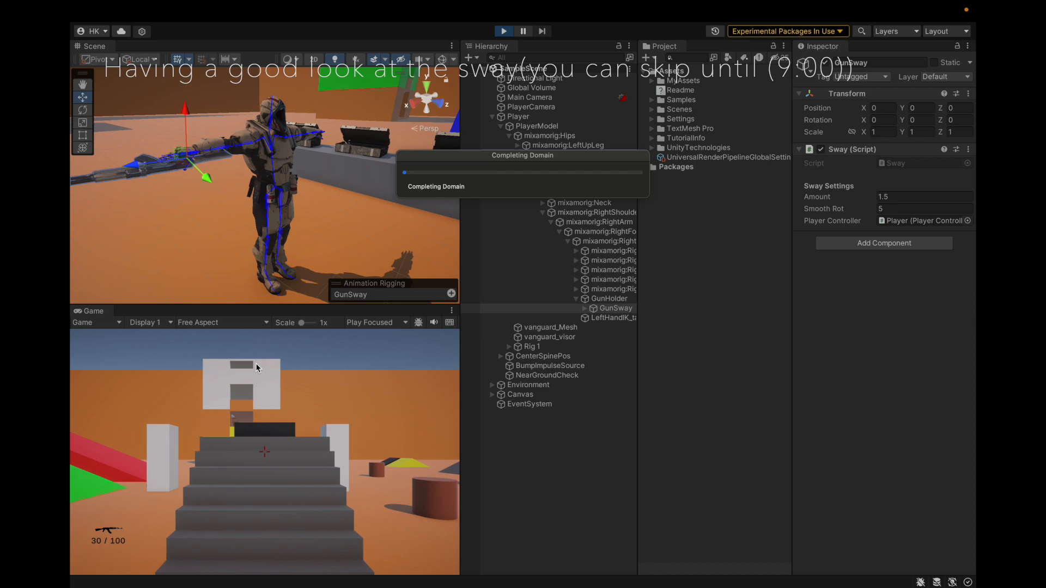
{"action": "key", "text": "ctrl+Right"}
{"action": "scroll", "coordinate": [418, 217], "scroll_direction": "up", "scroll_amount": 6}
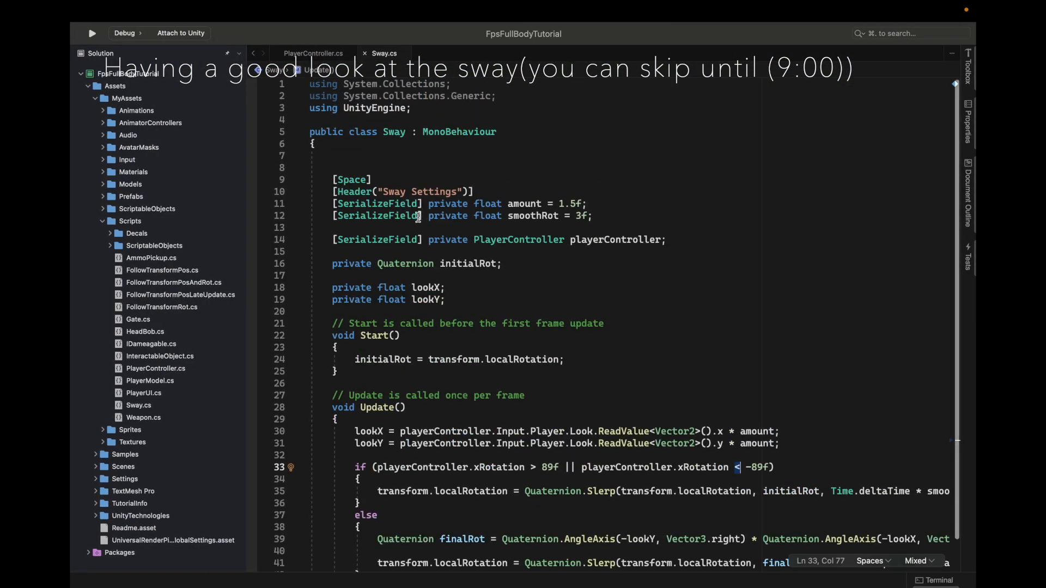
{"action": "key", "text": "ctrl+Left"}
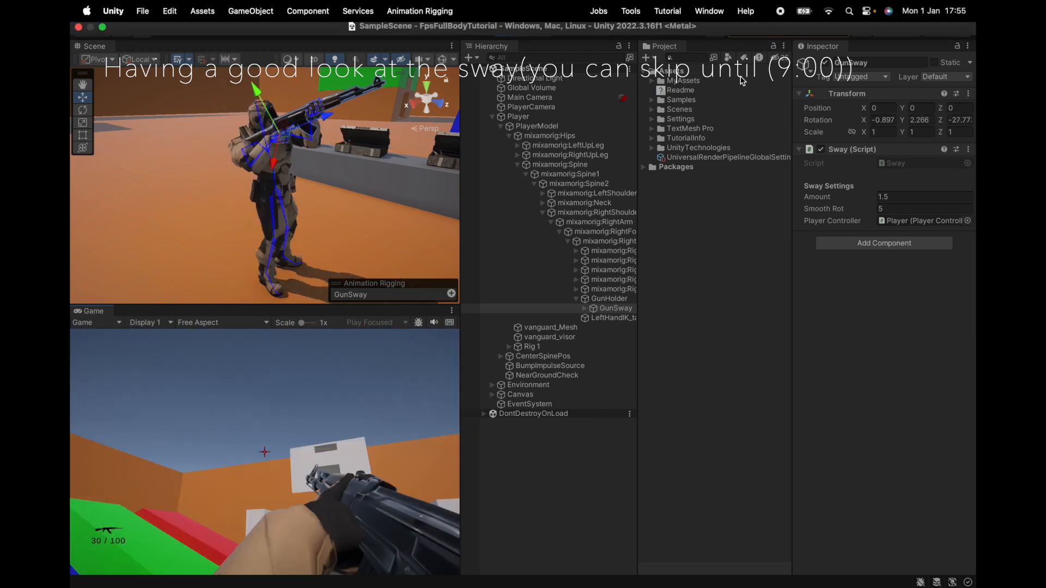
{"action": "mouse_move", "coordinate": [382, 586]}
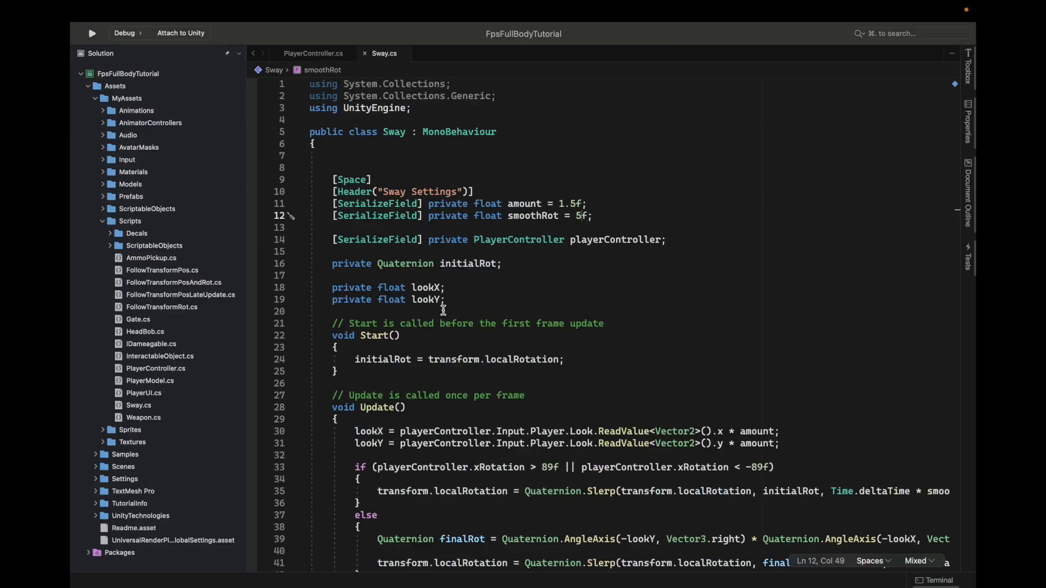
Copy the finalRot AngleAxis and Slerp lines from the else branch of Sway.cs into the end of the if branch
{"action": "scroll", "coordinate": [443, 310], "scroll_direction": "down", "scroll_amount": 5}
{"action": "scroll", "coordinate": [362, 354], "scroll_direction": "right", "scroll_amount": 5}
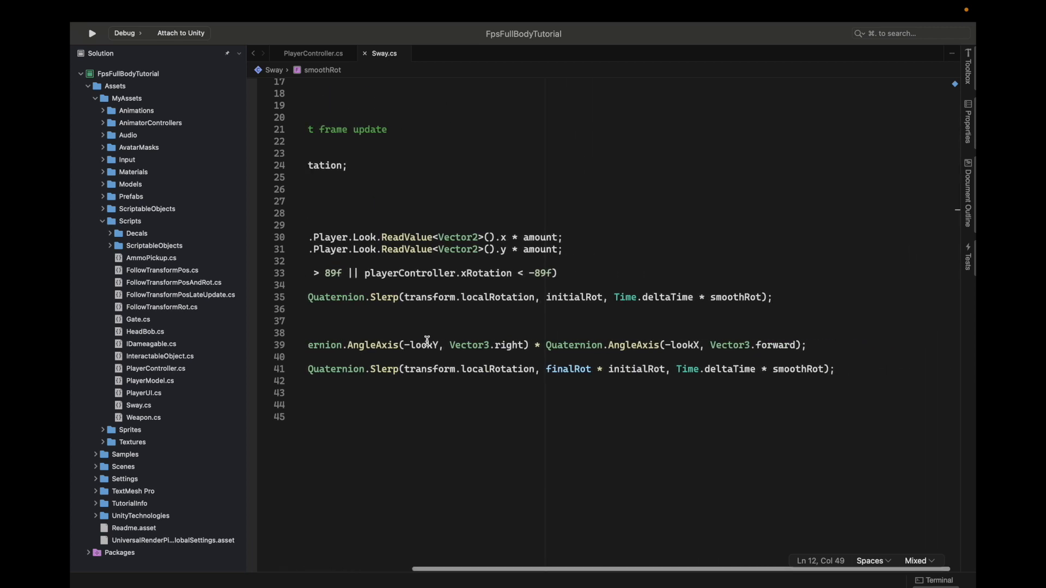
{"action": "scroll", "coordinate": [427, 342], "scroll_direction": "left", "scroll_amount": 5}
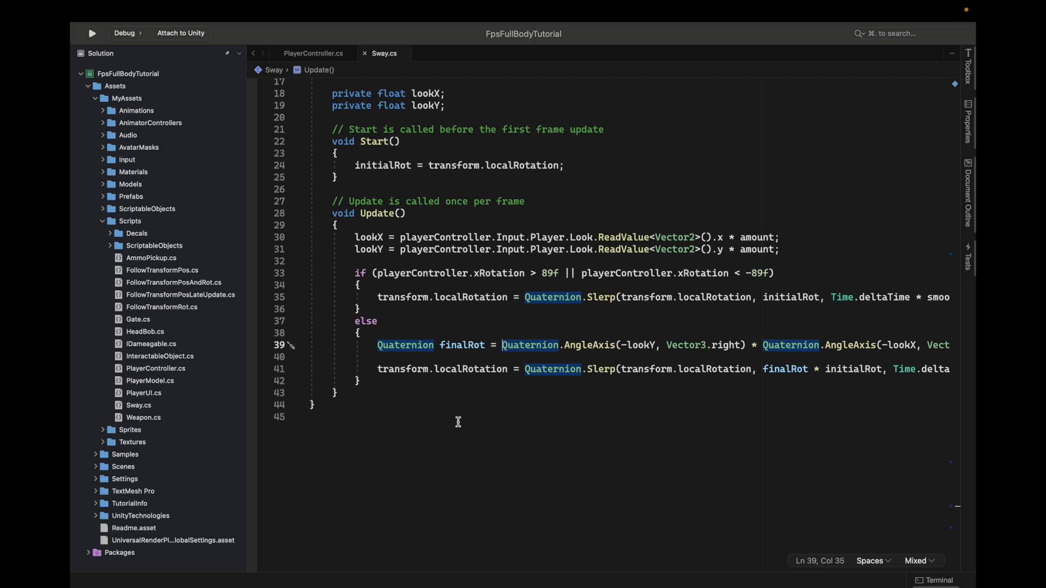
{"action": "scroll", "coordinate": [836, 365], "scroll_direction": "right", "scroll_amount": 5}
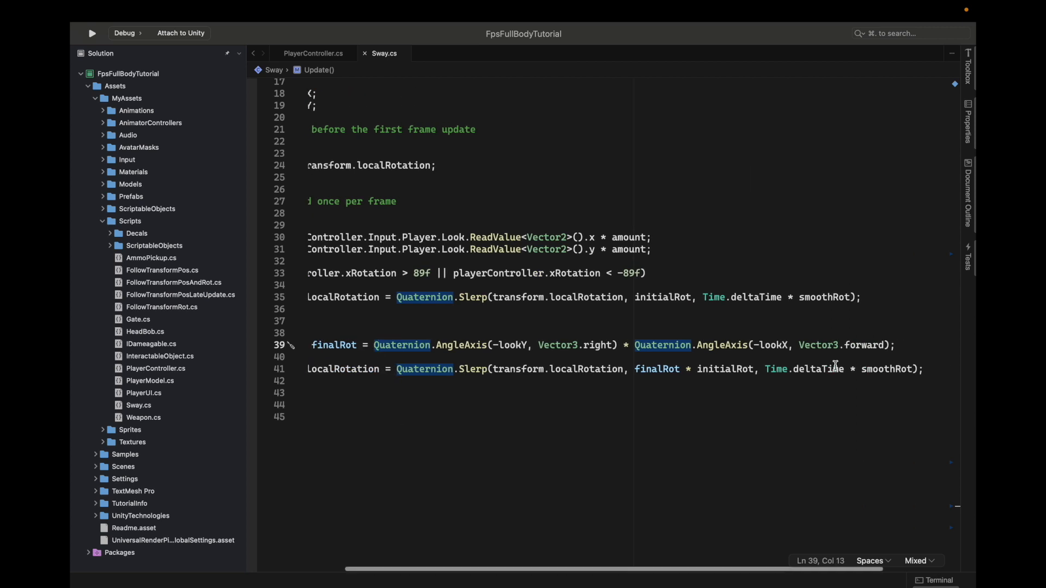
{"action": "left_click", "coordinate": [948, 369], "text": "shift"}
{"action": "key", "text": "super+c"}
{"action": "left_click", "coordinate": [881, 298]}
{"action": "scroll", "coordinate": [879, 296], "scroll_direction": "left", "scroll_amount": 5}
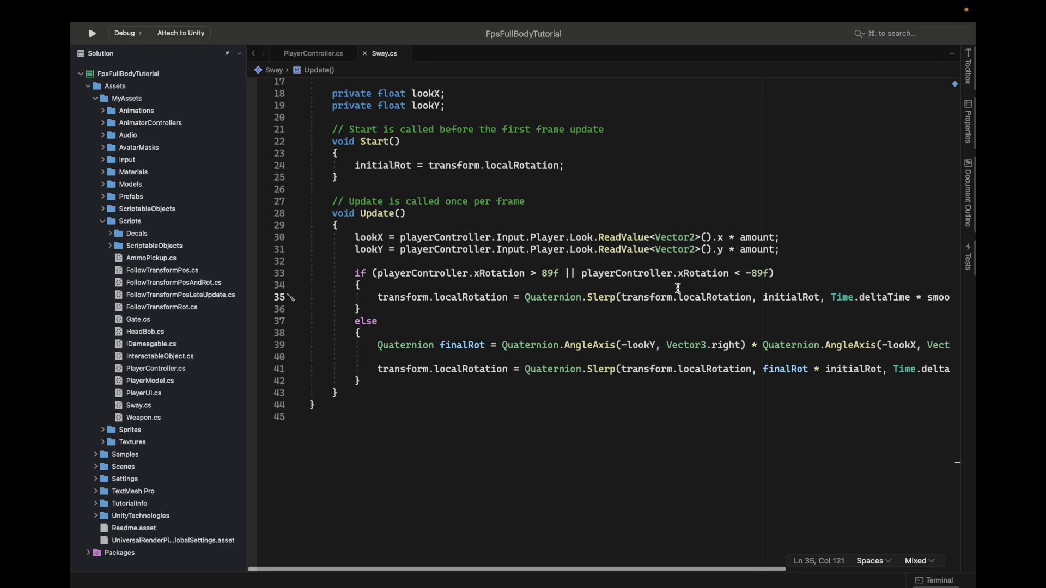
{"action": "key", "text": "super+v"}
{"action": "scroll", "coordinate": [477, 331], "scroll_direction": "left", "scroll_amount": 5}
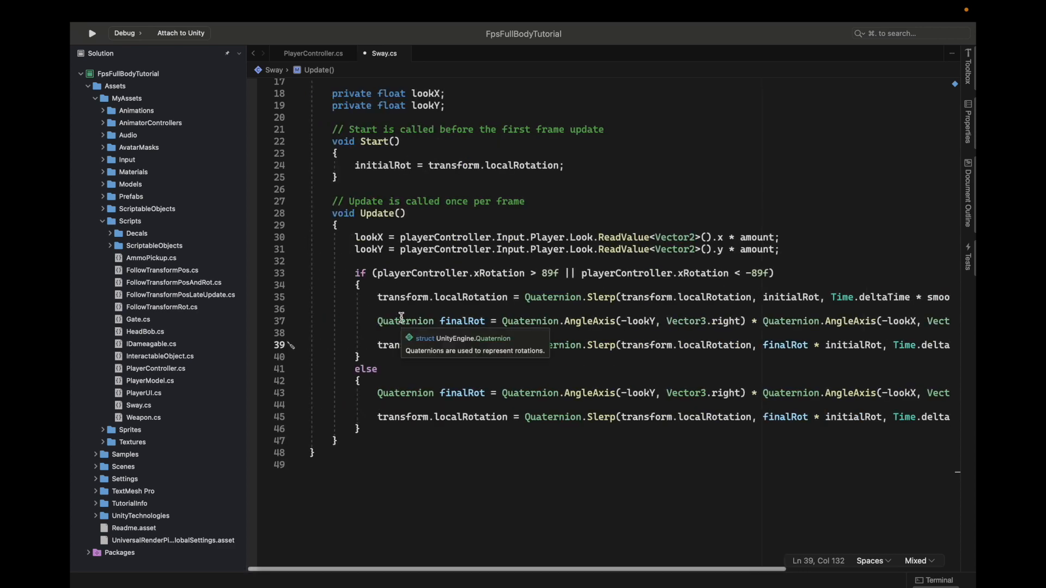
Reduce the if branch's finalRot in Sway.cs to Quaternion.AngleAxis(-lookX, Vector3.forward), removing the lookY rotation
{"action": "scroll", "coordinate": [754, 417], "scroll_direction": "right", "scroll_amount": 5}
{"action": "scroll", "coordinate": [754, 417], "scroll_direction": "left", "scroll_amount": 5}
{"action": "scroll", "coordinate": [754, 416], "scroll_direction": "right", "scroll_amount": 5}
{"action": "scroll", "coordinate": [754, 416], "scroll_direction": "left", "scroll_amount": 1}
{"action": "scroll", "coordinate": [755, 416], "scroll_direction": "left", "scroll_amount": 5}
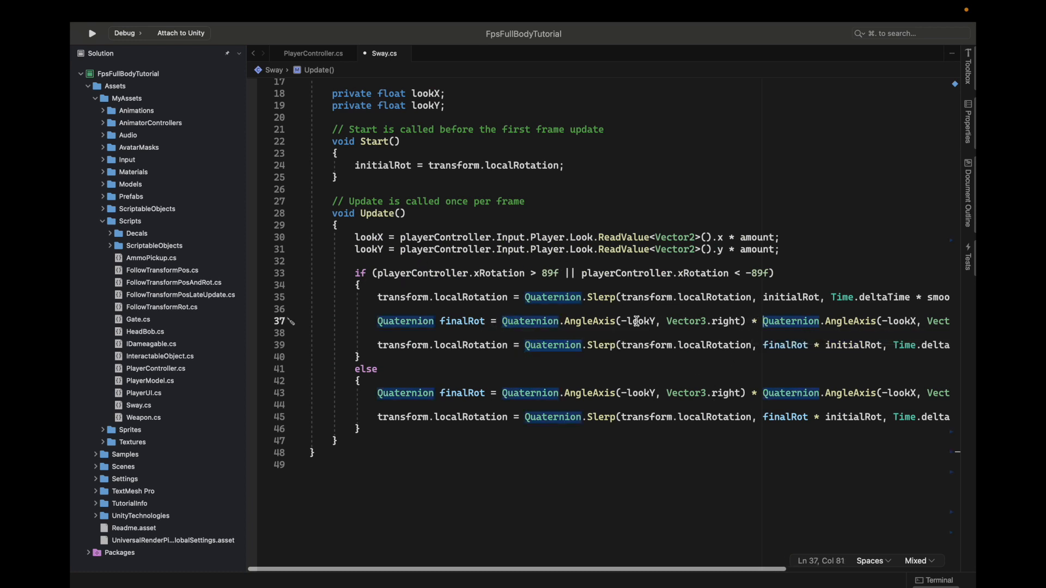
{"action": "key", "text": "super+z"}
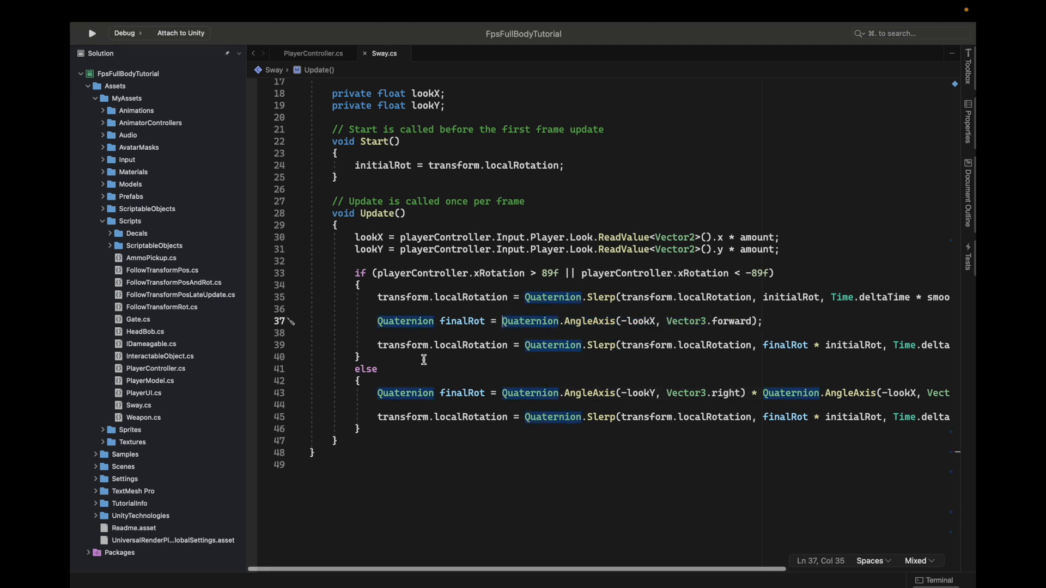
Delete the Slerp line that returns to initialRot at the start of the if branch in Update()
{"action": "left_click_drag", "start_coordinate": [391, 307], "coordinate": [382, 287]}
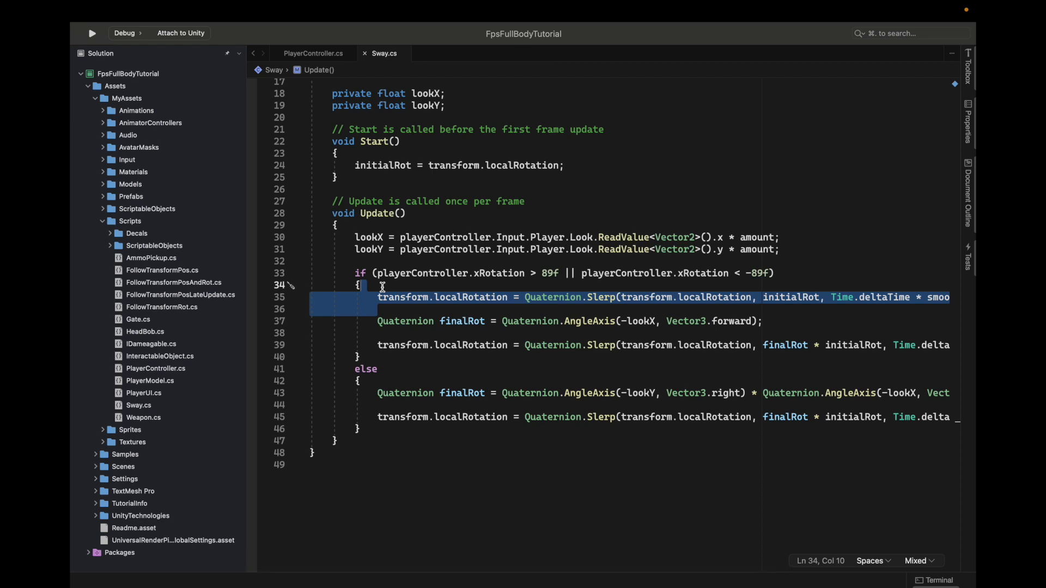
{"action": "key", "text": "BackSpace"}
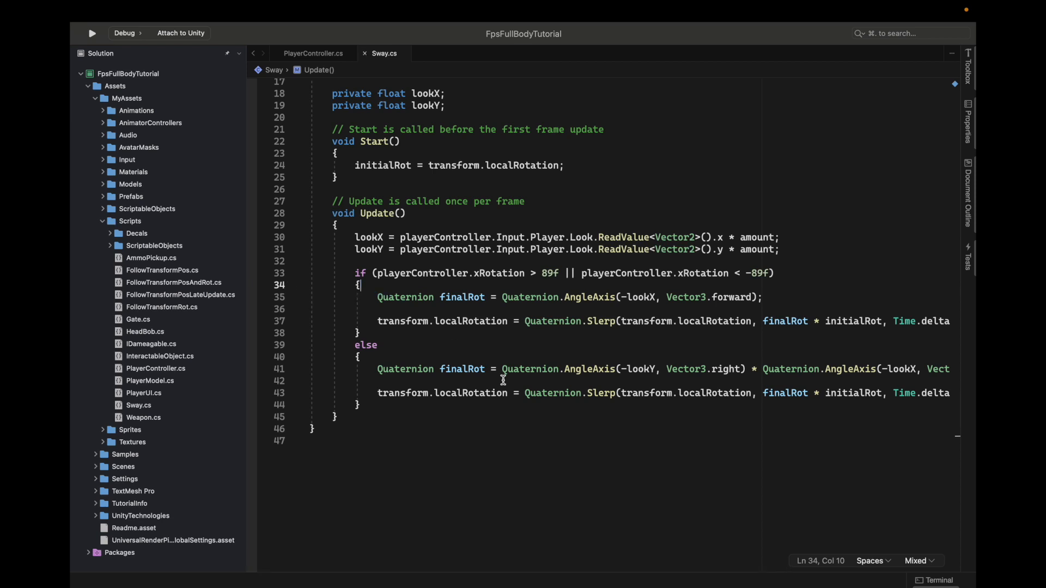
{"action": "scroll", "coordinate": [545, 510], "scroll_direction": "up", "scroll_amount": 1}
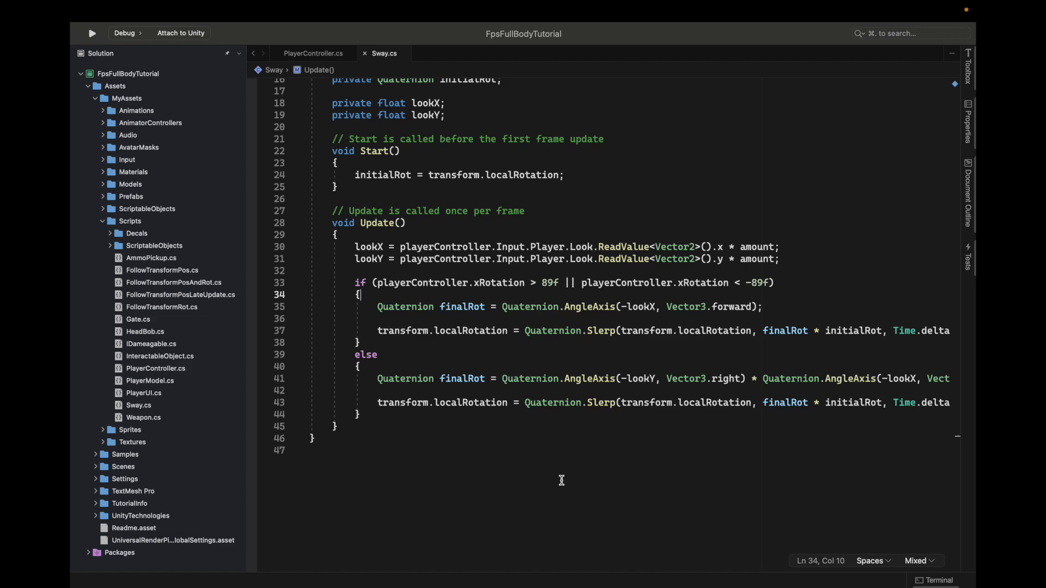
{"action": "scroll", "coordinate": [561, 480], "scroll_direction": "right", "scroll_amount": 5}
{"action": "scroll", "coordinate": [562, 480], "scroll_direction": "left", "scroll_amount": 5}
Switch to Unity and test the forward-axis weapon sway in Play mode, then stop the scene
{"action": "key", "text": "super+Tab"}
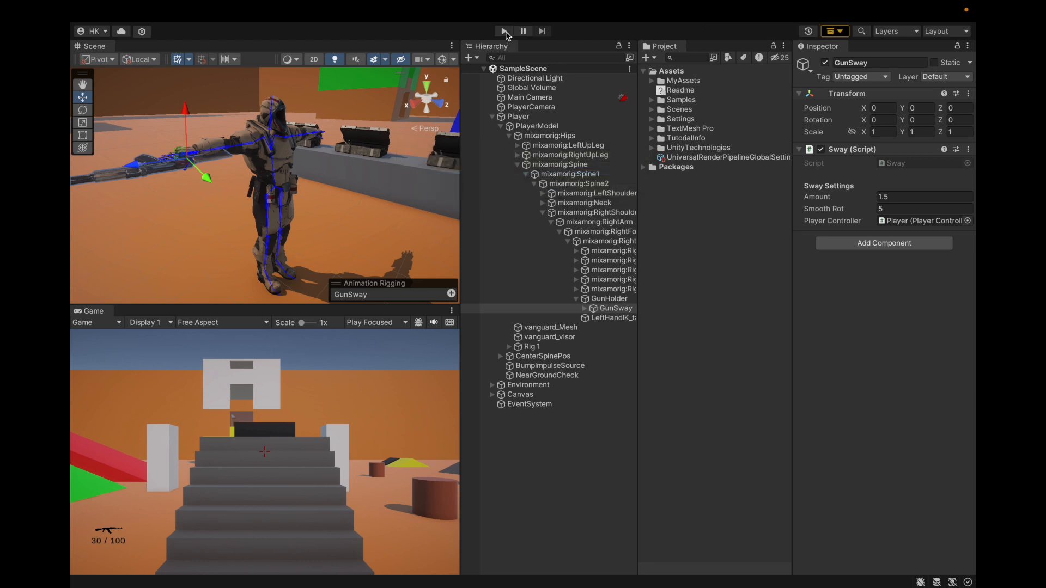
{"action": "left_click", "coordinate": [505, 32]}
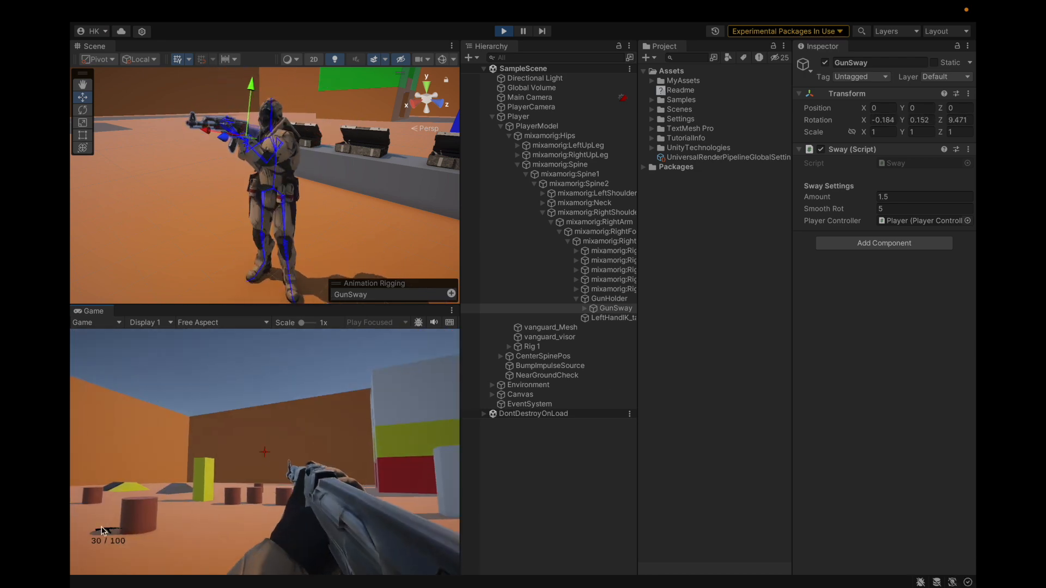
{"action": "key", "text": "ctrl+p"}
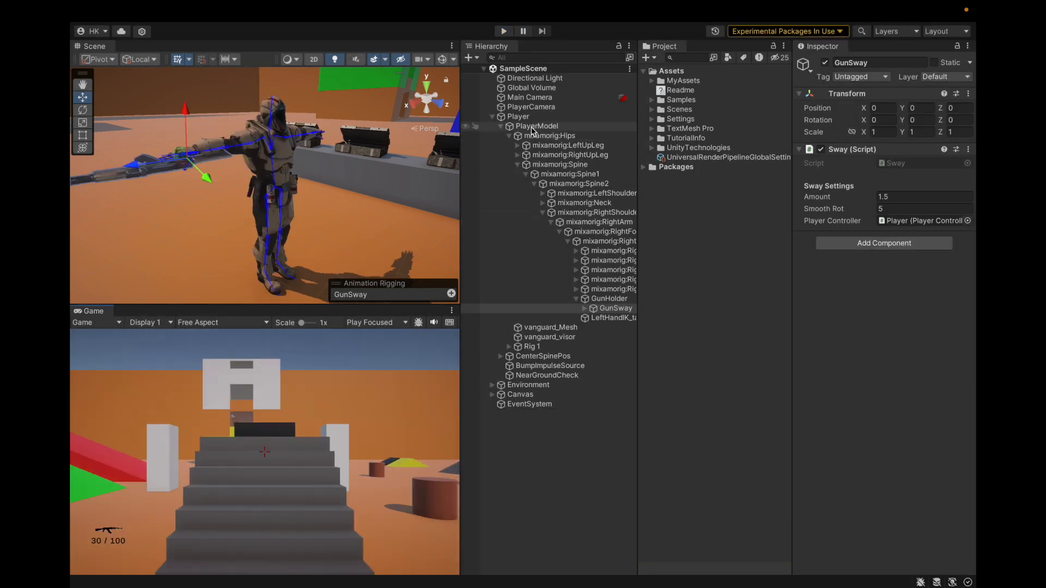
Collapse the Player hierarchy and examine the Main Camera and PlayerCamera components and PlayerCamera's place in the scene
{"action": "left_click", "coordinate": [518, 116]}
{"action": "key", "text": "Left"}
{"action": "left_click", "coordinate": [553, 97]}
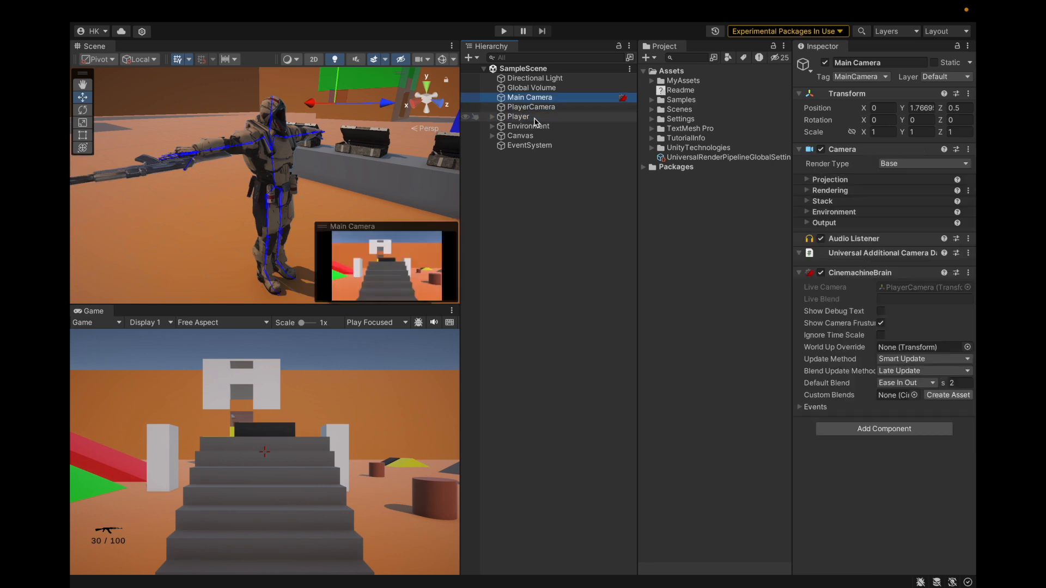
{"action": "left_click", "coordinate": [571, 108]}
{"action": "left_click", "coordinate": [819, 287]}
{"action": "left_click", "coordinate": [818, 285]}
{"action": "left_click", "coordinate": [819, 280]}
{"action": "left_click", "coordinate": [822, 270]}
{"action": "left_click", "coordinate": [822, 272]}
{"action": "left_click", "coordinate": [517, 117]}
{"action": "left_click", "coordinate": [521, 108]}
{"action": "key", "text": "f"}
{"action": "scroll", "coordinate": [309, 172], "scroll_direction": "down", "scroll_amount": 5}
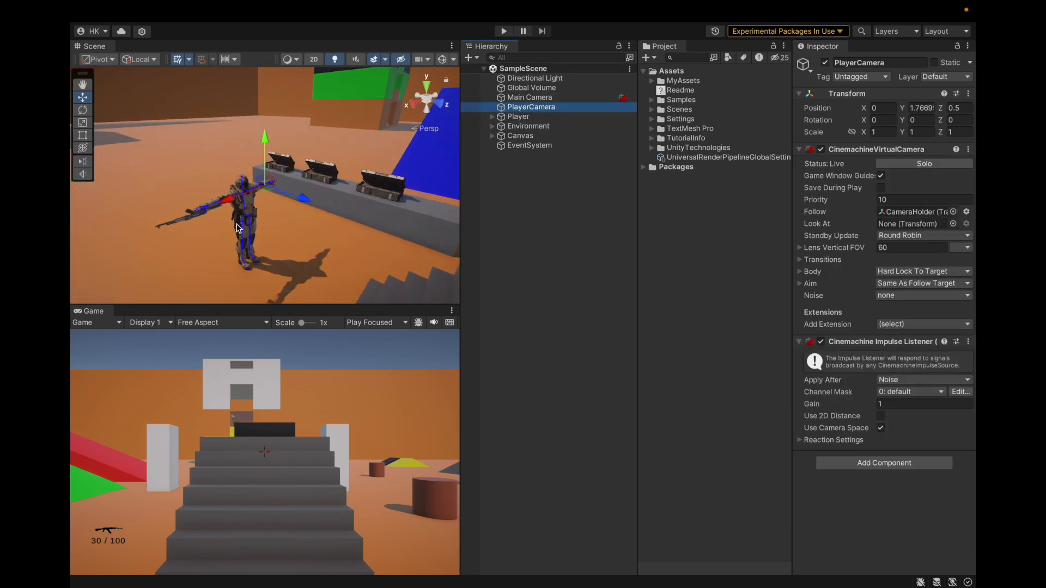
{"action": "left_click_drag", "start_coordinate": [308, 171], "coordinate": [463, 173], "text": "alt"}
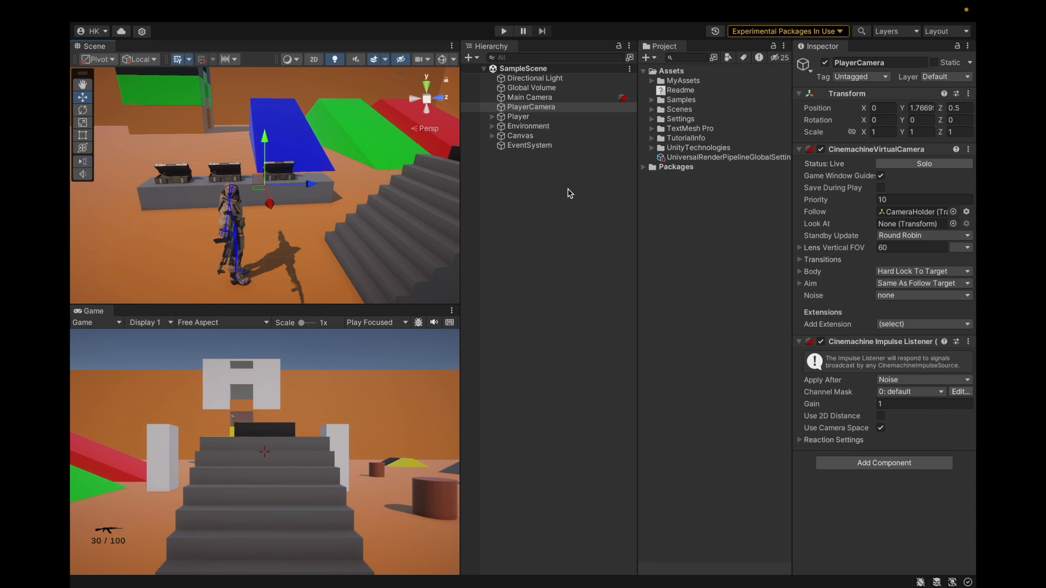
Duplicate the LeftHandIK object under the player model's Rig 1 and rename the copy RightHandIK
{"action": "left_click", "coordinate": [529, 125]}
{"action": "left_click", "coordinate": [529, 117]}
{"action": "key", "text": "Right"}
{"action": "key", "text": "Down"}
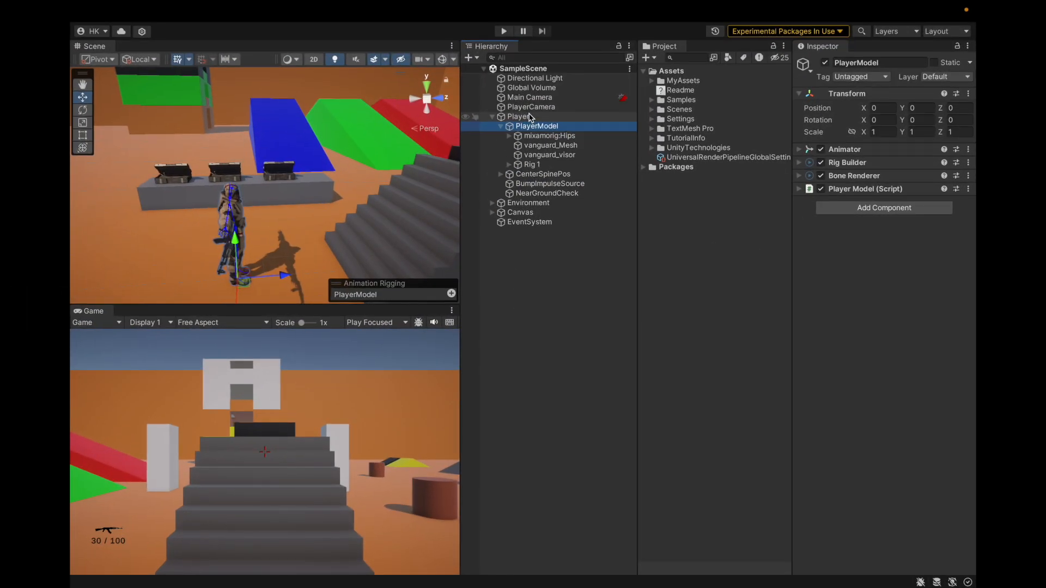
{"action": "key", "text": "Down"}
{"action": "key", "text": "Down"}
{"action": "key", "text": "Down"}
{"action": "key", "text": "Down"}
{"action": "key", "text": "Right"}
{"action": "key", "text": "Down"}
{"action": "key", "text": "Down"}
{"action": "key", "text": "Down"}
{"action": "key", "text": "Down"}
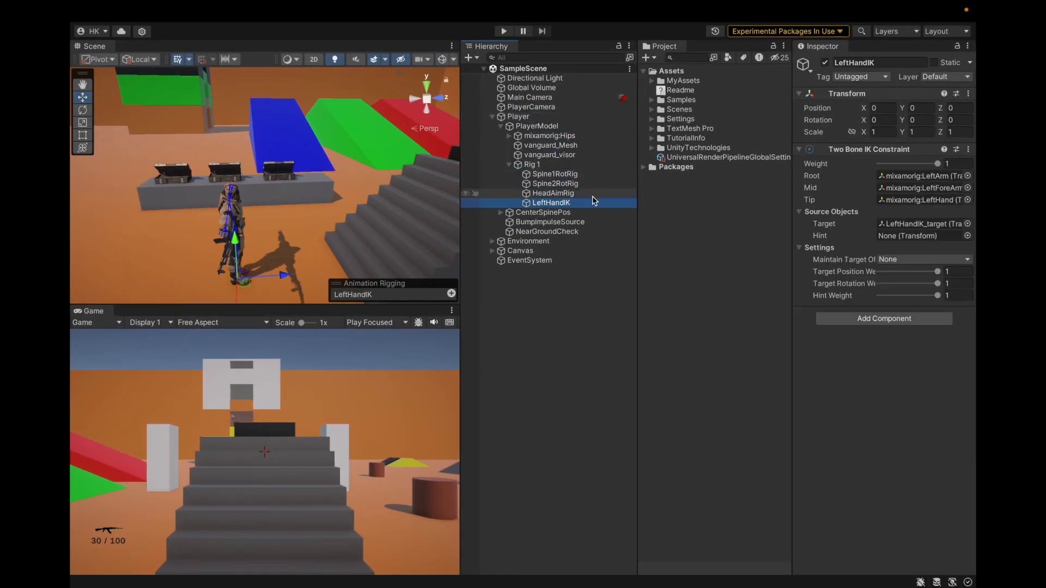
{"action": "key", "text": "ctrl+d"}
{"action": "left_click", "coordinate": [905, 62]}
{"action": "key", "text": "BackSpace"}
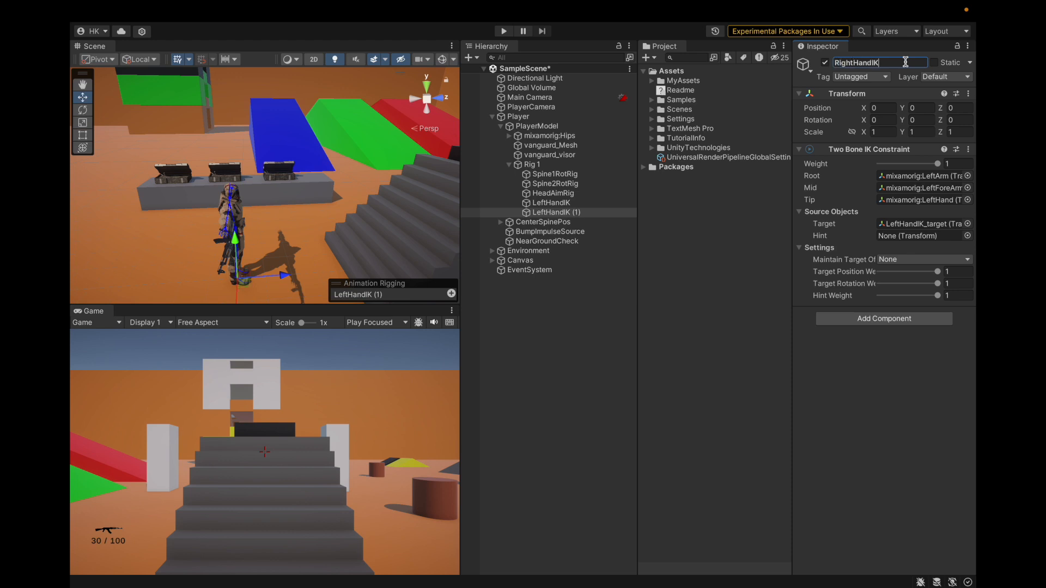
Try to auto-set up RightHandIK's Two Bone IK Constraint with the mixamorig:RightForeArm bone as its Tip
{"action": "left_click", "coordinate": [920, 175]}
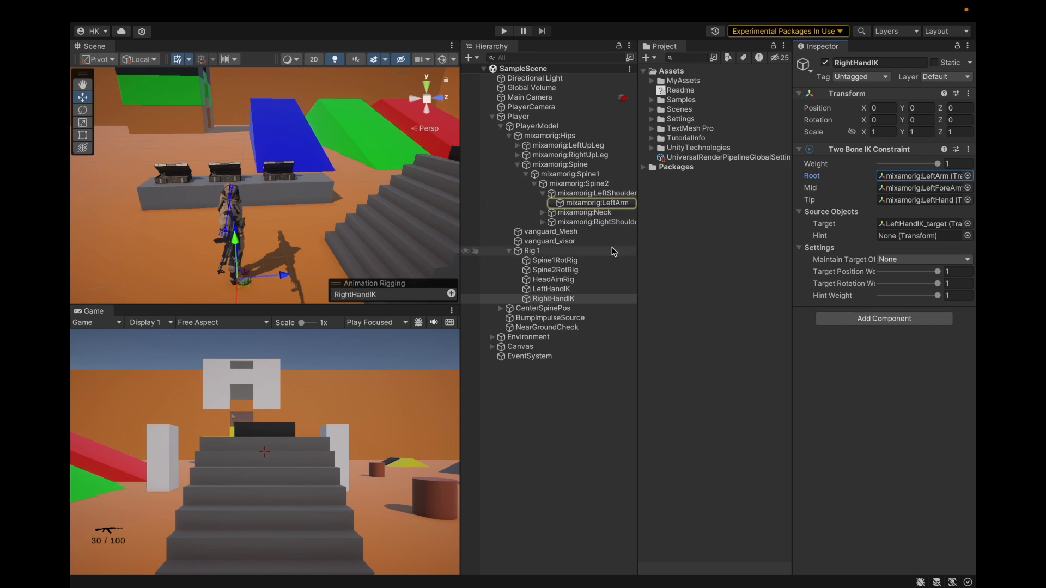
{"action": "left_click", "coordinate": [937, 200]}
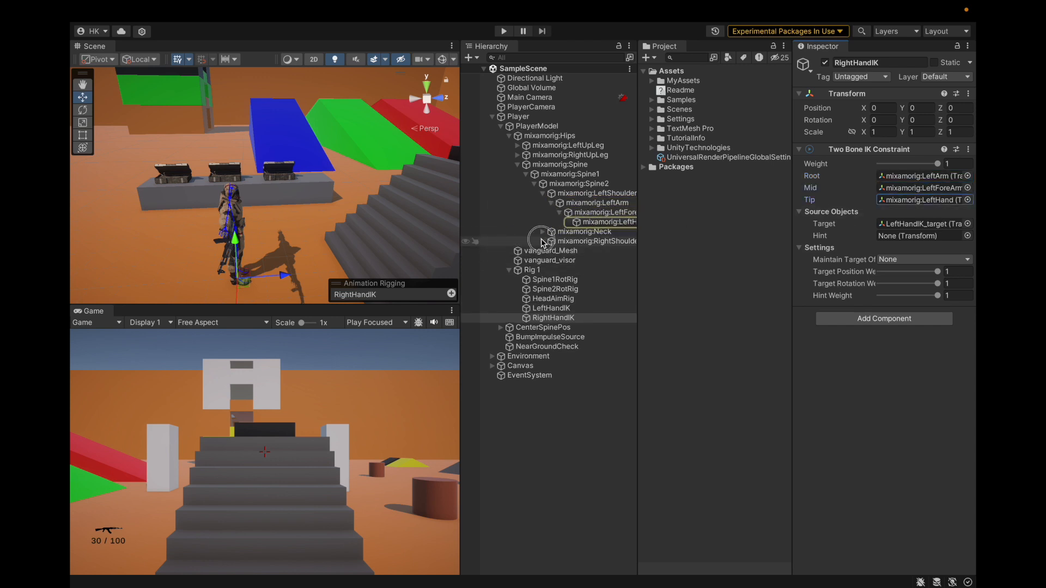
{"action": "left_click", "coordinate": [544, 241]}
{"action": "left_click", "coordinate": [552, 251]}
{"action": "left_click_drag", "start_coordinate": [597, 265], "coordinate": [891, 203]}
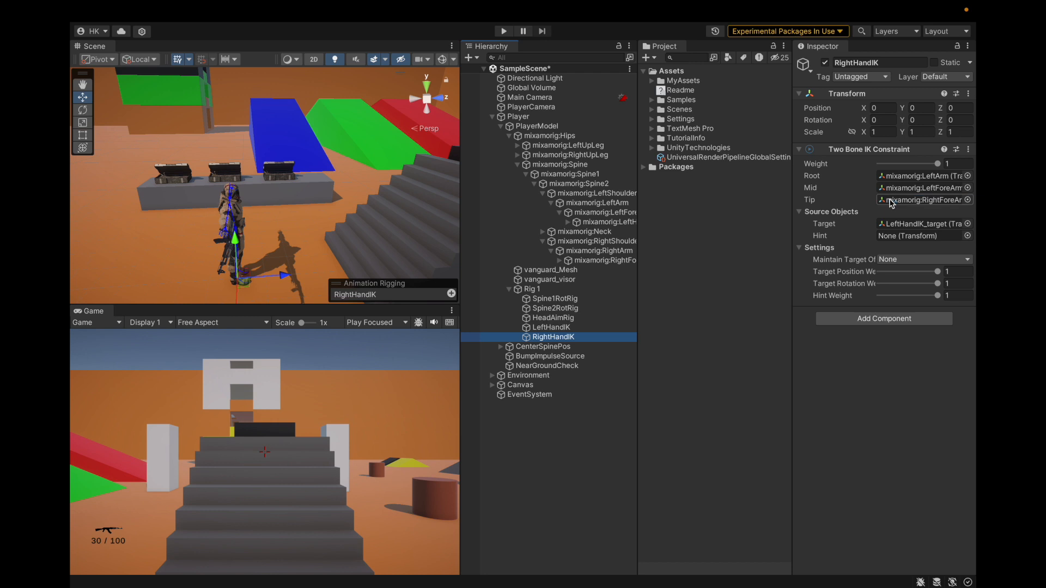
{"action": "right_click", "coordinate": [882, 156]}
{"action": "left_click", "coordinate": [879, 347]}
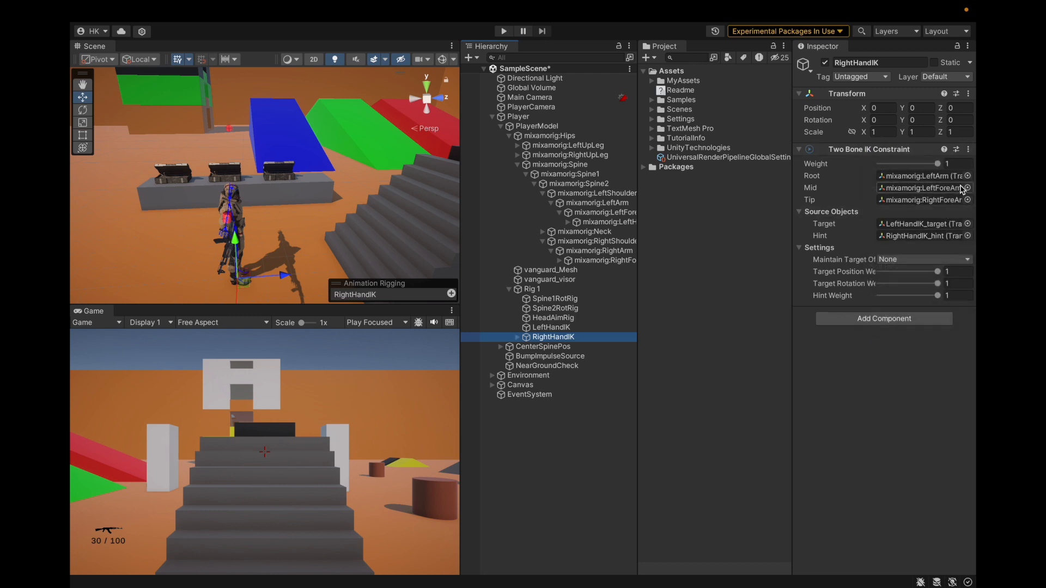
Reset RightHandIK's Two Bone IK Constraint component and delete the RightHandIK_hint child object
{"action": "left_click", "coordinate": [968, 150]}
{"action": "left_click", "coordinate": [917, 169]}
{"action": "right_click", "coordinate": [514, 338]}
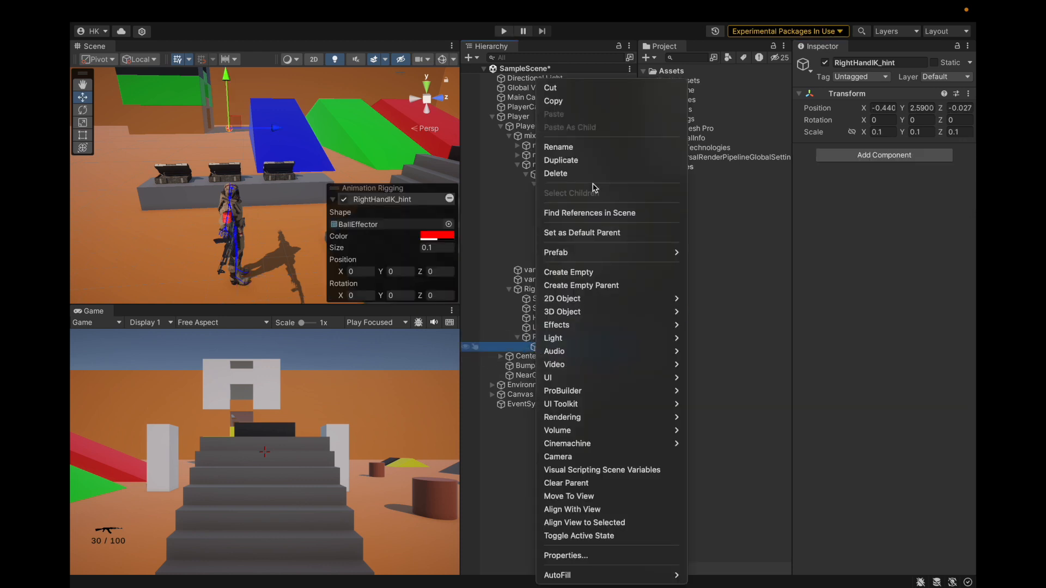
{"action": "left_click", "coordinate": [578, 171]}
{"action": "left_click", "coordinate": [548, 337]}
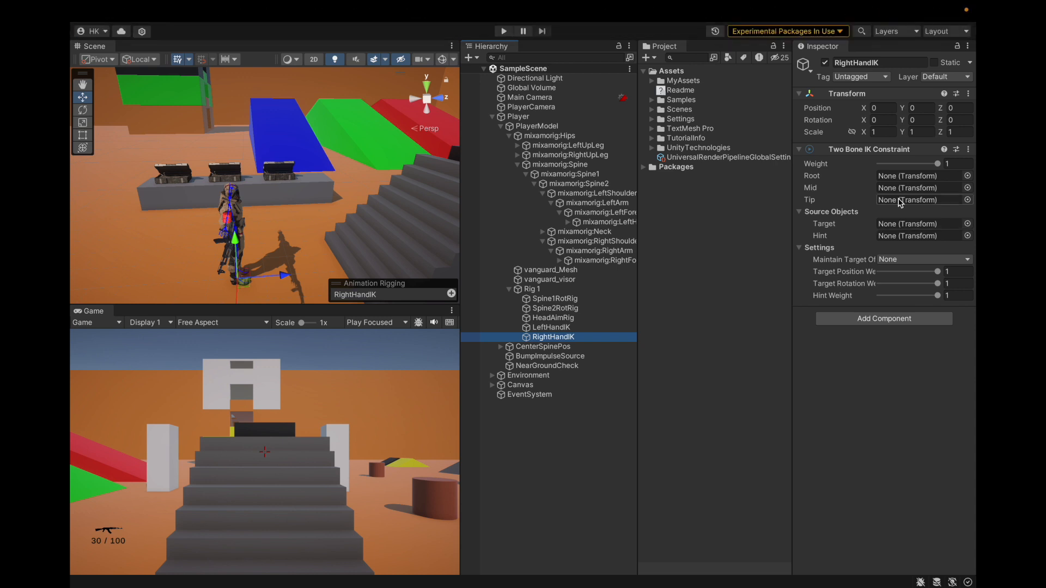
Assign the RightShoulder, RightArm and RightForeArm bones as RightHandIK's Root, Mid and Tip
{"action": "left_click_drag", "start_coordinate": [599, 261], "coordinate": [892, 205]}
{"action": "left_click_drag", "start_coordinate": [599, 251], "coordinate": [893, 189]}
{"action": "left_click_drag", "start_coordinate": [605, 241], "coordinate": [915, 176]}
{"action": "left_click", "coordinate": [574, 329]}
{"action": "left_click", "coordinate": [577, 338]}
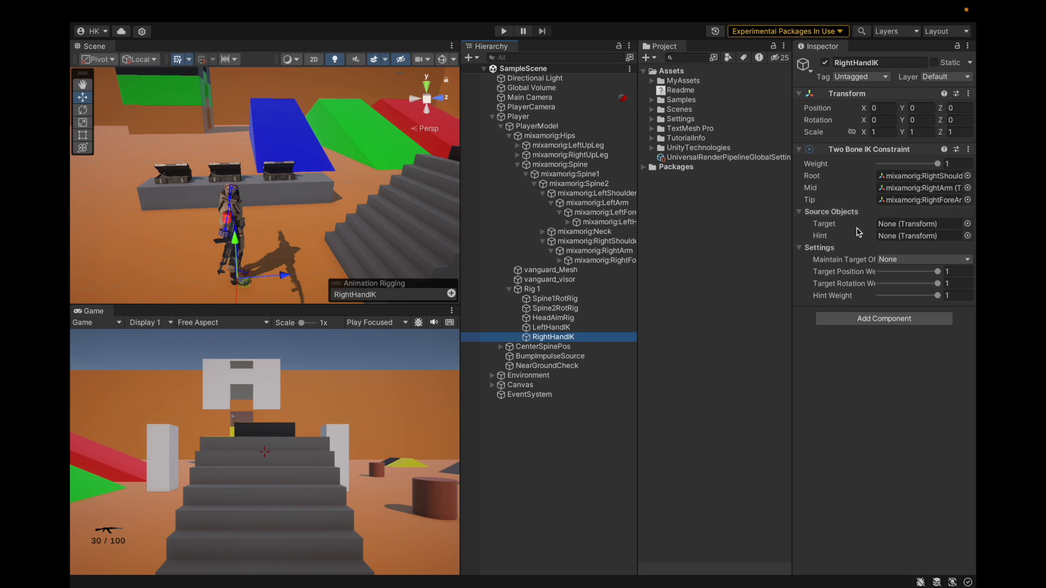
Reassign RightHandIK's Root to mixamorig:RightArm, Mid to mixamorig:RightForeArm and Tip to mixamorig:RightHand, and save the scene
{"action": "left_click", "coordinate": [915, 176]}
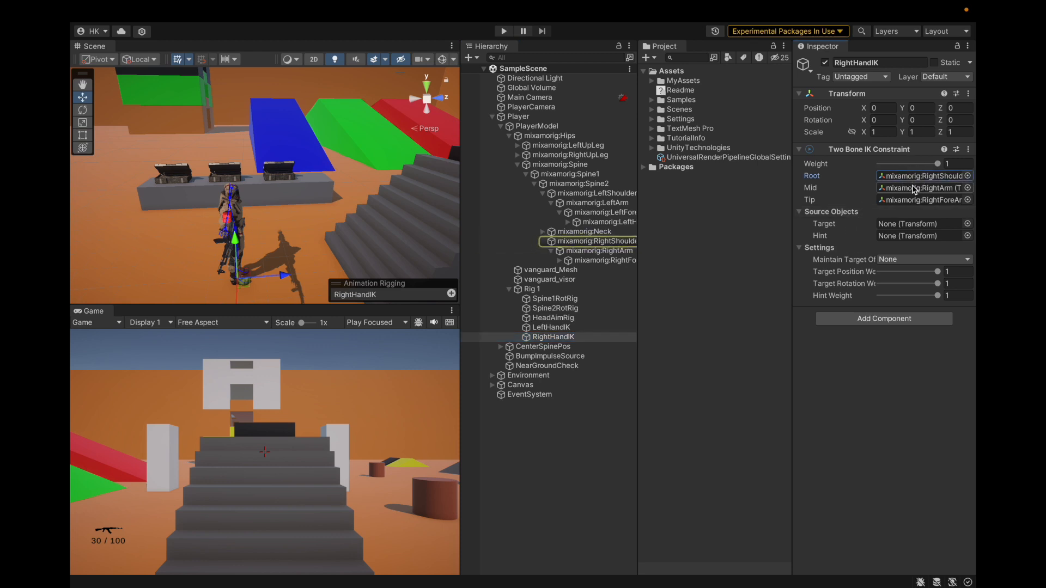
{"action": "left_click", "coordinate": [913, 187]}
{"action": "left_click", "coordinate": [923, 201]}
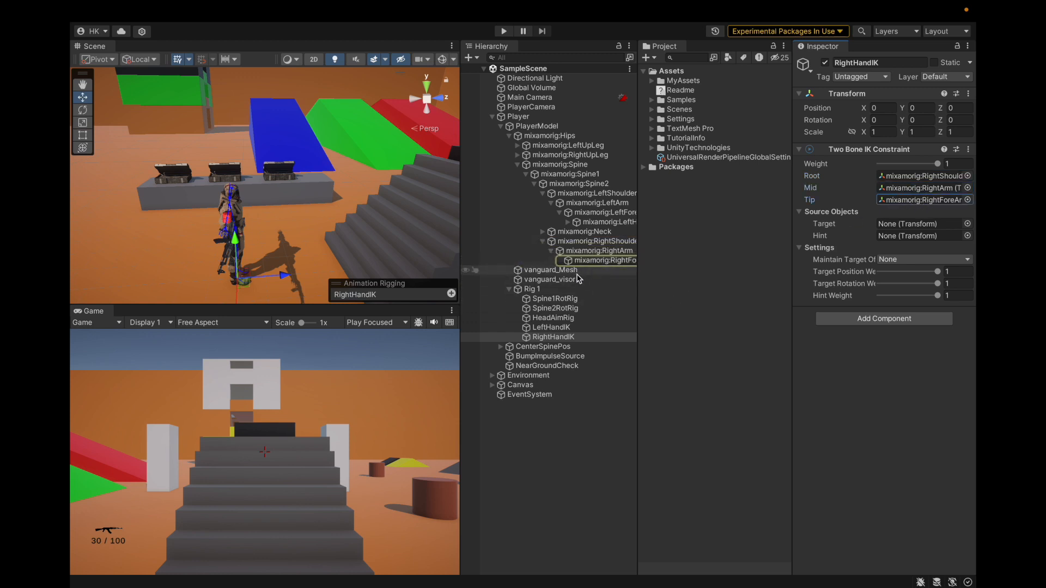
{"action": "left_click", "coordinate": [560, 261]}
{"action": "left_click", "coordinate": [590, 347]}
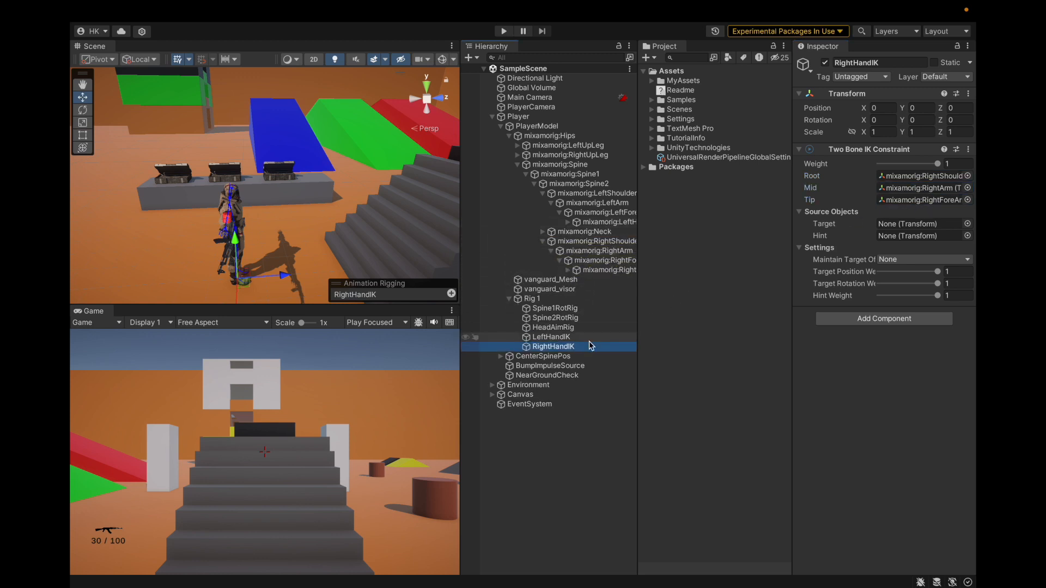
{"action": "left_click", "coordinate": [583, 337]}
{"action": "left_click", "coordinate": [585, 347]}
{"action": "left_click_drag", "start_coordinate": [599, 250], "coordinate": [920, 175]}
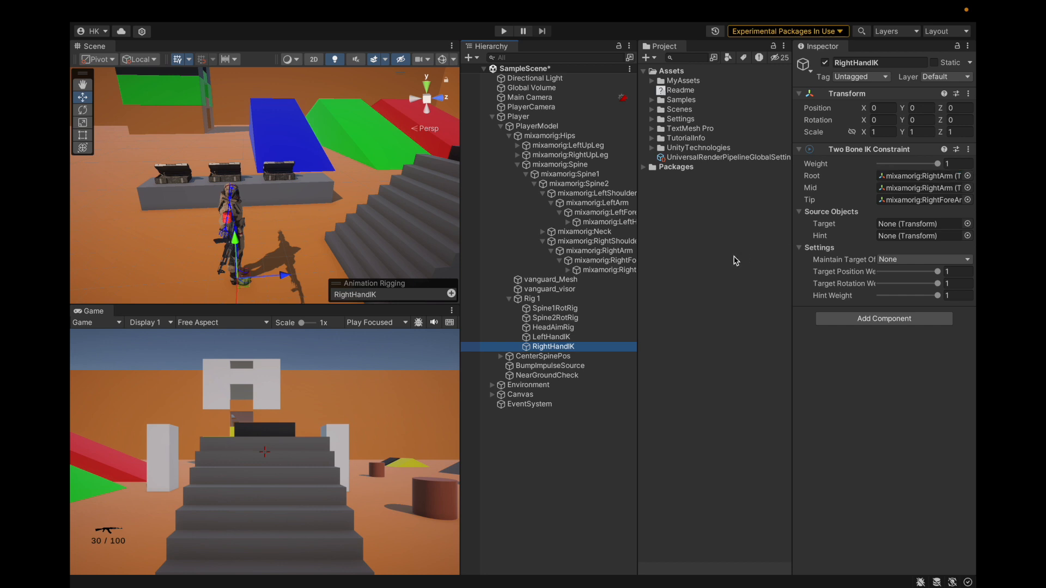
{"action": "left_click_drag", "start_coordinate": [608, 270], "coordinate": [896, 201]}
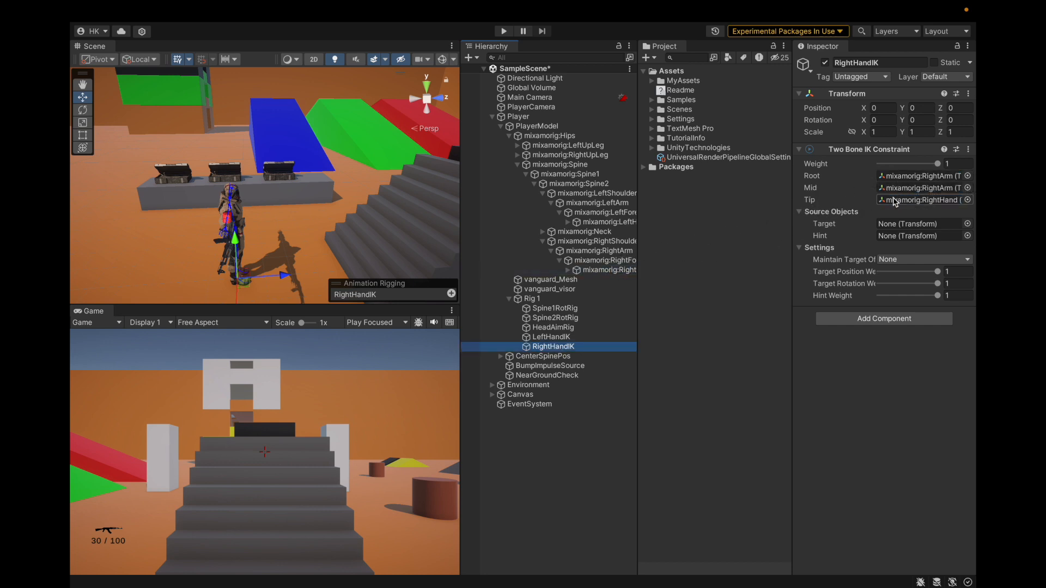
{"action": "left_click_drag", "start_coordinate": [632, 262], "coordinate": [900, 189]}
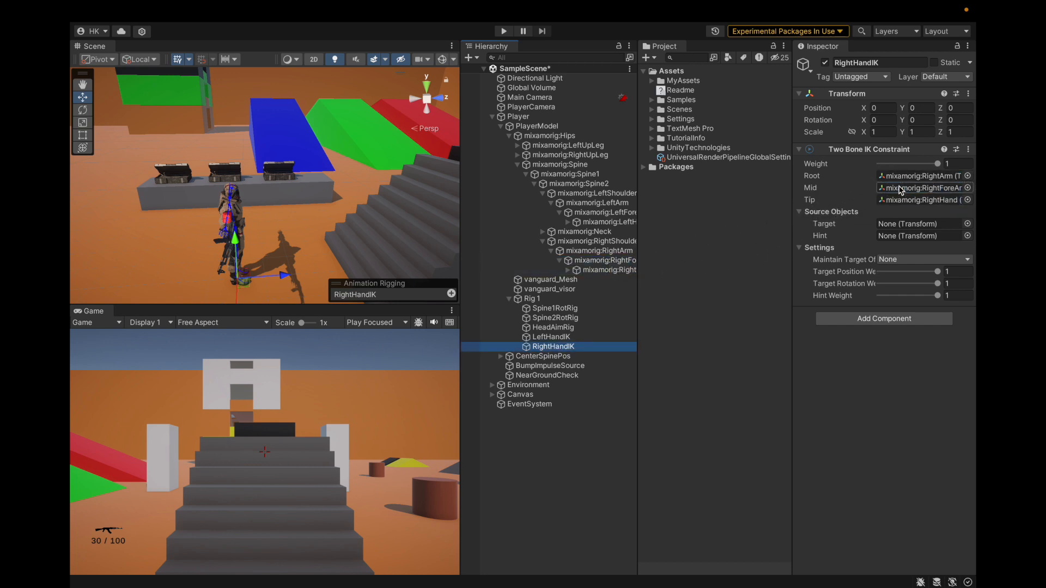
{"action": "key", "text": "super+s"}
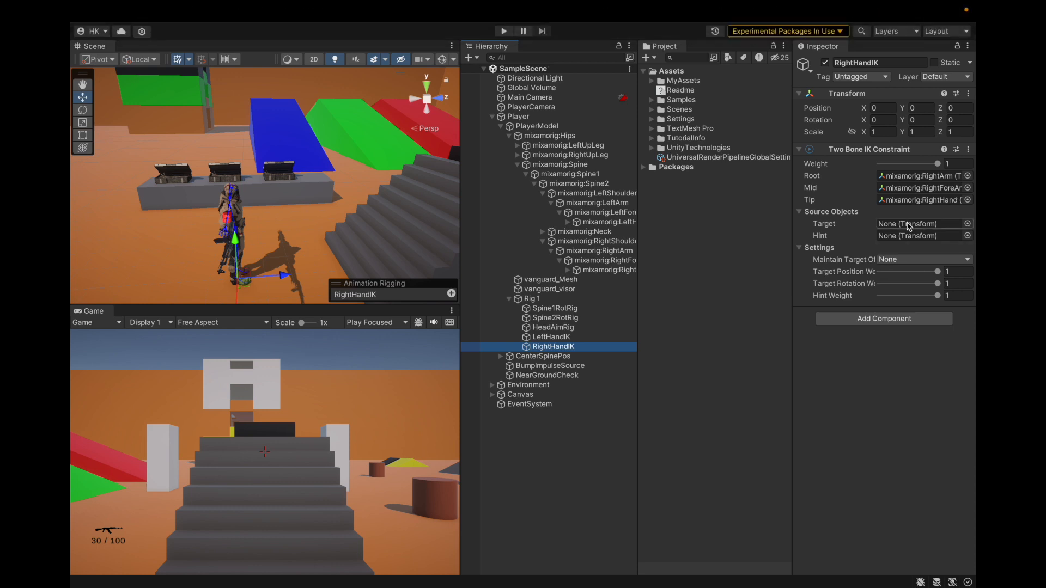
Locate LeftHandIK's target object under mixamorig:RightHand and make LeftHandIK_target a child of LeftHandIK
{"action": "left_click", "coordinate": [597, 337]}
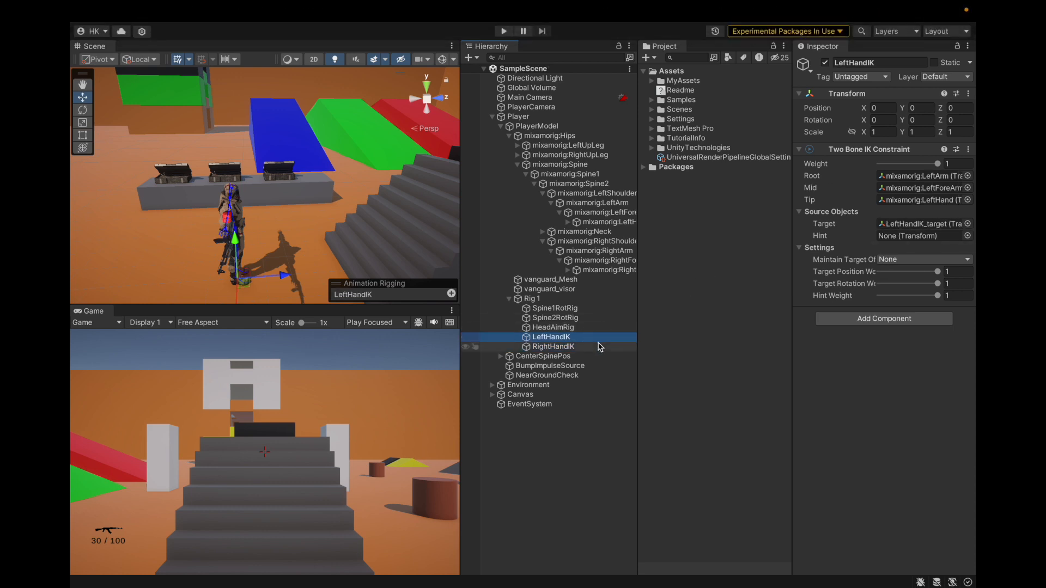
{"action": "left_click", "coordinate": [895, 224]}
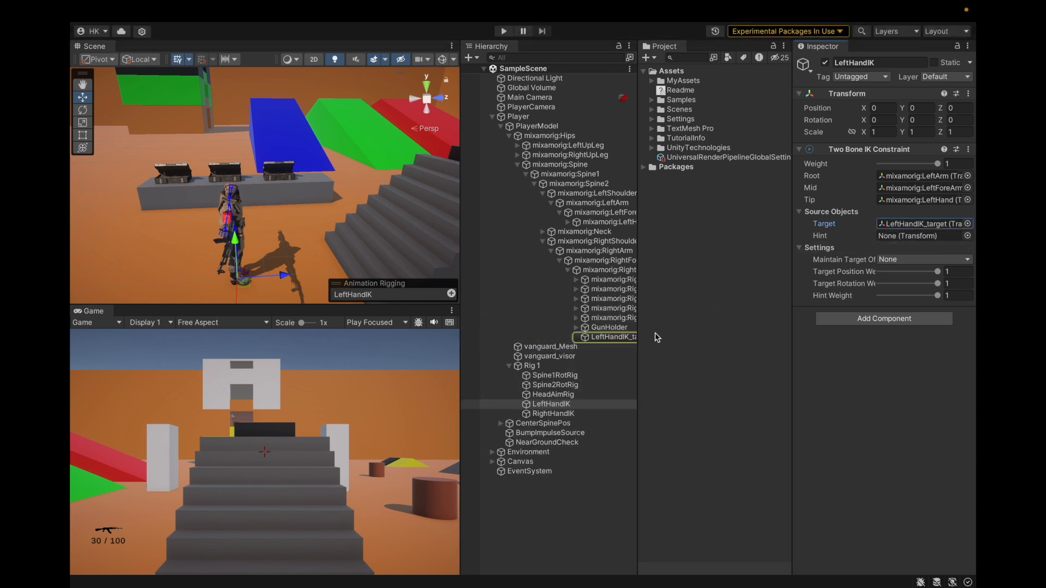
{"action": "left_click_drag", "start_coordinate": [638, 333], "coordinate": [721, 326]}
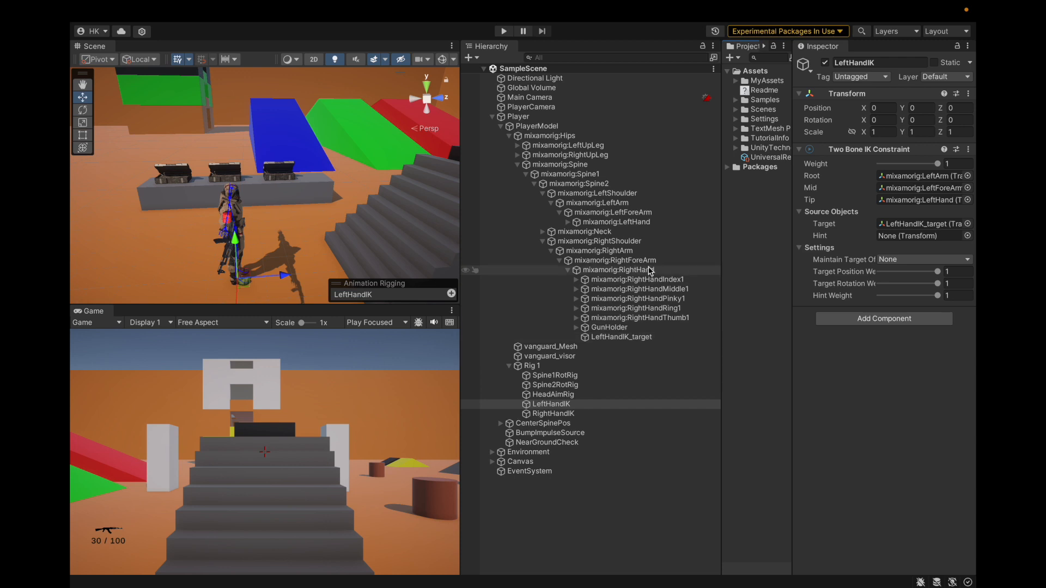
{"action": "left_click", "coordinate": [635, 338]}
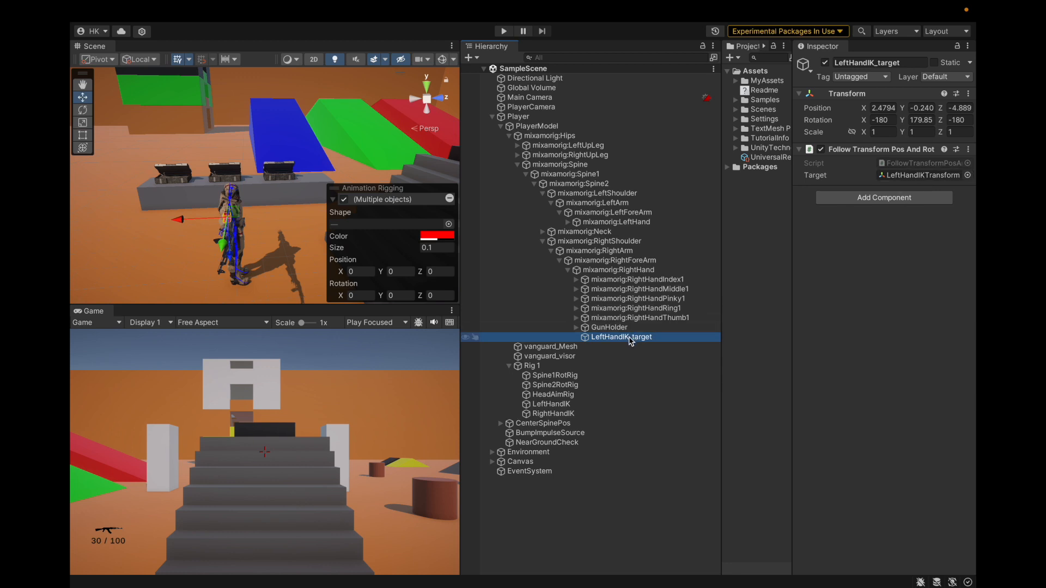
{"action": "left_click_drag", "start_coordinate": [629, 340], "coordinate": [568, 405]}
Reset LeftHandIK_target's Transform, save the scene, and remove the target's Animation Rigging effector
{"action": "left_click", "coordinate": [970, 95]}
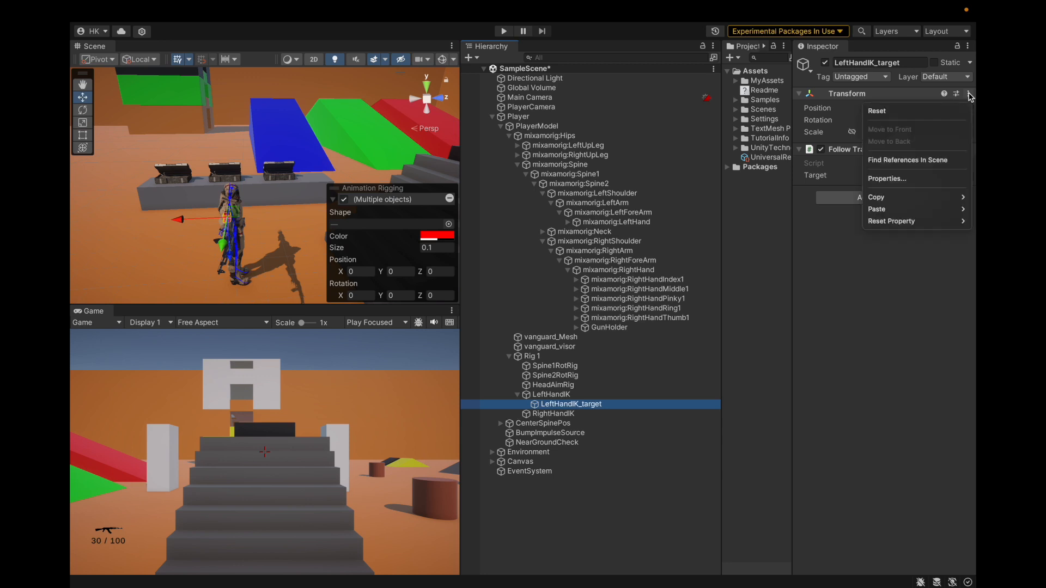
{"action": "left_click", "coordinate": [945, 109]}
{"action": "key", "text": "super+s"}
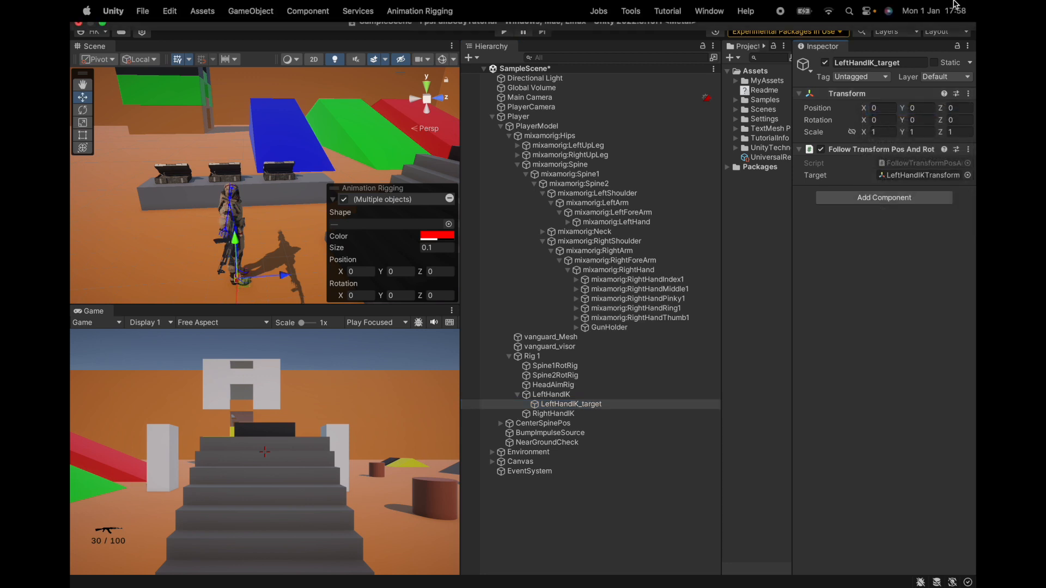
{"action": "left_click", "coordinate": [450, 199]}
{"action": "left_click", "coordinate": [575, 405]}
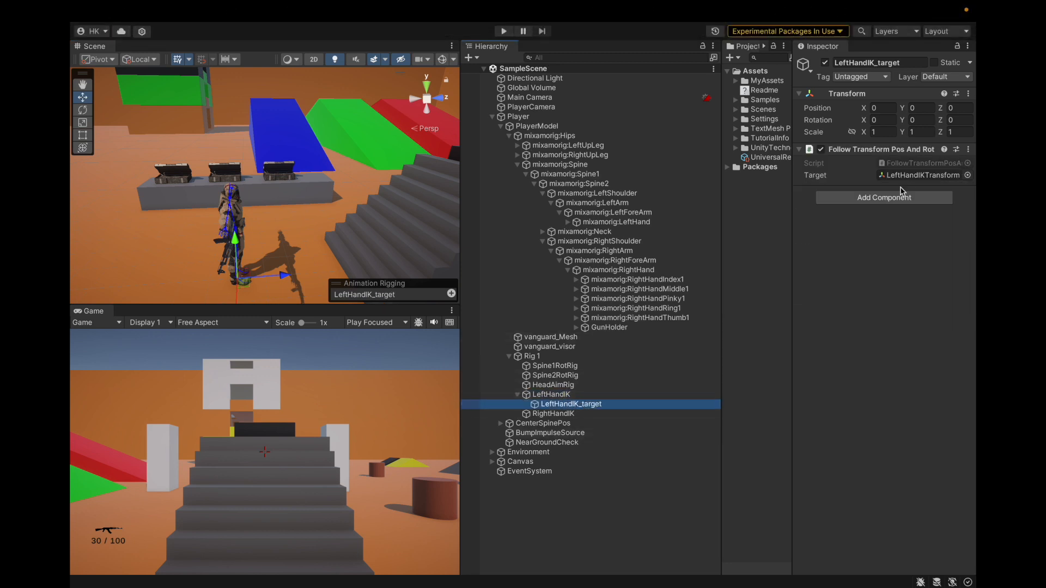
Create an empty child object under RightHandIK and name it RightHandIKTarget
{"action": "left_click", "coordinate": [527, 414]}
{"action": "right_click", "coordinate": [527, 414]}
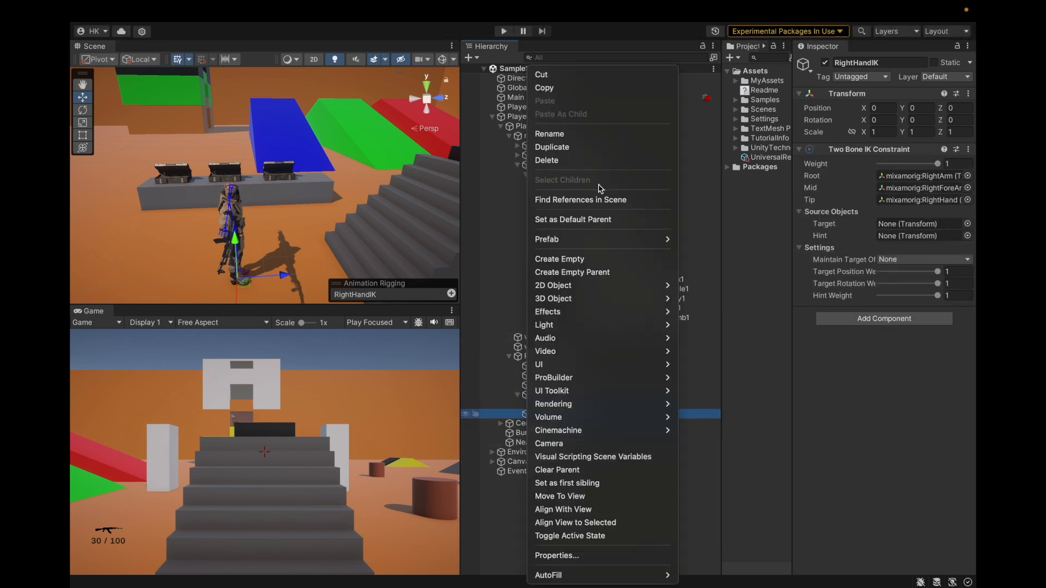
{"action": "left_click", "coordinate": [557, 260]}
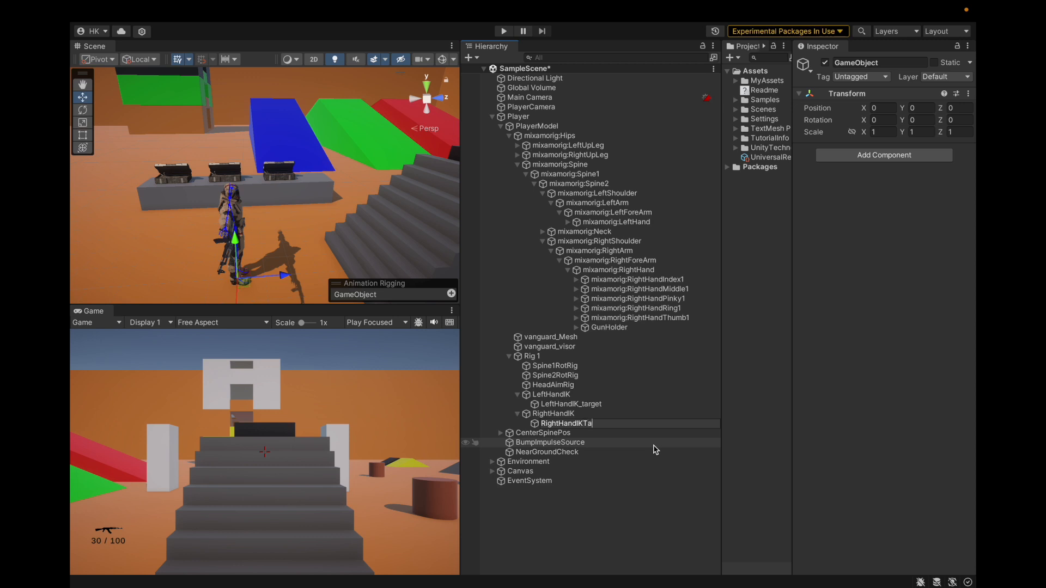
{"action": "type", "text": "RightHandIKTarget"}
{"action": "key", "text": "Return"}
Rename LeftHandIK_target to LeftHandIKTarget and save the scene
{"action": "left_click", "coordinate": [571, 403]}
{"action": "left_click", "coordinate": [925, 62]}
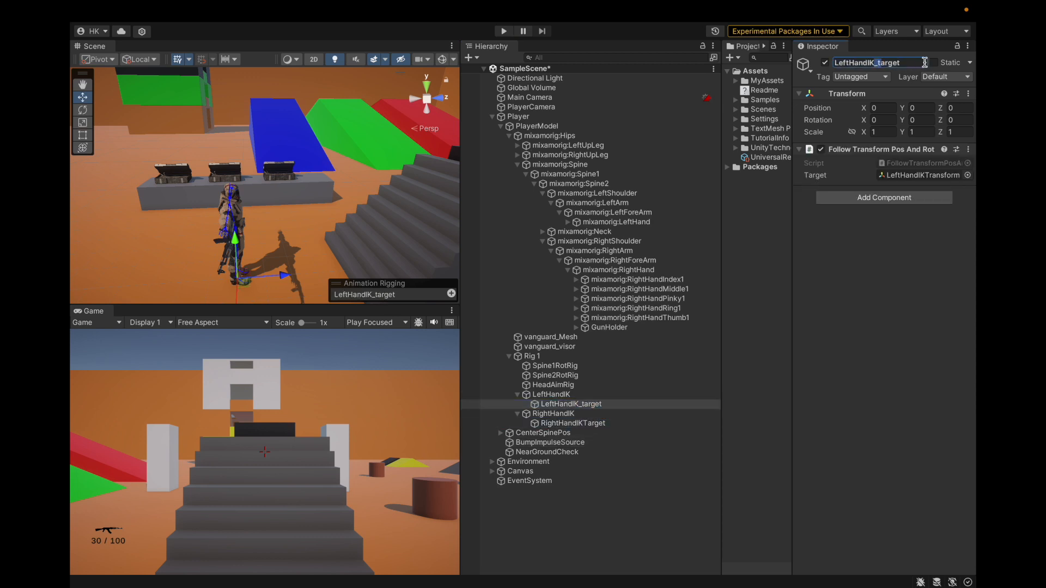
{"action": "key", "text": "super+s"}
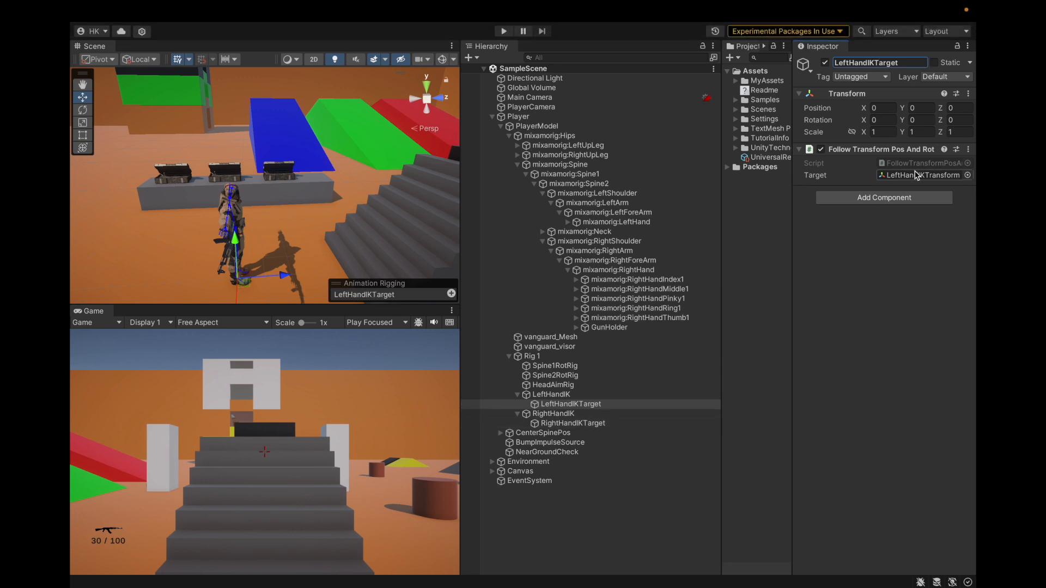
Create an empty child of AK47Weapon named RightHandIKTransform and move MuzzleFlashEffect above LeftHandIKTransform
{"action": "left_click", "coordinate": [916, 175]}
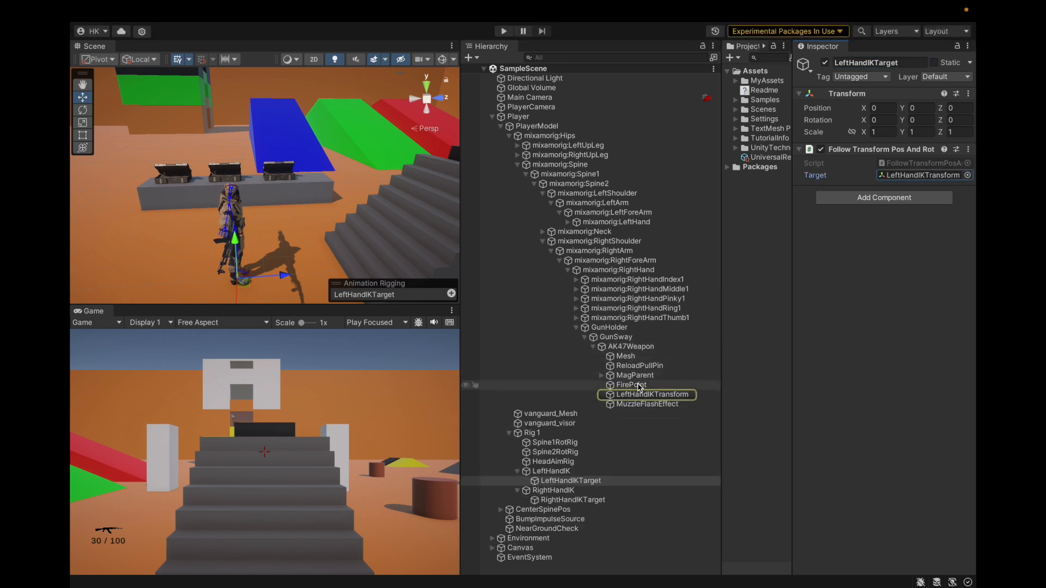
{"action": "right_click", "coordinate": [630, 347]}
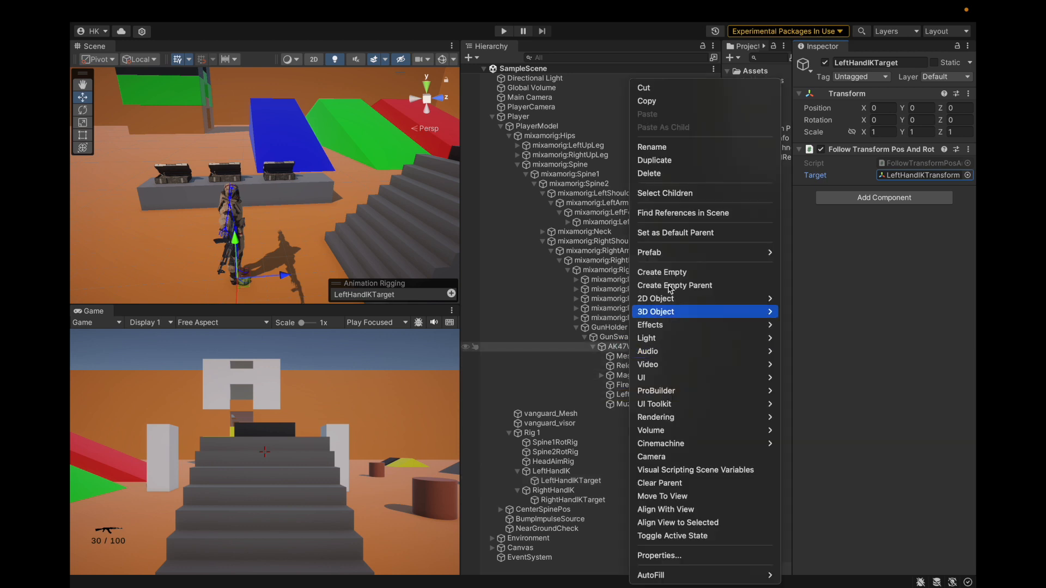
{"action": "left_click", "coordinate": [662, 272]}
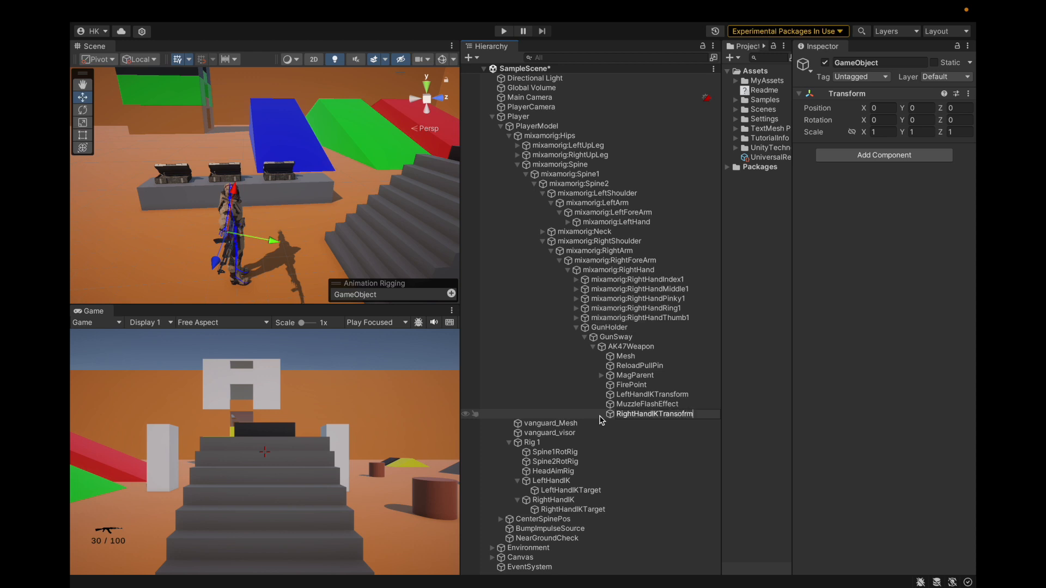
{"action": "key", "text": "Return"}
{"action": "left_click_drag", "start_coordinate": [632, 417], "coordinate": [682, 392]}
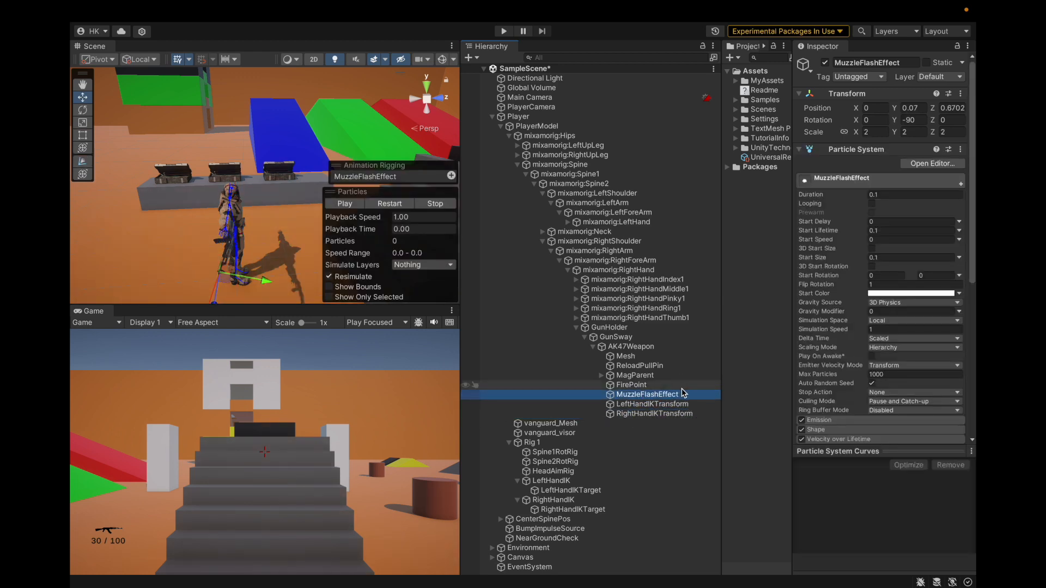
{"action": "left_click", "coordinate": [645, 405]}
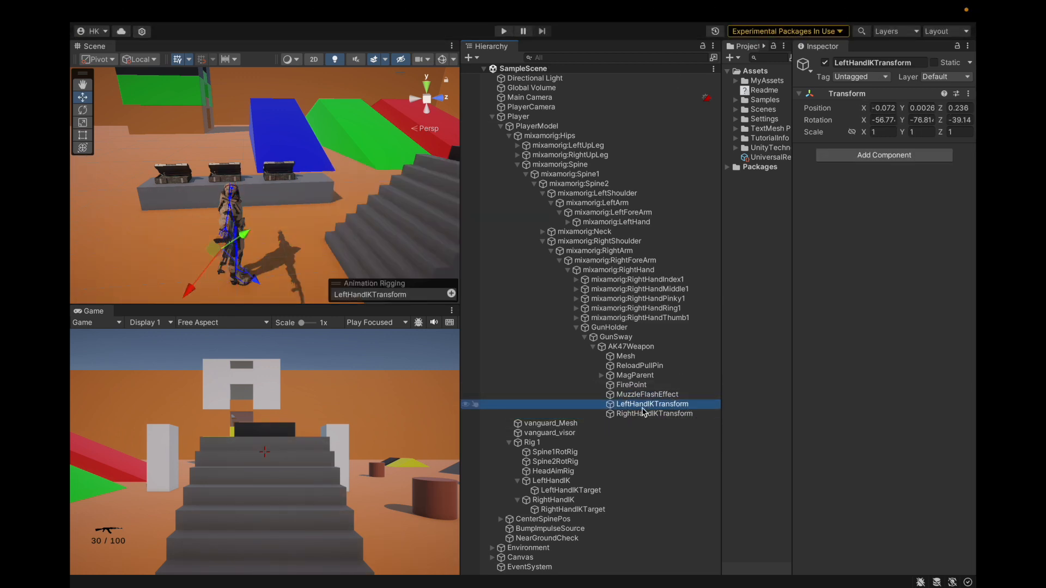
Add a Follow Transform Pos And Rot component to RightHandIKTarget and assign RightHandIKTransform as its Target
{"action": "left_click", "coordinate": [569, 510]}
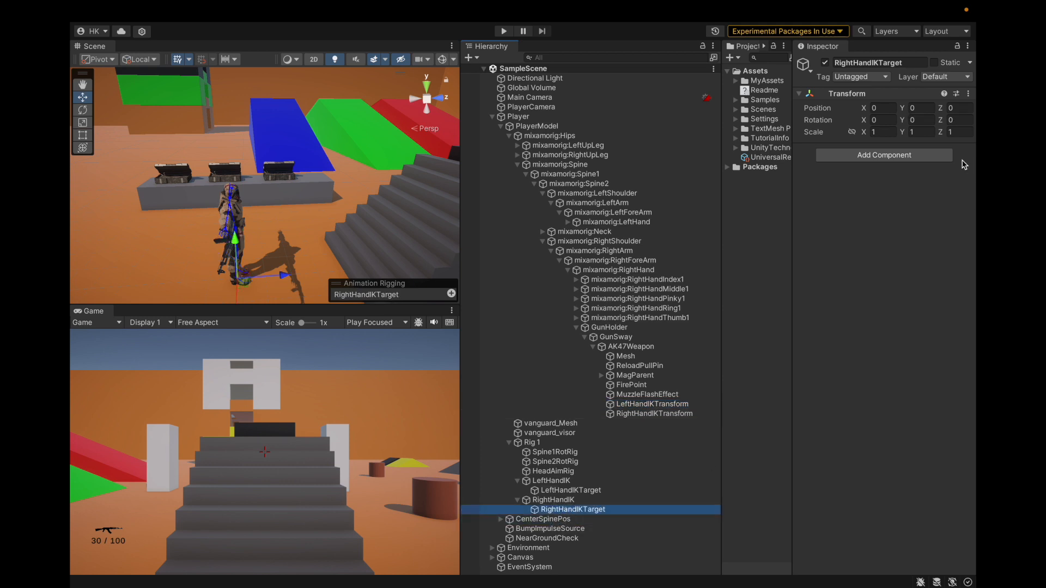
{"action": "left_click", "coordinate": [899, 156]}
{"action": "type", "text": "follo"}
{"action": "key", "text": "Down"}
{"action": "key", "text": "Down"}
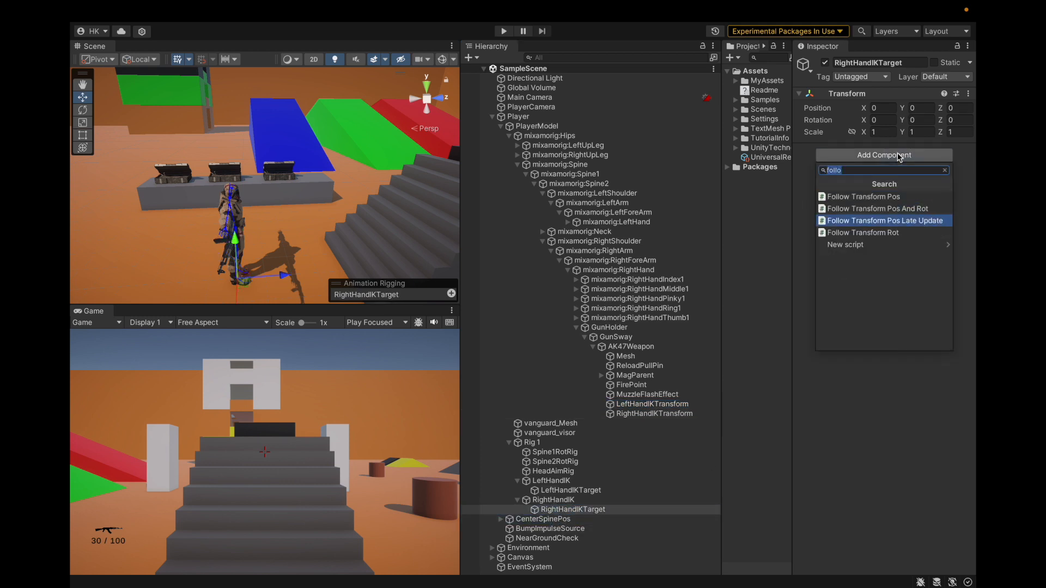
{"action": "key", "text": "Up"}
{"action": "key", "text": "Return"}
{"action": "left_click_drag", "start_coordinate": [659, 414], "coordinate": [893, 175]}
Compare the LeftHandIK and RightHandIK constraints and the follow components on their target objects
{"action": "left_click", "coordinate": [569, 491]}
{"action": "left_click", "coordinate": [569, 510]}
{"action": "left_click", "coordinate": [567, 491]}
{"action": "key", "text": "Down"}
{"action": "key", "text": "Down"}
{"action": "key", "text": "Up"}
{"action": "key", "text": "Up"}
{"action": "key", "text": "Up"}
{"action": "key", "text": "Down"}
{"action": "key", "text": "Down"}
{"action": "key", "text": "Up"}
{"action": "key", "text": "Up"}
{"action": "key", "text": "Down"}
{"action": "key", "text": "Down"}
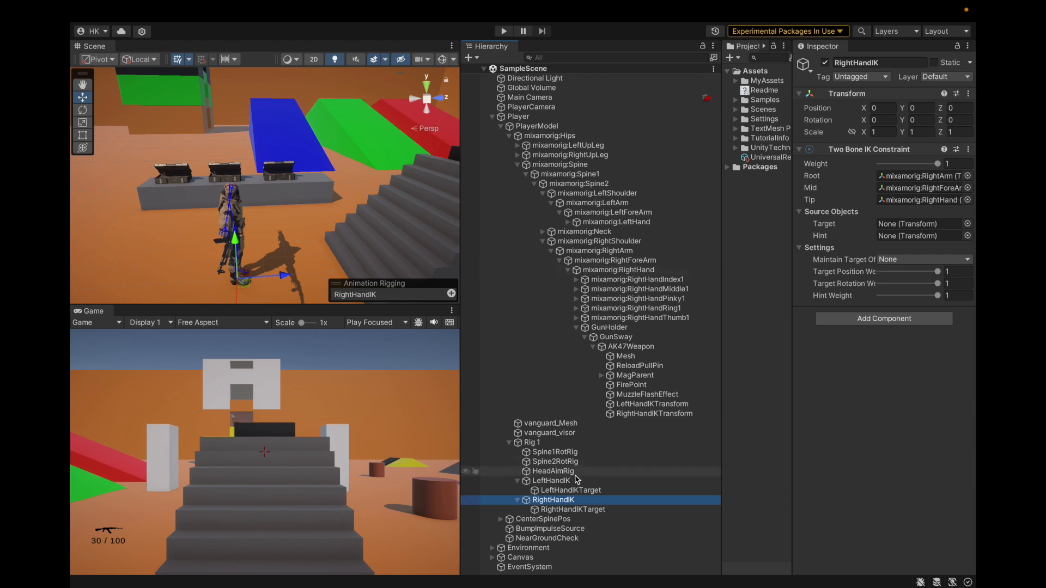
Collapse the GunHolder hierarchy and inspect CenterSpinePos's follow target and Spine1RotRig's Multi-Rotation Constraint
{"action": "left_click", "coordinate": [663, 348]}
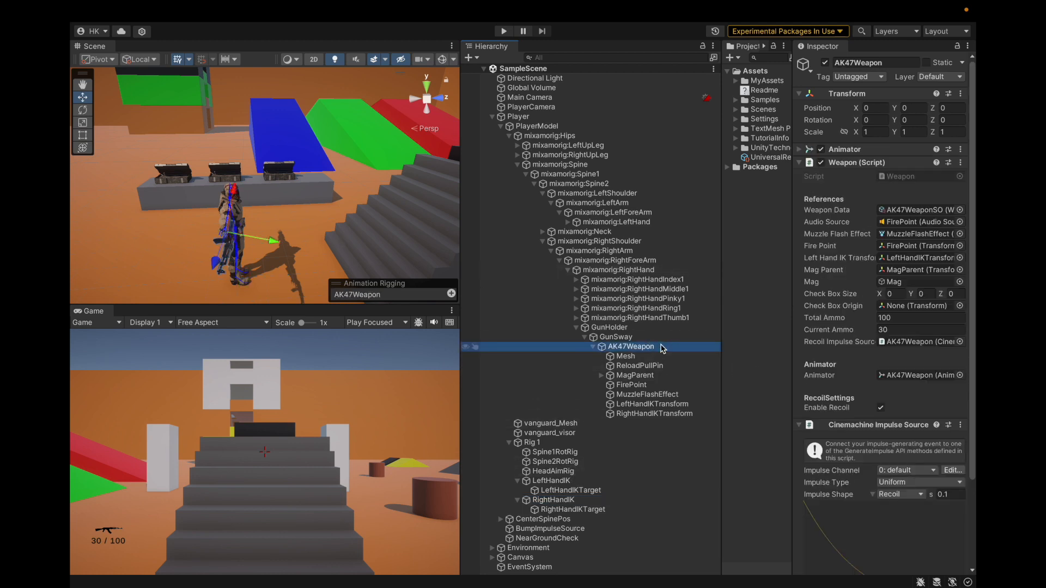
{"action": "key", "text": "Left"}
{"action": "key", "text": "Left"}
{"action": "key", "text": "Left"}
{"action": "key", "text": "Left"}
{"action": "key", "text": "Left"}
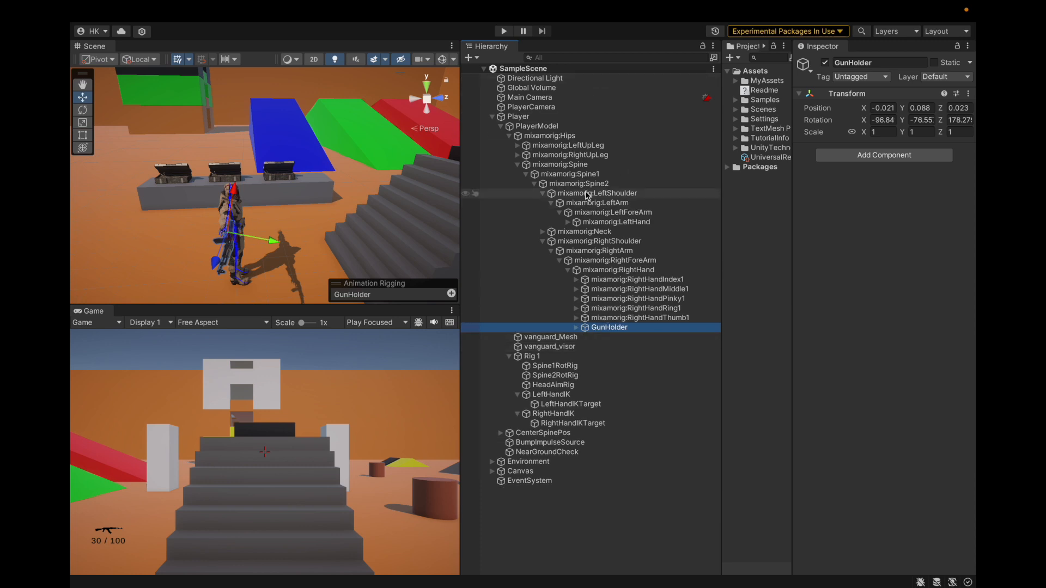
{"action": "left_click", "coordinate": [544, 433]}
{"action": "left_click", "coordinate": [902, 175]}
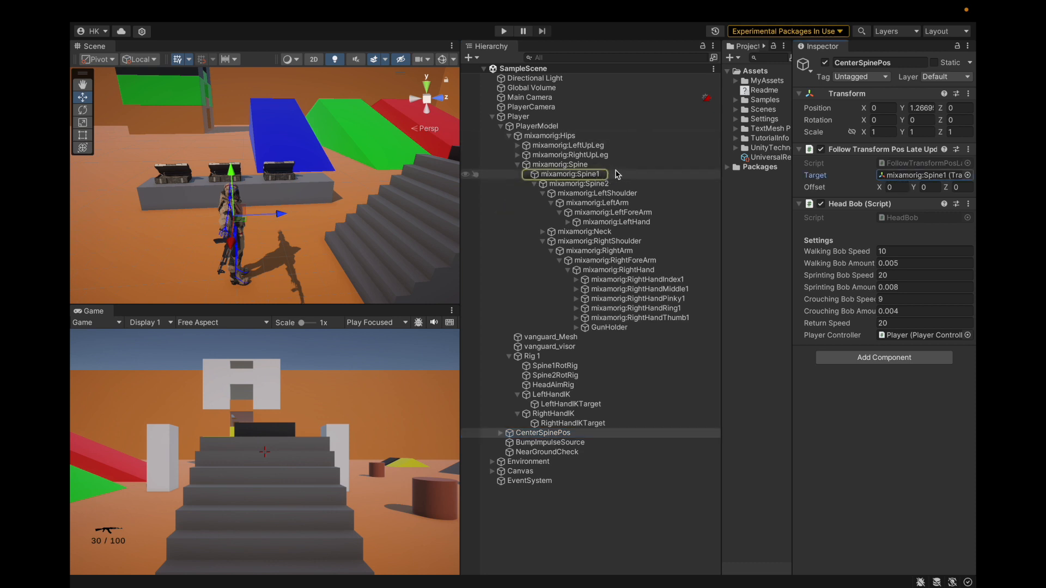
{"action": "left_click", "coordinate": [568, 367]}
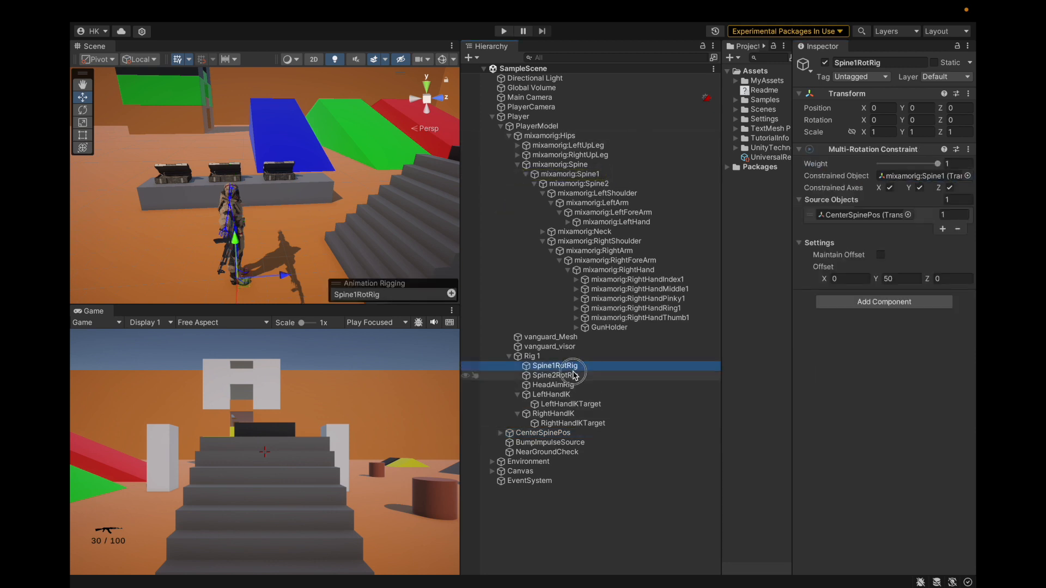
Delete Spine2RotRig and its duplicate Spine2RotRig (1) from Rig 1
{"action": "right_click", "coordinate": [573, 375]}
{"action": "left_click", "coordinate": [604, 134]}
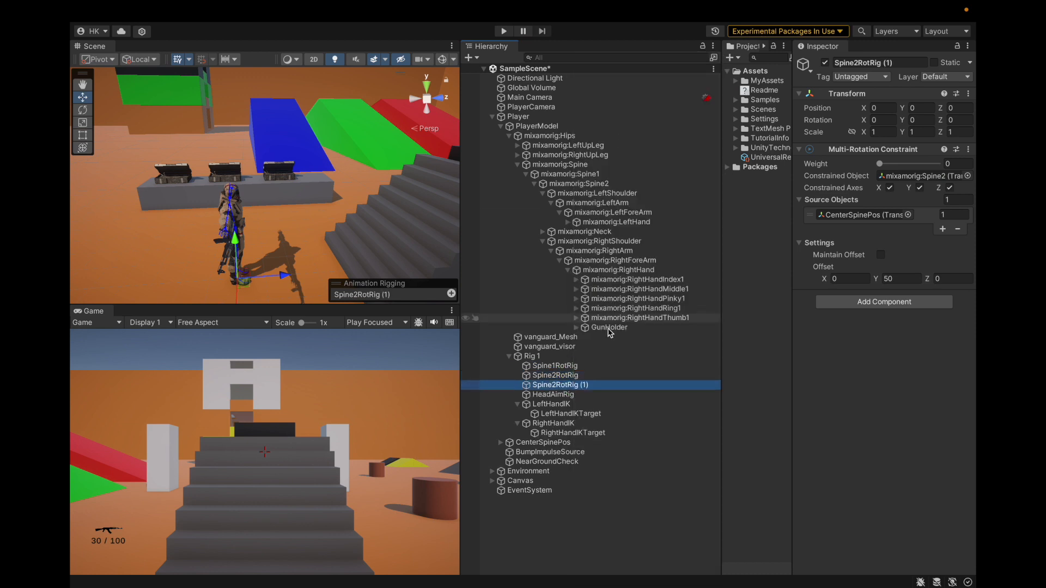
{"action": "left_click", "coordinate": [566, 376]}
{"action": "left_click", "coordinate": [567, 384], "text": "shift"}
{"action": "right_click", "coordinate": [567, 385]}
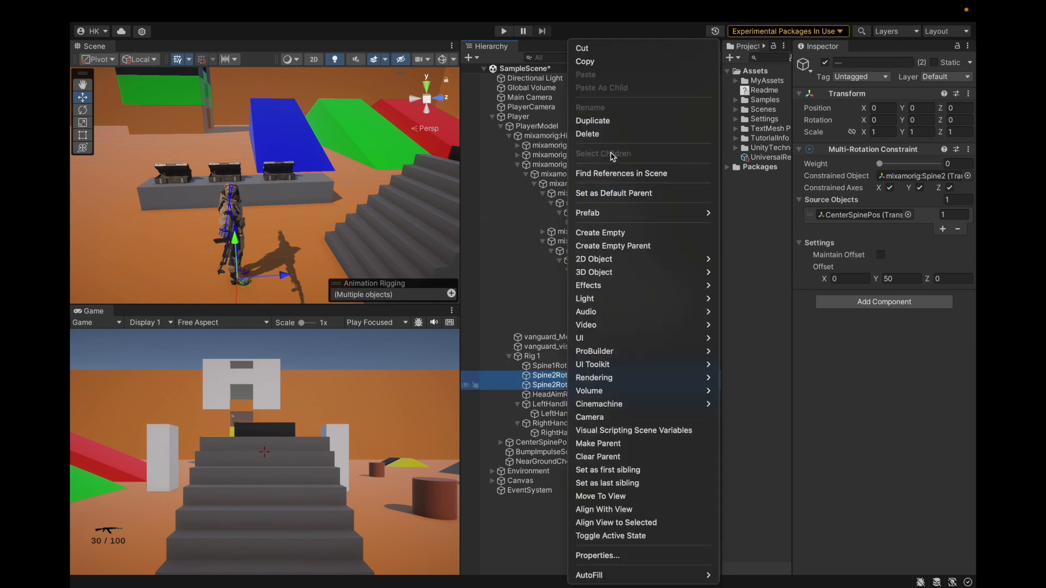
{"action": "left_click", "coordinate": [594, 134]}
Turn off the X constrained axis on Spine1RotRig and select its constrained bone, mixamorig:Spine1
{"action": "left_click", "coordinate": [555, 366]}
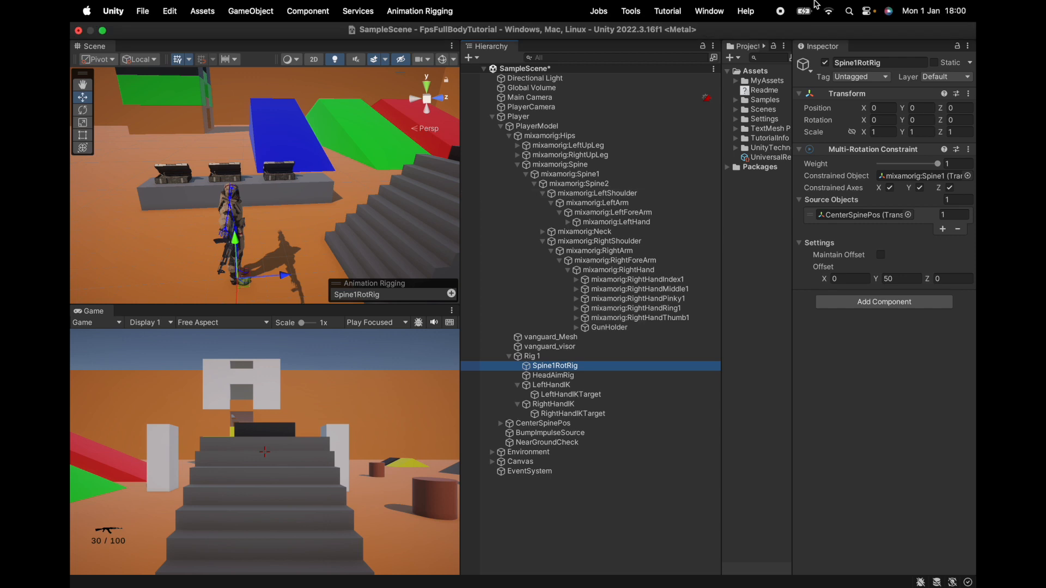
{"action": "left_click", "coordinate": [921, 175]}
{"action": "left_click", "coordinate": [889, 188]}
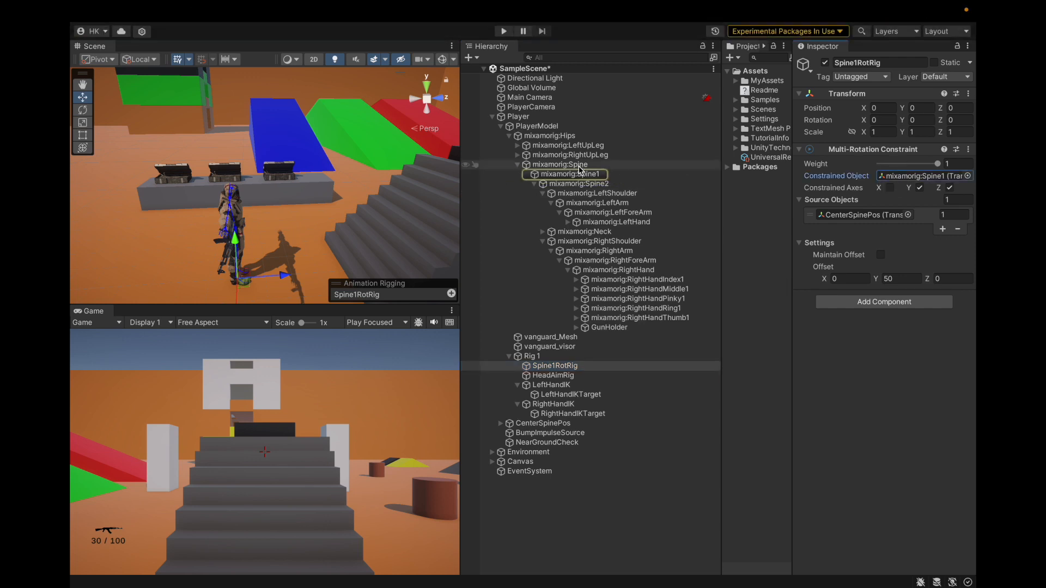
{"action": "left_click", "coordinate": [579, 174]}
Try bending the character's upper body by rotating mixamorig:Spine with the Rotate tool, and undo the rotation
{"action": "scroll", "coordinate": [176, 217], "scroll_direction": "up", "scroll_amount": 3}
{"action": "left_click_drag", "start_coordinate": [273, 247], "coordinate": [142, 168], "text": "alt"}
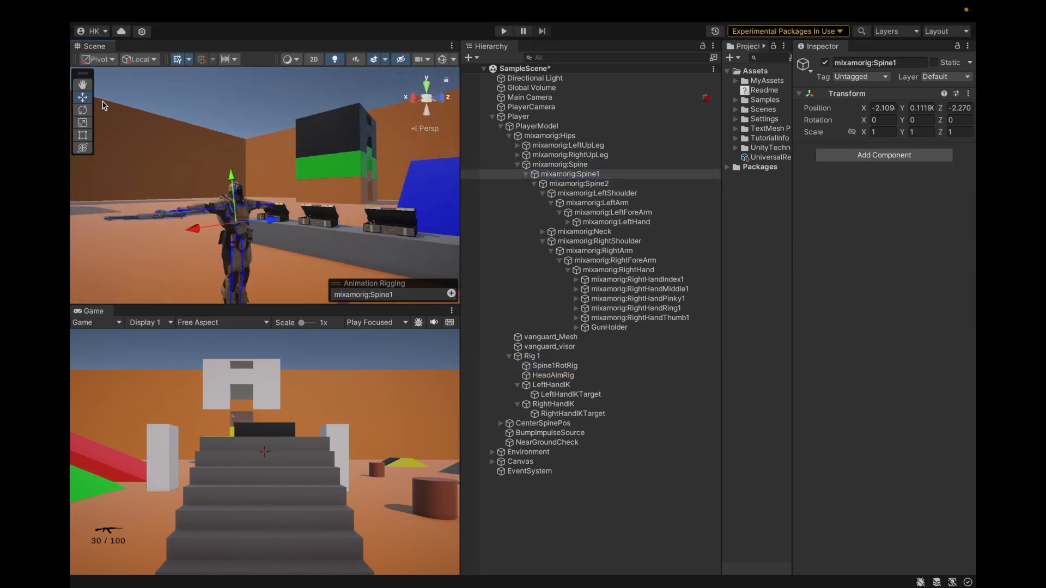
{"action": "left_click", "coordinate": [86, 111]}
{"action": "left_click_drag", "start_coordinate": [280, 234], "coordinate": [217, 128]}
{"action": "left_click", "coordinate": [560, 165]}
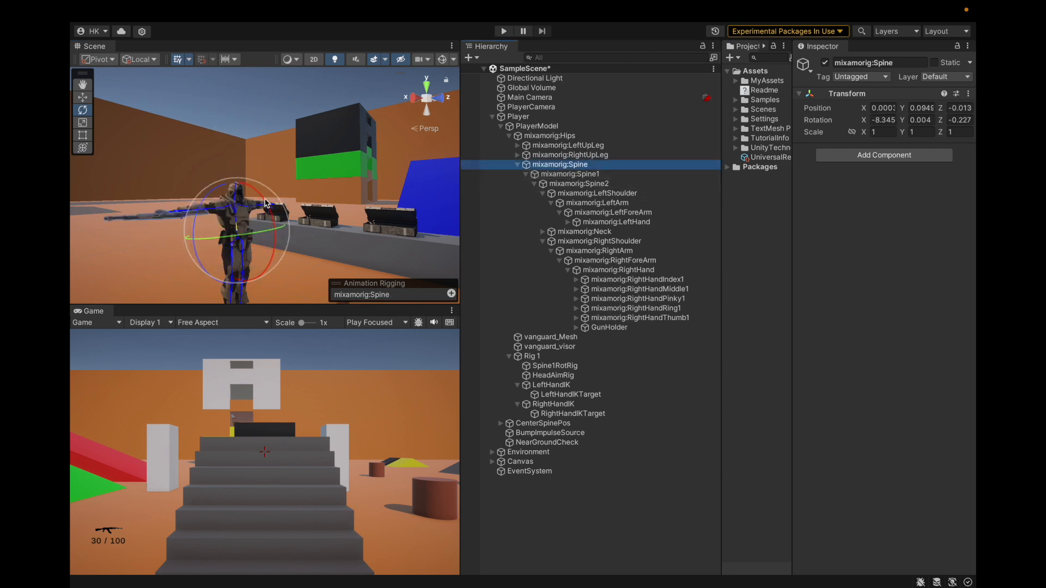
{"action": "left_click_drag", "start_coordinate": [309, 232], "coordinate": [247, 177]}
{"action": "left_click_drag", "start_coordinate": [140, 125], "coordinate": [188, 139]}
{"action": "left_click_drag", "start_coordinate": [120, 214], "coordinate": [261, 206], "text": "alt"}
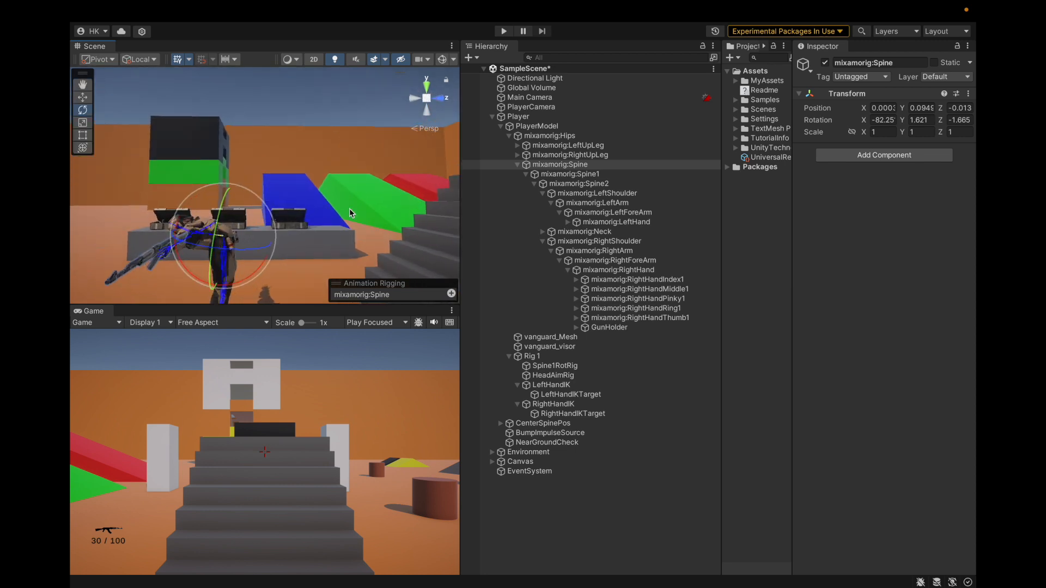
{"action": "left_click_drag", "start_coordinate": [259, 271], "coordinate": [367, 267]}
{"action": "key", "text": "ctrl+z"}
{"action": "key", "text": "ctrl+z"}
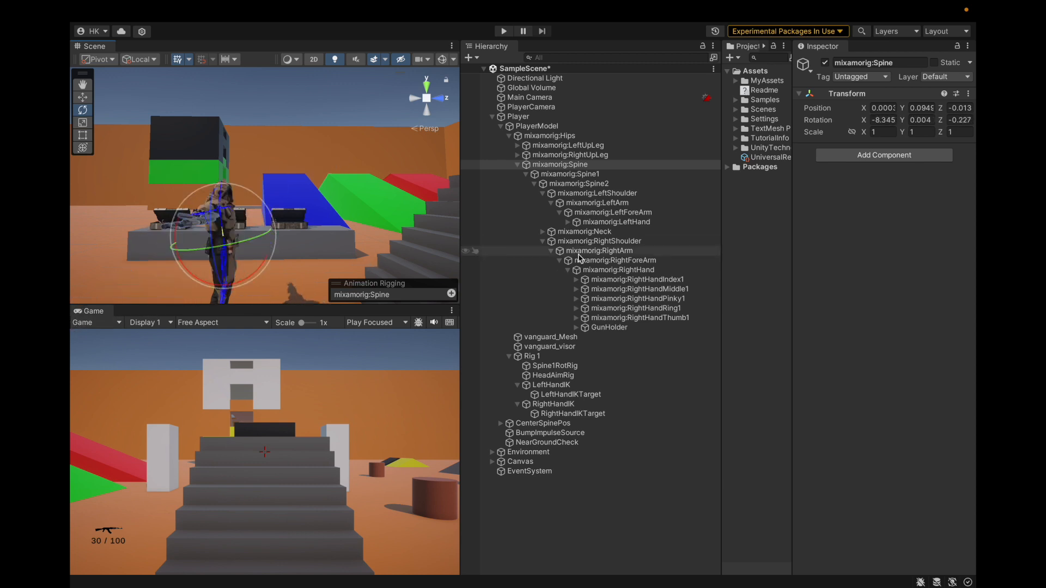
Try rotating mixamorig:Spine1 to bend the upper body forward, and undo the rotation
{"action": "left_click", "coordinate": [596, 177]}
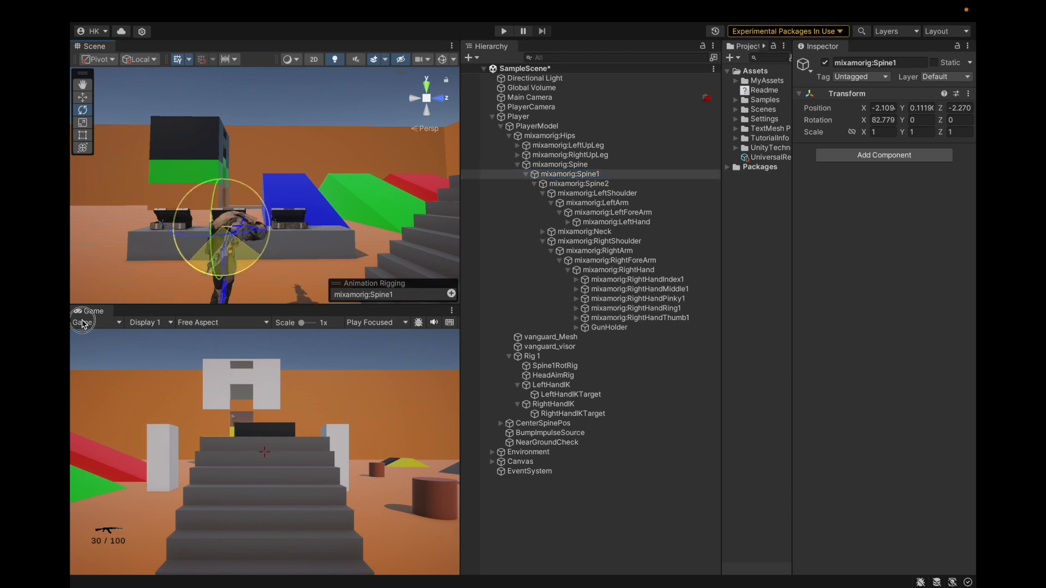
{"action": "left_click_drag", "start_coordinate": [71, 325], "coordinate": [464, 235]}
{"action": "key", "text": "super+z"}
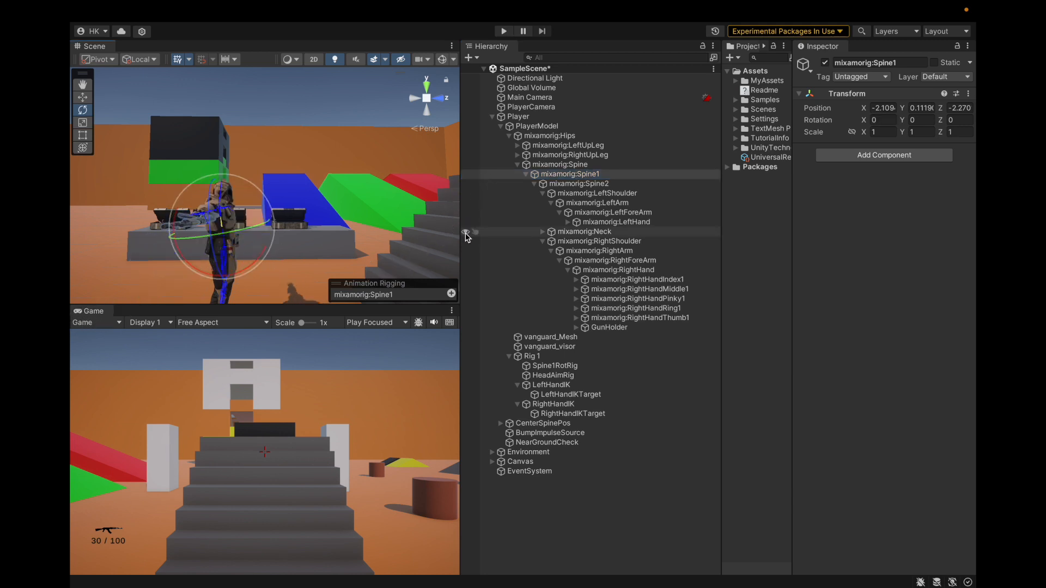
Move GunHolder out of mixamorig:RightHand to become a child of mixamorig:Spine1, and save the scene
{"action": "scroll", "coordinate": [301, 170], "scroll_direction": "down", "scroll_amount": 5}
{"action": "left_click_drag", "start_coordinate": [303, 171], "coordinate": [394, 184], "text": "alt"}
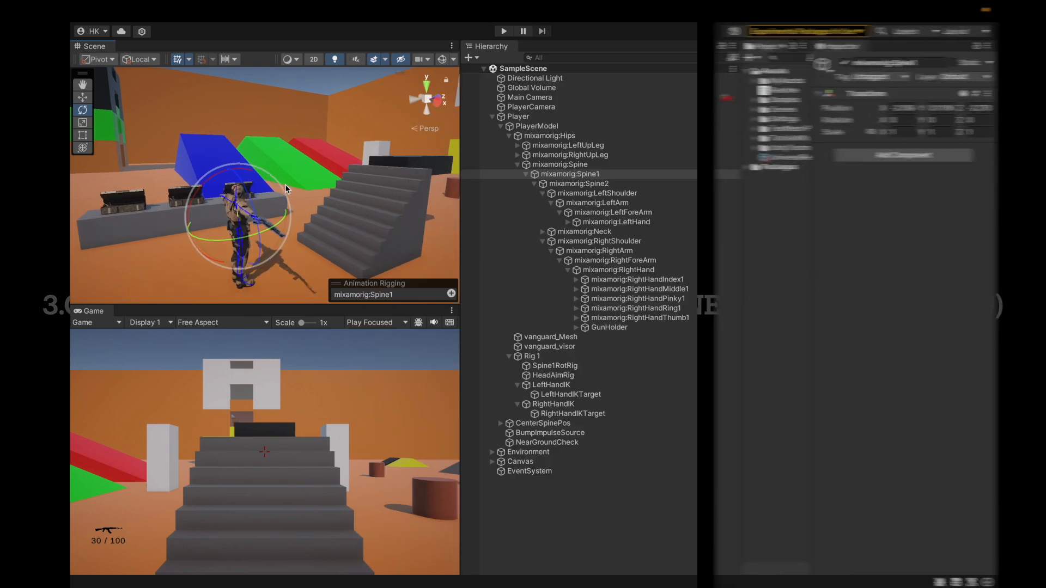
{"action": "left_click", "coordinate": [526, 175]}
{"action": "left_click", "coordinate": [527, 175]}
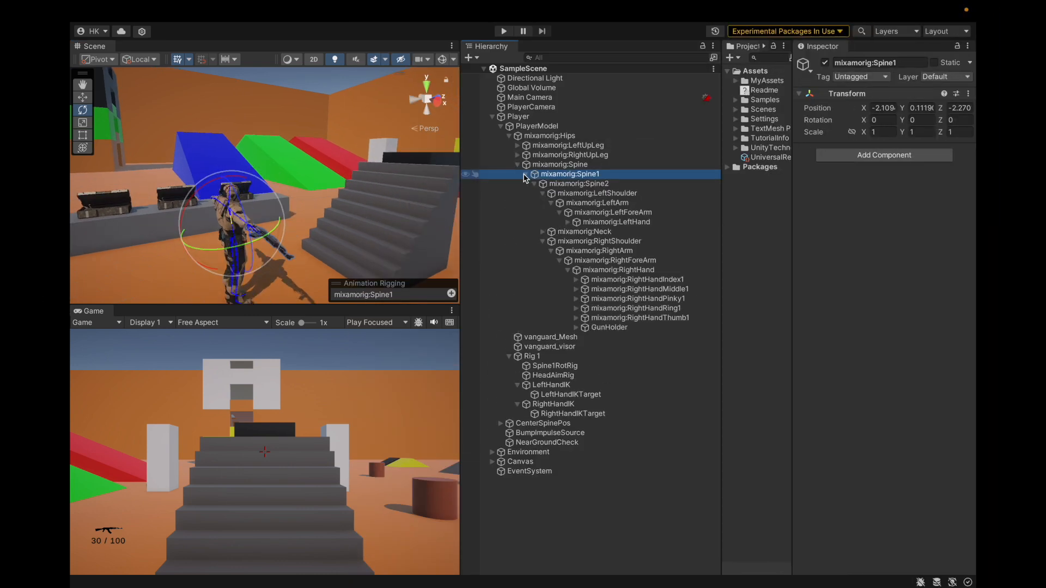
{"action": "left_click_drag", "start_coordinate": [600, 330], "coordinate": [603, 174]}
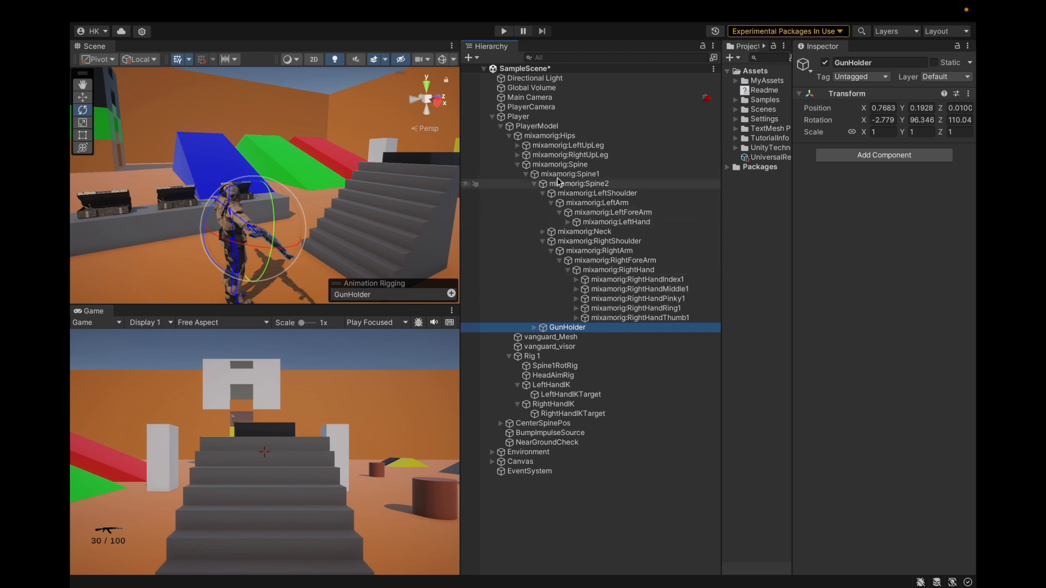
{"action": "left_click", "coordinate": [560, 174]}
{"action": "key", "text": "Left"}
{"action": "key", "text": "Right"}
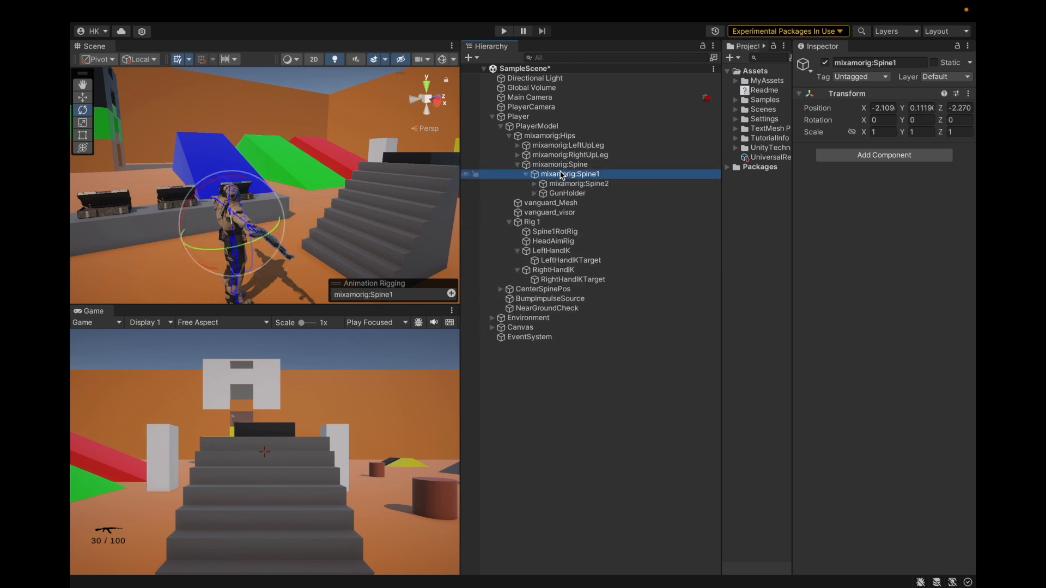
{"action": "key", "text": "Down"}
{"action": "key", "text": "Down"}
{"action": "key", "text": "ctrl+s"}
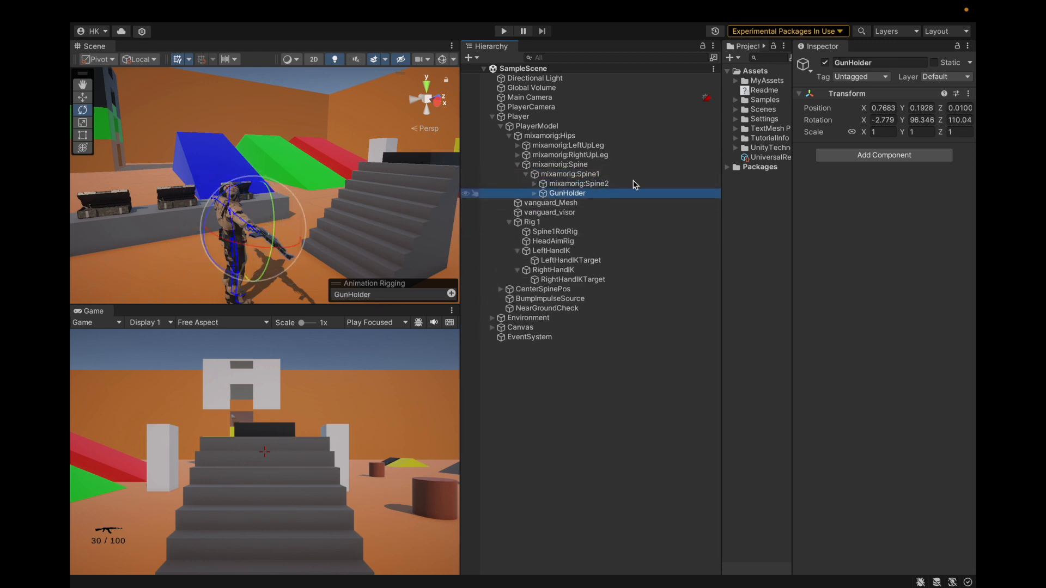
Reset GunHolder's Transform and inspect the weapon's placement on the character in the scene
{"action": "left_click", "coordinate": [968, 95]}
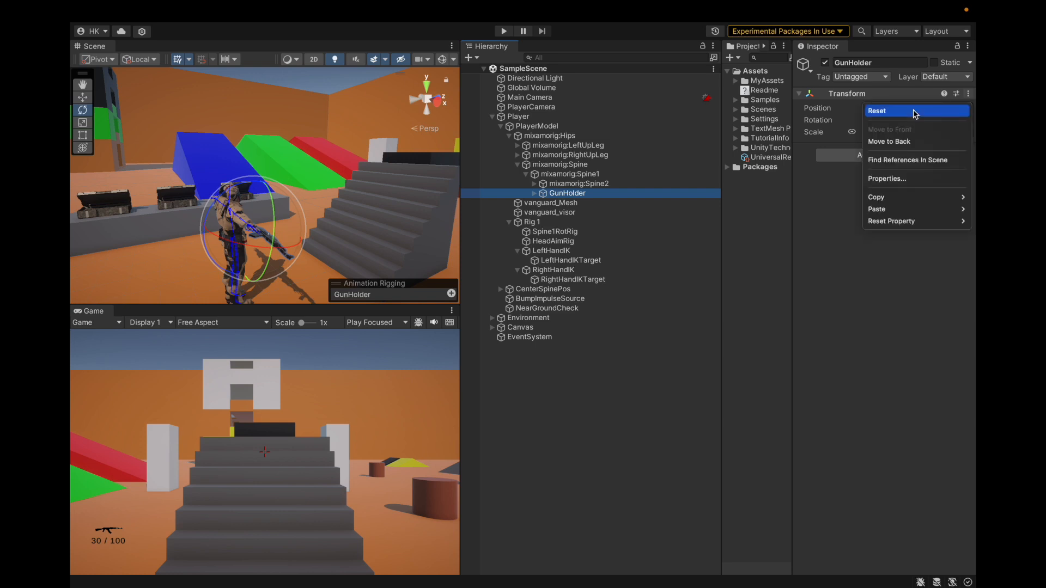
{"action": "left_click", "coordinate": [823, 228]}
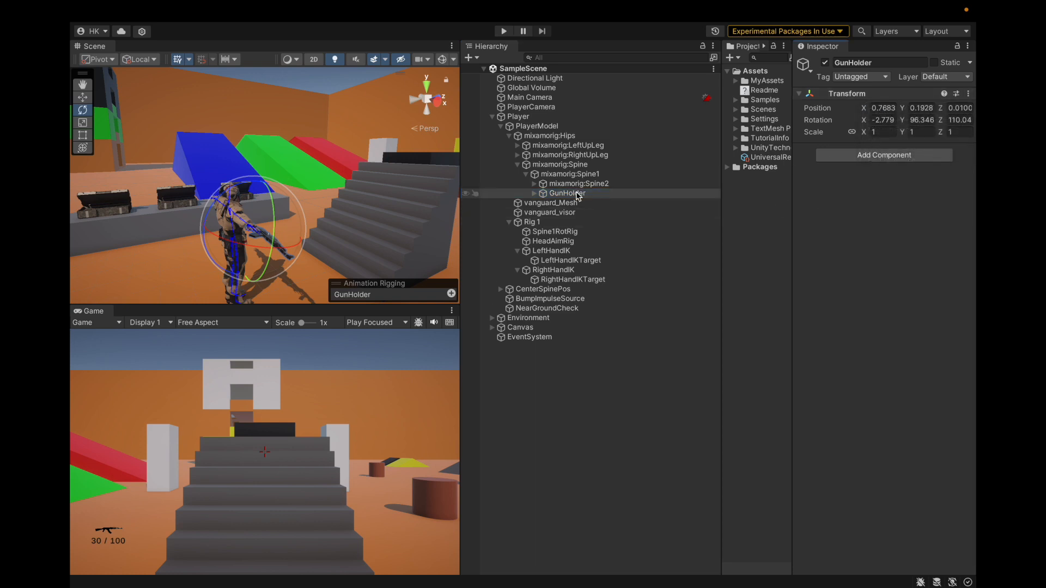
{"action": "left_click", "coordinate": [968, 95]}
{"action": "left_click", "coordinate": [927, 108]}
{"action": "mouse_move", "coordinate": [337, 230]}
{"action": "left_mouse_down", "text": "alt"}
{"action": "mouse_move", "coordinate": [485, 230]}
{"action": "mouse_move", "coordinate": [71, 226]}
{"action": "mouse_move", "coordinate": [452, 229]}
{"action": "mouse_move", "coordinate": [348, 223]}
{"action": "left_mouse_up", "text": "alt"}
{"action": "left_click_drag", "start_coordinate": [311, 167], "coordinate": [305, 220], "text": "alt"}
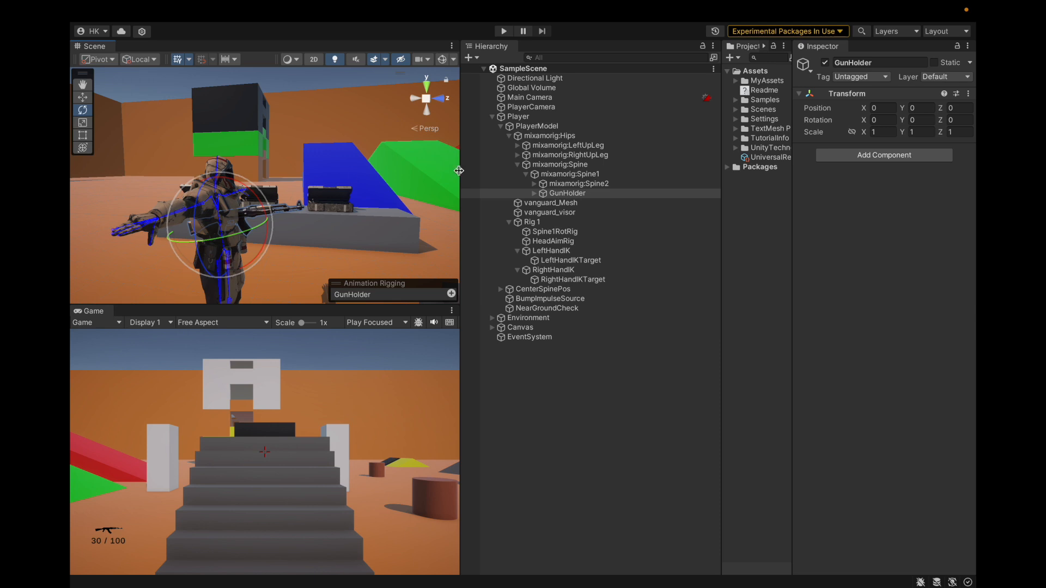
Inspect the RightHandIKTarget follow component and the Two Bone IK Constraint on RightHandIK
{"action": "left_click", "coordinate": [573, 261]}
{"action": "left_click", "coordinate": [577, 281]}
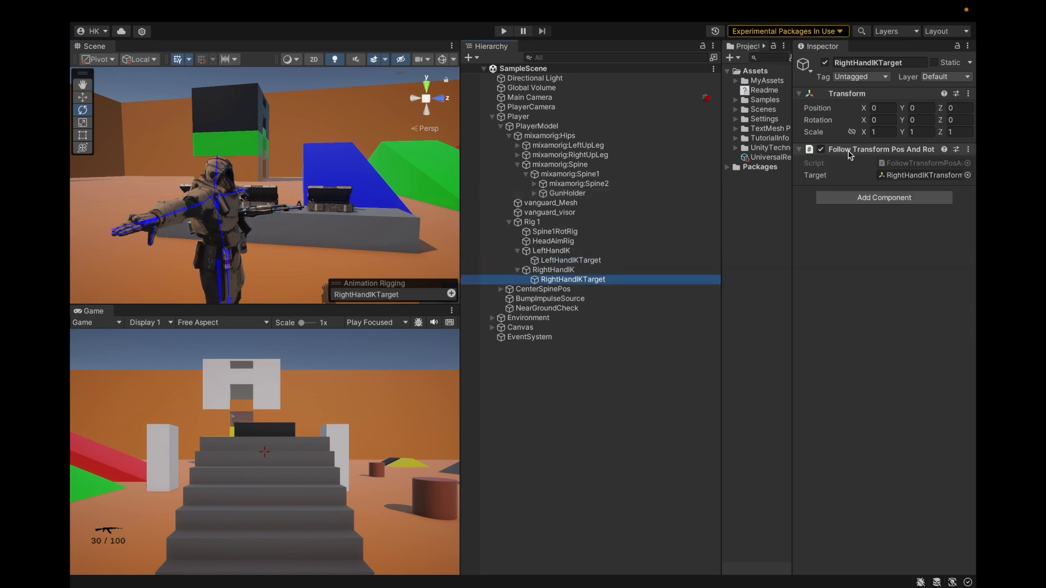
{"action": "left_click", "coordinate": [619, 270]}
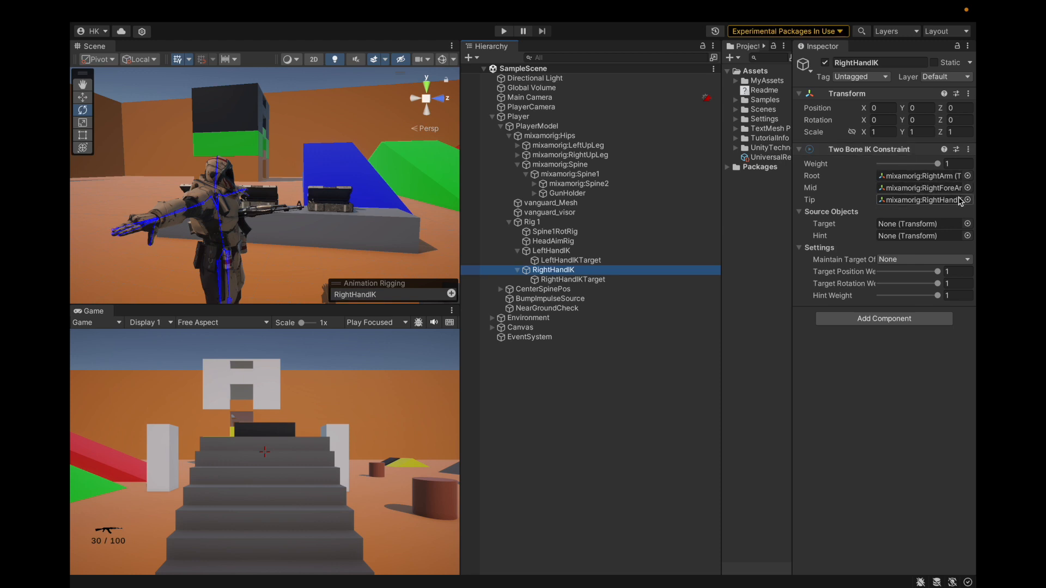
{"action": "left_click", "coordinate": [883, 319]}
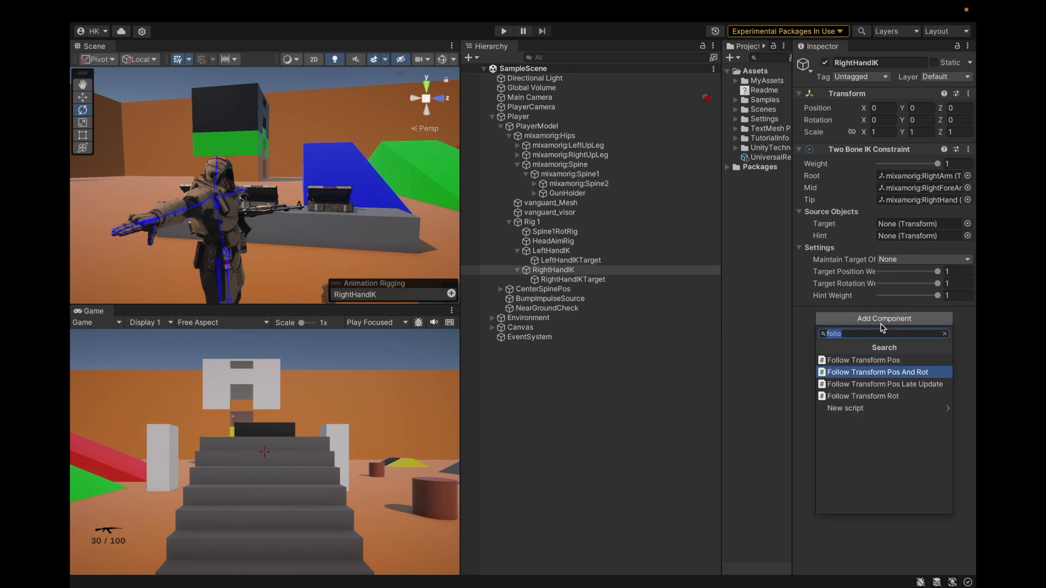
{"action": "key", "text": "BackSpace"}
{"action": "left_click", "coordinate": [834, 361]}
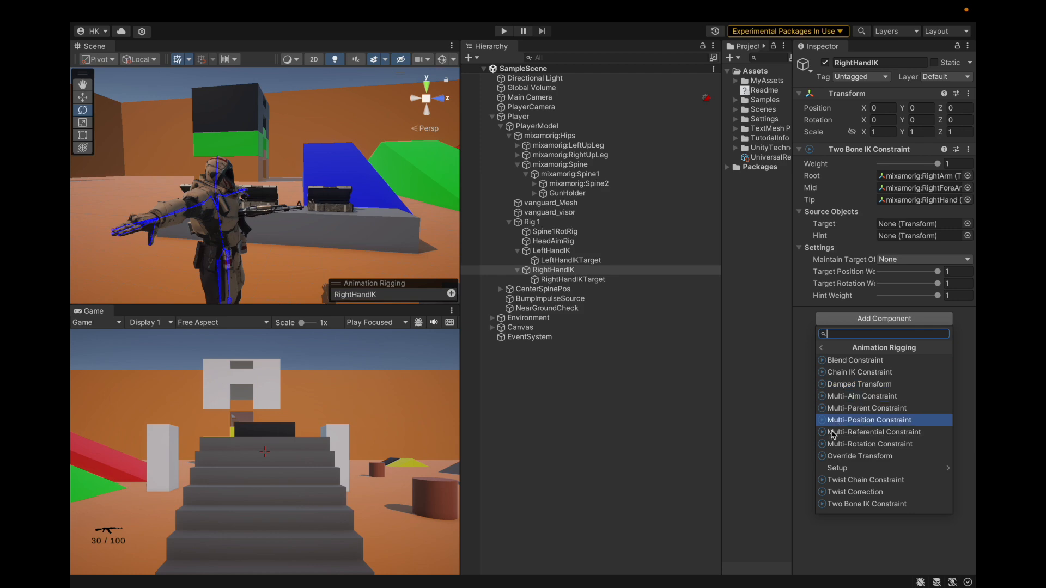
{"action": "left_click", "coordinate": [802, 324]}
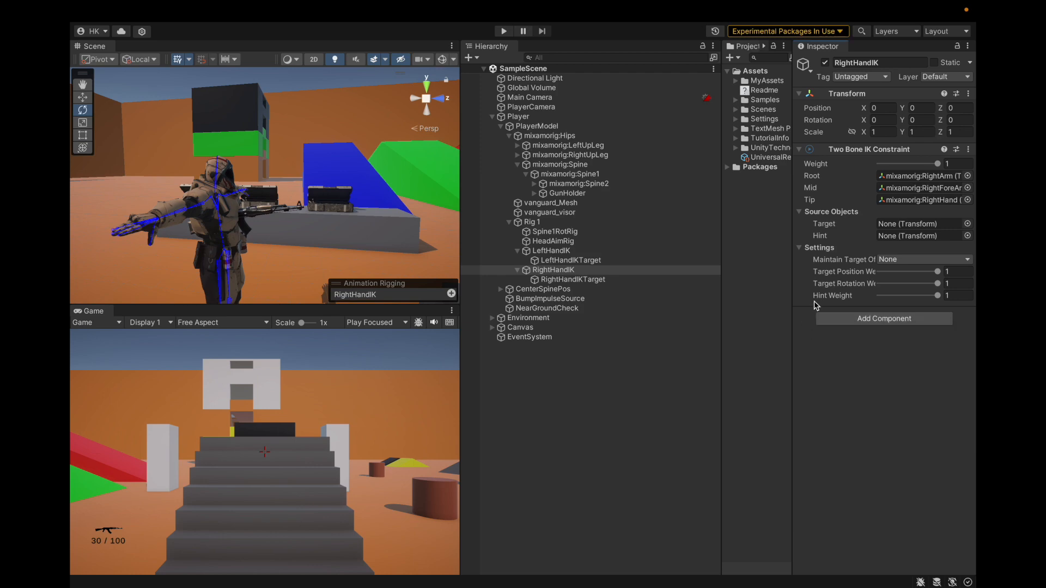
Clear the Root and Mid bones of RightHandIK's Two Bone IK Constraint by setting both to None
{"action": "left_click", "coordinate": [967, 176]}
{"action": "scroll", "coordinate": [90, 159], "scroll_direction": "up", "scroll_amount": 20}
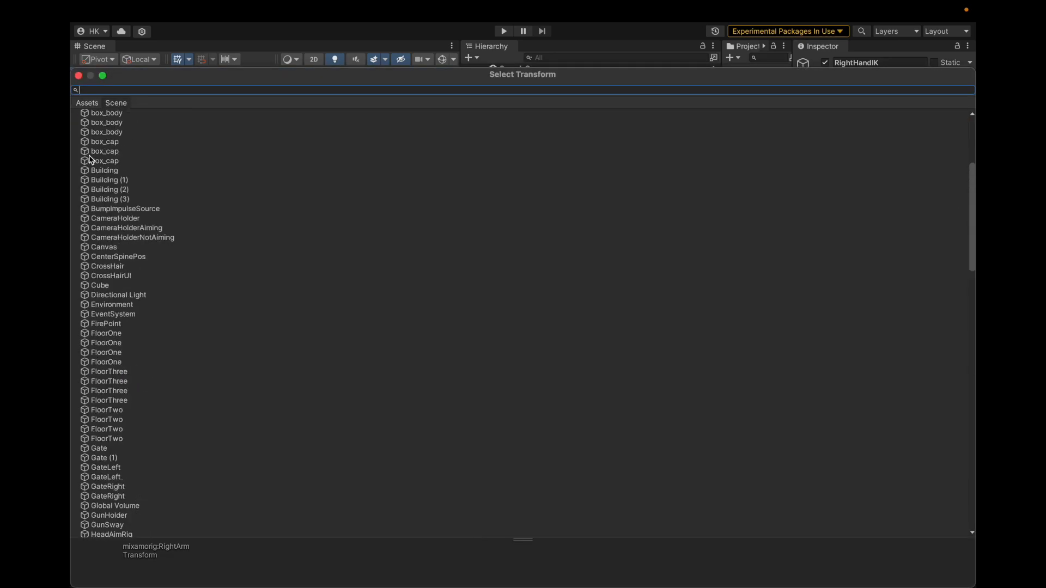
{"action": "left_click", "coordinate": [162, 115]}
{"action": "double_click", "coordinate": [159, 115]}
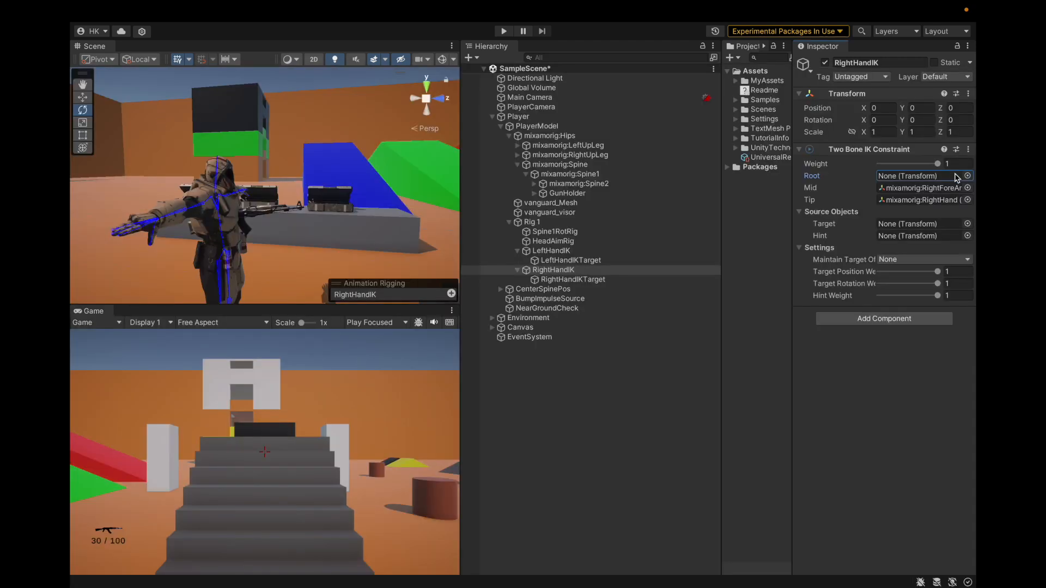
{"action": "left_click", "coordinate": [967, 188]}
{"action": "scroll", "coordinate": [245, 128], "scroll_direction": "up", "scroll_amount": 20}
{"action": "double_click", "coordinate": [171, 109]}
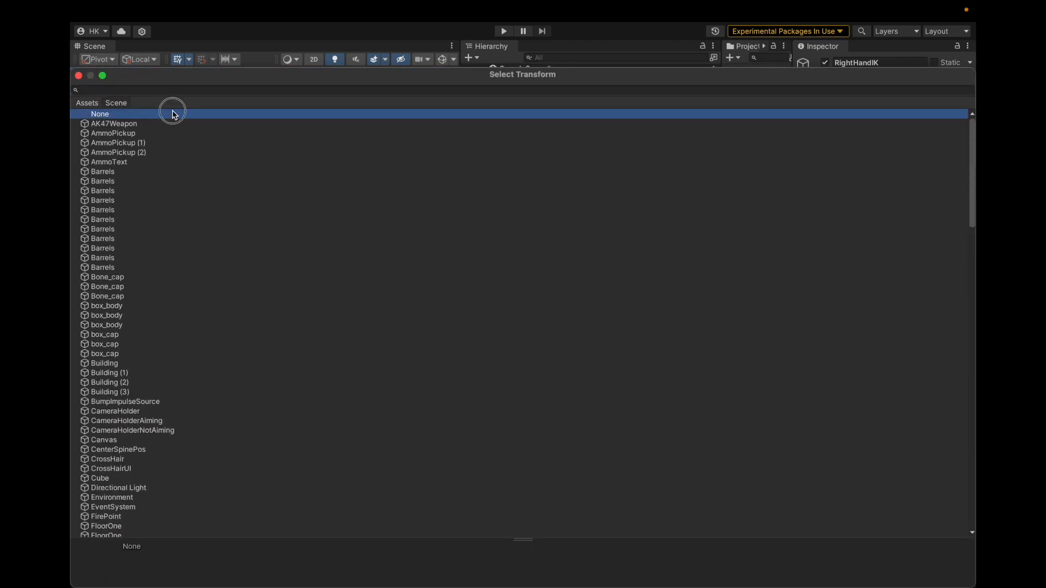
Run the scene and examine the constraint on Spine1RotRig and the rotation of CenterSpinePos while aiming the character
{"action": "left_click", "coordinate": [503, 31]}
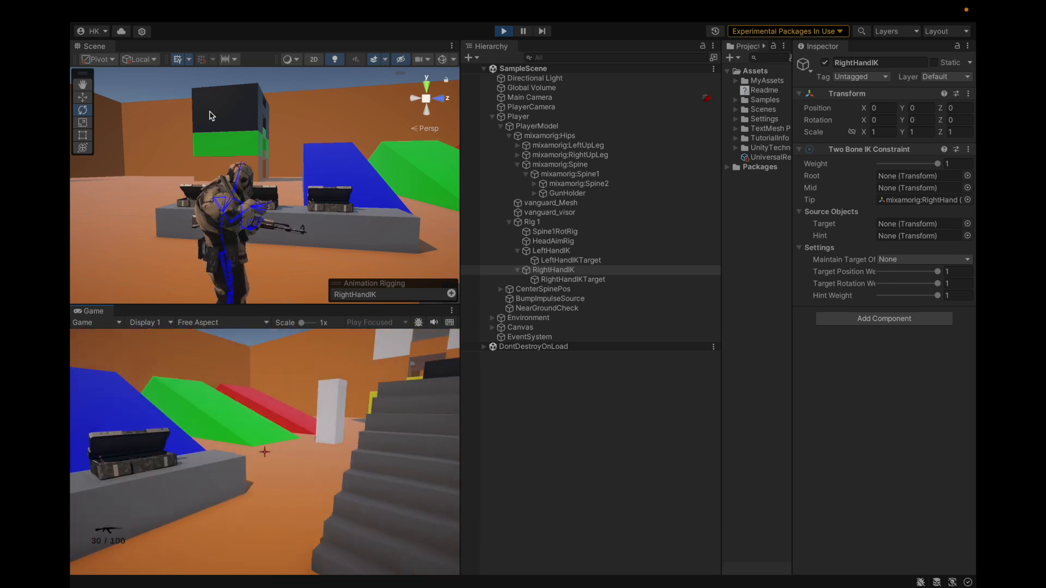
{"action": "left_click", "coordinate": [542, 368]}
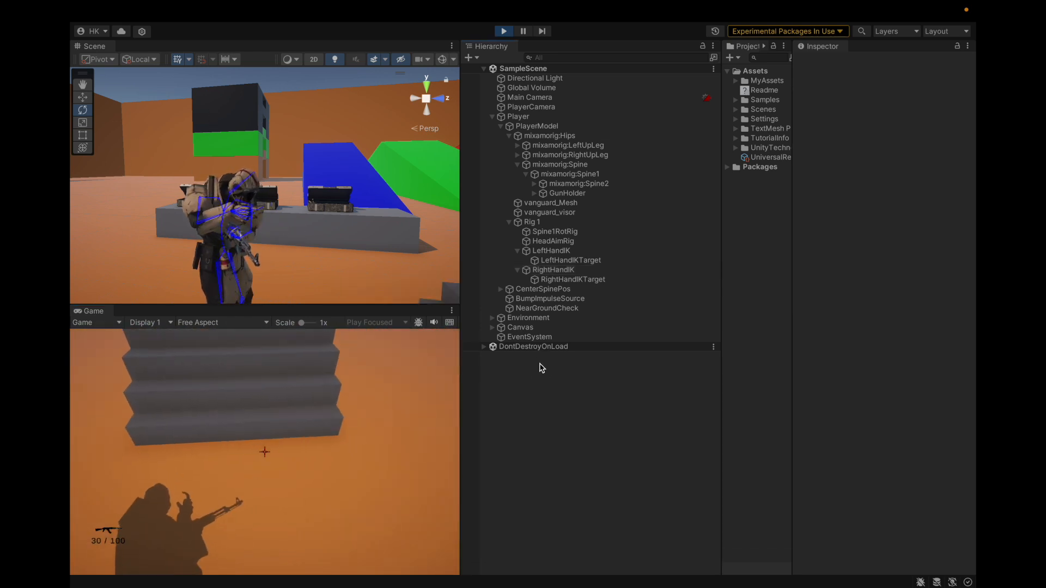
{"action": "left_click", "coordinate": [556, 232]}
{"action": "left_click", "coordinate": [899, 176]}
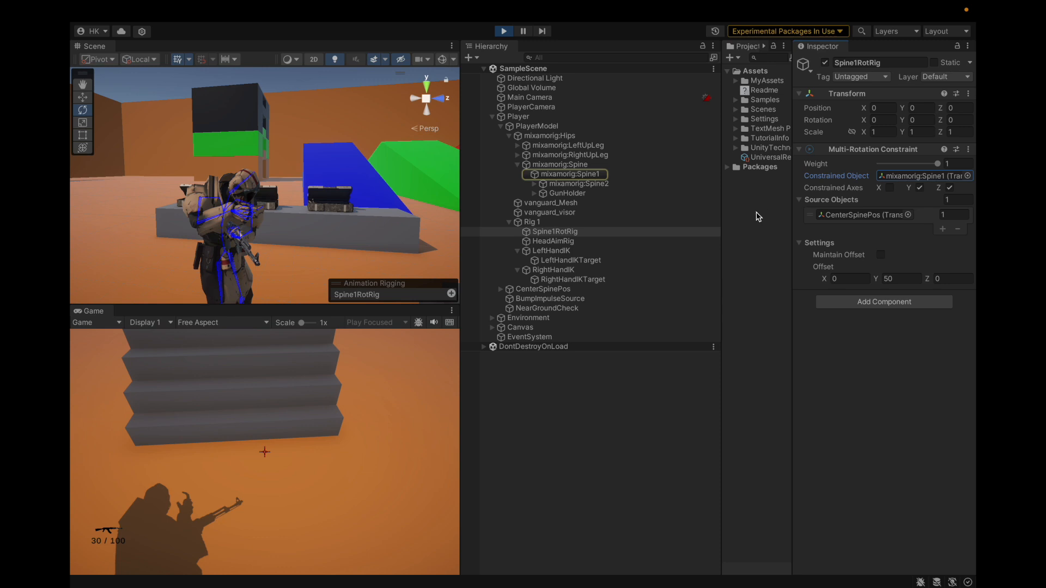
{"action": "left_click", "coordinate": [566, 289]}
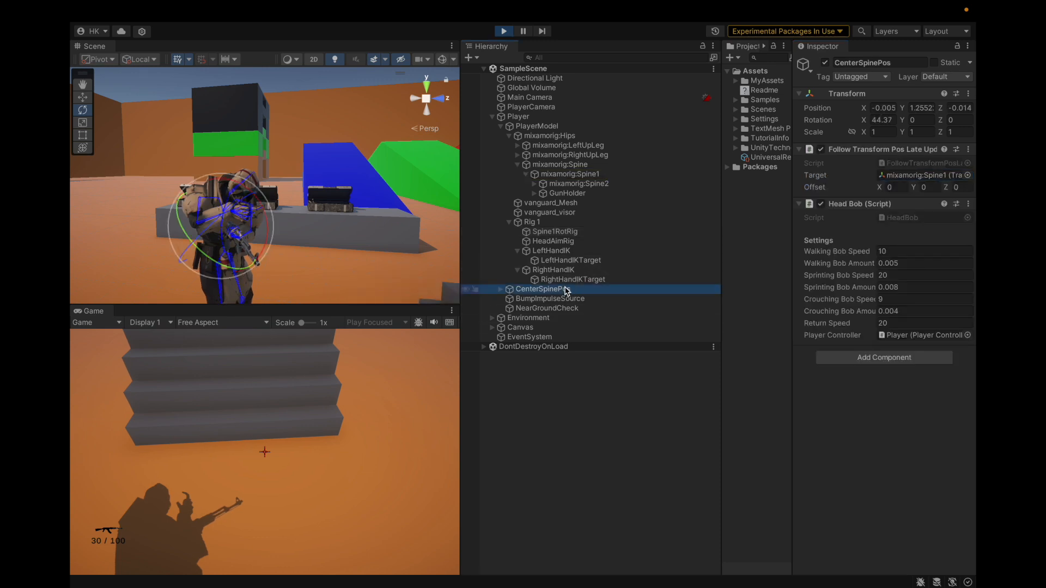
{"action": "key", "text": "XF86AudioRaiseVolume"}
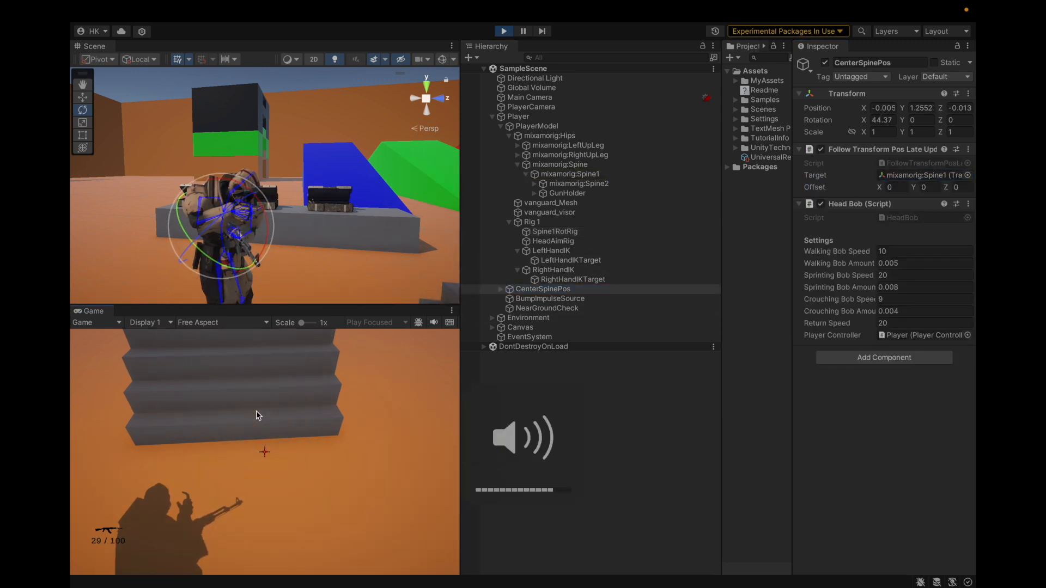
{"action": "key", "text": "XF86AudioLowerVolume"}
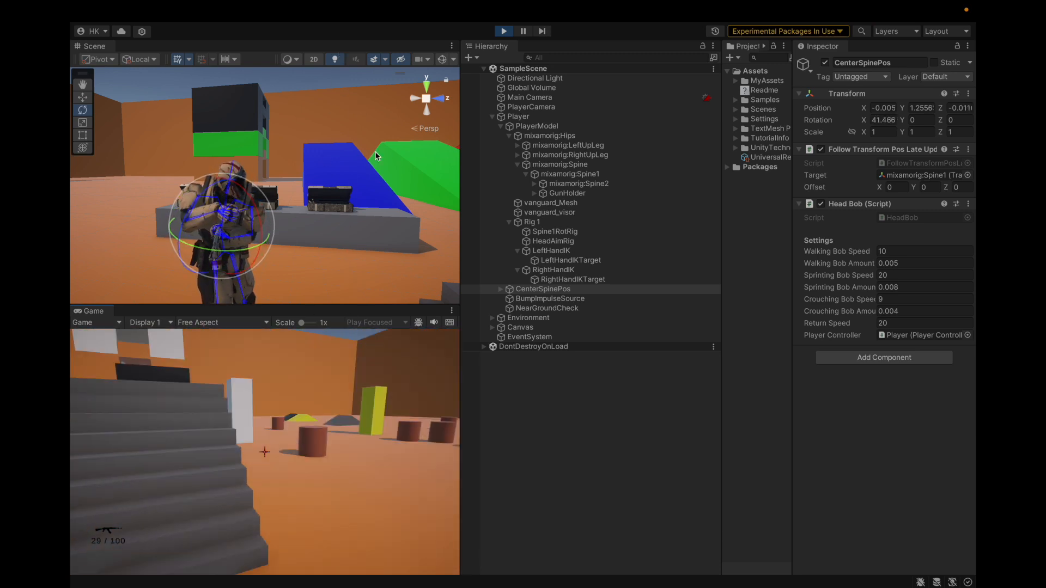
Check how the Transform rotation of mixamorig:Spine1 responds while turning the character in the running game
{"action": "left_click", "coordinate": [564, 165]}
{"action": "left_click", "coordinate": [592, 176]}
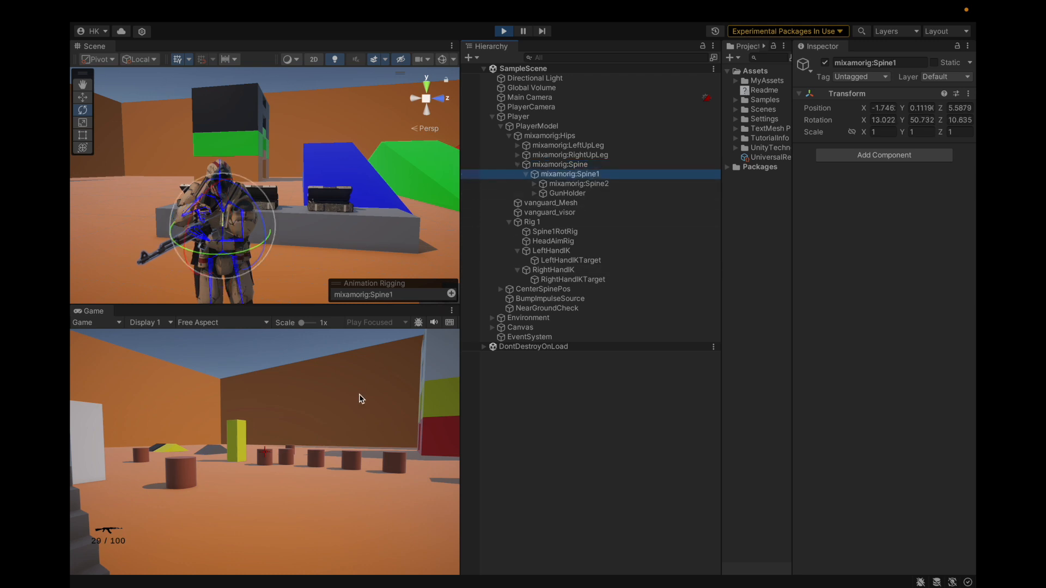
{"action": "left_click", "coordinate": [363, 397]}
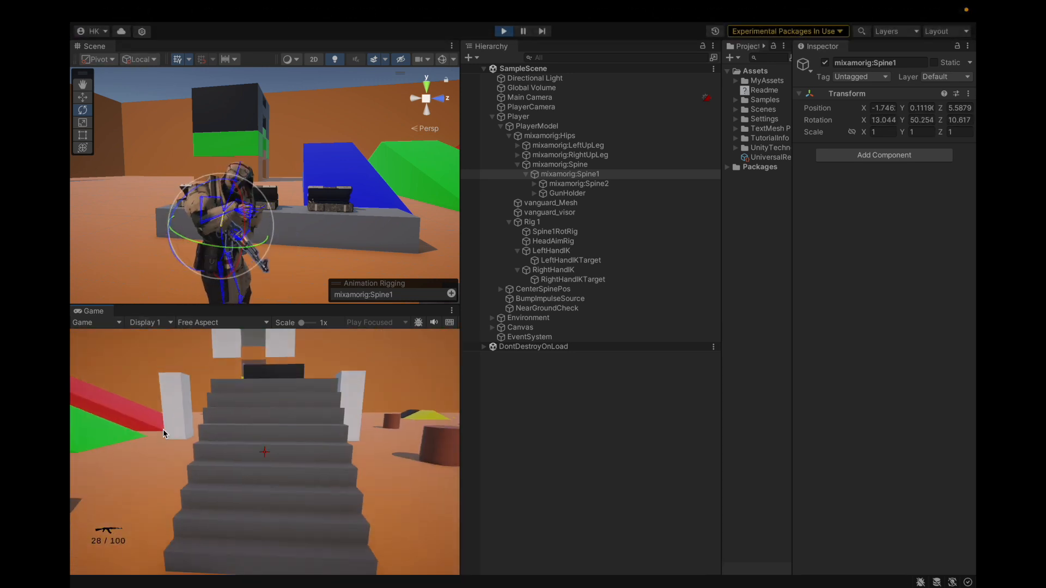
Examine the character's hands and the rifle from several angles in the running scene
{"action": "left_click", "coordinate": [556, 430]}
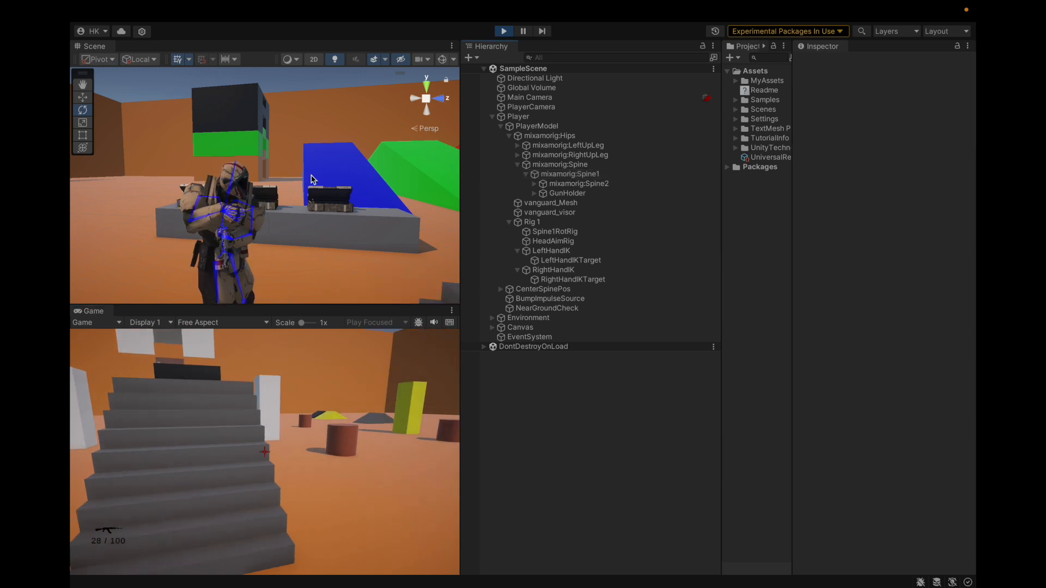
{"action": "scroll", "coordinate": [309, 196], "scroll_direction": "down", "scroll_amount": 4}
{"action": "left_click_drag", "start_coordinate": [309, 197], "coordinate": [421, 243], "text": "alt"}
{"action": "scroll", "coordinate": [277, 235], "scroll_direction": "up", "scroll_amount": 3}
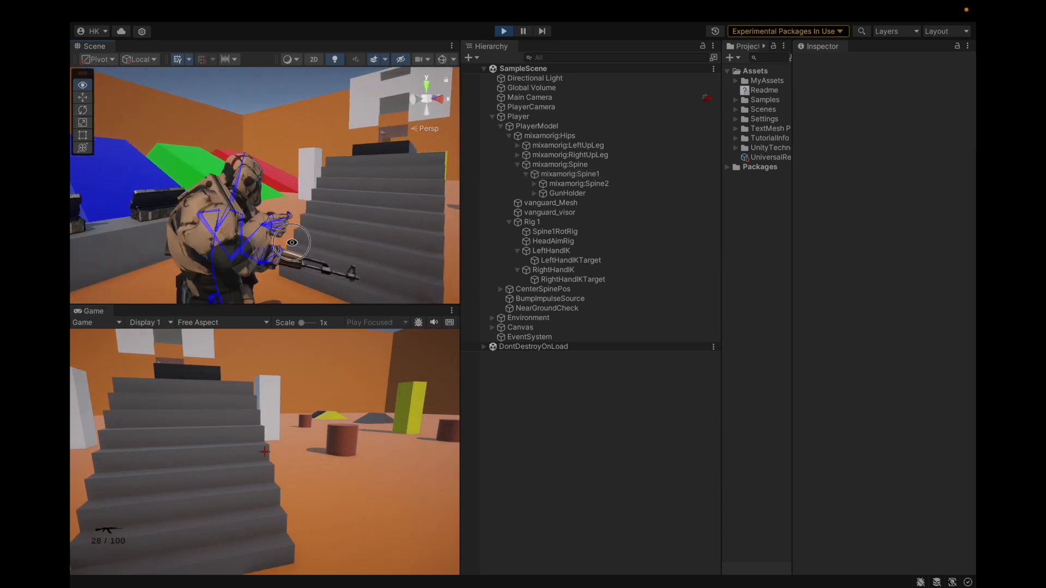
{"action": "left_click_drag", "start_coordinate": [278, 236], "coordinate": [259, 220], "text": "alt"}
{"action": "scroll", "coordinate": [259, 220], "scroll_direction": "down", "scroll_amount": 1}
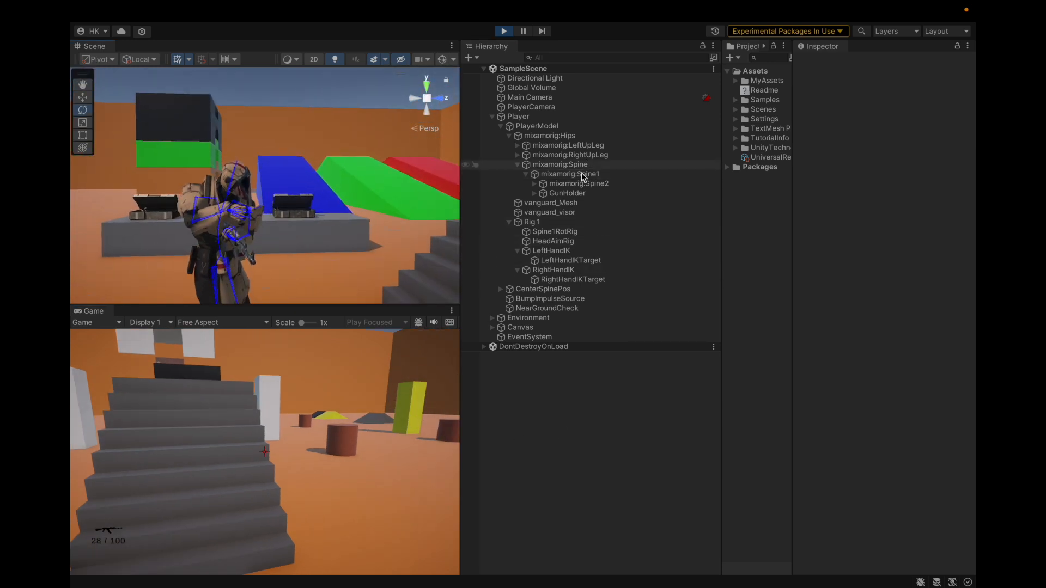
Inspect the objects nested under GunHolder, including GunSway, in the running scene
{"action": "left_click", "coordinate": [569, 194]}
{"action": "key", "text": "Right"}
{"action": "key", "text": "Down"}
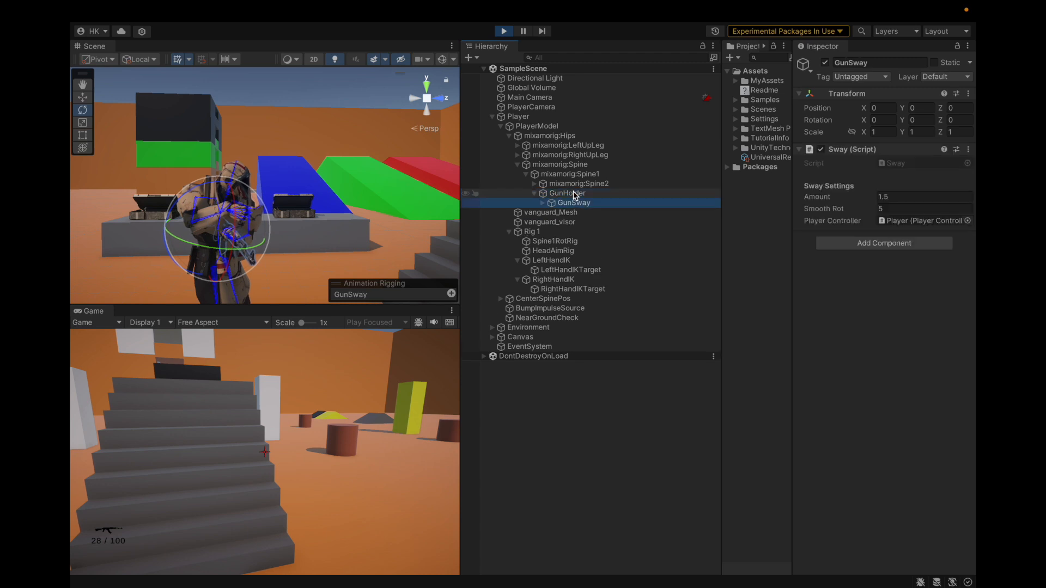
{"action": "key", "text": "Right"}
{"action": "key", "text": "Down"}
{"action": "key", "text": "Left"}
{"action": "key", "text": "Left"}
{"action": "key", "text": "Left"}
{"action": "key", "text": "Left"}
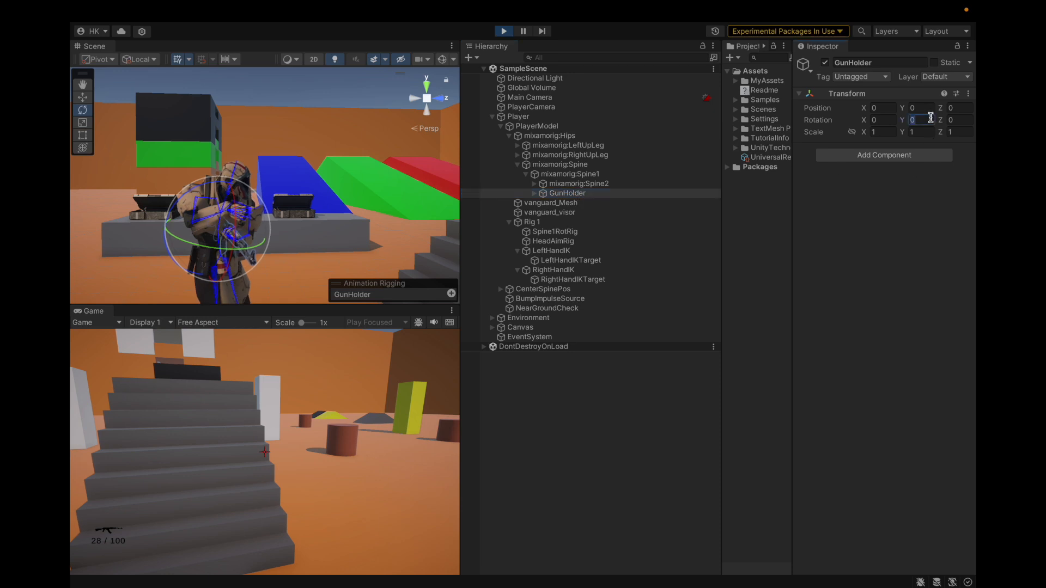
Try GunHolder Y rotations of 45, -45 and -50 in Play mode to align the rifle with the body
{"action": "type", "text": "45"}
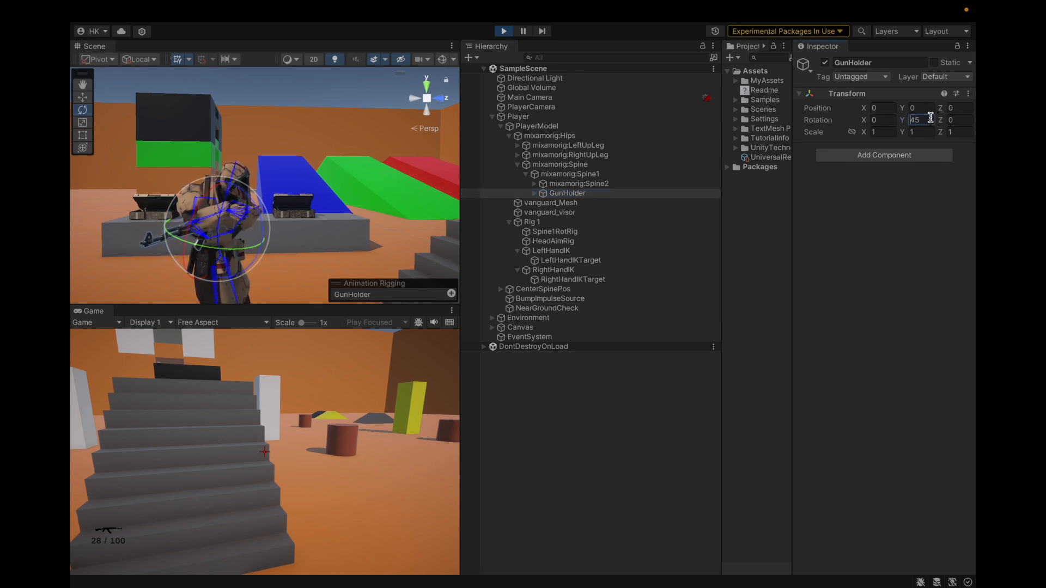
{"action": "type", "text": "-"}
{"action": "left_click_drag", "start_coordinate": [373, 230], "coordinate": [322, 232], "text": "alt"}
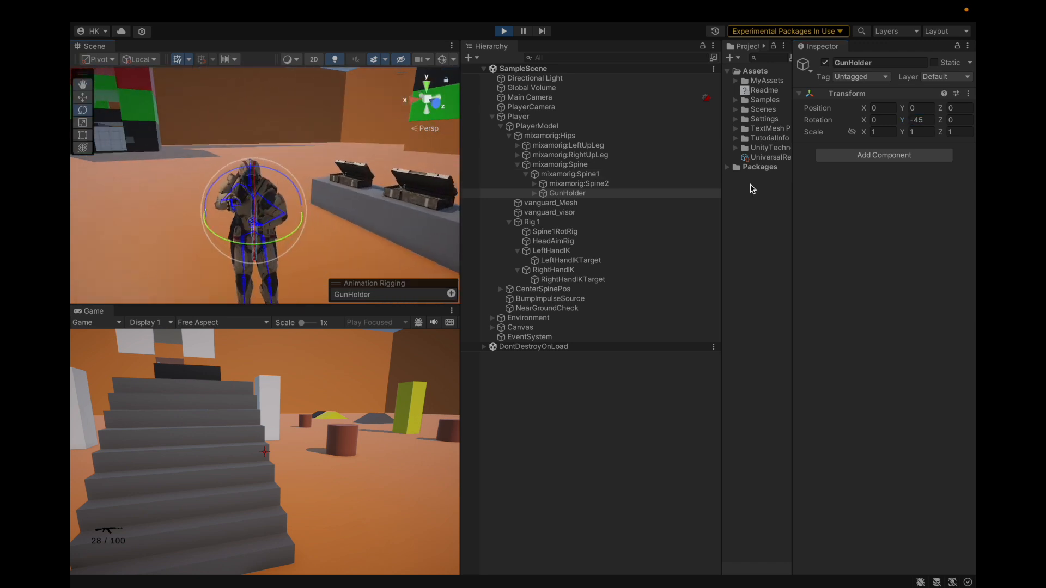
{"action": "left_click", "coordinate": [925, 119]}
{"action": "type", "text": "-50"}
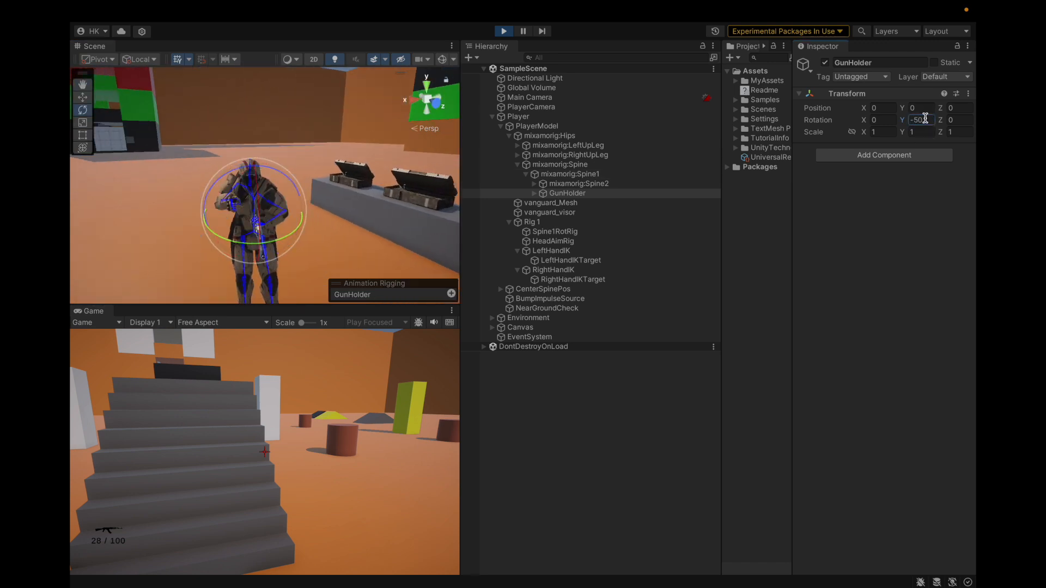
Compare the Multi-Rotation Constraint settings of Spine1RotRig and HeadAimRig, and check their source object CenterSpinePos
{"action": "left_click", "coordinate": [550, 290]}
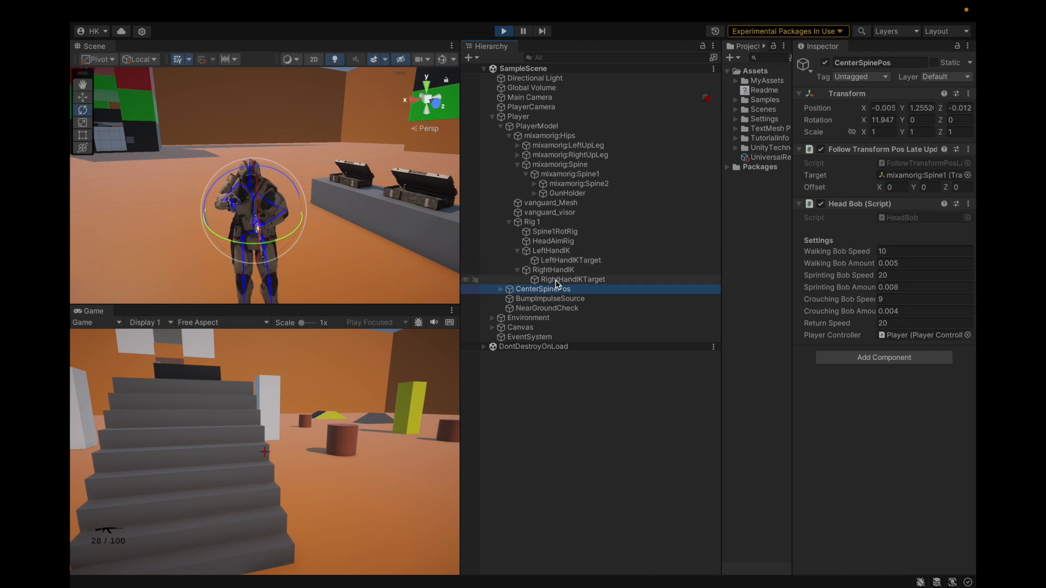
{"action": "left_click", "coordinate": [552, 241]}
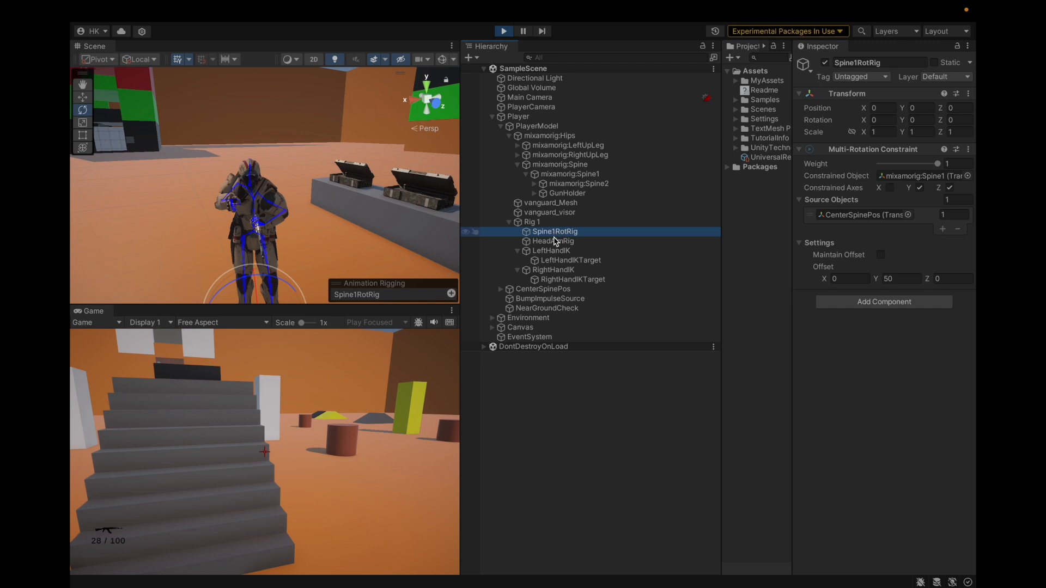
{"action": "left_click", "coordinate": [554, 233]}
{"action": "left_click", "coordinate": [556, 240]}
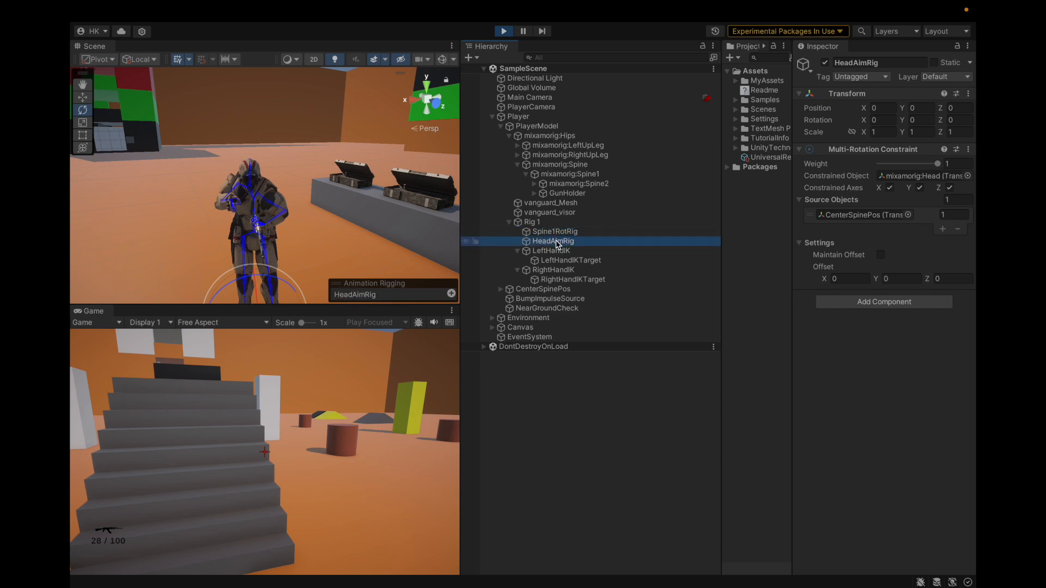
{"action": "left_click", "coordinate": [559, 233]}
{"action": "left_click", "coordinate": [560, 238]}
{"action": "left_click", "coordinate": [561, 234]}
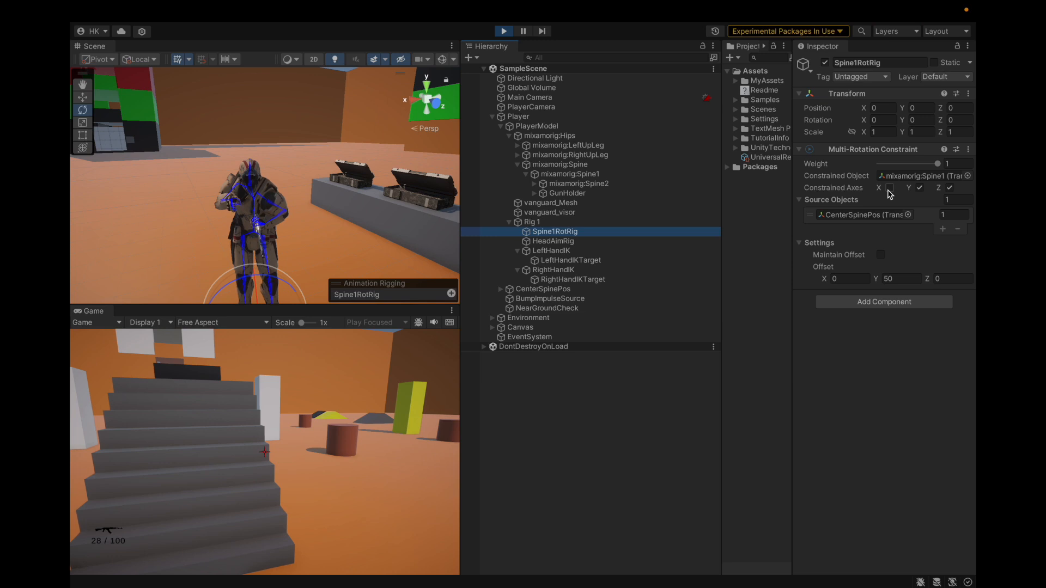
Enable the X constrained axis on Spine1RotRig outside Play mode and test the character's aiming in a short play run
{"action": "key", "text": "ctrl+p"}
{"action": "key", "text": "ctrl+p"}
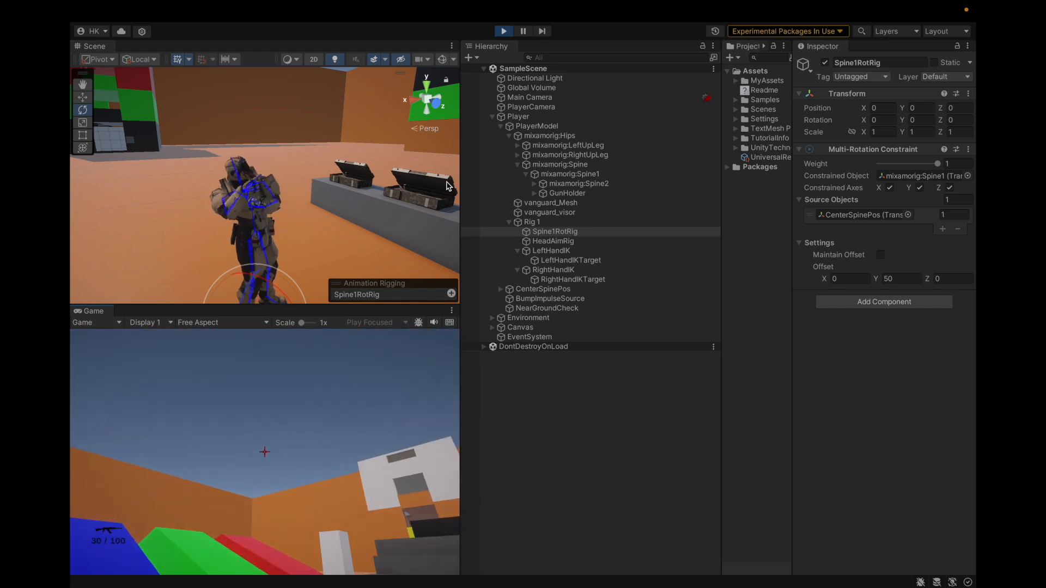
{"action": "key", "text": "ctrl+p"}
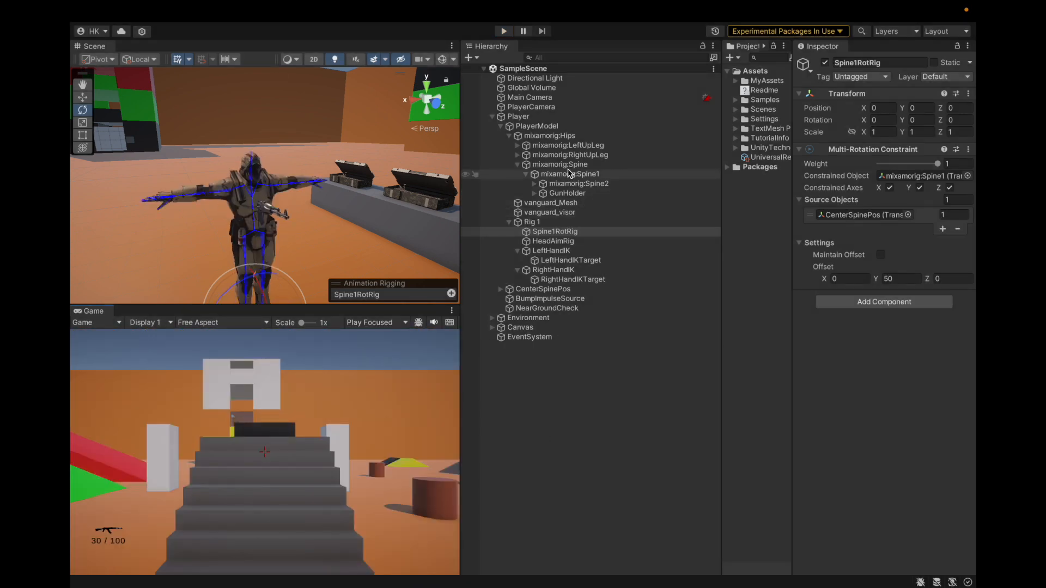
Set GunHolder's Y rotation to -50 outside Play mode
{"action": "left_click", "coordinate": [566, 193]}
{"action": "left_click", "coordinate": [920, 120]}
{"action": "type", "text": "-50"}
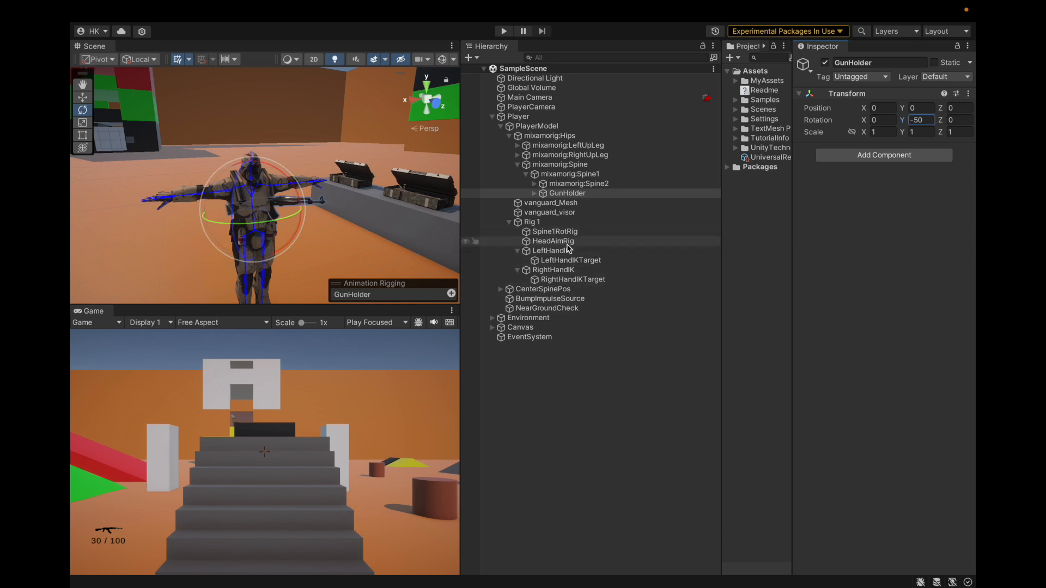
Collapse LeftHandIK and RightHandIK in the hierarchy and review the components of CenterSpinePos and Spine1RotRig
{"action": "left_click", "coordinate": [543, 291]}
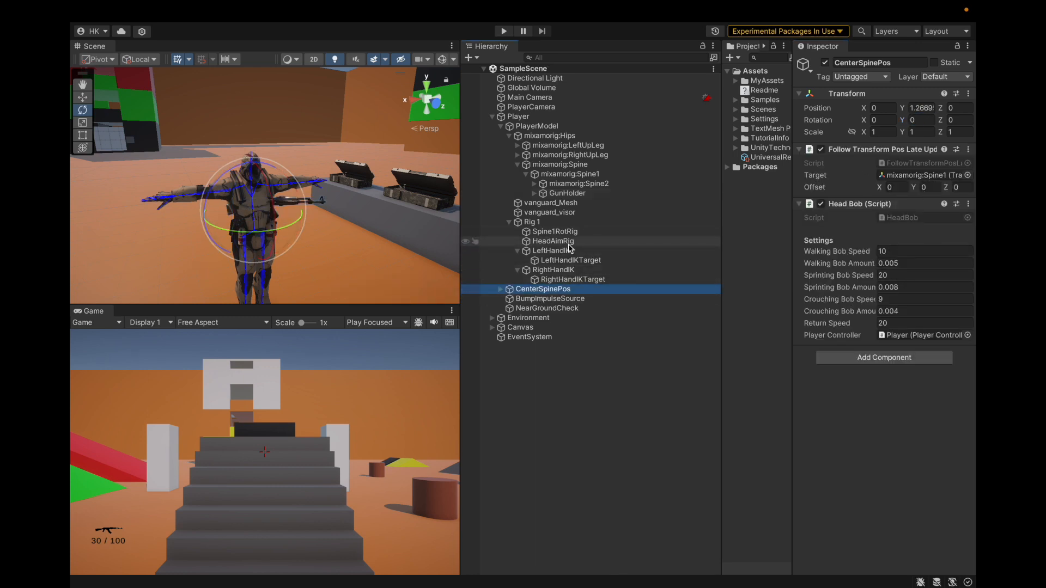
{"action": "left_click", "coordinate": [506, 252]}
{"action": "left_click", "coordinate": [518, 251]}
{"action": "left_click", "coordinate": [518, 261]}
{"action": "left_click", "coordinate": [564, 231]}
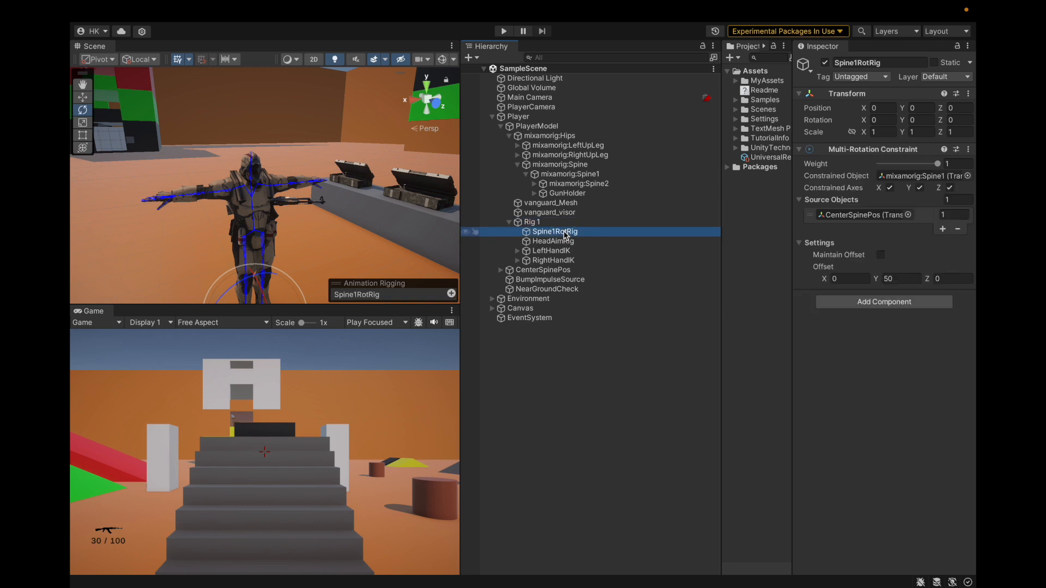
Run the scene and examine GunHolder's rifle alignment with the character's hands up close
{"action": "left_click", "coordinate": [503, 31]}
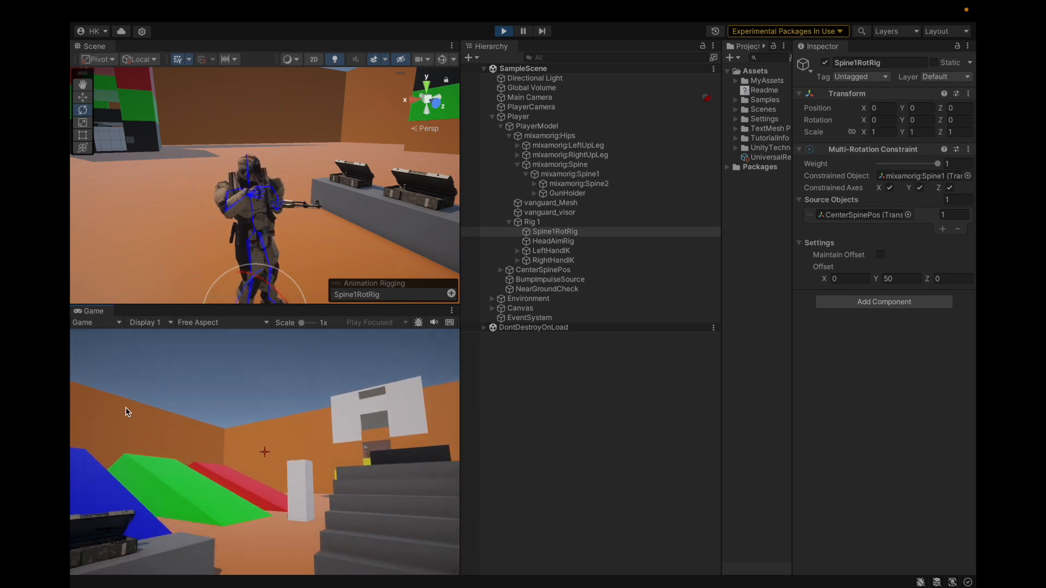
{"action": "left_click", "coordinate": [530, 368]}
{"action": "left_click", "coordinate": [555, 195]}
{"action": "left_click_drag", "start_coordinate": [120, 217], "coordinate": [381, 239], "text": "alt"}
{"action": "scroll", "coordinate": [211, 245], "scroll_direction": "up", "scroll_amount": 5}
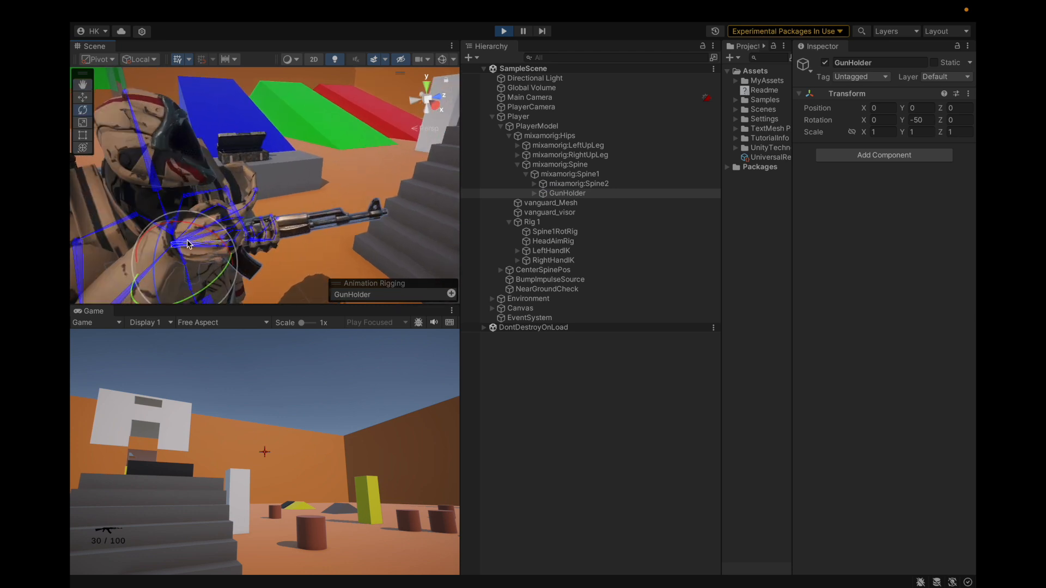
Try assigning RightHandIKTarget as the Target of RightHandIK's Two Bone IK Constraint while still in Play mode
{"action": "left_click_drag", "start_coordinate": [211, 246], "coordinate": [240, 251], "text": "alt"}
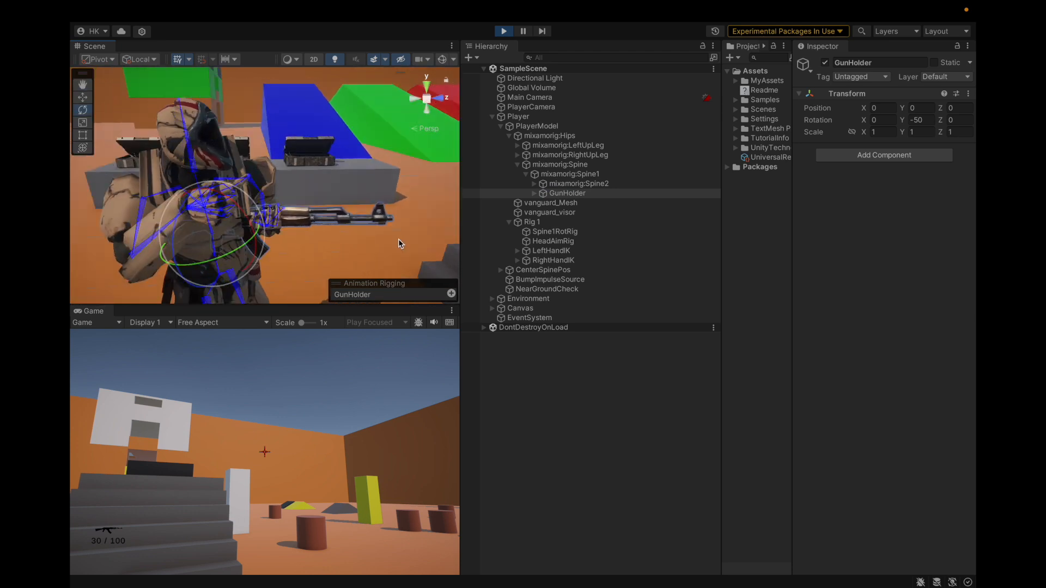
{"action": "left_click", "coordinate": [556, 251]}
{"action": "left_click", "coordinate": [553, 259]}
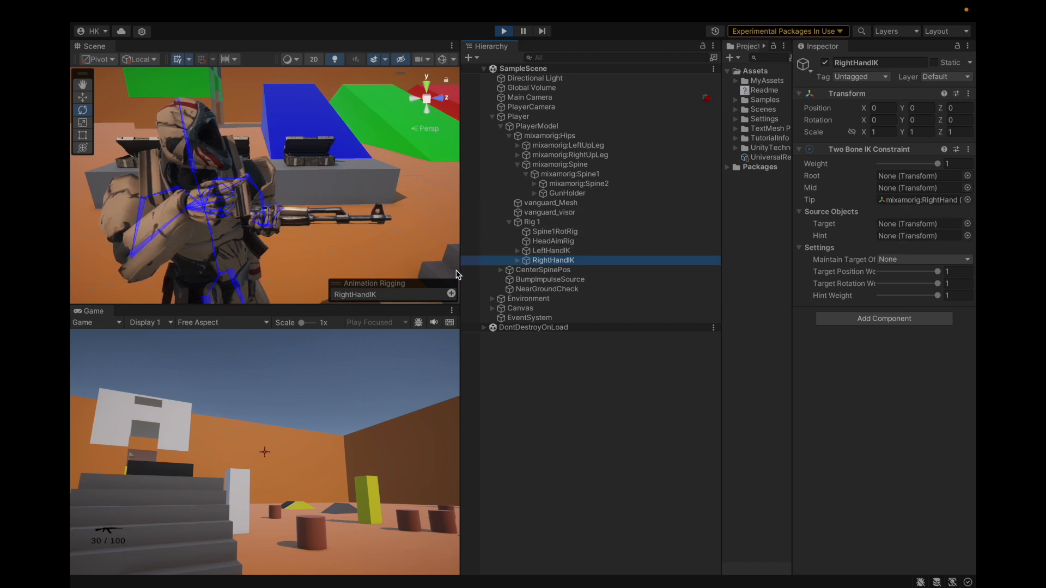
{"action": "left_click", "coordinate": [517, 261]}
{"action": "left_click_drag", "start_coordinate": [561, 271], "coordinate": [899, 228]}
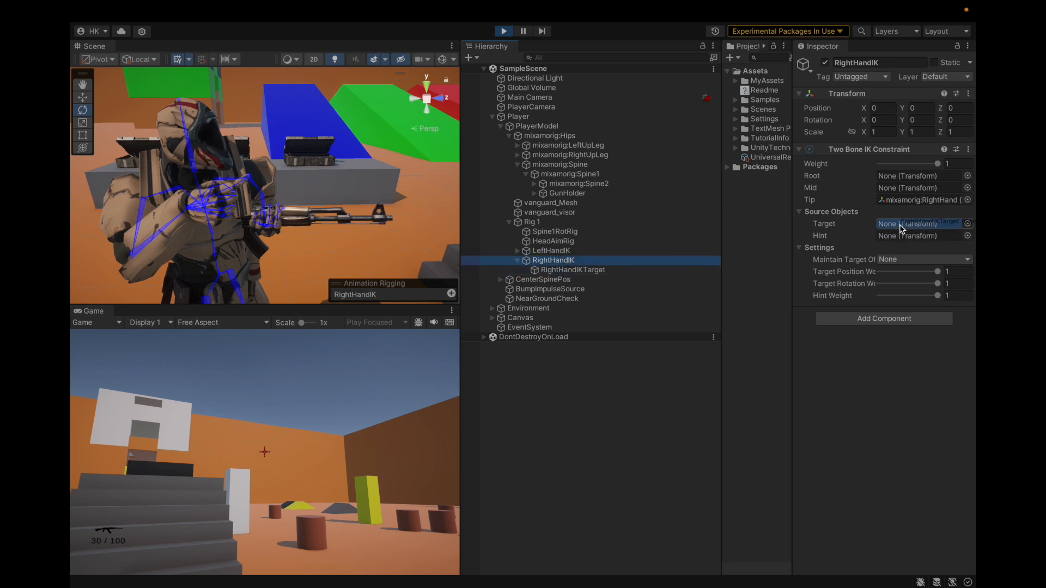
Try moving RightHandIKTransform under AK47Weapon forward along its local Z axis to about 0.466 during Play mode
{"action": "left_click", "coordinate": [555, 271]}
{"action": "left_click_drag", "start_coordinate": [253, 230], "coordinate": [318, 260]}
{"action": "left_click", "coordinate": [896, 176]}
{"action": "left_click", "coordinate": [612, 279]}
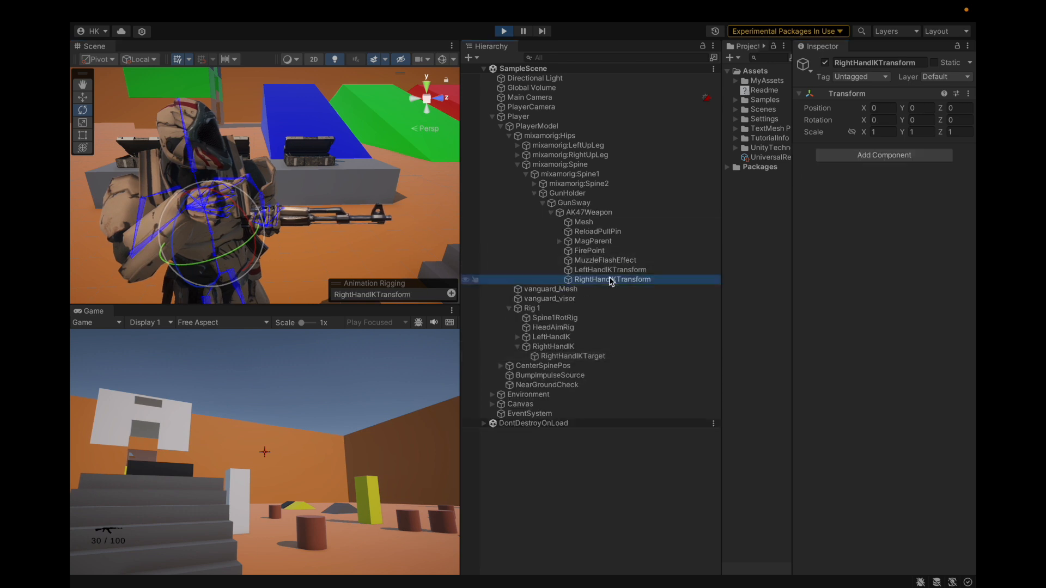
{"action": "left_click", "coordinate": [85, 97]}
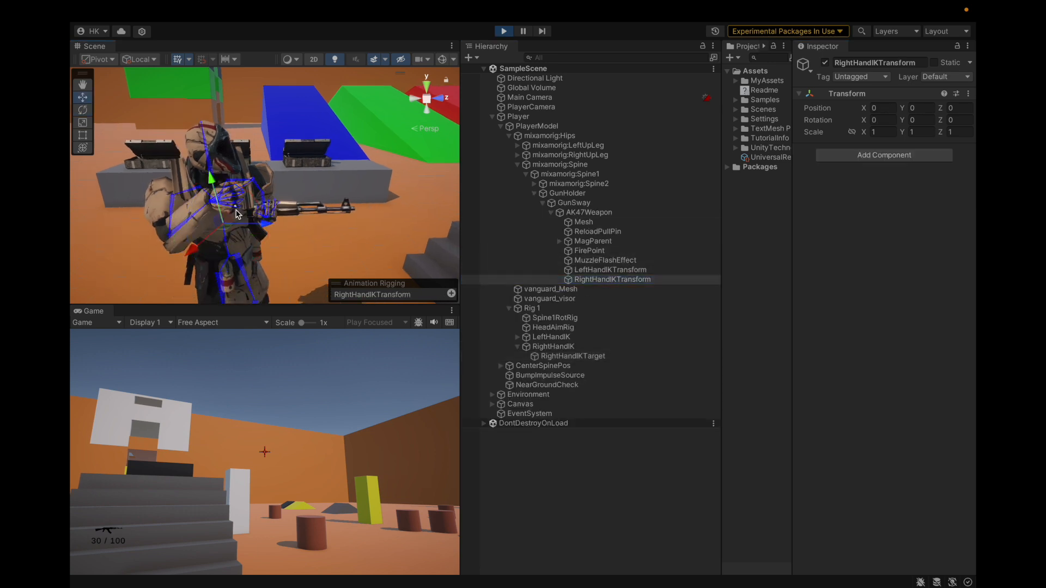
{"action": "left_click_drag", "start_coordinate": [322, 231], "coordinate": [358, 234]}
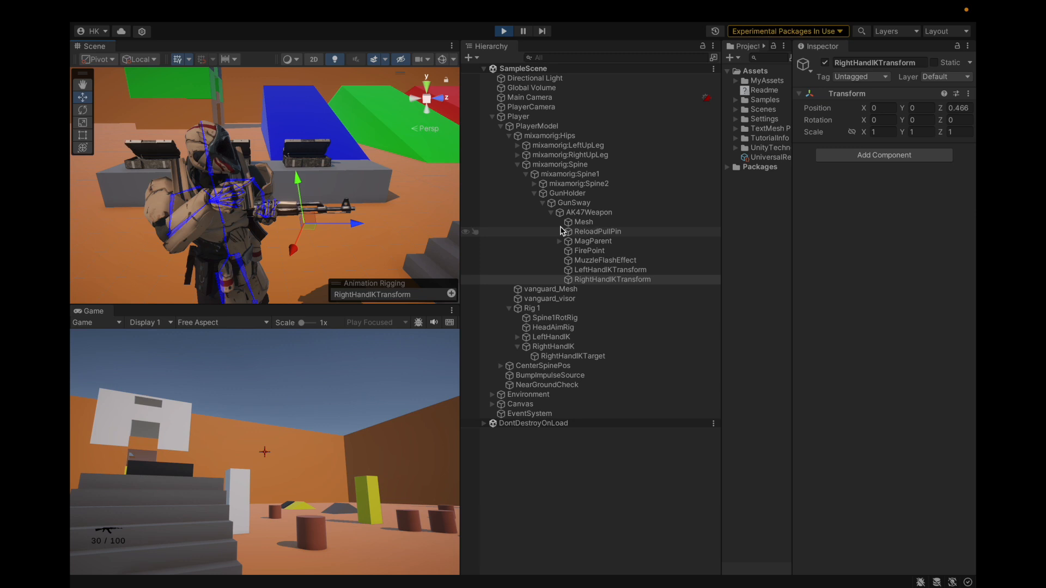
Exit Play mode, assign RightHandIKTarget as the Target of RightHandIK's Two Bone IK Constraint, and save the scene
{"action": "left_click", "coordinate": [551, 347]}
{"action": "key", "text": "ctrl+p"}
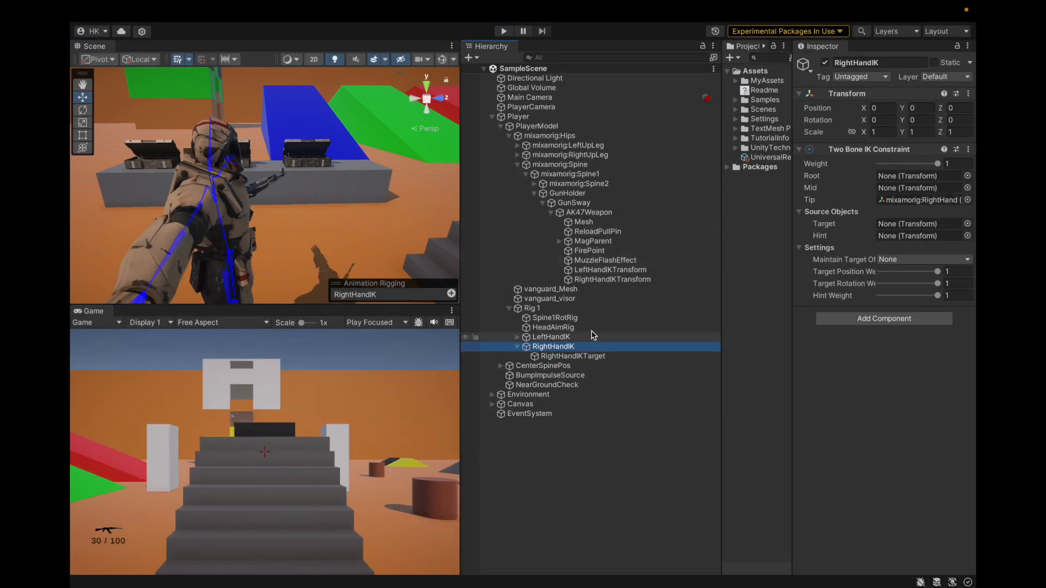
{"action": "left_click_drag", "start_coordinate": [573, 356], "coordinate": [899, 228]}
{"action": "key", "text": "ctrl+s"}
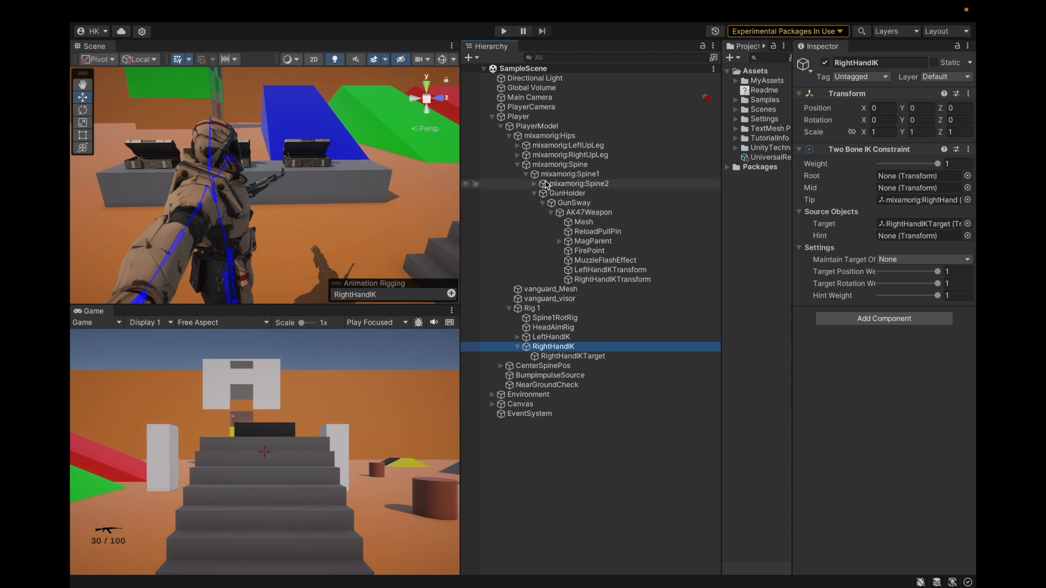
Assign mixamorig:RightForeArm as Mid and mixamorig:RightArm as Root of RightHandIK's Two Bone IK Constraint, and save the scene
{"action": "left_click", "coordinate": [888, 200]}
{"action": "left_click_drag", "start_coordinate": [610, 232], "coordinate": [880, 193]}
{"action": "left_click_drag", "start_coordinate": [599, 222], "coordinate": [893, 176]}
{"action": "key", "text": "super+s"}
Collapse mixamorig:Spine2 in the hierarchy and review the bone and target assignments on RightHandIK
{"action": "left_click", "coordinate": [565, 166]}
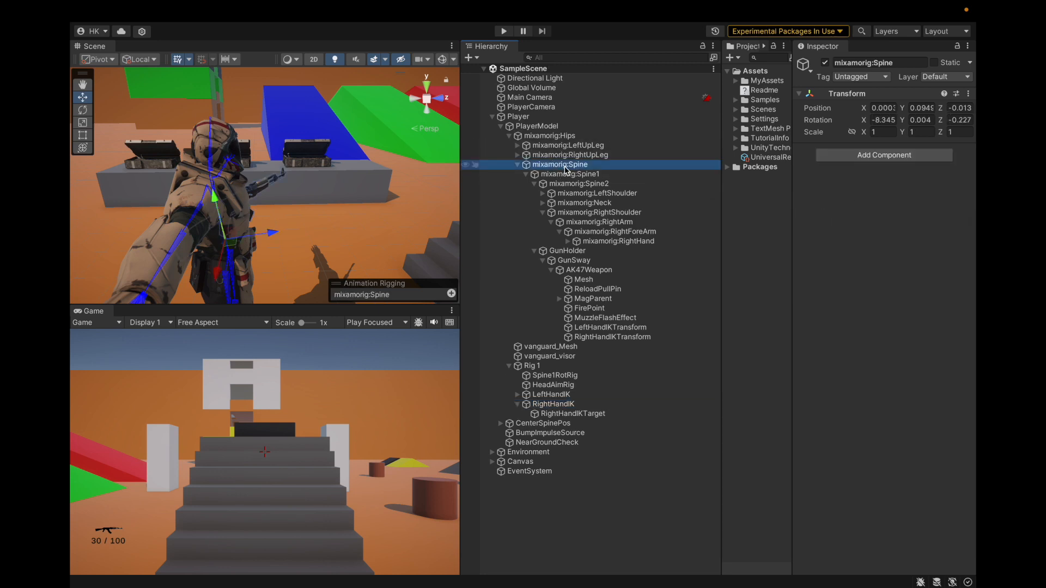
{"action": "key", "text": "Down"}
{"action": "key", "text": "Down"}
{"action": "key", "text": "Left"}
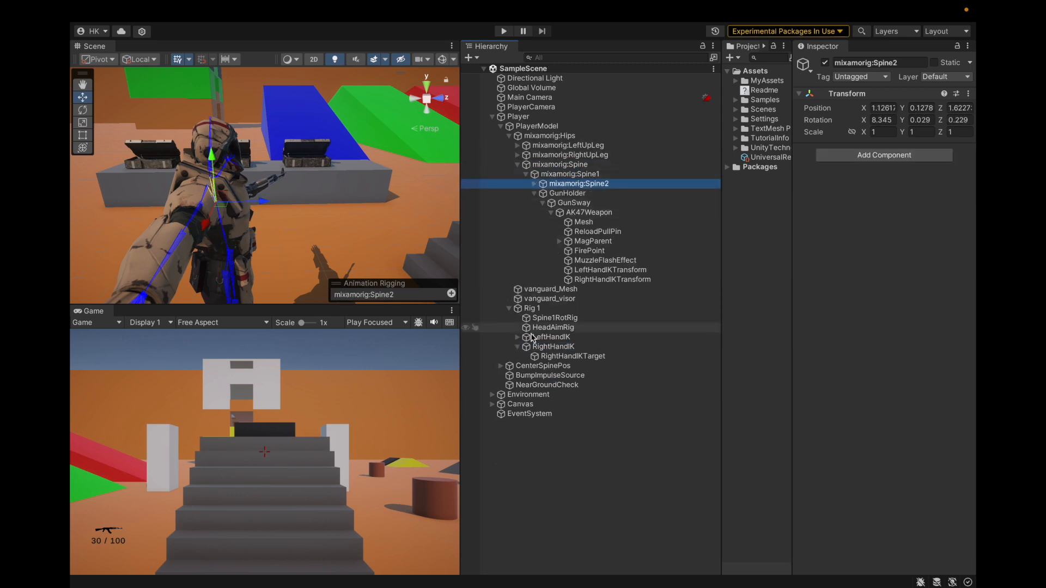
{"action": "left_click", "coordinate": [642, 347]}
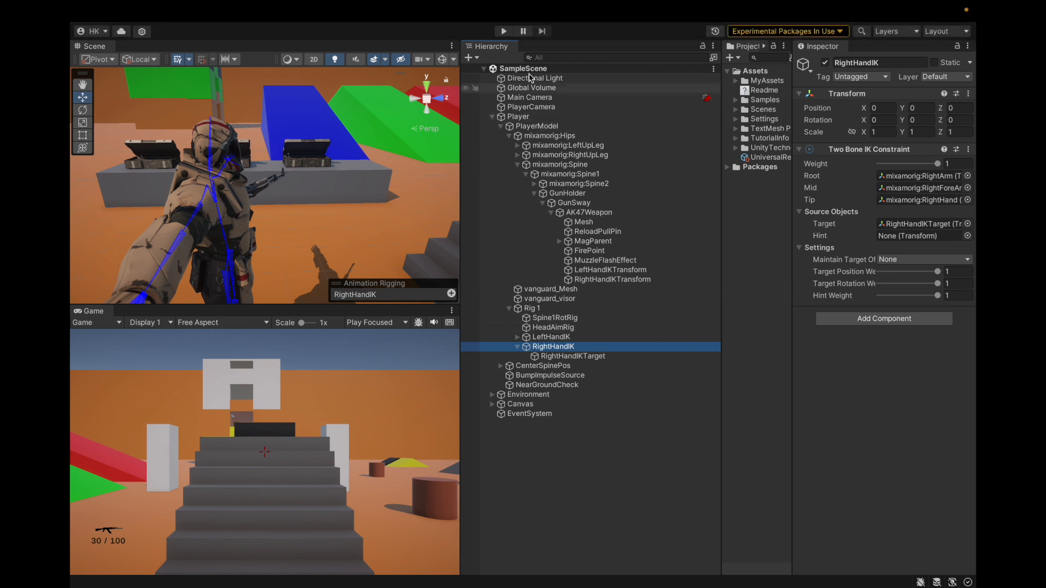
Run the scene and move GunHolder to about X -0.122, Y 0.263, Z 0.308
{"action": "left_click", "coordinate": [504, 31]}
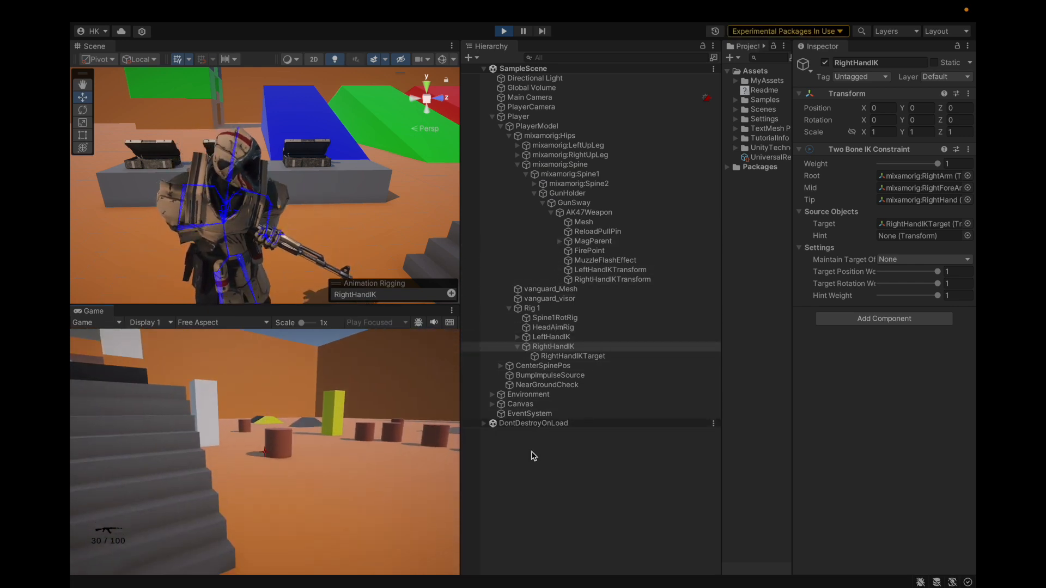
{"action": "left_click", "coordinate": [531, 432]}
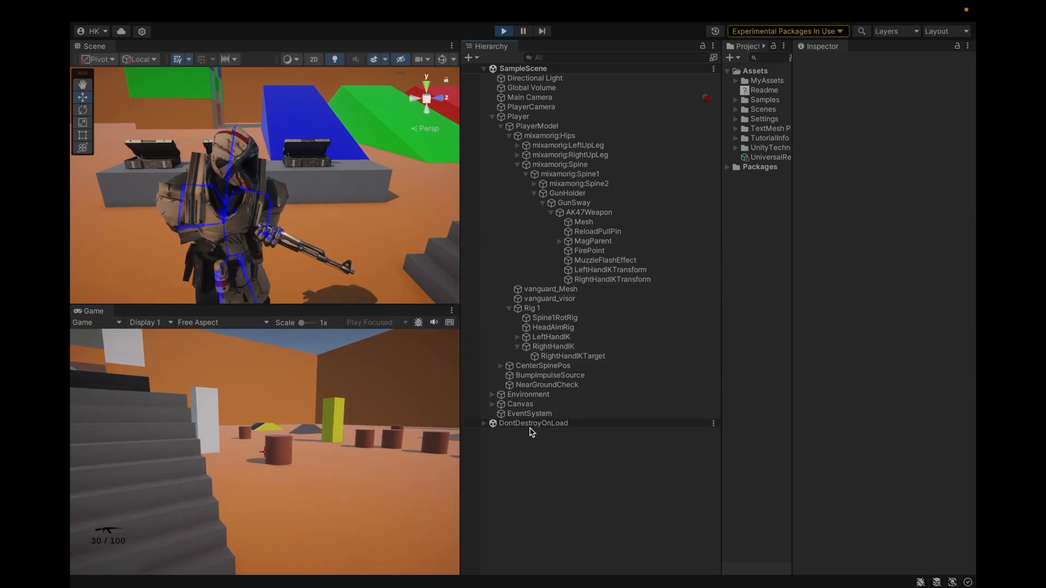
{"action": "left_click", "coordinate": [567, 193]}
{"action": "scroll", "coordinate": [295, 210], "scroll_direction": "down", "scroll_amount": 5}
{"action": "left_click_drag", "start_coordinate": [283, 215], "coordinate": [588, 191], "text": "alt"}
{"action": "scroll", "coordinate": [301, 224], "scroll_direction": "up", "scroll_amount": 3}
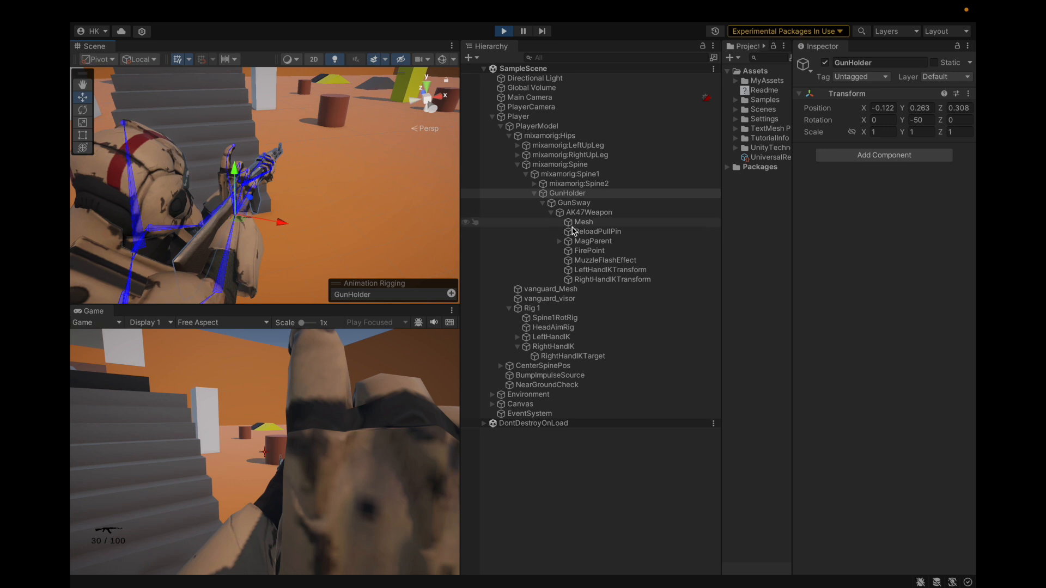
Copy LeftHandIKTransform's Transform component and paste its values onto RightHandIKTransform
{"action": "left_click", "coordinate": [551, 347]}
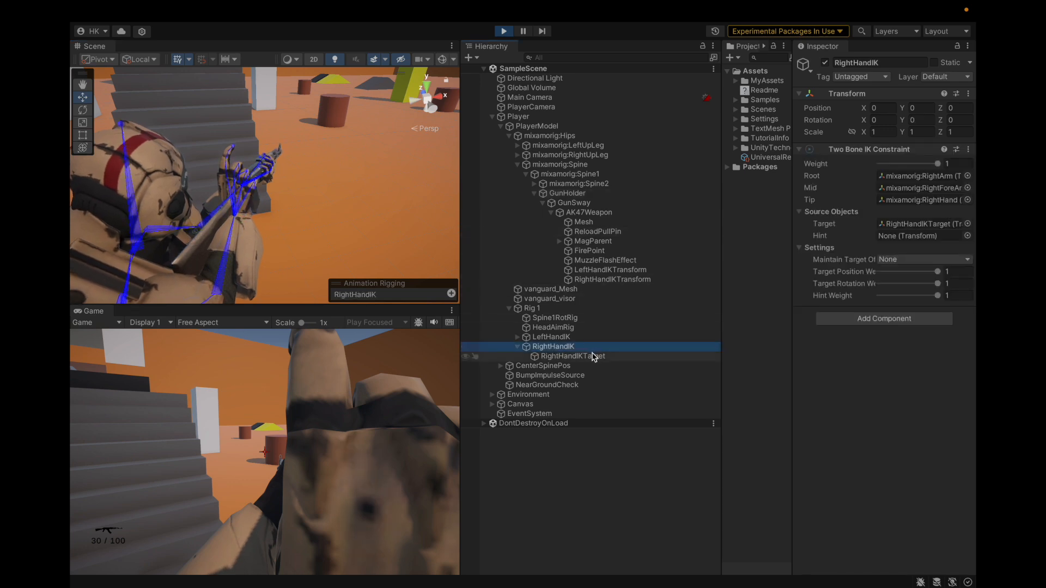
{"action": "left_click", "coordinate": [595, 356]}
{"action": "left_click", "coordinate": [923, 174]}
{"action": "left_click", "coordinate": [631, 270]}
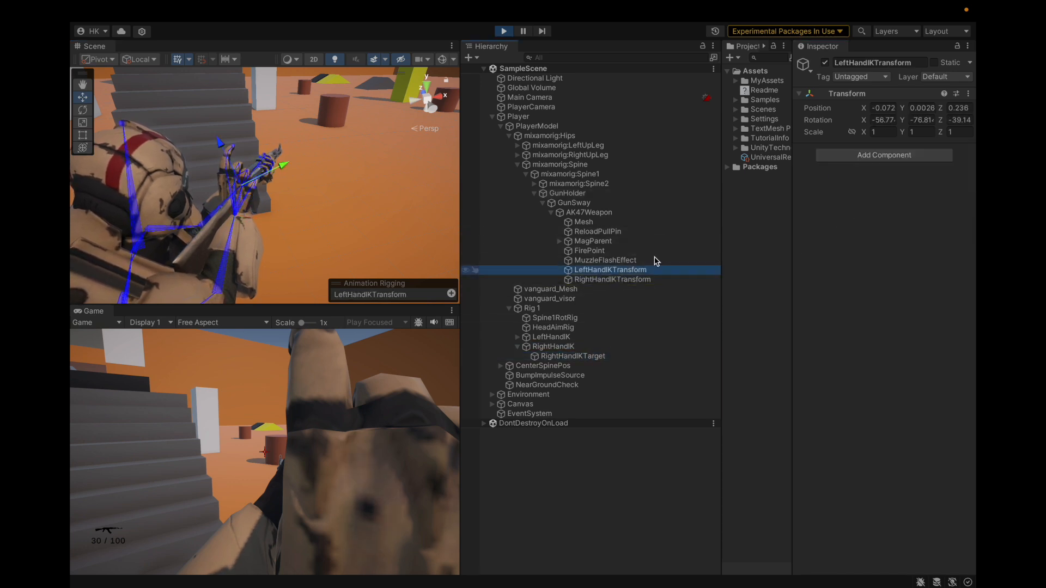
{"action": "left_click", "coordinate": [964, 93]}
{"action": "mouse_move", "coordinate": [915, 201]}
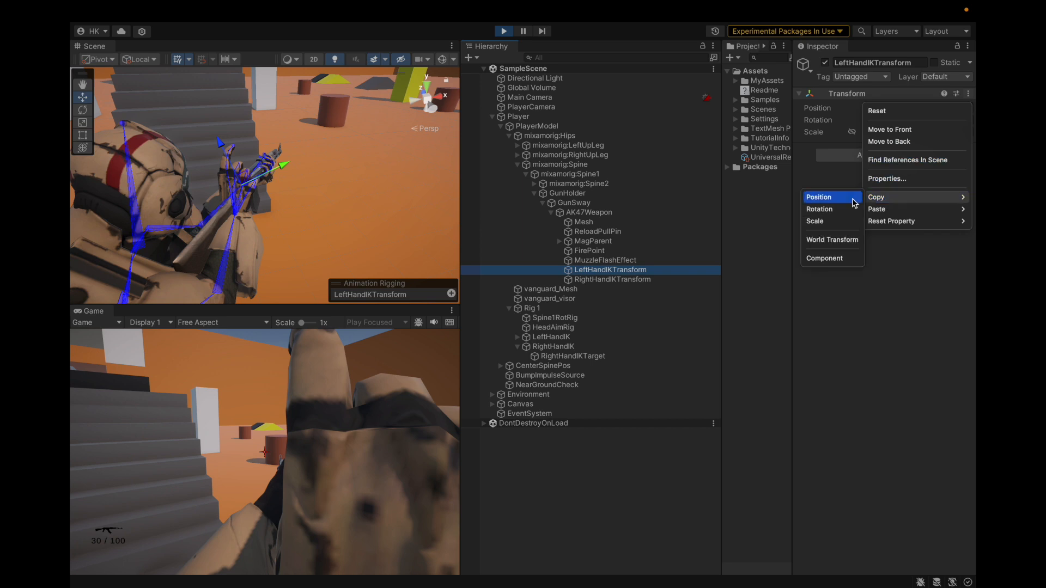
{"action": "left_click", "coordinate": [817, 262]}
{"action": "left_click", "coordinate": [642, 279]}
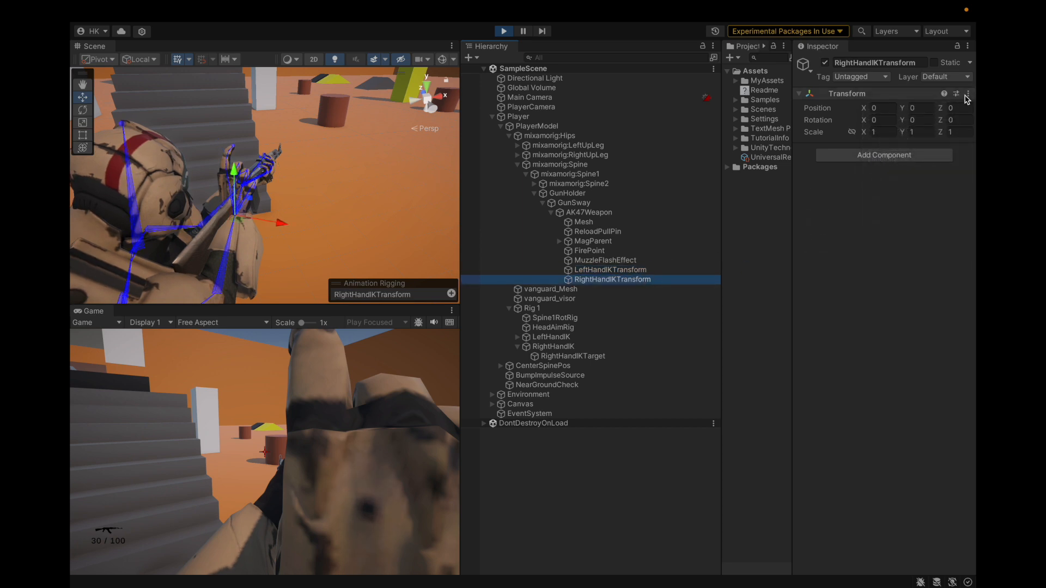
{"action": "left_click", "coordinate": [968, 94]}
{"action": "mouse_move", "coordinate": [893, 209]}
{"action": "left_click", "coordinate": [814, 282]}
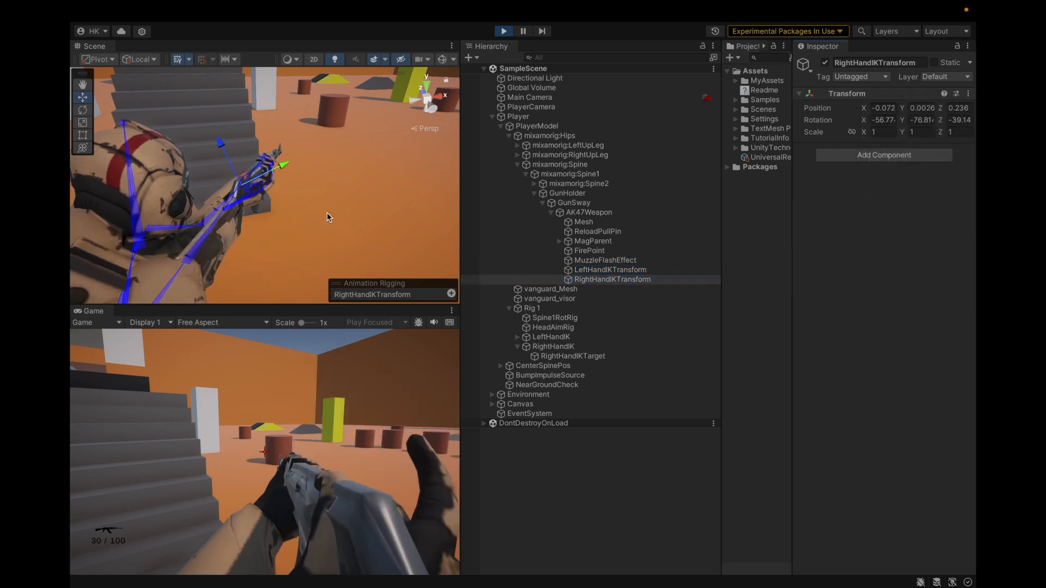
Examine the character's rifle pose from the front, above and over the shoulder, comparing the Player and GunHolder transforms
{"action": "left_click_drag", "start_coordinate": [295, 211], "coordinate": [203, 174], "text": "alt"}
{"action": "left_click_drag", "start_coordinate": [321, 183], "coordinate": [270, 236], "text": "alt"}
{"action": "left_click_drag", "start_coordinate": [147, 250], "coordinate": [72, 243], "text": "alt"}
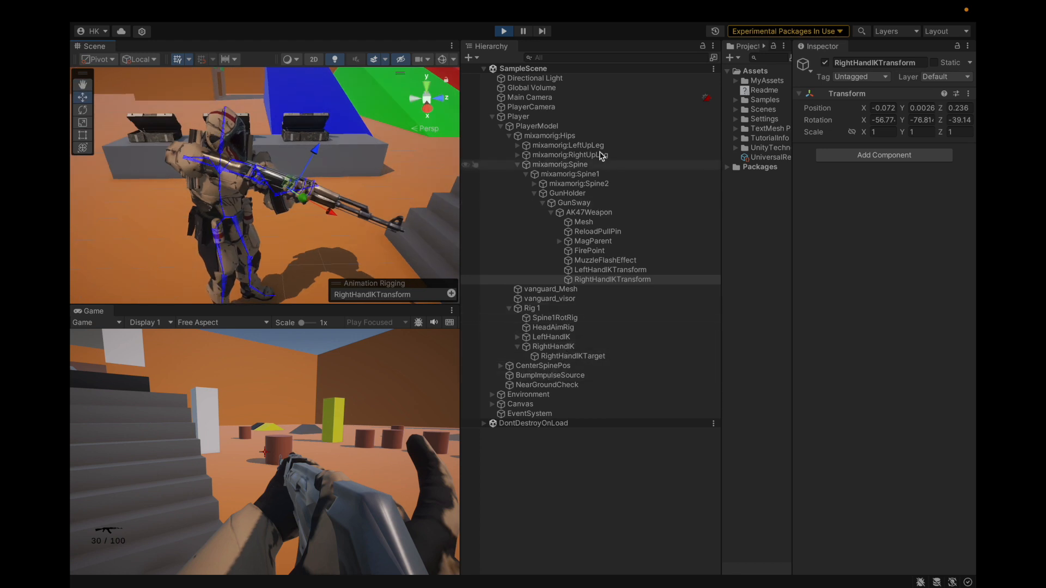
{"action": "left_click", "coordinate": [582, 194]}
{"action": "left_click_drag", "start_coordinate": [235, 217], "coordinate": [267, 236], "text": "alt"}
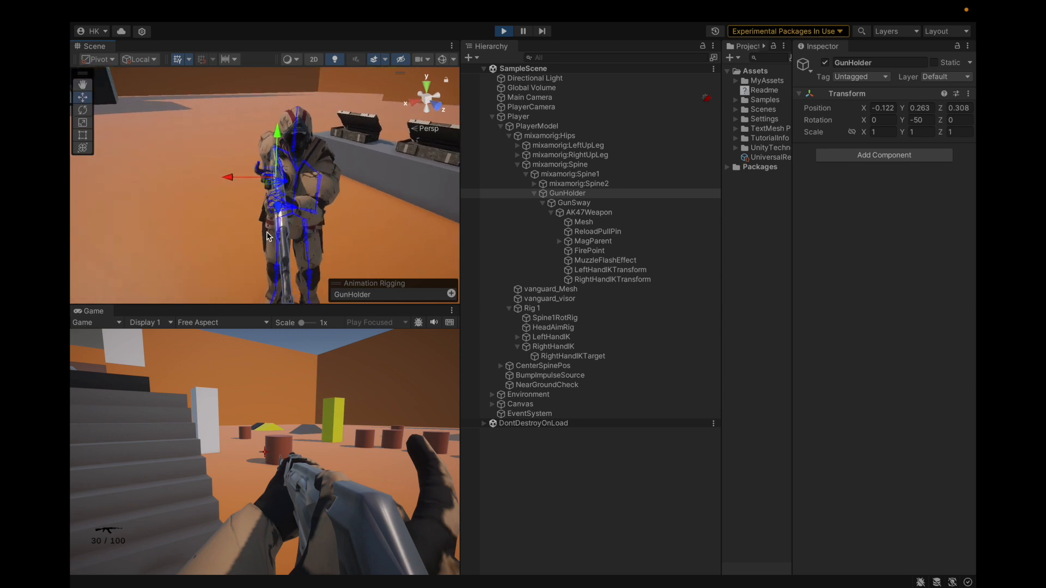
{"action": "left_click", "coordinate": [560, 118], "text": "ctrl"}
{"action": "left_click_drag", "start_coordinate": [275, 195], "coordinate": [186, 42], "text": "alt"}
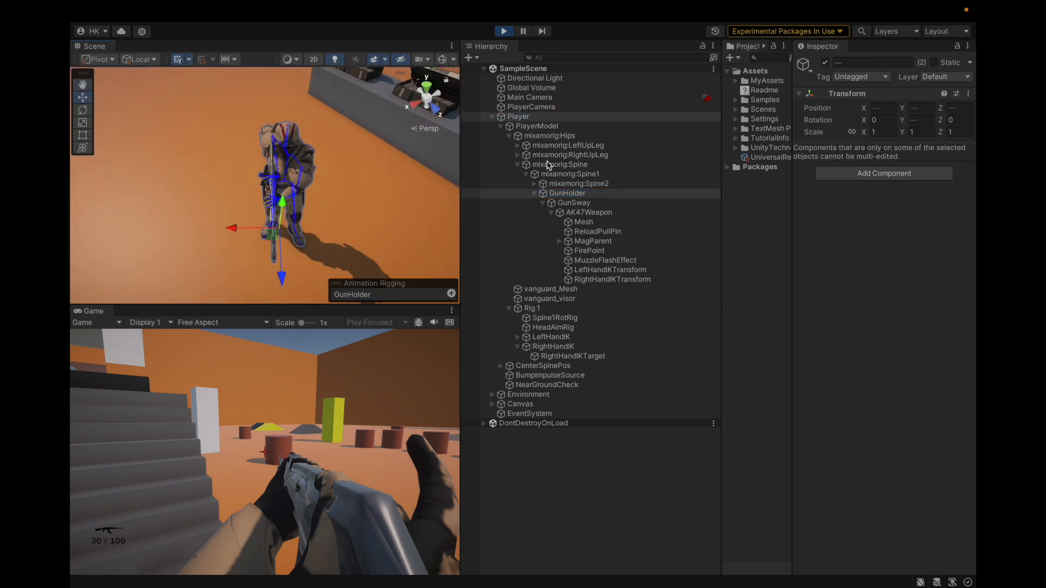
{"action": "left_click", "coordinate": [564, 117]}
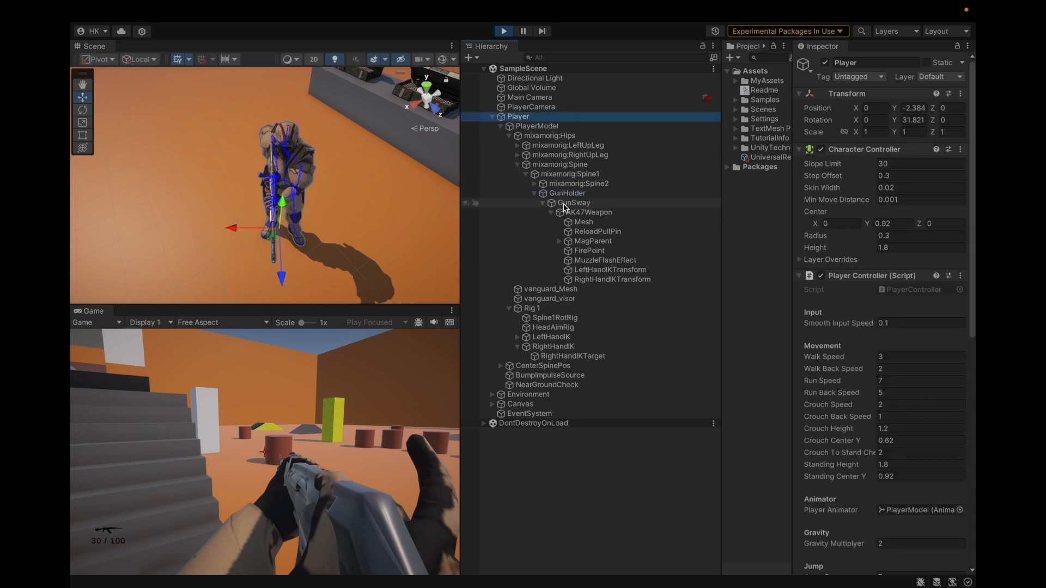
{"action": "left_click", "coordinate": [566, 193]}
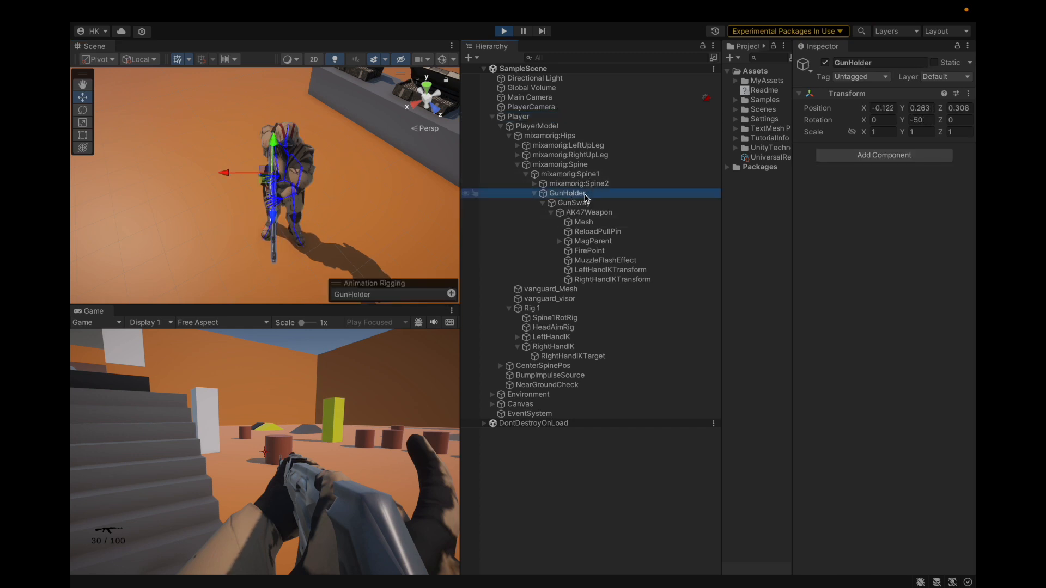
{"action": "scroll", "coordinate": [266, 162], "scroll_direction": "up", "scroll_amount": 8}
{"action": "left_click_drag", "start_coordinate": [267, 163], "coordinate": [576, 102], "text": "alt"}
{"action": "scroll", "coordinate": [263, 274], "scroll_direction": "down", "scroll_amount": 2}
{"action": "left_click_drag", "start_coordinate": [263, 276], "coordinate": [376, 234], "text": "alt"}
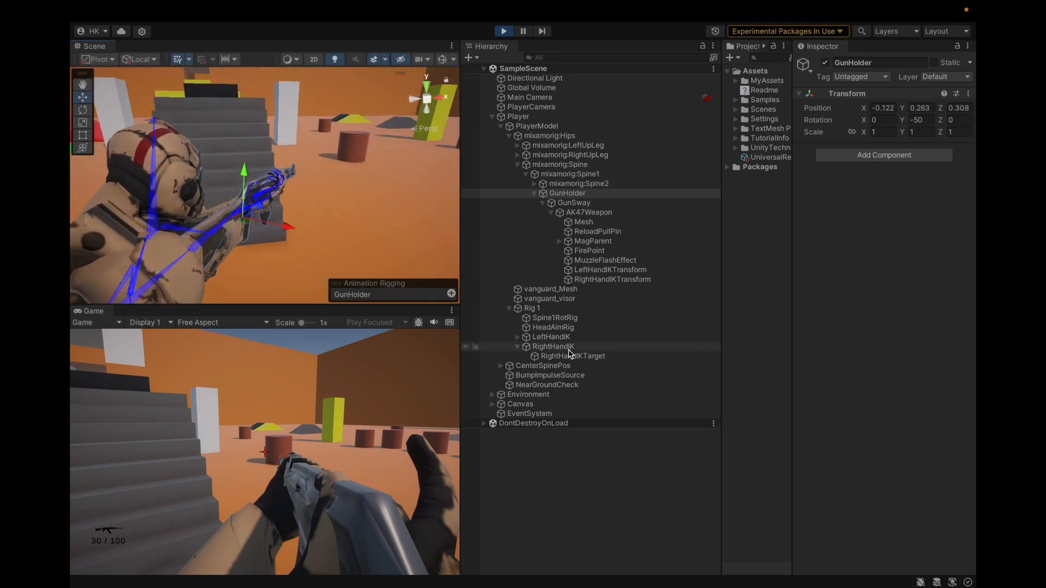
Set the handle orientation to Global and move RightHandIKTransform to about X 0.273, Y -0.075, Z -0.26
{"action": "left_click", "coordinate": [566, 356]}
{"action": "left_click", "coordinate": [572, 279]}
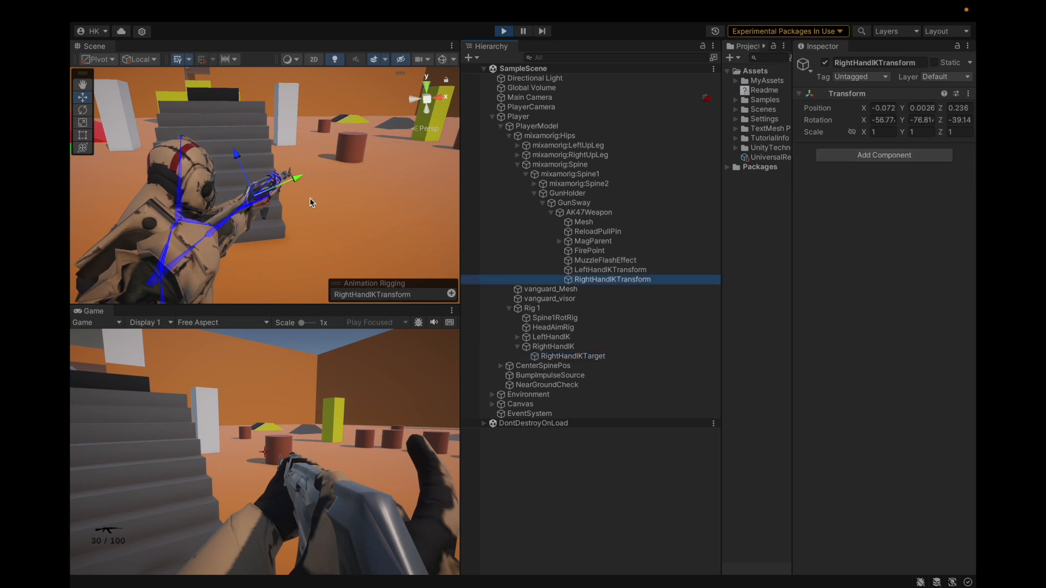
{"action": "left_click", "coordinate": [140, 59]}
{"action": "left_click", "coordinate": [144, 77]}
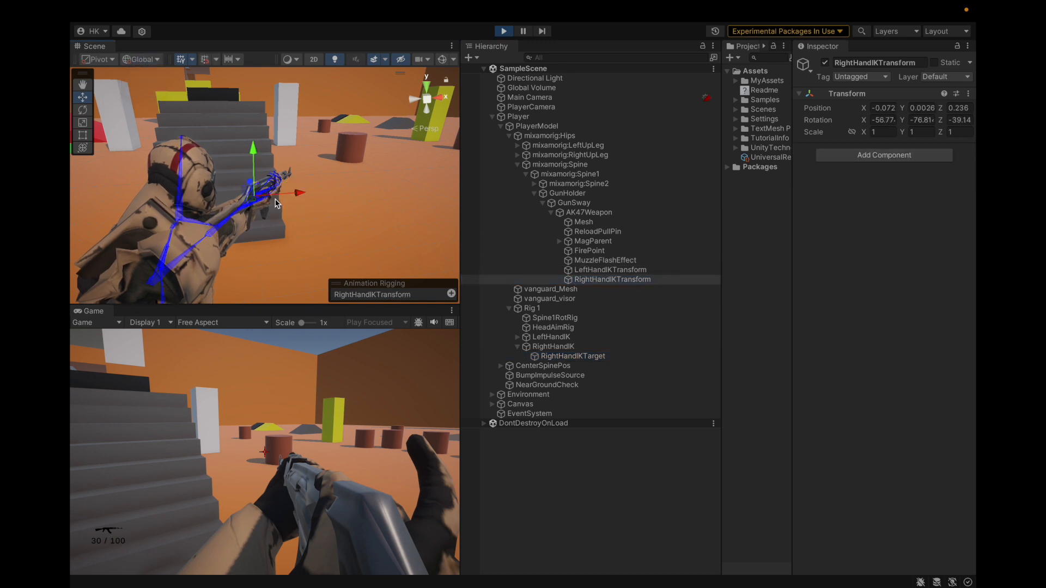
{"action": "left_click_drag", "start_coordinate": [250, 203], "coordinate": [293, 291]}
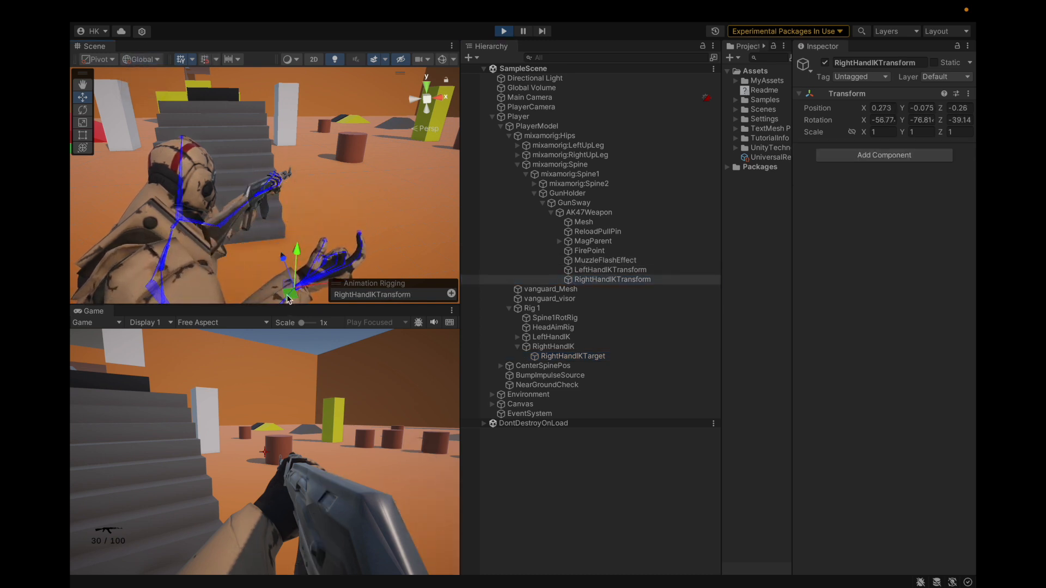
{"action": "left_click_drag", "start_coordinate": [305, 207], "coordinate": [251, 259], "text": "alt"}
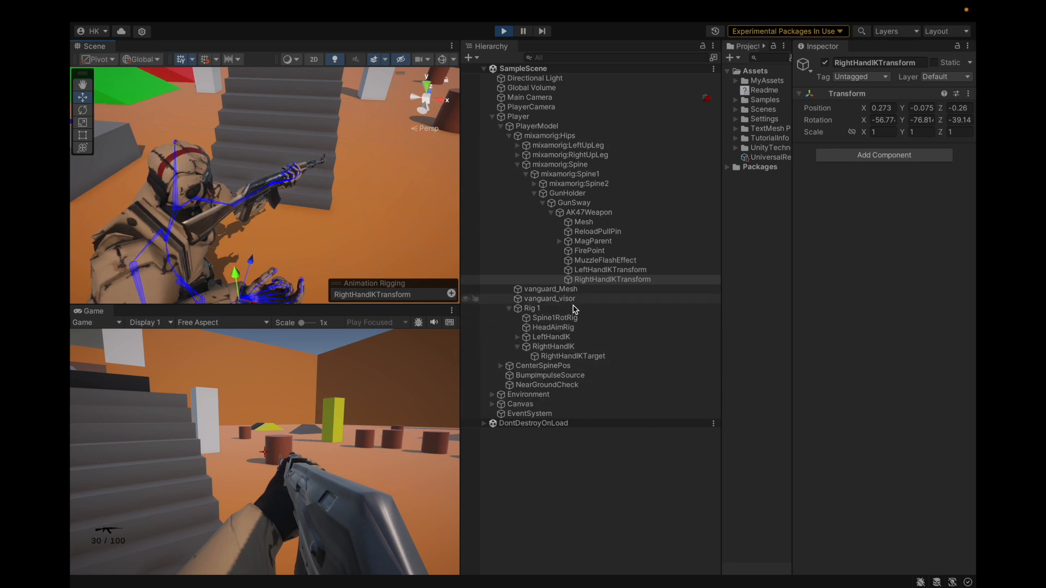
Expand CenterSpinePos to inspect its camera holders and set the handle orientation back to Local
{"action": "left_click", "coordinate": [500, 365]}
{"action": "left_click", "coordinate": [554, 376]}
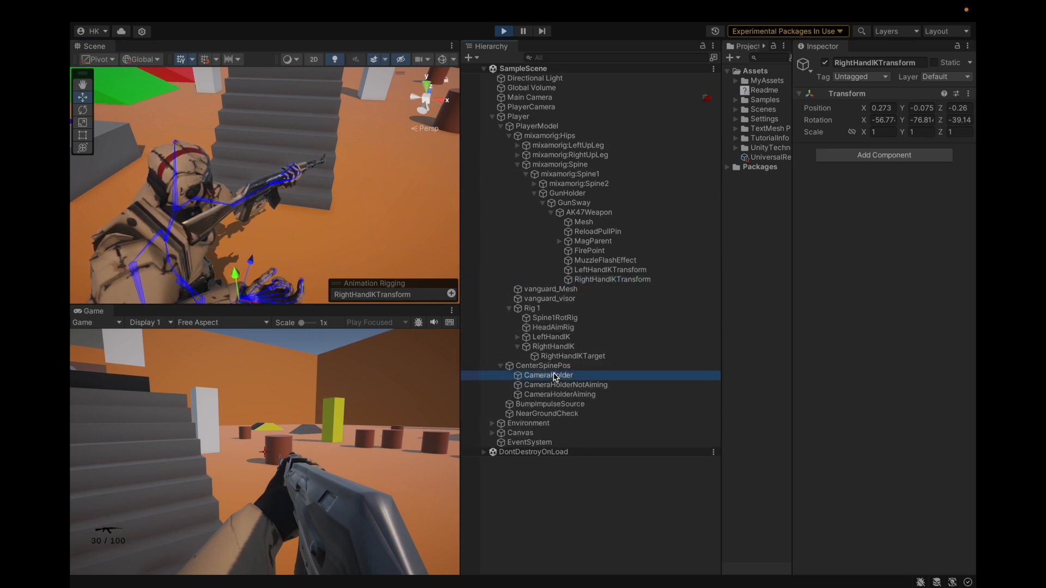
{"action": "left_click", "coordinate": [557, 385]}
{"action": "left_click", "coordinate": [559, 395]}
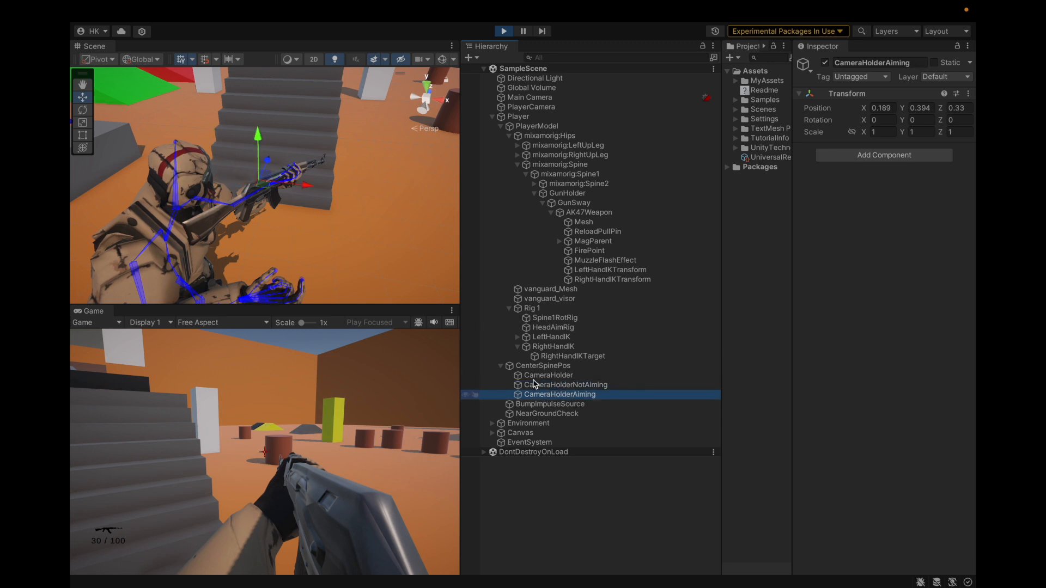
{"action": "left_click", "coordinate": [134, 60]}
{"action": "left_click", "coordinate": [136, 88]}
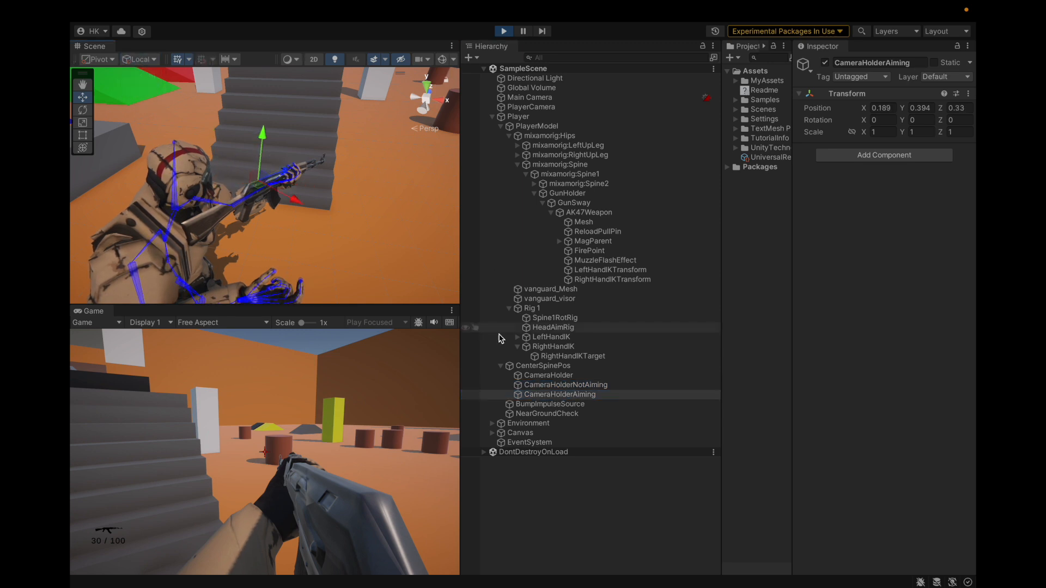
Compare the Transform values of CameraHolderNotAiming and CameraHolderAiming under CenterSpinePos
{"action": "left_click", "coordinate": [570, 386]}
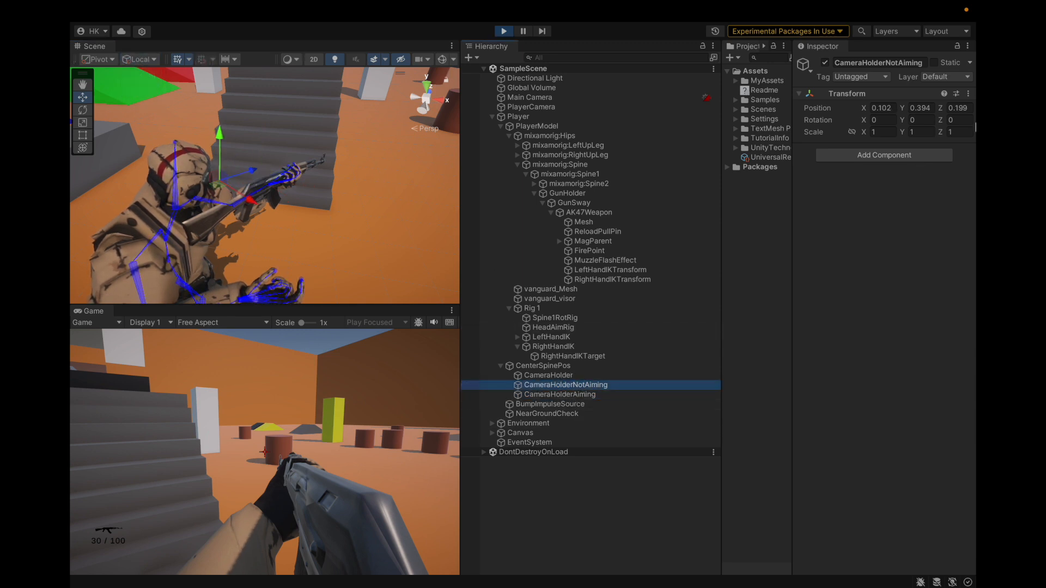
{"action": "left_click", "coordinate": [968, 93]}
{"action": "mouse_move", "coordinate": [877, 199]}
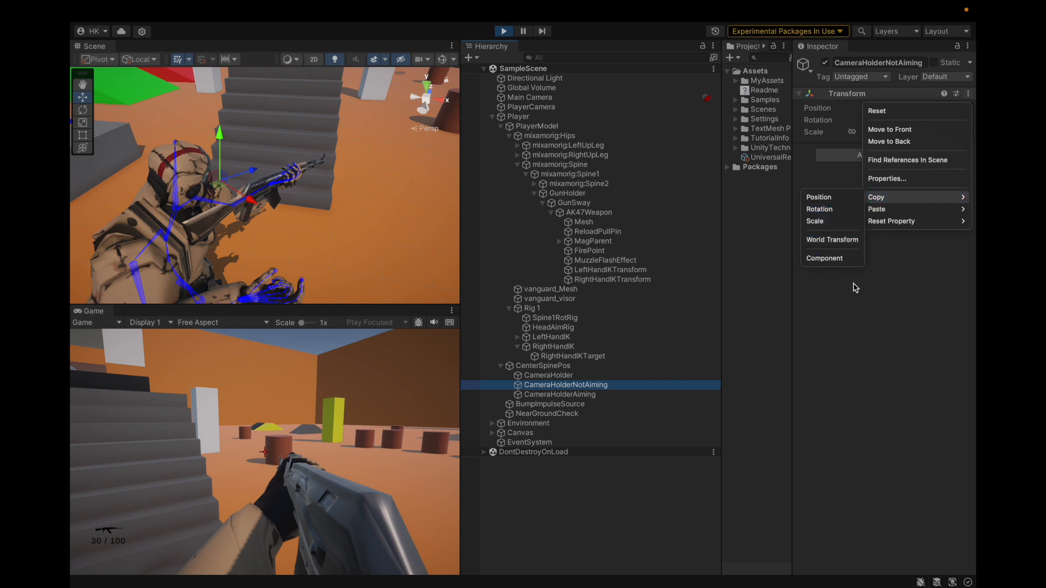
{"action": "left_click", "coordinate": [870, 280]}
{"action": "left_click", "coordinate": [572, 395]}
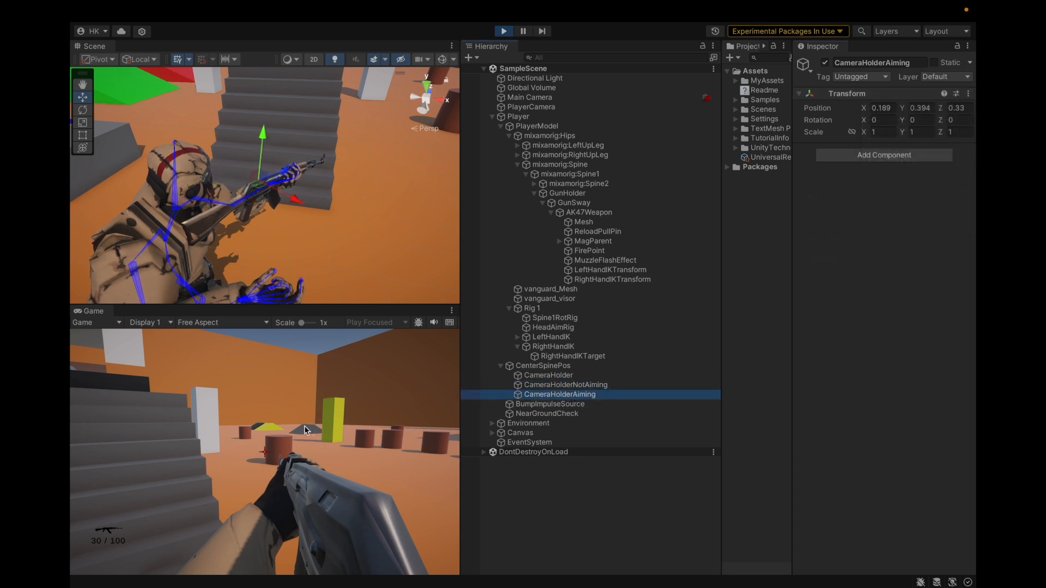
Aim the rifle in the running game and copy the World Transform of CameraHolderAiming
{"action": "left_click", "coordinate": [237, 478]}
{"action": "right_click", "coordinate": [236, 478]}
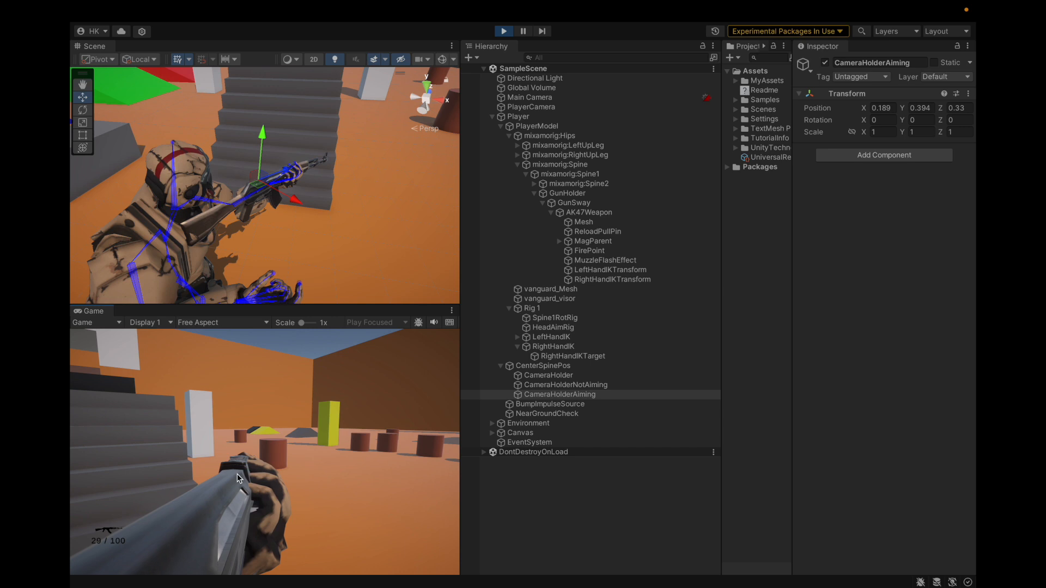
{"action": "left_click", "coordinate": [576, 396]}
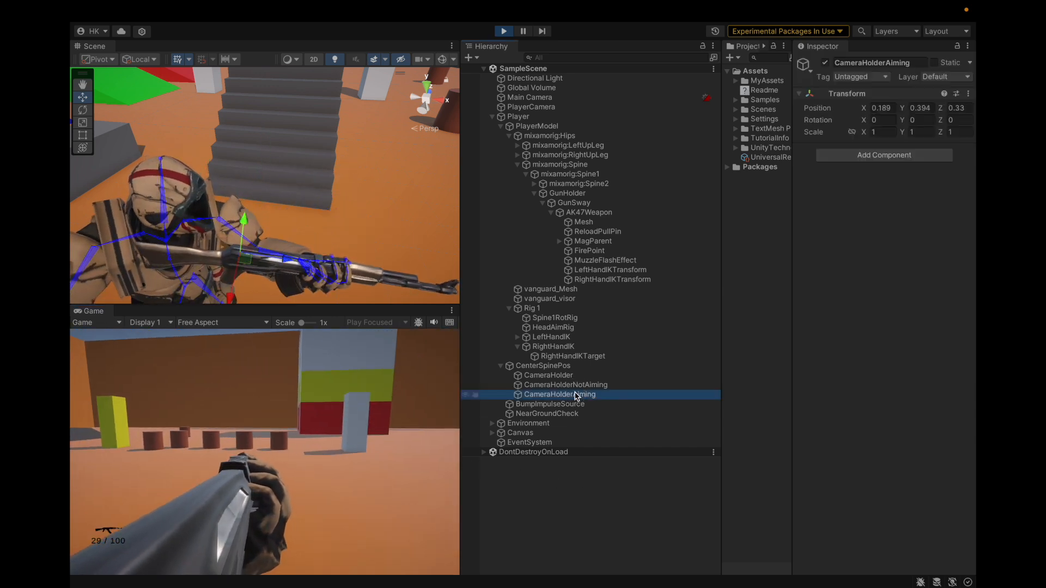
{"action": "left_click", "coordinate": [968, 94]}
{"action": "mouse_move", "coordinate": [882, 198]}
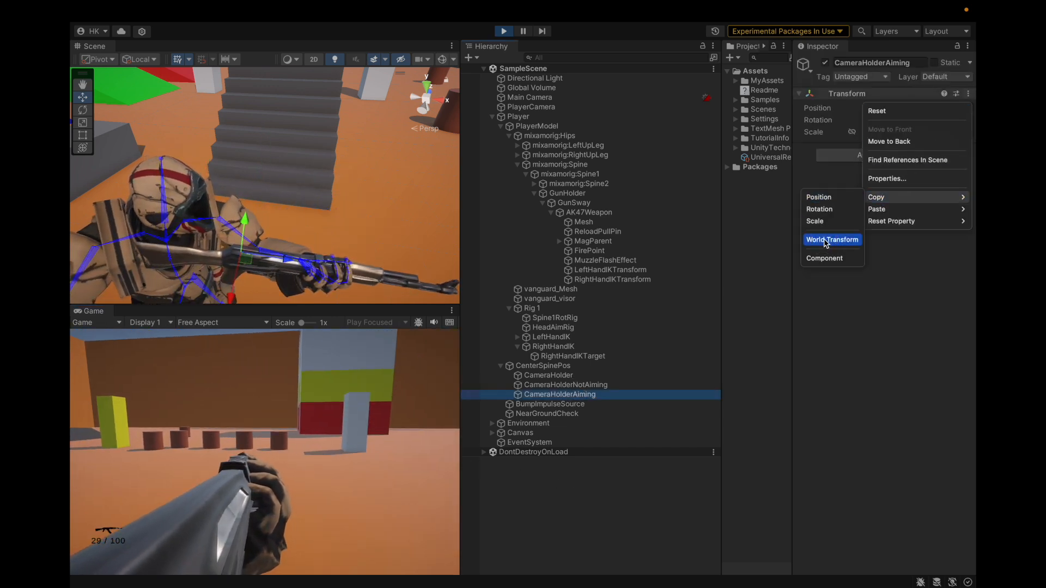
{"action": "left_click", "coordinate": [826, 240]}
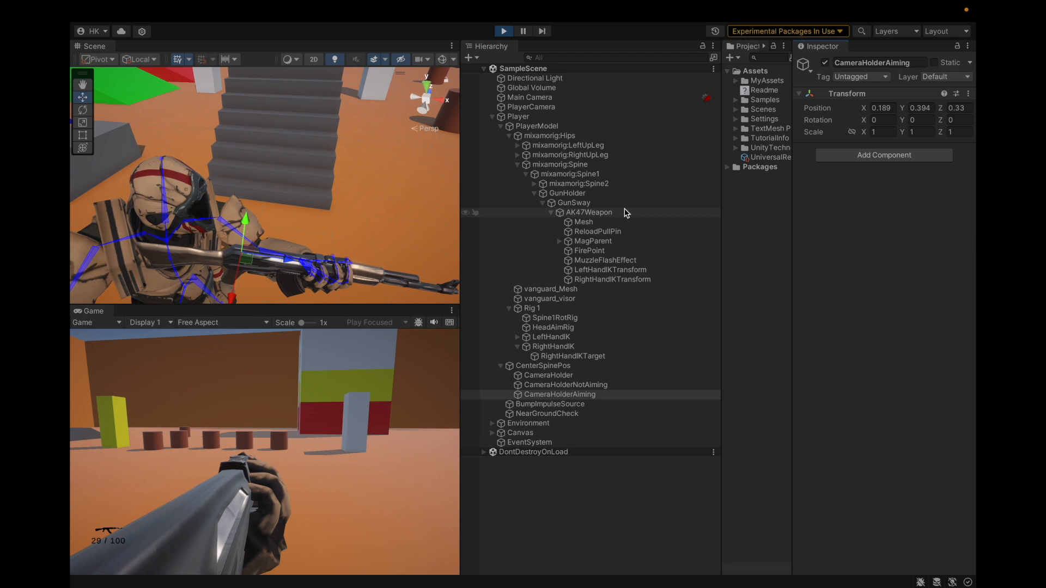
Paste the copied World Transform onto GunHolder
{"action": "left_click", "coordinate": [626, 193]}
{"action": "left_click", "coordinate": [968, 93]}
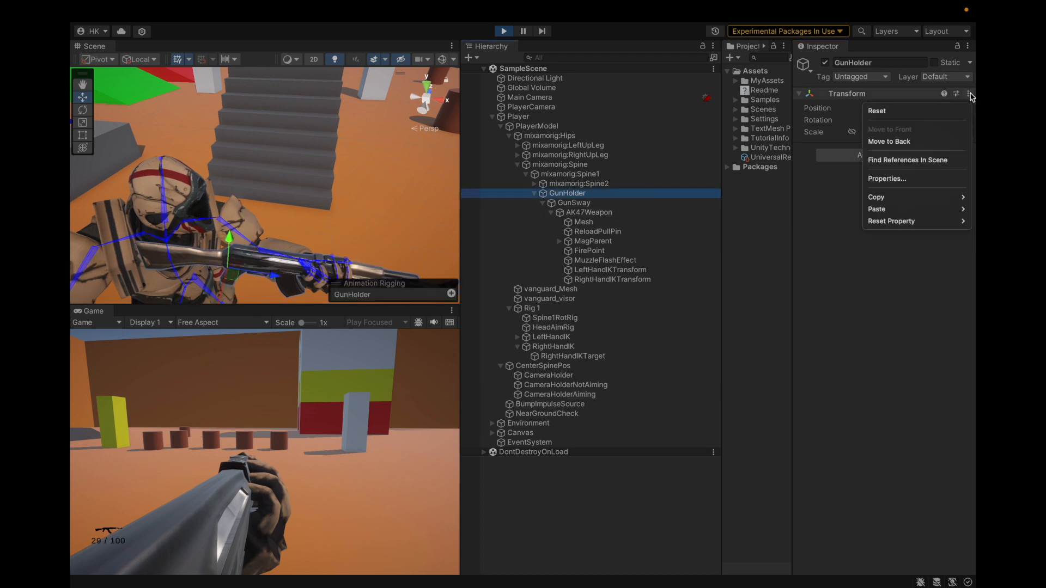
{"action": "mouse_move", "coordinate": [926, 209]}
{"action": "left_click", "coordinate": [843, 252]}
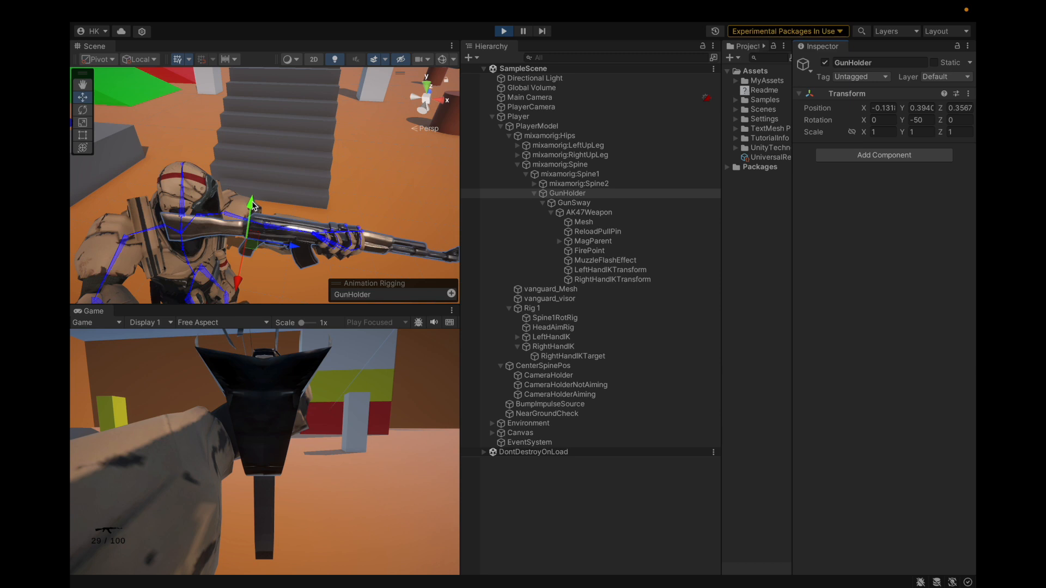
Move GunHolder down and forward along its local axes to about X -0.066, Y 0.252, Z 0.302
{"action": "mouse_move", "coordinate": [283, 235]}
{"action": "left_mouse_down", "text": "alt"}
{"action": "mouse_move", "coordinate": [183, 232]}
{"action": "mouse_move", "coordinate": [169, 188]}
{"action": "mouse_move", "coordinate": [286, 177]}
{"action": "mouse_move", "coordinate": [295, 188]}
{"action": "mouse_move", "coordinate": [273, 174]}
{"action": "mouse_move", "coordinate": [279, 218]}
{"action": "mouse_move", "coordinate": [291, 230]}
{"action": "mouse_move", "coordinate": [320, 232]}
{"action": "mouse_move", "coordinate": [268, 232]}
{"action": "left_mouse_up", "text": "alt"}
{"action": "mouse_move", "coordinate": [233, 178]}
{"action": "left_mouse_down"}
{"action": "mouse_move", "coordinate": [233, 166]}
{"action": "mouse_move", "coordinate": [233, 178]}
{"action": "left_mouse_up"}
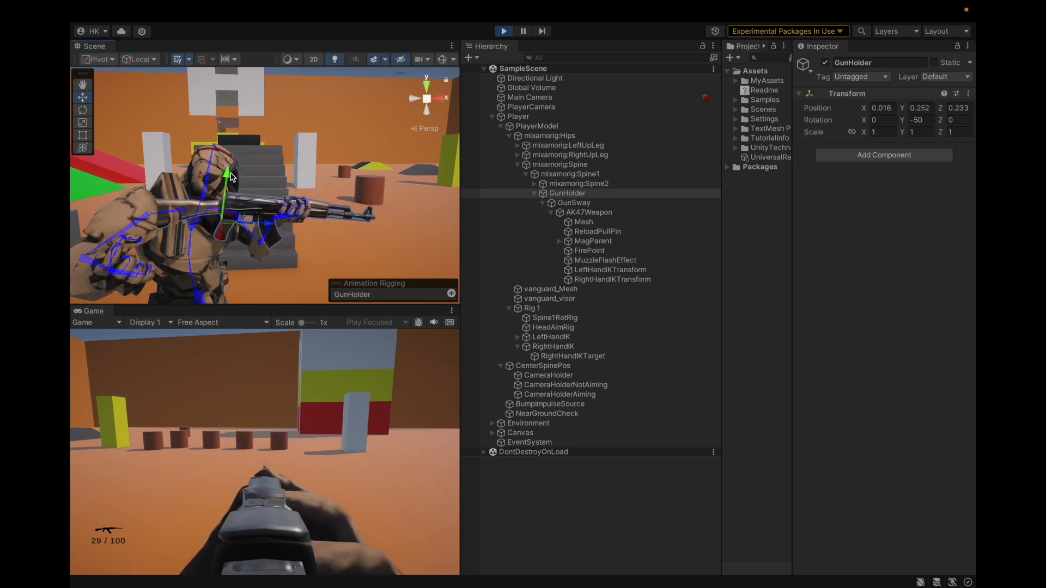
{"action": "left_click_drag", "start_coordinate": [269, 228], "coordinate": [294, 226]}
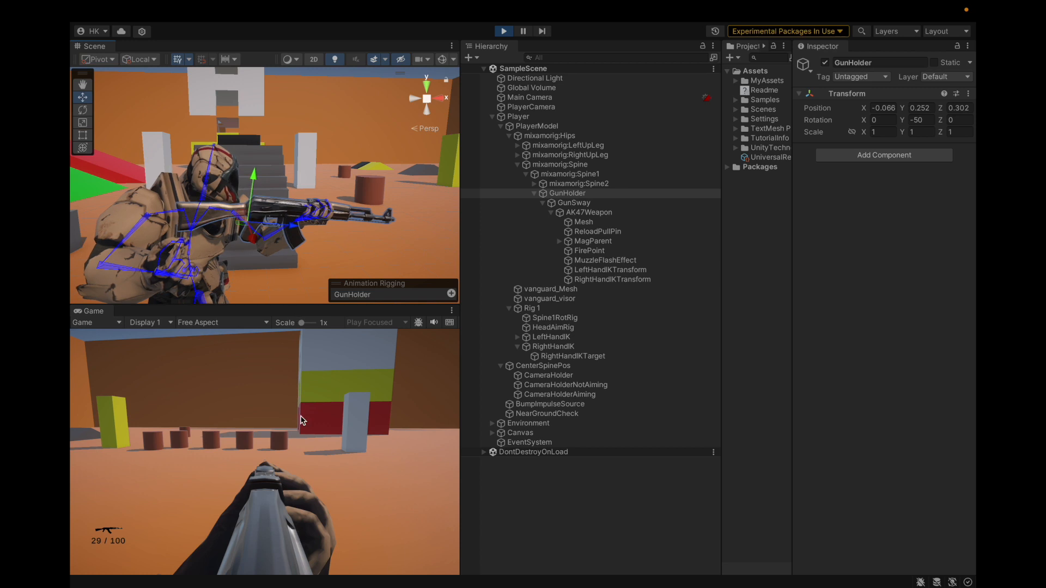
Fine-tune GunHolder's position to about X -0.092, Y 0.25, Z 0.323 and test the rifle pose in the running game
{"action": "left_click_drag", "start_coordinate": [256, 179], "coordinate": [232, 250]}
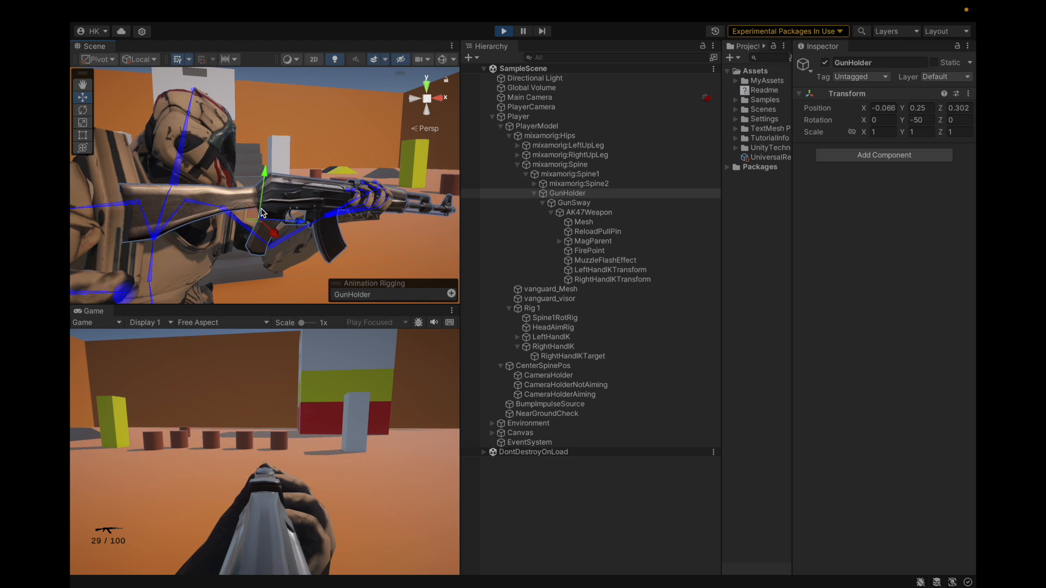
{"action": "left_click_drag", "start_coordinate": [301, 175], "coordinate": [300, 226], "text": "alt"}
{"action": "left_click_drag", "start_coordinate": [210, 192], "coordinate": [165, 206], "text": "alt"}
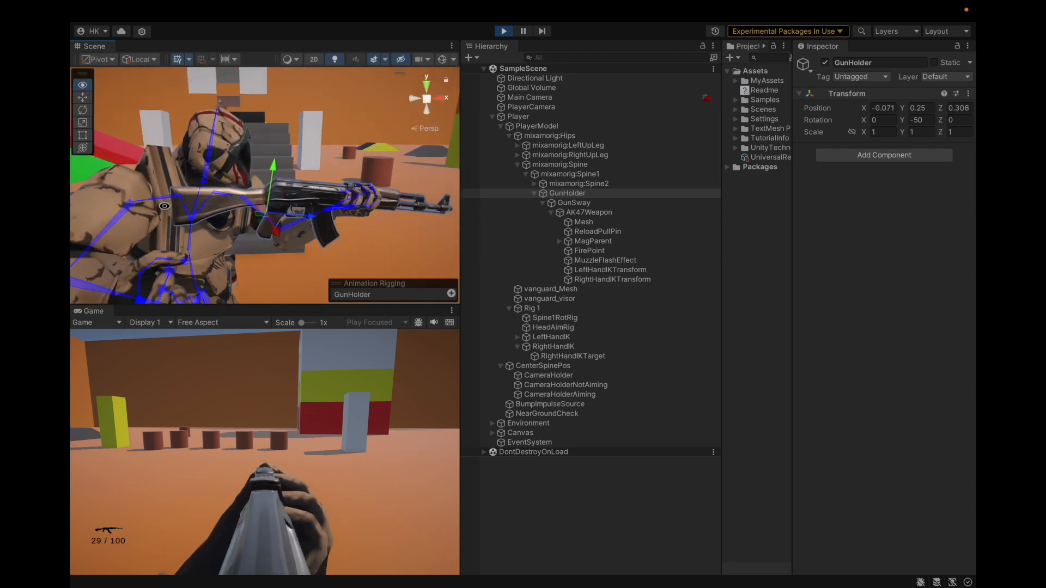
{"action": "left_click_drag", "start_coordinate": [310, 219], "coordinate": [318, 223]}
{"action": "left_click_drag", "start_coordinate": [170, 216], "coordinate": [290, 179], "text": "alt"}
{"action": "scroll", "coordinate": [236, 234], "scroll_direction": "up", "scroll_amount": 10}
{"action": "scroll", "coordinate": [164, 188], "scroll_direction": "down", "scroll_amount": 10}
{"action": "scroll", "coordinate": [332, 203], "scroll_direction": "down", "scroll_amount": 3}
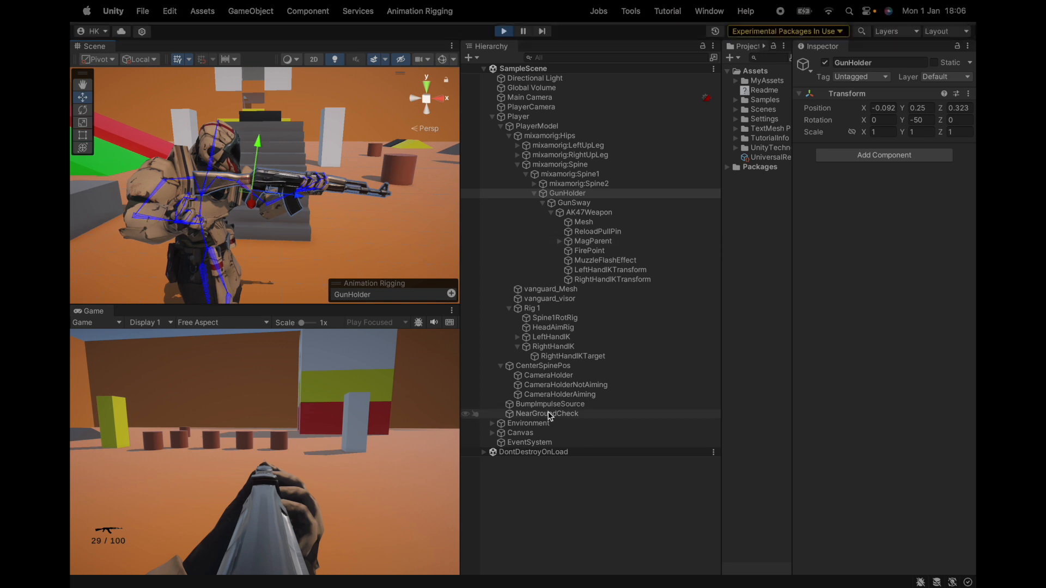
{"action": "left_click", "coordinate": [422, 398]}
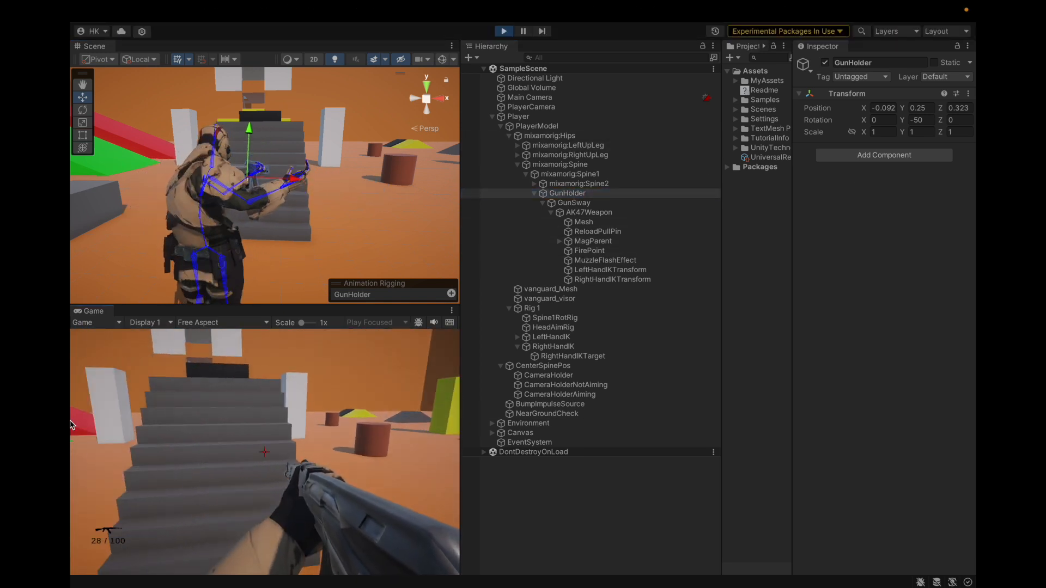
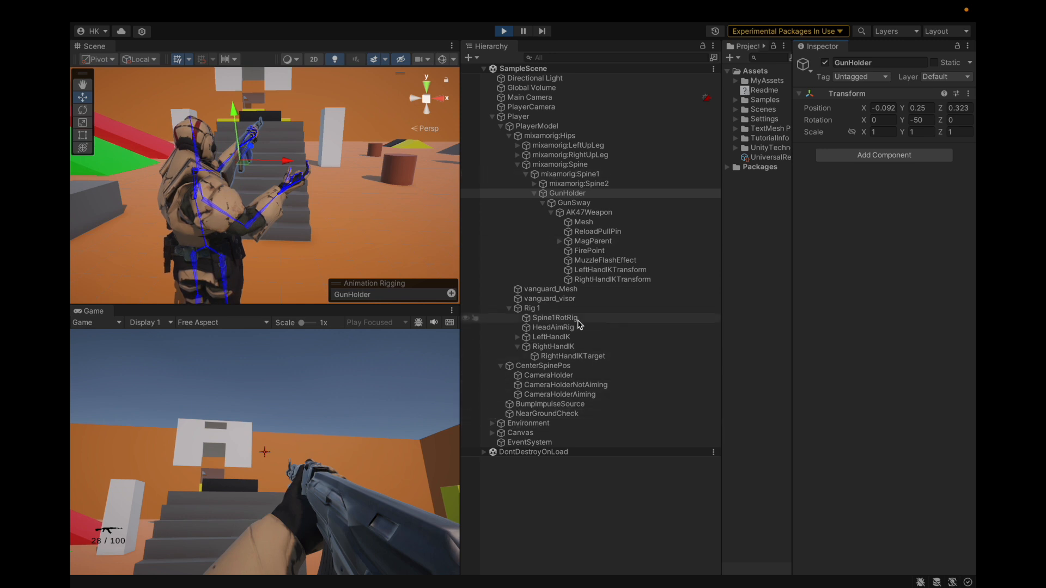
Reparent LeftHandIKTarget and RightHandIKTarget under mixamorig:Spine1, beside GunHolder, while the game is running
{"action": "left_click", "coordinate": [518, 337]}
{"action": "left_click", "coordinate": [569, 347]}
{"action": "left_click", "coordinate": [559, 366], "text": "super"}
{"action": "left_click_drag", "start_coordinate": [588, 349], "coordinate": [619, 177]}
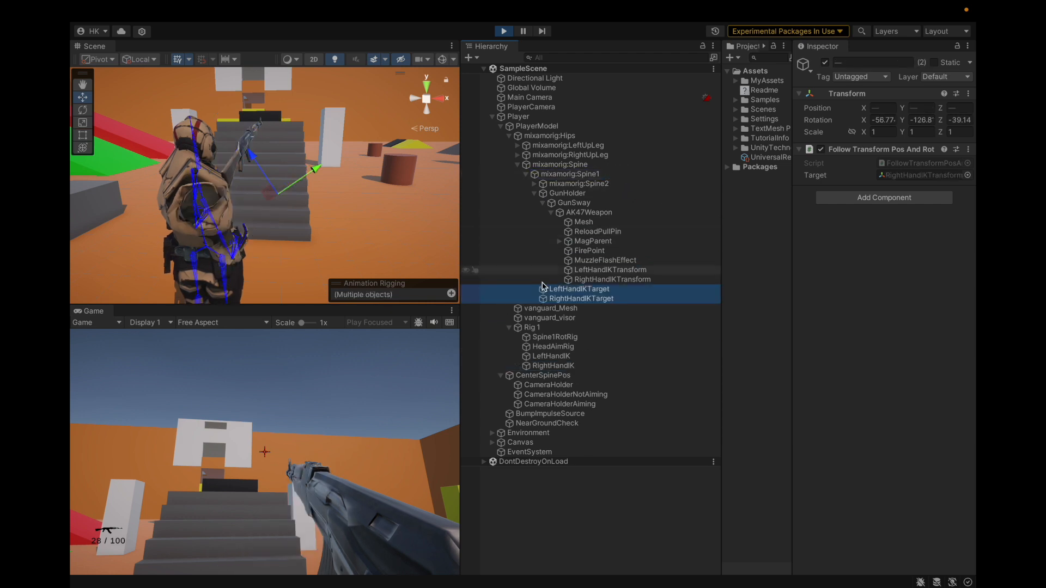
Examine LeftHandIKTarget, RightHandIKTarget and the character's rifle pose from several sides in the running scene
{"action": "left_click", "coordinate": [637, 291]}
{"action": "key", "text": "Down"}
{"action": "key", "text": "Up"}
{"action": "key", "text": "Down"}
{"action": "left_click_drag", "start_coordinate": [262, 215], "coordinate": [154, 213], "text": "alt"}
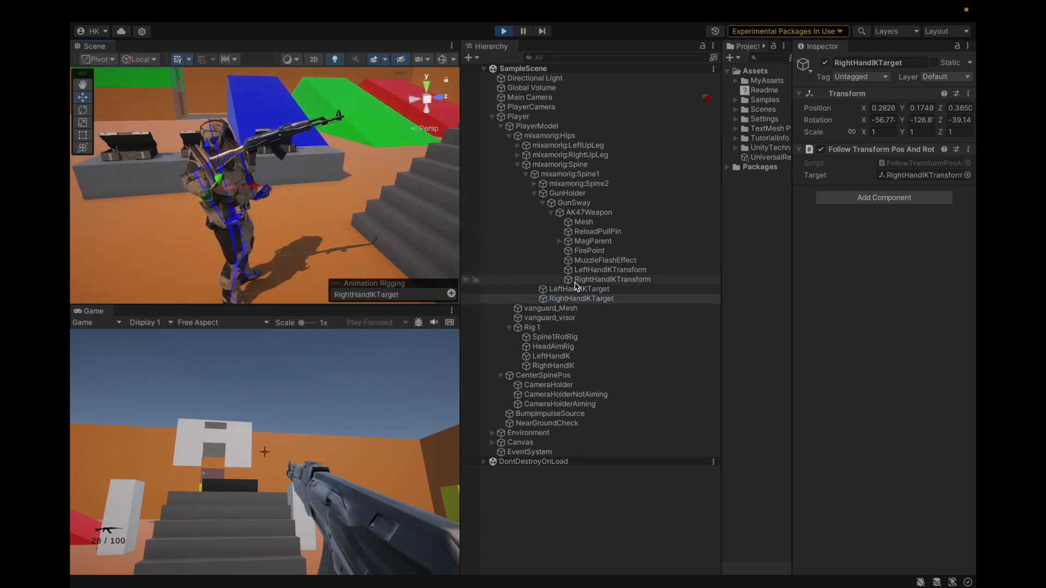
{"action": "left_click", "coordinate": [578, 289]}
{"action": "scroll", "coordinate": [345, 159], "scroll_direction": "down", "scroll_amount": 5}
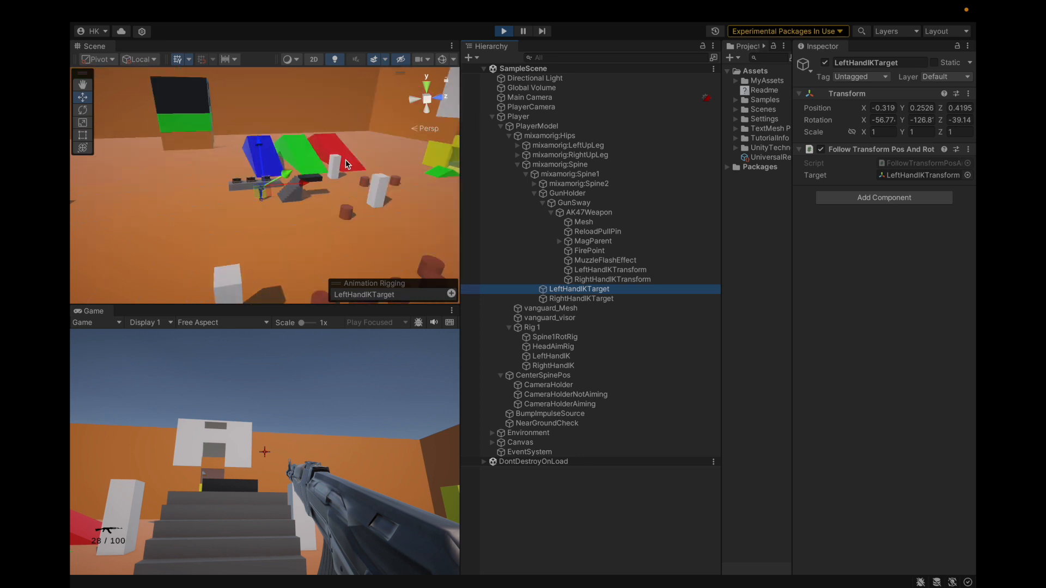
{"action": "scroll", "coordinate": [345, 159], "scroll_direction": "up", "scroll_amount": 8}
{"action": "left_click_drag", "start_coordinate": [367, 182], "coordinate": [121, 264], "text": "alt"}
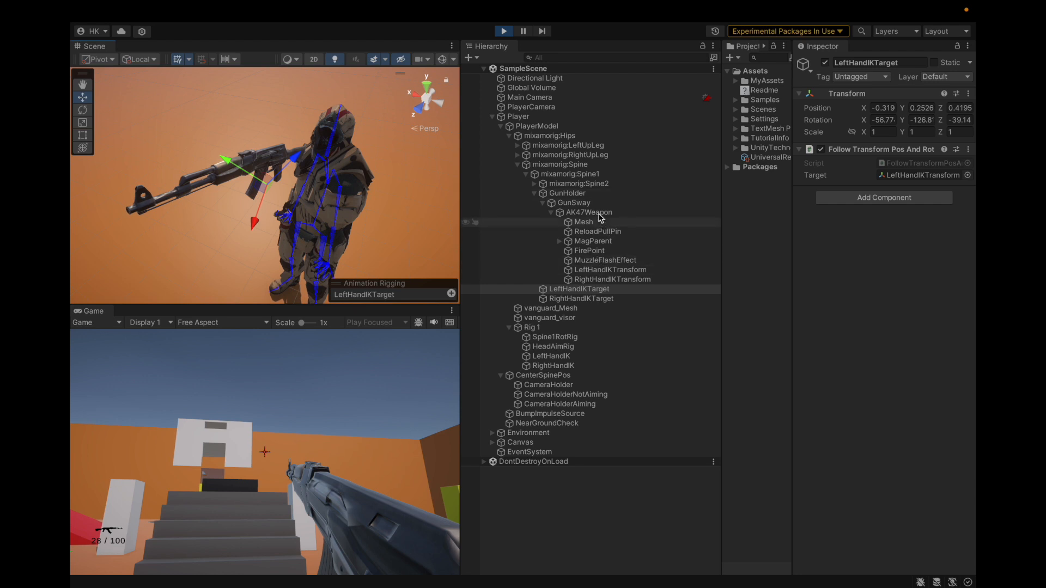
Copy GunHolder's Transform component from the running game, stop play mode and paste its values back onto GunHolder
{"action": "left_click", "coordinate": [567, 194]}
{"action": "left_click", "coordinate": [967, 93]}
{"action": "mouse_move", "coordinate": [899, 197]}
{"action": "left_click", "coordinate": [825, 258]}
{"action": "key", "text": "ctrl+p"}
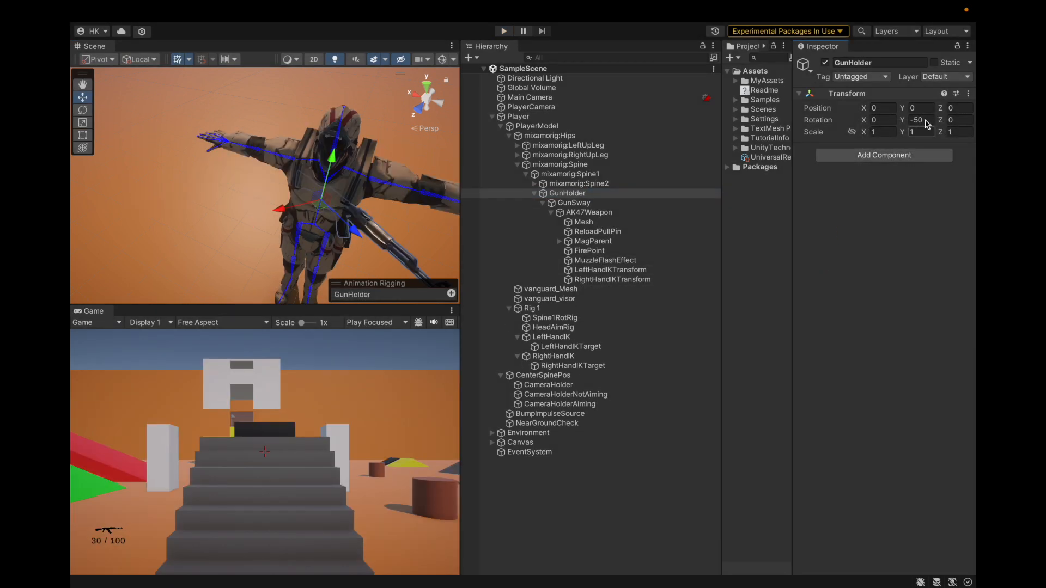
{"action": "left_click", "coordinate": [967, 93]}
{"action": "mouse_move", "coordinate": [891, 212]}
{"action": "left_click", "coordinate": [816, 283]}
Move LeftHandIKTarget and RightHandIKTarget under GunSway, beside AK47Weapon, and save the scene
{"action": "left_click_drag", "start_coordinate": [225, 208], "coordinate": [663, 224], "text": "alt"}
{"action": "scroll", "coordinate": [346, 201], "scroll_direction": "down", "scroll_amount": 5}
{"action": "scroll", "coordinate": [362, 143], "scroll_direction": "down", "scroll_amount": 4}
{"action": "left_click_drag", "start_coordinate": [362, 143], "coordinate": [188, 149], "text": "alt"}
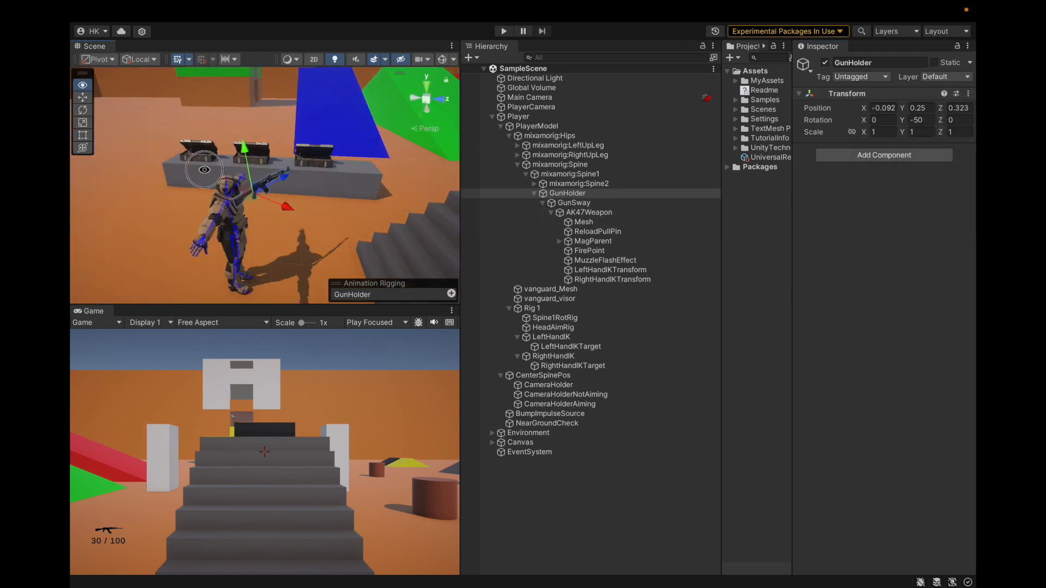
{"action": "scroll", "coordinate": [215, 241], "scroll_direction": "up", "scroll_amount": 5}
{"action": "left_click_drag", "start_coordinate": [215, 241], "coordinate": [249, 228], "text": "alt"}
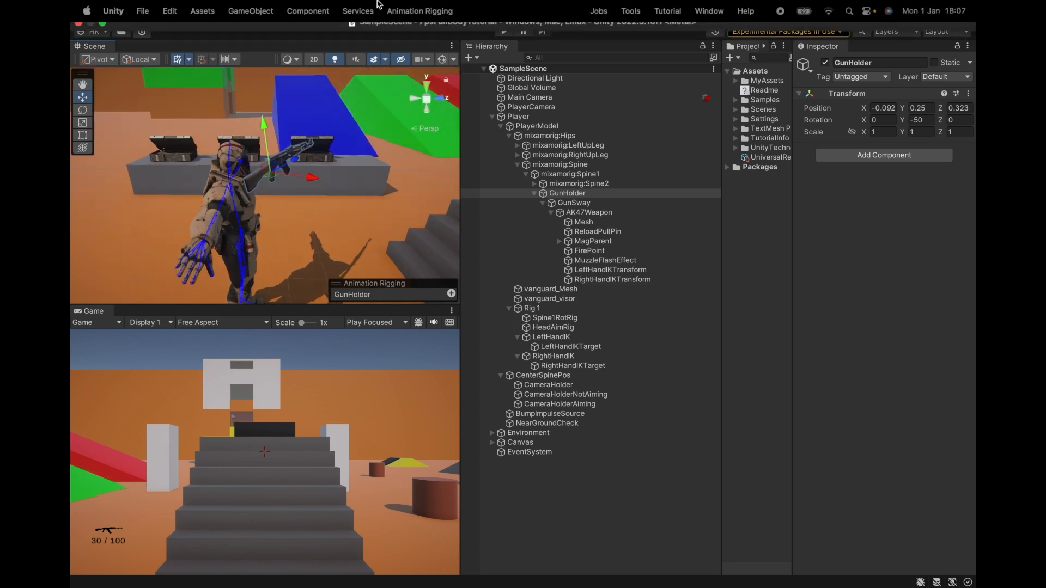
{"action": "left_click", "coordinate": [651, 367]}
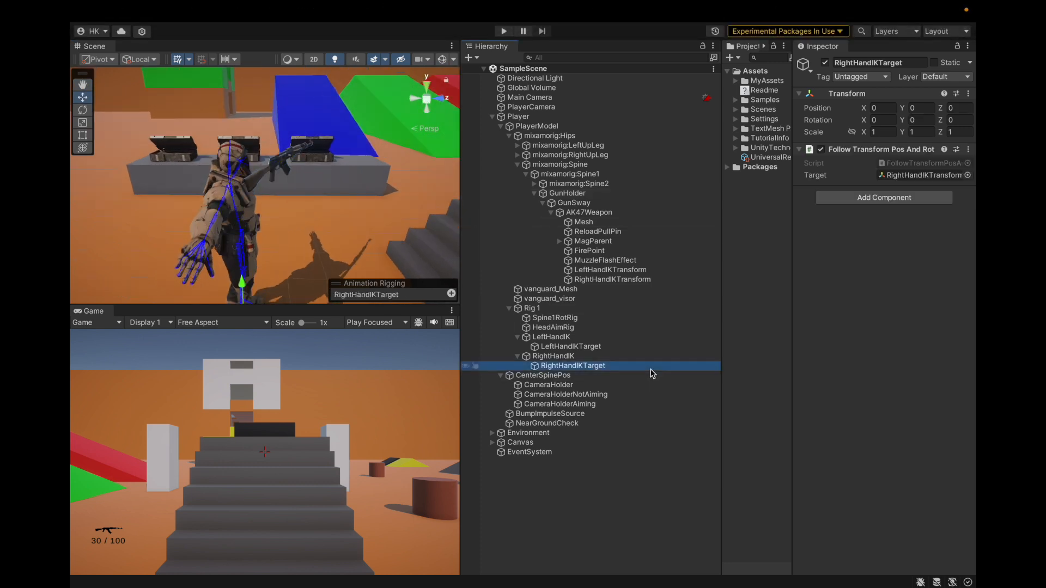
{"action": "left_click", "coordinate": [594, 348], "text": "ctrl"}
{"action": "left_click_drag", "start_coordinate": [647, 173], "coordinate": [626, 175]}
{"action": "left_click", "coordinate": [535, 193]}
{"action": "left_click", "coordinate": [535, 194]}
{"action": "left_click_drag", "start_coordinate": [561, 296], "coordinate": [626, 205]}
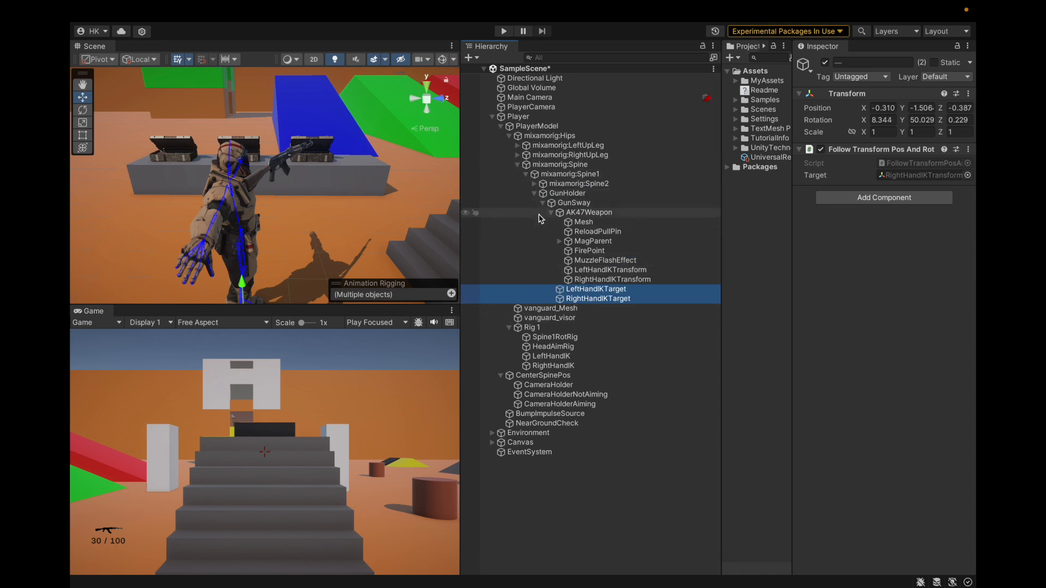
{"action": "left_click", "coordinate": [552, 213]}
{"action": "key", "text": "super+s"}
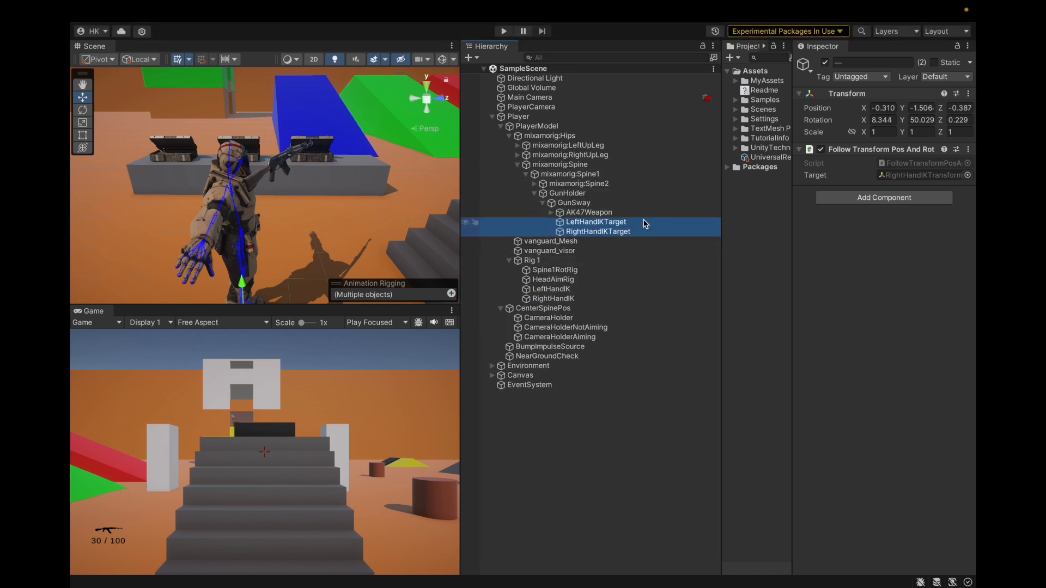
Copy the Transform component of LeftHandIKTransform and paste its values onto LeftHandIKTarget
{"action": "left_click", "coordinate": [580, 231]}
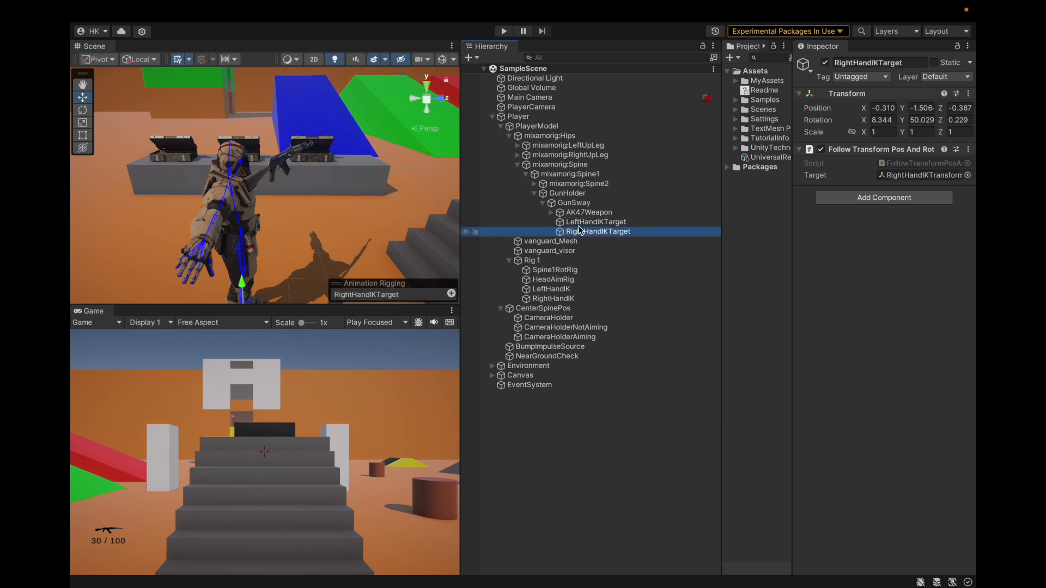
{"action": "left_click", "coordinate": [582, 222]}
{"action": "left_click", "coordinate": [905, 175]}
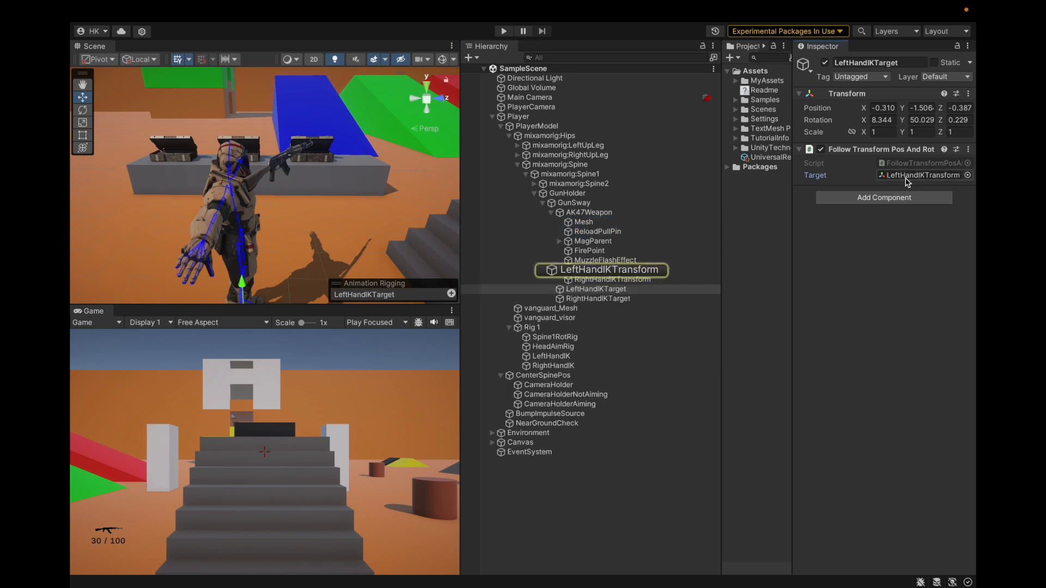
{"action": "left_click", "coordinate": [634, 271]}
{"action": "left_click", "coordinate": [968, 94]}
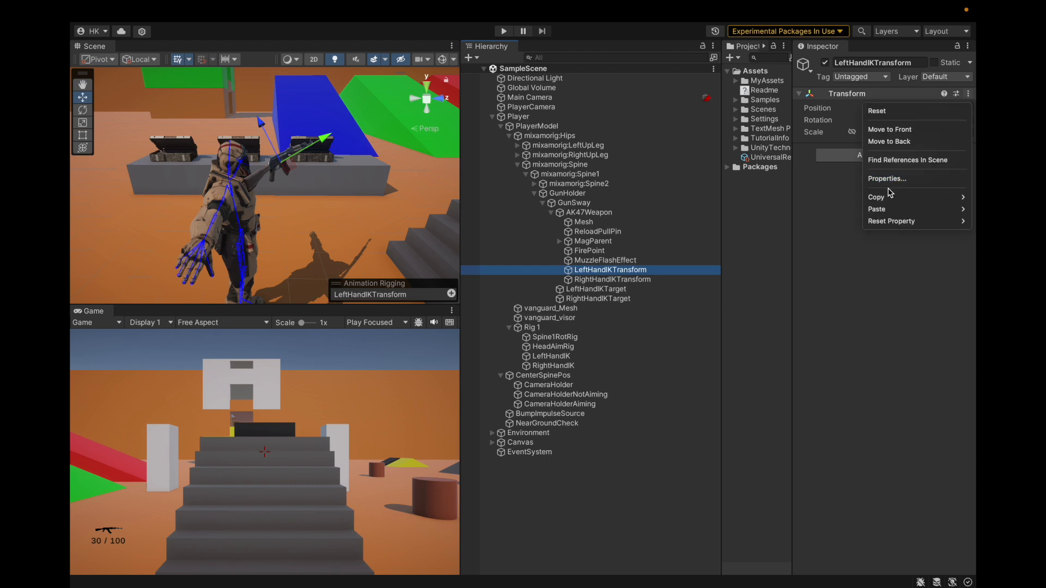
{"action": "mouse_move", "coordinate": [882, 196]}
{"action": "left_click", "coordinate": [829, 257]}
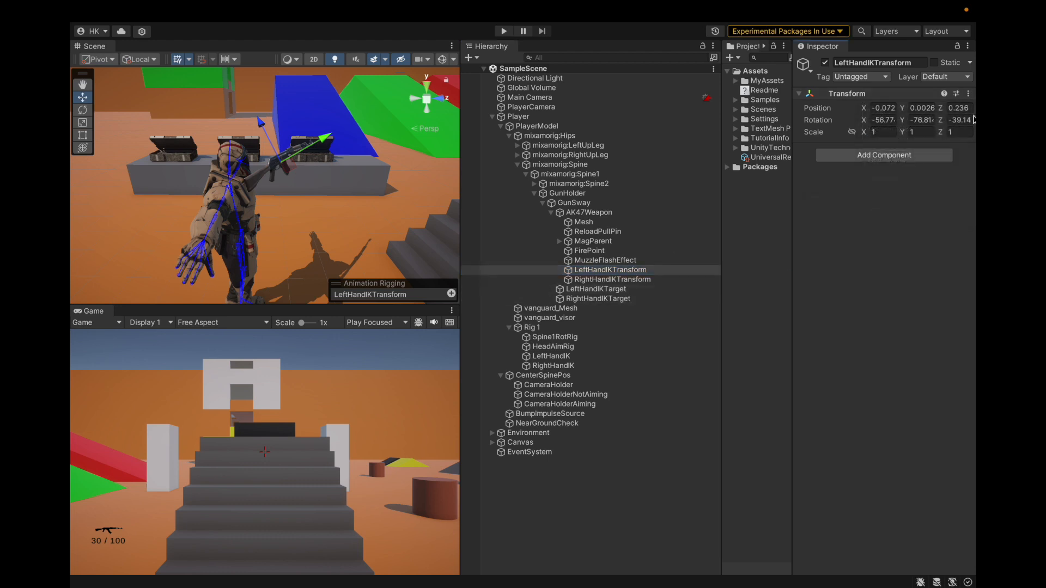
{"action": "left_click", "coordinate": [632, 213]}
{"action": "left_click", "coordinate": [610, 290]}
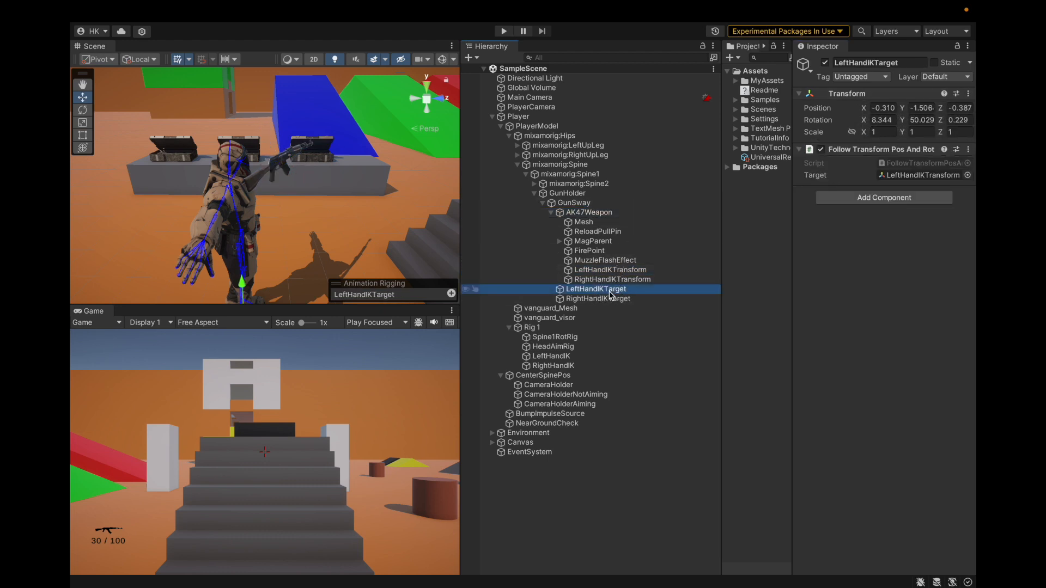
{"action": "left_click", "coordinate": [968, 94]}
{"action": "mouse_move", "coordinate": [877, 210]}
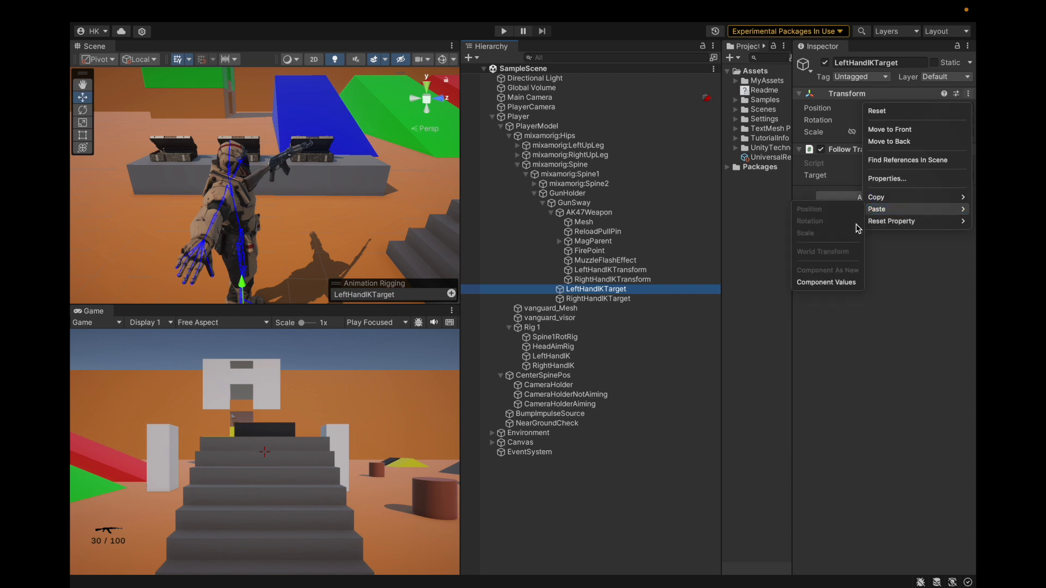
{"action": "left_click", "coordinate": [814, 284]}
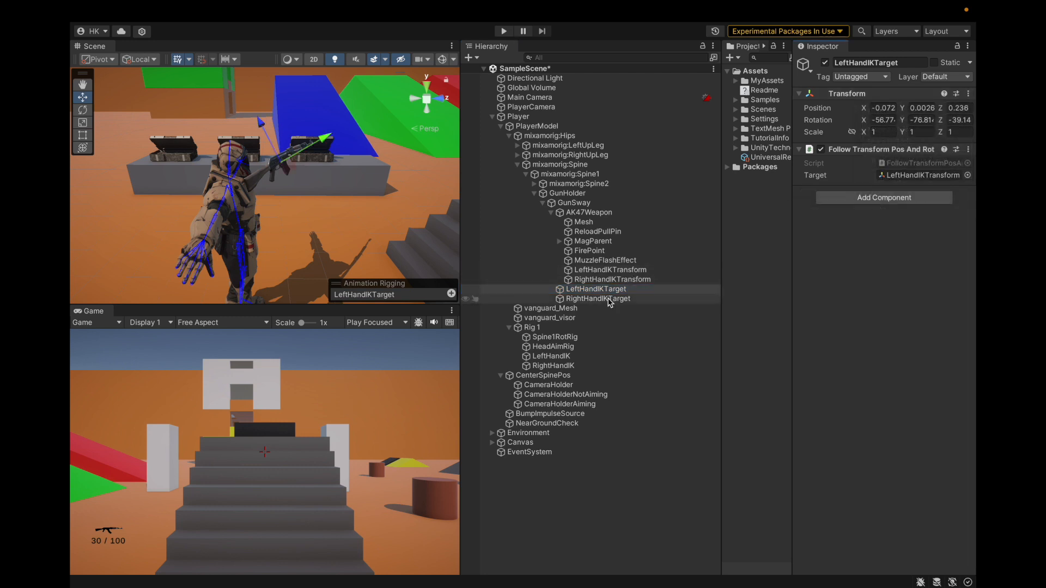
Paste the Transform component values of RightHandIKTransform onto RightHandIKTarget and test the pose in the running game
{"action": "left_click", "coordinate": [620, 280]}
{"action": "left_click", "coordinate": [967, 94]}
{"action": "mouse_move", "coordinate": [871, 198]}
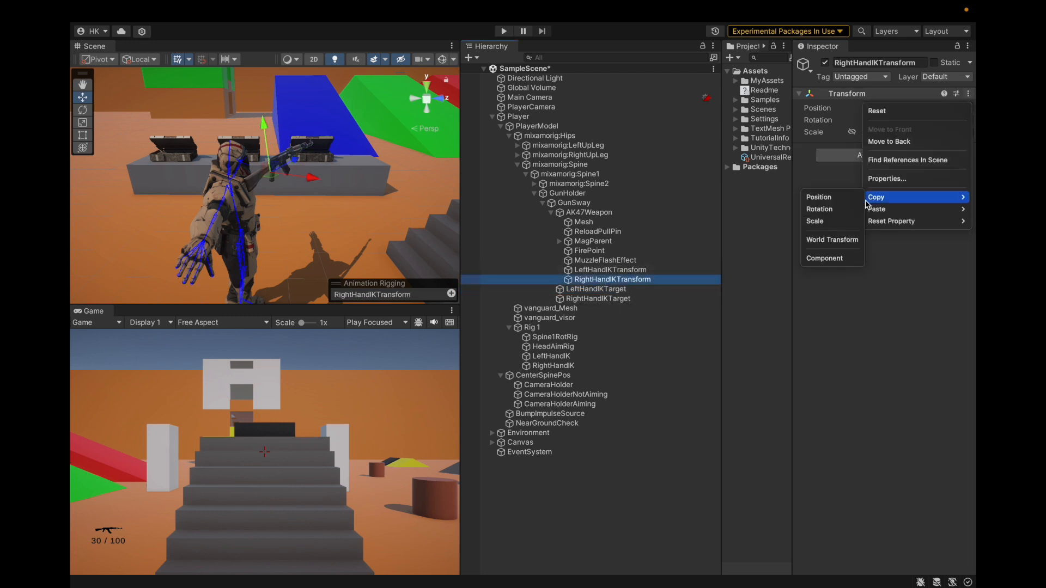
{"action": "left_click", "coordinate": [814, 260]}
{"action": "left_click", "coordinate": [598, 298]}
{"action": "left_click", "coordinate": [968, 95]}
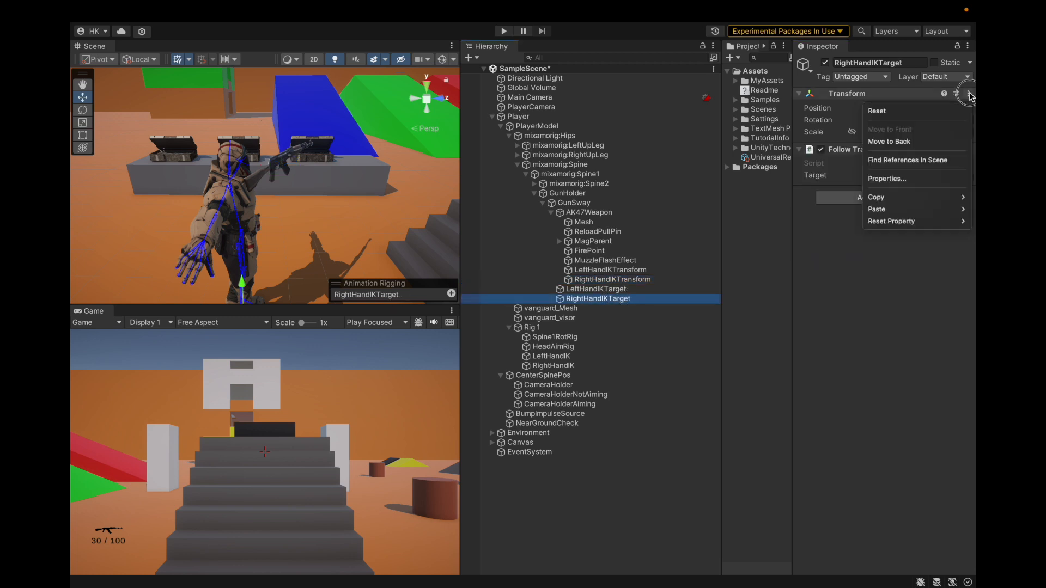
{"action": "mouse_move", "coordinate": [888, 210]}
{"action": "left_click", "coordinate": [826, 281]}
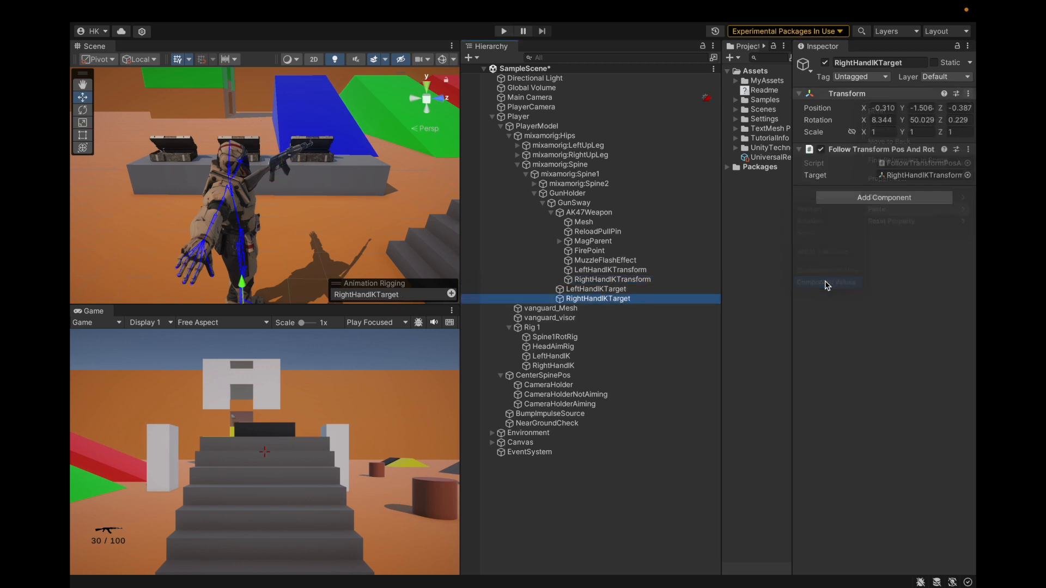
{"action": "left_click", "coordinate": [503, 31]}
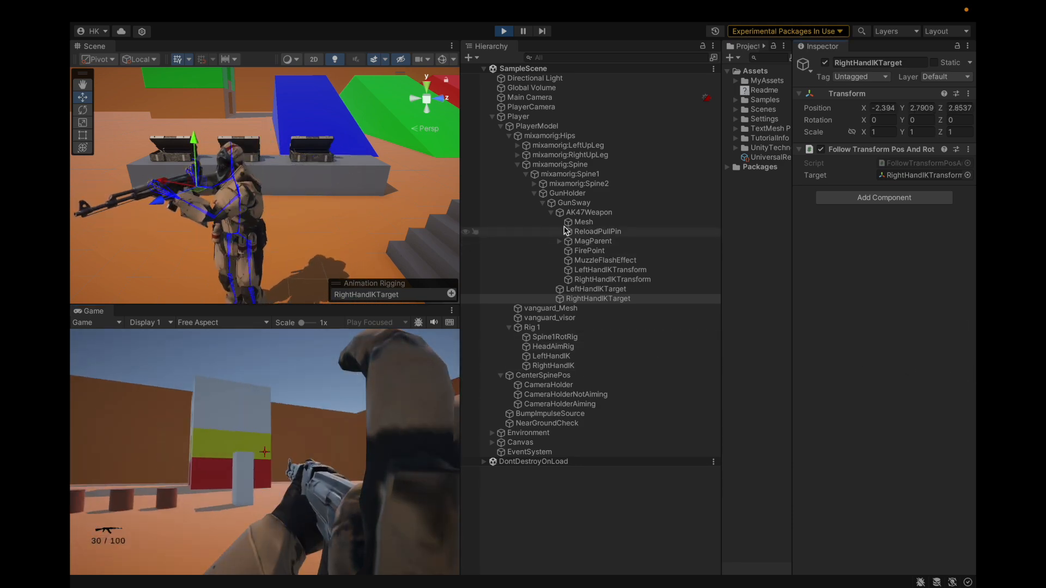
{"action": "key", "text": "ctrl+p"}
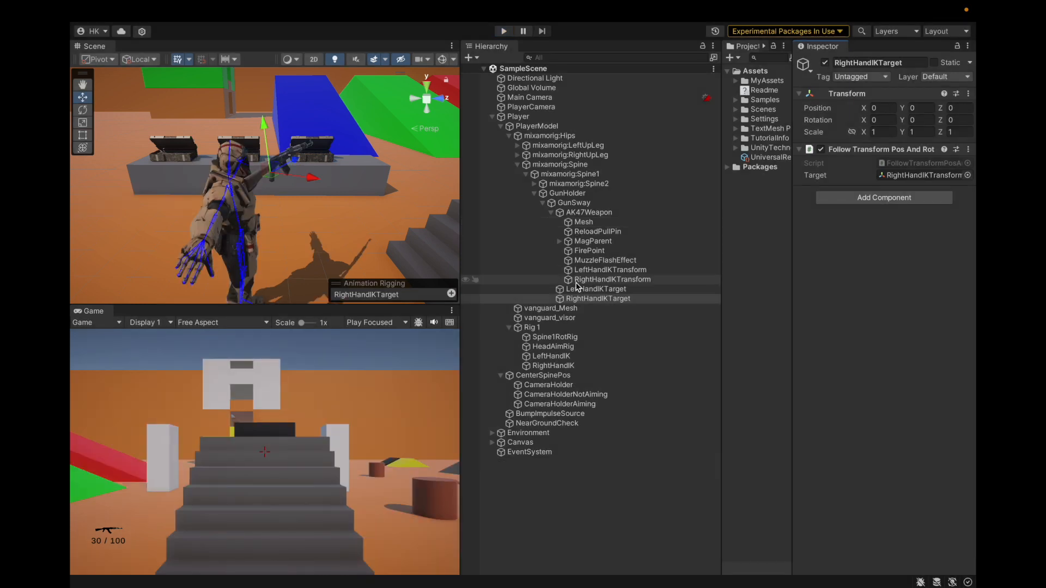
Move LeftHandIKTarget and RightHandIKTarget directly under GunHolder and test the rifle pose in the running game
{"action": "left_click", "coordinate": [577, 289], "text": "ctrl"}
{"action": "left_click_drag", "start_coordinate": [620, 217], "coordinate": [596, 200]}
{"action": "left_click", "coordinate": [503, 31]}
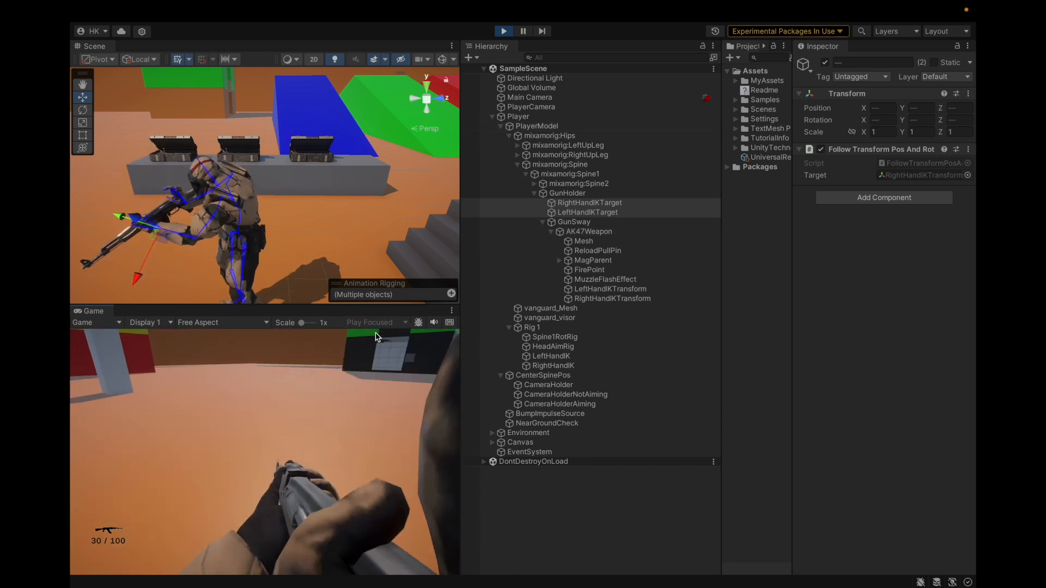
{"action": "left_click", "coordinate": [774, 305]}
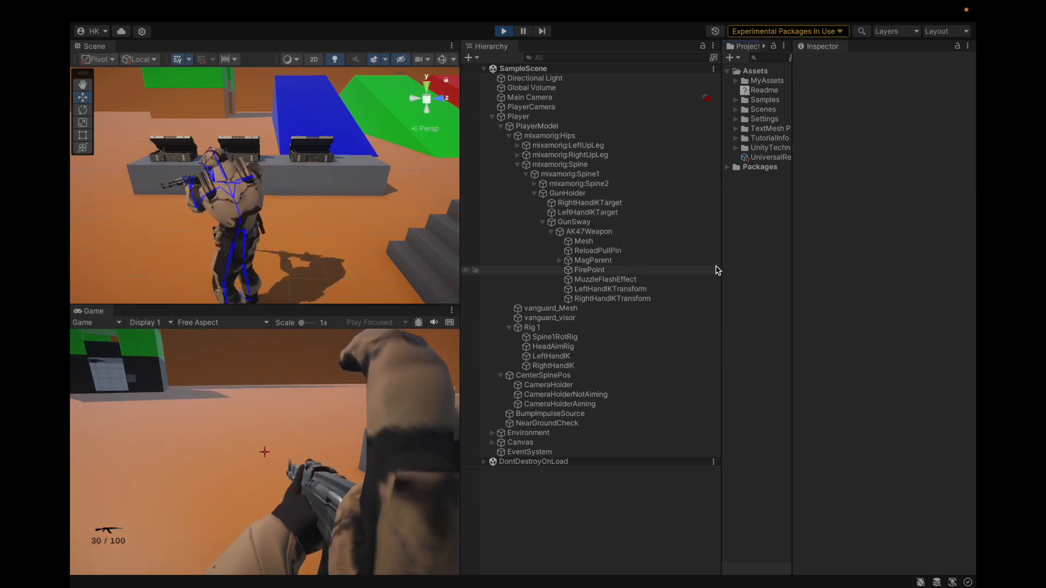
Restart the game in play mode and select GunSway in the player hierarchy
{"action": "left_click", "coordinate": [571, 299]}
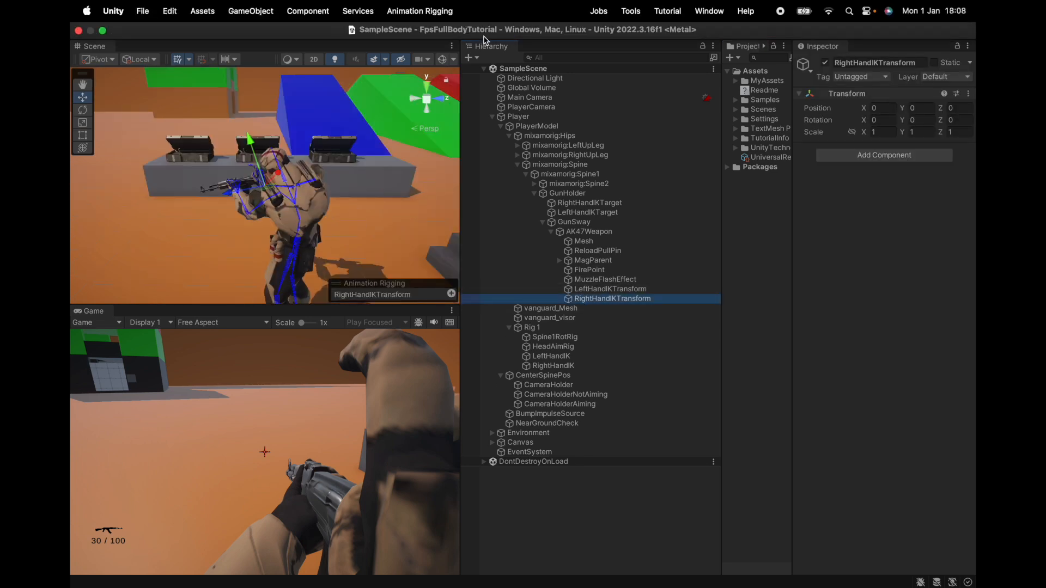
{"action": "left_click", "coordinate": [505, 32]}
{"action": "left_click", "coordinate": [505, 32]}
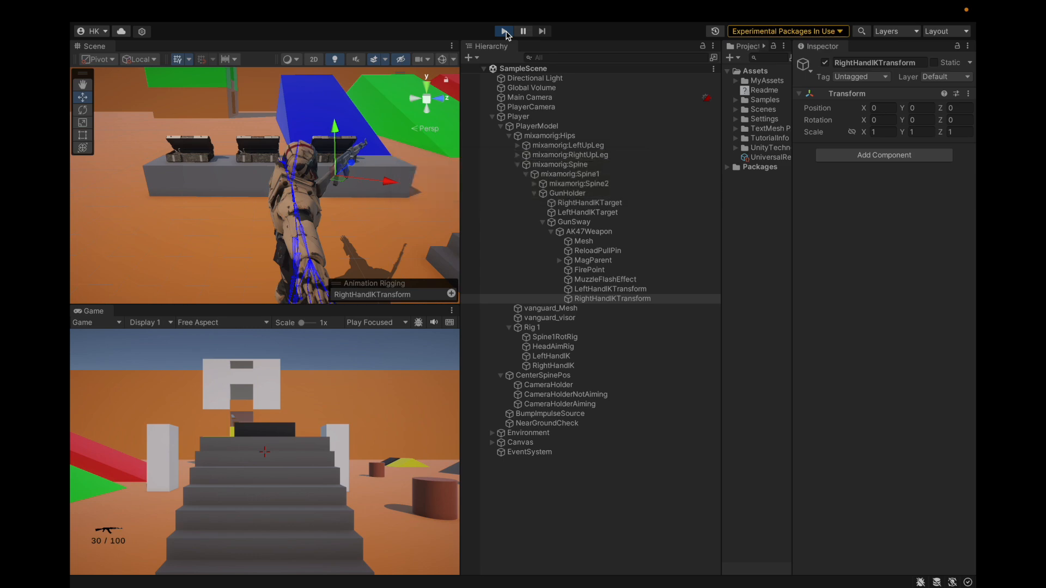
{"action": "key", "text": "ctrl+Right"}
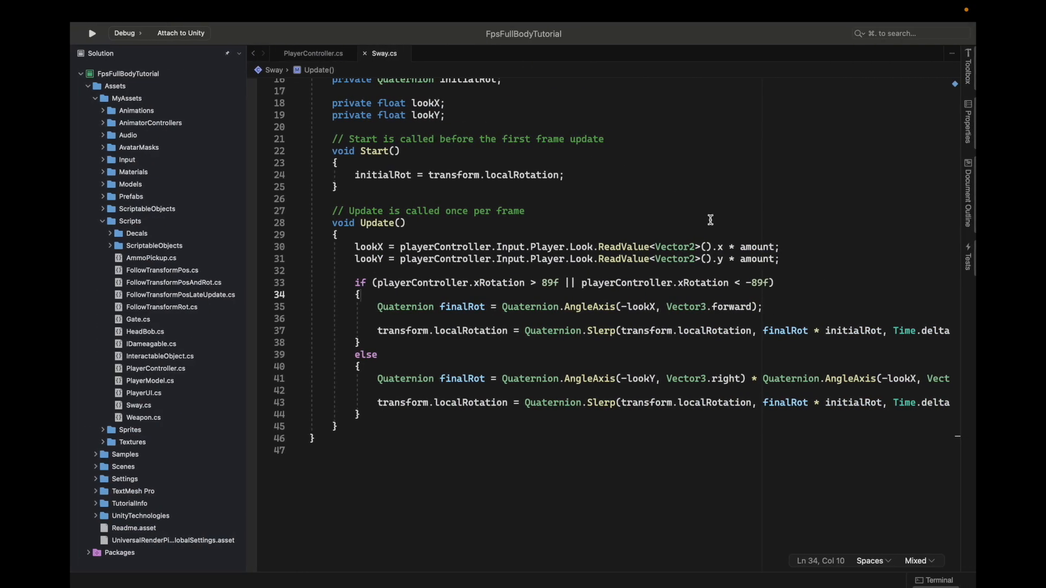
{"action": "key", "text": "ctrl+Left"}
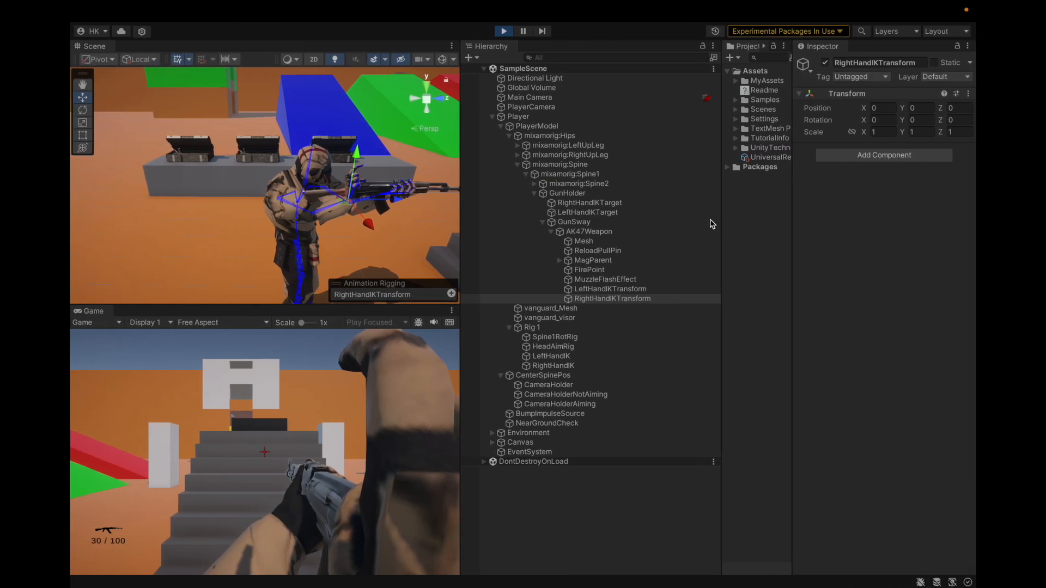
{"action": "left_click", "coordinate": [711, 222]}
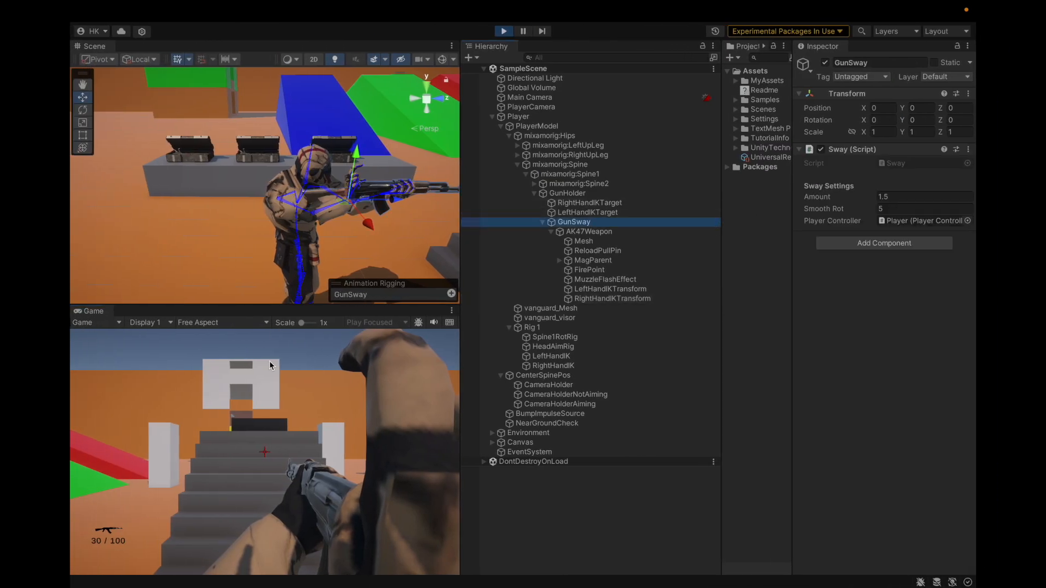
Set the transform handles to global orientation and move RightHandIKTransform down to about Y -0.172
{"action": "left_click", "coordinate": [150, 60]}
{"action": "left_click", "coordinate": [145, 76]}
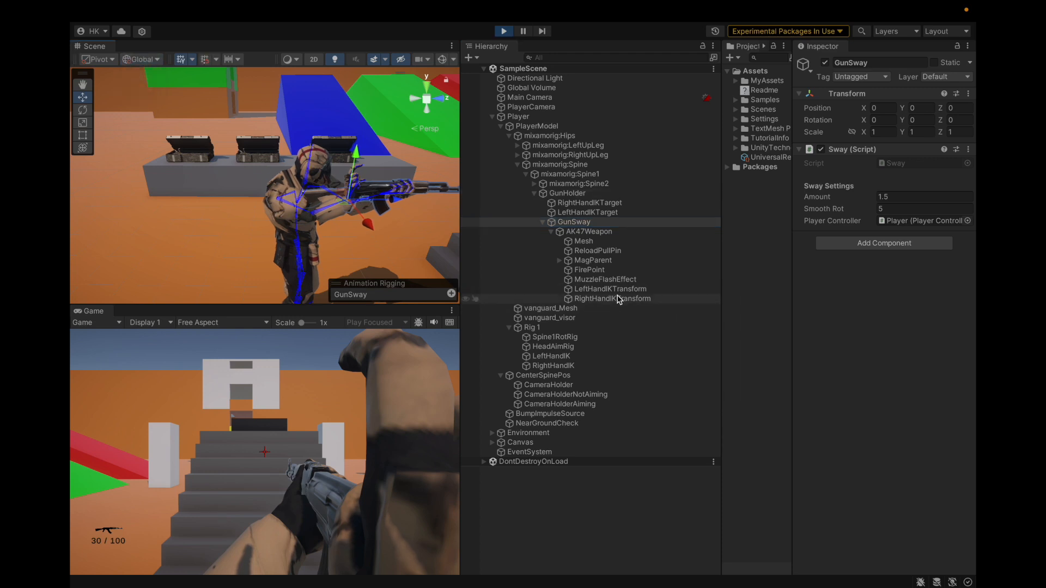
{"action": "left_click", "coordinate": [629, 300]}
{"action": "key", "text": "f"}
{"action": "scroll", "coordinate": [267, 232], "scroll_direction": "up", "scroll_amount": 15}
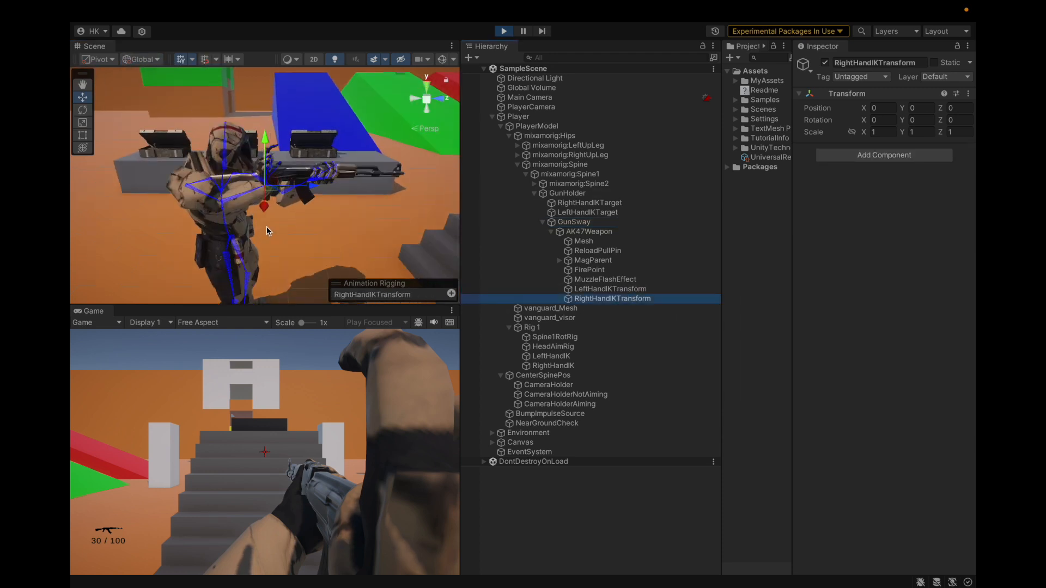
{"action": "left_click_drag", "start_coordinate": [280, 243], "coordinate": [290, 222], "text": "alt"}
Rotate RightHandIKTransform to -90 degrees about Z so the right hand turns at the rifle
{"action": "key", "text": "e"}
{"action": "left_click", "coordinate": [289, 220], "text": "shift"}
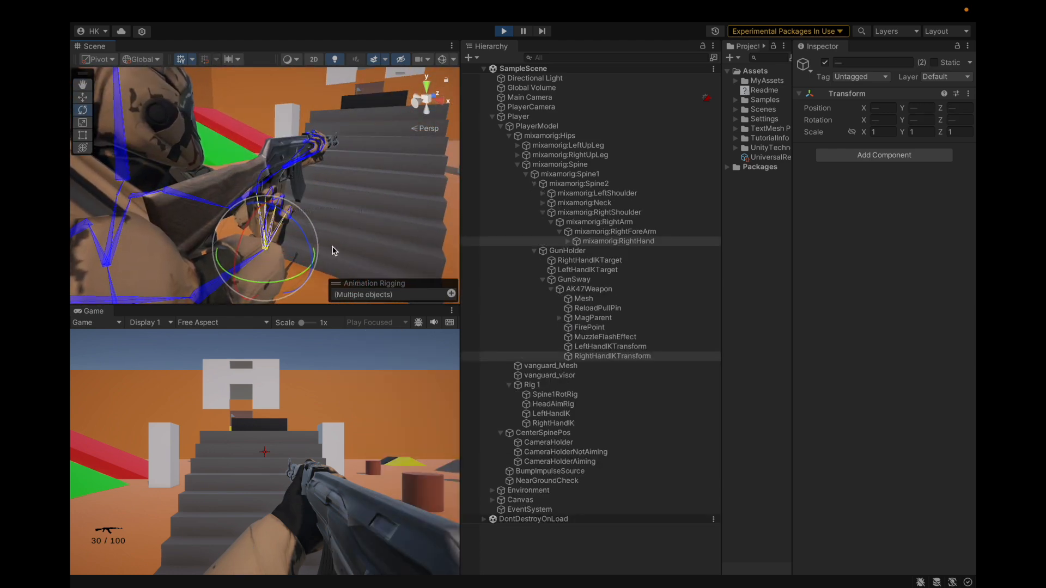
{"action": "left_click", "coordinate": [569, 232]}
{"action": "key", "text": "Left"}
{"action": "key", "text": "Left"}
{"action": "key", "text": "Left"}
{"action": "key", "text": "Left"}
{"action": "key", "text": "Left"}
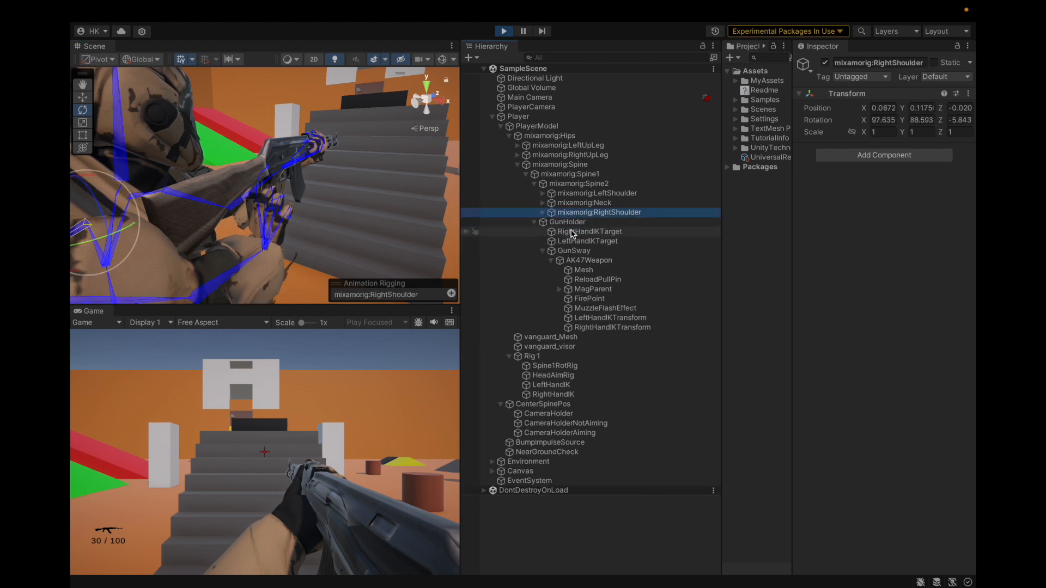
{"action": "left_click", "coordinate": [586, 327]}
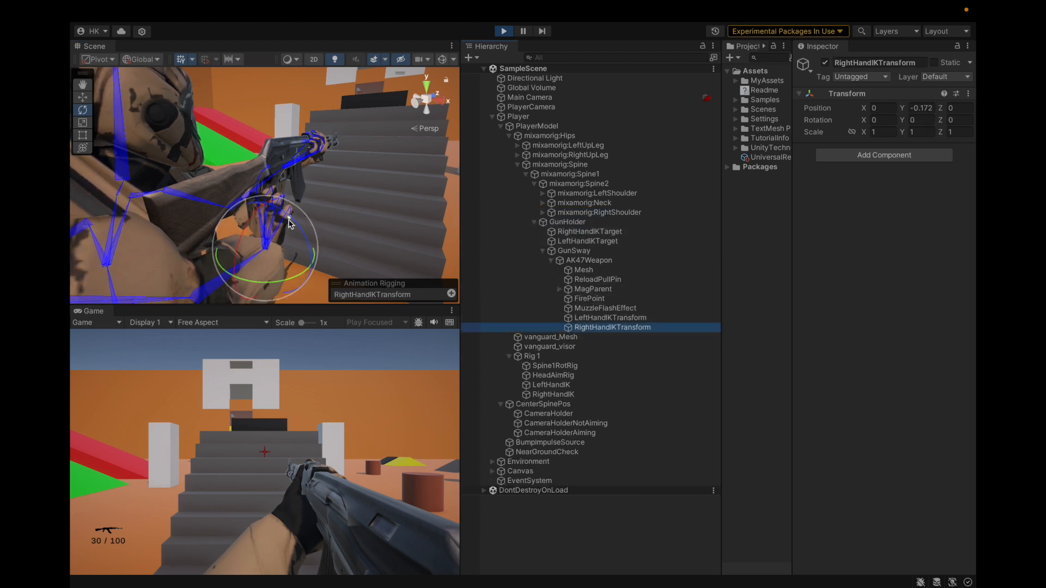
{"action": "left_click_drag", "start_coordinate": [297, 227], "coordinate": [345, 279]}
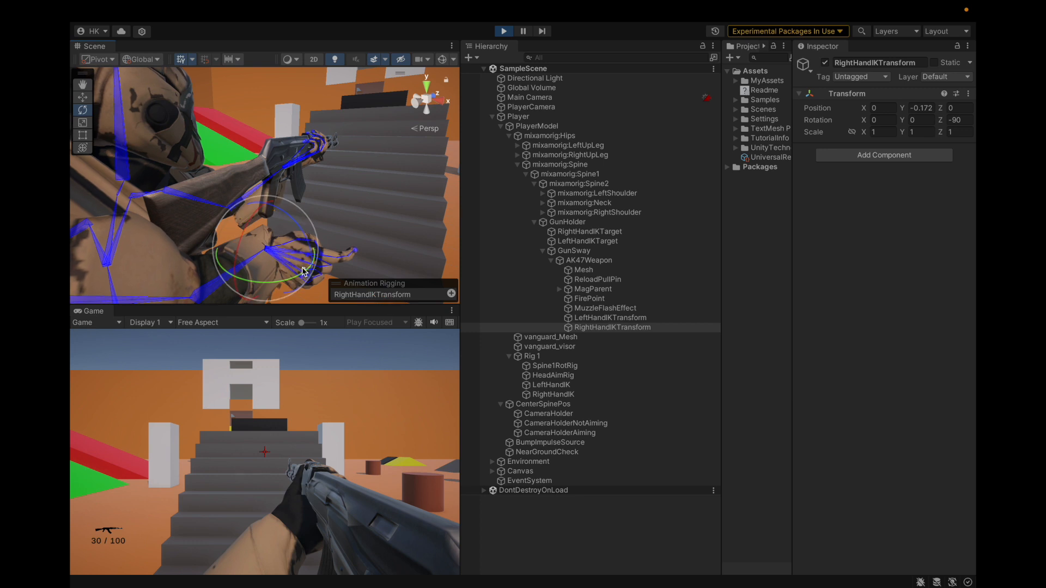
Turn RightHandIKTransform to -90 degrees about Y and position it at about X 0.0068, Y -0.024, Z -0.076 by the rifle grip
{"action": "left_click_drag", "start_coordinate": [374, 246], "coordinate": [114, 212], "text": "alt"}
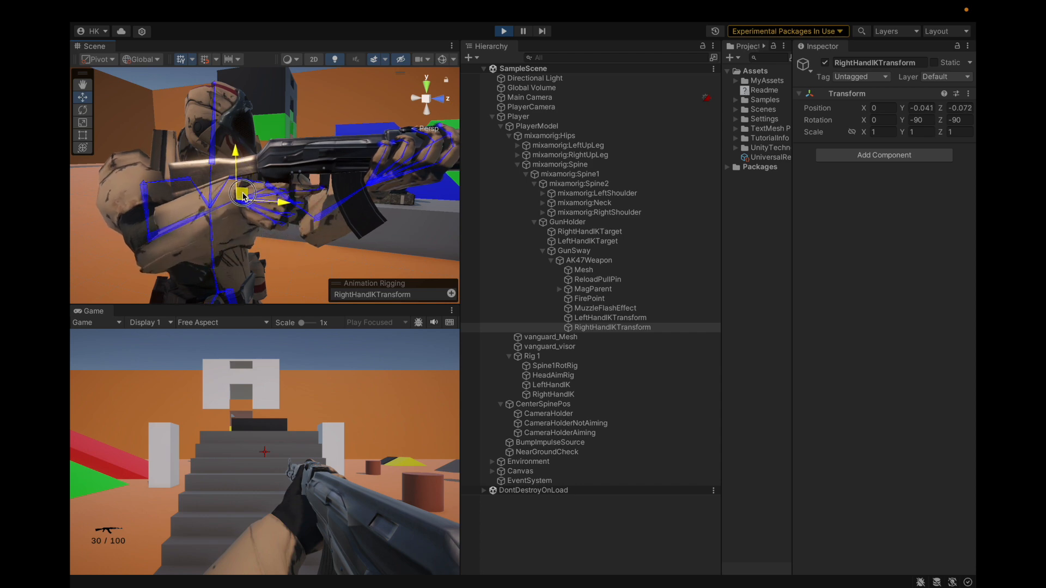
{"action": "left_click_drag", "start_coordinate": [364, 212], "coordinate": [251, 243], "text": "alt"}
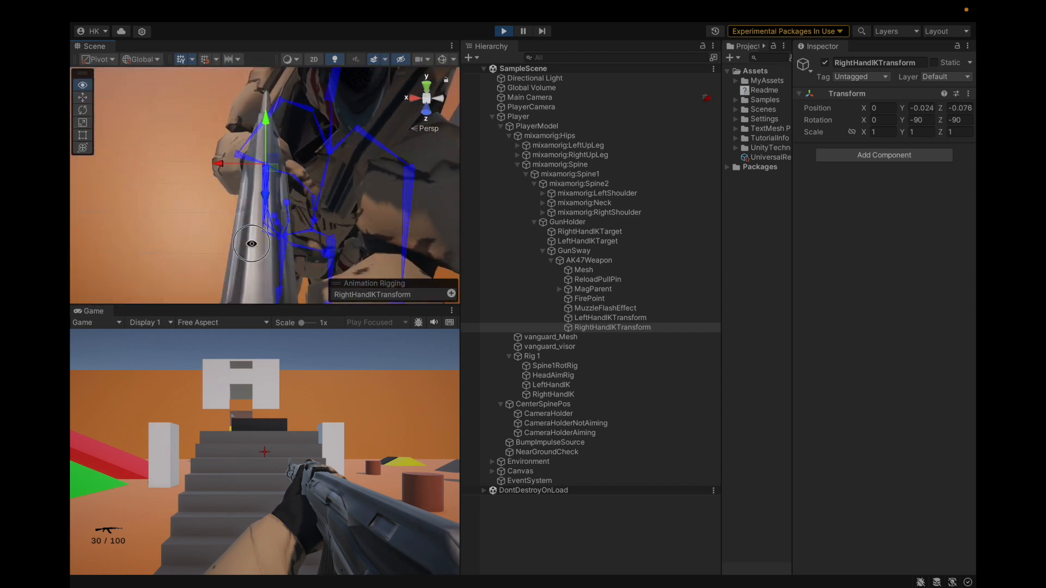
{"action": "left_click_drag", "start_coordinate": [274, 184], "coordinate": [248, 240], "text": "alt"}
{"action": "left_click_drag", "start_coordinate": [254, 204], "coordinate": [311, 134], "text": "alt"}
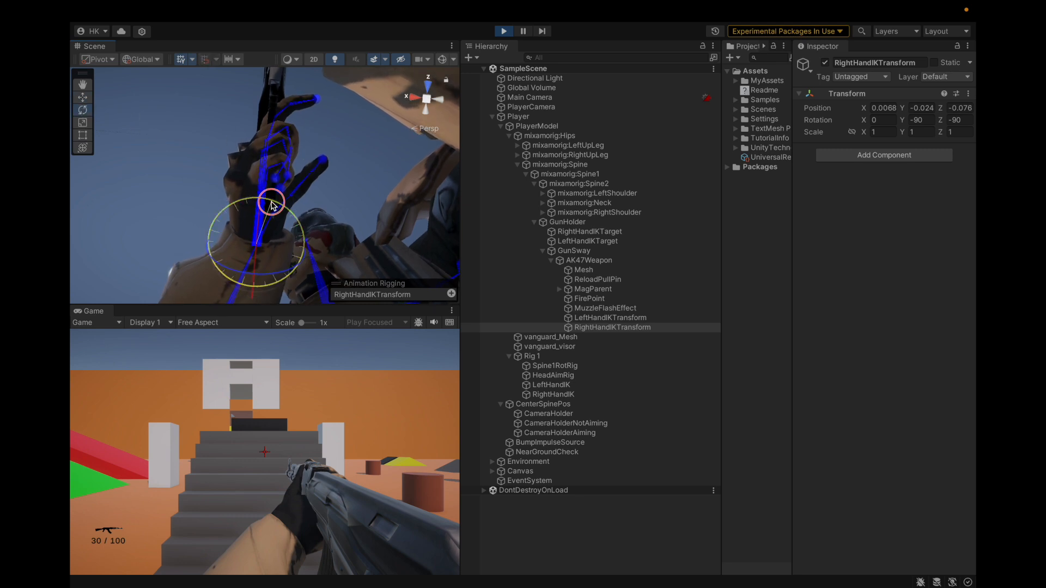
Fine-tune RightHandIKTransform to a rotation of about -0.905, -79.16, -85.27 and a position of about -0.003, -0.028, -0.085
{"action": "left_click_drag", "start_coordinate": [332, 106], "coordinate": [434, 207], "text": "alt"}
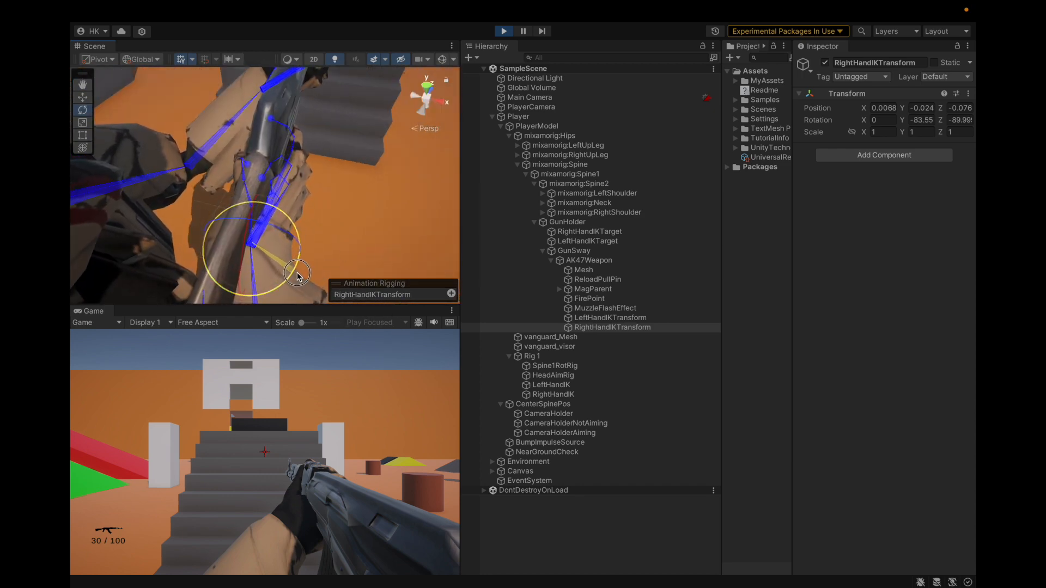
{"action": "left_click_drag", "start_coordinate": [310, 265], "coordinate": [294, 217], "text": "alt"}
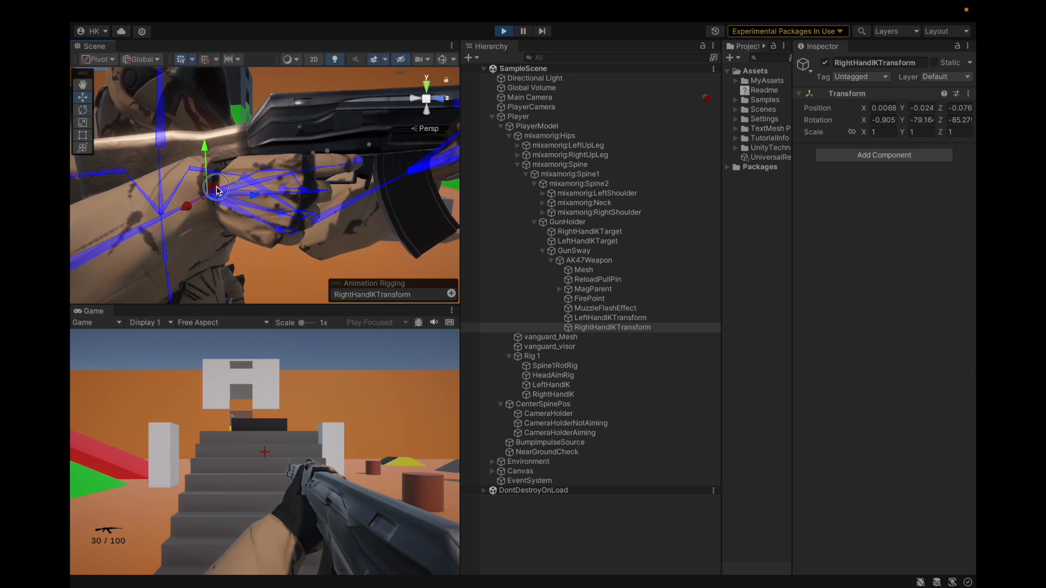
{"action": "left_click_drag", "start_coordinate": [235, 189], "coordinate": [347, 143], "text": "alt"}
{"action": "left_click_drag", "start_coordinate": [304, 197], "coordinate": [398, 66], "text": "alt"}
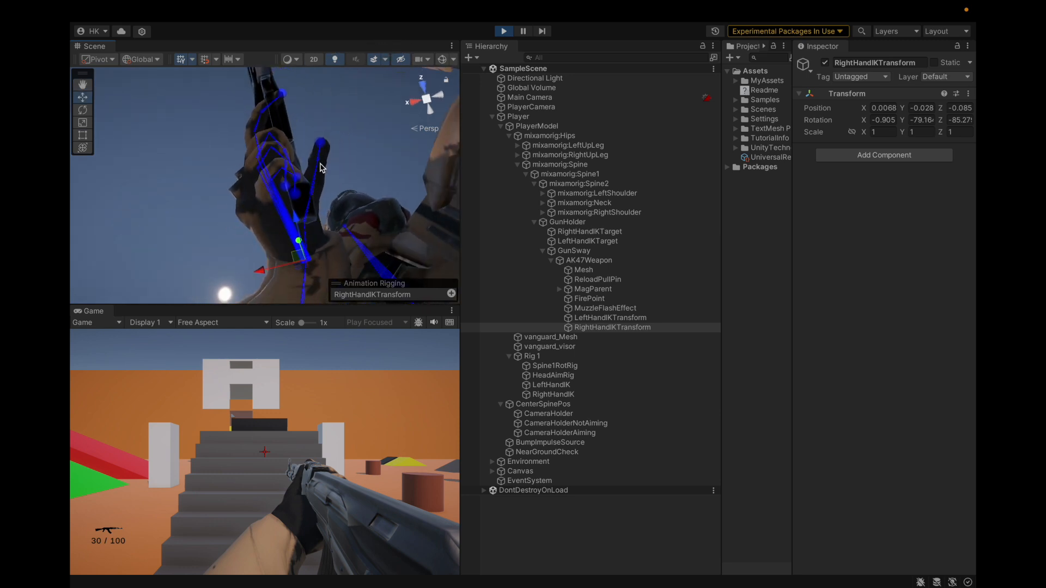
{"action": "left_click_drag", "start_coordinate": [332, 127], "coordinate": [333, 104], "text": "alt"}
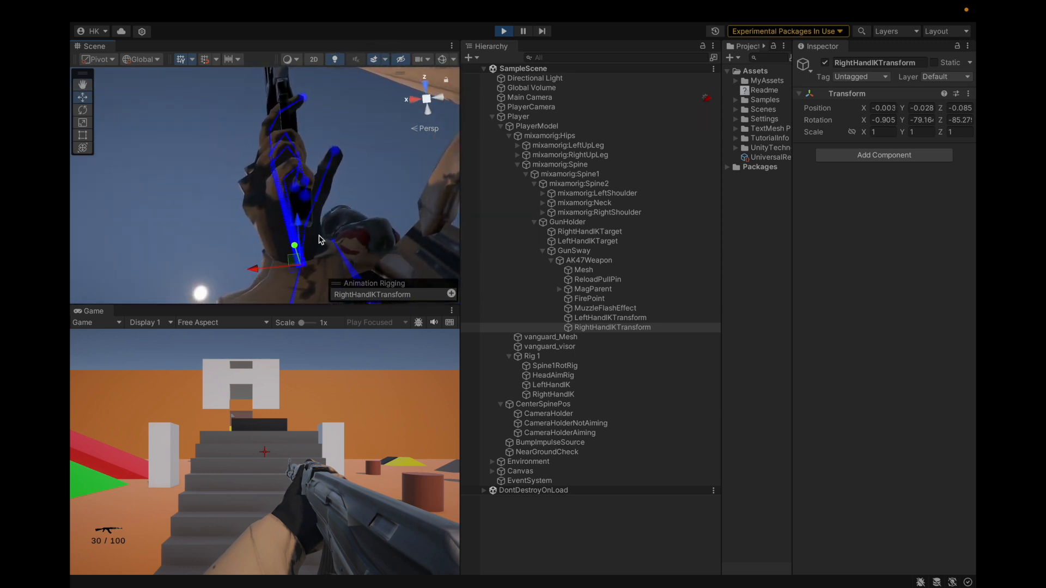
Fire, look around and aim with the rifle in the running game to check the two-handed grip
{"action": "left_click_drag", "start_coordinate": [369, 180], "coordinate": [113, 211], "text": "alt"}
{"action": "left_click_drag", "start_coordinate": [305, 235], "coordinate": [145, 139], "text": "alt"}
{"action": "scroll", "coordinate": [335, 197], "scroll_direction": "down", "scroll_amount": 5}
{"action": "scroll", "coordinate": [326, 212], "scroll_direction": "down", "scroll_amount": 5}
{"action": "scroll", "coordinate": [104, 163], "scroll_direction": "up", "scroll_amount": 5}
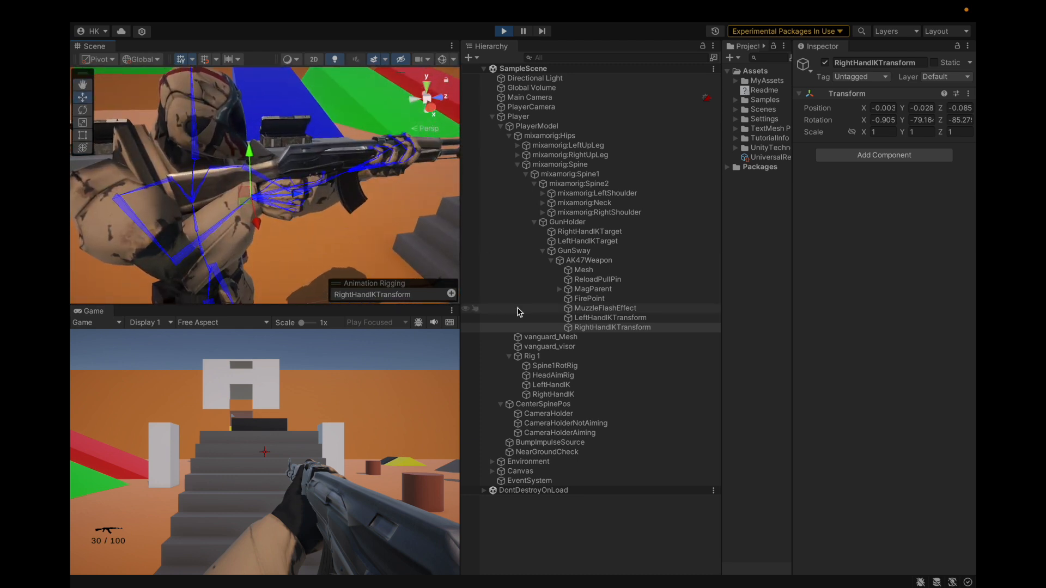
{"action": "left_click", "coordinate": [301, 444]}
{"action": "left_click", "coordinate": [301, 445]}
{"action": "left_click", "coordinate": [302, 445]}
{"action": "left_click", "coordinate": [301, 445]}
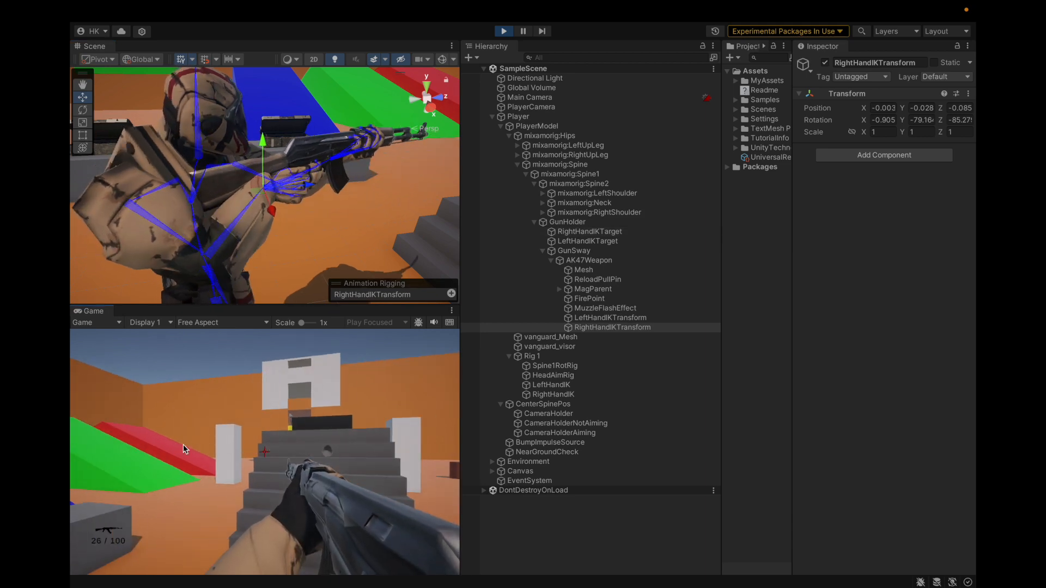
{"action": "left_click", "coordinate": [260, 472]}
{"action": "left_click", "coordinate": [236, 478]}
{"action": "left_click", "coordinate": [235, 478]}
{"action": "left_click", "coordinate": [235, 478]}
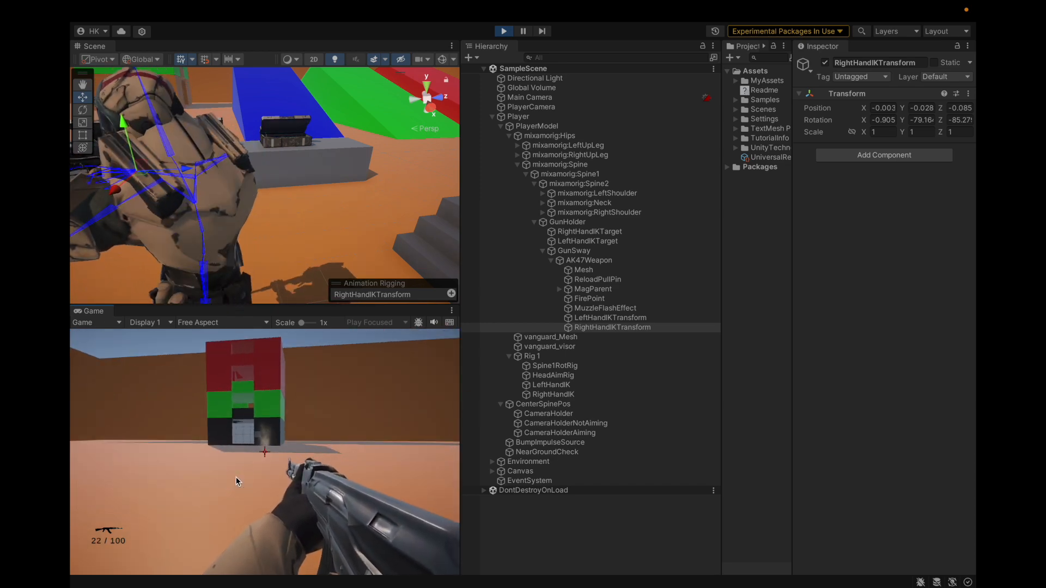
{"action": "left_click", "coordinate": [236, 478]}
{"action": "left_click", "coordinate": [312, 421]}
{"action": "left_click", "coordinate": [312, 420]}
{"action": "left_click", "coordinate": [313, 421]}
{"action": "left_click", "coordinate": [409, 422]}
{"action": "left_click", "coordinate": [408, 423]}
{"action": "left_click", "coordinate": [409, 422]}
{"action": "left_click", "coordinate": [408, 422]}
{"action": "left_click", "coordinate": [409, 423]}
{"action": "left_click", "coordinate": [409, 423]}
{"action": "left_click", "coordinate": [385, 491]}
{"action": "right_click", "coordinate": [348, 494]}
{"action": "left_click", "coordinate": [219, 508]}
{"action": "left_click", "coordinate": [218, 509]}
{"action": "left_click", "coordinate": [218, 509]}
{"action": "left_click", "coordinate": [217, 510]}
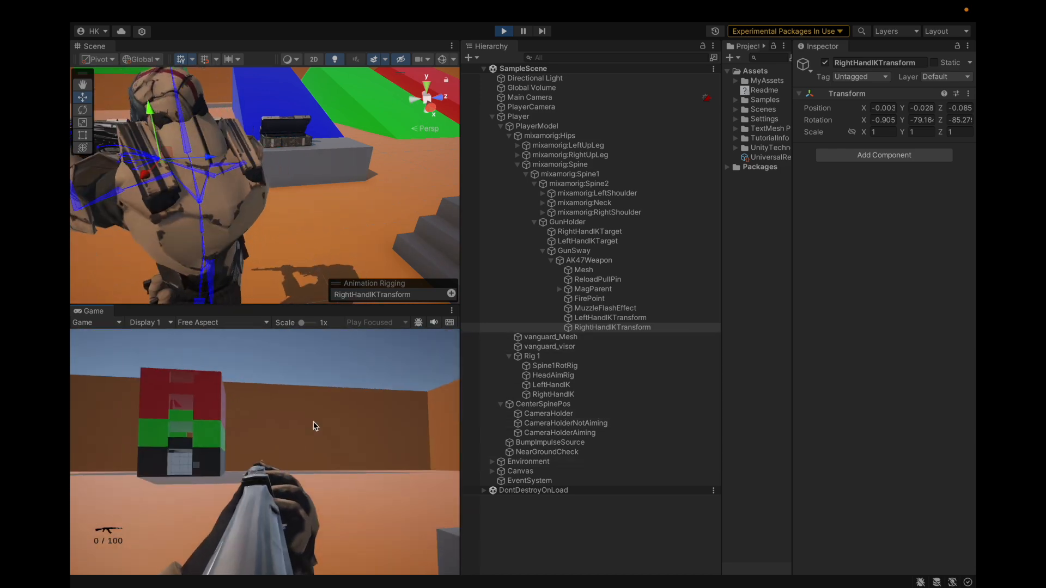
Copy RightHandIKTransform's Transform component, exit play mode and paste the component values back onto it
{"action": "left_click", "coordinate": [568, 414]}
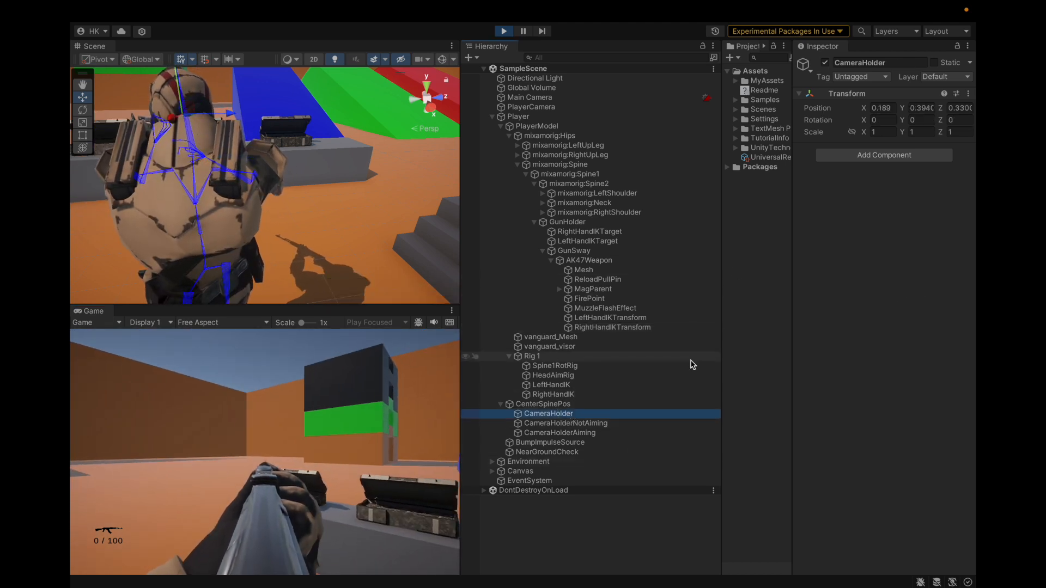
{"action": "left_click", "coordinate": [663, 327]}
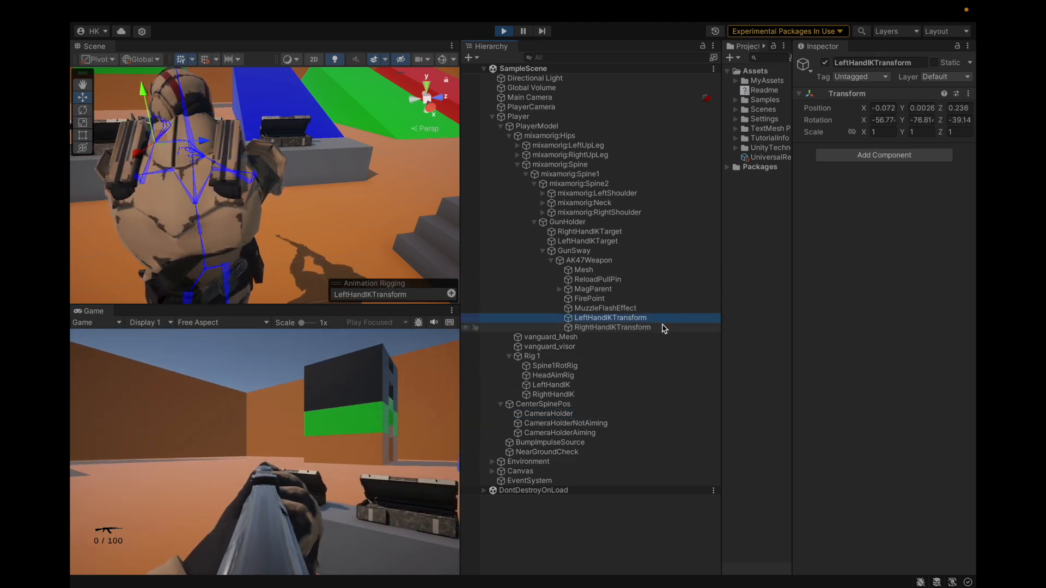
{"action": "left_click", "coordinate": [969, 96]}
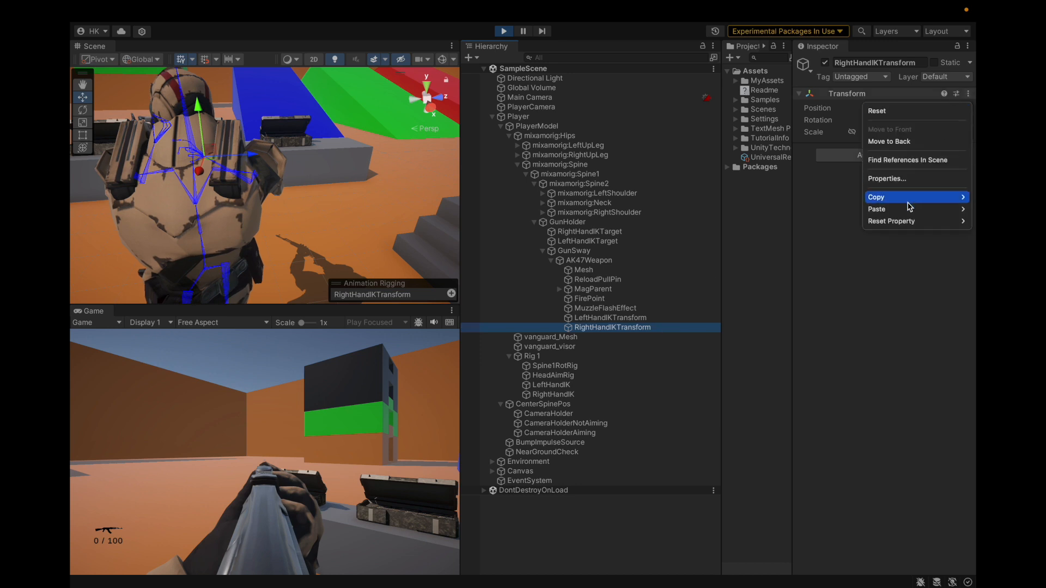
{"action": "left_click", "coordinate": [843, 257]}
{"action": "key", "text": "ctrl+p"}
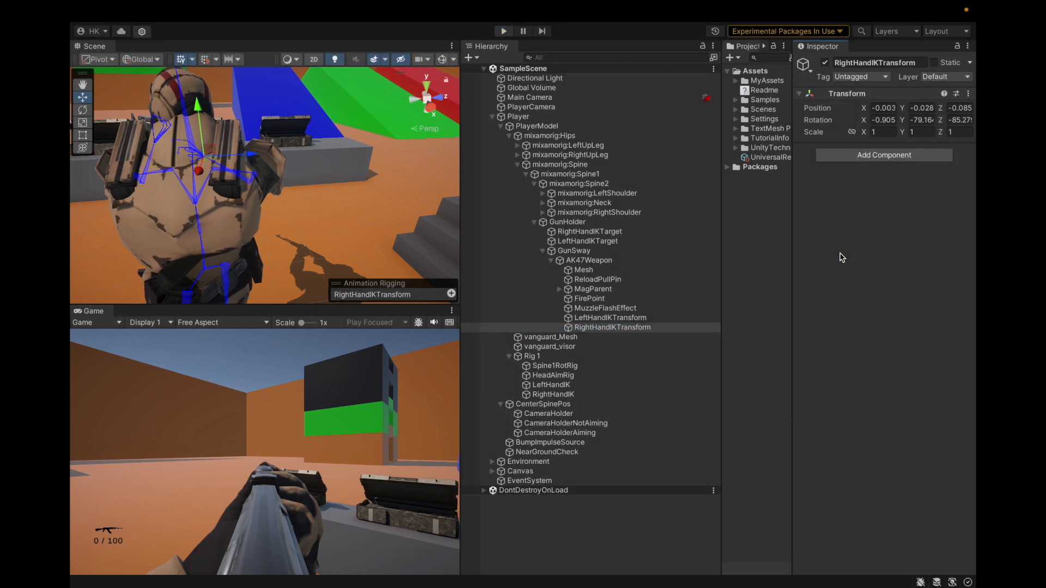
{"action": "left_click", "coordinate": [968, 94]}
{"action": "mouse_move", "coordinate": [882, 211]}
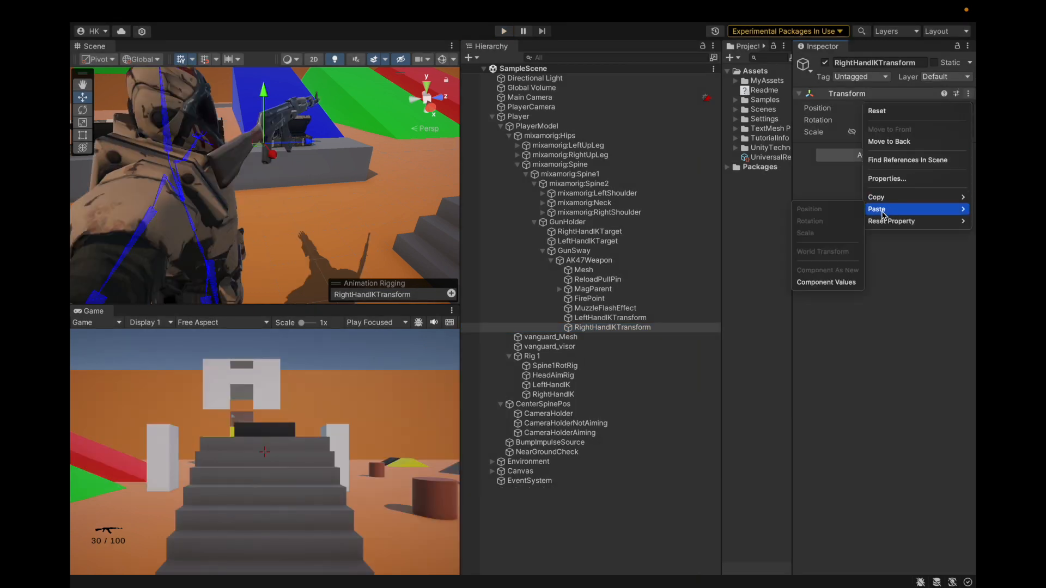
{"action": "left_click", "coordinate": [823, 282]}
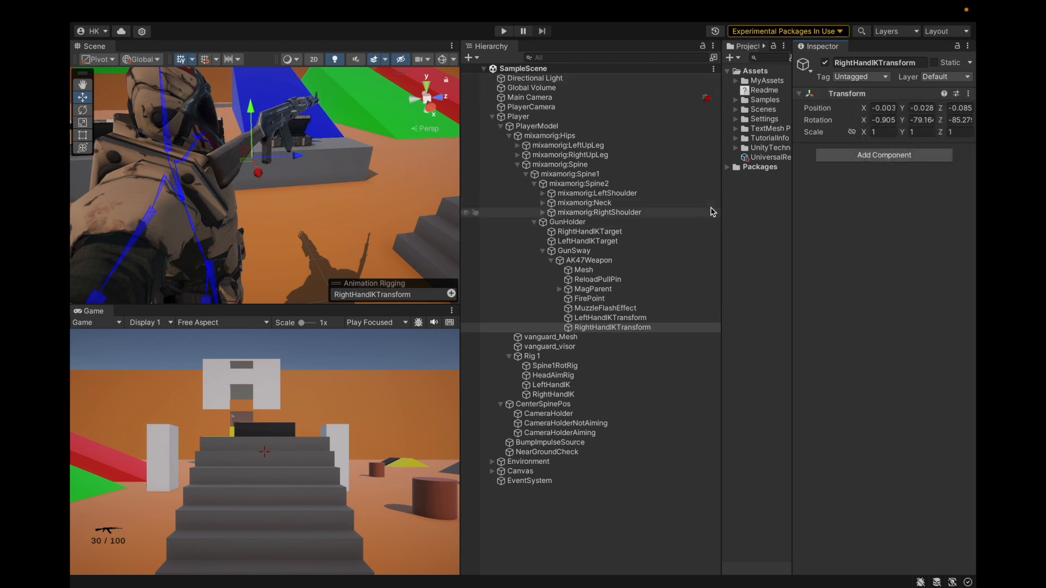
Select AK47WeaponSO in MyAssets/ScriptableObjects and widen the Inspector to examine its weapon and recoil settings
{"action": "left_click_drag", "start_coordinate": [722, 213], "coordinate": [642, 212]}
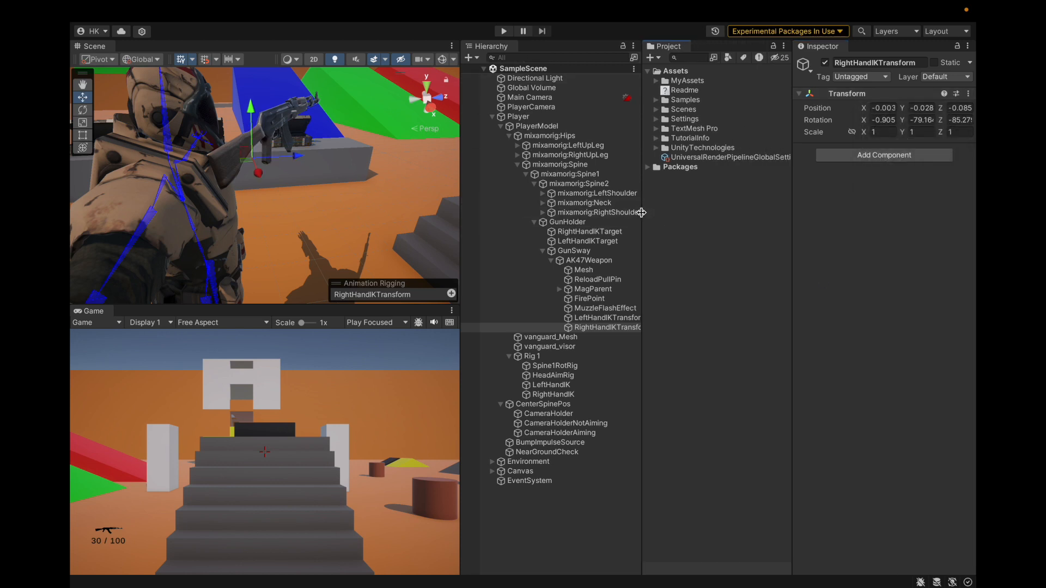
{"action": "left_click", "coordinate": [655, 80]}
{"action": "left_click", "coordinate": [665, 167]}
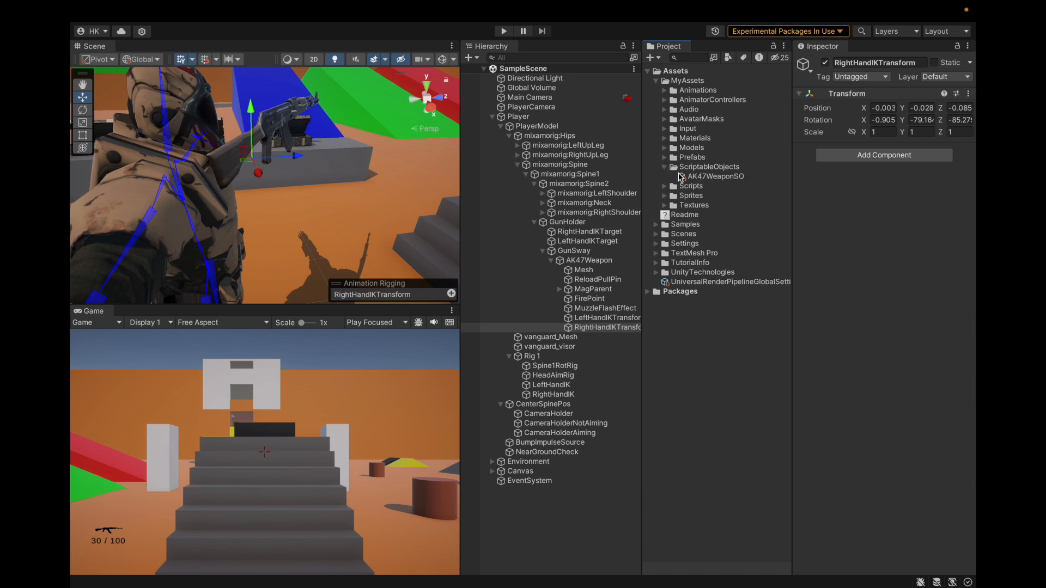
{"action": "left_click", "coordinate": [711, 176]}
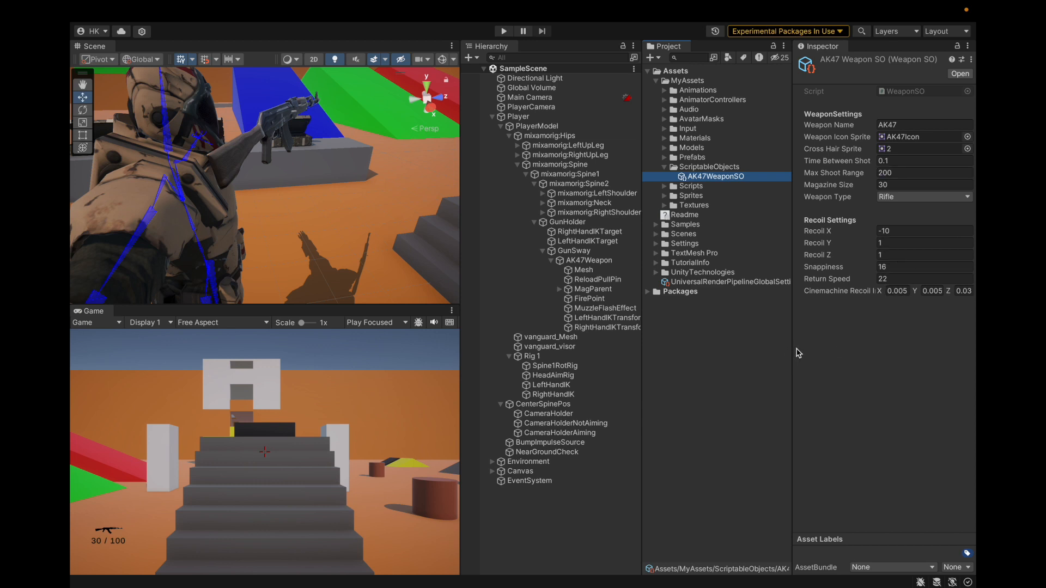
{"action": "left_click_drag", "start_coordinate": [792, 348], "coordinate": [706, 355]}
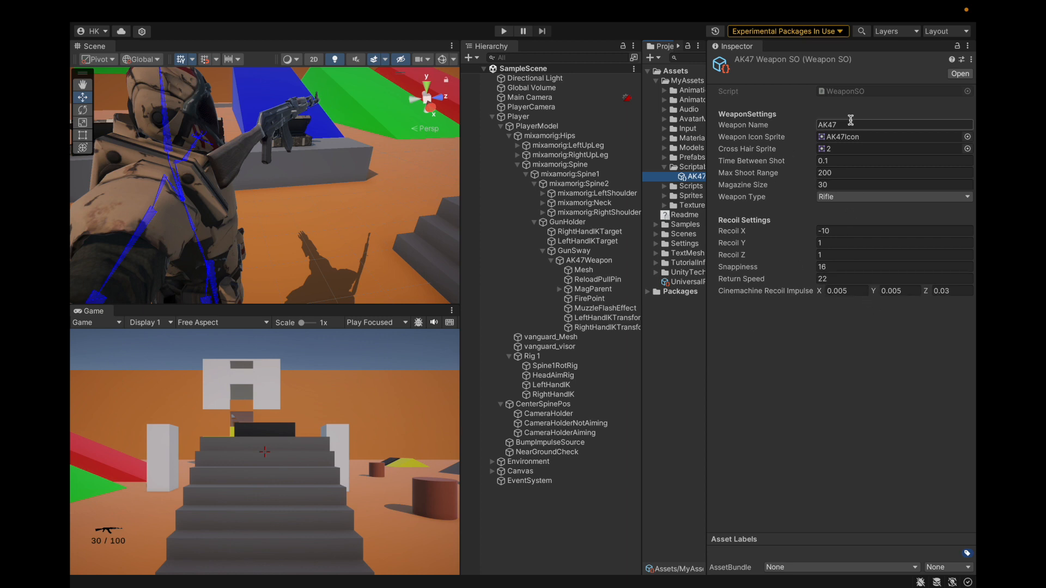
{"action": "left_click", "coordinate": [905, 331]}
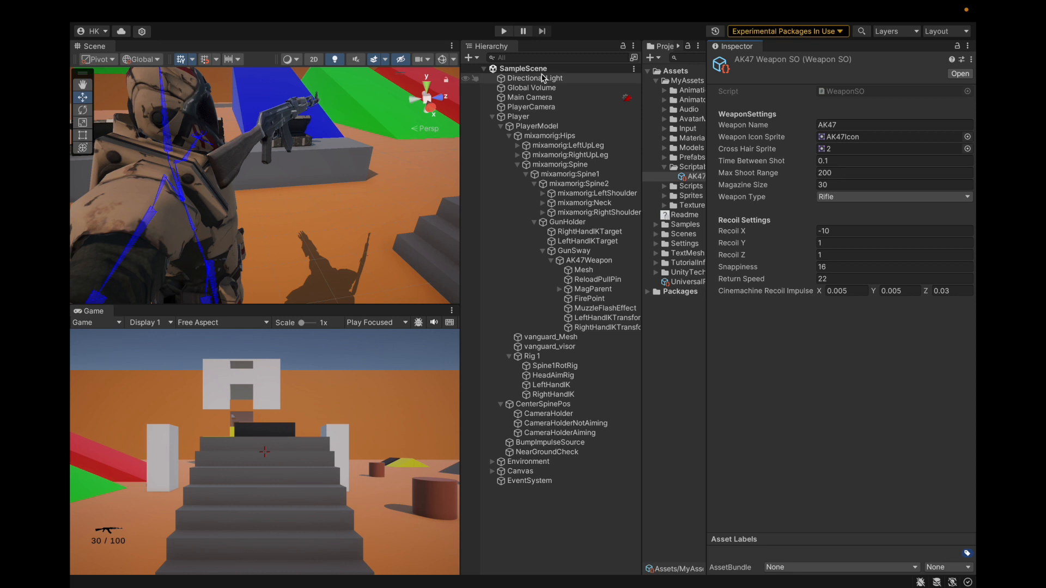
Run the game, fire the rifle and reload it to test the hand poses
{"action": "scroll", "coordinate": [247, 177], "scroll_direction": "down", "scroll_amount": 3}
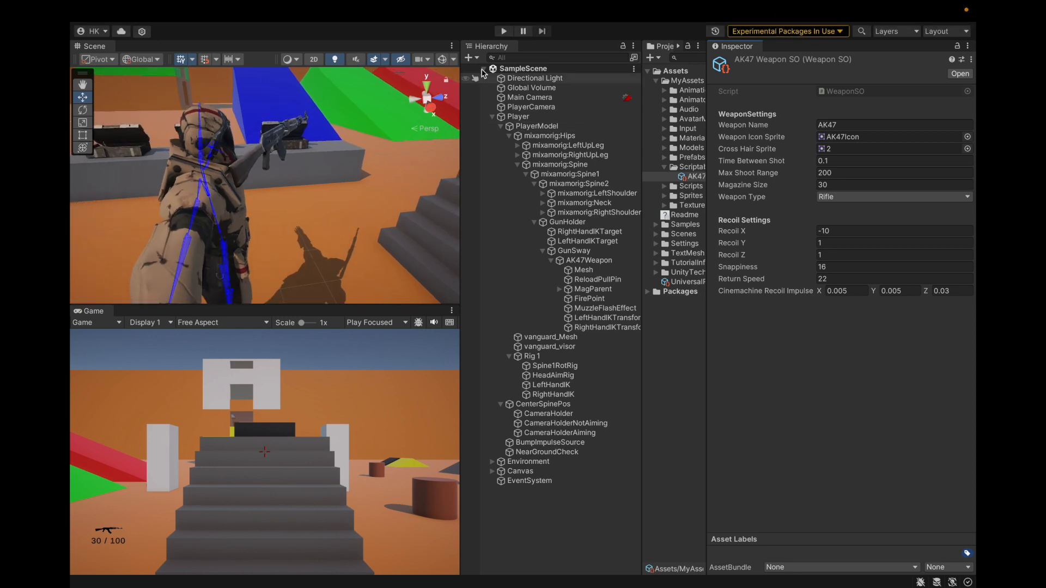
{"action": "left_click", "coordinate": [503, 30]}
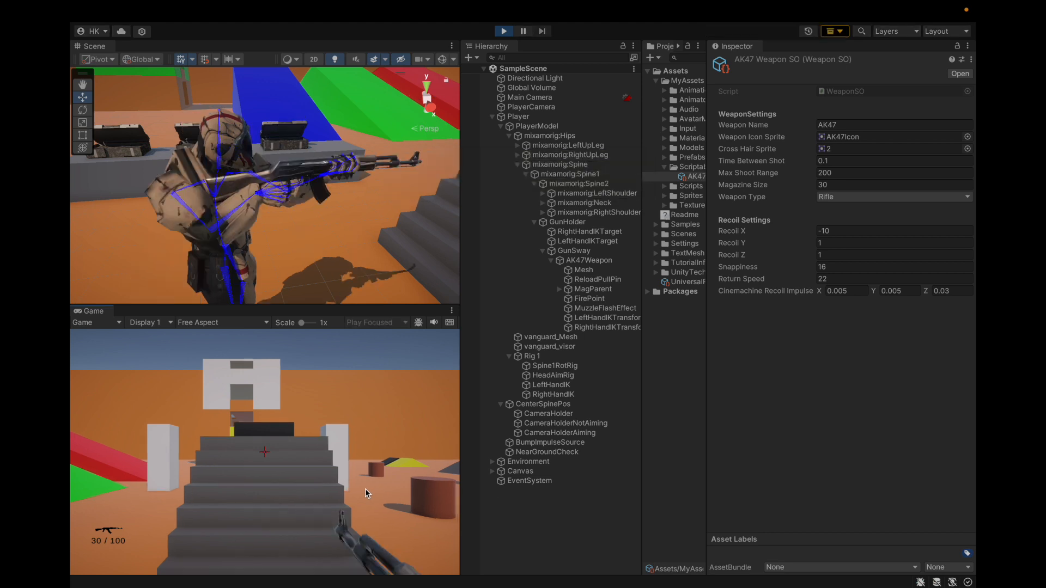
{"action": "left_click", "coordinate": [334, 495]}
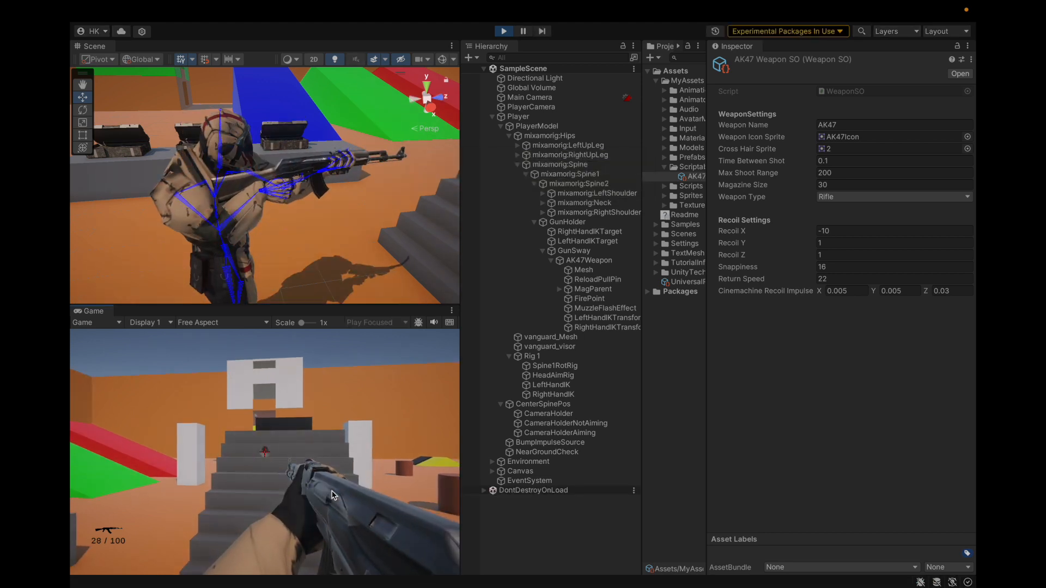
{"action": "key", "text": "r"}
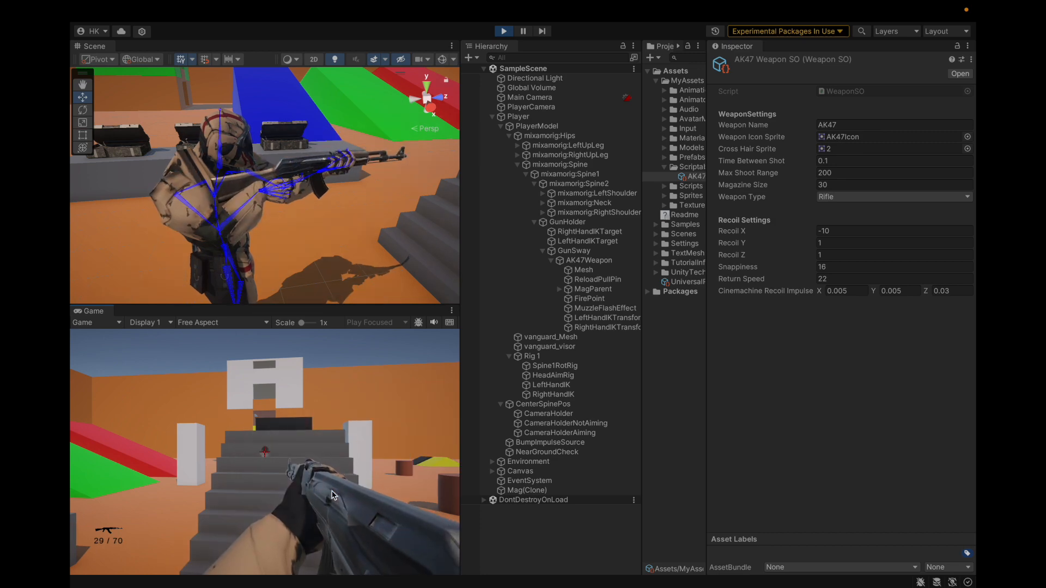
{"action": "left_click", "coordinate": [334, 495]}
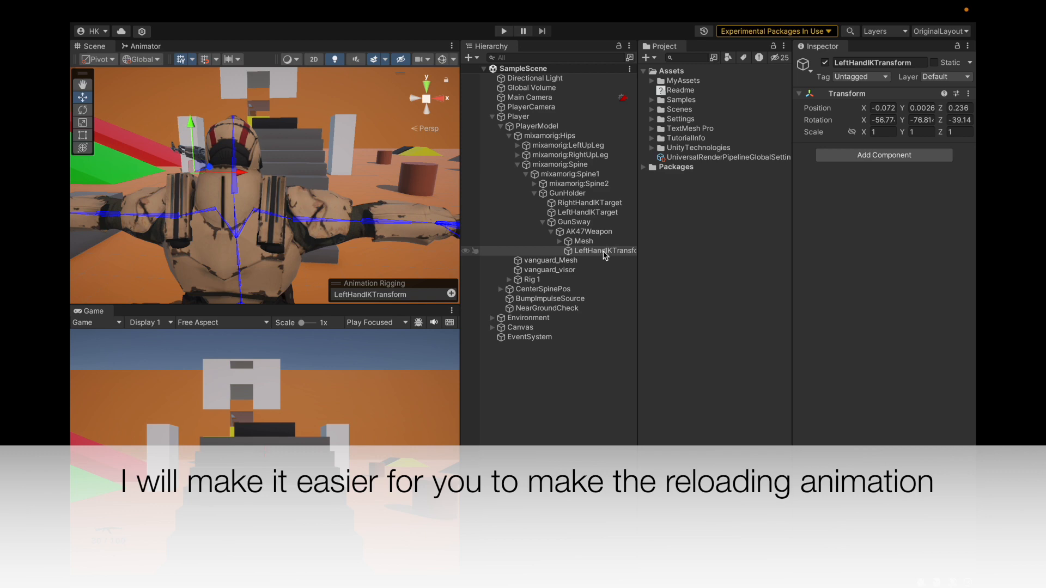
Expand Mesh under AK47Weapon to examine the weapon parts and hand transform nested in it
{"action": "left_click_drag", "start_coordinate": [343, 163], "coordinate": [142, 195], "text": "alt"}
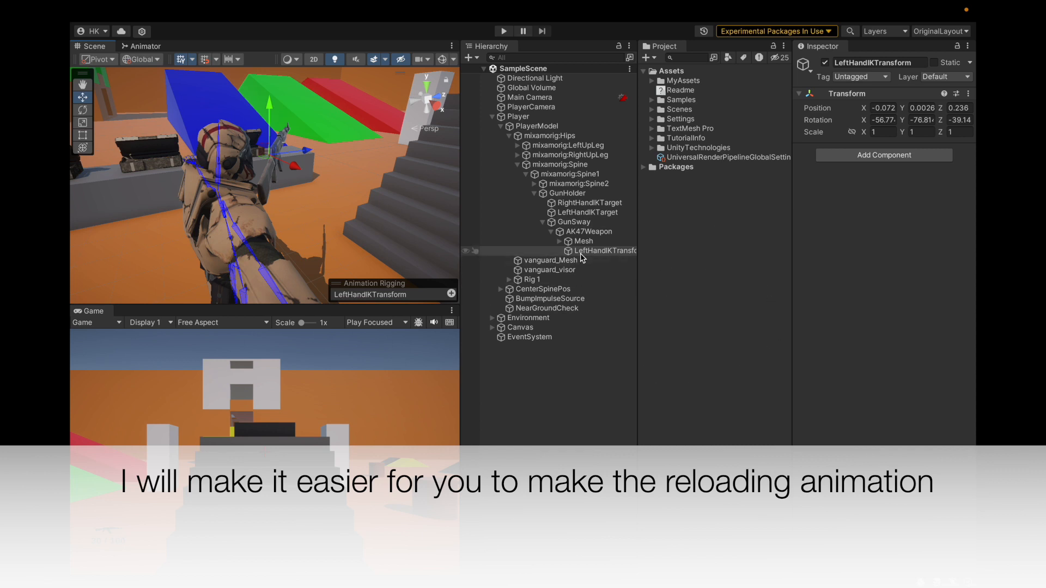
{"action": "left_click", "coordinate": [559, 241]}
{"action": "left_click", "coordinate": [580, 242]}
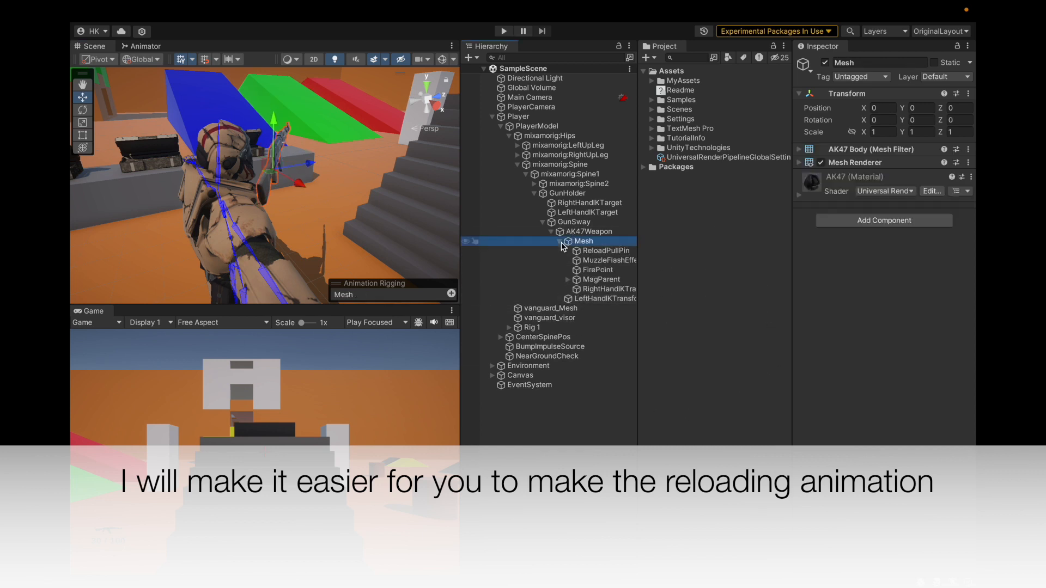
{"action": "left_click", "coordinate": [560, 242]}
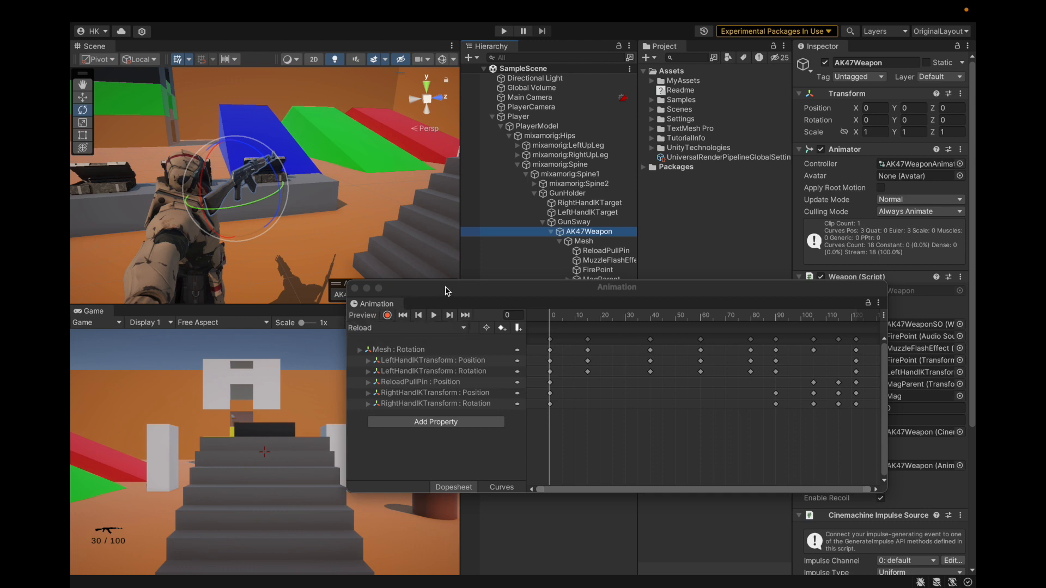
Move the Animation window clear of the weapon objects and widen the Hierarchy to show their full names
{"action": "left_click_drag", "start_coordinate": [445, 290], "coordinate": [434, 360]}
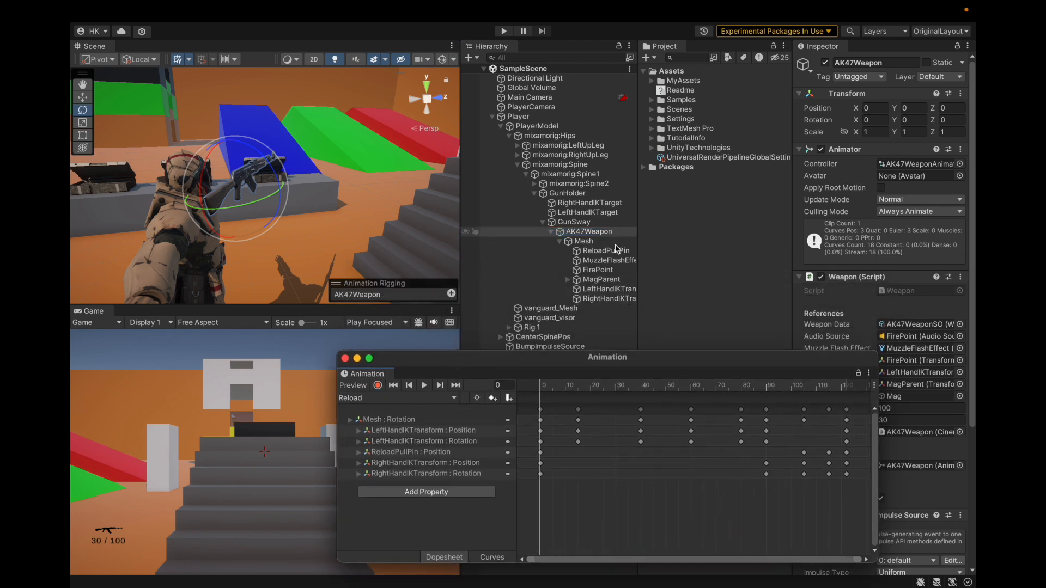
{"action": "left_click_drag", "start_coordinate": [640, 298], "coordinate": [712, 289]}
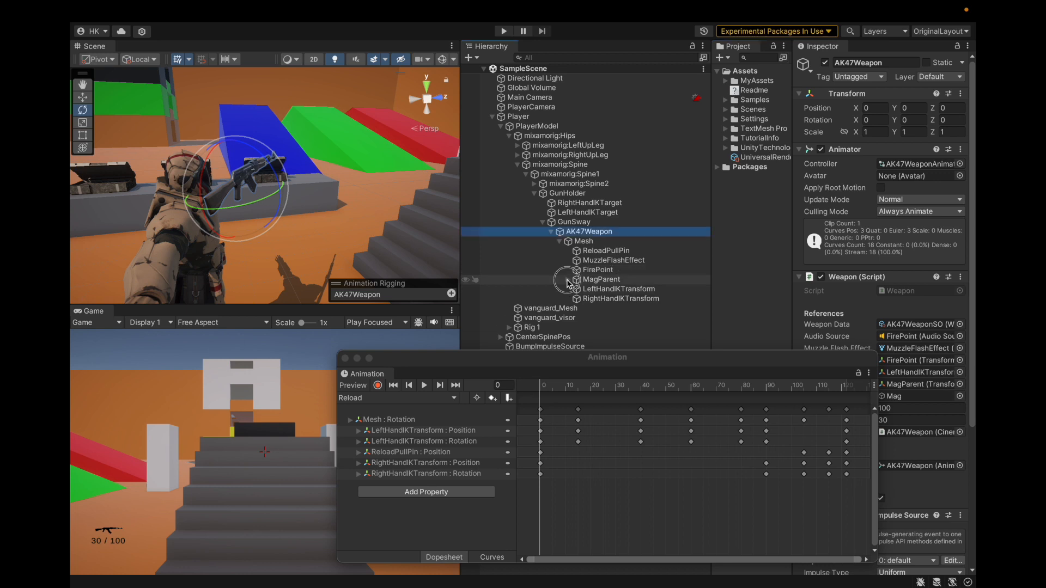
{"action": "left_click", "coordinate": [568, 280]}
{"action": "left_click", "coordinate": [568, 279]}
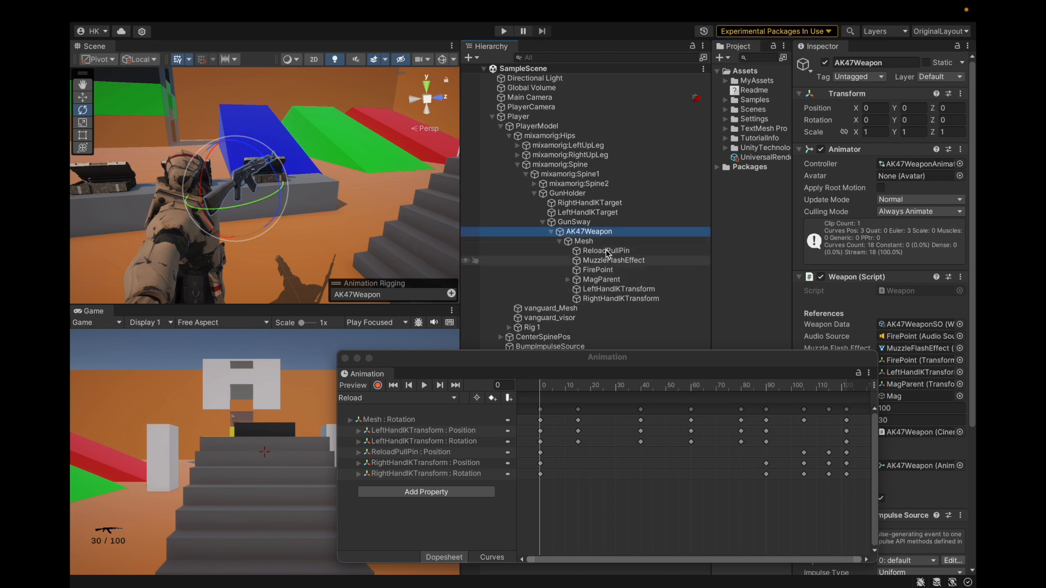
Select ReloadPullPin under the weapon's Mesh to examine its position values
{"action": "left_click", "coordinate": [605, 250]}
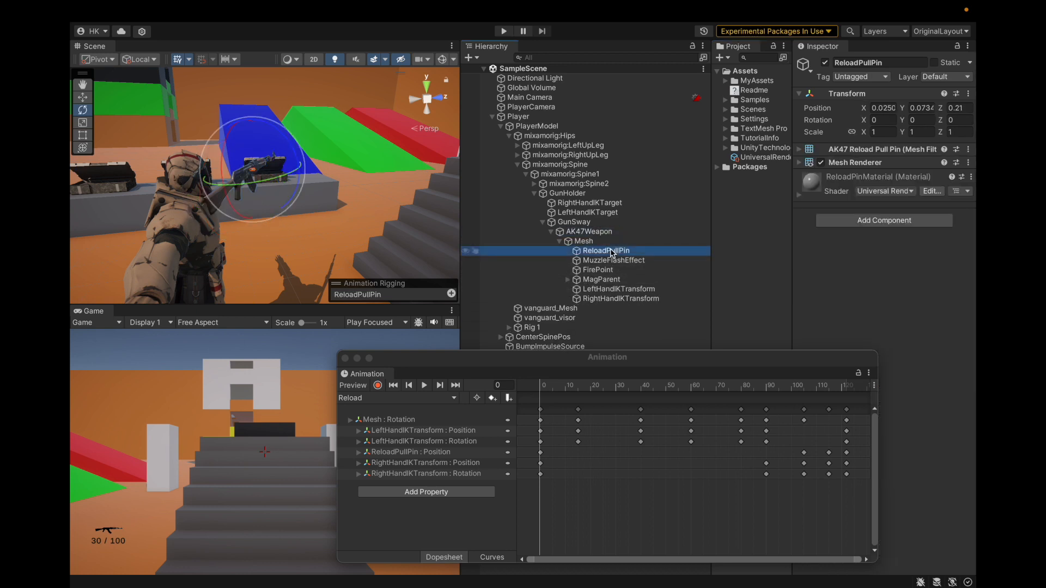
{"action": "left_click", "coordinate": [965, 109]}
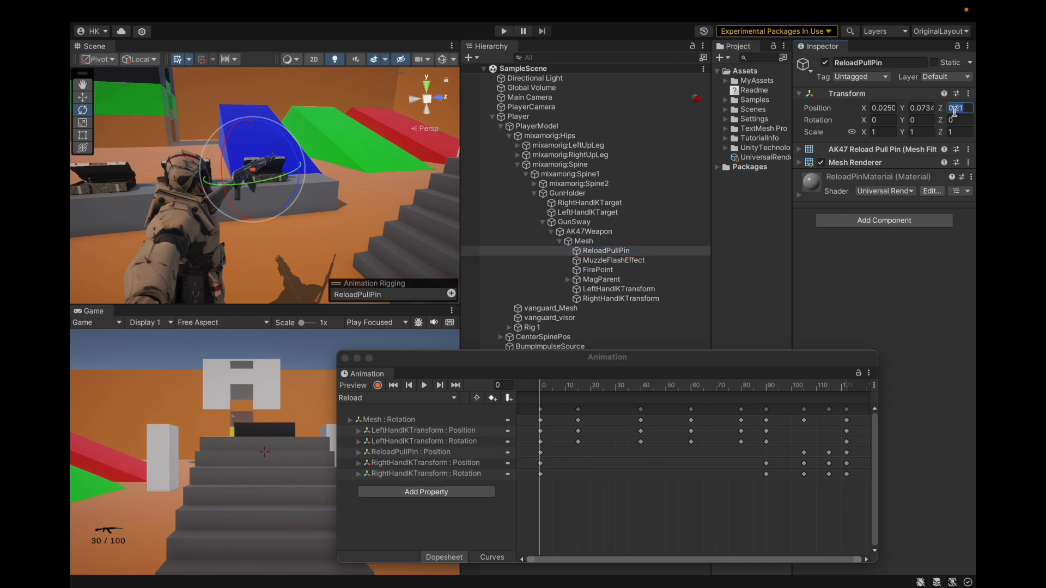
{"action": "left_click", "coordinate": [607, 250]}
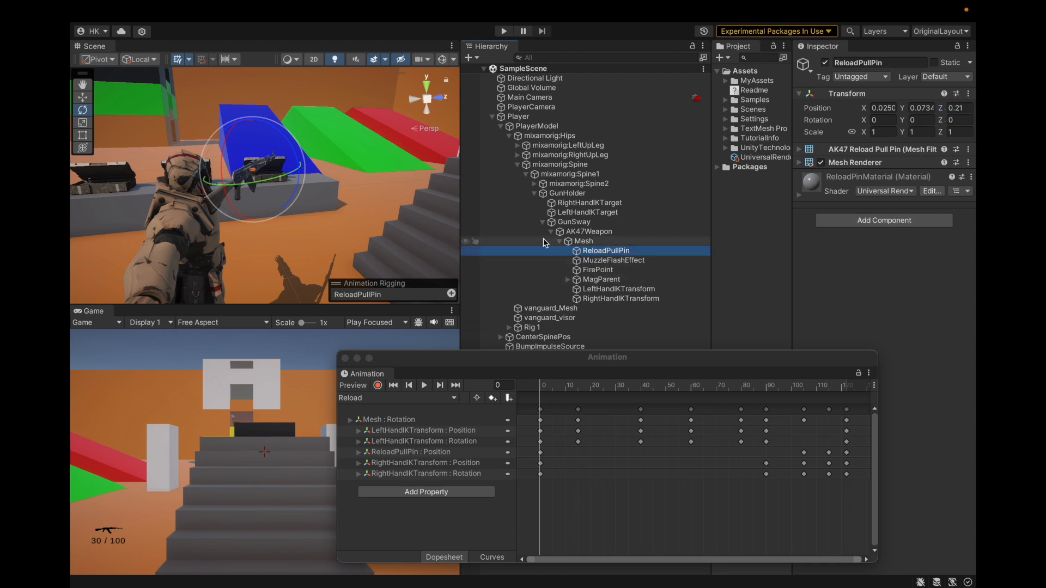
Reposition the Animation window below the weapon objects and expand the Mesh rotation property of the Reload clip into its X, Y and Z values
{"action": "left_click_drag", "start_coordinate": [414, 362], "coordinate": [426, 303]}
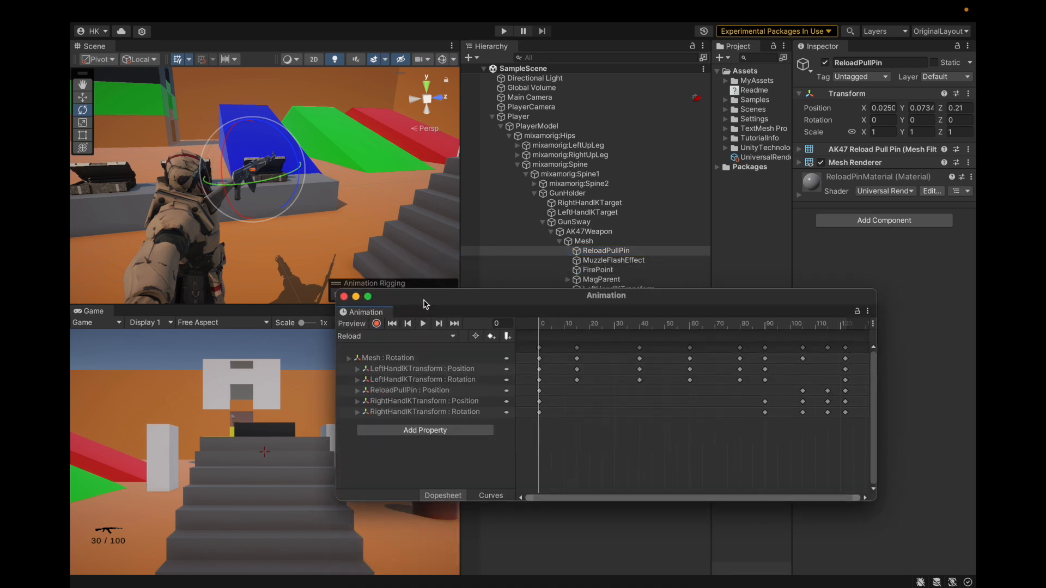
{"action": "left_click", "coordinate": [415, 357]}
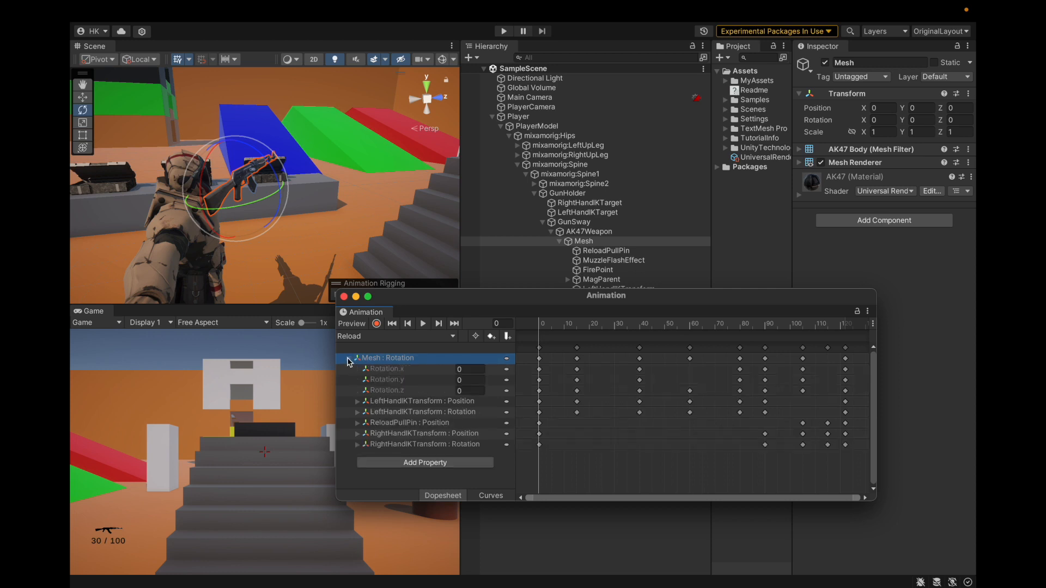
{"action": "left_click", "coordinate": [615, 246]}
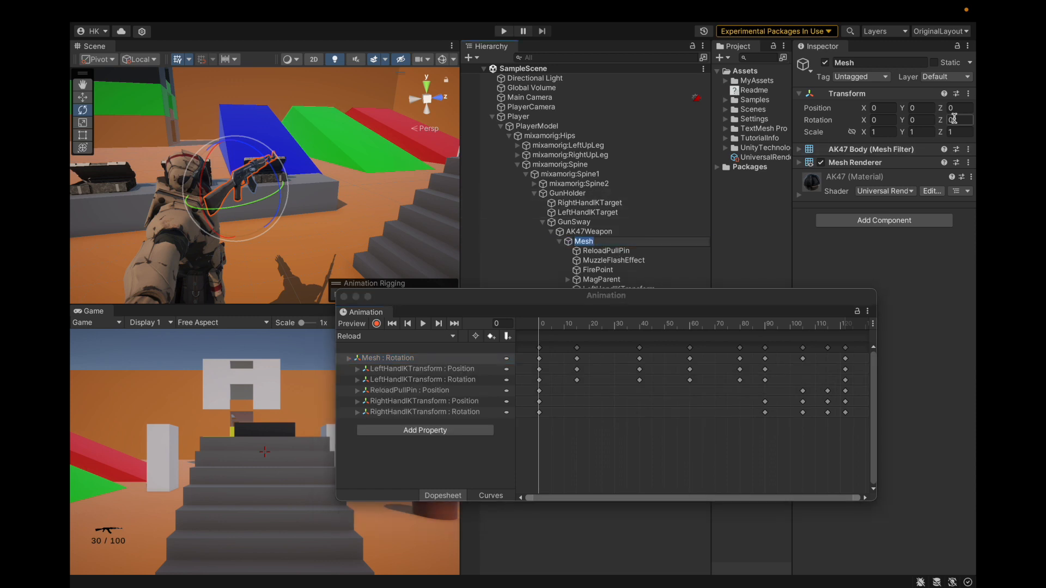
{"action": "left_click_drag", "start_coordinate": [467, 304], "coordinate": [473, 332]}
{"action": "left_click", "coordinate": [366, 391]}
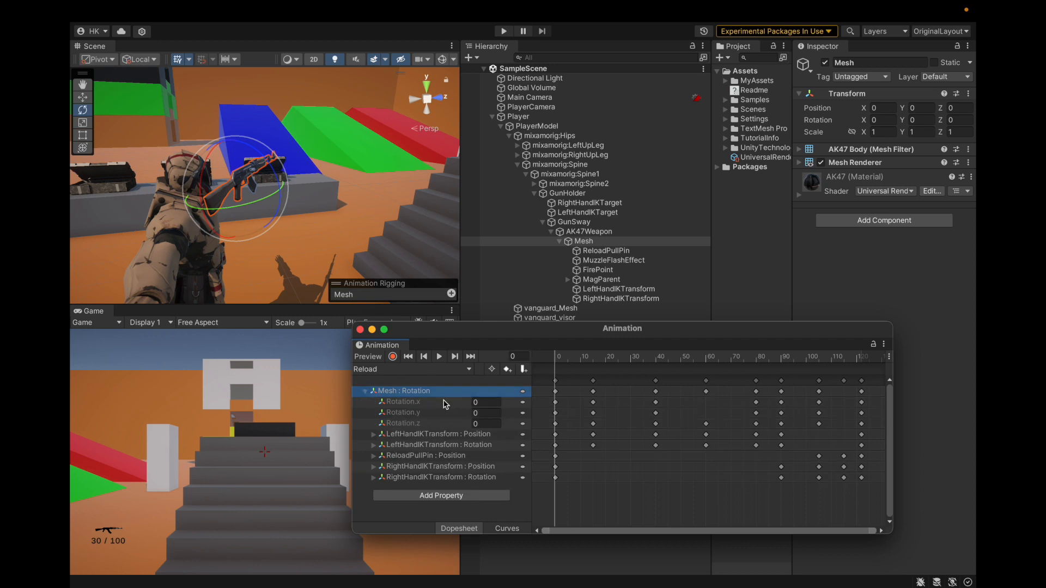
Examine which Mesh transform properties can be added to the Reload clip, without adding any
{"action": "left_click", "coordinate": [431, 497]}
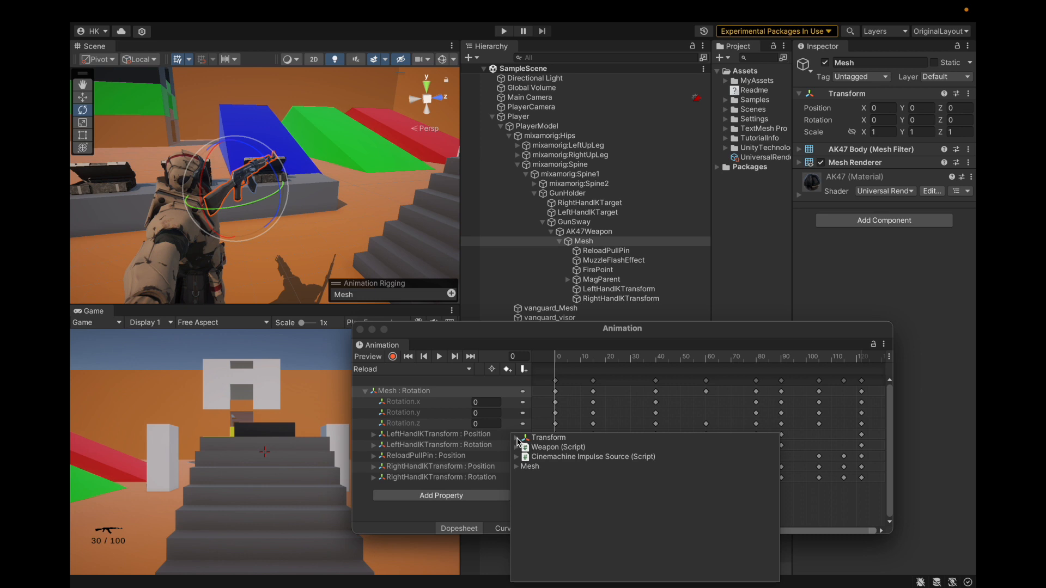
{"action": "left_click", "coordinate": [516, 467]}
{"action": "left_click", "coordinate": [524, 485]}
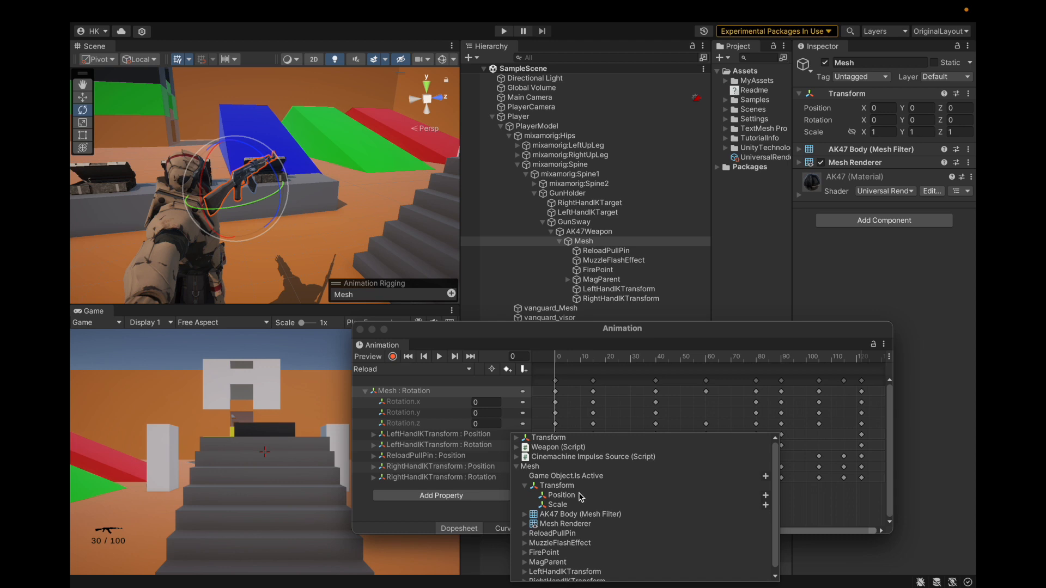
{"action": "left_click", "coordinate": [526, 483]}
{"action": "left_click", "coordinate": [470, 503]}
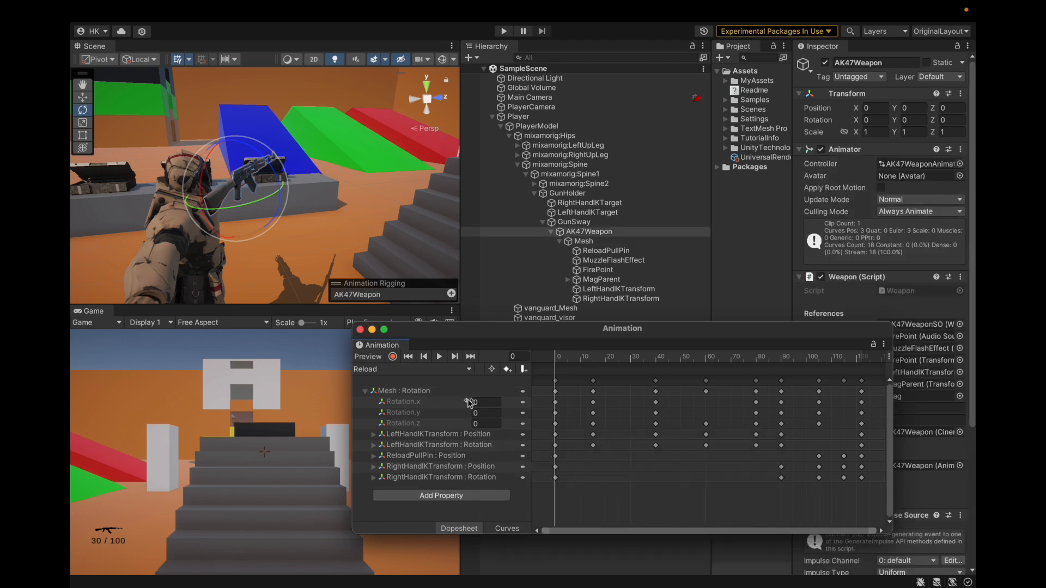
Examine the Mesh rotation keys at frames 15 and 40 in a widened Inspector, briefly switching keyframe recording on and off
{"action": "left_click", "coordinate": [412, 392]}
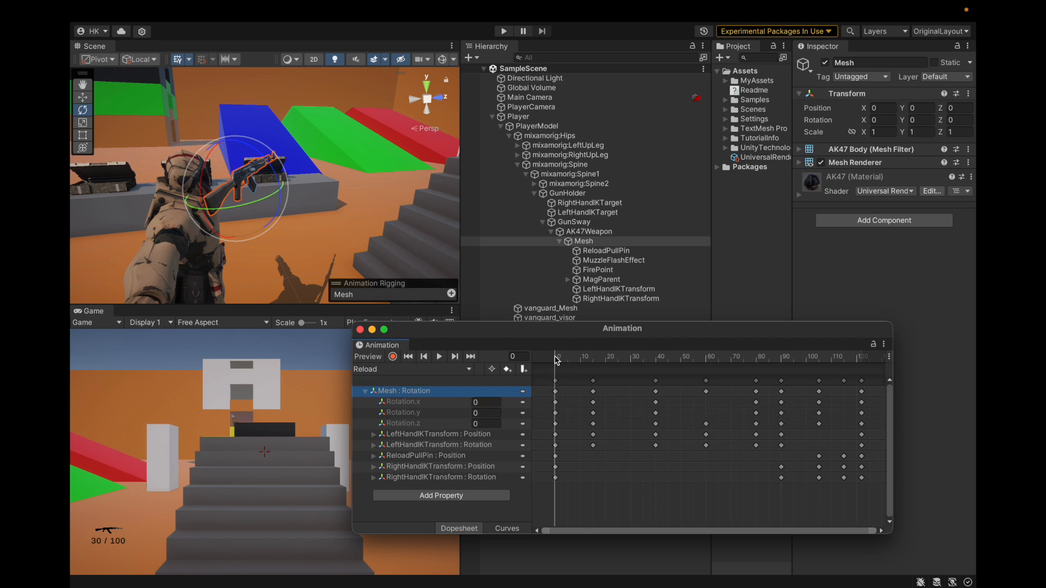
{"action": "left_click_drag", "start_coordinate": [557, 359], "coordinate": [593, 360]}
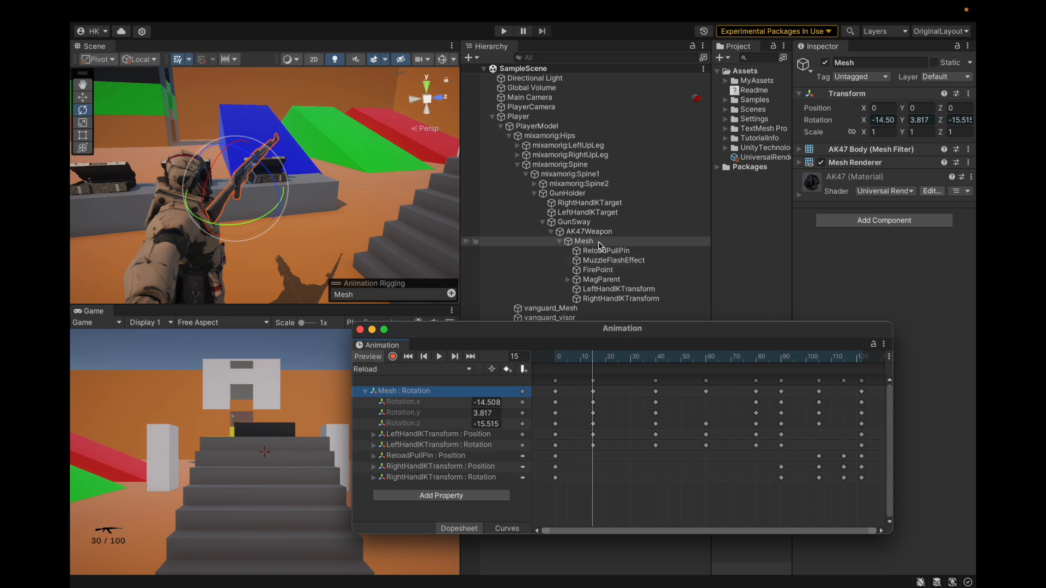
{"action": "left_click_drag", "start_coordinate": [793, 160], "coordinate": [709, 171]}
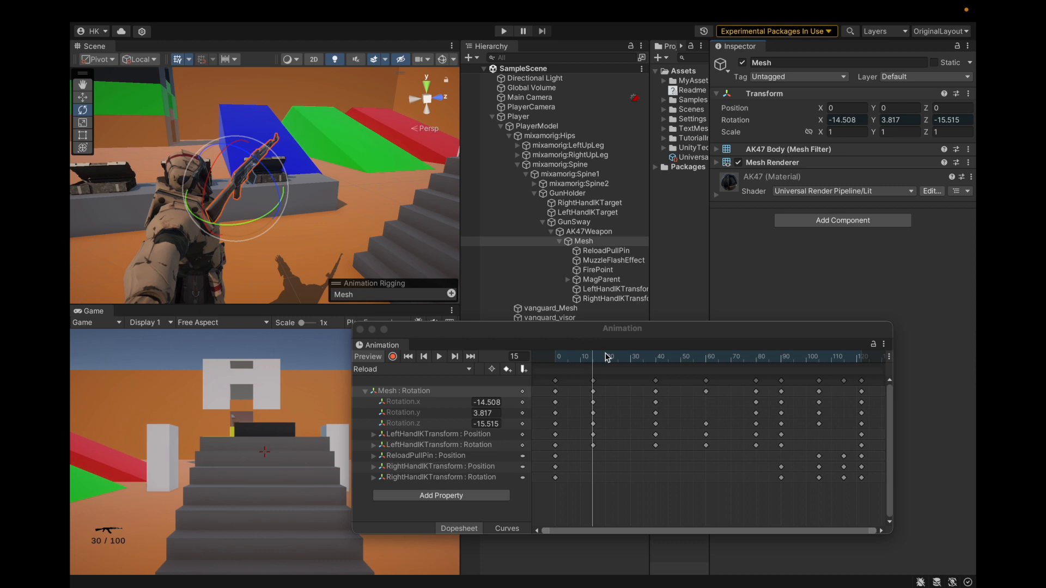
{"action": "left_click_drag", "start_coordinate": [594, 360], "coordinate": [656, 364]}
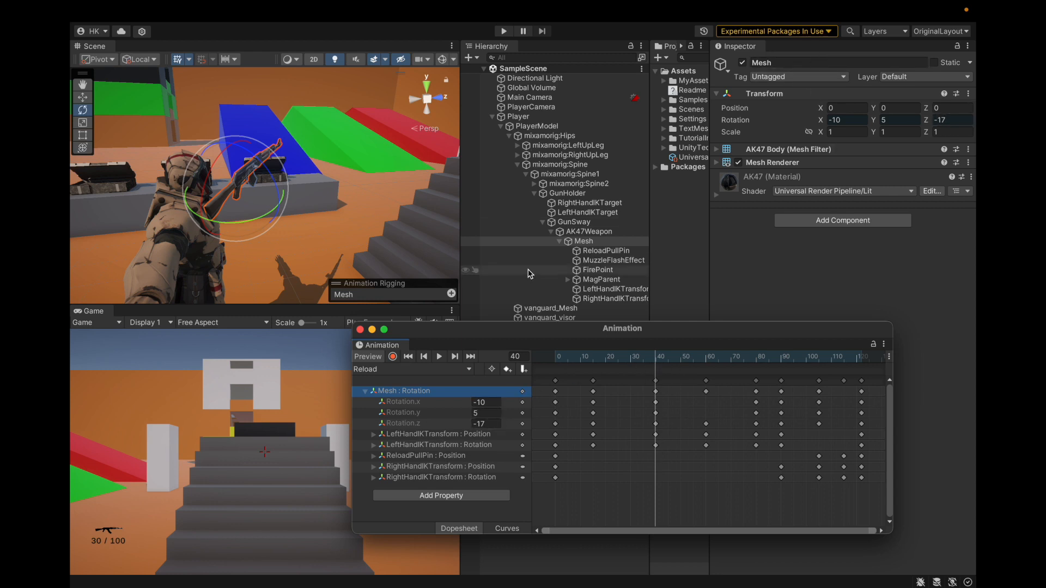
{"action": "left_click", "coordinate": [392, 357]}
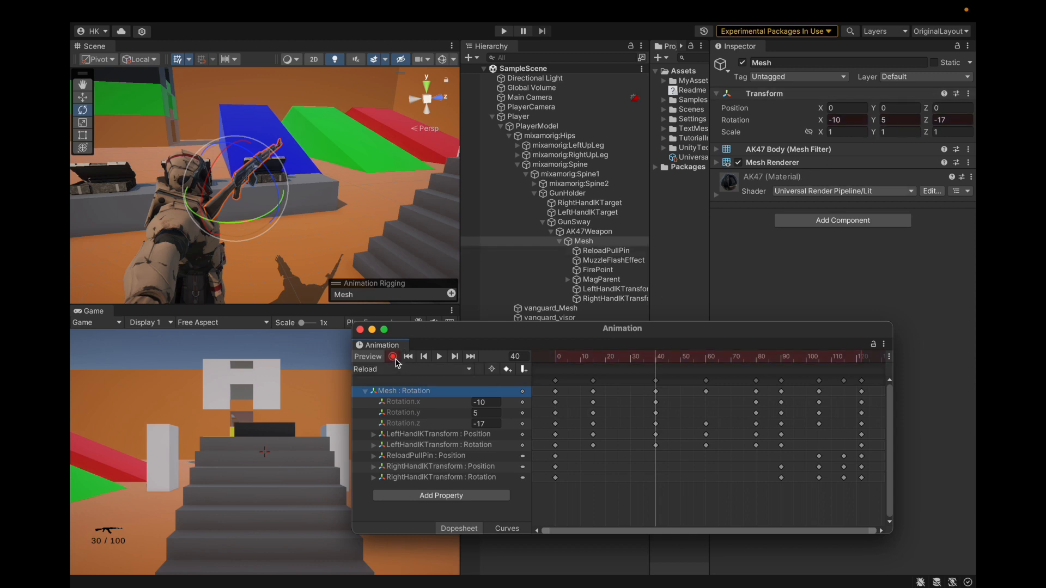
{"action": "left_click", "coordinate": [393, 357]}
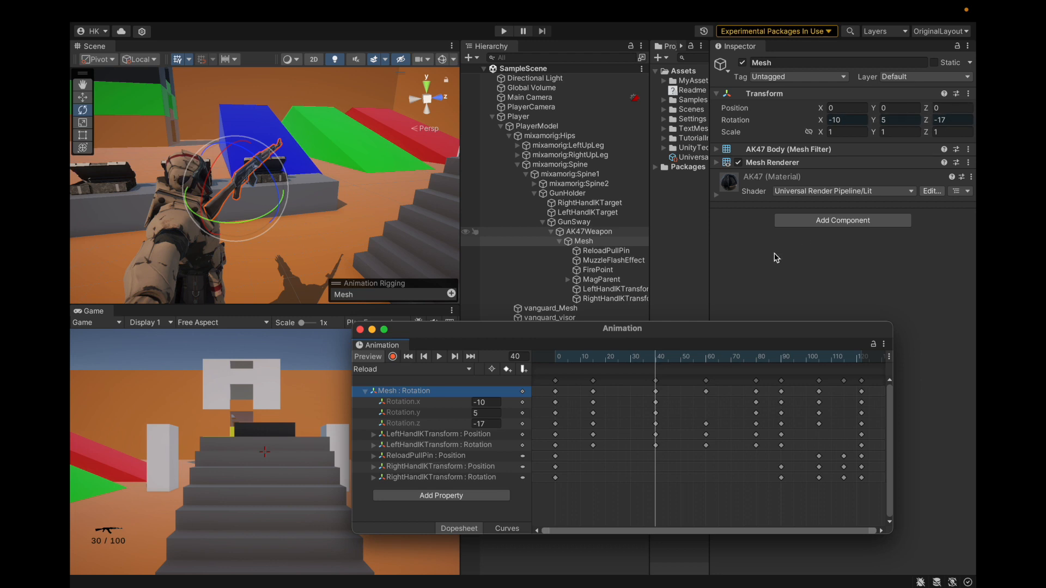
Examine the Mesh rotation keys at frames 90, 105 and 122, then collapse the property and return to frame 0
{"action": "left_click_drag", "start_coordinate": [658, 359], "coordinate": [783, 357]}
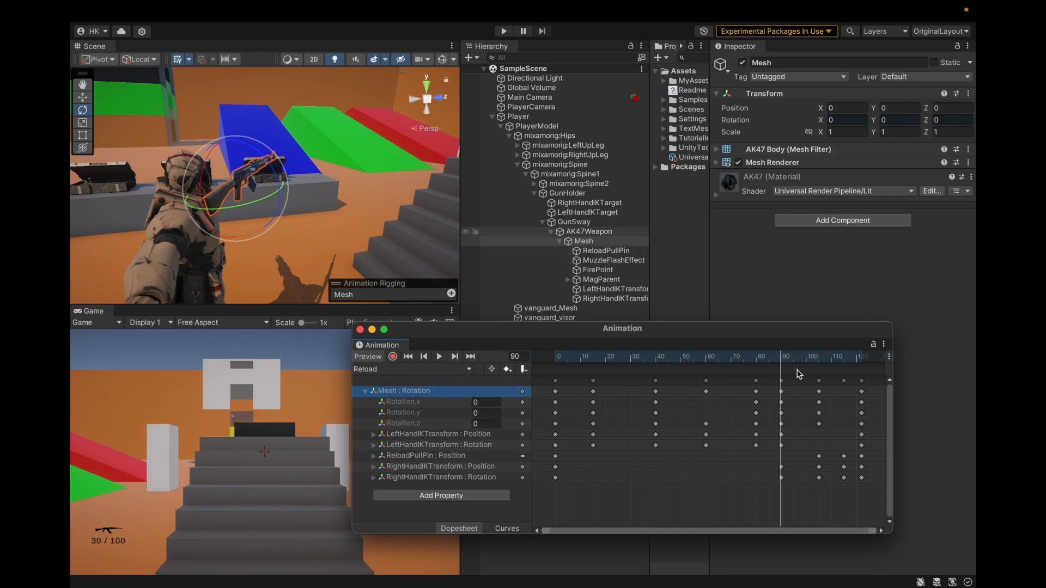
{"action": "left_click_drag", "start_coordinate": [784, 360], "coordinate": [820, 366]}
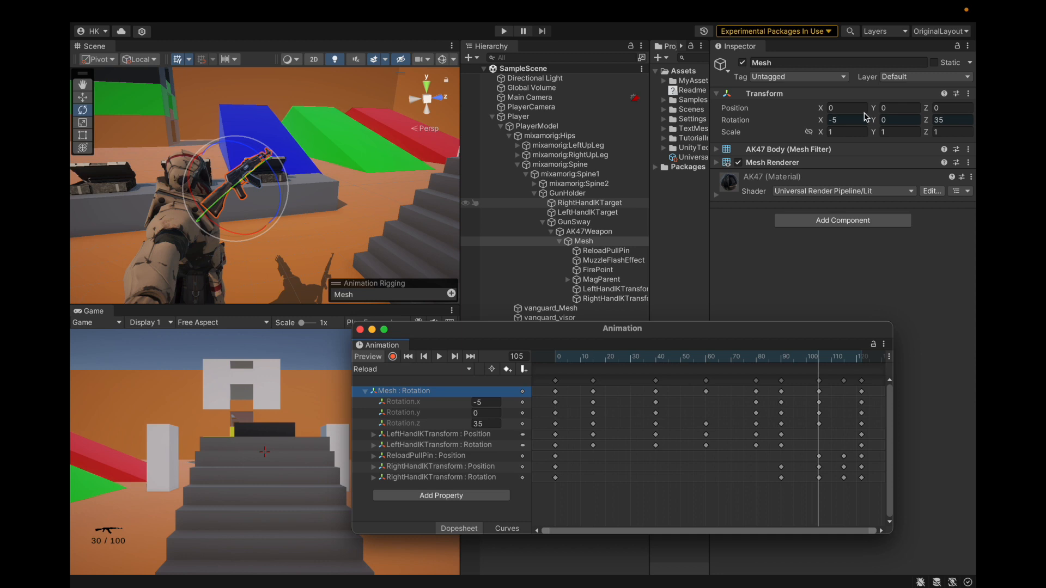
{"action": "left_click_drag", "start_coordinate": [821, 358], "coordinate": [861, 357]}
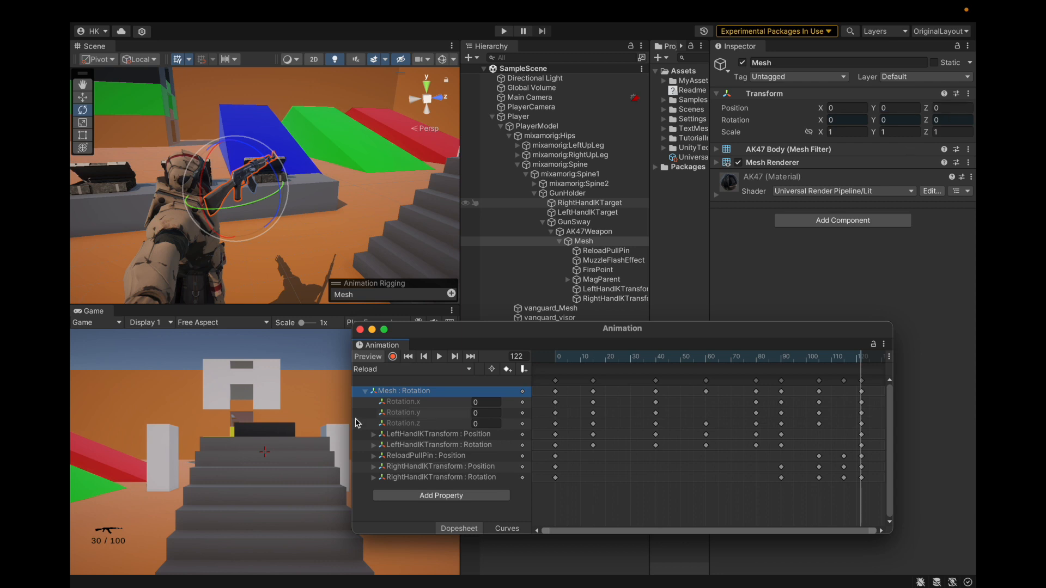
{"action": "left_click", "coordinate": [365, 391]}
{"action": "left_click", "coordinate": [452, 357]}
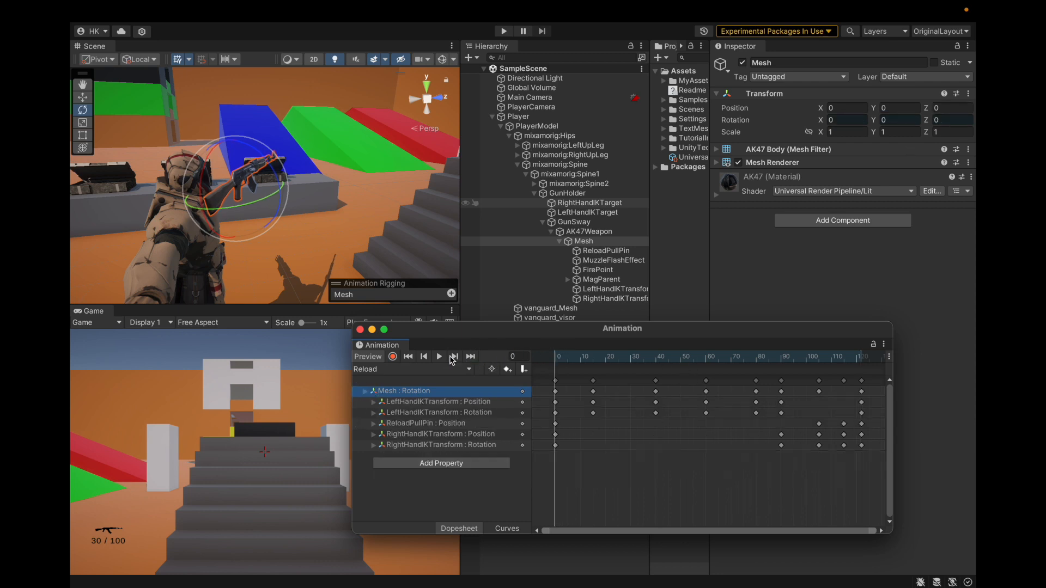
Expand the LeftHandIKTransform position property and select that object to compare its position values at frame 0
{"action": "left_click", "coordinate": [374, 403]}
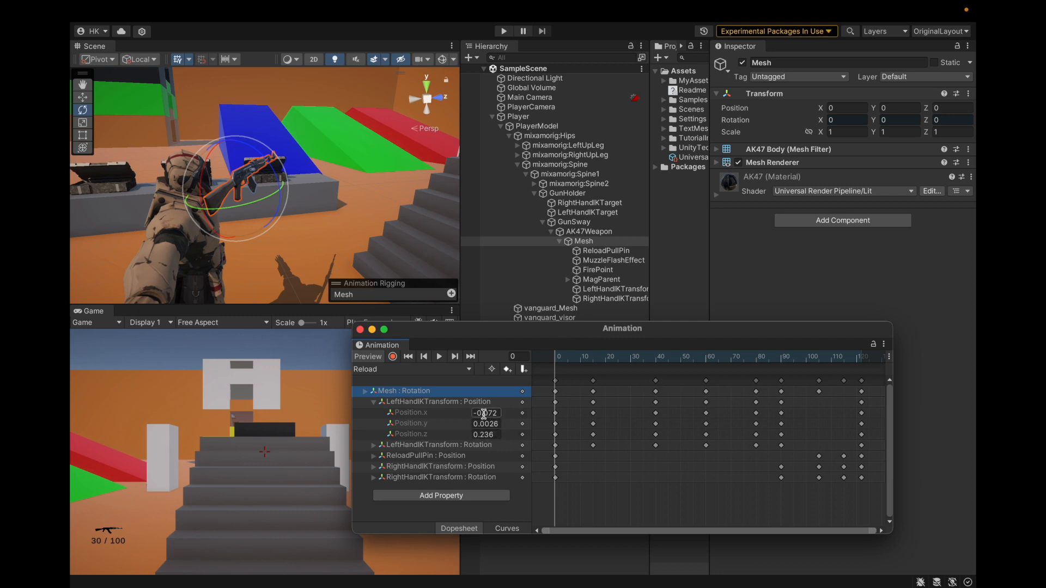
{"action": "left_click", "coordinate": [598, 290]}
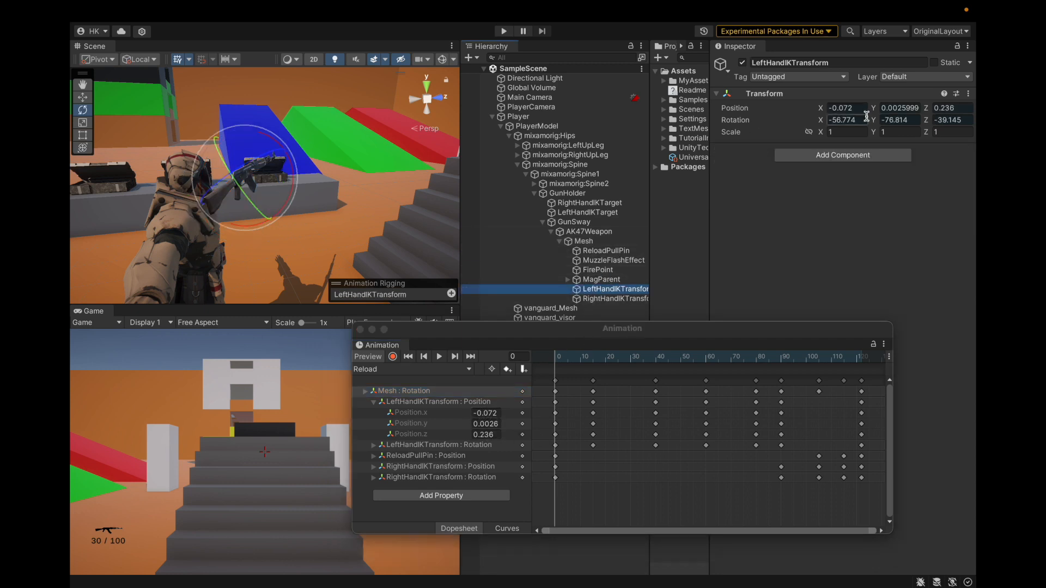
{"action": "left_click", "coordinate": [912, 108]}
{"action": "type", "text": "0.0026"}
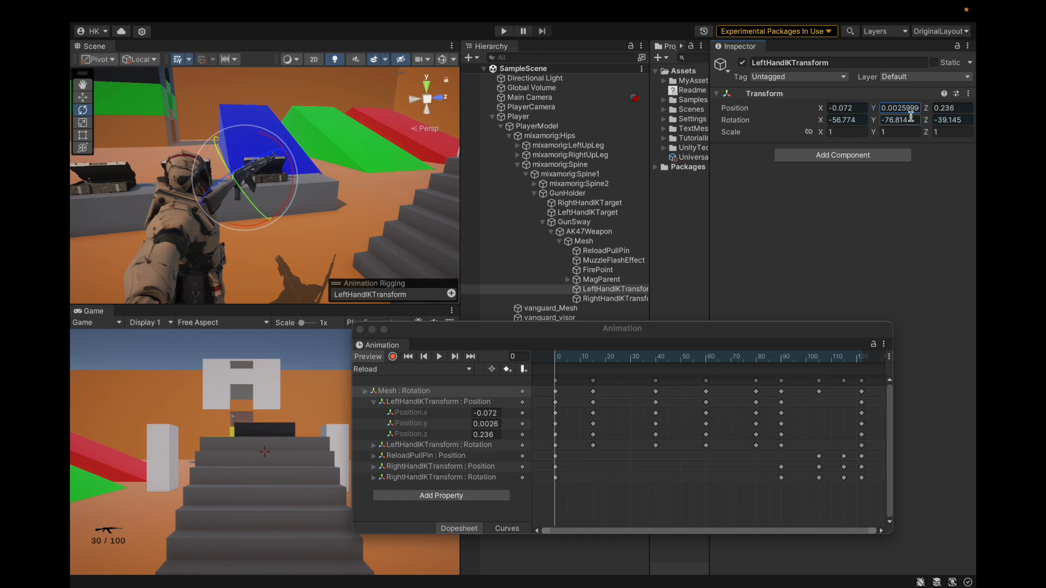
{"action": "left_click", "coordinate": [600, 280]}
{"action": "left_click", "coordinate": [599, 289]}
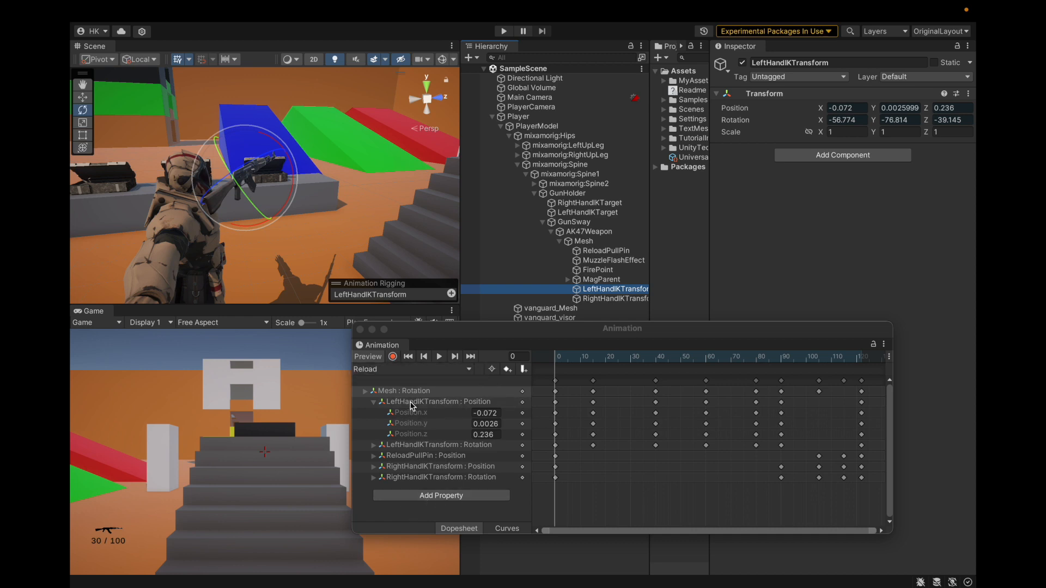
Examine which LeftHandIKTransform properties remain available to add to the Reload clip, without adding any
{"action": "left_click", "coordinate": [429, 494]}
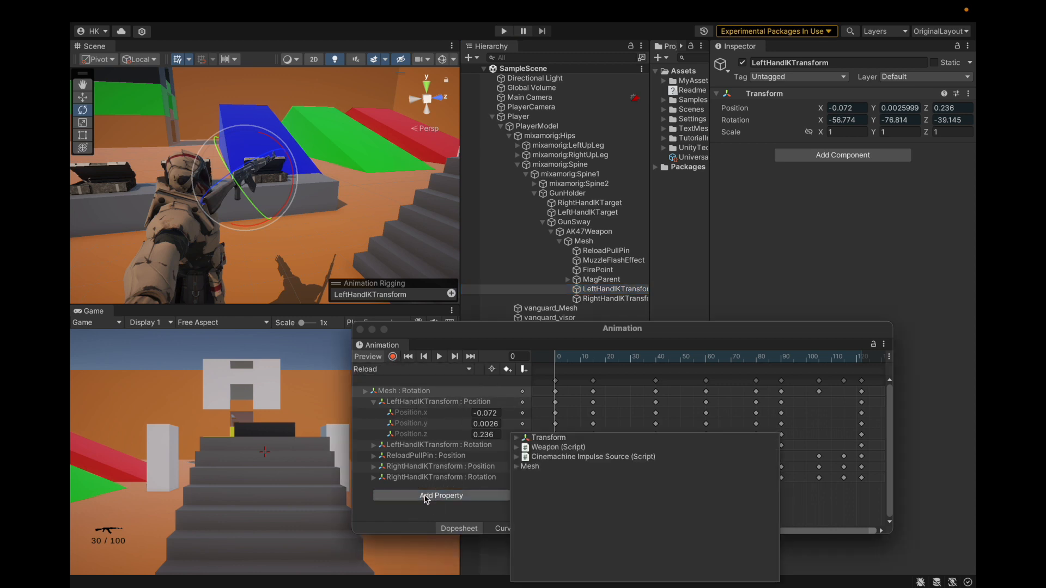
{"action": "left_click", "coordinate": [517, 467]}
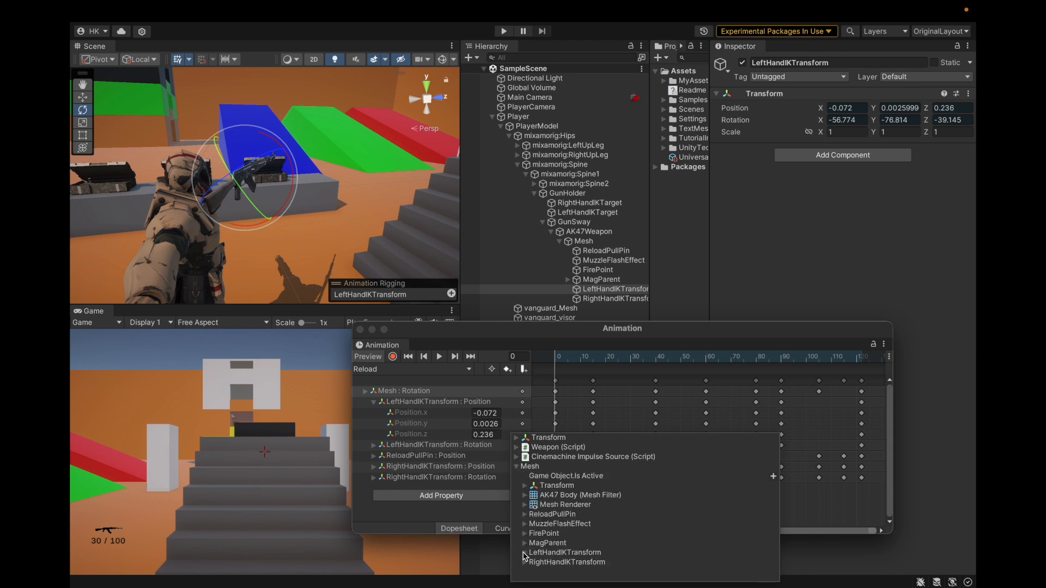
{"action": "left_click", "coordinate": [525, 553]}
{"action": "left_click", "coordinate": [534, 567]}
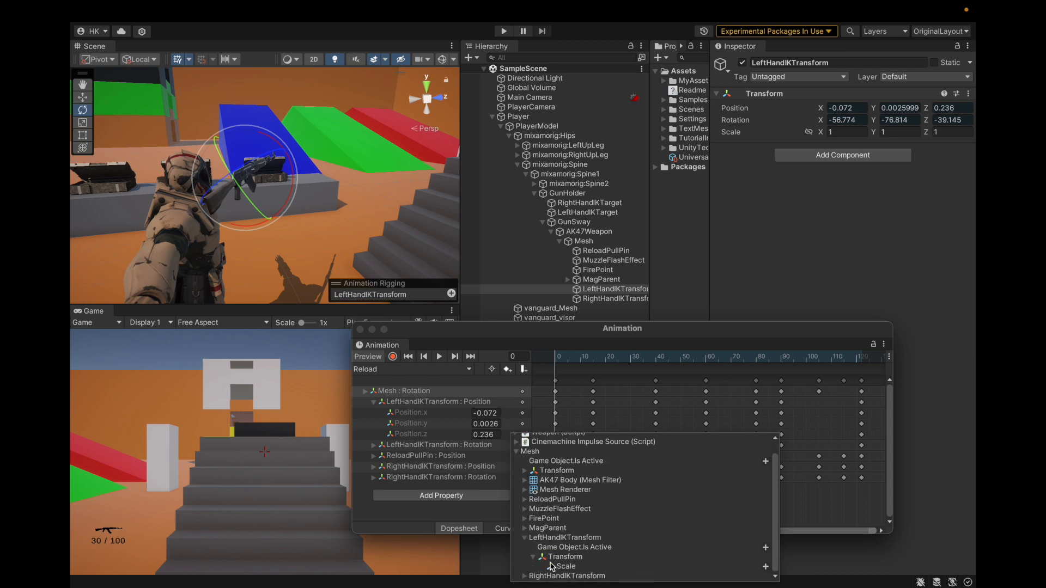
{"action": "left_click", "coordinate": [532, 558]}
{"action": "left_click", "coordinate": [524, 547]}
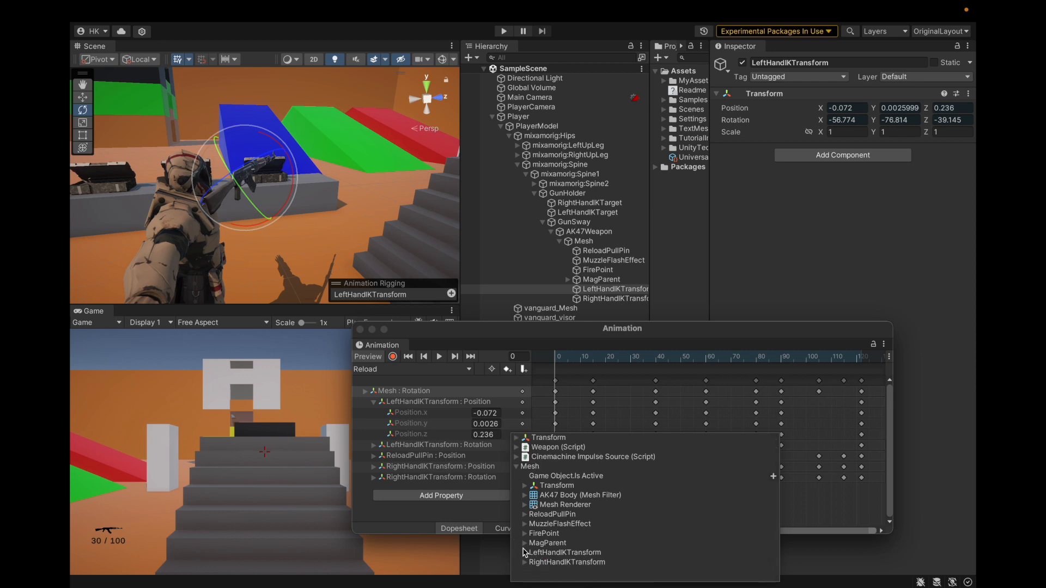
{"action": "left_click", "coordinate": [467, 510]}
Examine the LeftHandIKTransform position and rotation keys at frames 15 and 40 of the Reload clip
{"action": "left_click", "coordinate": [431, 402]}
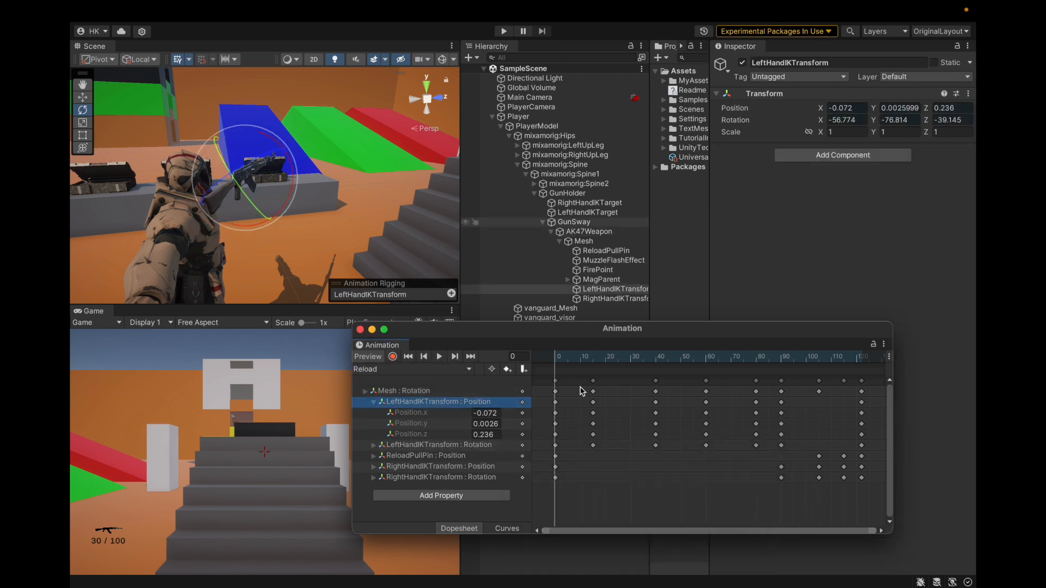
{"action": "left_click", "coordinate": [621, 289]}
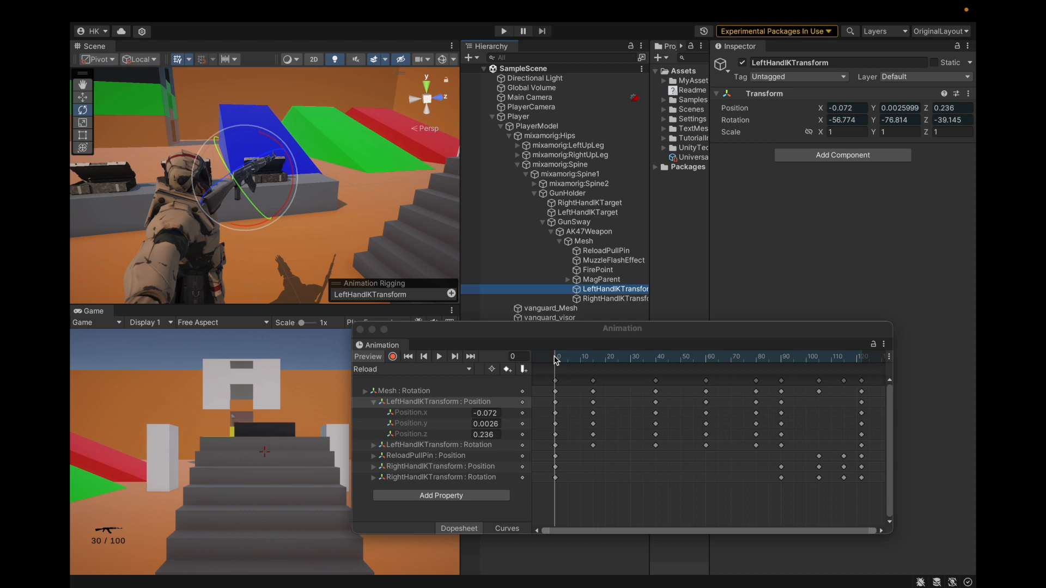
{"action": "left_click_drag", "start_coordinate": [556, 363], "coordinate": [592, 361]}
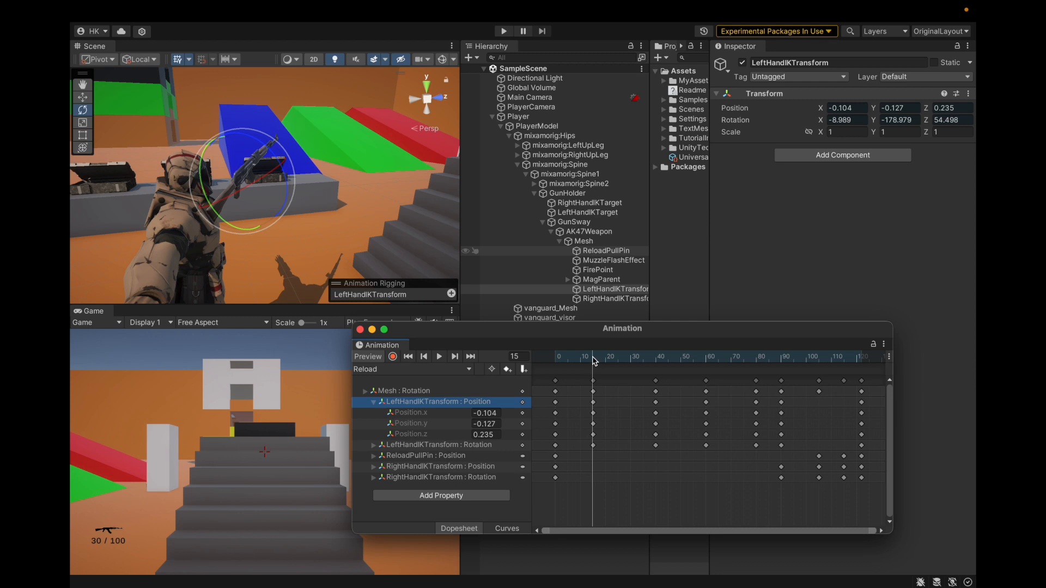
{"action": "left_click_drag", "start_coordinate": [593, 361], "coordinate": [655, 376]}
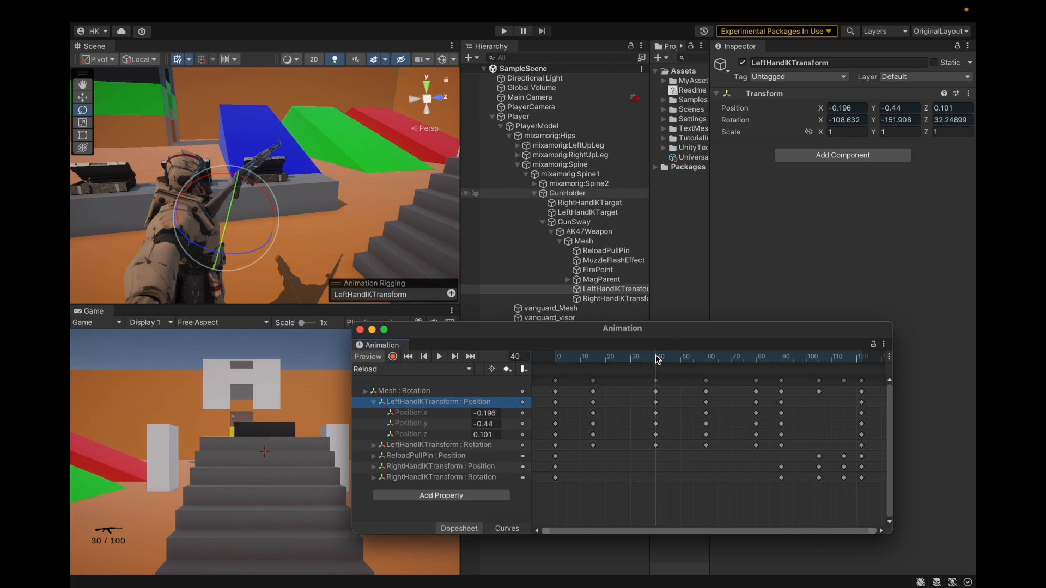
Turn on keyframe recording and examine the LeftHandIKTransform keys at frames 60, 80 and 90
{"action": "left_click", "coordinate": [392, 356]}
{"action": "left_click_drag", "start_coordinate": [658, 358], "coordinate": [706, 357]}
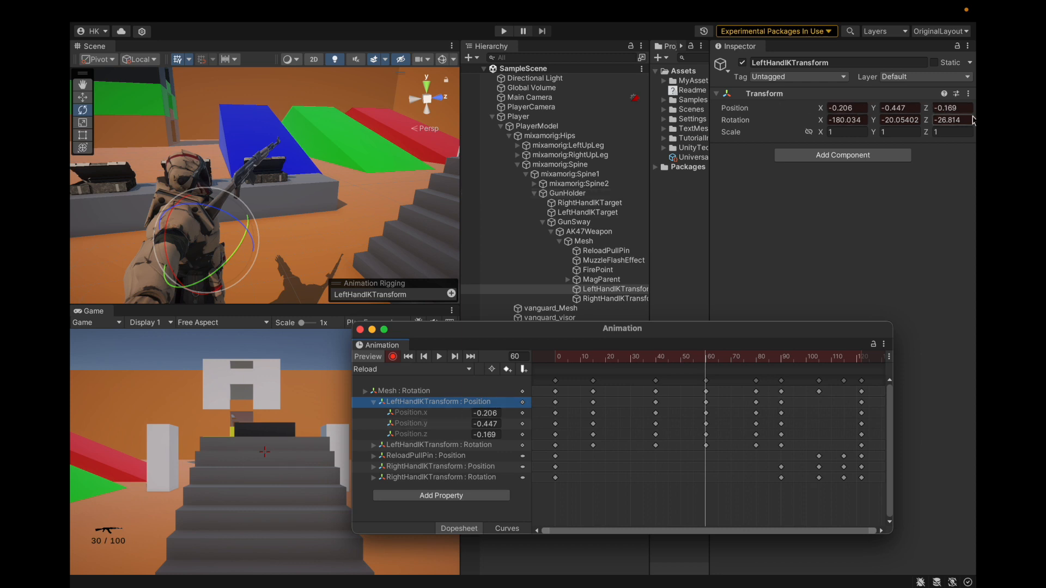
{"action": "left_click_drag", "start_coordinate": [706, 358], "coordinate": [756, 357]}
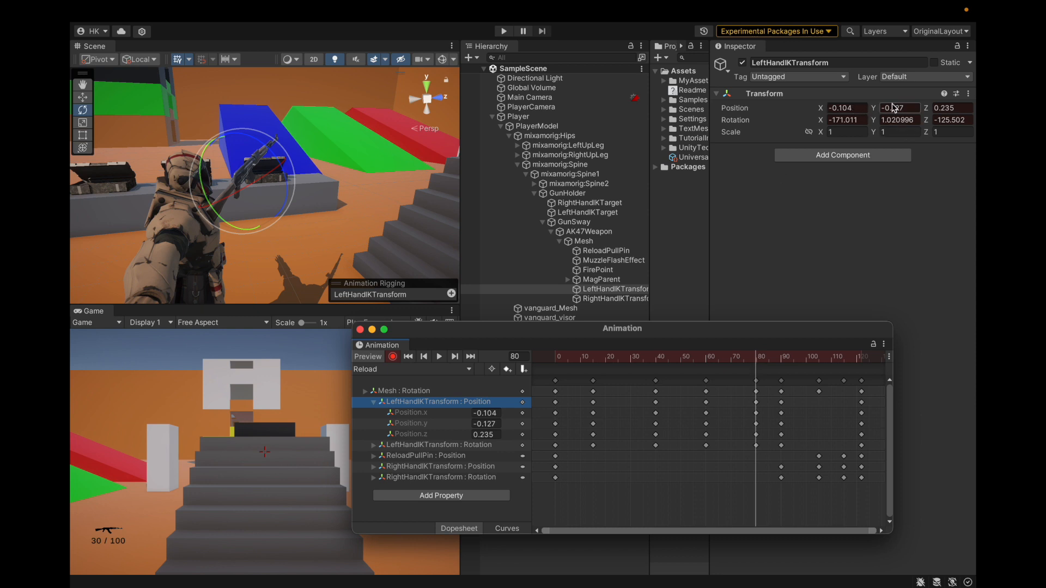
{"action": "left_click_drag", "start_coordinate": [753, 358], "coordinate": [783, 359]}
{"action": "mouse_move", "coordinate": [788, 4]}
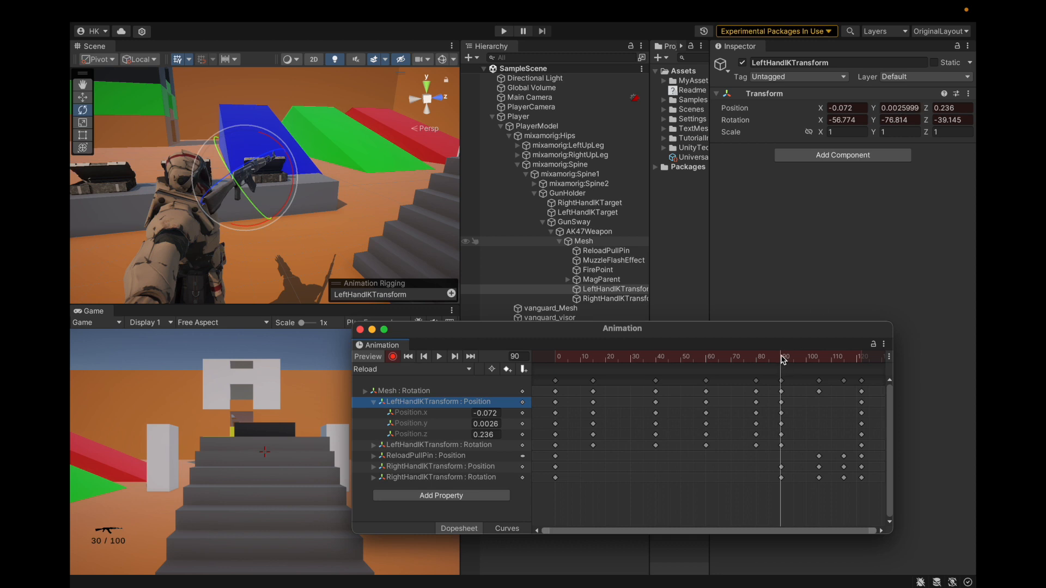
Examine the LeftHandIKTransform keys at frame 105 of the Reload clip and return to frame 90
{"action": "left_click_drag", "start_coordinate": [782, 360], "coordinate": [820, 369]}
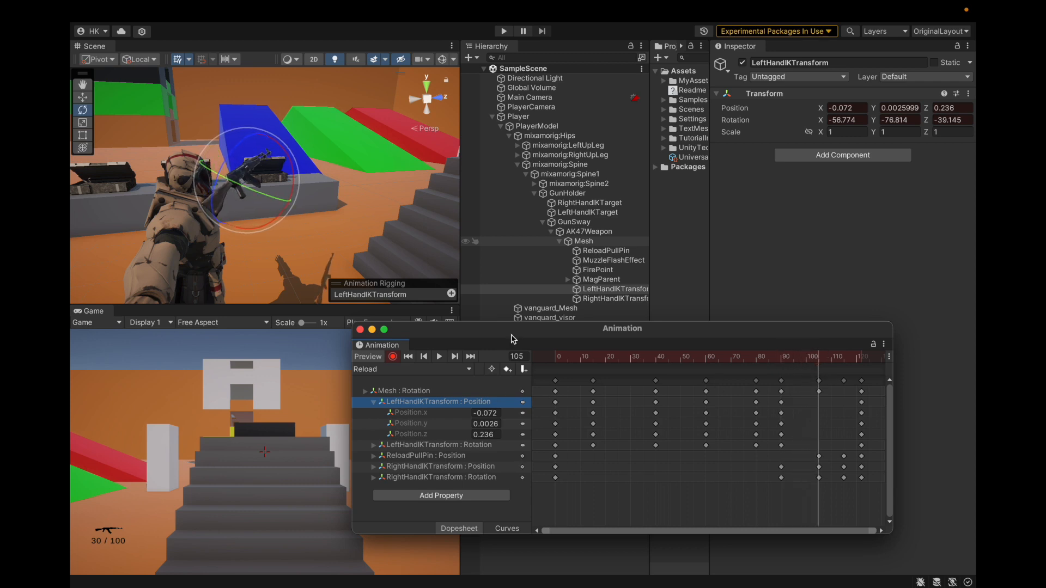
{"action": "mouse_move", "coordinate": [820, 361]}
{"action": "left_mouse_down"}
{"action": "mouse_move", "coordinate": [806, 355]}
{"action": "mouse_move", "coordinate": [783, 369]}
{"action": "mouse_move", "coordinate": [819, 374]}
{"action": "left_mouse_up"}
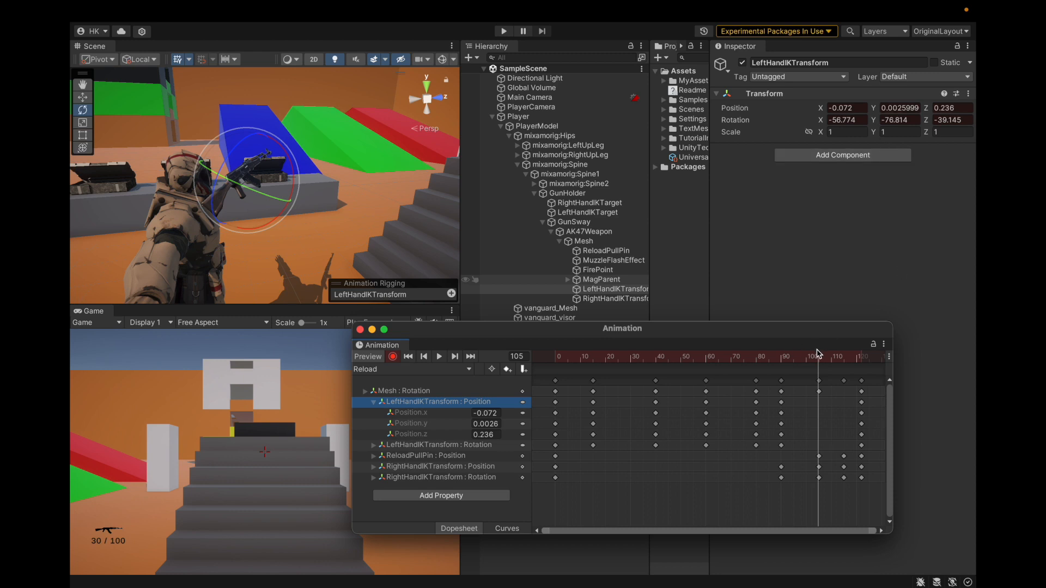
{"action": "left_click_drag", "start_coordinate": [818, 358], "coordinate": [782, 397]}
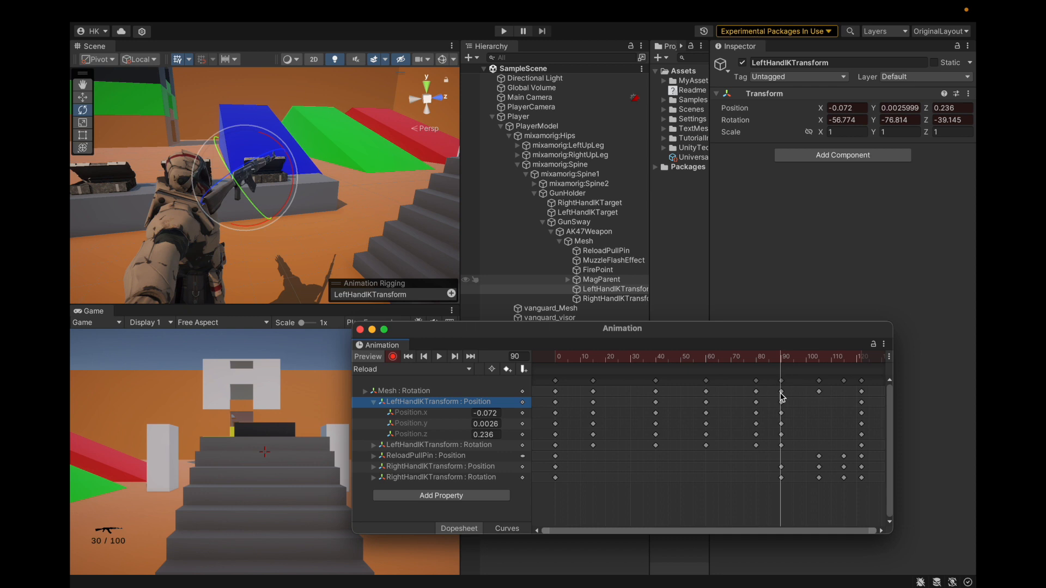
Collapse the LeftHandIKTransform position property, then expand and select the ReloadPullPin position property
{"action": "left_click", "coordinate": [376, 402]}
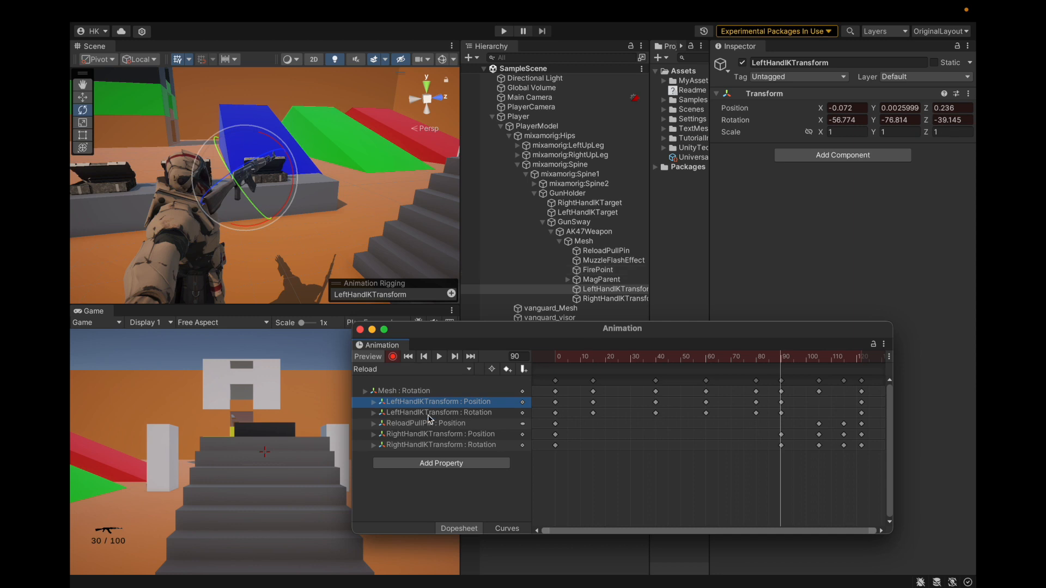
{"action": "left_click", "coordinate": [374, 424]}
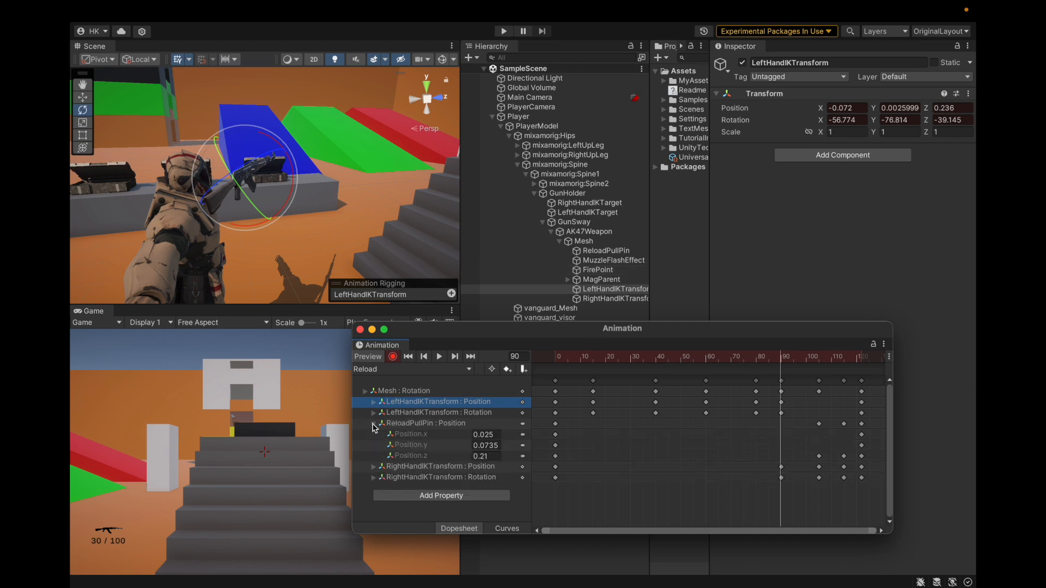
{"action": "left_click", "coordinate": [401, 423]}
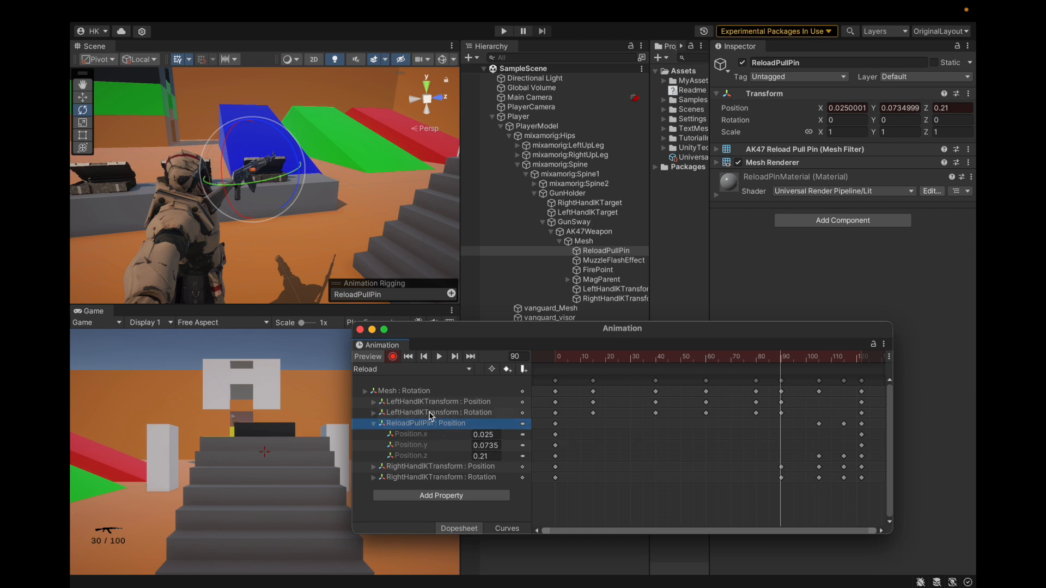
Examine which ReloadPullPin properties remain available to add to the Reload clip, without adding any
{"action": "left_click", "coordinate": [444, 496]}
{"action": "left_click", "coordinate": [516, 467]}
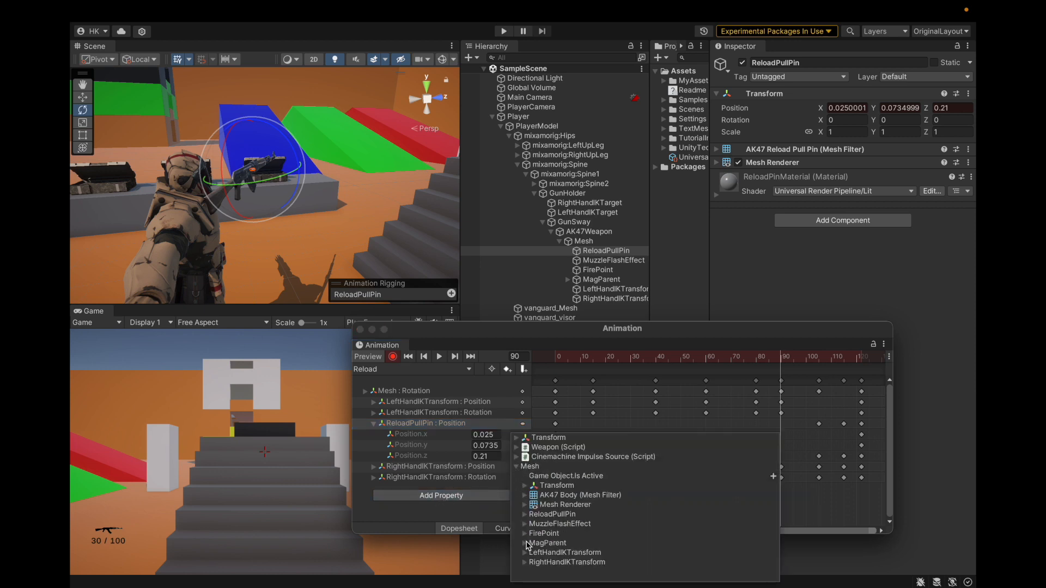
{"action": "left_click", "coordinate": [525, 518]}
{"action": "left_click", "coordinate": [533, 534]}
{"action": "scroll", "coordinate": [561, 510], "scroll_direction": "down", "scroll_amount": 2}
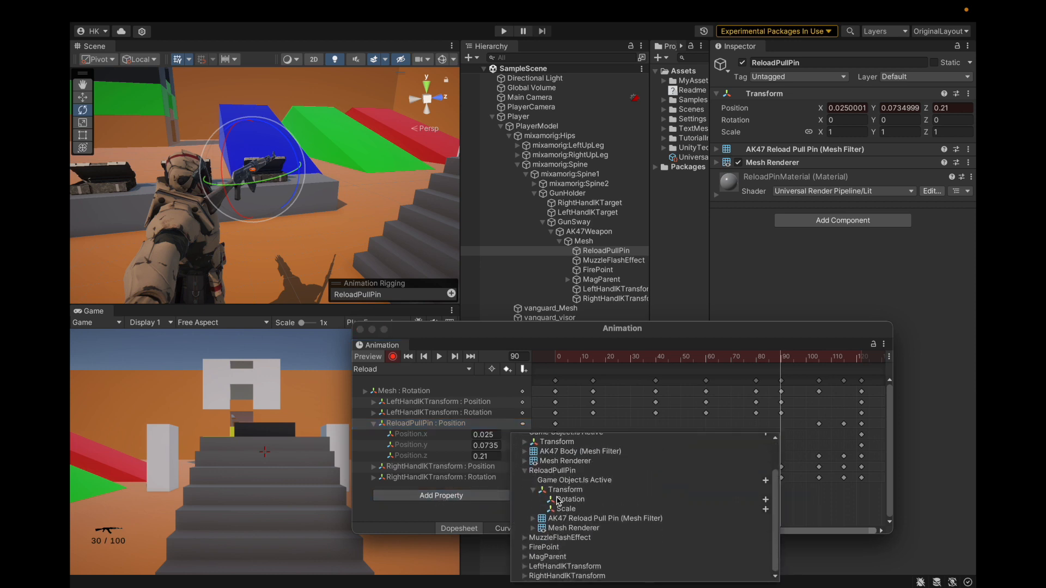
{"action": "left_click", "coordinate": [532, 491]}
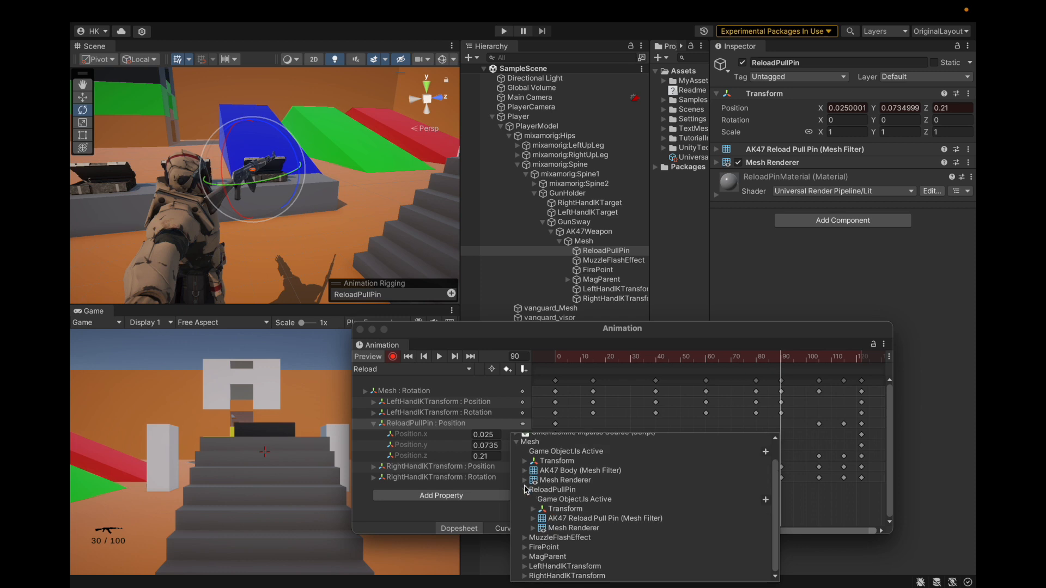
{"action": "left_click", "coordinate": [525, 487]}
{"action": "left_click", "coordinate": [468, 513]}
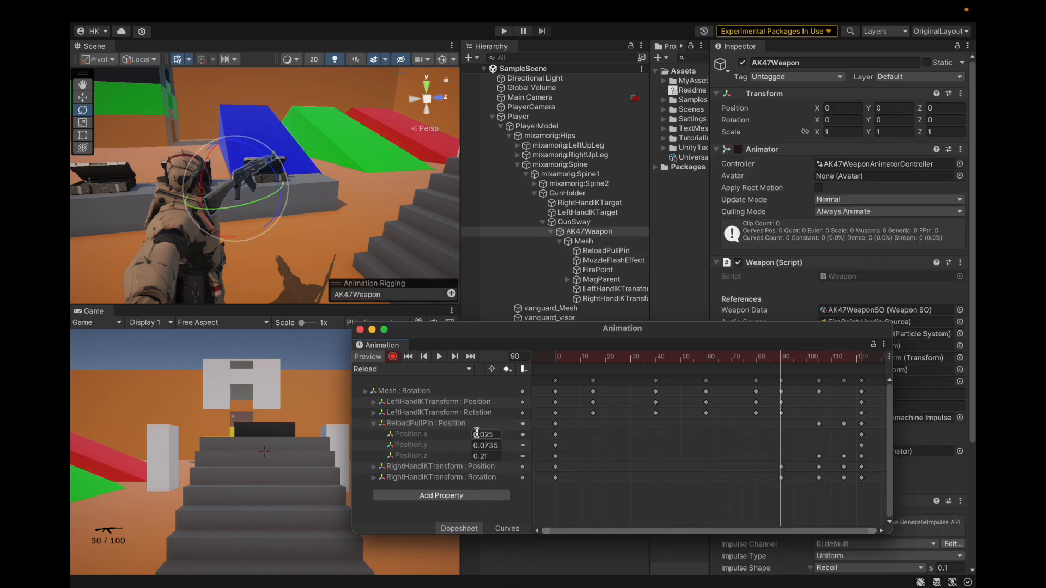
Compare the ReloadPullPin position at frames 0 and 90, and view its X and Z position curves
{"action": "left_click_drag", "start_coordinate": [719, 361], "coordinate": [521, 362]}
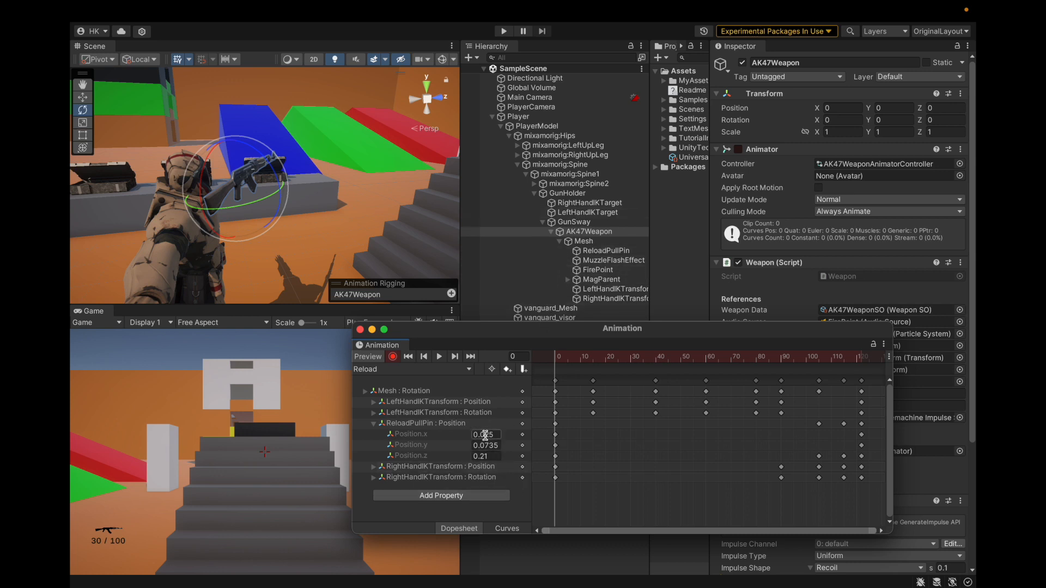
{"action": "left_click_drag", "start_coordinate": [555, 357], "coordinate": [781, 375]}
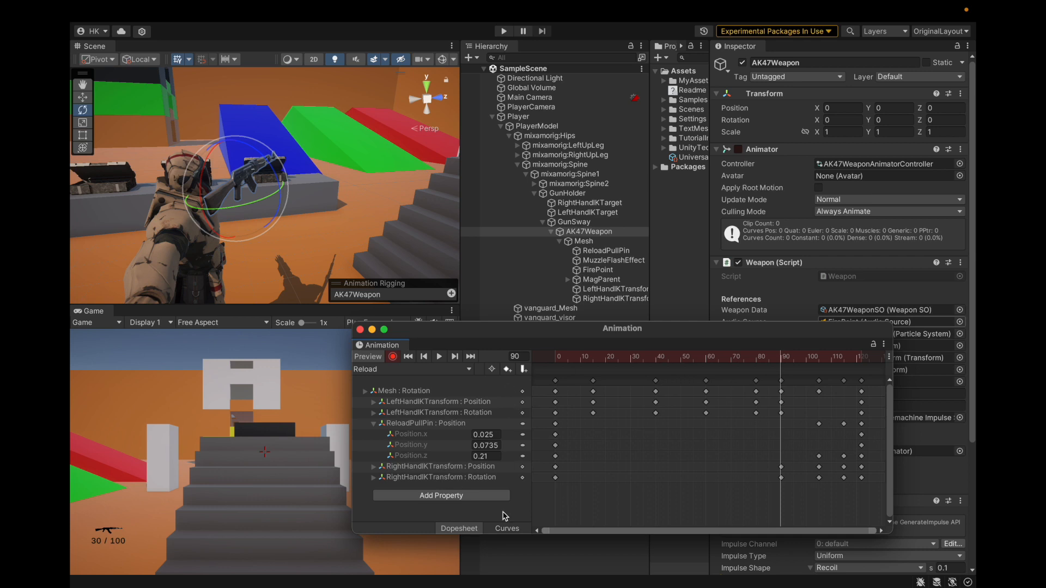
{"action": "left_click", "coordinate": [500, 529]}
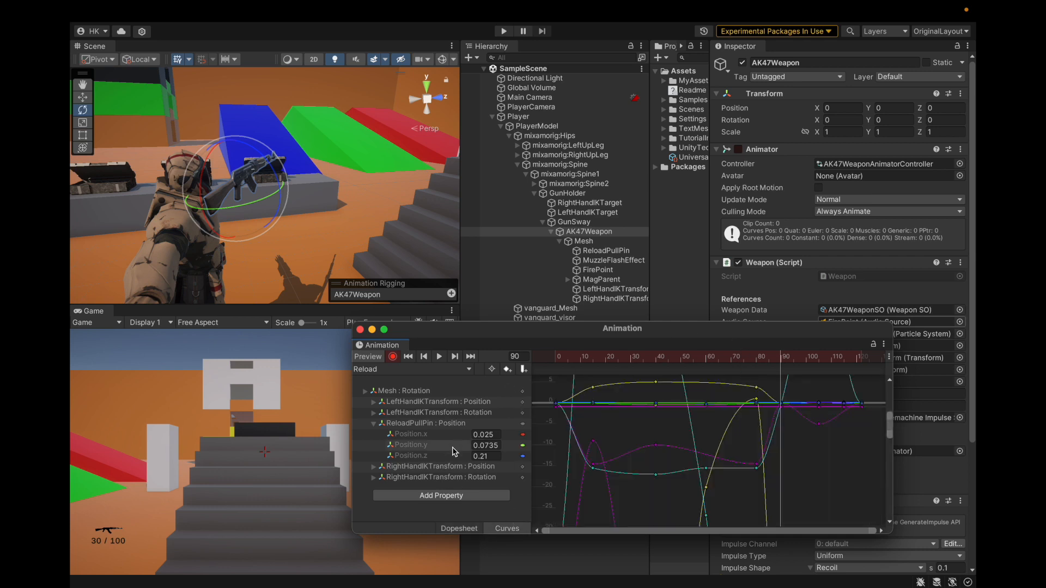
{"action": "left_click", "coordinate": [447, 424]}
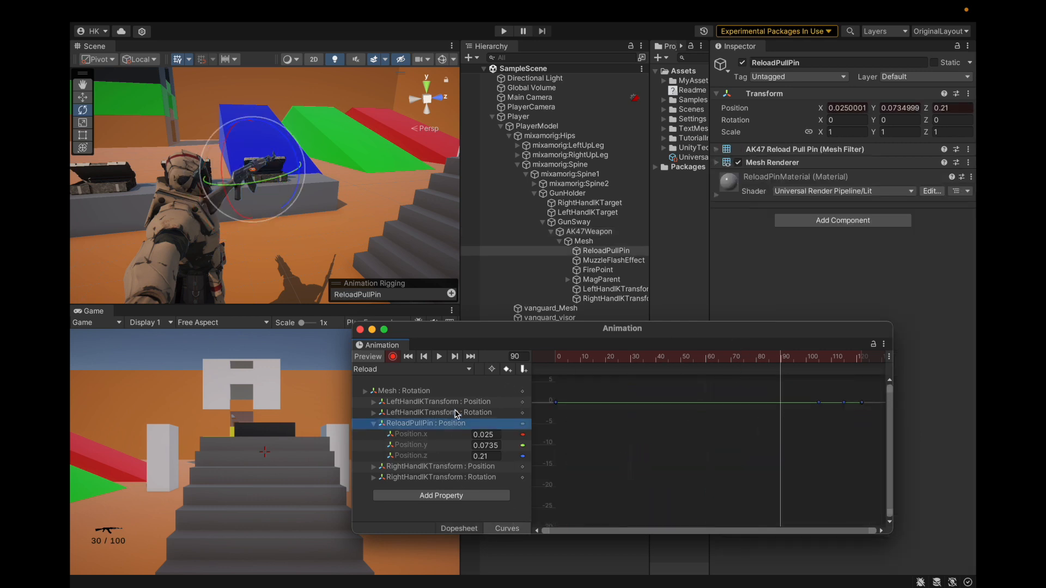
{"action": "left_click", "coordinate": [459, 436]}
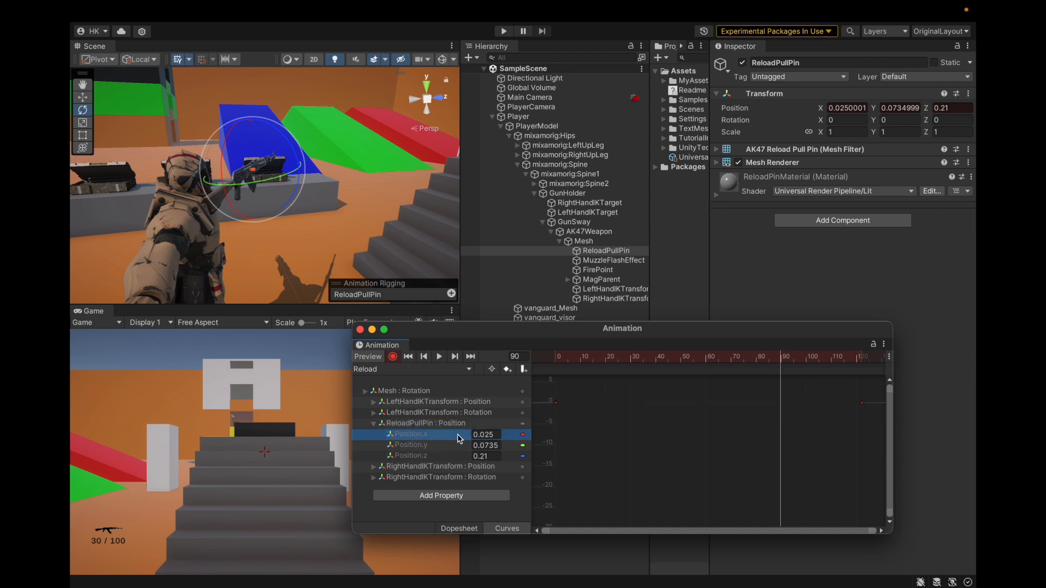
{"action": "left_click", "coordinate": [457, 456]}
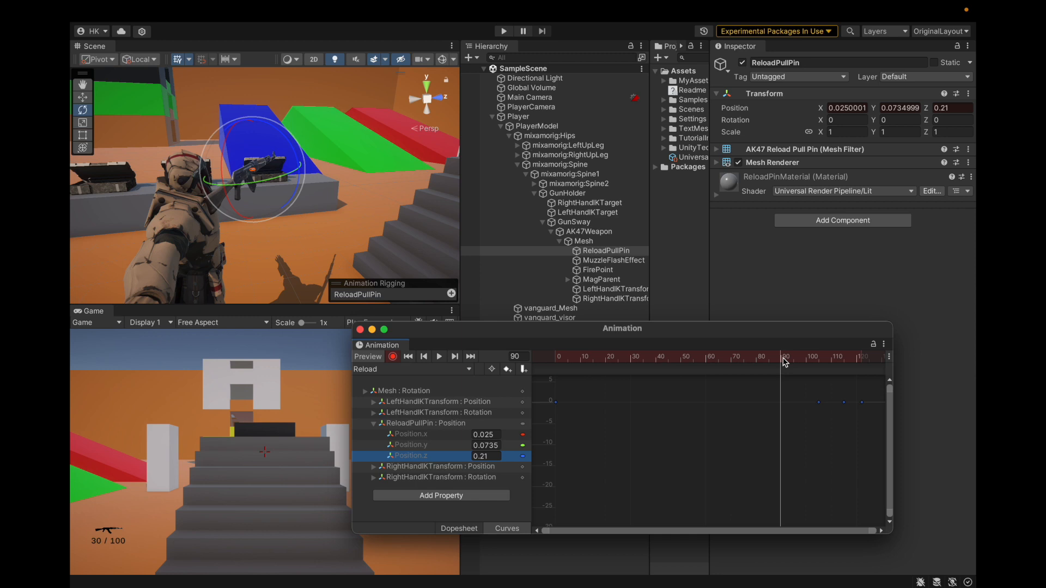
Move the playhead to frame 105 and examine the ReloadPullPin X, Y and Z position curves there
{"action": "left_click", "coordinate": [460, 528]}
{"action": "left_click_drag", "start_coordinate": [794, 363], "coordinate": [818, 368]}
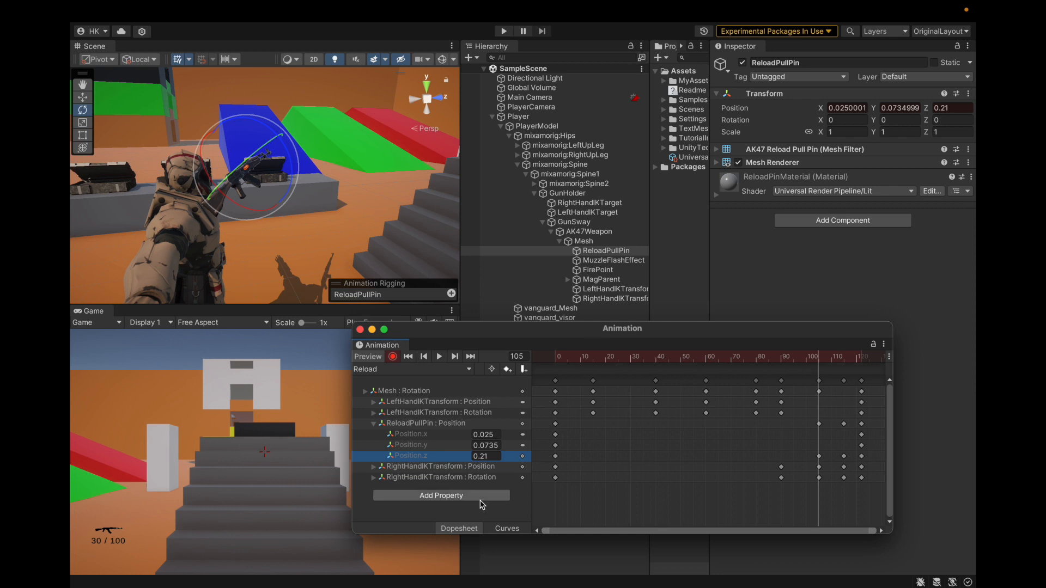
{"action": "left_click", "coordinate": [504, 528]}
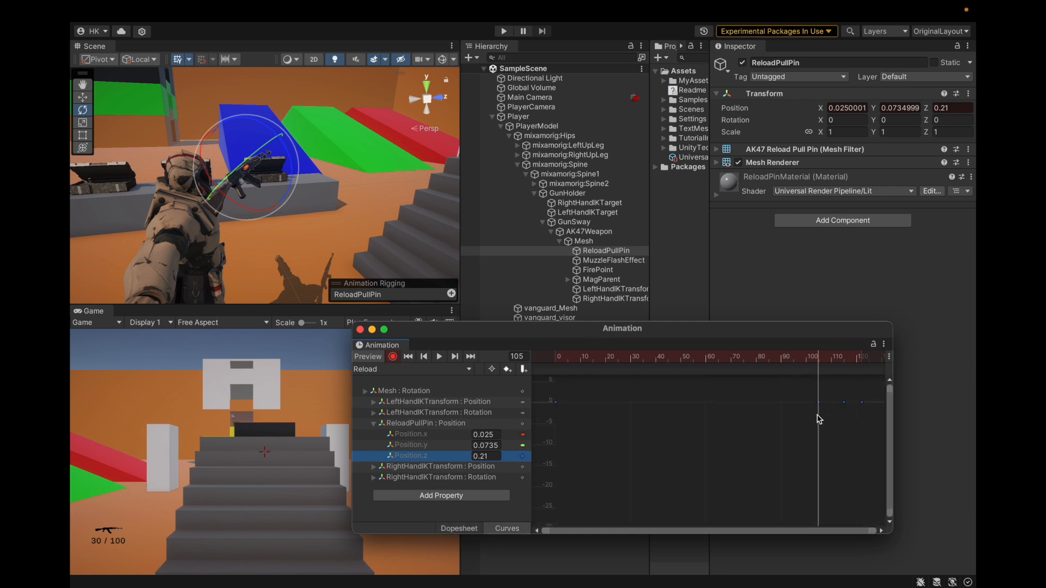
{"action": "left_click", "coordinate": [452, 424]}
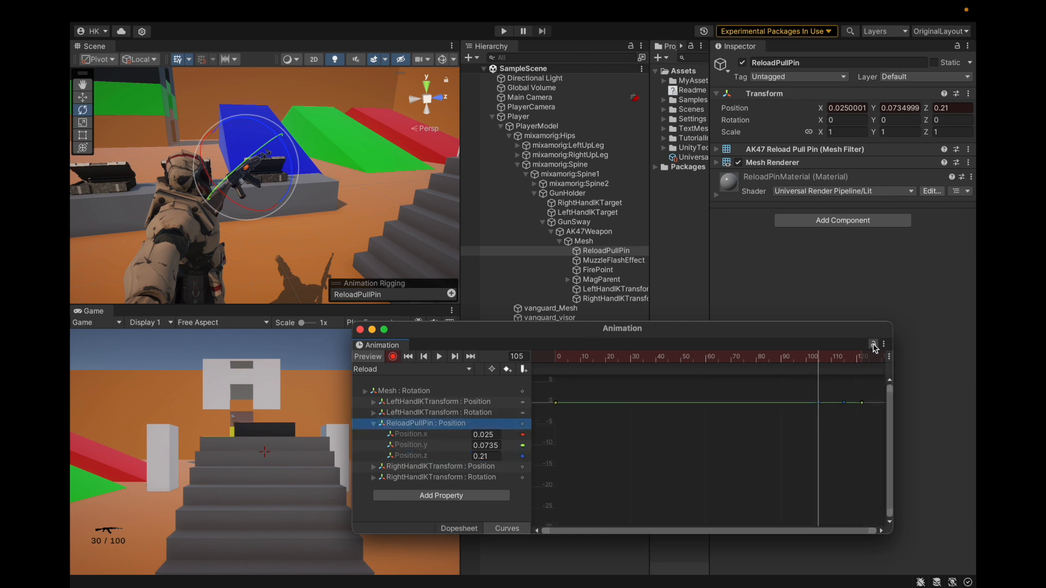
{"action": "left_click", "coordinate": [449, 434]}
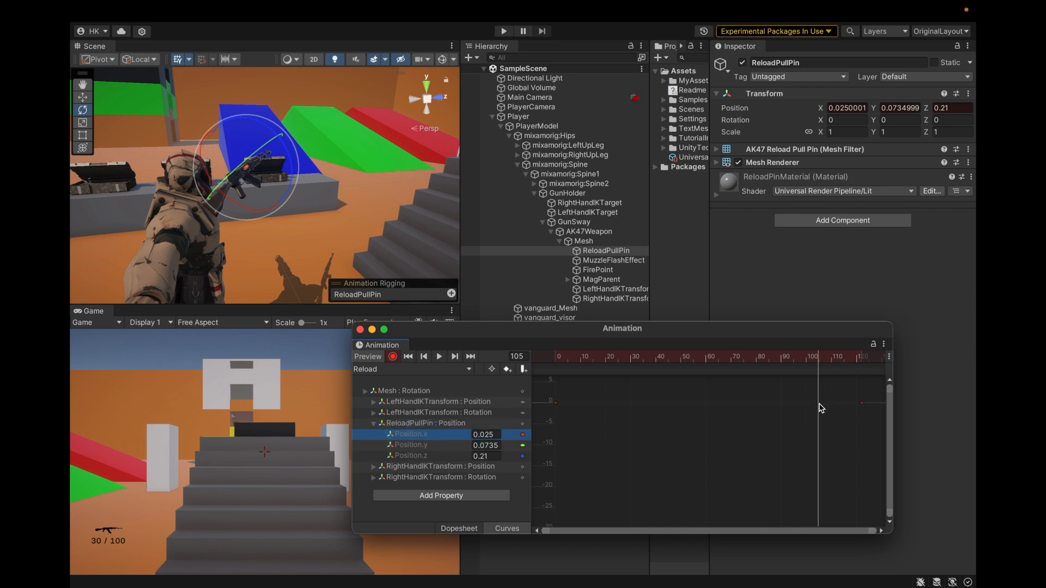
{"action": "left_click_drag", "start_coordinate": [816, 361], "coordinate": [819, 361]}
{"action": "left_click", "coordinate": [437, 448]}
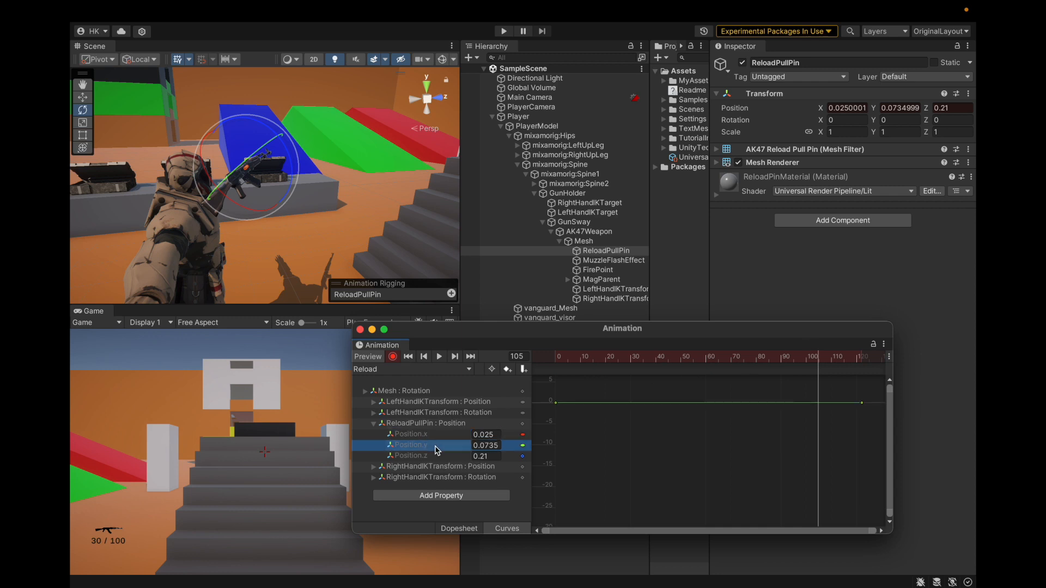
{"action": "left_click", "coordinate": [435, 456]}
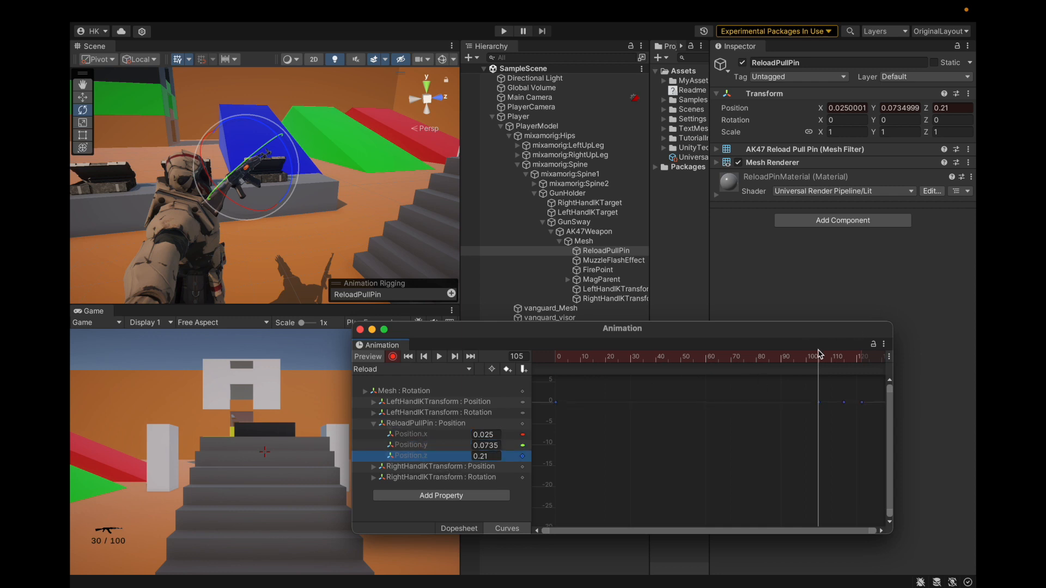
{"action": "left_click", "coordinate": [443, 446]}
{"action": "left_click", "coordinate": [447, 437]}
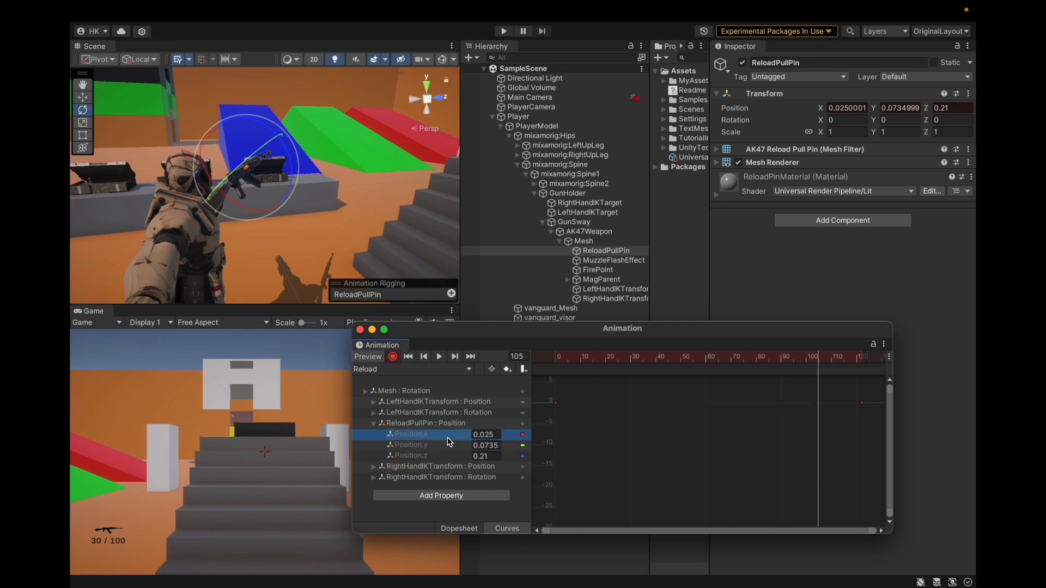
{"action": "left_click", "coordinate": [447, 444]}
{"action": "left_click", "coordinate": [446, 456]}
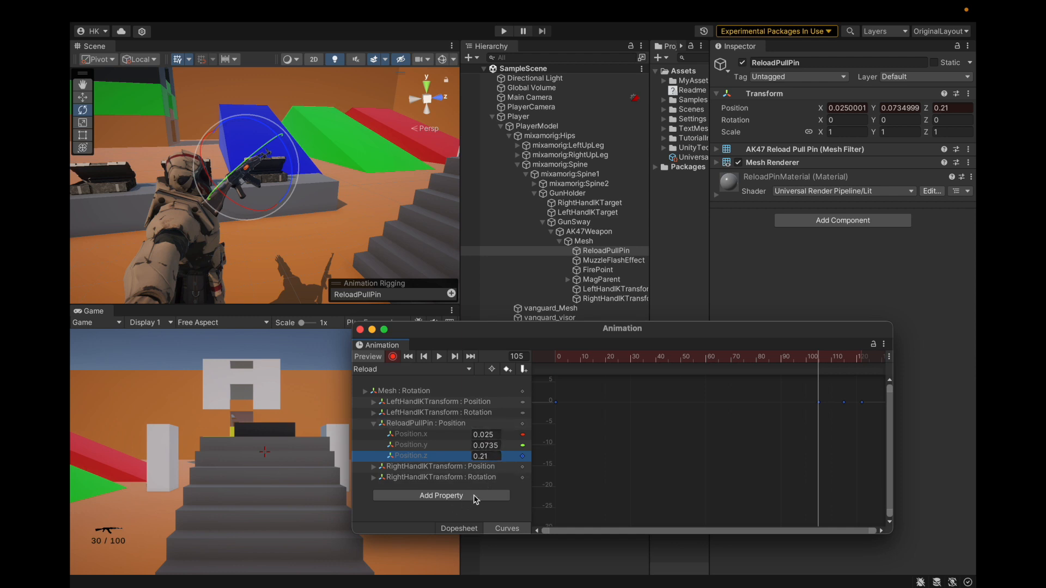
Return to the dopesheet and examine the ReloadPullPin position keys at frames 115 and 122
{"action": "left_click", "coordinate": [460, 528]}
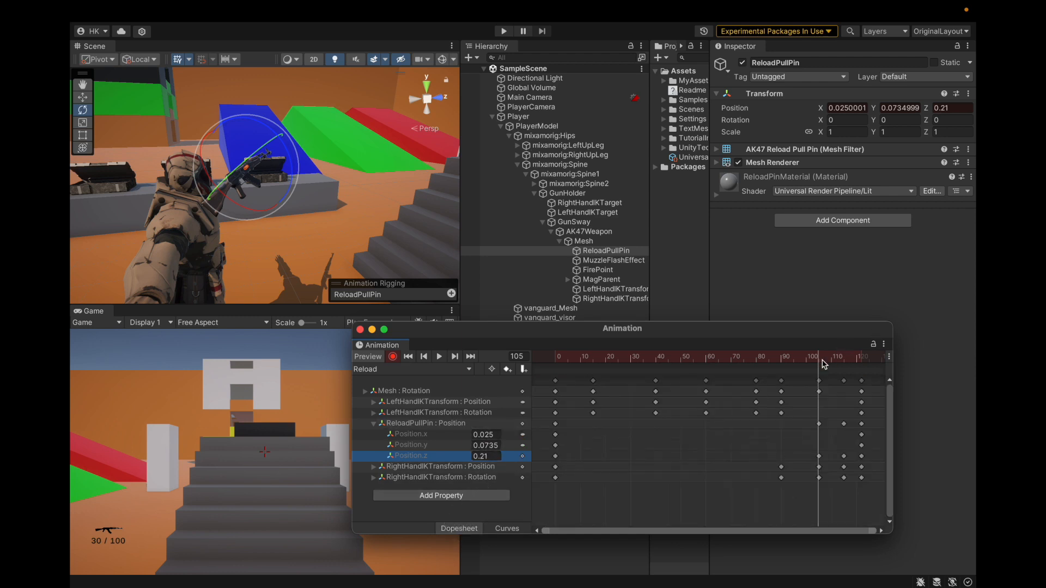
{"action": "left_click_drag", "start_coordinate": [820, 360], "coordinate": [844, 357]}
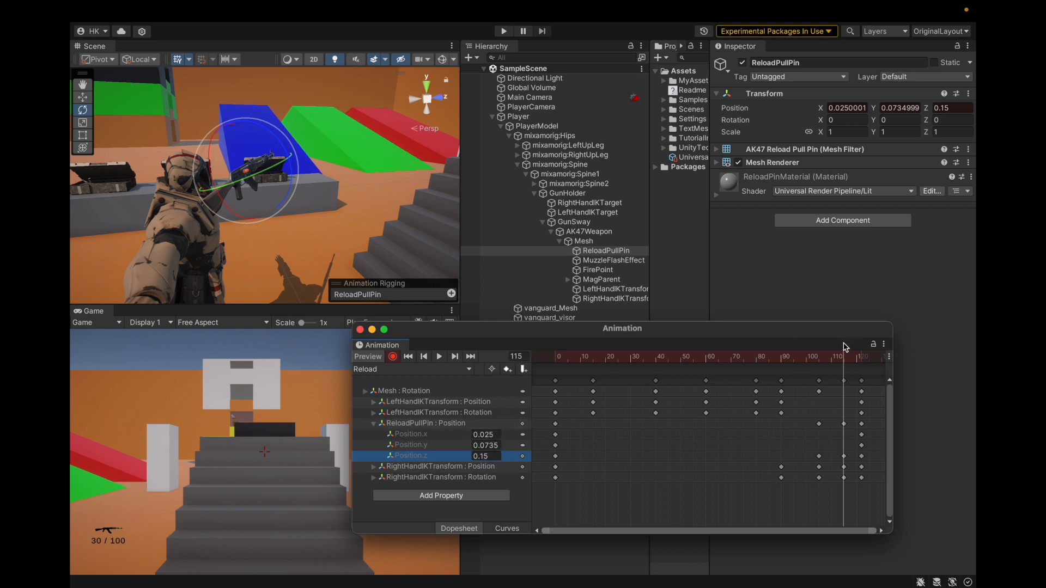
{"action": "left_click_drag", "start_coordinate": [844, 357], "coordinate": [863, 359]}
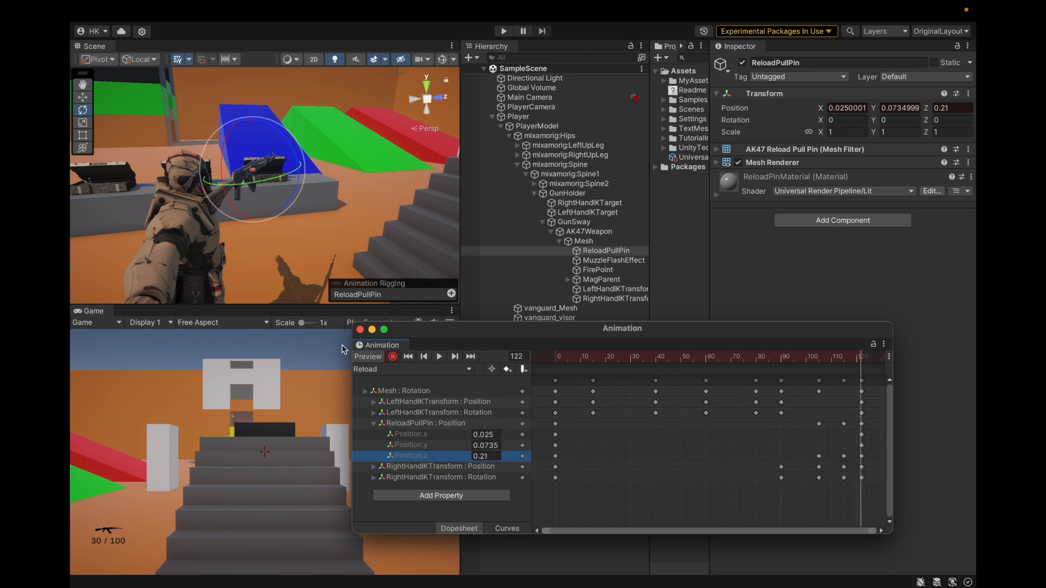
Collapse the ReloadPullPin position property and expand the RightHandIKTransform position and rotation properties
{"action": "left_click", "coordinate": [374, 424]}
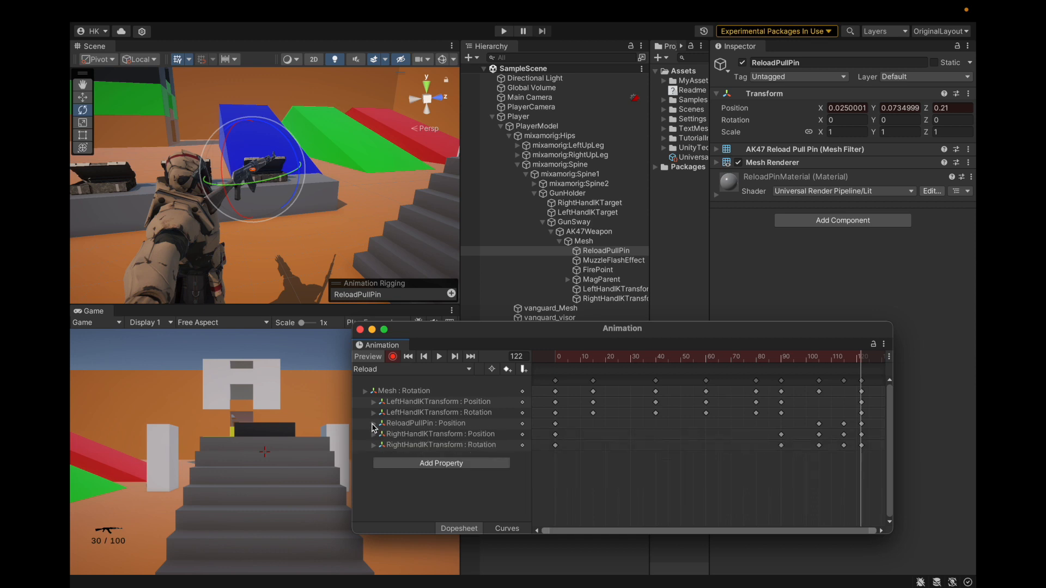
{"action": "left_click", "coordinate": [374, 435]}
{"action": "left_click", "coordinate": [374, 434]}
{"action": "left_click", "coordinate": [374, 445]}
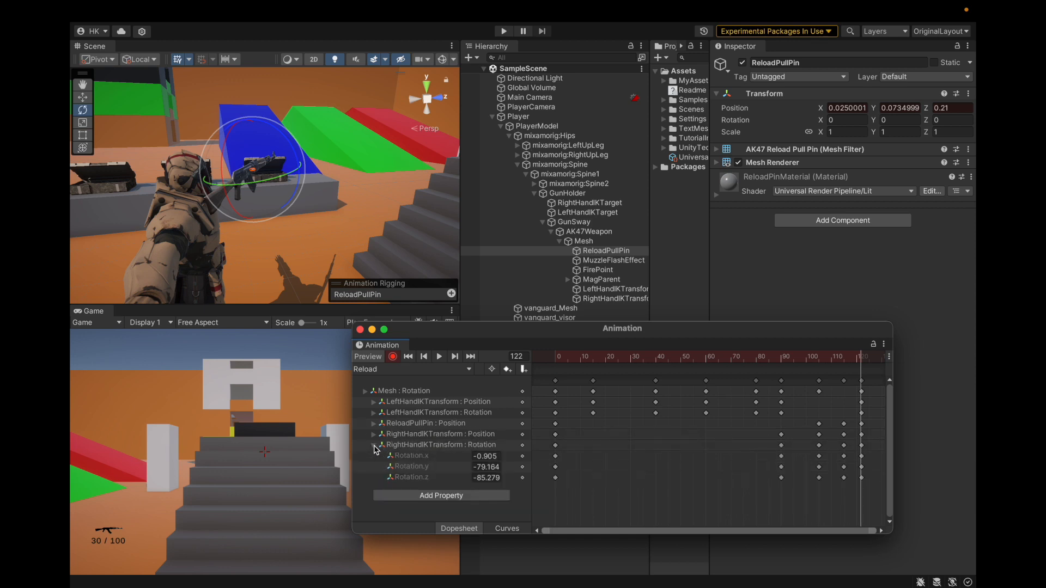
{"action": "left_click", "coordinate": [374, 435]}
{"action": "scroll", "coordinate": [423, 433], "scroll_direction": "down", "scroll_amount": 1}
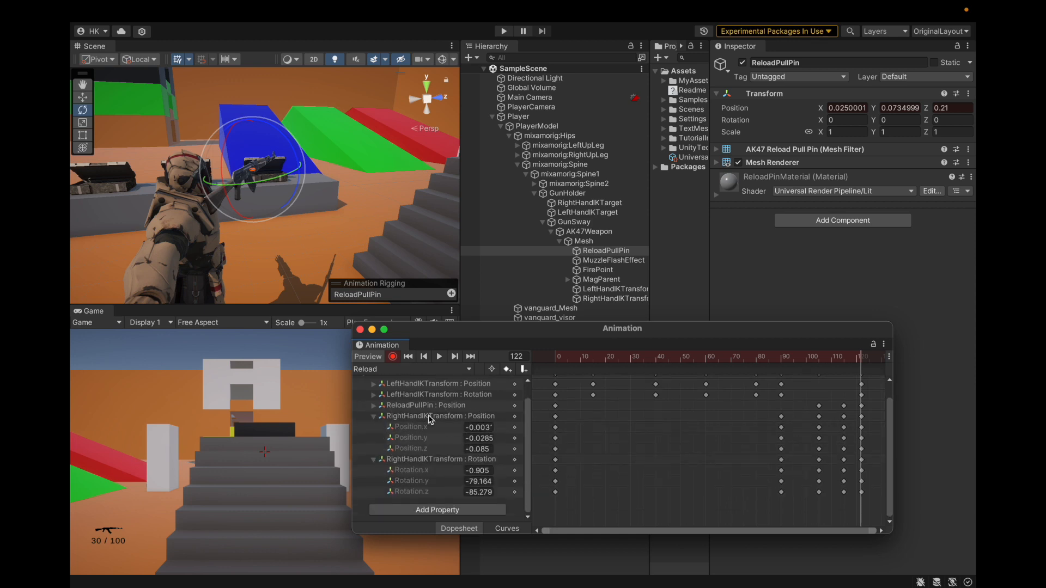
Fit the keys in the timeline and select RightHandIKTransform to compare its position and rotation values at frame 0
{"action": "scroll", "coordinate": [602, 480], "scroll_direction": "up", "scroll_amount": 2}
{"action": "left_click_drag", "start_coordinate": [889, 428], "coordinate": [890, 374]}
{"action": "scroll", "coordinate": [747, 451], "scroll_direction": "down", "scroll_amount": 3}
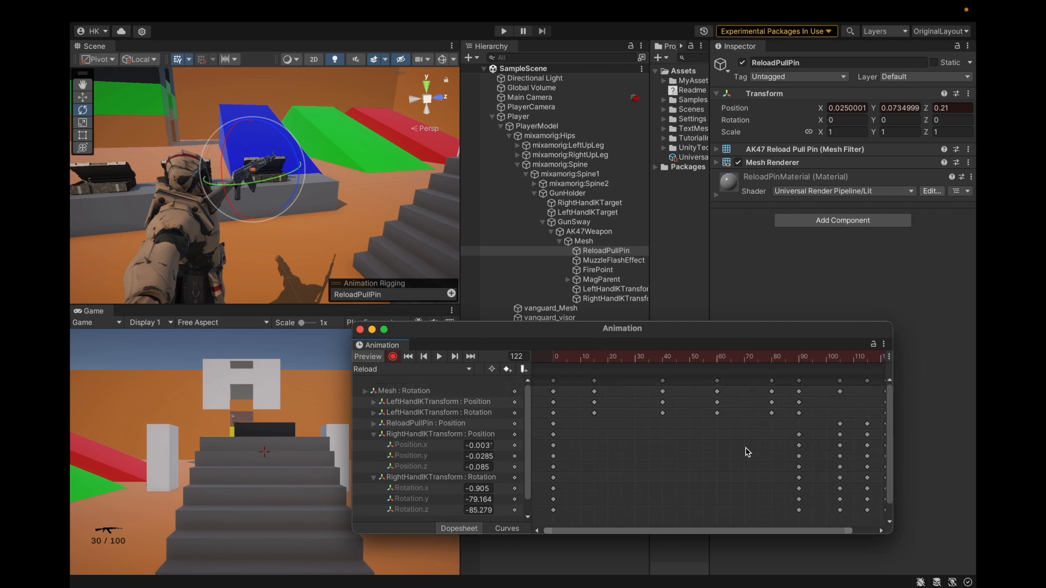
{"action": "left_click_drag", "start_coordinate": [579, 359], "coordinate": [480, 366]}
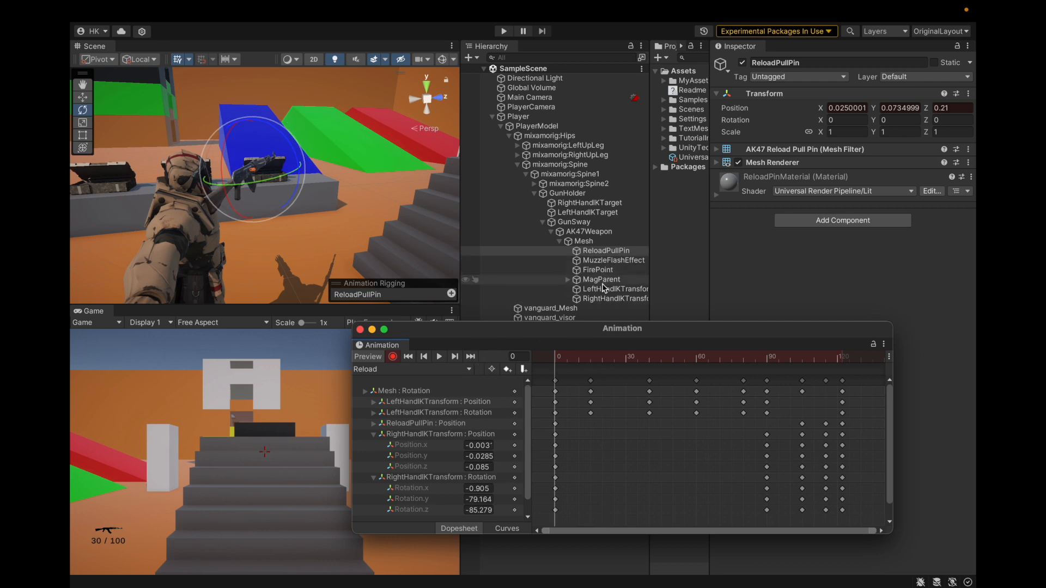
{"action": "left_click", "coordinate": [596, 299]}
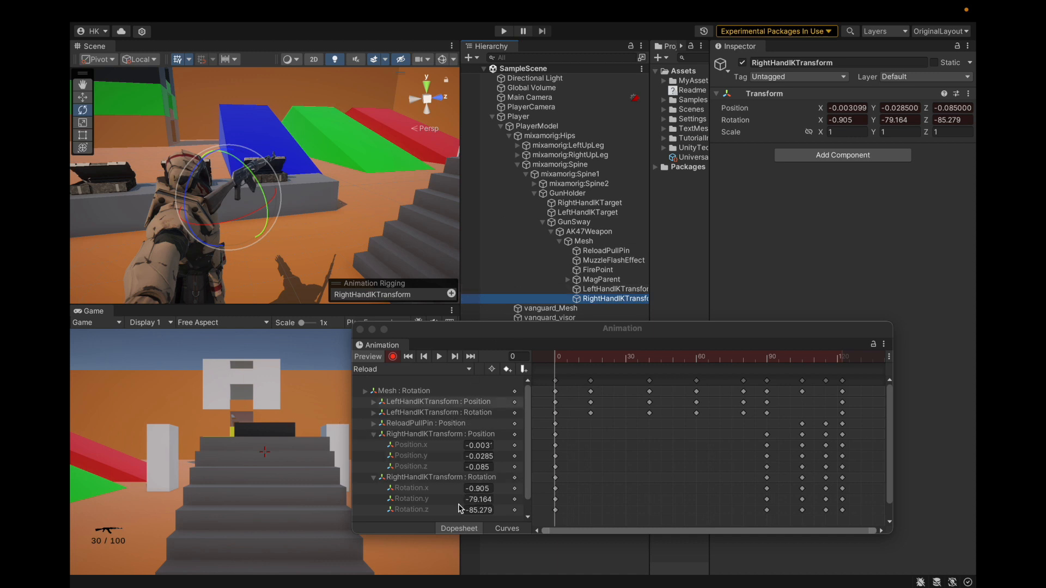
Collapse the RightHandIKTransform position and rotation properties in the Reload clip's property list
{"action": "scroll", "coordinate": [453, 449], "scroll_direction": "down", "scroll_amount": 2}
{"action": "left_click", "coordinate": [374, 417]}
{"action": "left_click", "coordinate": [373, 445]}
Examine the animatable properties that can be added for RightHandIKTransform under Mesh, then close the list without adding any
{"action": "left_click", "coordinate": [441, 463]}
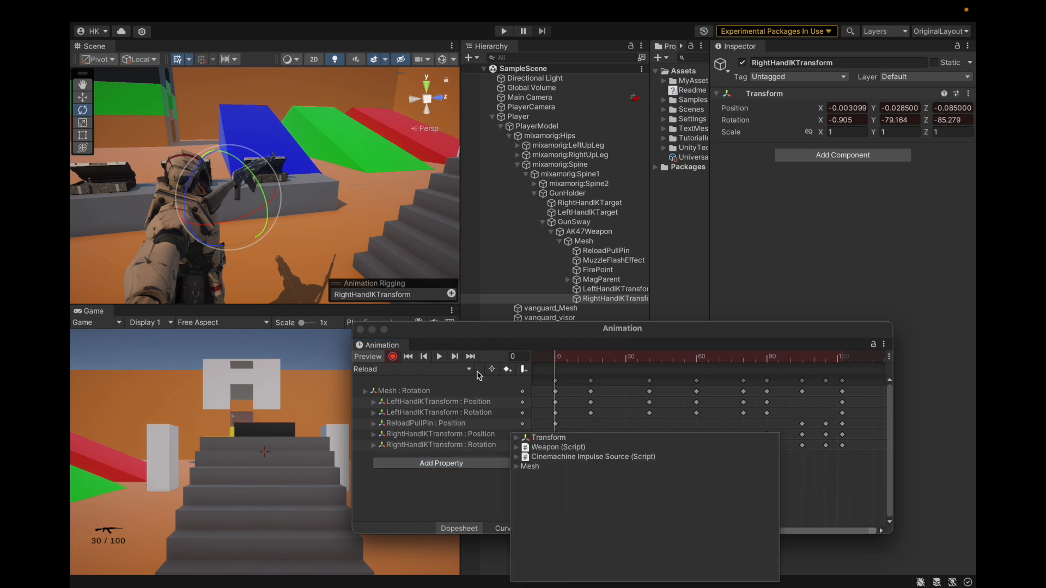
{"action": "left_click", "coordinate": [517, 466]}
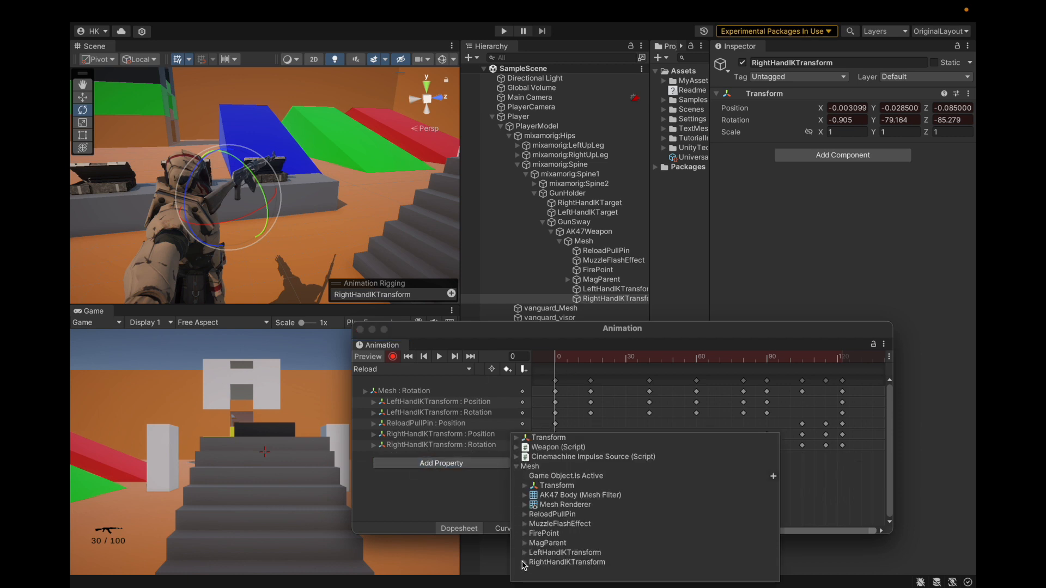
{"action": "left_click", "coordinate": [524, 563]}
{"action": "left_click", "coordinate": [532, 575]}
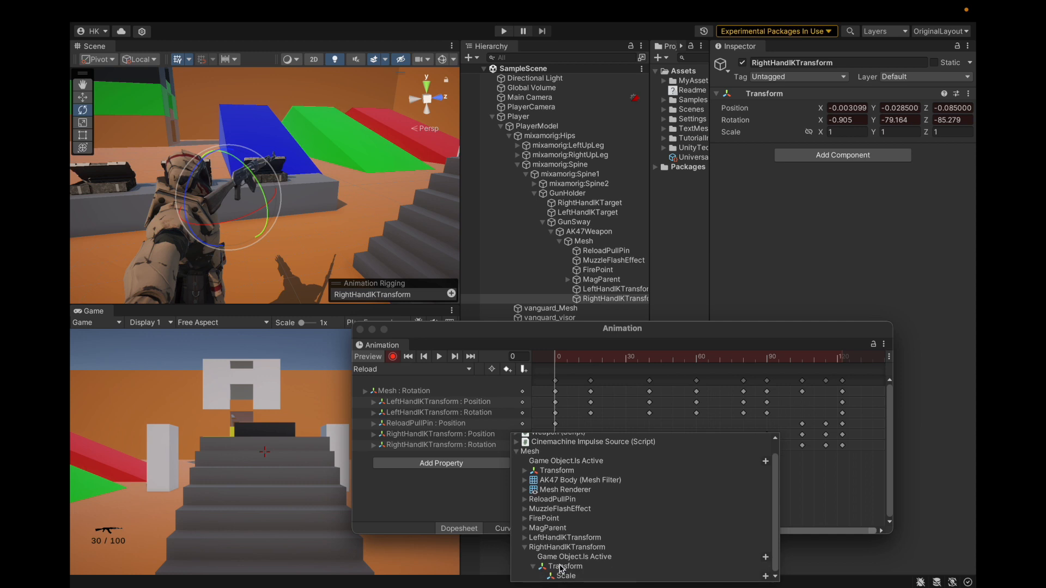
{"action": "left_click", "coordinate": [534, 566]}
{"action": "left_click", "coordinate": [525, 559]}
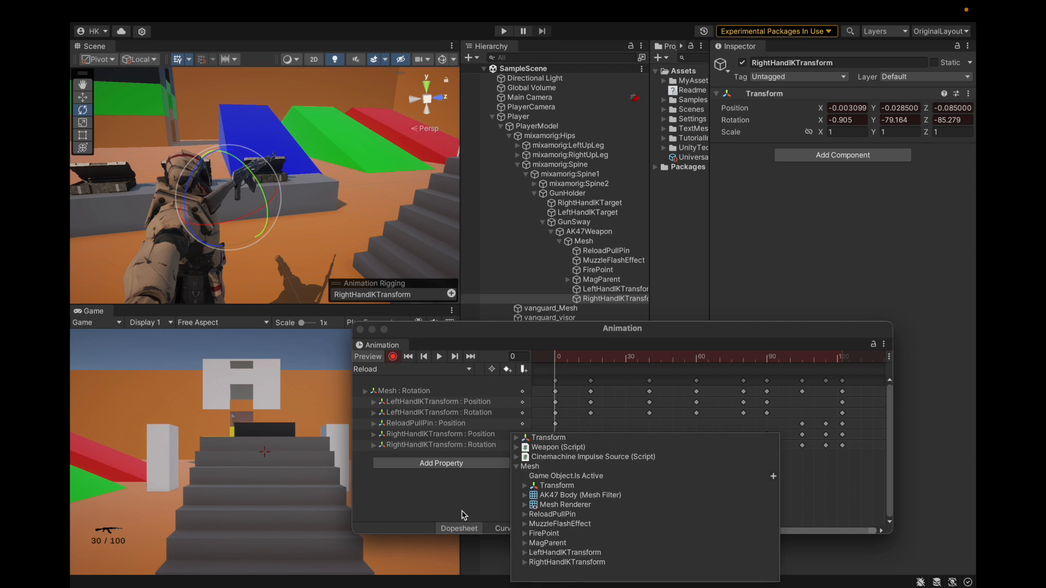
{"action": "left_click", "coordinate": [458, 502]}
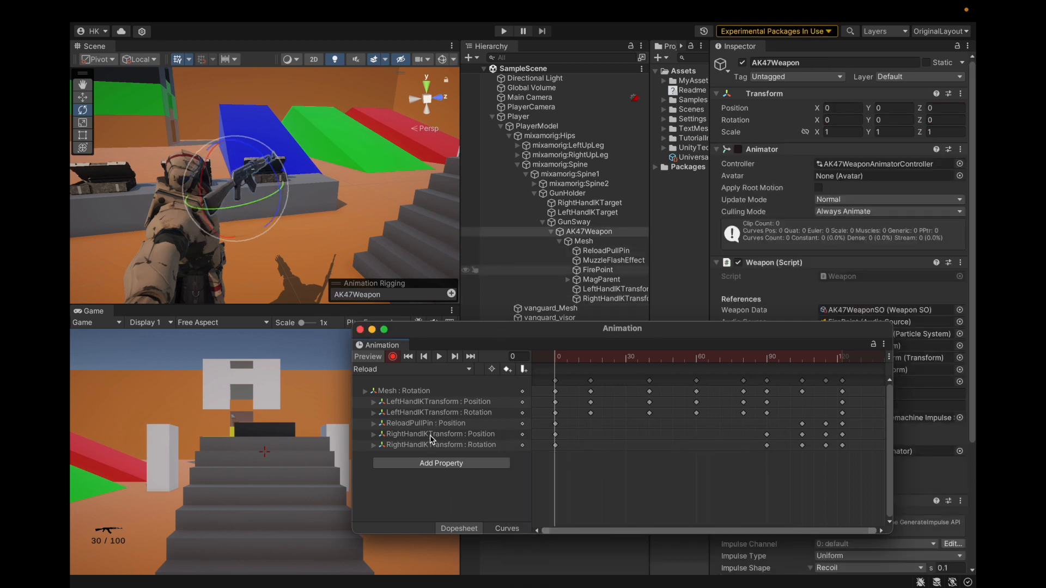
Select RightHandIKTransform and compare its position and rotation values at frames 15 and 90
{"action": "left_click", "coordinate": [588, 299]}
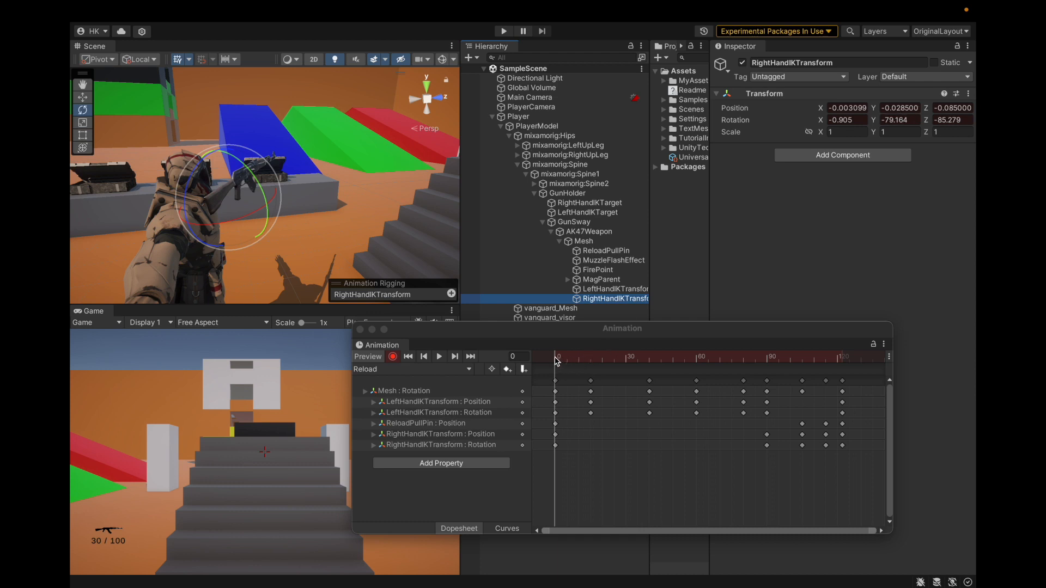
{"action": "left_click_drag", "start_coordinate": [557, 361], "coordinate": [590, 359]}
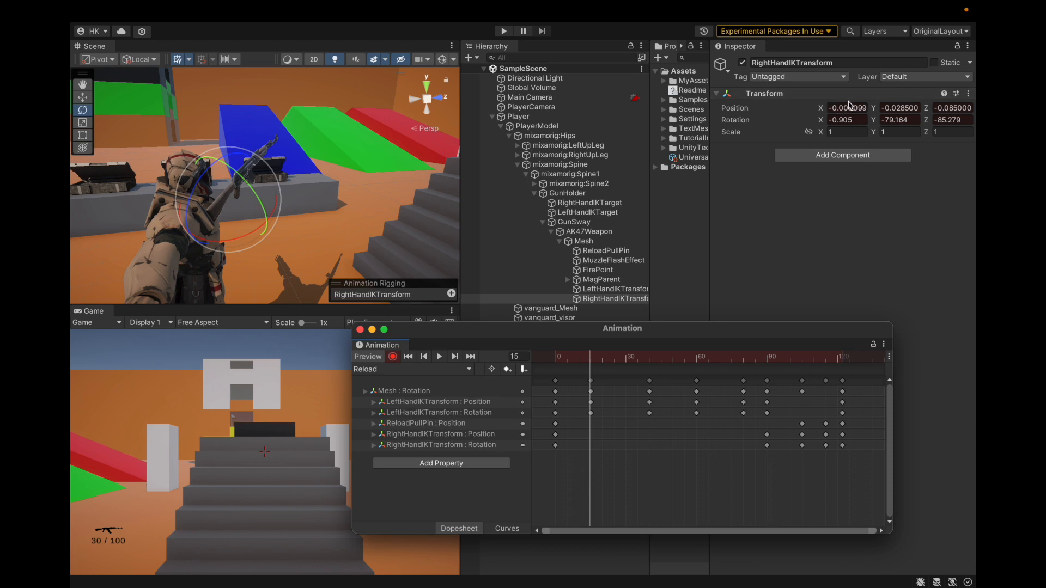
{"action": "left_click_drag", "start_coordinate": [591, 361], "coordinate": [768, 377]}
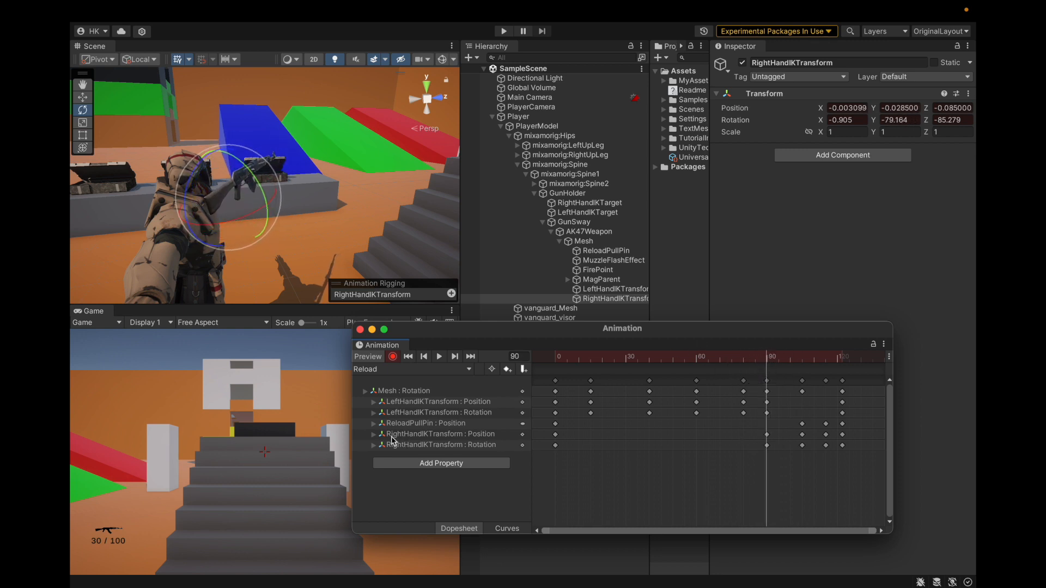
{"action": "left_click", "coordinate": [373, 434]}
{"action": "left_click", "coordinate": [374, 476]}
{"action": "scroll", "coordinate": [379, 463], "scroll_direction": "down", "scroll_amount": 1}
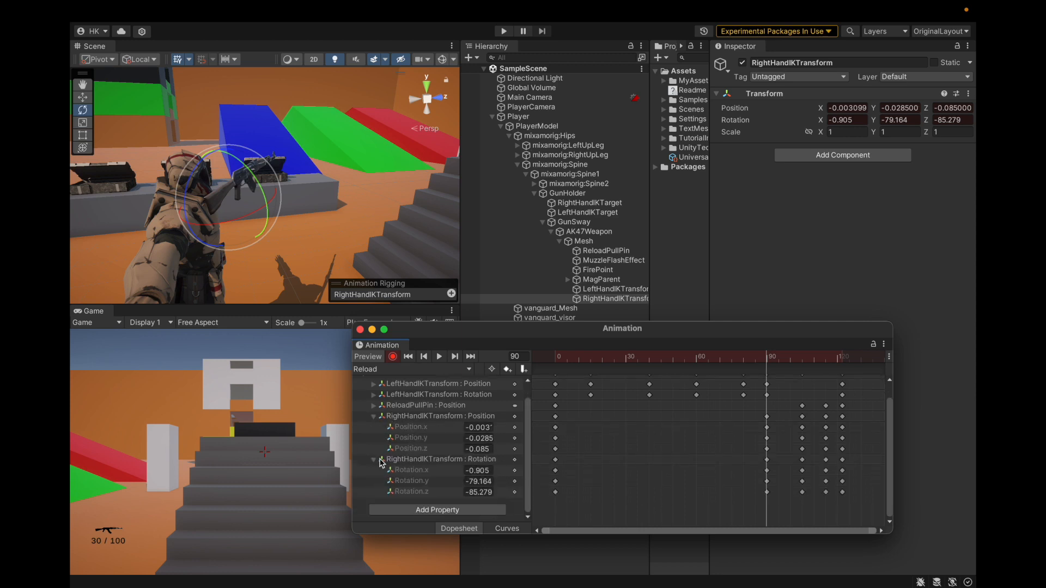
{"action": "left_click", "coordinate": [373, 417]}
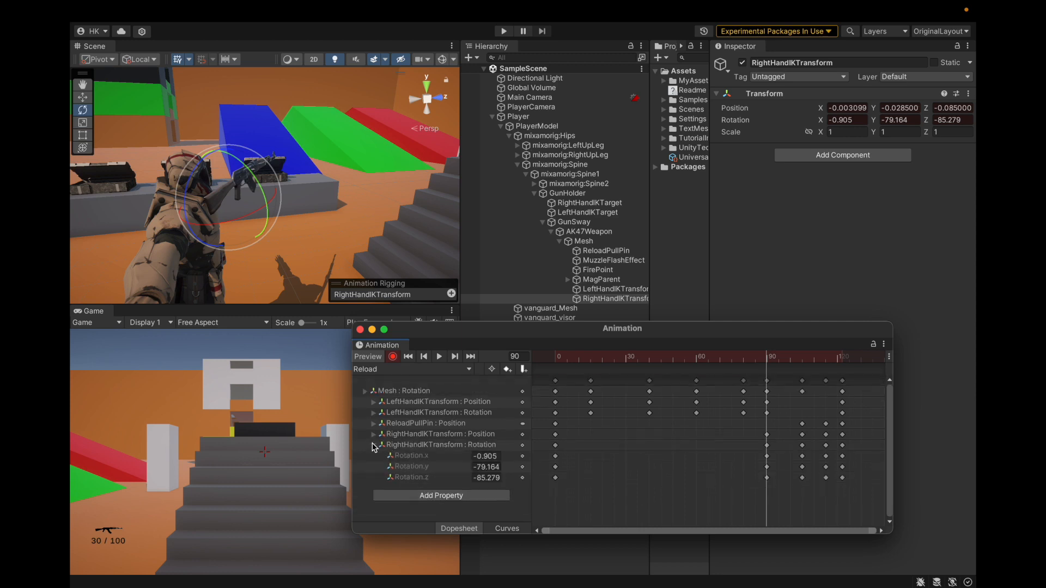
{"action": "left_click", "coordinate": [373, 445]}
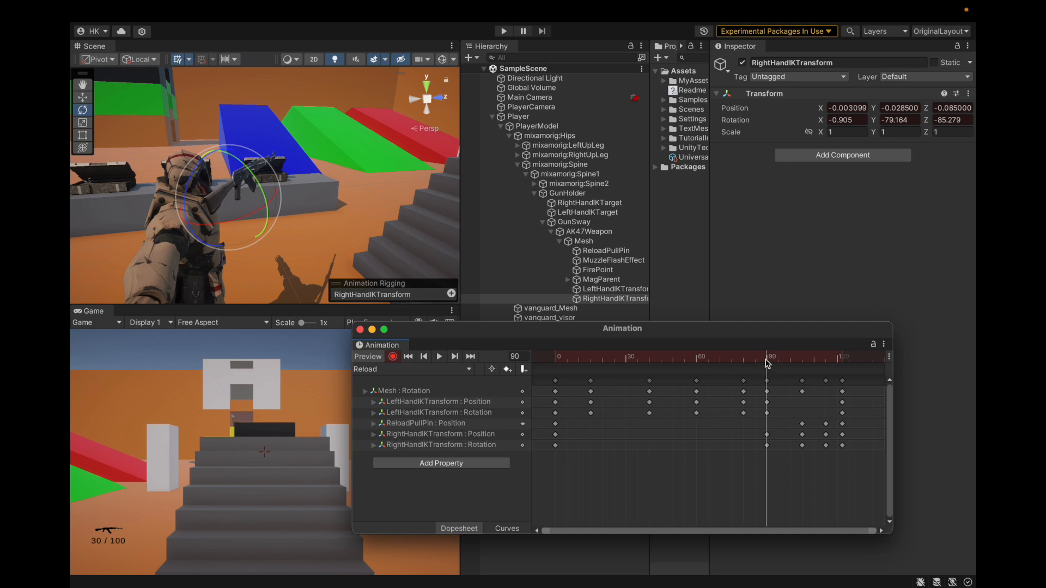
Examine the RightHandIKTransform pose at frames 105 and 115, and return the playhead to frame 0
{"action": "left_click_drag", "start_coordinate": [768, 362], "coordinate": [804, 364]}
{"action": "left_click", "coordinate": [804, 357]}
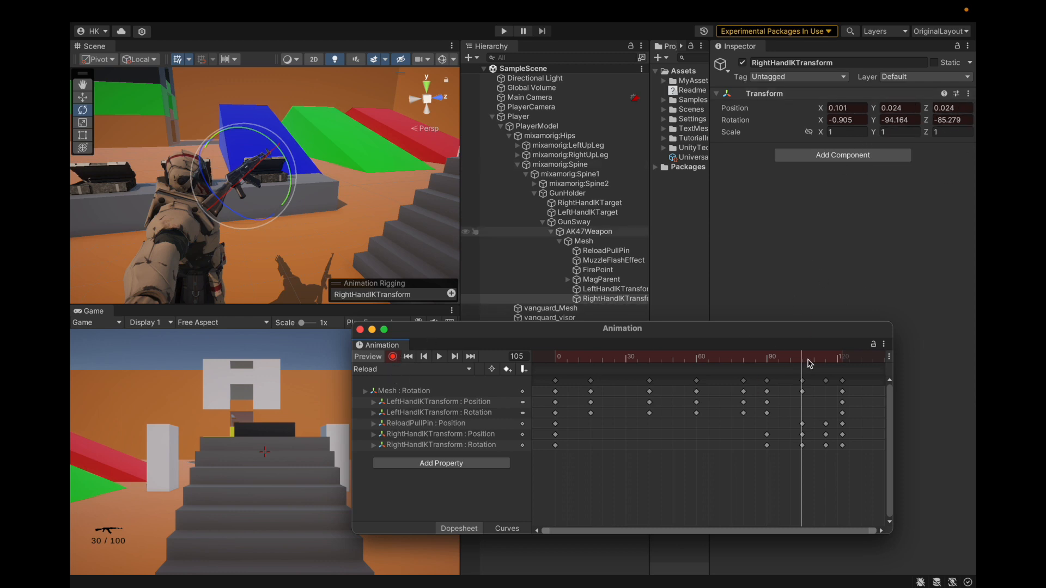
{"action": "mouse_move", "coordinate": [806, 361]}
{"action": "left_mouse_down"}
{"action": "mouse_move", "coordinate": [829, 364]}
{"action": "mouse_move", "coordinate": [798, 368]}
{"action": "mouse_move", "coordinate": [826, 368]}
{"action": "left_mouse_up"}
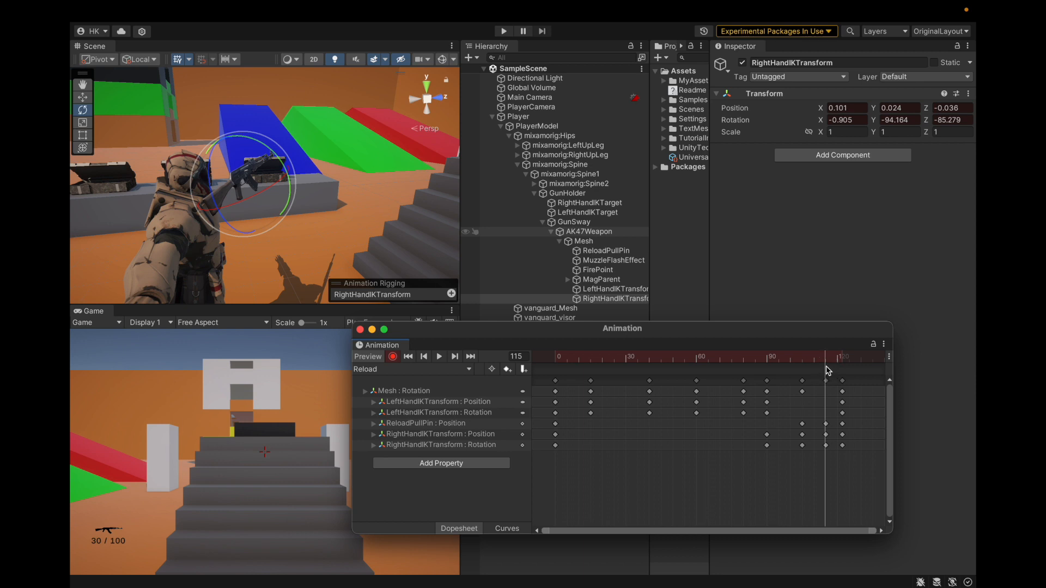
{"action": "left_click_drag", "start_coordinate": [827, 362], "coordinate": [439, 412]}
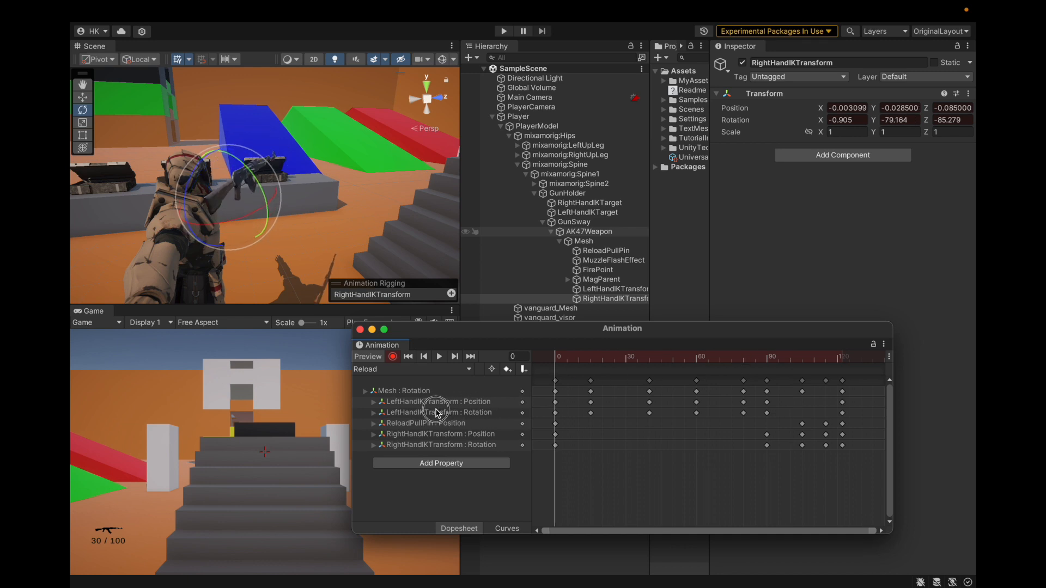
Look at the Transform component's copy options at frame 0 and its paste options at frame 122 without applying any
{"action": "left_click", "coordinate": [968, 93]}
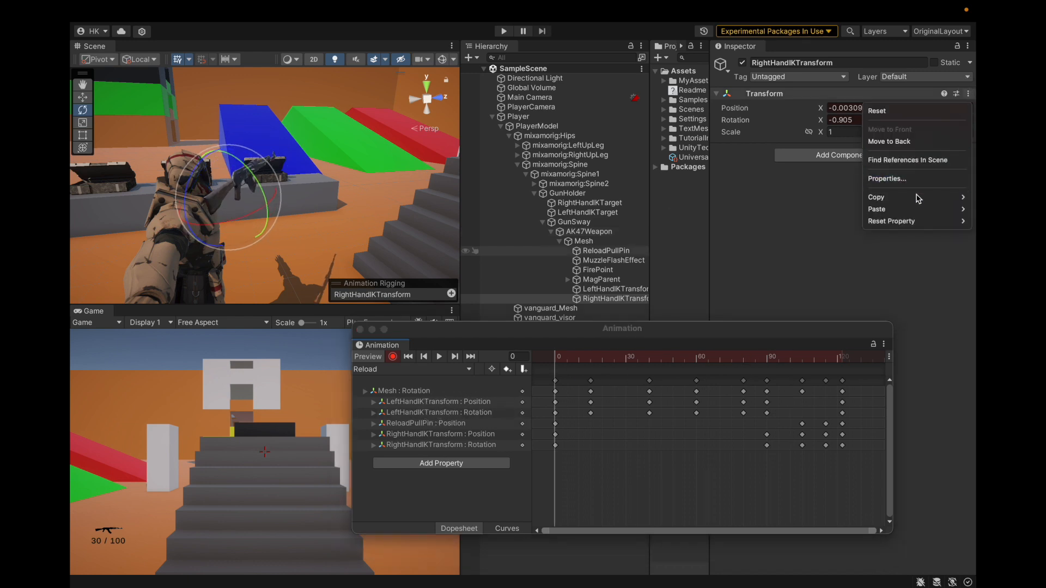
{"action": "mouse_move", "coordinate": [918, 198]}
{"action": "left_click", "coordinate": [845, 259]}
{"action": "left_click", "coordinate": [843, 360]}
{"action": "left_click_drag", "start_coordinate": [843, 361], "coordinate": [841, 360]}
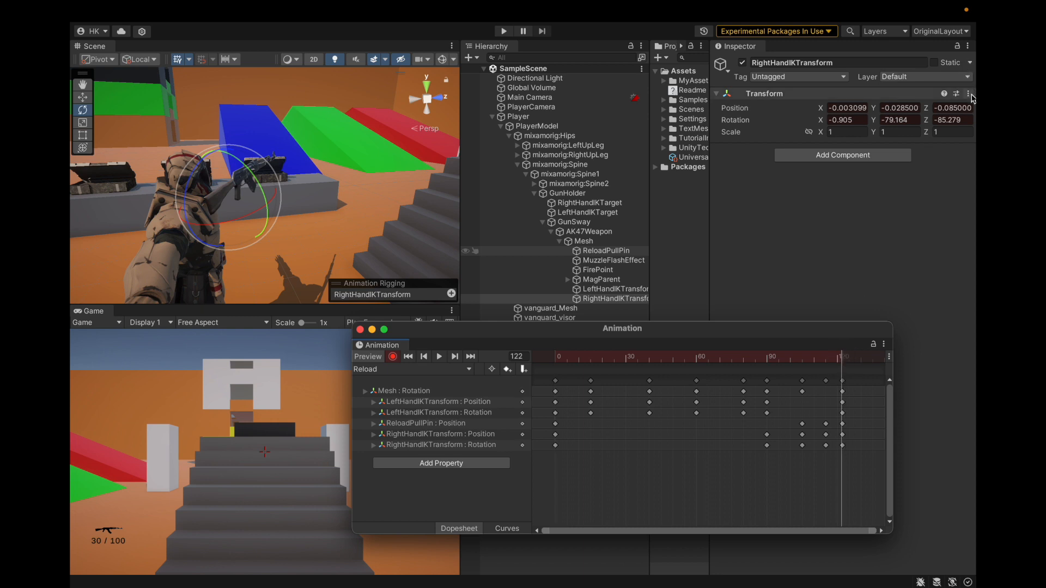
{"action": "left_click", "coordinate": [968, 93]}
{"action": "mouse_move", "coordinate": [893, 210]}
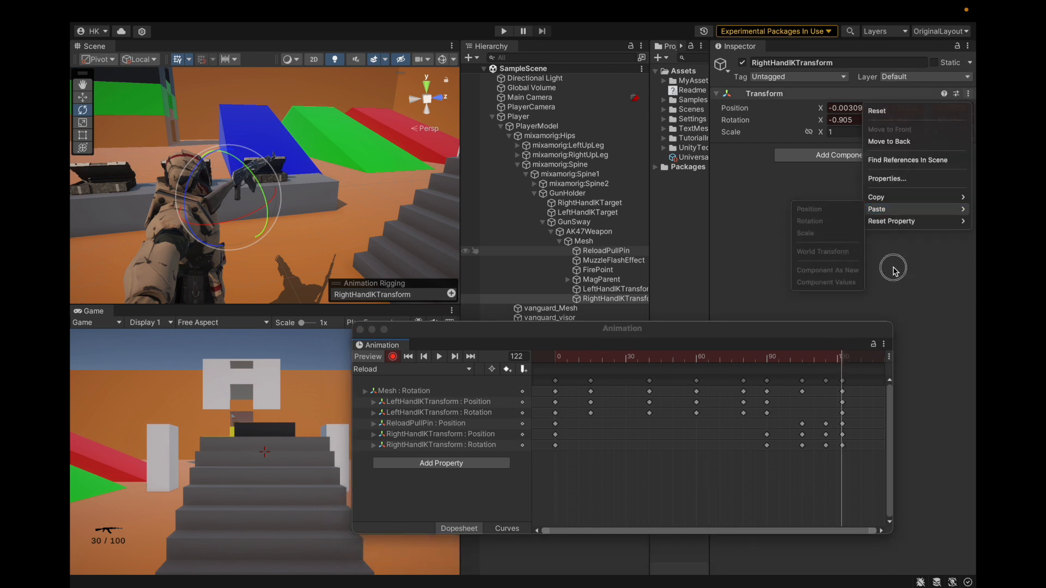
{"action": "left_click", "coordinate": [894, 269]}
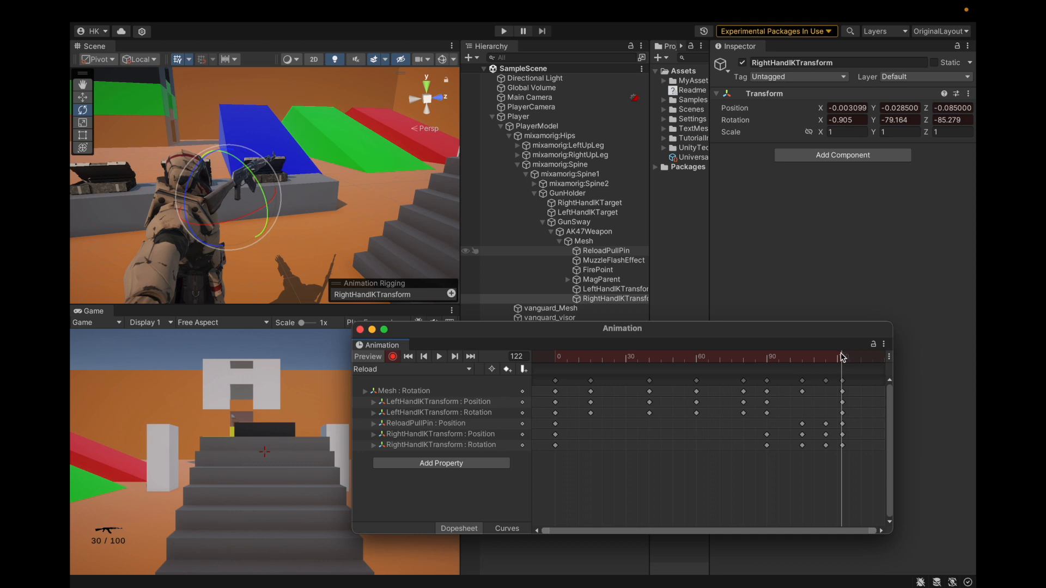
Compare the RightHandIKTransform values at frames 90 and 0 again, ending with the playhead at frame 122
{"action": "left_click_drag", "start_coordinate": [843, 358], "coordinate": [767, 370]}
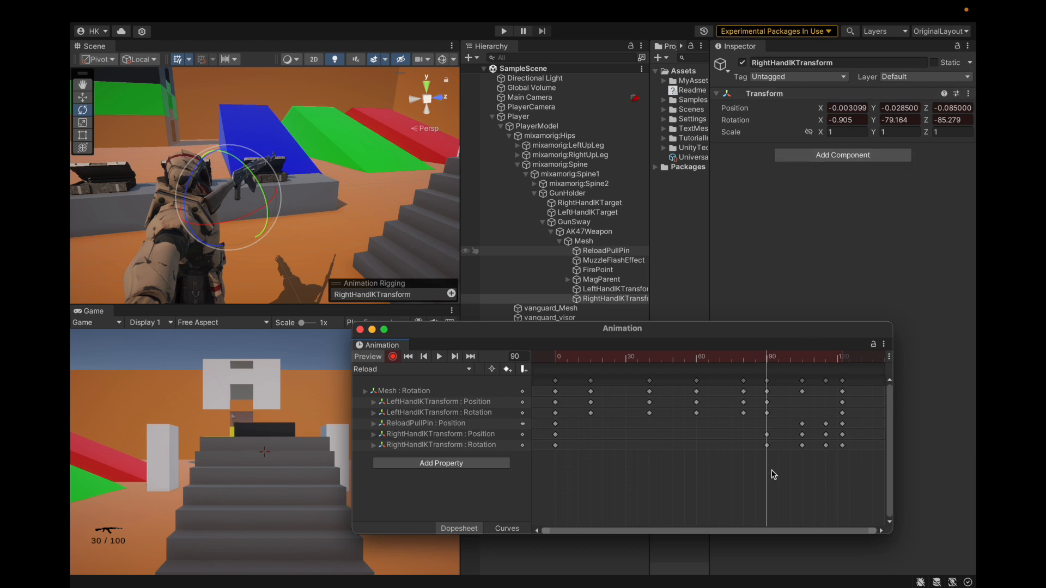
{"action": "mouse_move", "coordinate": [766, 367]}
{"action": "left_mouse_down"}
{"action": "mouse_move", "coordinate": [801, 366]}
{"action": "mouse_move", "coordinate": [558, 367]}
{"action": "mouse_move", "coordinate": [761, 350]}
{"action": "mouse_move", "coordinate": [758, 366]}
{"action": "mouse_move", "coordinate": [781, 367]}
{"action": "mouse_move", "coordinate": [767, 376]}
{"action": "left_mouse_up"}
{"action": "left_click", "coordinate": [548, 365]}
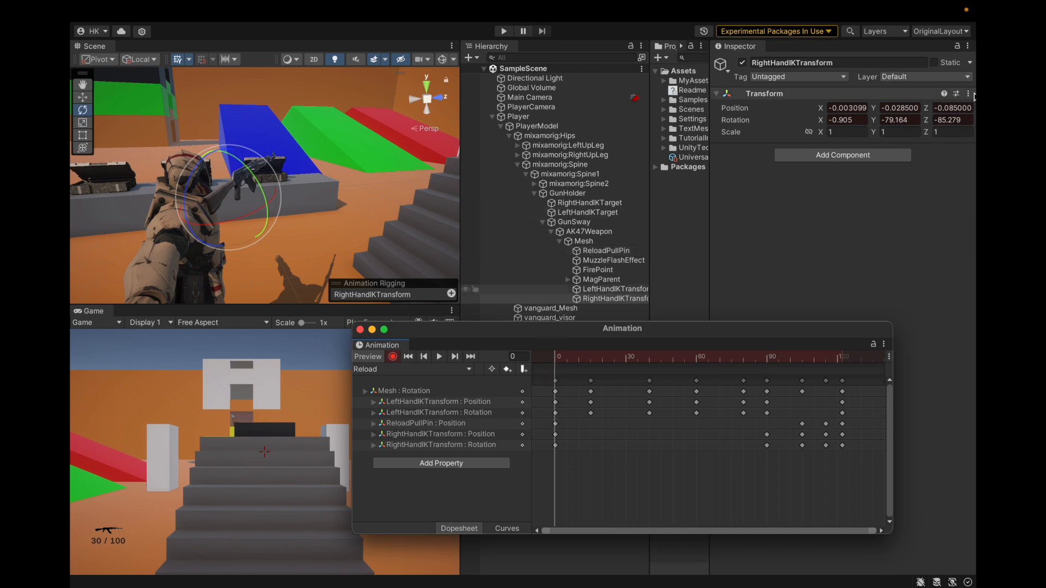
{"action": "left_click", "coordinate": [767, 357]}
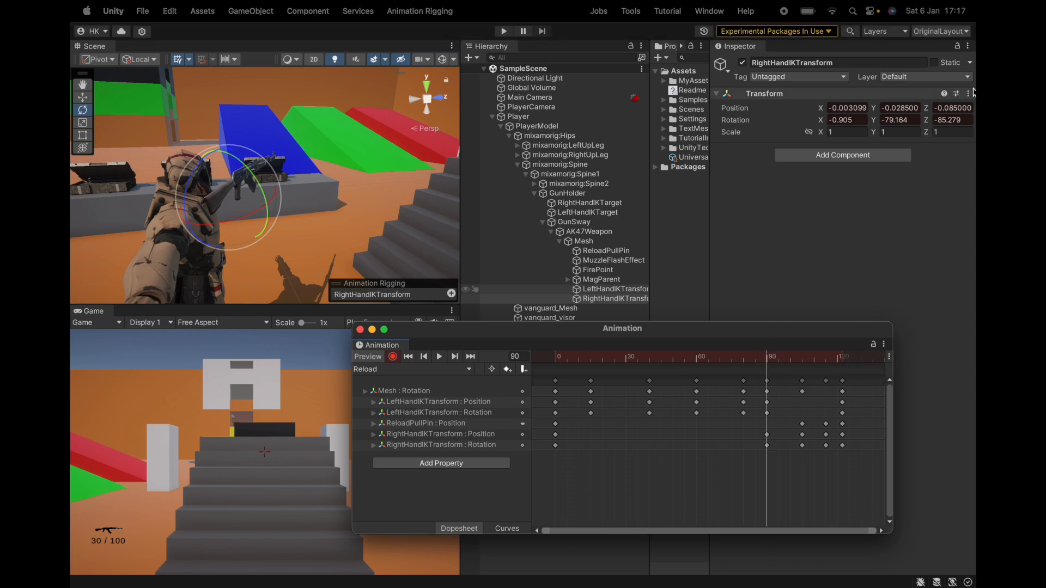
{"action": "left_click", "coordinate": [842, 361]}
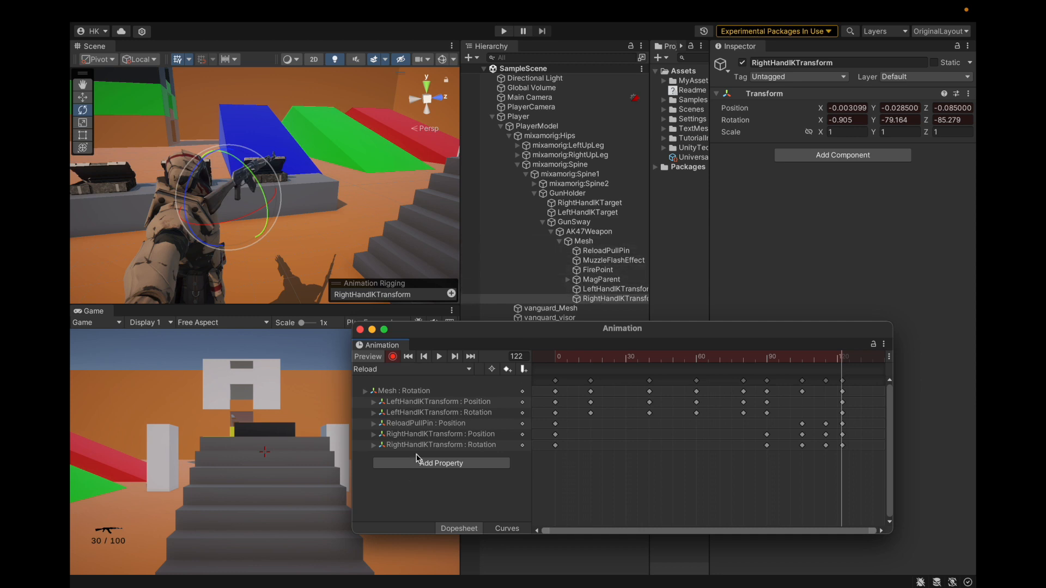
Turn off preview, close the Animation window and set the Game view to Play Maximized
{"action": "left_click", "coordinate": [367, 357]}
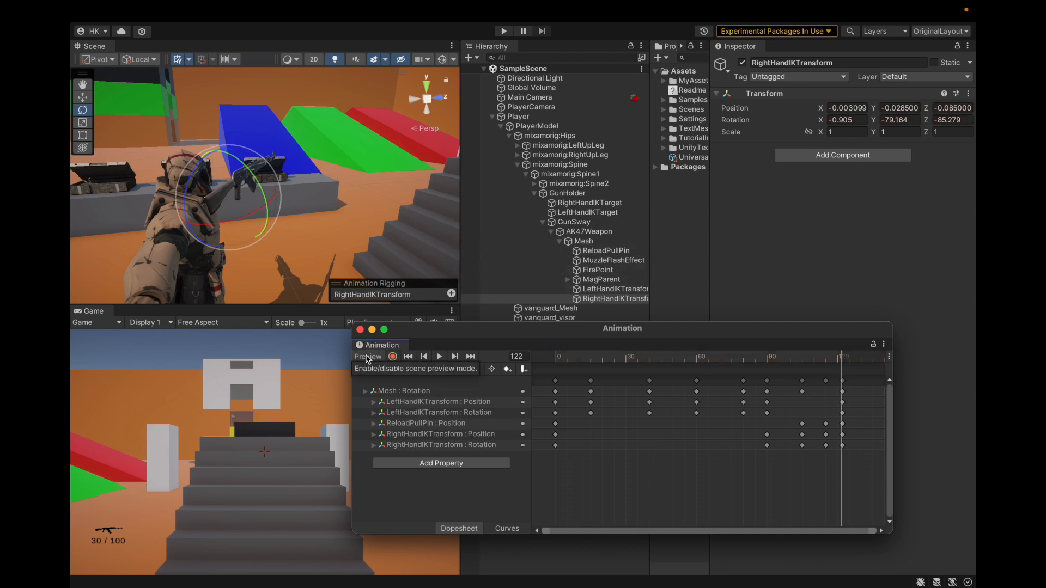
{"action": "left_click", "coordinate": [360, 330]}
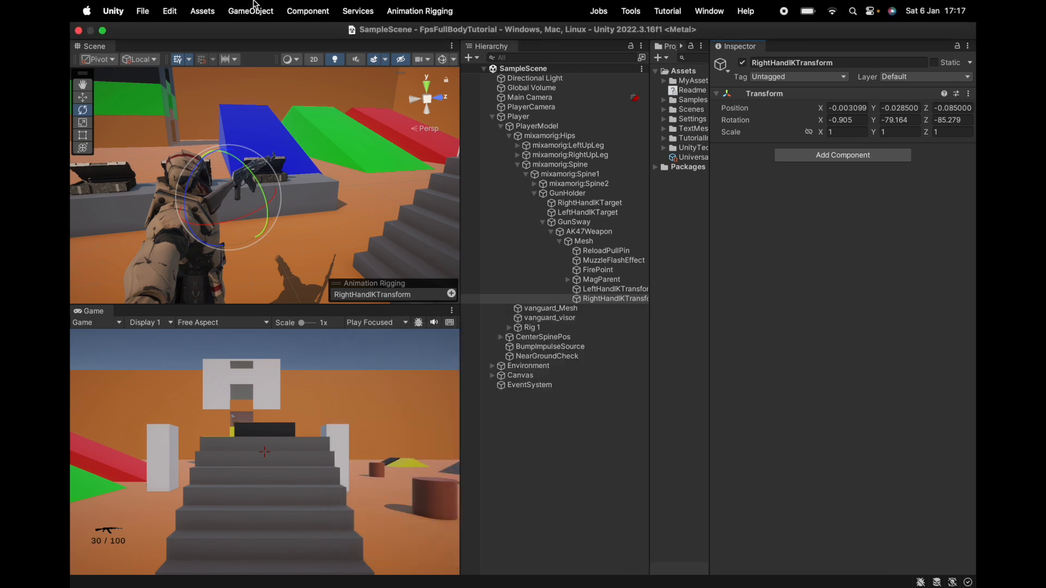
{"action": "left_click", "coordinate": [372, 319]}
{"action": "left_click", "coordinate": [374, 341]}
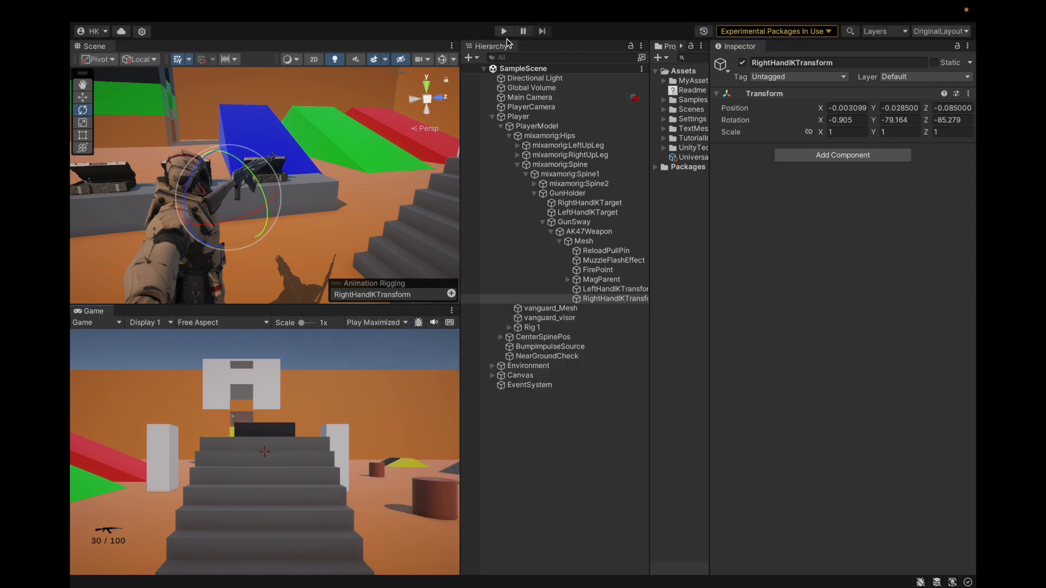
Run the game, fire a few shots and reload the AK47 to check the Reload animation in first person
{"action": "left_click", "coordinate": [504, 32]}
{"action": "key", "text": "XF86AudioLowerVolume"}
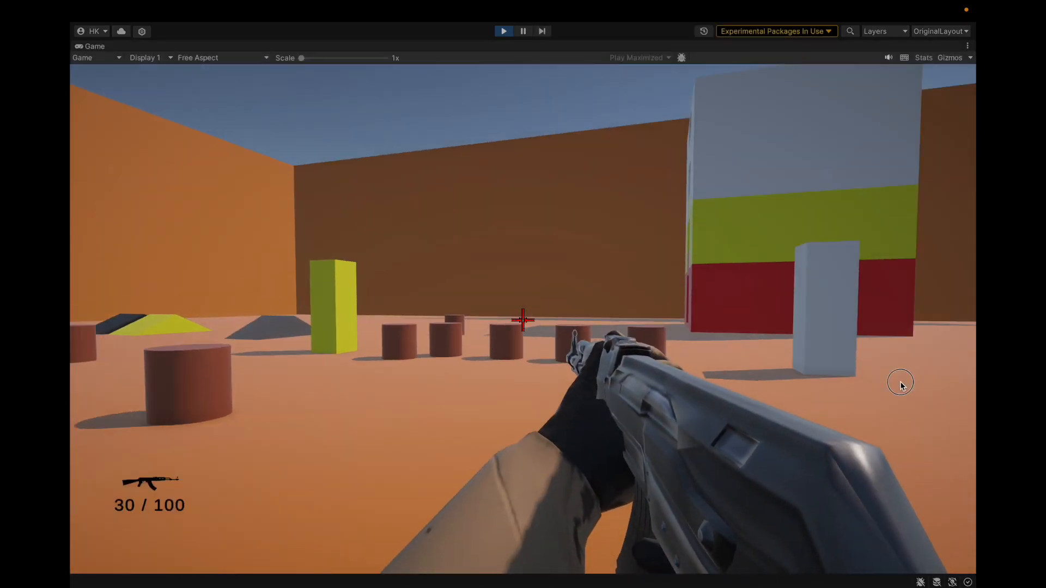
{"action": "left_click", "coordinate": [901, 381]}
{"action": "left_click", "coordinate": [901, 381]}
{"action": "left_click", "coordinate": [901, 381]}
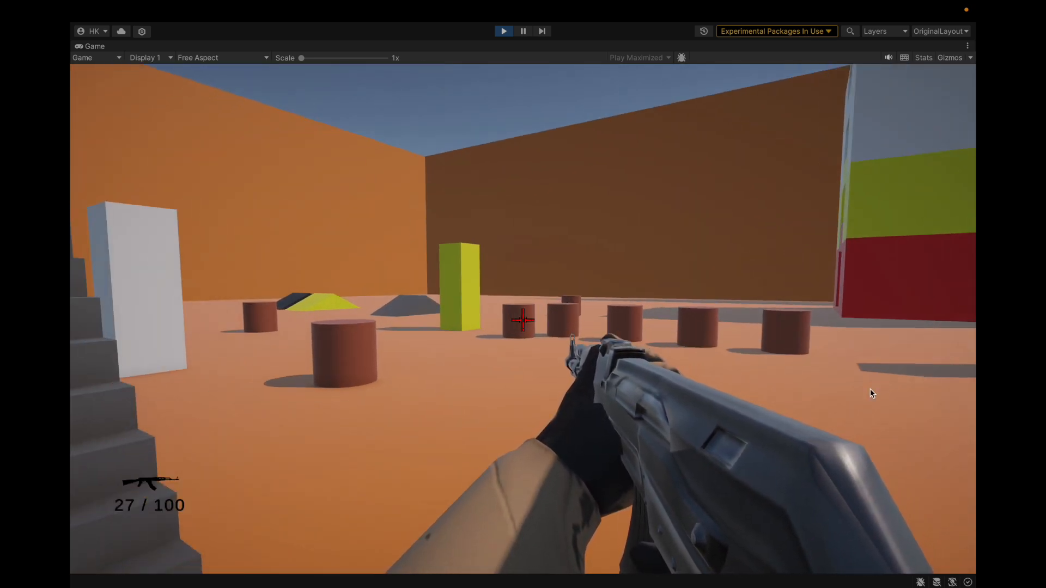
{"action": "key", "text": "r"}
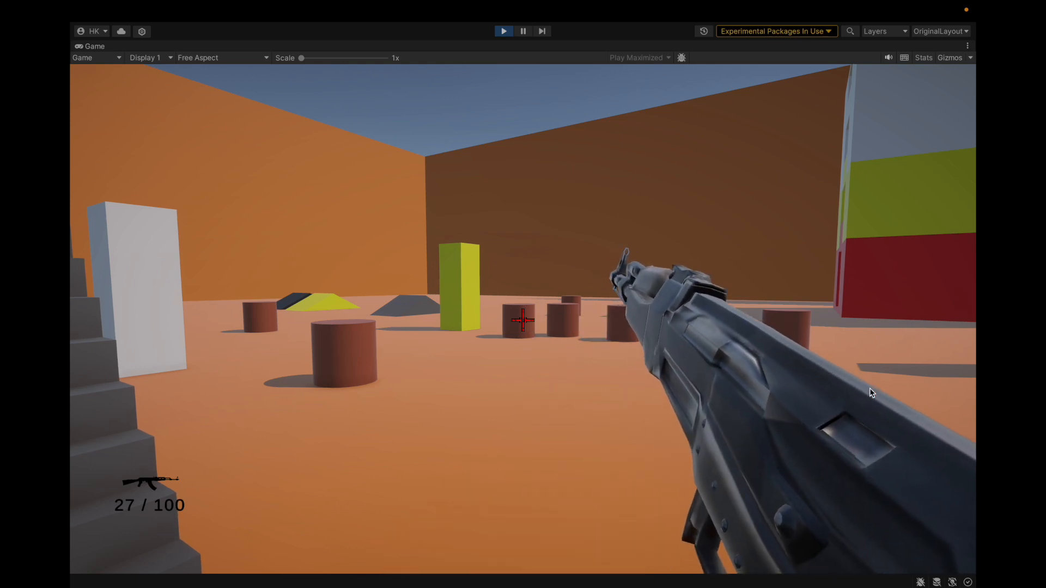
{"action": "left_click", "coordinate": [854, 395]}
{"action": "key", "text": "r"}
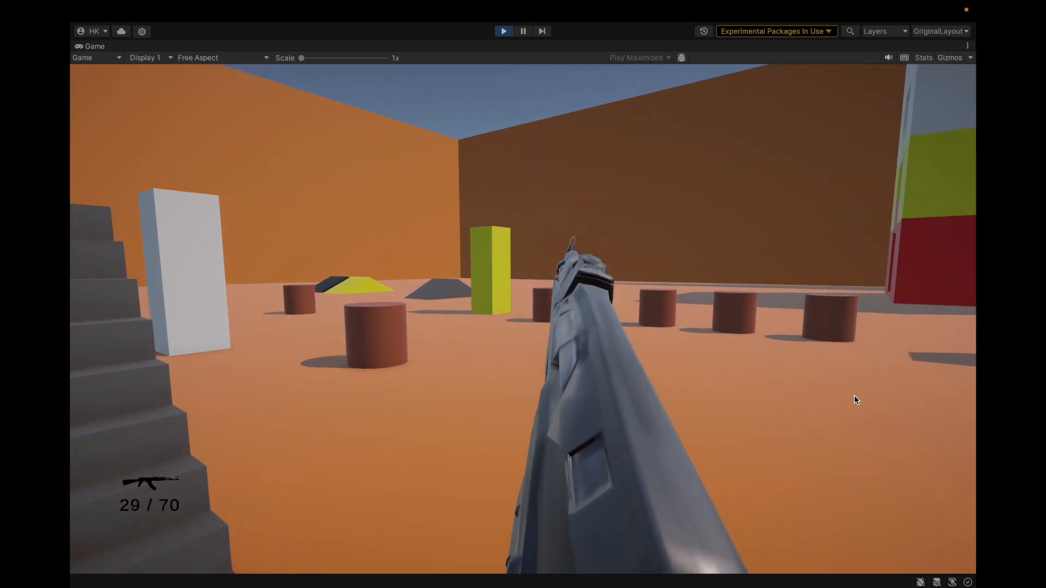
{"action": "right_click_drag", "start_coordinate": [854, 396], "coordinate": [780, 358]}
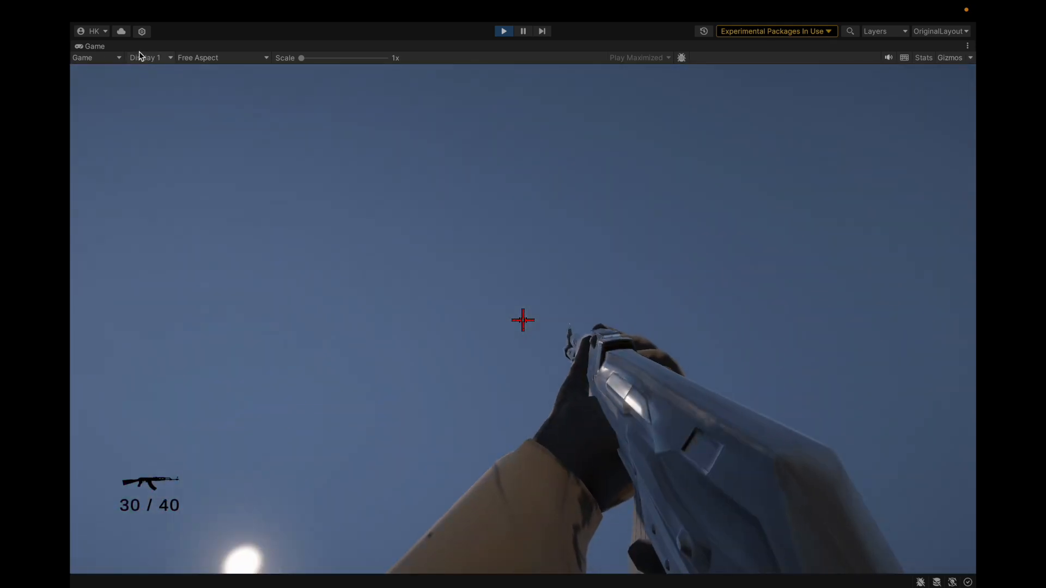
Restore the docked layout during play, and fire, walk and reload while watching the character in the Scene view
{"action": "double_click", "coordinate": [89, 46]}
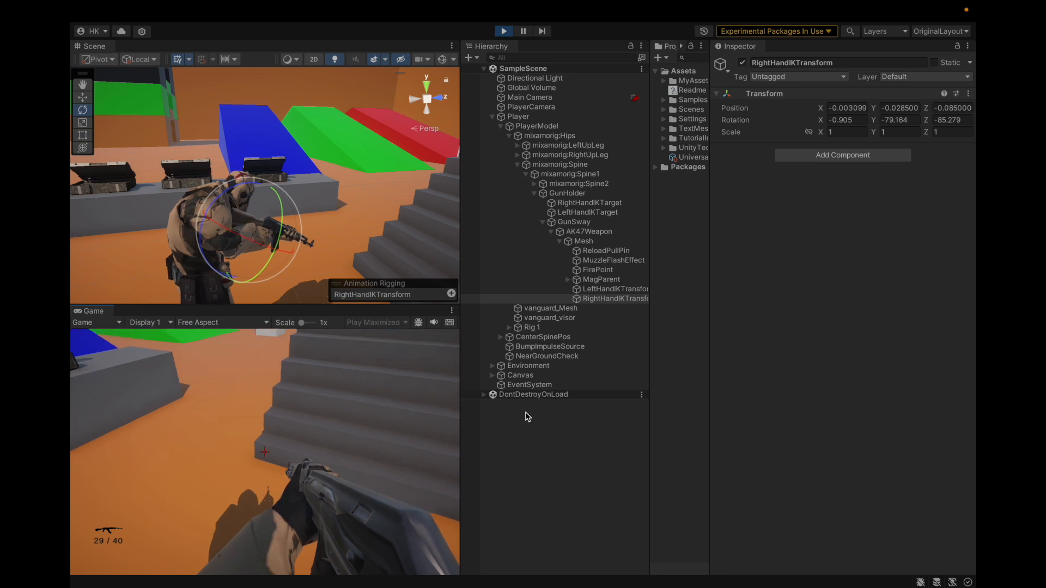
{"action": "left_click", "coordinate": [527, 416]}
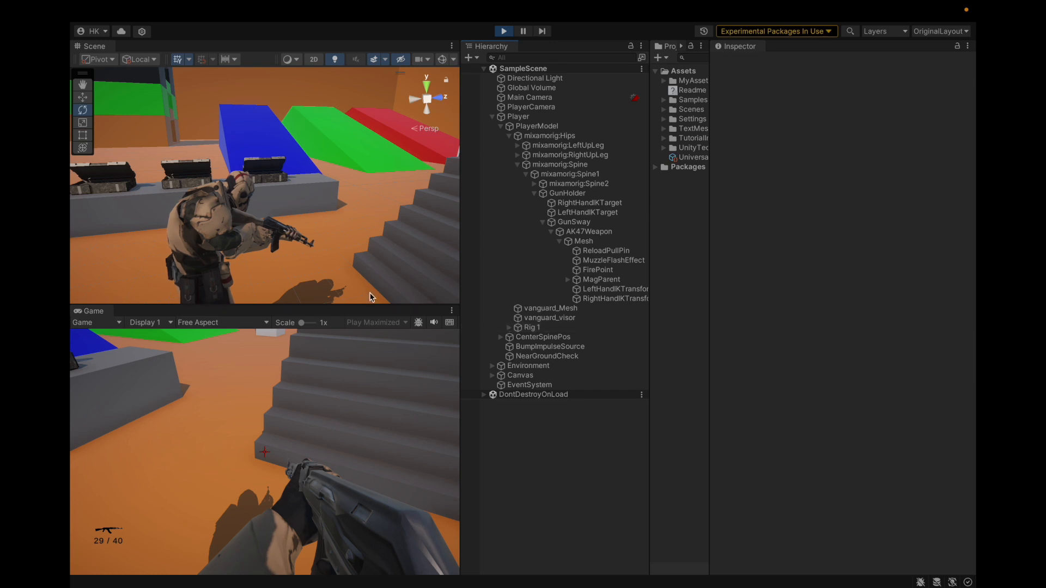
{"action": "left_click", "coordinate": [273, 392]}
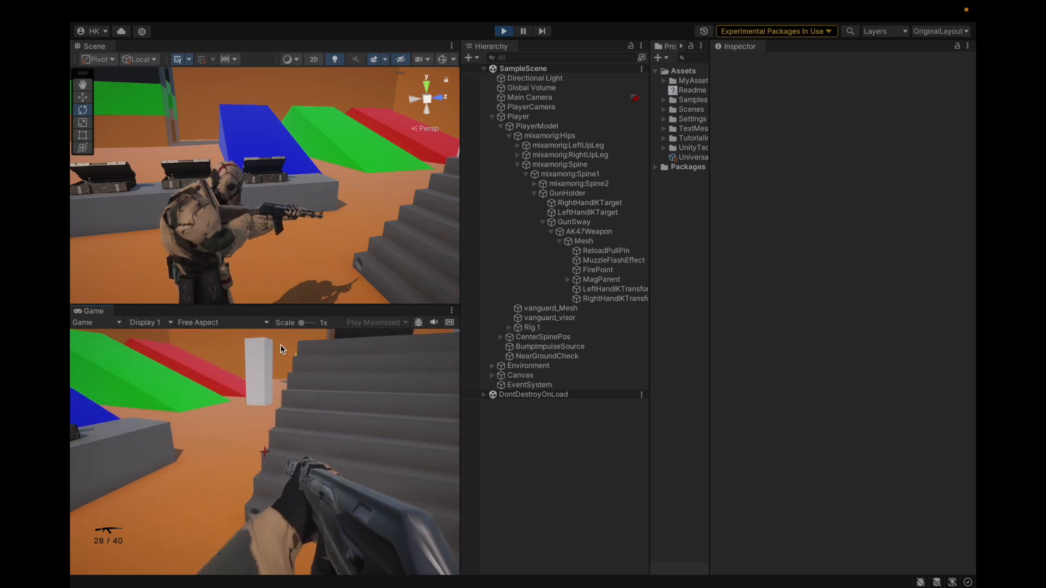
{"action": "key", "text": "w"}
{"action": "key", "text": "w"}
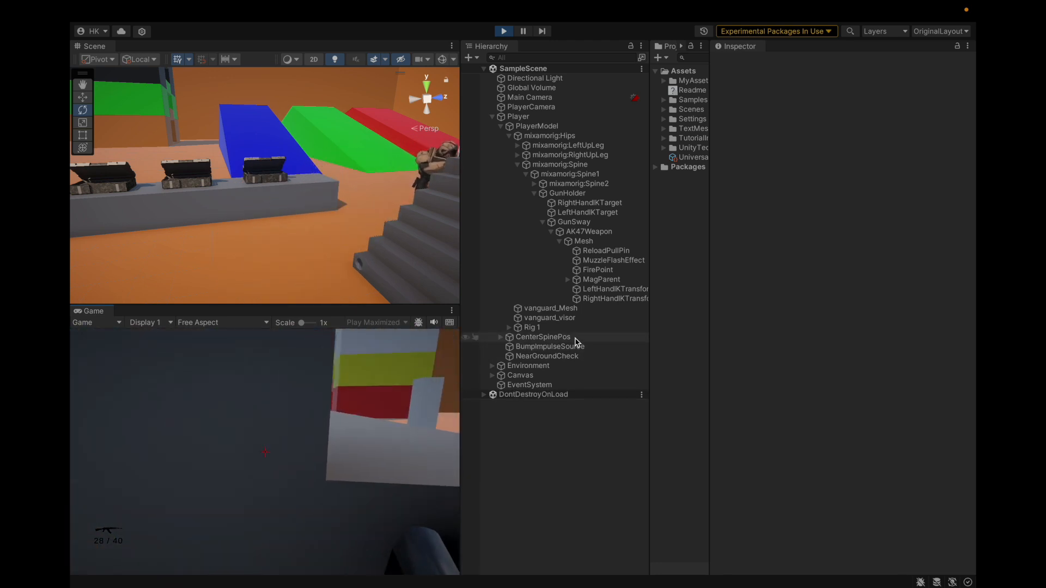
{"action": "key", "text": "w"}
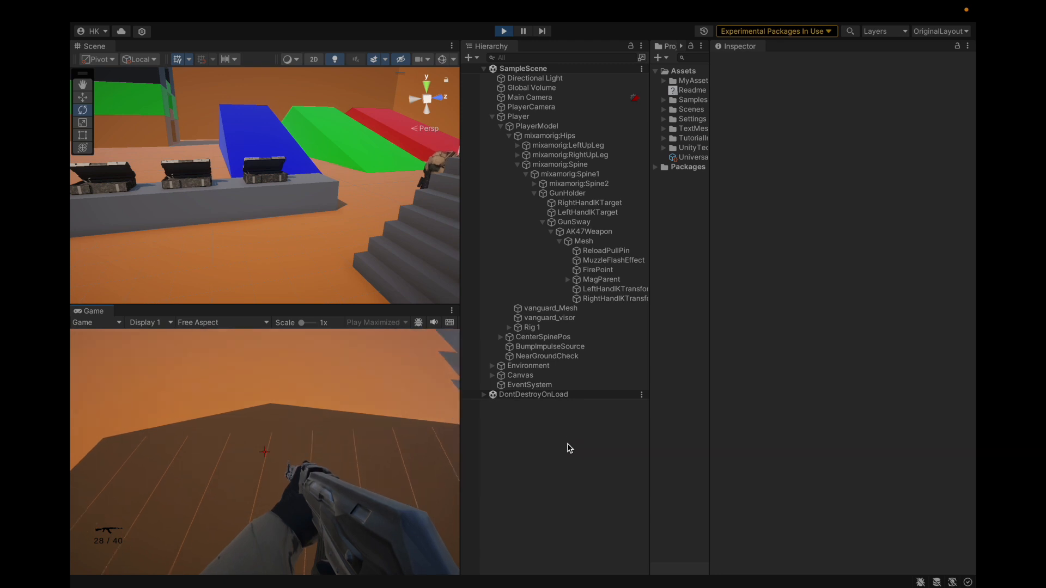
{"action": "left_click", "coordinate": [567, 454]}
{"action": "left_click", "coordinate": [431, 449]}
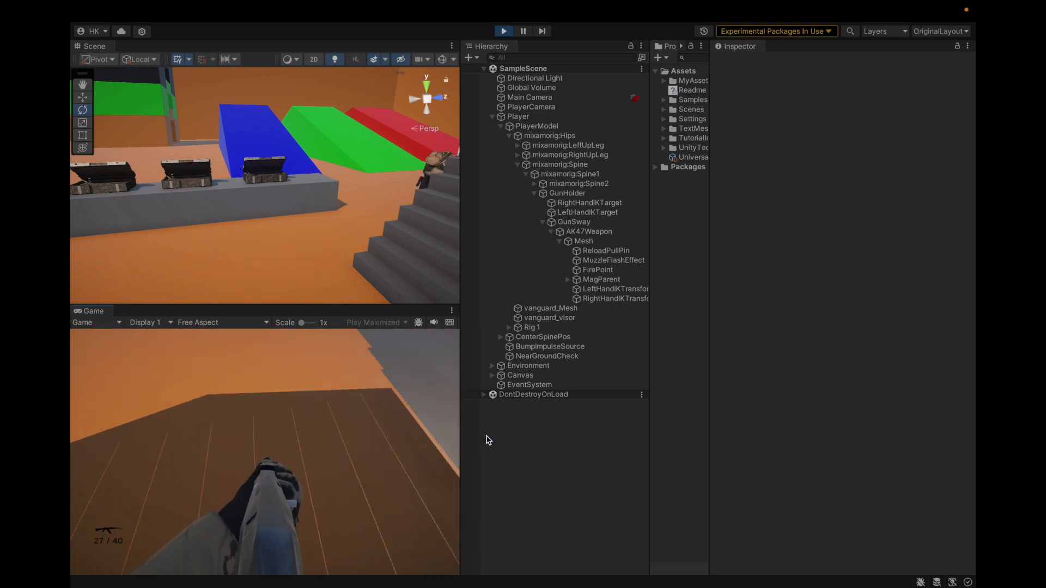
Examine the Player's Character Controller settings, with its Player Controller component collapsed
{"action": "left_click", "coordinate": [539, 118]}
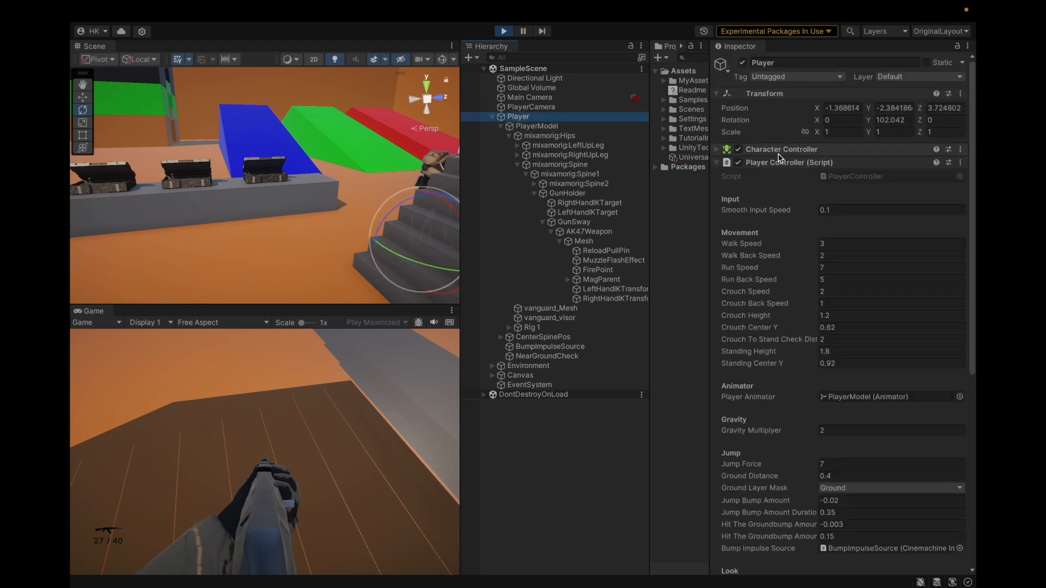
{"action": "left_click", "coordinate": [780, 162]}
{"action": "left_click", "coordinate": [779, 150]}
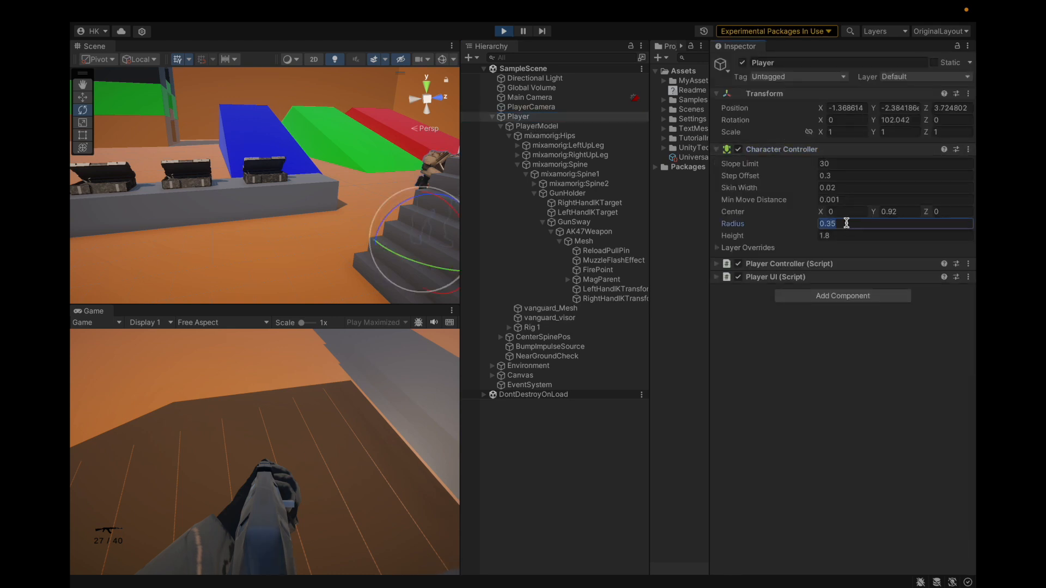
Inspect the Player beside the stairs from several angles in the Scene view
{"action": "left_click", "coordinate": [554, 117]}
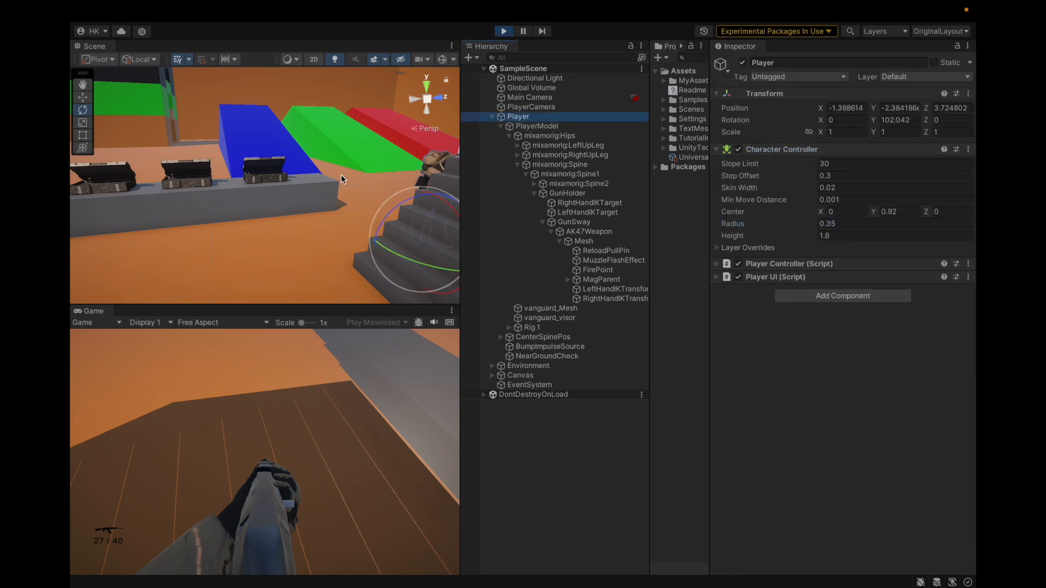
{"action": "key", "text": "f"}
{"action": "key", "text": "f"}
{"action": "scroll", "coordinate": [240, 212], "scroll_direction": "down", "scroll_amount": 3}
{"action": "left_click_drag", "start_coordinate": [240, 213], "coordinate": [417, 218], "text": "alt"}
{"action": "scroll", "coordinate": [260, 220], "scroll_direction": "down", "scroll_amount": 3}
{"action": "scroll", "coordinate": [261, 219], "scroll_direction": "down", "scroll_amount": 4}
{"action": "scroll", "coordinate": [283, 143], "scroll_direction": "up", "scroll_amount": 5}
{"action": "scroll", "coordinate": [217, 190], "scroll_direction": "up", "scroll_amount": 2}
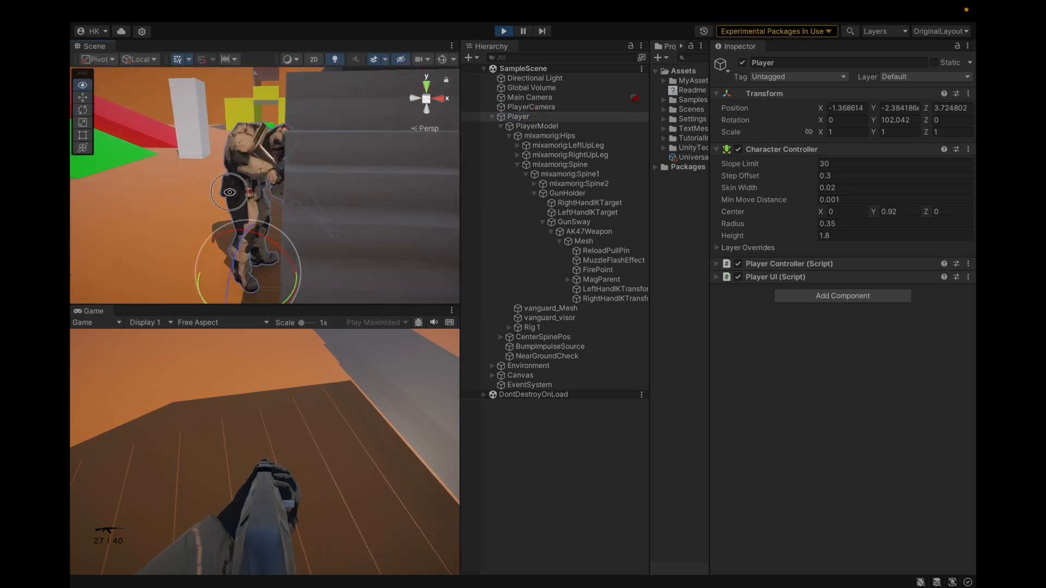
{"action": "left_click_drag", "start_coordinate": [218, 190], "coordinate": [456, 135], "text": "alt"}
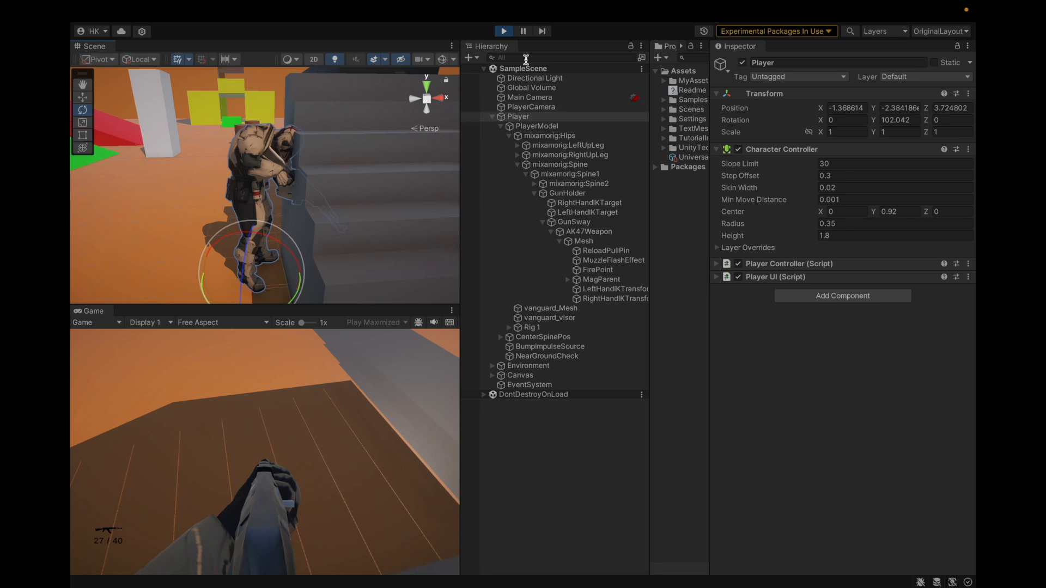
Exit play mode and select the Player object again
{"action": "left_click", "coordinate": [509, 34]}
{"action": "left_click", "coordinate": [518, 116]}
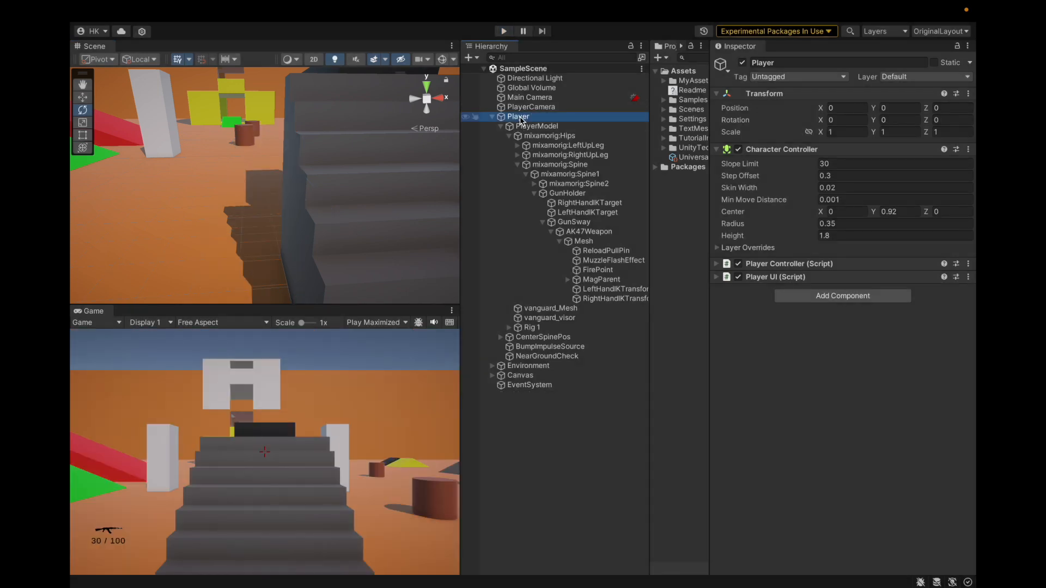
{"action": "left_click", "coordinate": [549, 273]}
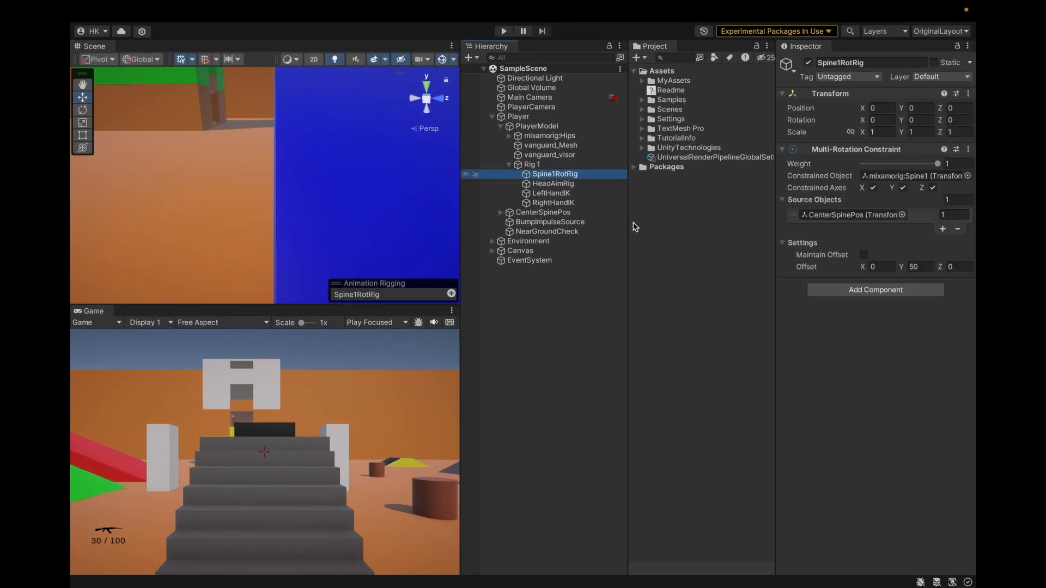
Duplicate Spine1RotRig under Rig 1 and rename the copy Spine2RotRig
{"action": "key", "text": "ctrl+d"}
{"action": "left_click", "coordinate": [895, 62]}
{"action": "left_click", "coordinate": [895, 62]}
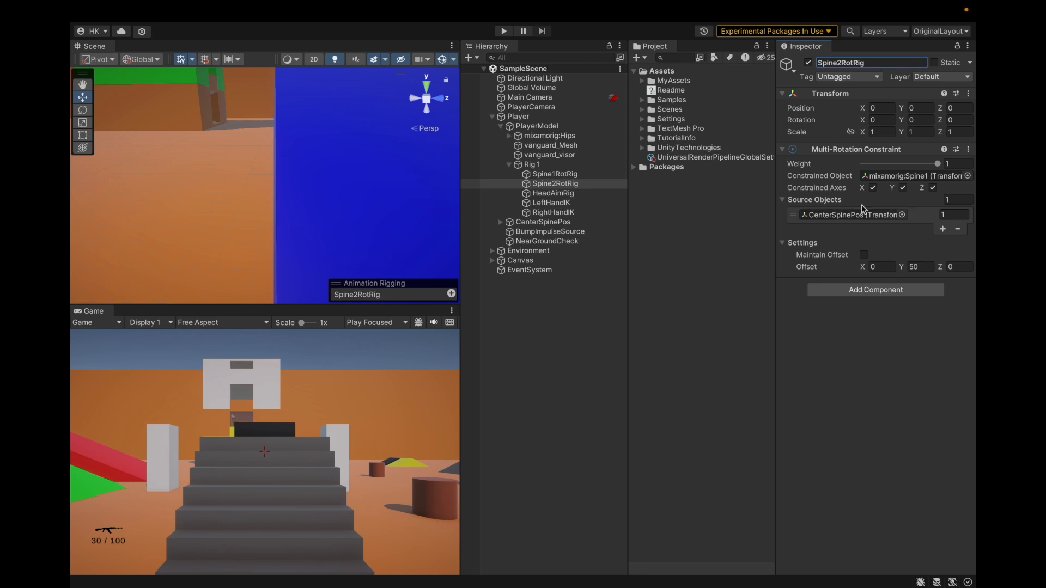
Assign mixamorig:Spine2 as the Constrained Object of Spine2RotRig's Multi-Rotation Constraint
{"action": "left_click", "coordinate": [866, 176]}
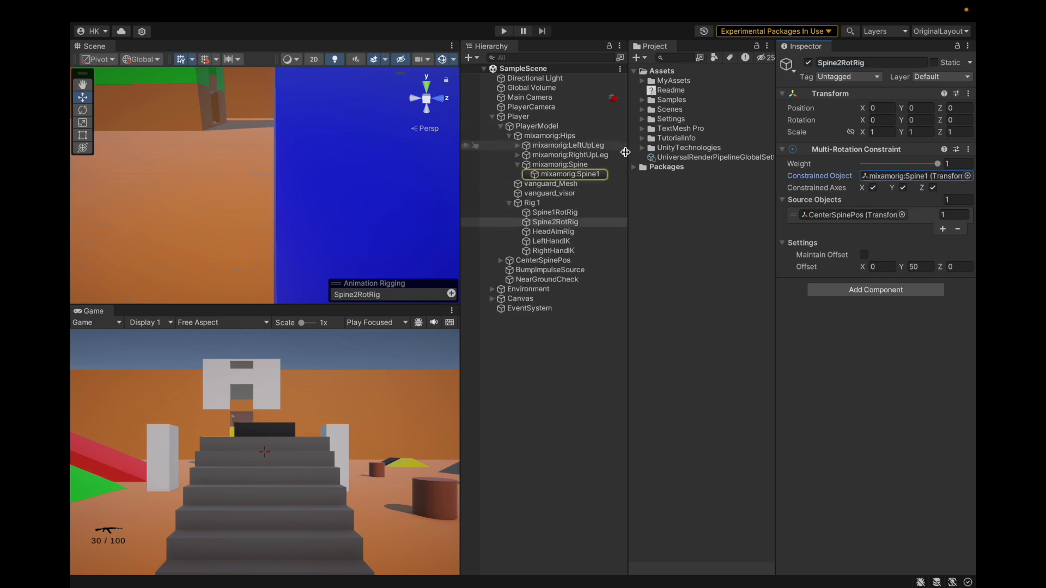
{"action": "left_click", "coordinate": [536, 174]}
{"action": "left_click", "coordinate": [526, 175]}
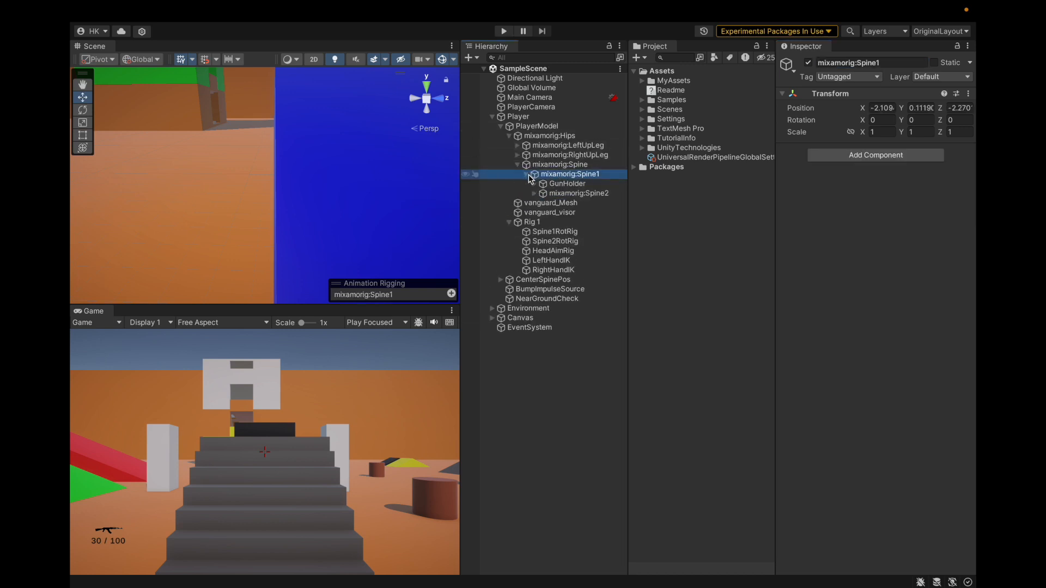
{"action": "left_click", "coordinate": [552, 240]}
{"action": "left_click_drag", "start_coordinate": [592, 194], "coordinate": [869, 175]}
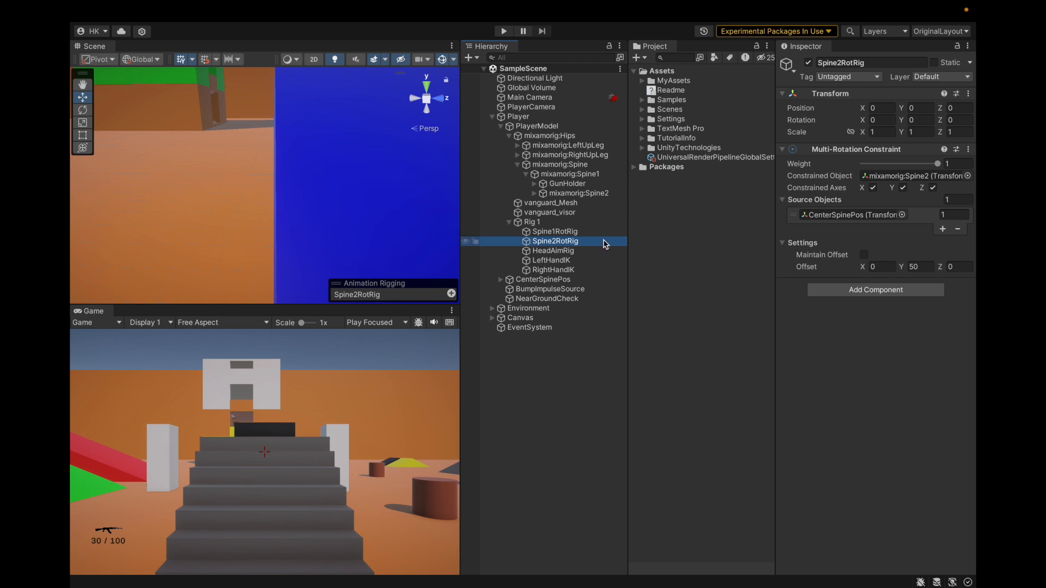
Set the Multi-Rotation Constraint weight of Spine1RotRig to 0.5 and compare its settings with Spine2RotRig
{"action": "left_click", "coordinate": [606, 232]}
{"action": "left_click", "coordinate": [969, 164]}
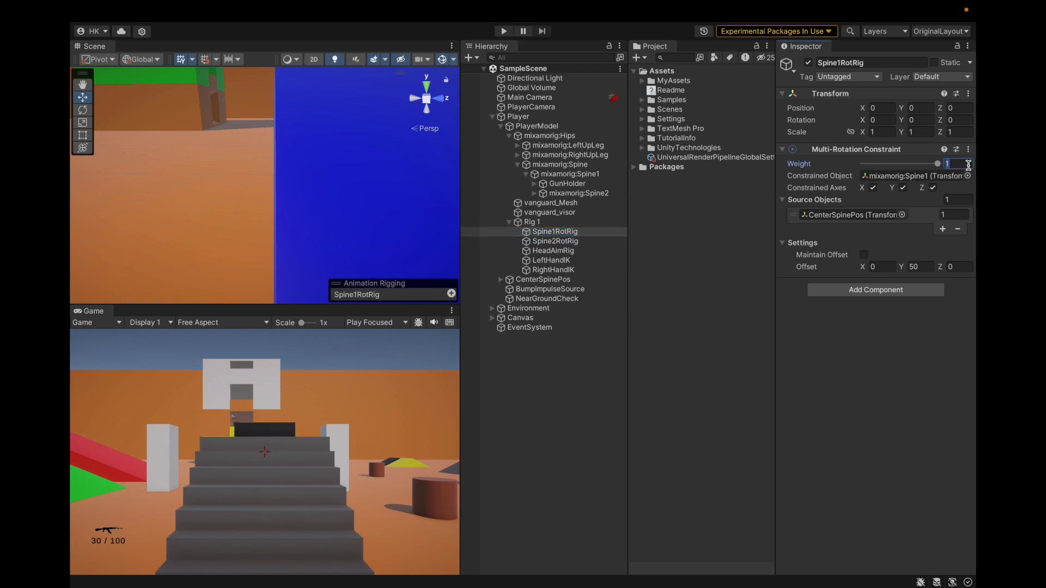
{"action": "left_click", "coordinate": [575, 242]}
{"action": "key", "text": "Up"}
{"action": "left_click", "coordinate": [975, 163]}
{"action": "left_click", "coordinate": [554, 232]}
{"action": "left_click", "coordinate": [555, 241]}
{"action": "left_click", "coordinate": [554, 232]}
{"action": "left_click", "coordinate": [555, 240]}
{"action": "left_click", "coordinate": [555, 232]}
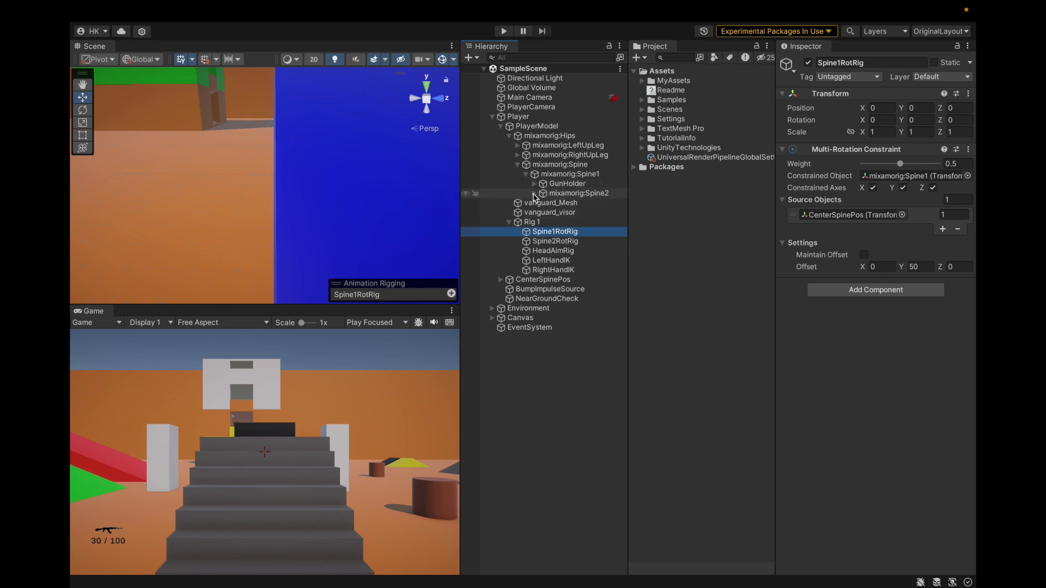
{"action": "left_click", "coordinate": [534, 193]}
{"action": "left_click_drag", "start_coordinate": [557, 184], "coordinate": [581, 194]}
{"action": "key", "text": "ctrl+z"}
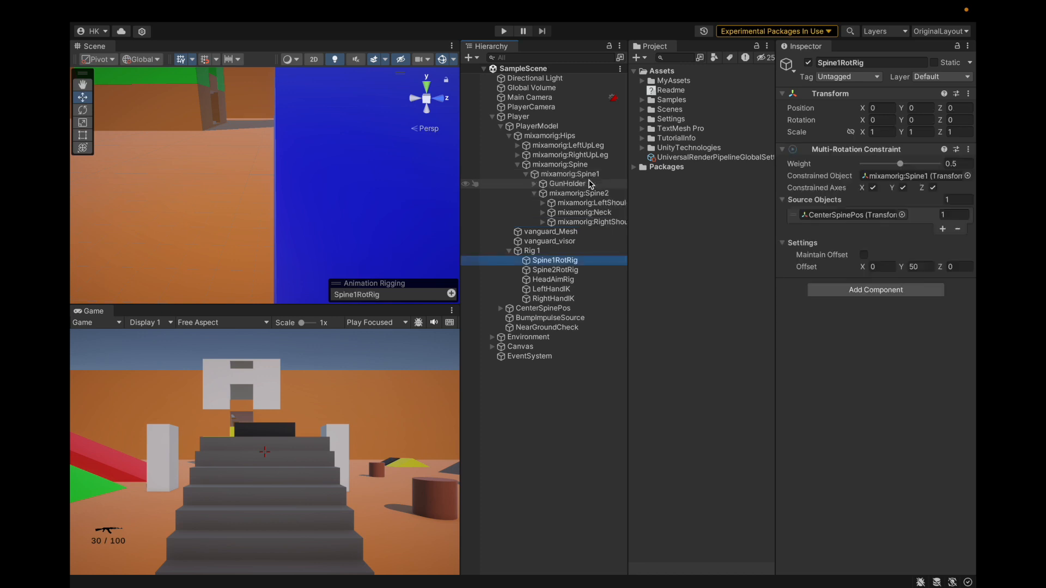
Copy GunHolder's Transform component and move GunHolder under mixamorig:Spine2
{"action": "left_click", "coordinate": [587, 185]}
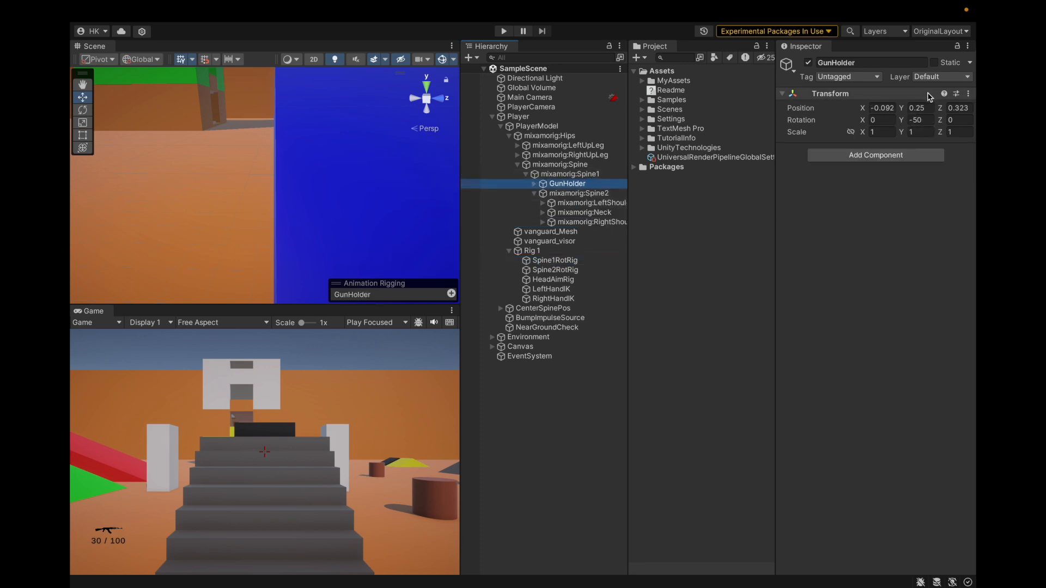
{"action": "left_click", "coordinate": [968, 93]}
{"action": "mouse_move", "coordinate": [896, 197]}
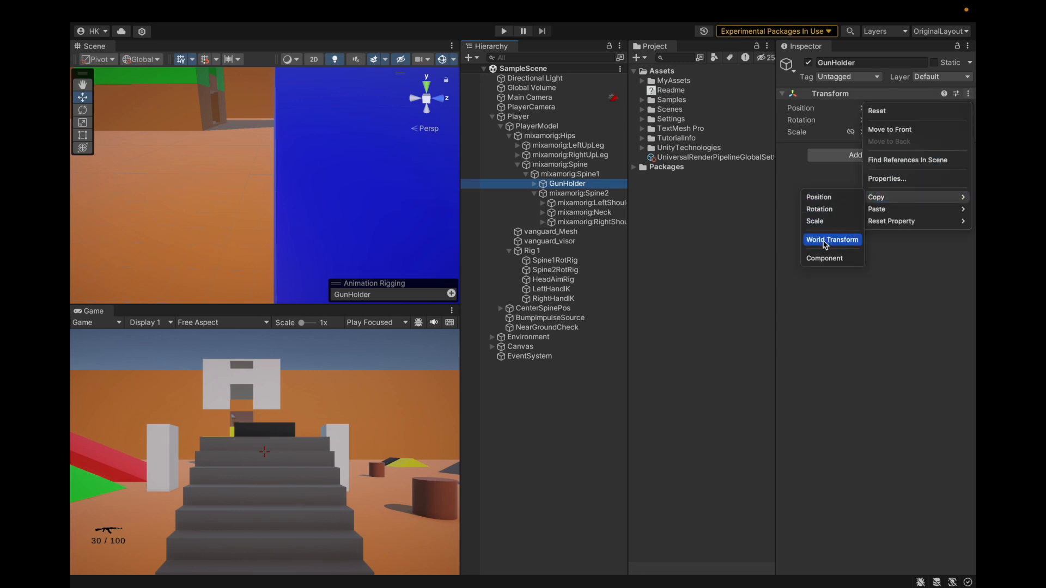
{"action": "left_click", "coordinate": [823, 258]}
{"action": "left_click_drag", "start_coordinate": [576, 186], "coordinate": [583, 193]}
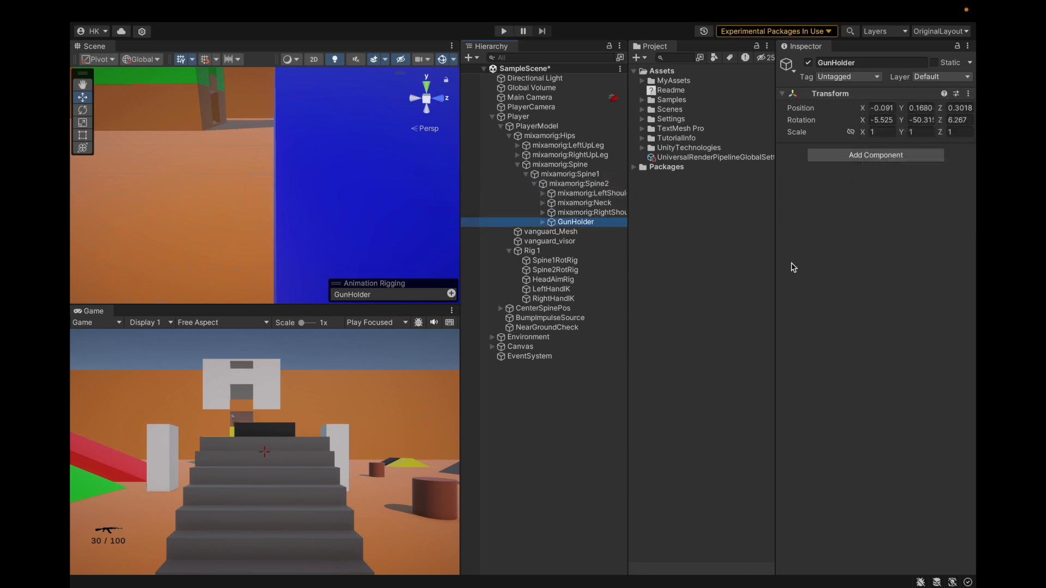
Paste the copied Transform values onto GunHolder and save the scene
{"action": "left_click", "coordinate": [967, 98]}
{"action": "left_click", "coordinate": [967, 94]}
{"action": "mouse_move", "coordinate": [879, 210]}
{"action": "left_click", "coordinate": [802, 284]}
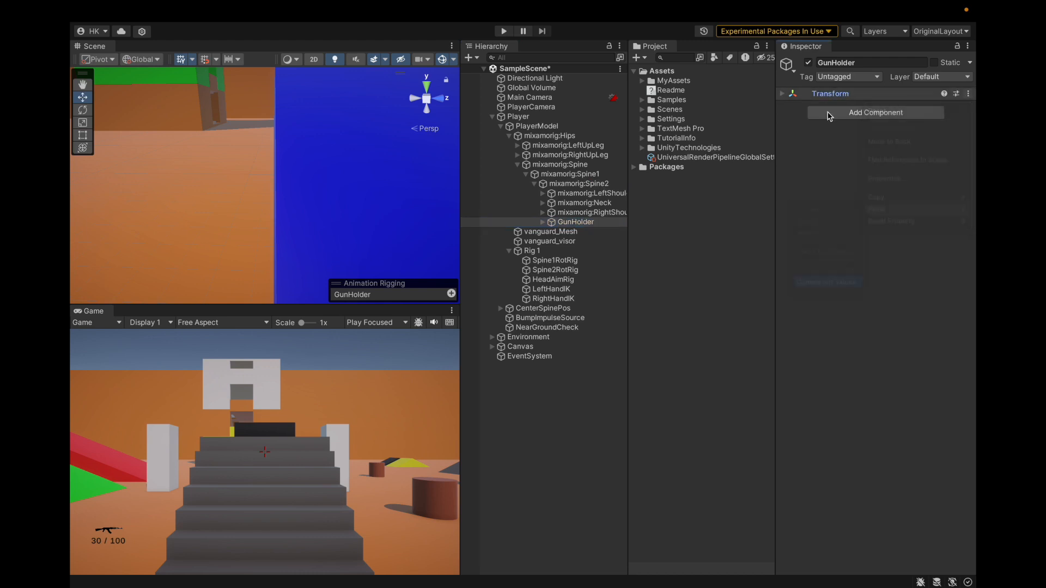
{"action": "left_click", "coordinate": [796, 95]}
{"action": "key", "text": "super+s"}
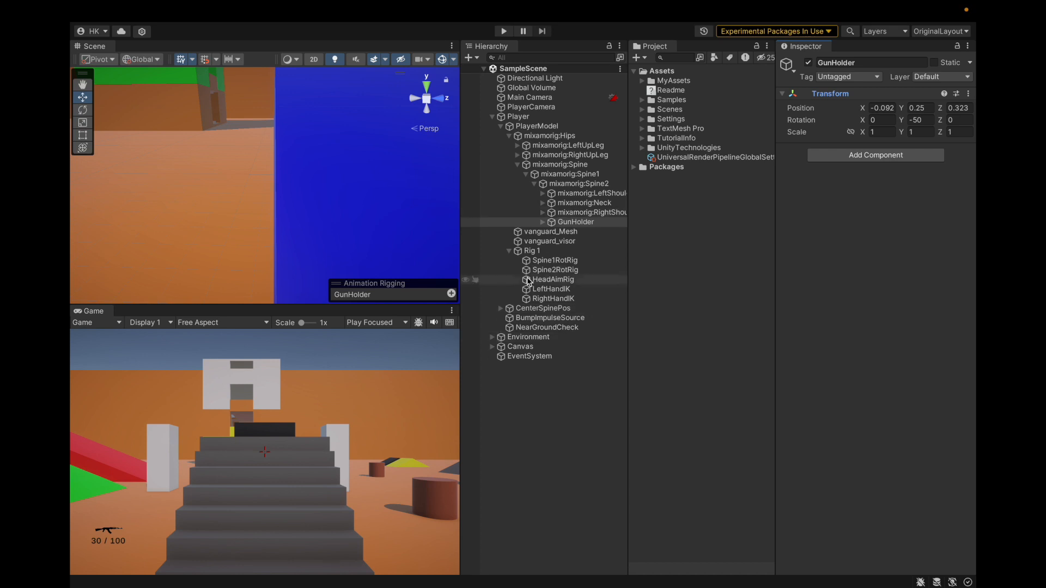
Set CenterSpinePos's follow Target to mixamorig:Spine2 and frame the object in the Scene view
{"action": "left_click", "coordinate": [542, 308]}
{"action": "left_click", "coordinate": [915, 175]}
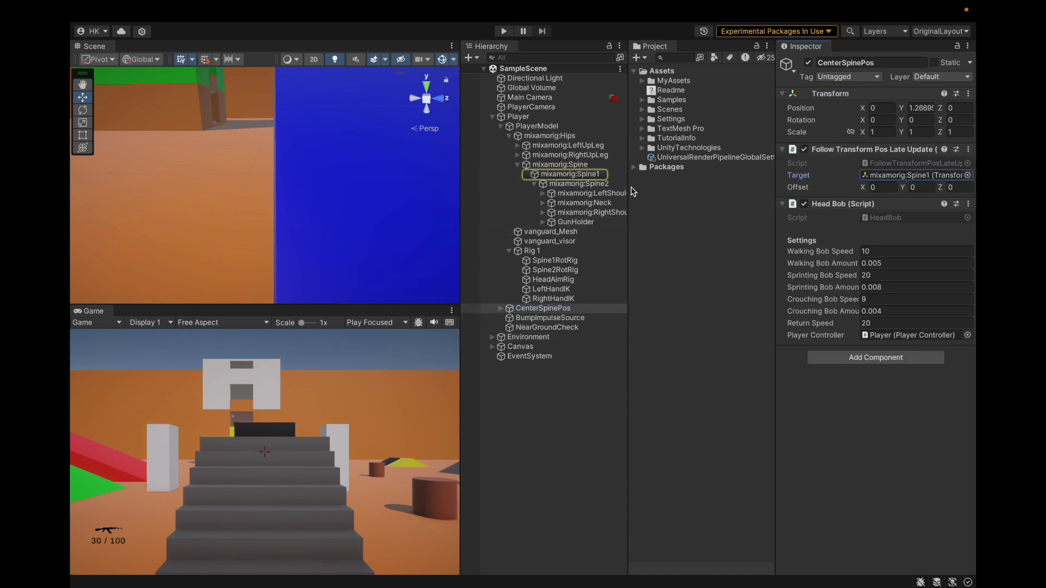
{"action": "left_click_drag", "start_coordinate": [605, 184], "coordinate": [908, 175]}
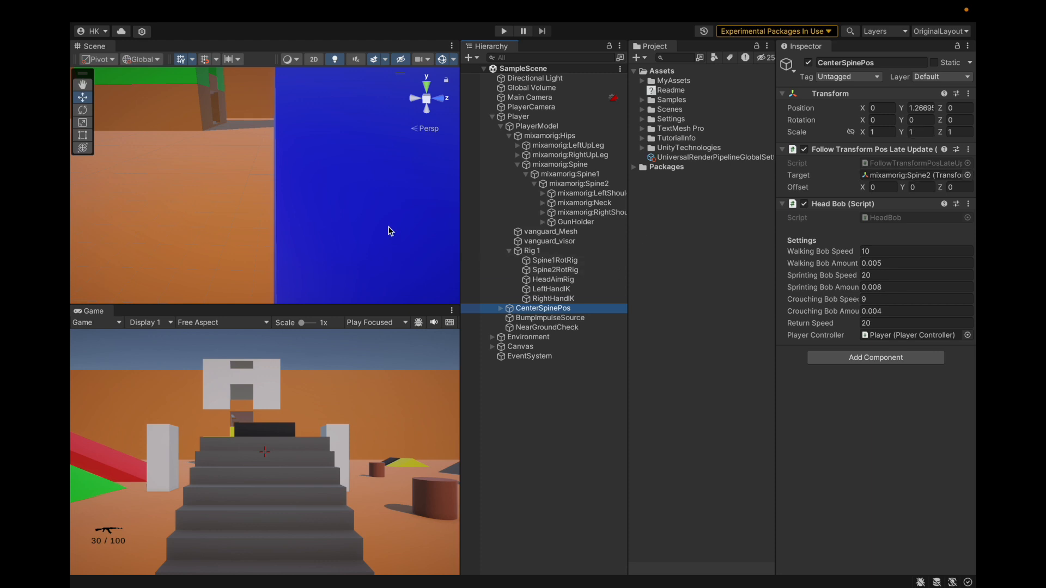
{"action": "key", "text": "f"}
{"action": "key", "text": "f"}
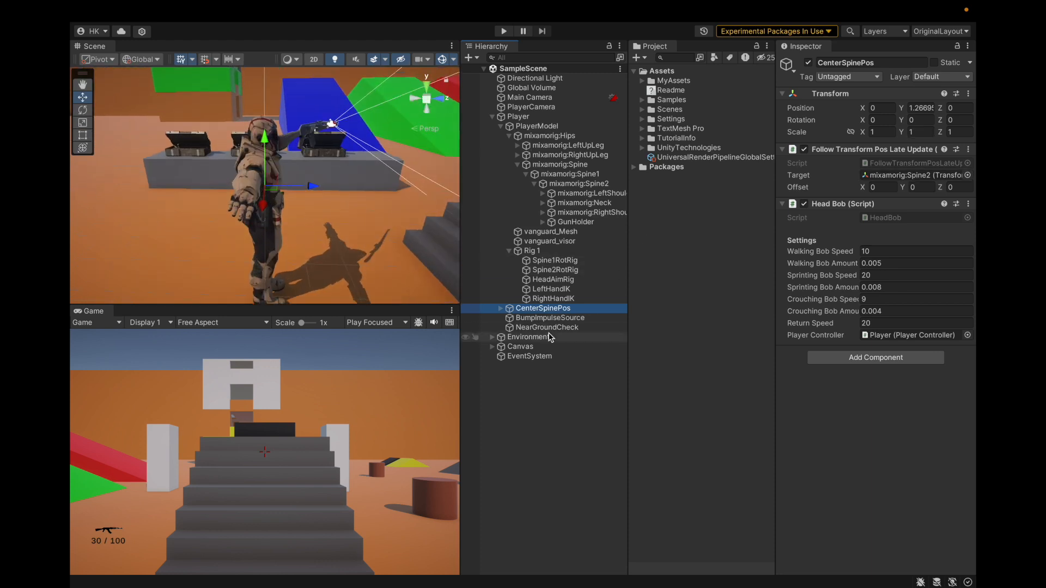
Inspect the three camera holders under CenterSpinePos and run the game to check the new gun parenting
{"action": "left_click", "coordinate": [501, 309]}
{"action": "left_click", "coordinate": [556, 318]}
{"action": "left_click", "coordinate": [547, 337], "text": "shift"}
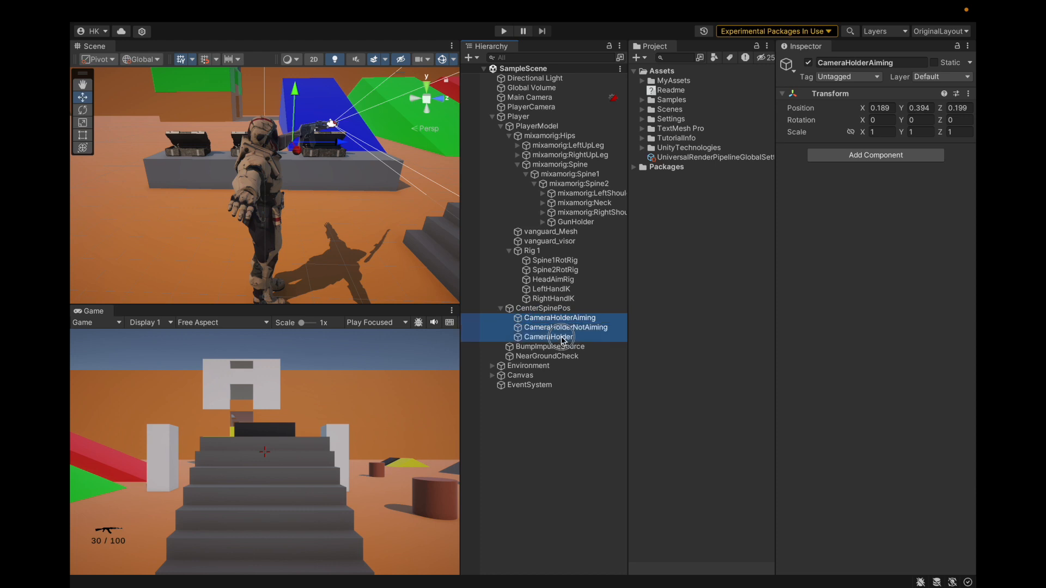
{"action": "left_click", "coordinate": [501, 32]}
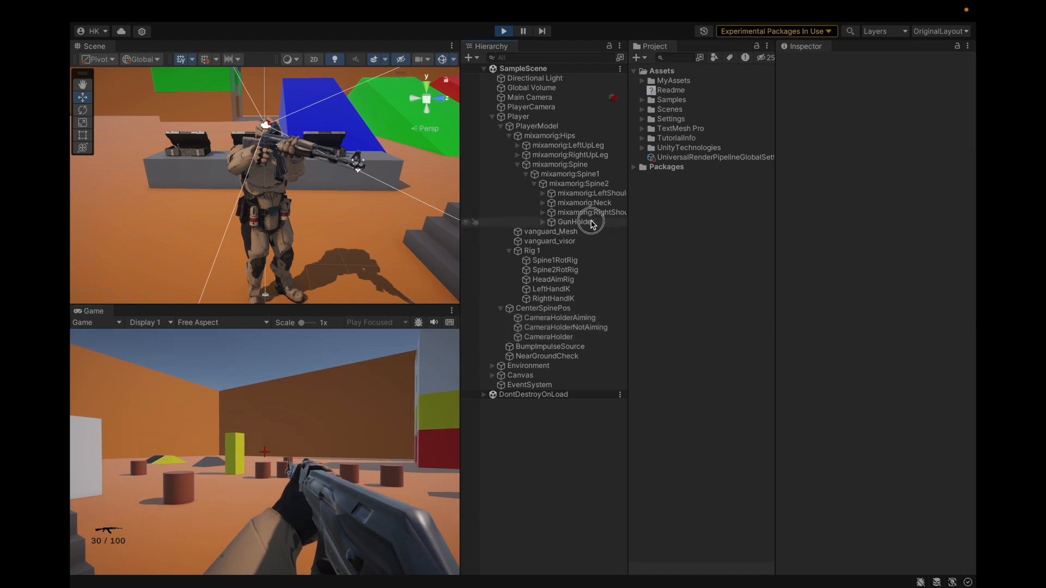
Try lowering GunHolder to about Y 0.143 during play, and undo the move
{"action": "left_click", "coordinate": [587, 221]}
{"action": "left_click_drag", "start_coordinate": [261, 98], "coordinate": [309, 115]}
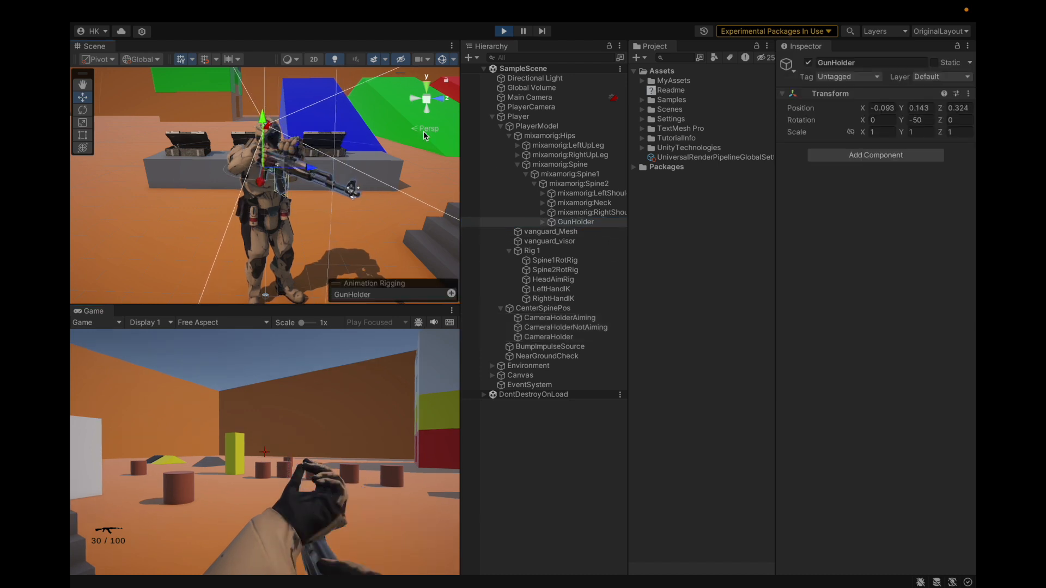
{"action": "key", "text": "ctrl+z"}
Try lowering AK47Weapon inside GunSway to about Y -0.142, undo the move and exit play mode
{"action": "left_click", "coordinate": [542, 222]}
{"action": "left_click", "coordinate": [572, 232]}
{"action": "key", "text": "Down"}
{"action": "key", "text": "Down"}
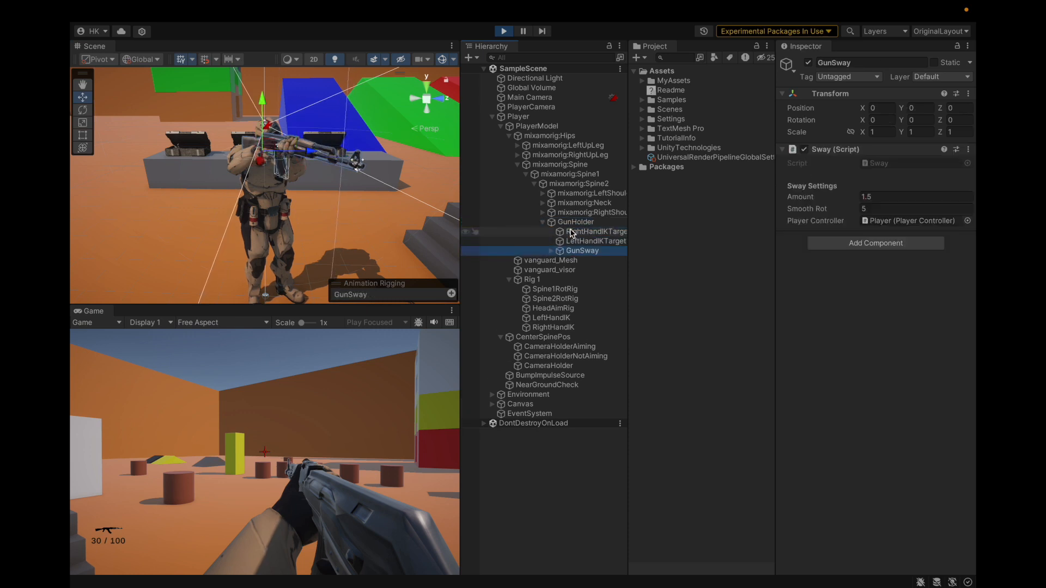
{"action": "key", "text": "Right"}
{"action": "key", "text": "Down"}
{"action": "left_click_drag", "start_coordinate": [264, 118], "coordinate": [262, 133]}
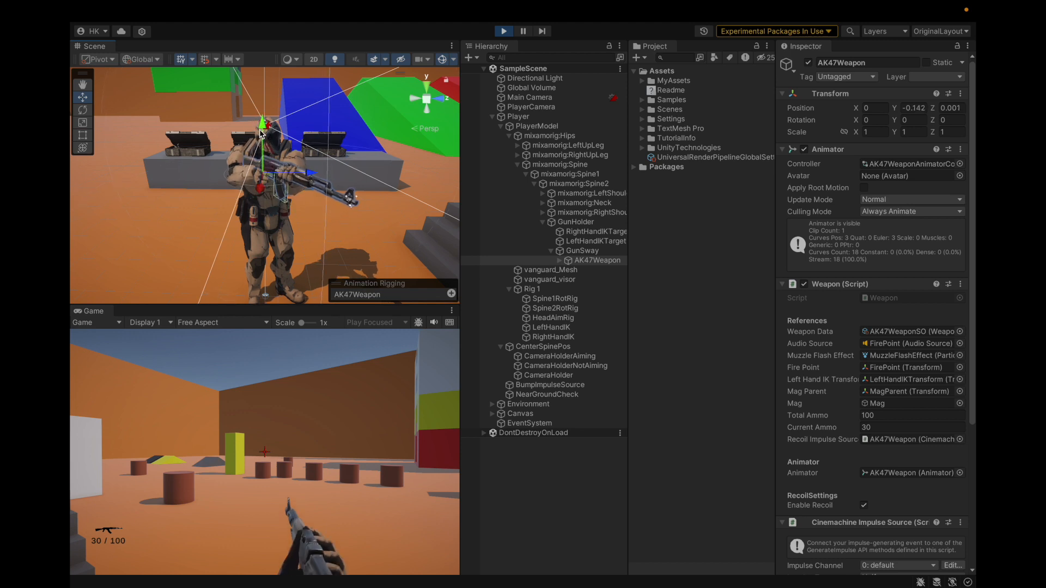
{"action": "key", "text": "ctrl+z"}
{"action": "key", "text": "super+p"}
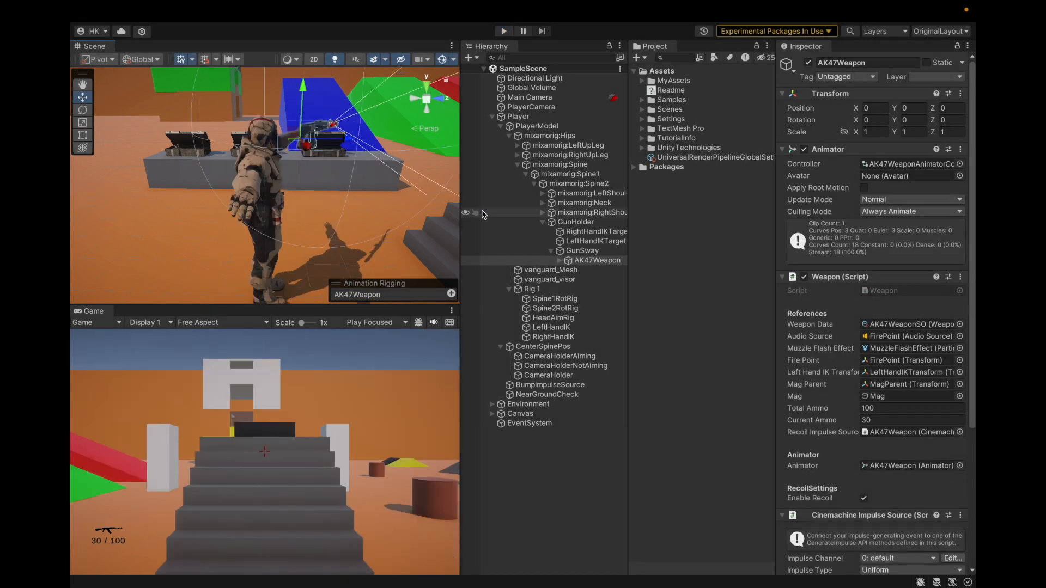
Undo the changes back to GunHolder's place under mixamorig:Spine1 and save the scene
{"action": "left_click", "coordinate": [573, 224]}
{"action": "key", "text": "Left"}
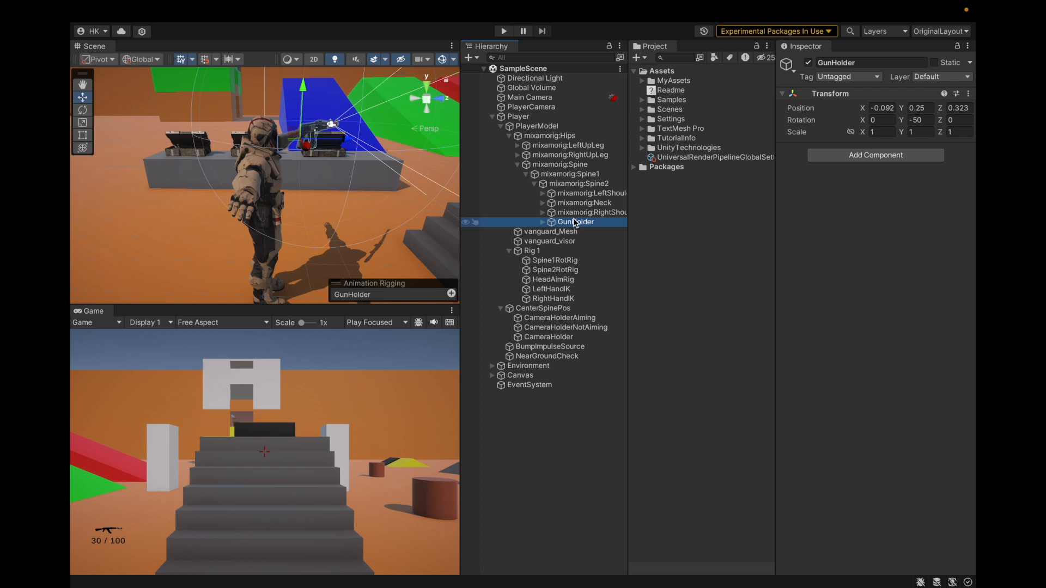
{"action": "key", "text": "super+z"}
{"action": "key", "text": "super+z"}
{"action": "key", "text": "super+z"}
{"action": "key", "text": "super+z"}
{"action": "key", "text": "super+z"}
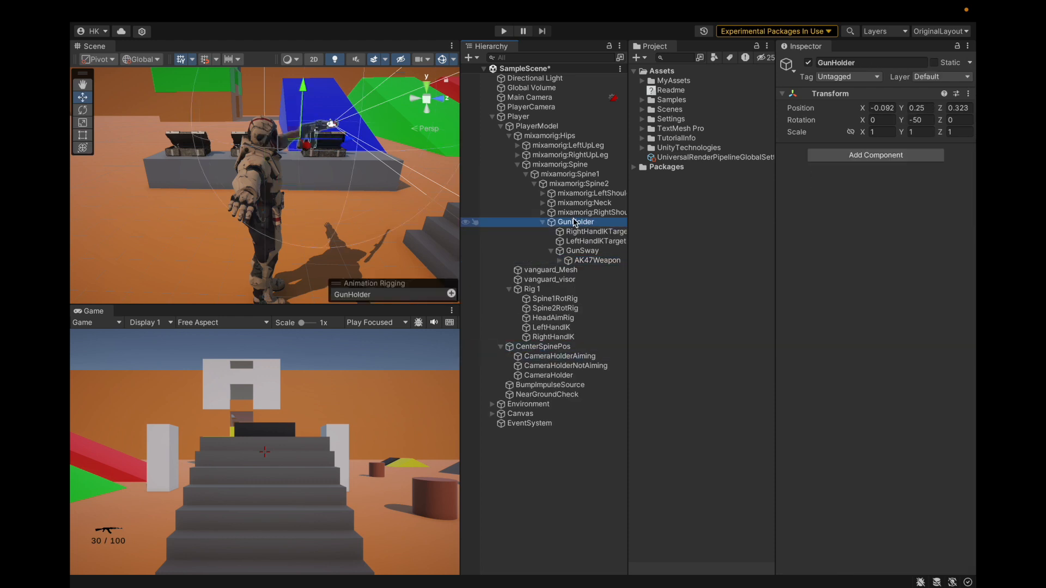
{"action": "key", "text": "super+s"}
Assign mixamorig:Spine2 as the Target of CenterSpinePos's Follow Transform Pos Late Update script
{"action": "left_click", "coordinate": [552, 357]}
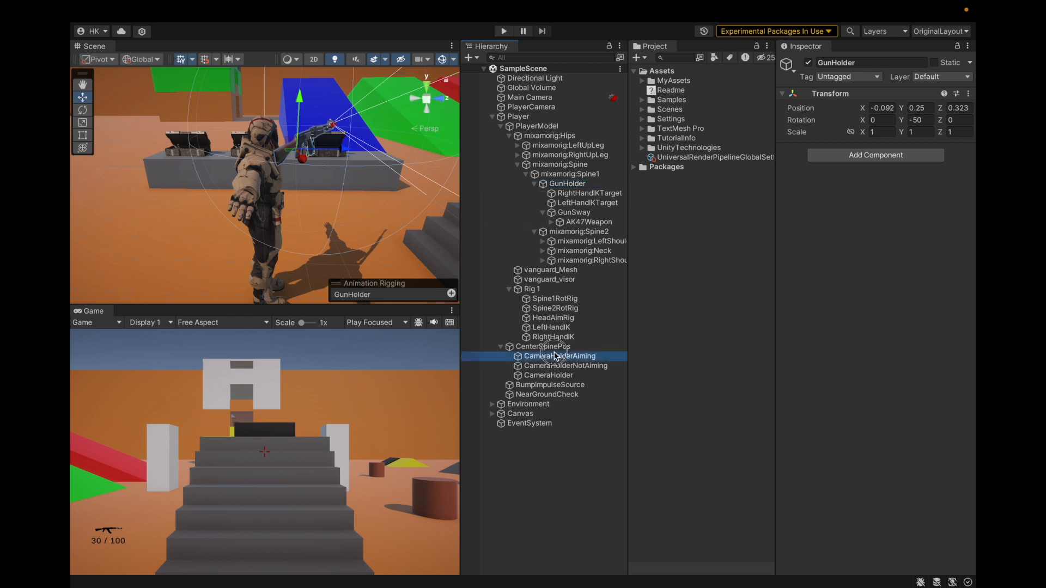
{"action": "left_click", "coordinate": [545, 347]}
{"action": "left_click", "coordinate": [896, 176]}
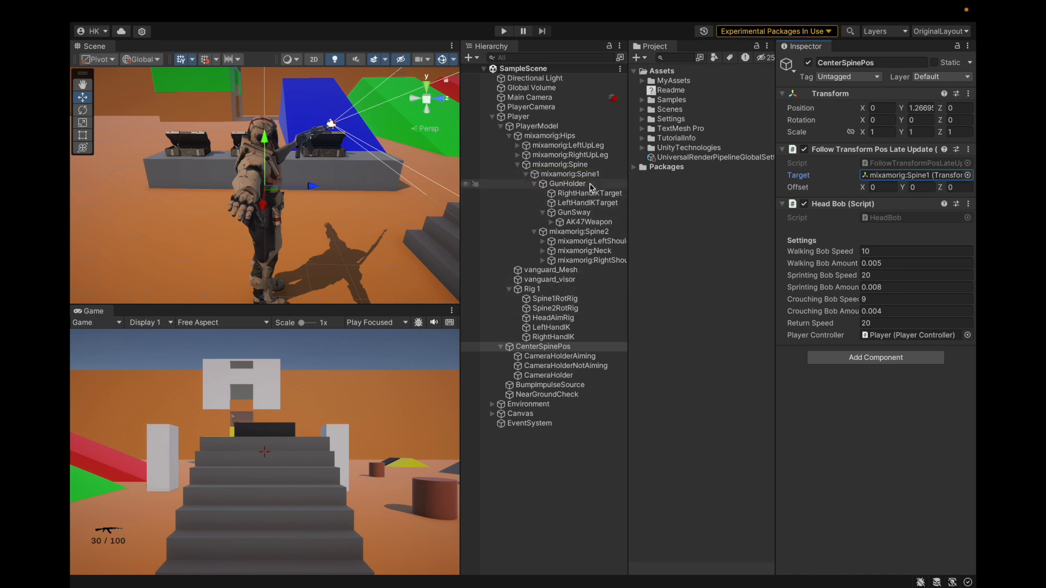
{"action": "left_click_drag", "start_coordinate": [585, 233], "coordinate": [917, 175]}
Run the game to check the gun's position with the new follow target, exit play mode and select GunHolder
{"action": "left_click", "coordinate": [503, 31]}
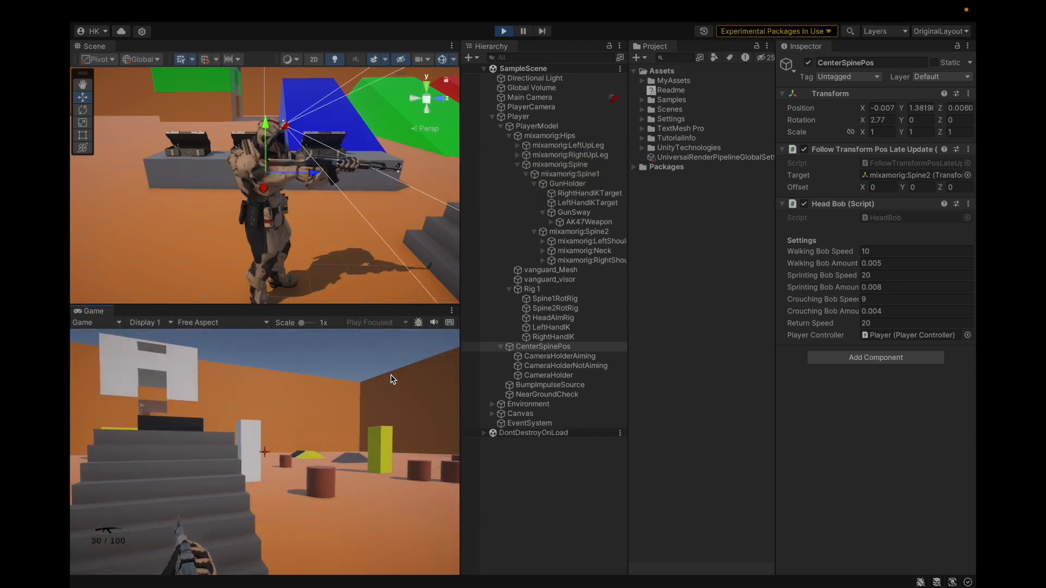
{"action": "key", "text": "ctrl+p"}
{"action": "left_click", "coordinate": [588, 186]}
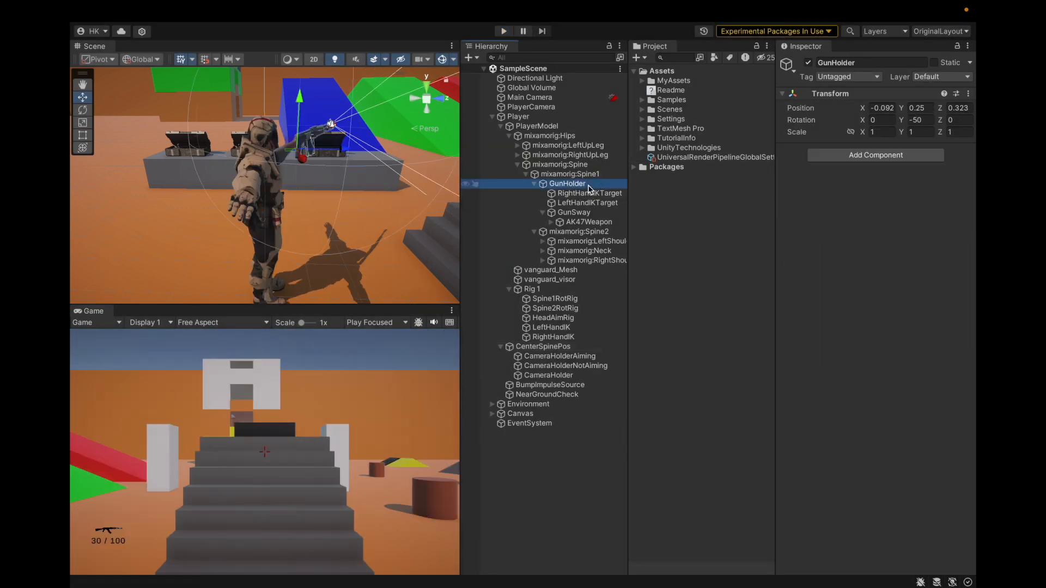
Try reparenting GunHolder to mixamorig:Spine2, save the scene, and undo the reparenting
{"action": "key", "text": "Left"}
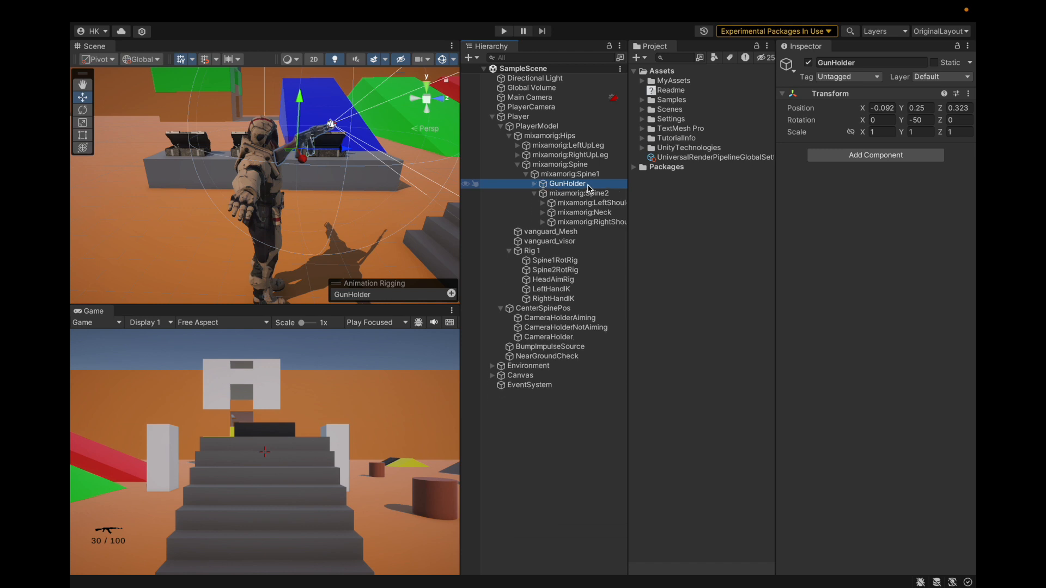
{"action": "left_click_drag", "start_coordinate": [588, 186], "coordinate": [593, 197]}
{"action": "key", "text": "ctrl+s"}
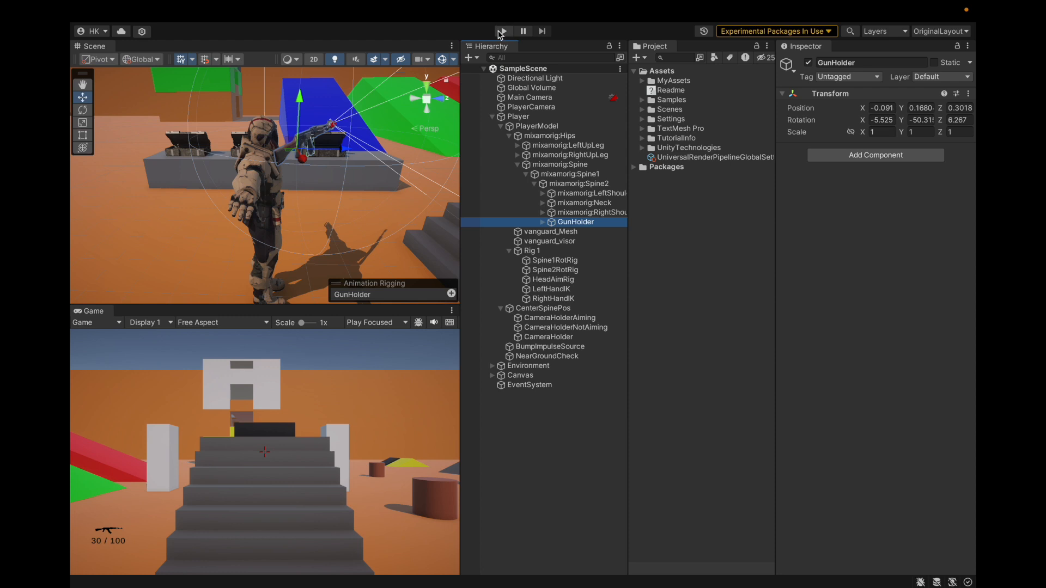
{"action": "key", "text": "ctrl+z"}
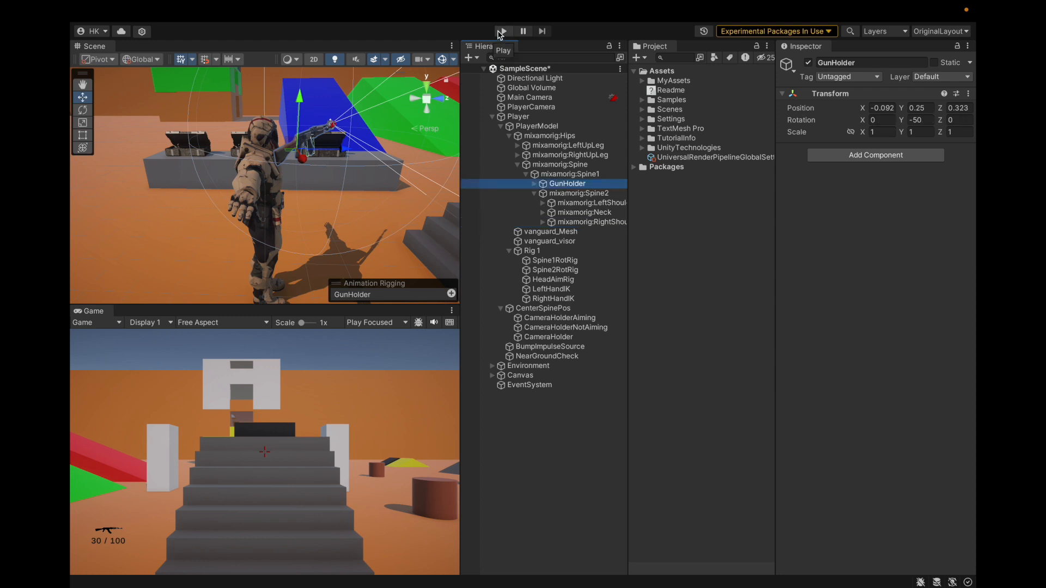
Copy GunHolder's Transform component, run the game and paste the component values onto GunHolder under mixamorig:Spine1
{"action": "left_click", "coordinate": [968, 93]}
{"action": "mouse_move", "coordinate": [898, 201]}
{"action": "left_click", "coordinate": [829, 257]}
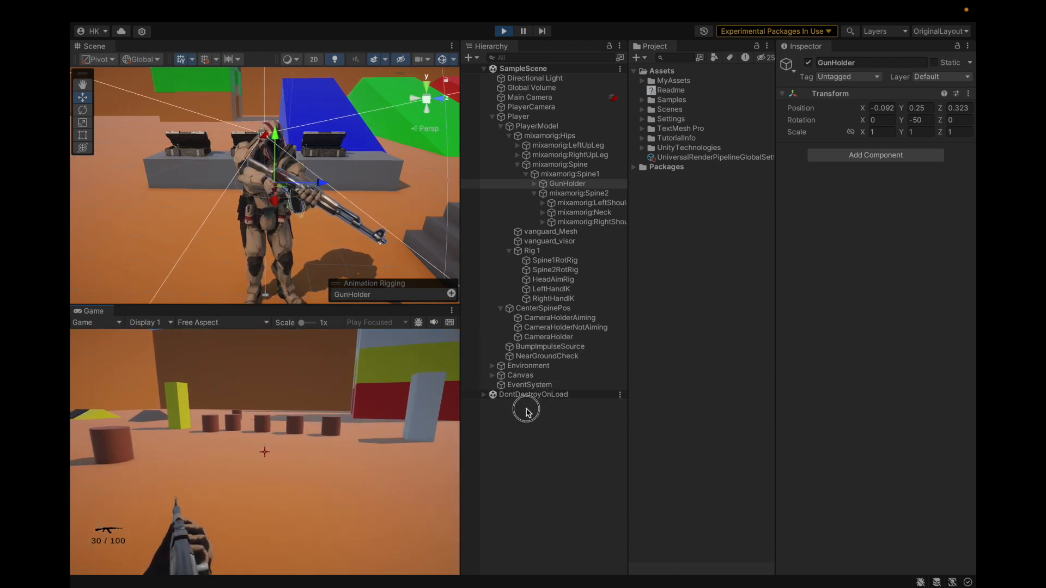
{"action": "left_click", "coordinate": [730, 179]}
{"action": "left_click", "coordinate": [568, 185]}
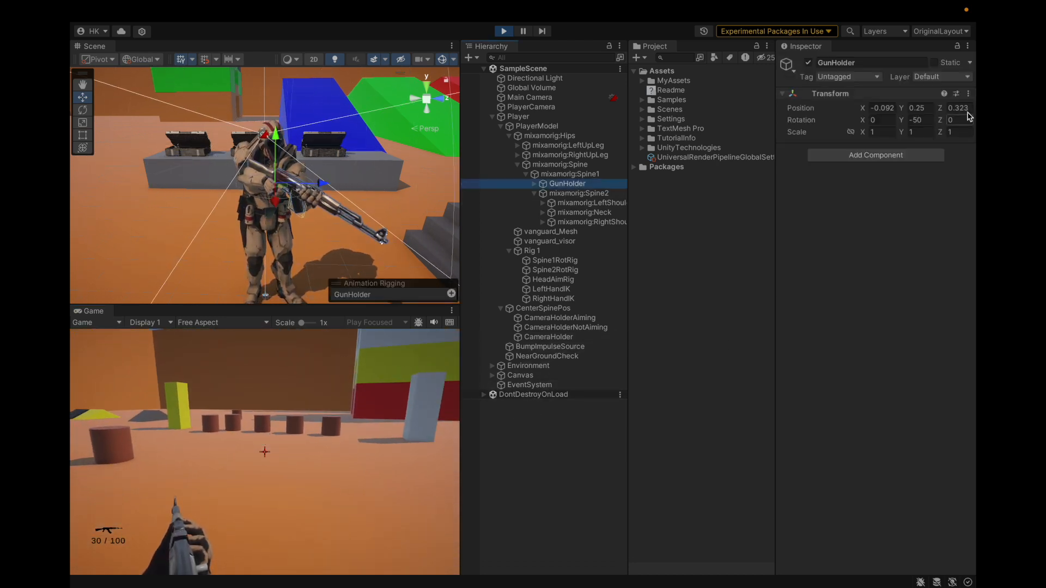
{"action": "left_click", "coordinate": [968, 94]}
{"action": "mouse_move", "coordinate": [879, 209]}
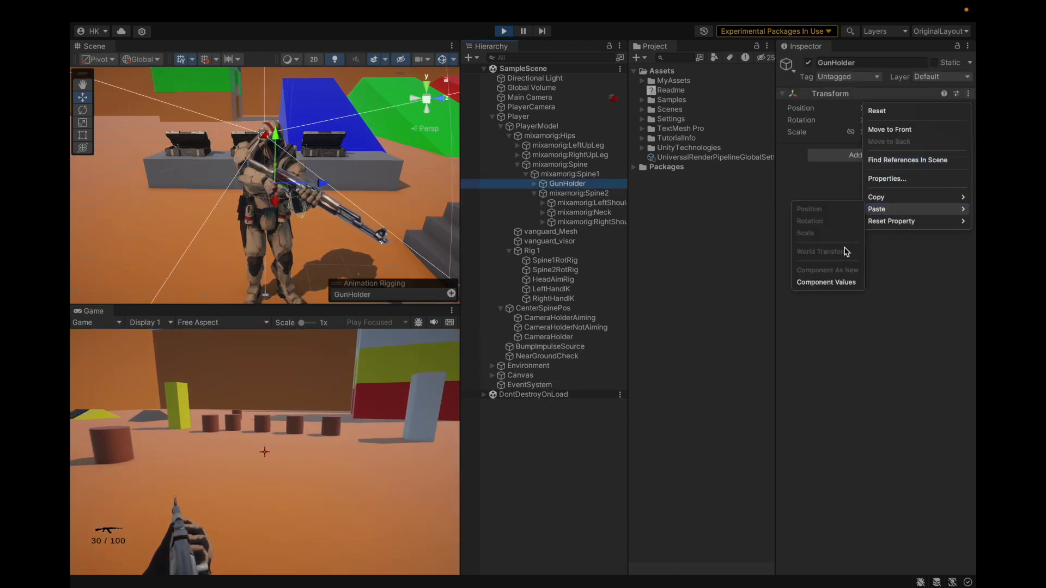
{"action": "left_click", "coordinate": [823, 282]}
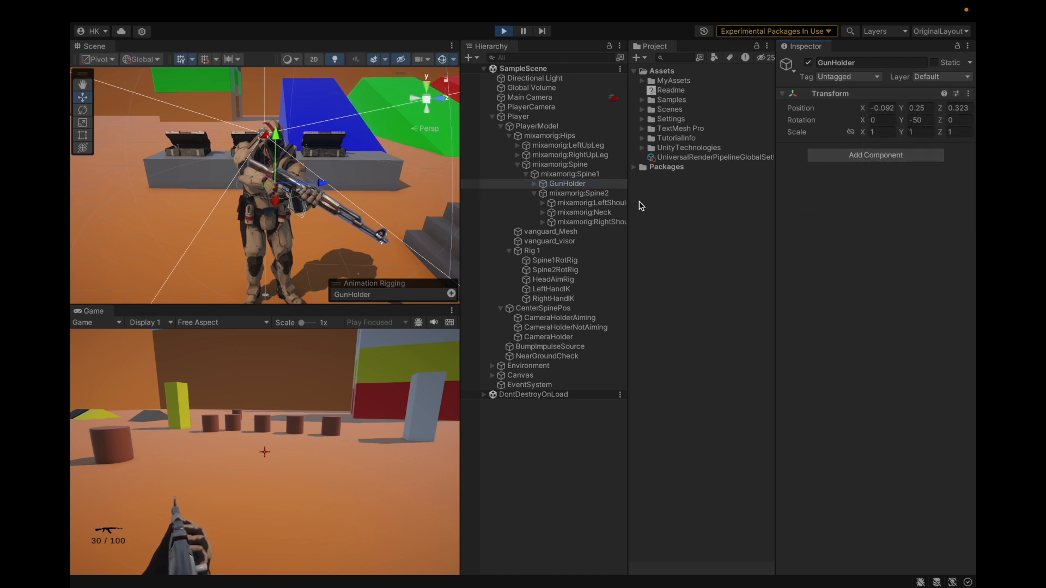
{"action": "left_click", "coordinate": [524, 261]}
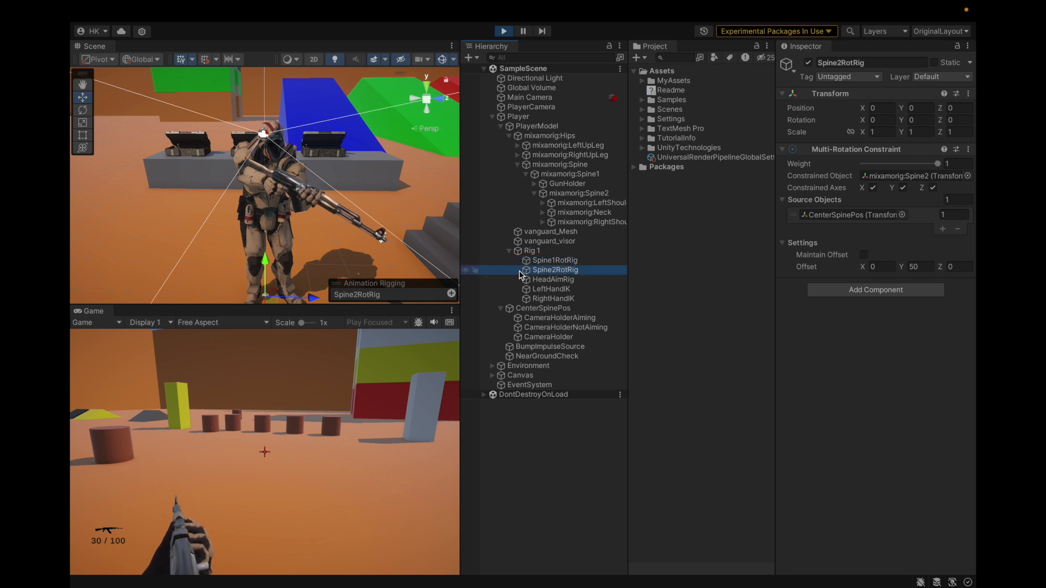
Try GunHolder under mixamorig:Spine2 with the copied Transform values in play mode, inspect the gun pose and exit play mode
{"action": "left_click_drag", "start_coordinate": [595, 184], "coordinate": [600, 193]}
{"action": "left_click", "coordinate": [968, 93]}
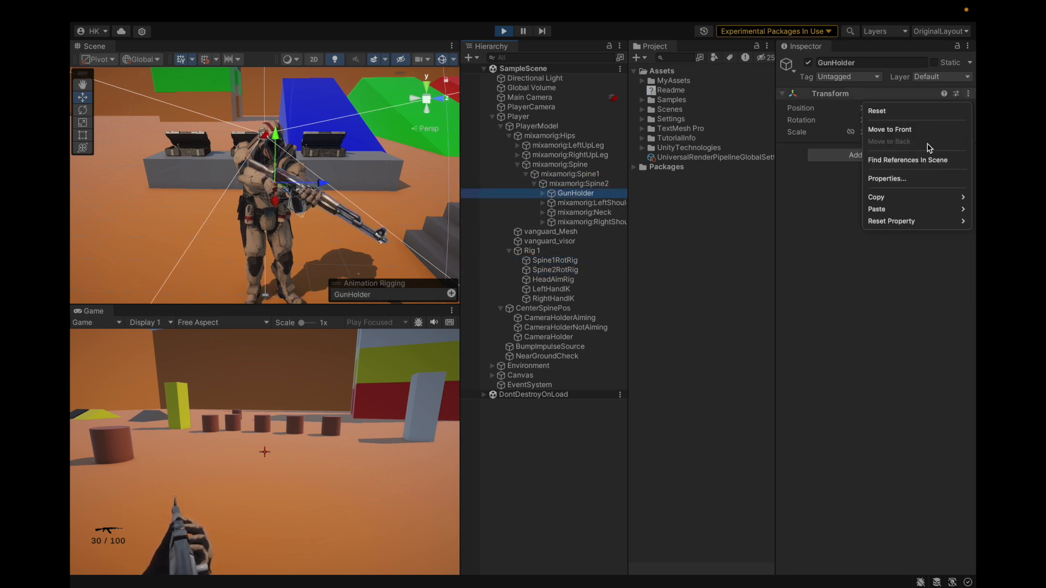
{"action": "mouse_move", "coordinate": [877, 213]}
{"action": "left_click", "coordinate": [820, 283]}
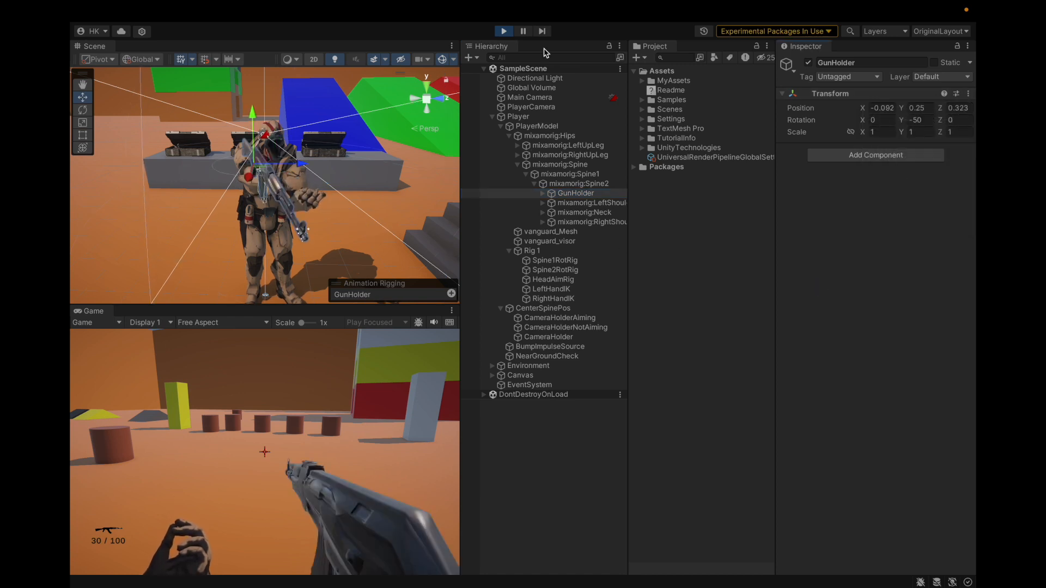
{"action": "left_click_drag", "start_coordinate": [290, 260], "coordinate": [330, 177], "text": "alt"}
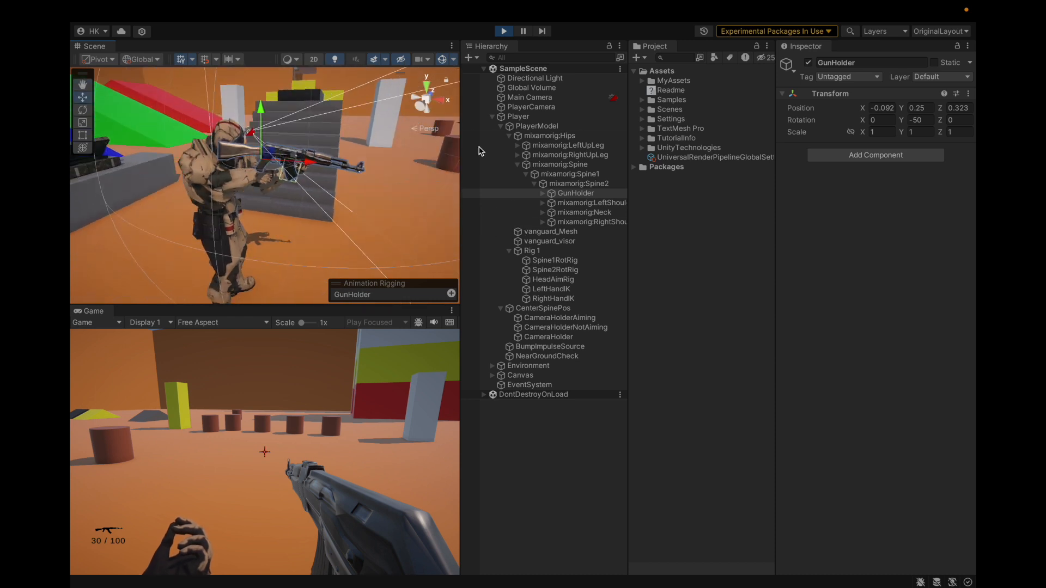
{"action": "left_click", "coordinate": [505, 32]}
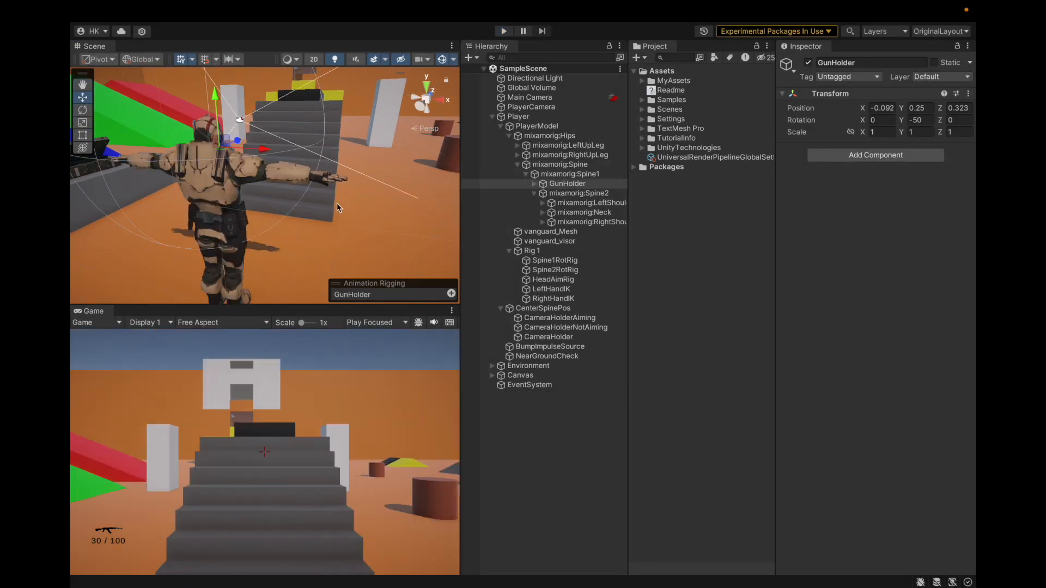
{"action": "left_click_drag", "start_coordinate": [375, 204], "coordinate": [153, 231], "text": "alt"}
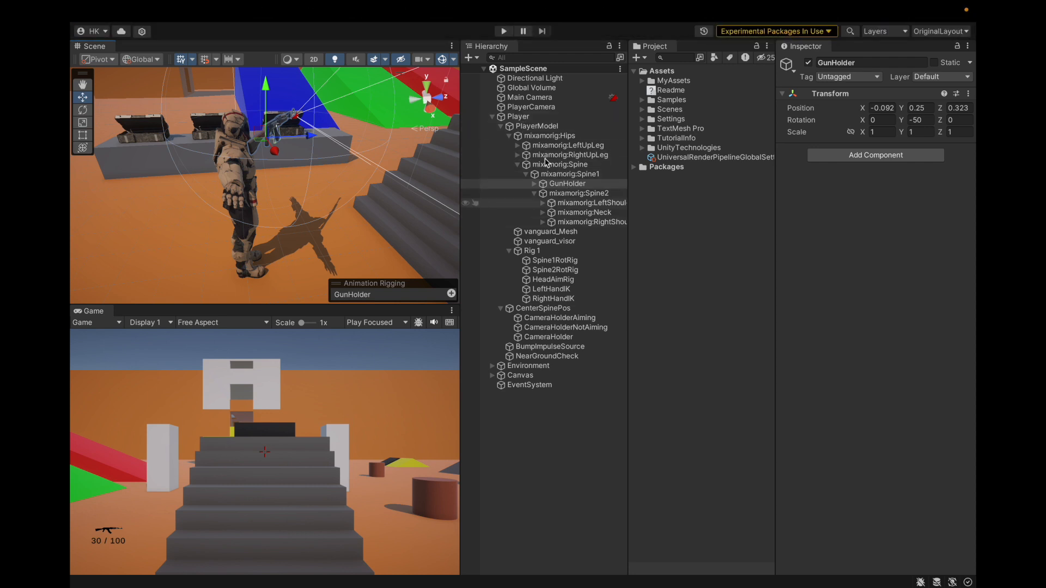
Run the game and set the Weight of Spine1RotRig's Multi-Rotation Constraint to 1
{"action": "left_click", "coordinate": [504, 31]}
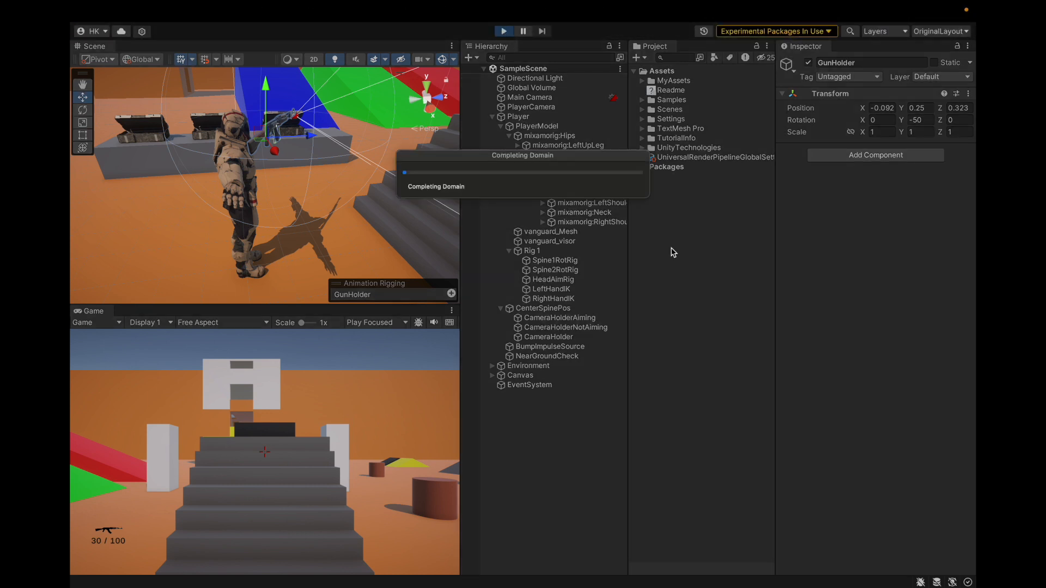
{"action": "left_click", "coordinate": [579, 262]}
{"action": "left_click_drag", "start_coordinate": [900, 163], "coordinate": [970, 163]}
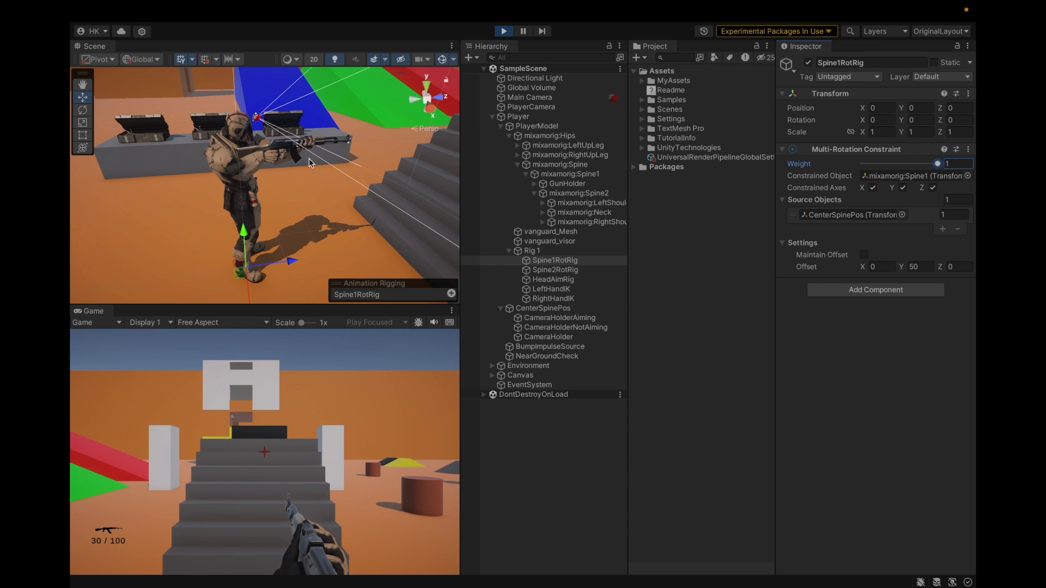
{"action": "scroll", "coordinate": [318, 179], "scroll_direction": "up", "scroll_amount": 4}
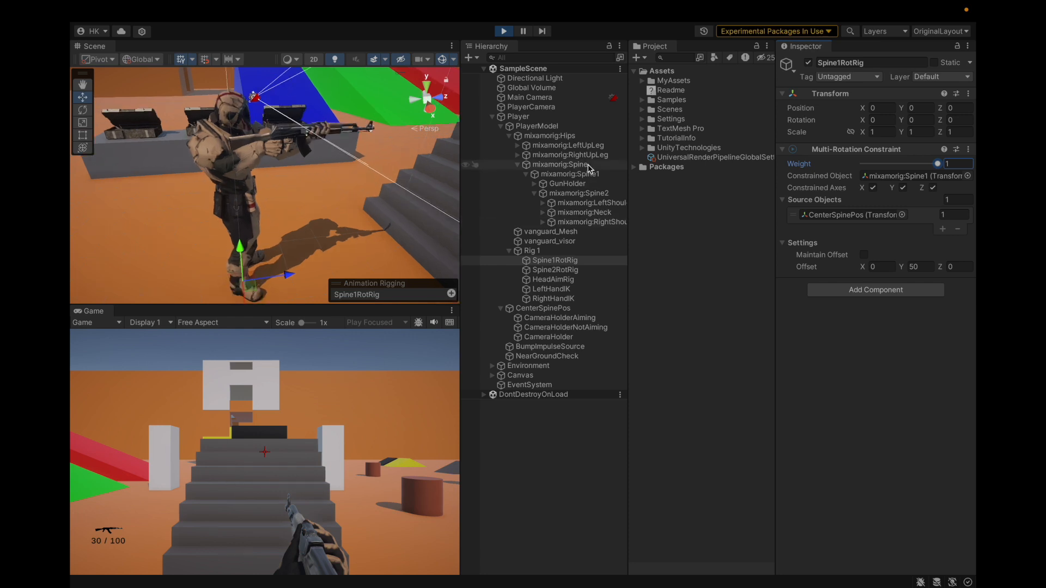
Reparent GunHolder to mixamorig:Spine2 in play mode, copy its Transform component and exit play mode
{"action": "left_click_drag", "start_coordinate": [574, 183], "coordinate": [590, 194]}
{"action": "left_click", "coordinate": [967, 94]}
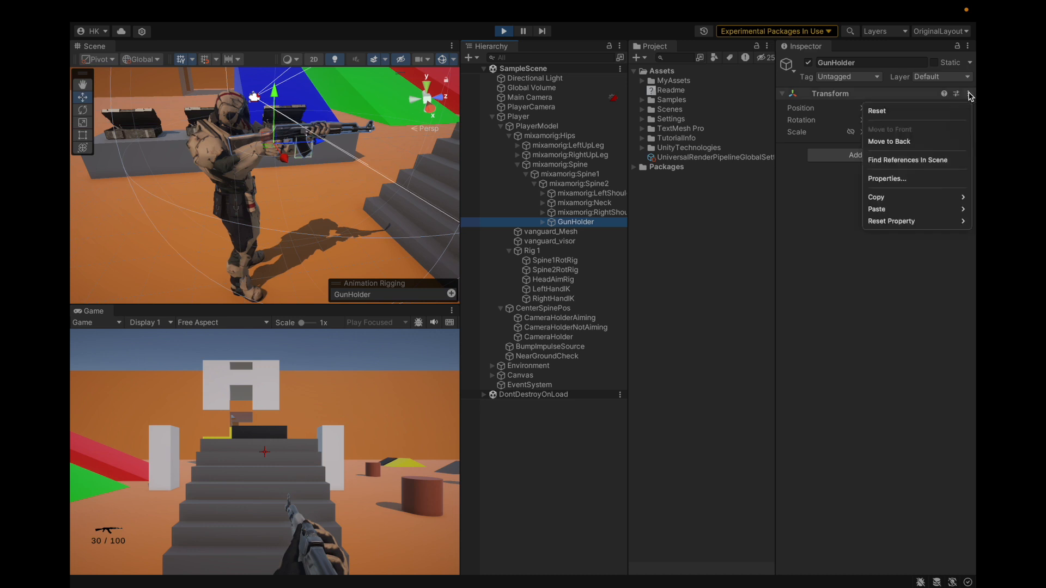
{"action": "mouse_move", "coordinate": [899, 197]}
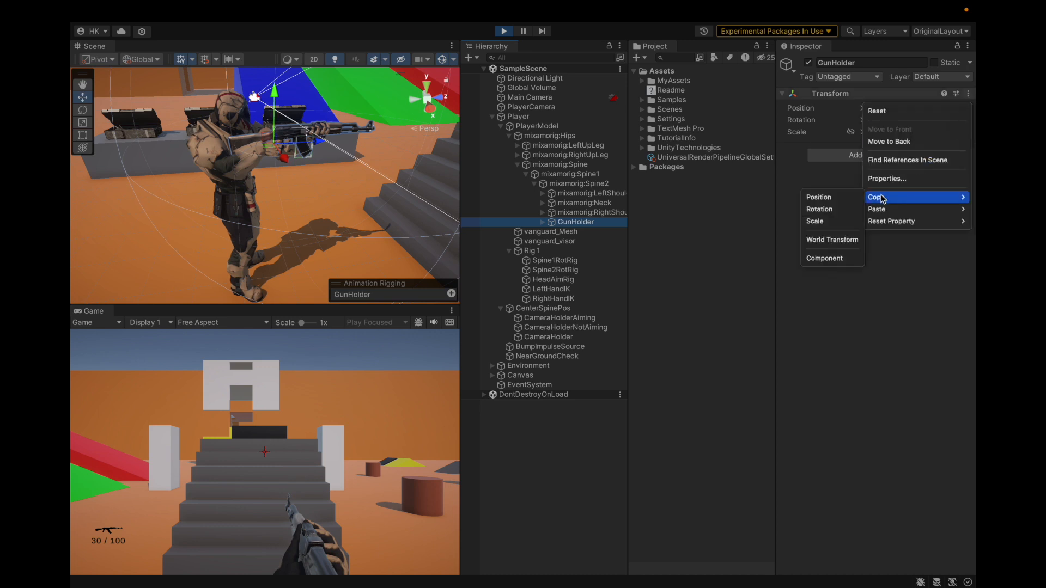
{"action": "left_click", "coordinate": [823, 259]}
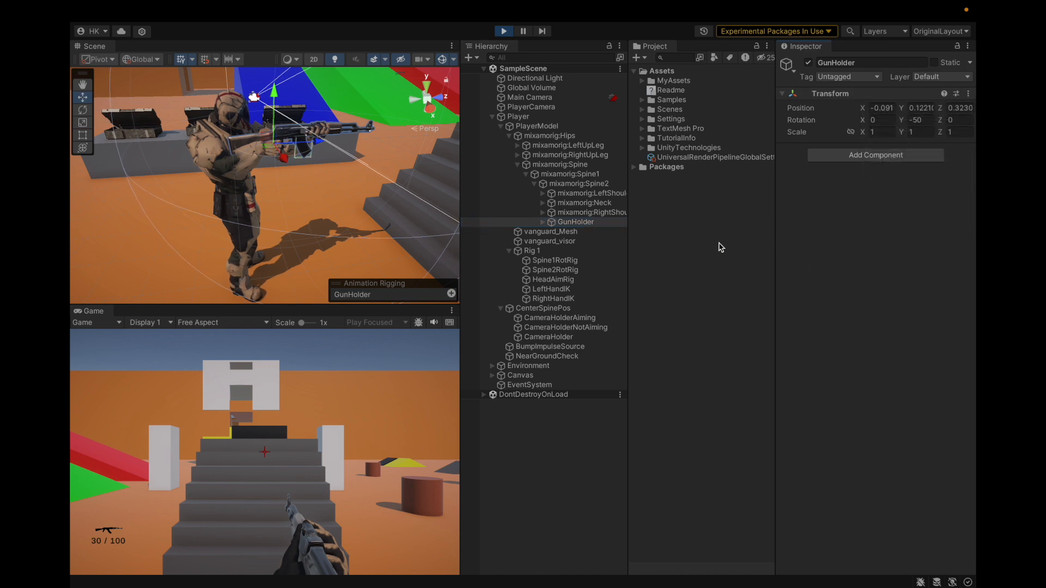
{"action": "key", "text": "ctrl+p"}
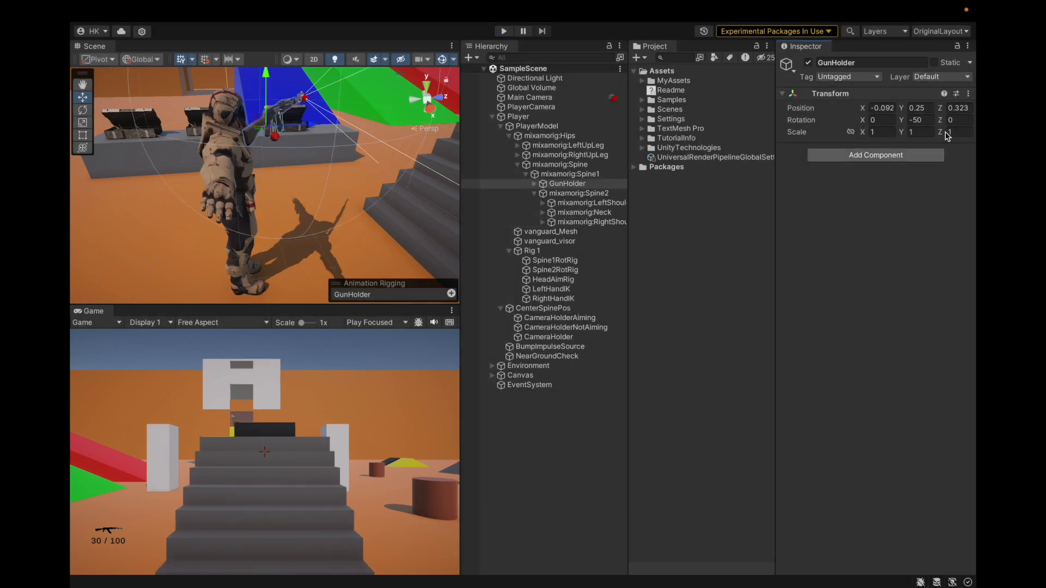
Move GunHolder under mixamorig:Spine2 in the edited scene and paste the copied Transform component values onto it
{"action": "left_click_drag", "start_coordinate": [567, 184], "coordinate": [578, 193]}
{"action": "left_click", "coordinate": [969, 97]}
{"action": "mouse_move", "coordinate": [881, 213]}
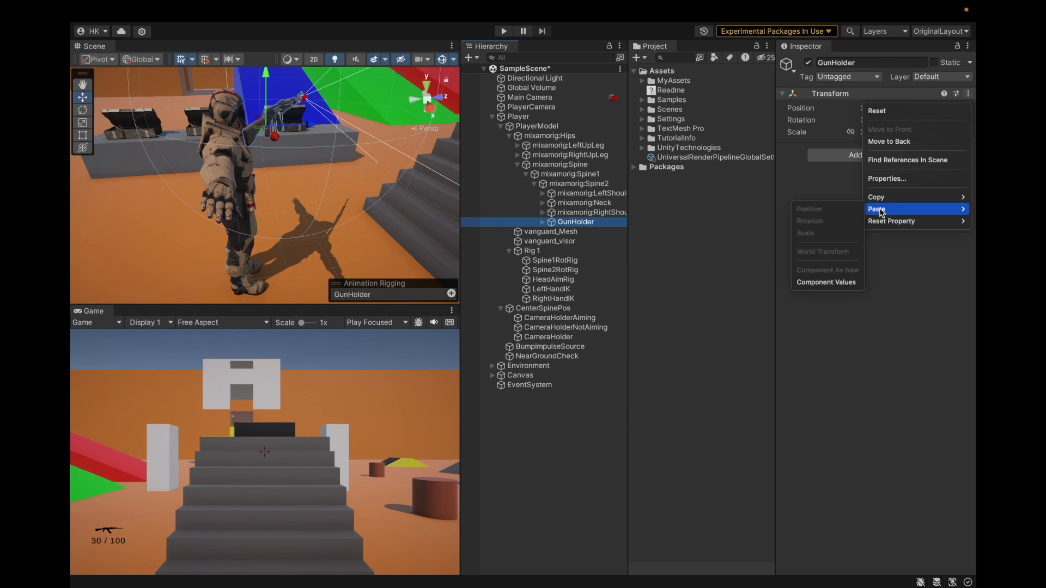
{"action": "left_click", "coordinate": [822, 279]}
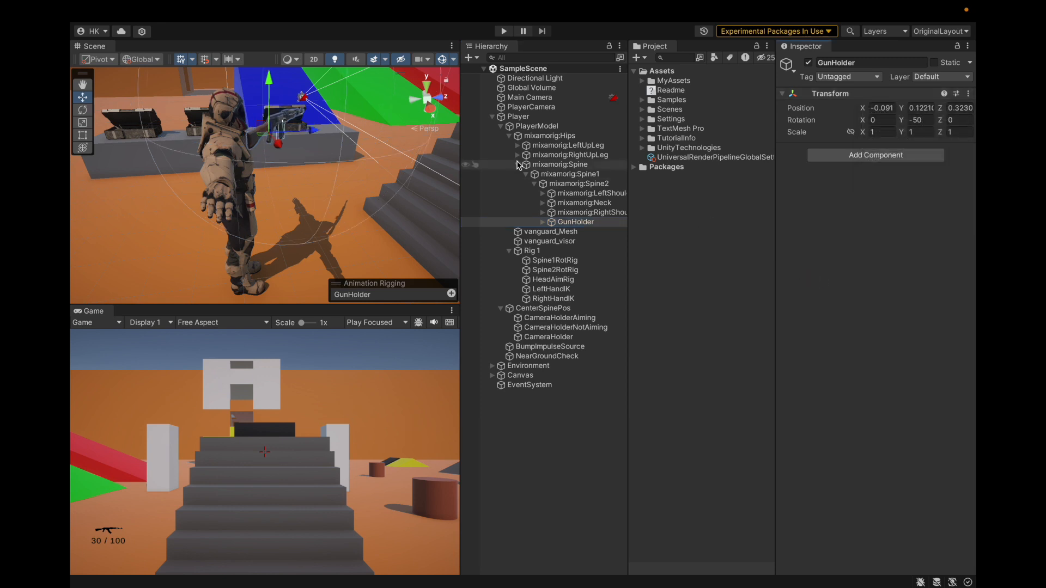
Review the settings of the objects from Spine1RotRig down through CenterSpinePos and CameraHolderAiming
{"action": "left_click", "coordinate": [564, 261]}
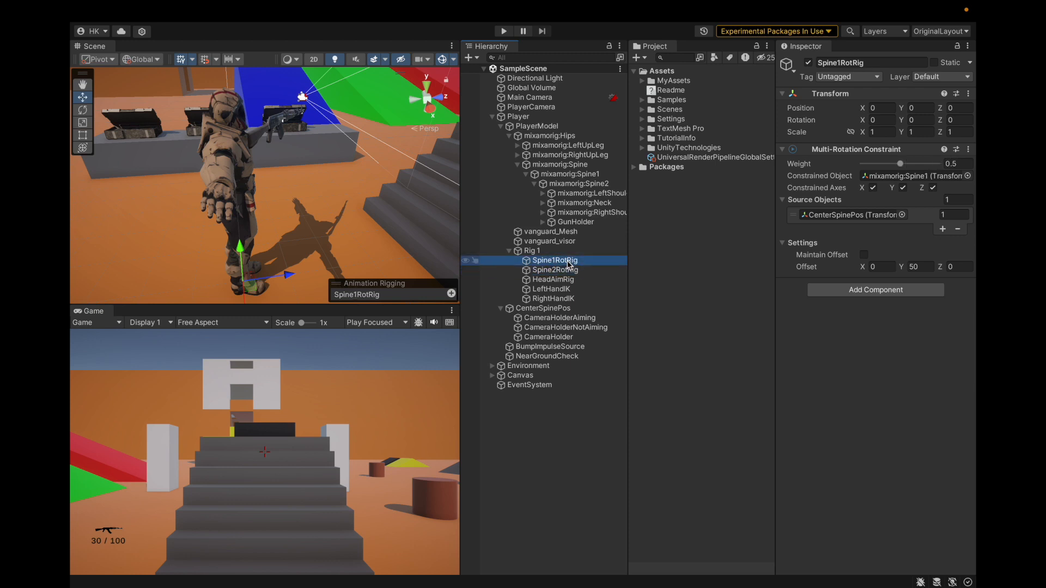
{"action": "key", "text": "Down"}
{"action": "key", "text": "Down"}
{"action": "key", "text": "Down"}
{"action": "key", "text": "Down"}
{"action": "key", "text": "Down"}
{"action": "key", "text": "Down"}
{"action": "key", "text": "Down"}
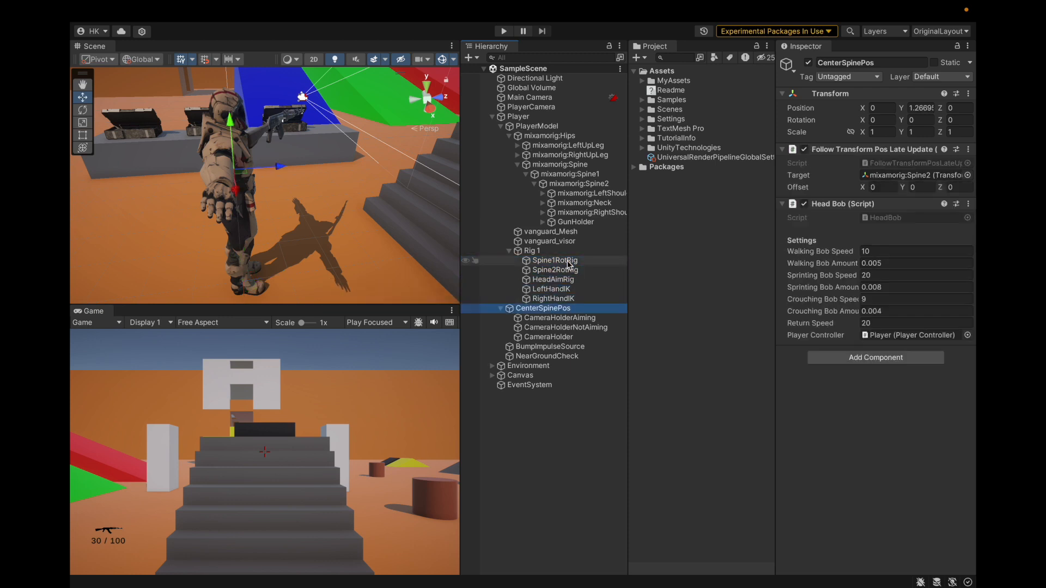
{"action": "key", "text": "Up"}
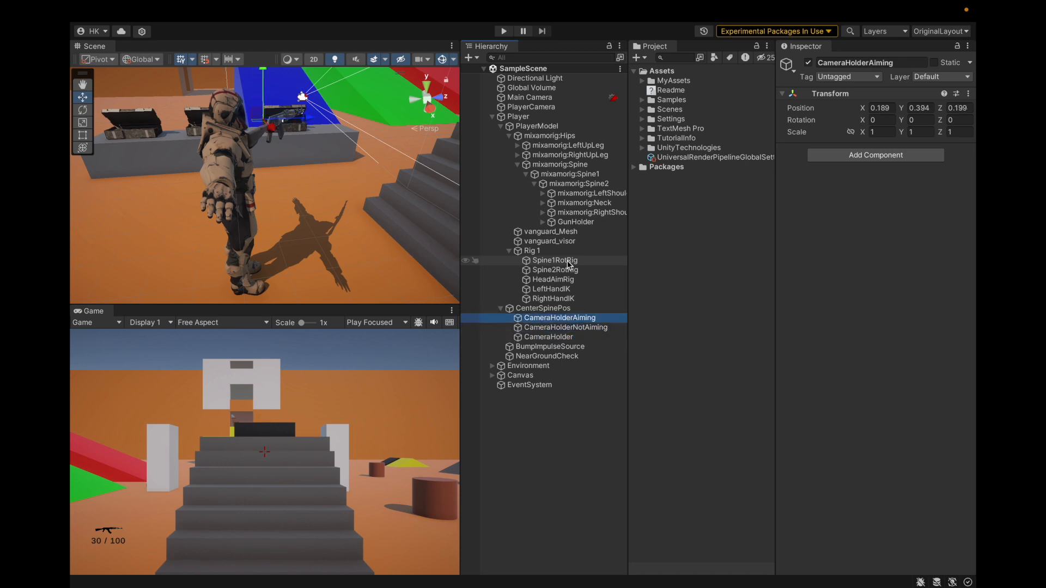
Run the game, try lowering CameraHolderAiming, CameraHolderNotAiming and CameraHolder together along local Y, exit play mode and clear the selection
{"action": "left_click", "coordinate": [504, 31]}
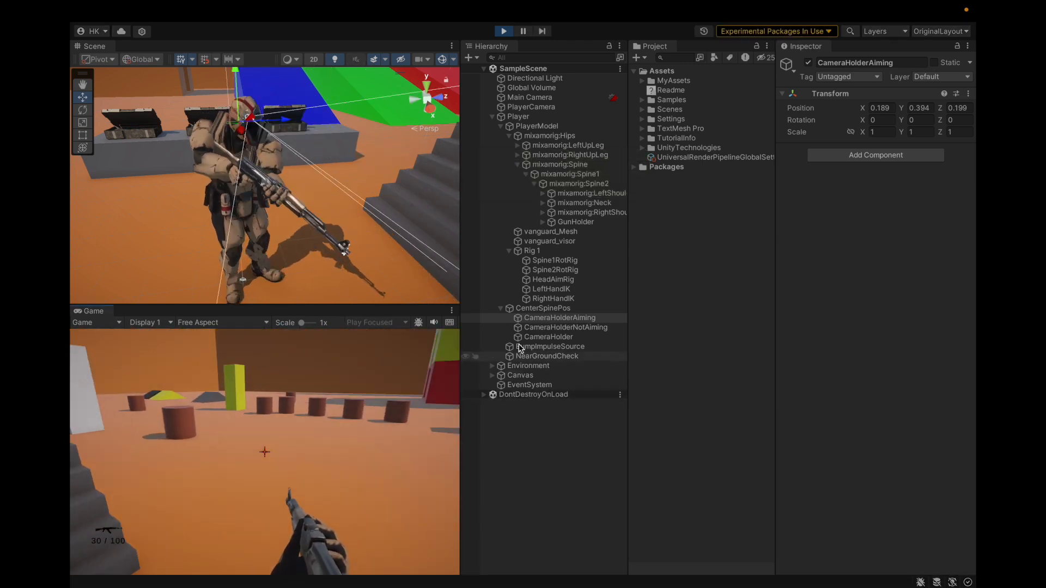
{"action": "left_click", "coordinate": [531, 338], "text": "shift"}
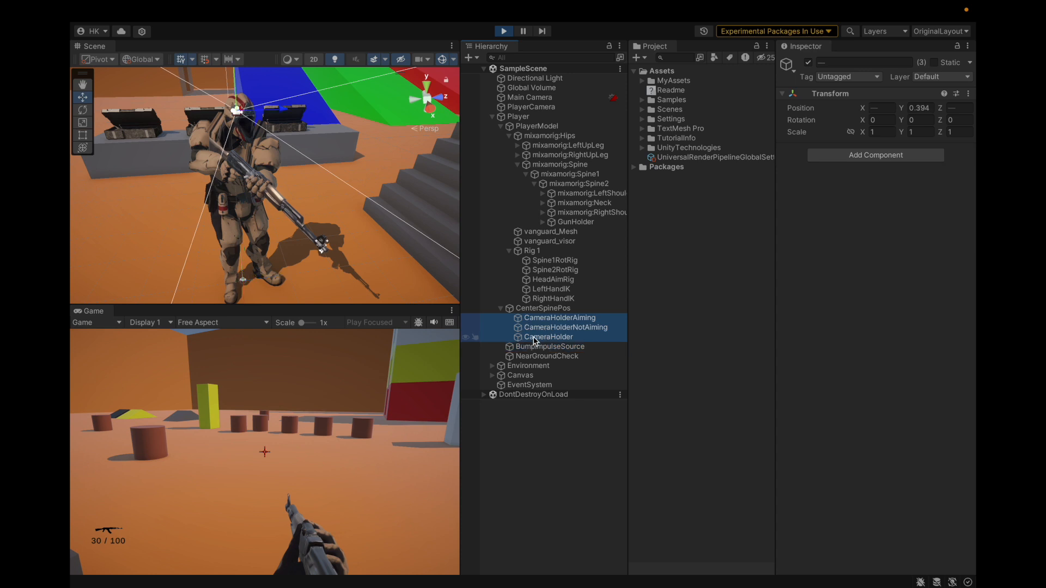
{"action": "key", "text": "x"}
{"action": "left_click_drag", "start_coordinate": [238, 90], "coordinate": [236, 114]}
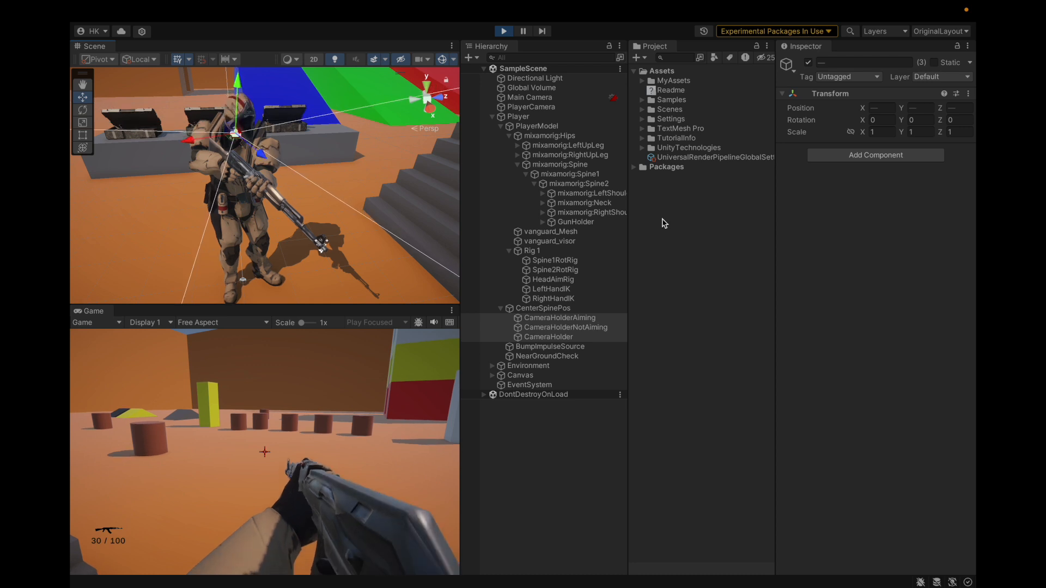
{"action": "key", "text": "ctrl+p"}
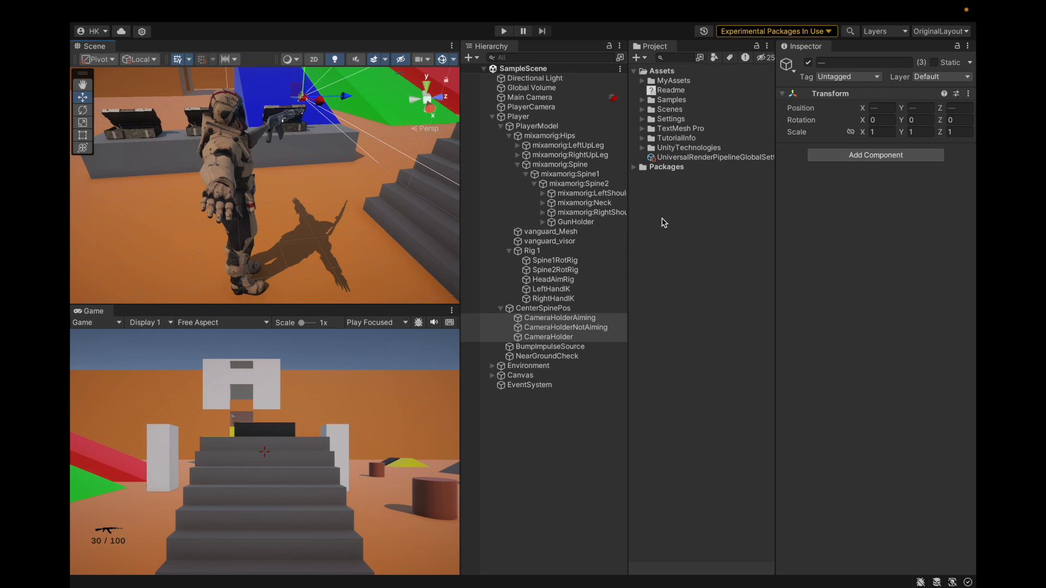
{"action": "left_click", "coordinate": [664, 223]}
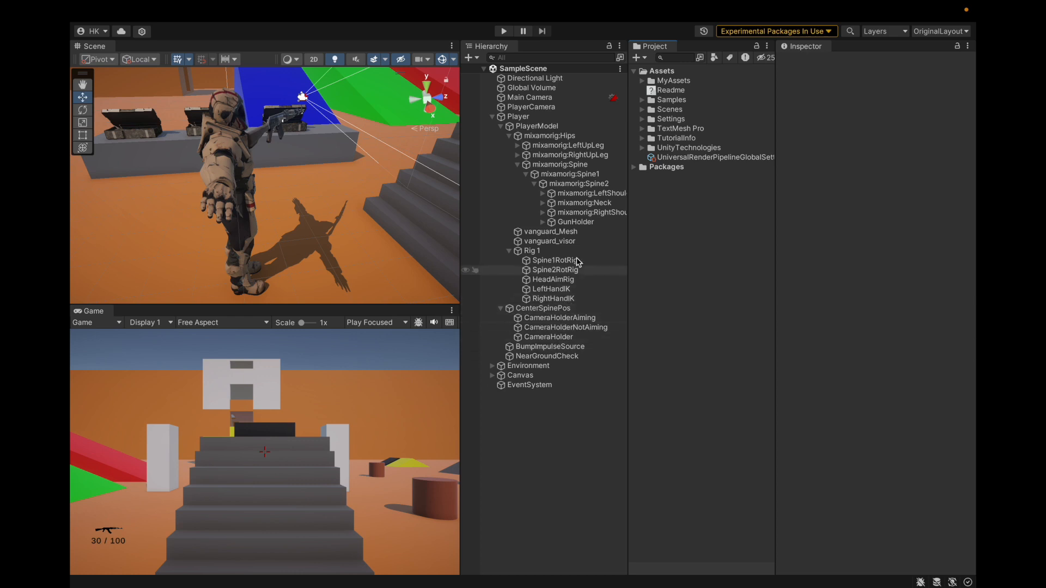
Compare the Transform values of mixamorig:Spine1 and mixamorig:Spine2 in a widened Inspector
{"action": "left_click", "coordinate": [595, 155]}
{"action": "key", "text": "Down"}
{"action": "key", "text": "Down"}
{"action": "key", "text": "Down"}
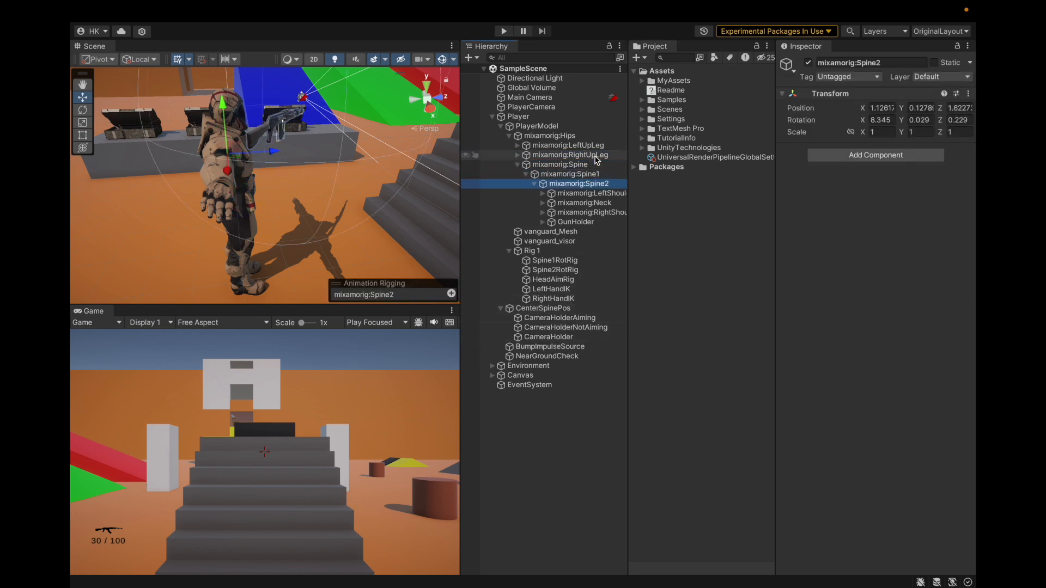
{"action": "key", "text": "Up"}
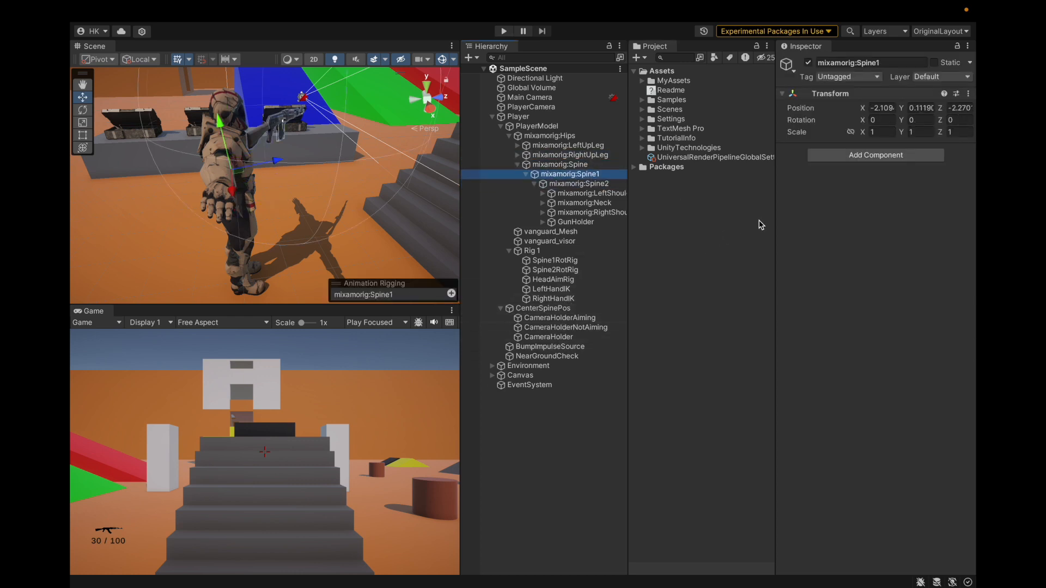
{"action": "left_click_drag", "start_coordinate": [773, 226], "coordinate": [647, 236]}
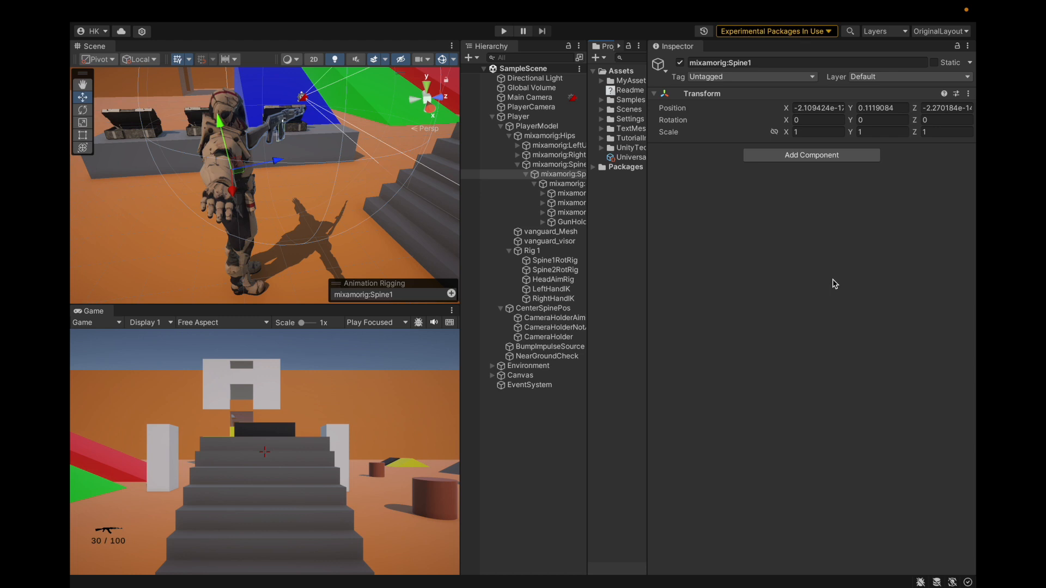
{"action": "left_click", "coordinate": [566, 184]}
{"action": "left_click", "coordinate": [567, 176]}
{"action": "left_click", "coordinate": [569, 185]}
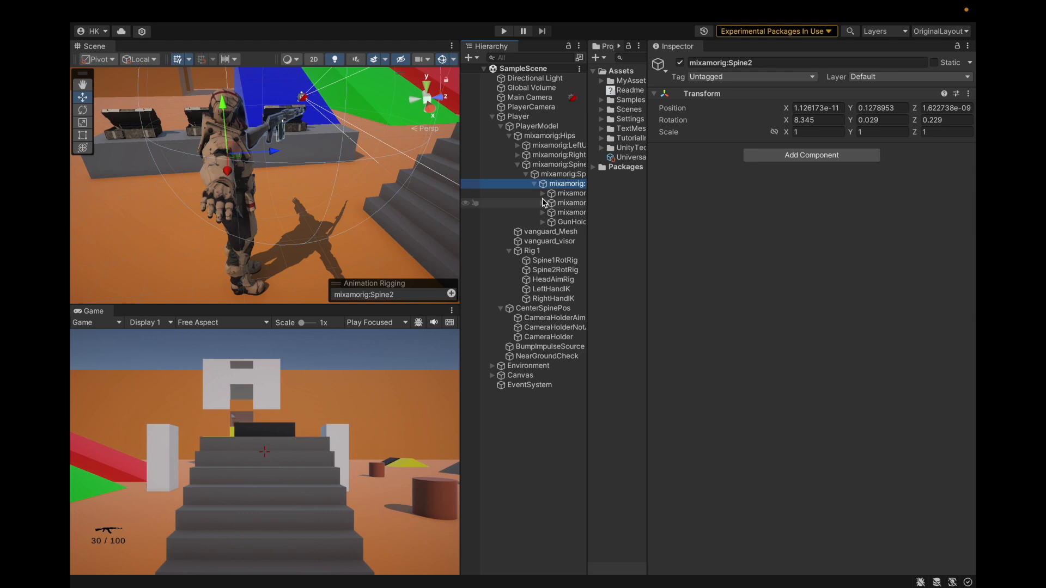
{"action": "left_click", "coordinate": [563, 175]}
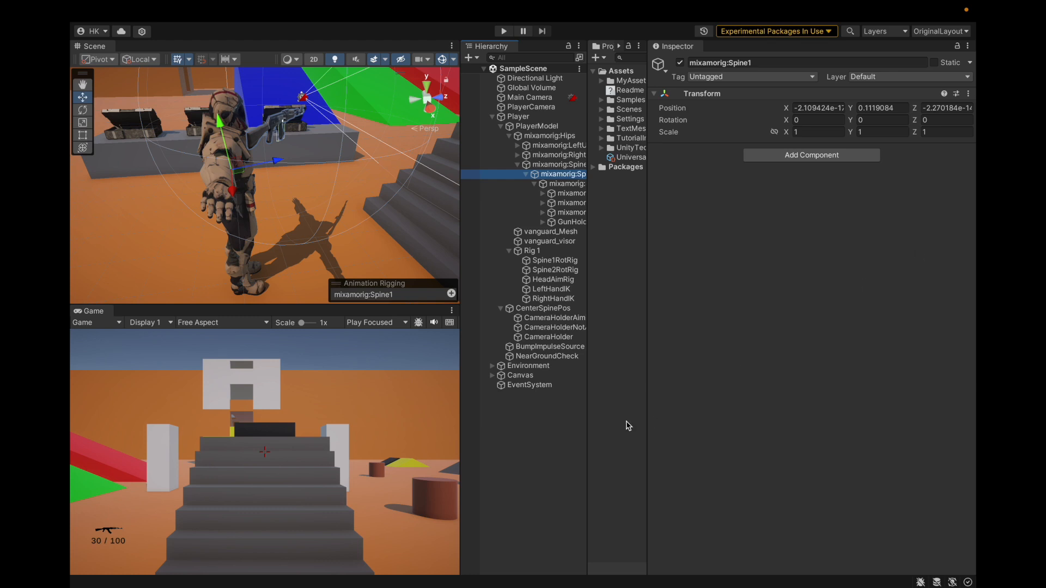
Create an empty GameObject at the scene root, reset its Transform and set its Y position to 0.0159869
{"action": "right_click", "coordinate": [528, 402]}
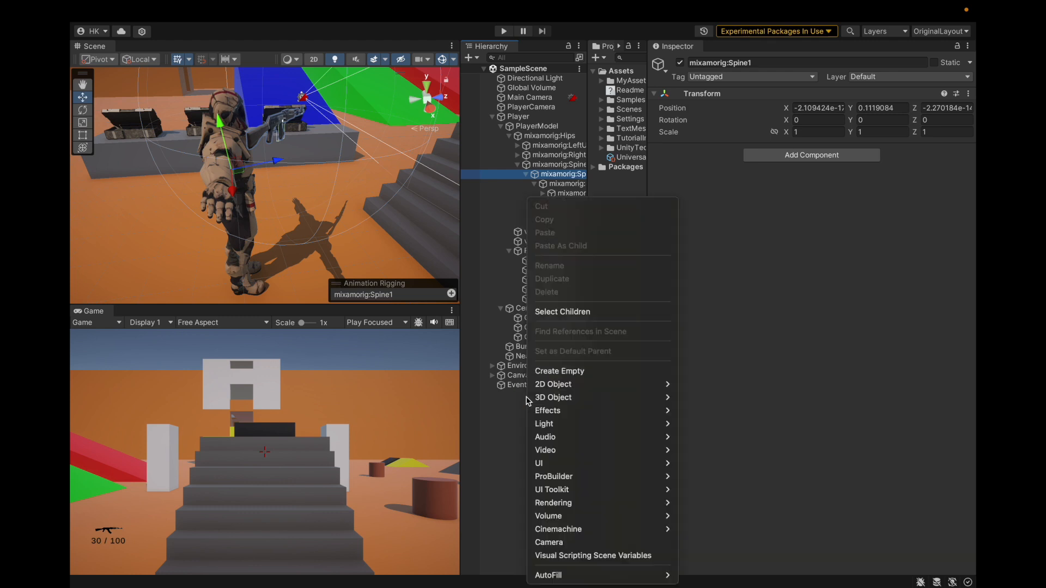
{"action": "left_click", "coordinate": [550, 371]}
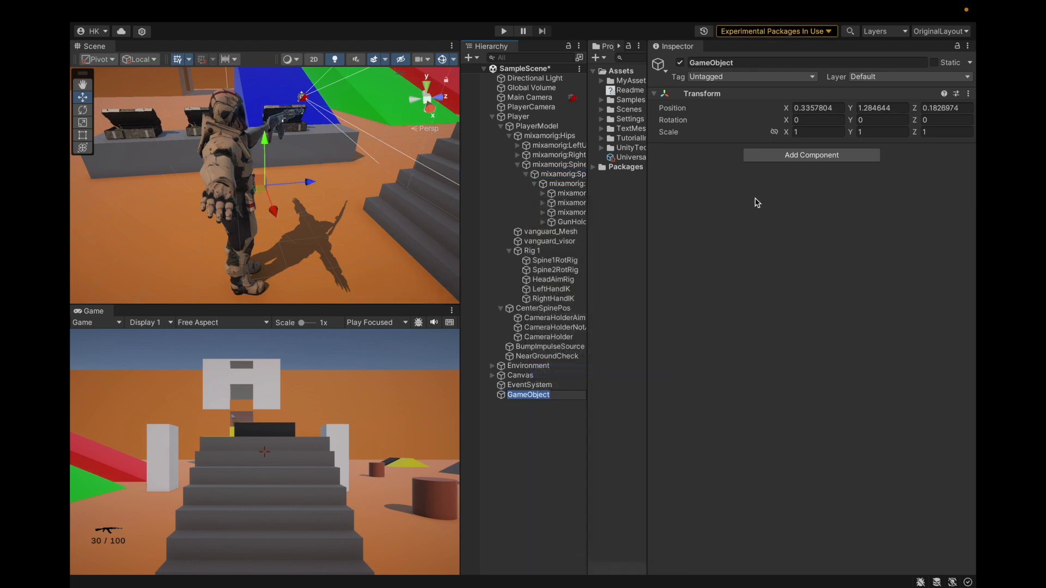
{"action": "left_click", "coordinate": [969, 94]}
{"action": "left_click", "coordinate": [926, 112]}
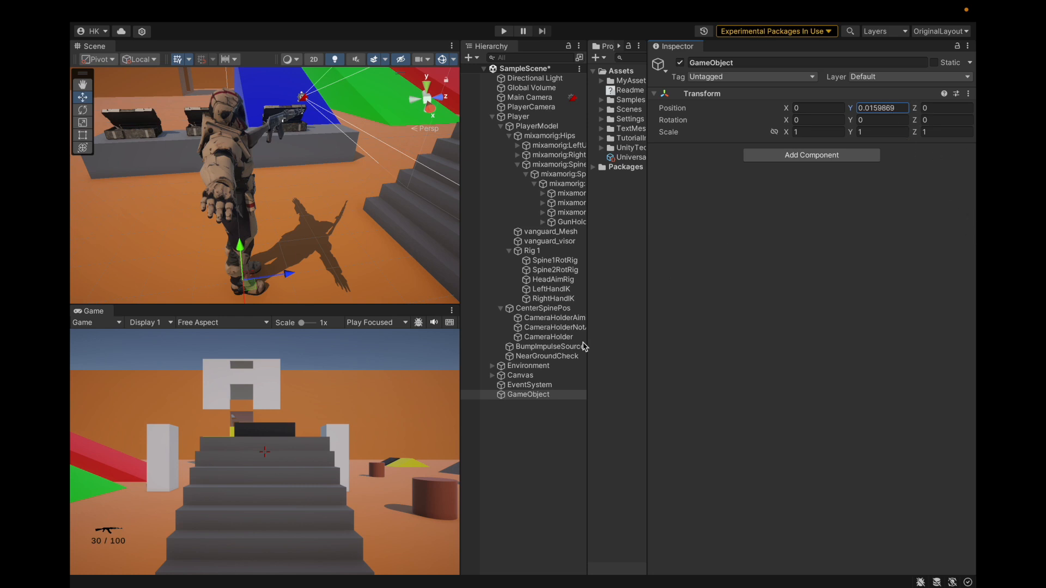
{"action": "left_click", "coordinate": [521, 444]}
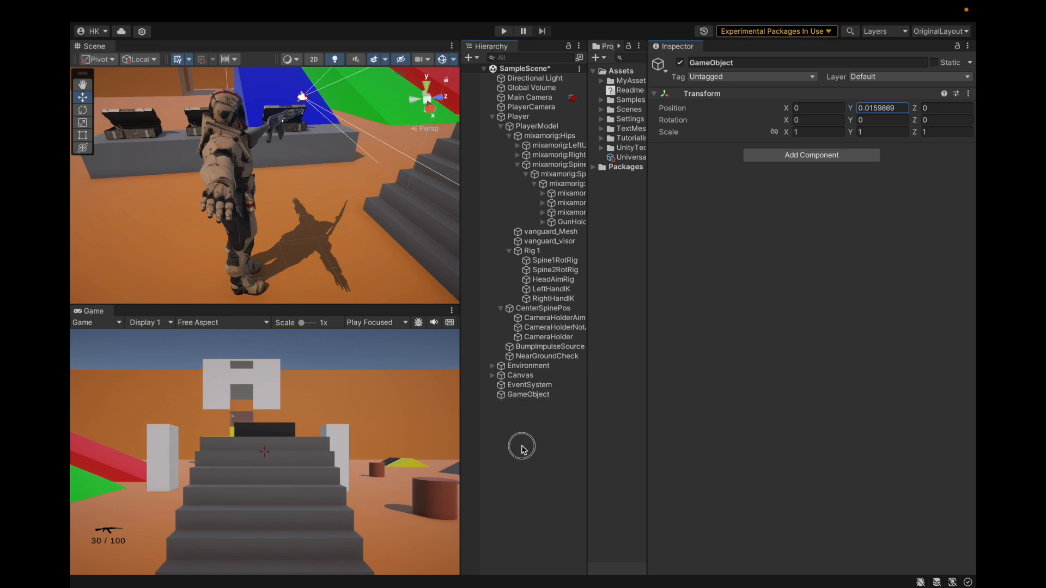
Compare the Transform positions of CameraHolderAiming, CameraHolderNotAiming and CameraHolder, and check the new empty GameObject's Y position
{"action": "left_click", "coordinate": [558, 318]}
{"action": "key", "text": "Down"}
{"action": "key", "text": "Down"}
{"action": "key", "text": "Up"}
{"action": "key", "text": "Up"}
{"action": "key", "text": "Down"}
{"action": "key", "text": "Down"}
{"action": "key", "text": "Up"}
{"action": "key", "text": "Up"}
{"action": "key", "text": "Down"}
{"action": "key", "text": "Up"}
{"action": "key", "text": "Down"}
{"action": "key", "text": "Up"}
{"action": "key", "text": "Down"}
{"action": "key", "text": "Down"}
{"action": "key", "text": "Up"}
{"action": "key", "text": "Up"}
{"action": "key", "text": "Down"}
{"action": "key", "text": "Up"}
{"action": "key", "text": "Down"}
{"action": "key", "text": "Up"}
{"action": "key", "text": "Down"}
{"action": "key", "text": "Up"}
{"action": "key", "text": "Down"}
{"action": "key", "text": "Up"}
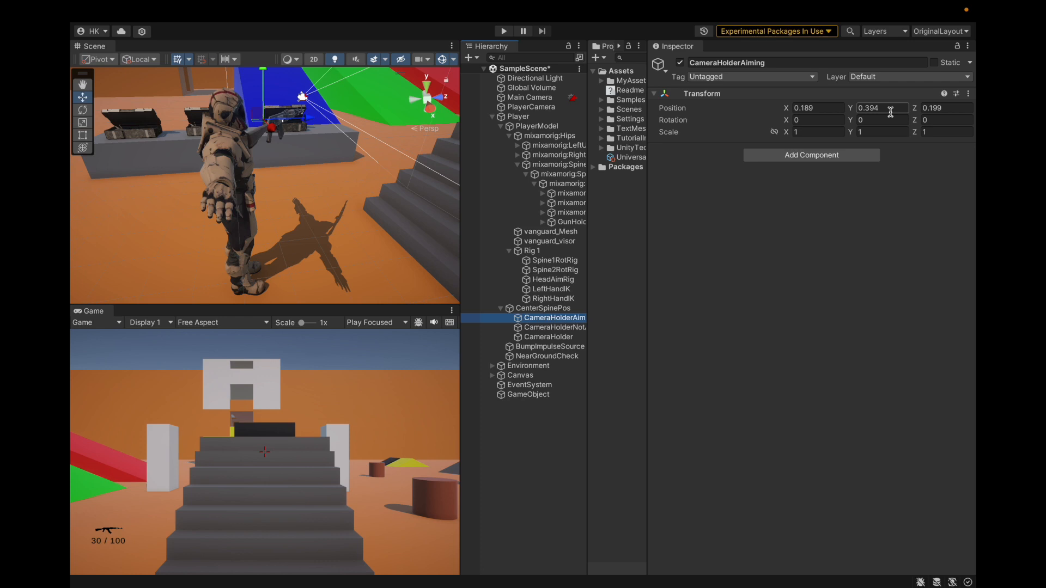
{"action": "left_click", "coordinate": [528, 394]}
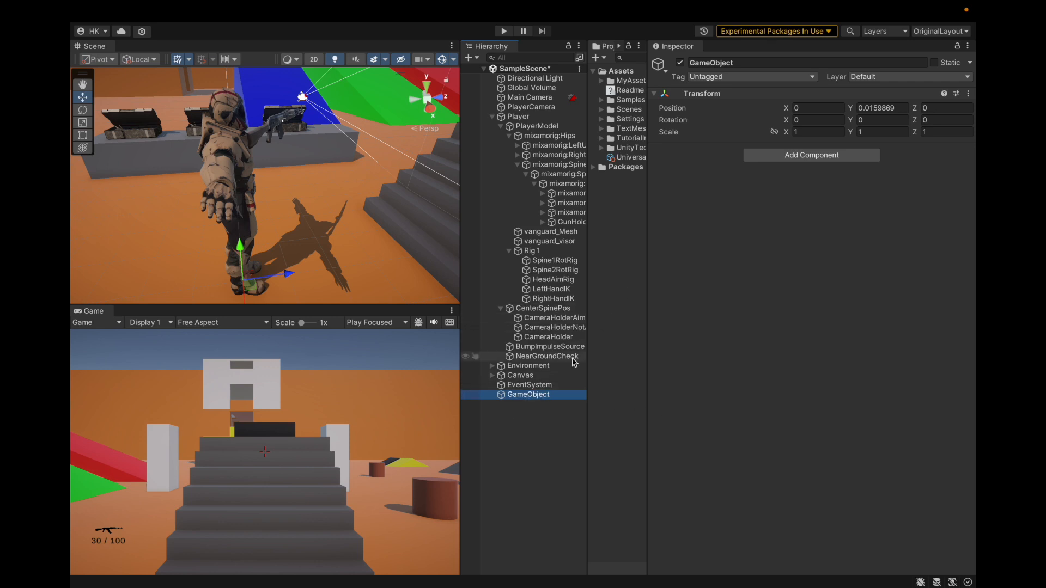
Create a second empty GameObject at the scene root, reset its Transform and set its Y position to 0.3480131
{"action": "right_click", "coordinate": [524, 430]}
{"action": "left_click", "coordinate": [547, 370]}
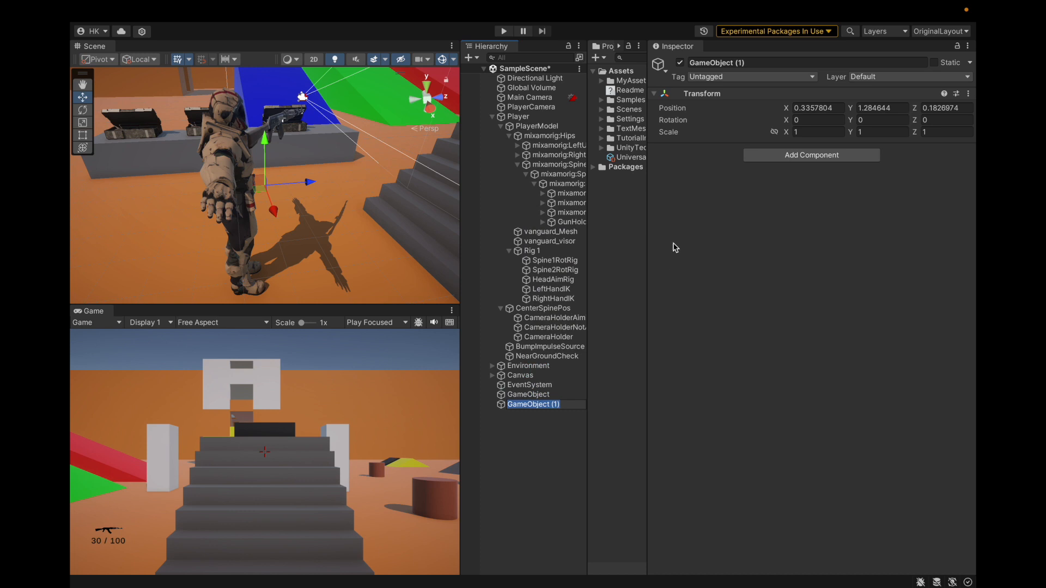
{"action": "left_click", "coordinate": [967, 94]}
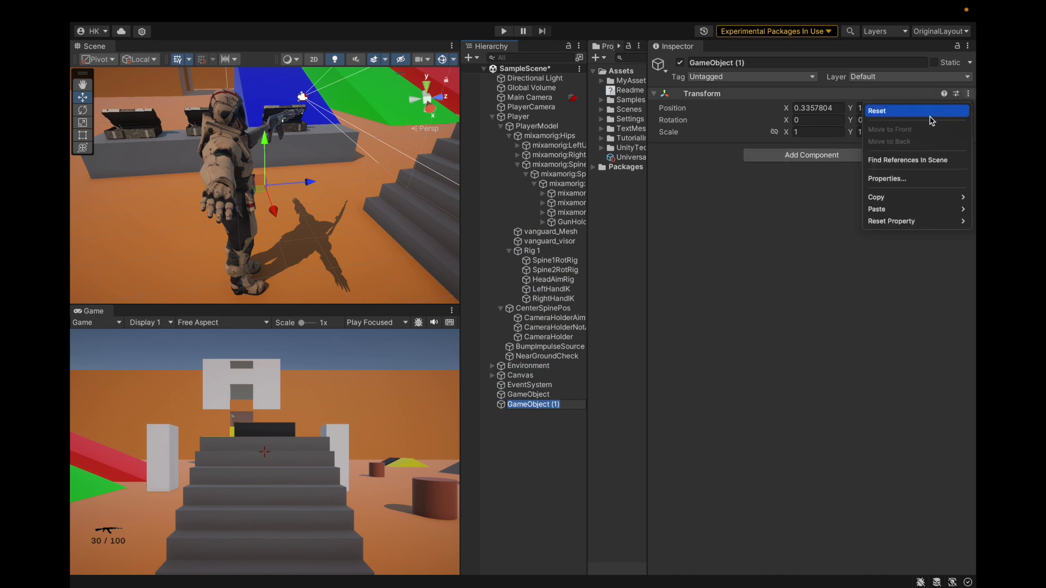
{"action": "left_click", "coordinate": [923, 110]}
{"action": "left_click", "coordinate": [887, 107]}
{"action": "type", "text": "0.3480131"}
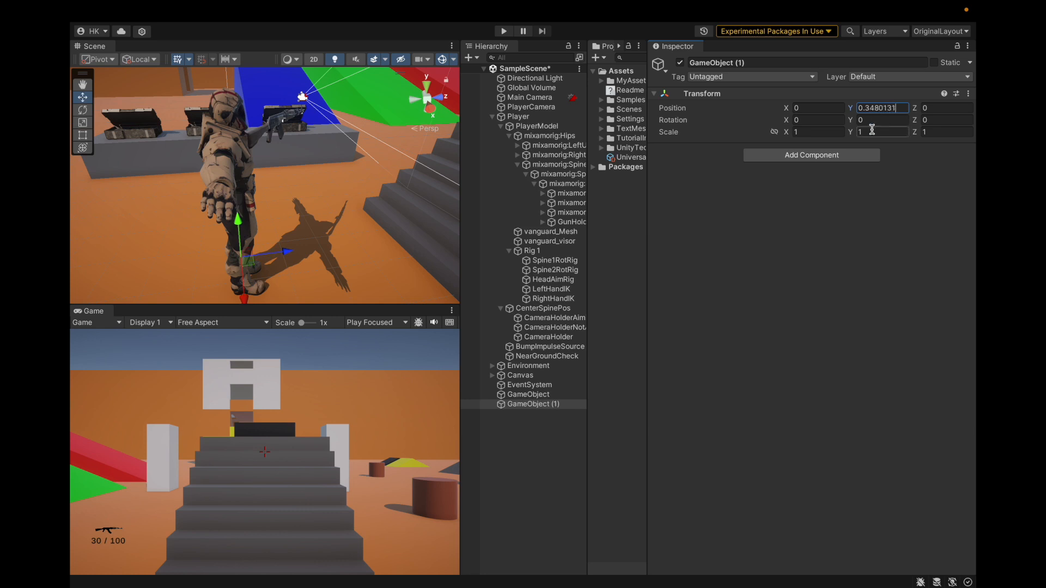
{"action": "double_click", "coordinate": [886, 108]}
{"action": "triple_click", "coordinate": [886, 108]}
{"action": "left_click", "coordinate": [823, 198]}
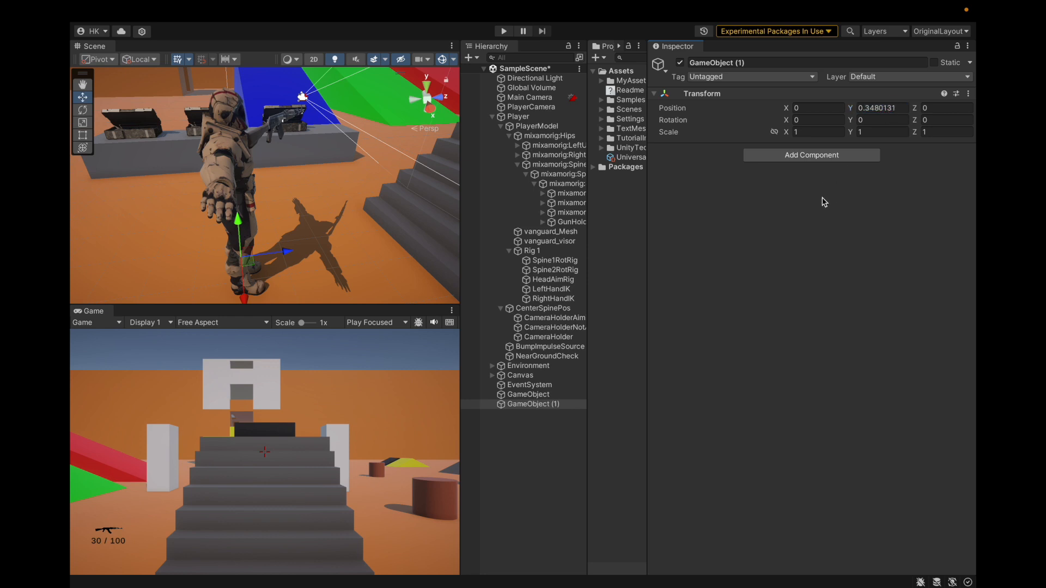
Run the game and set the Y position of CameraHolderAiming to 0.3480131 in play mode
{"action": "left_click", "coordinate": [554, 318]}
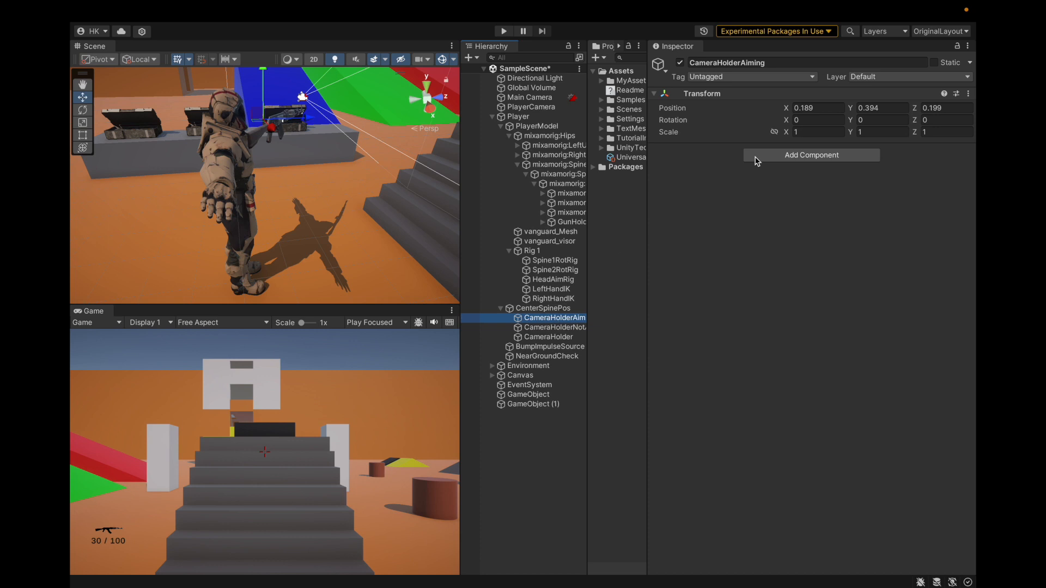
{"action": "left_click", "coordinate": [895, 107]}
{"action": "left_click", "coordinate": [840, 247]}
{"action": "left_click", "coordinate": [503, 31]}
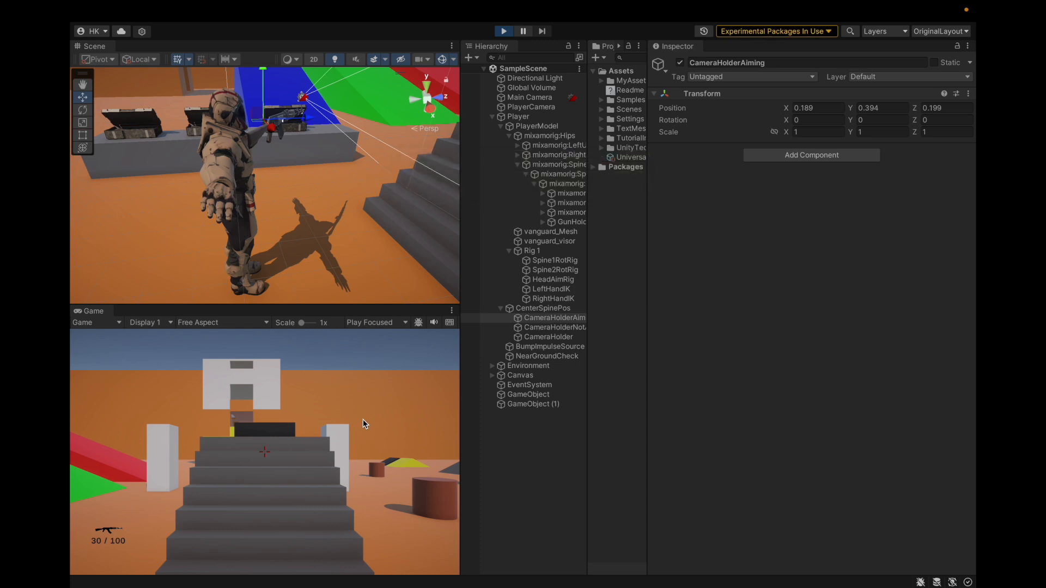
{"action": "left_click", "coordinate": [649, 403]}
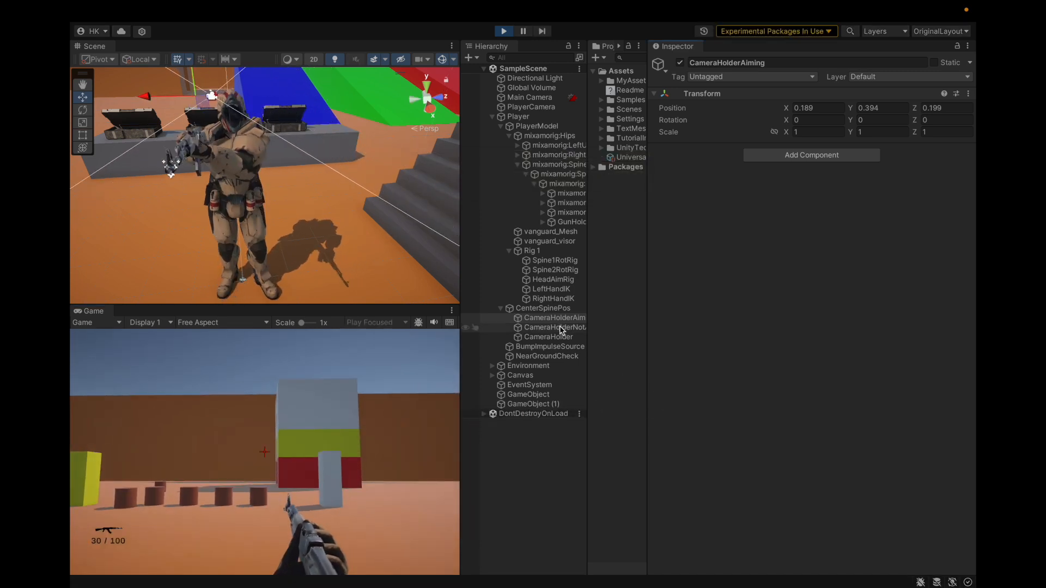
{"action": "type", "text": "0.3481131"}
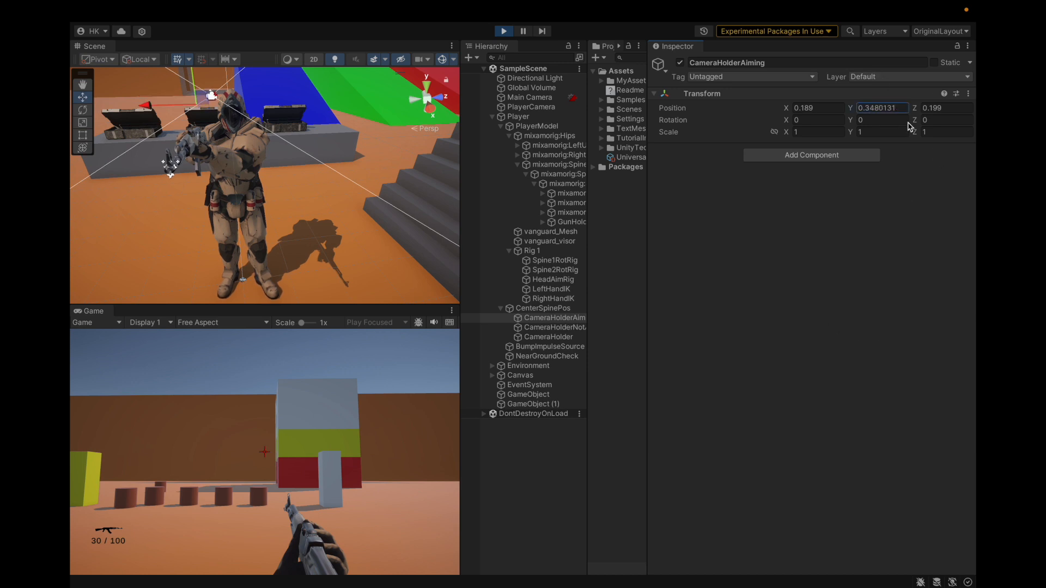
Try a Y position of 0.1480131 for CameraHolderAiming and undo the change
{"action": "left_click", "coordinate": [905, 111]}
{"action": "left_click", "coordinate": [905, 111]}
{"action": "left_click", "coordinate": [881, 224]}
{"action": "left_click", "coordinate": [868, 106]}
{"action": "key", "text": "super+c"}
{"action": "key", "text": "BackSpace"}
{"action": "type", "text": "1"}
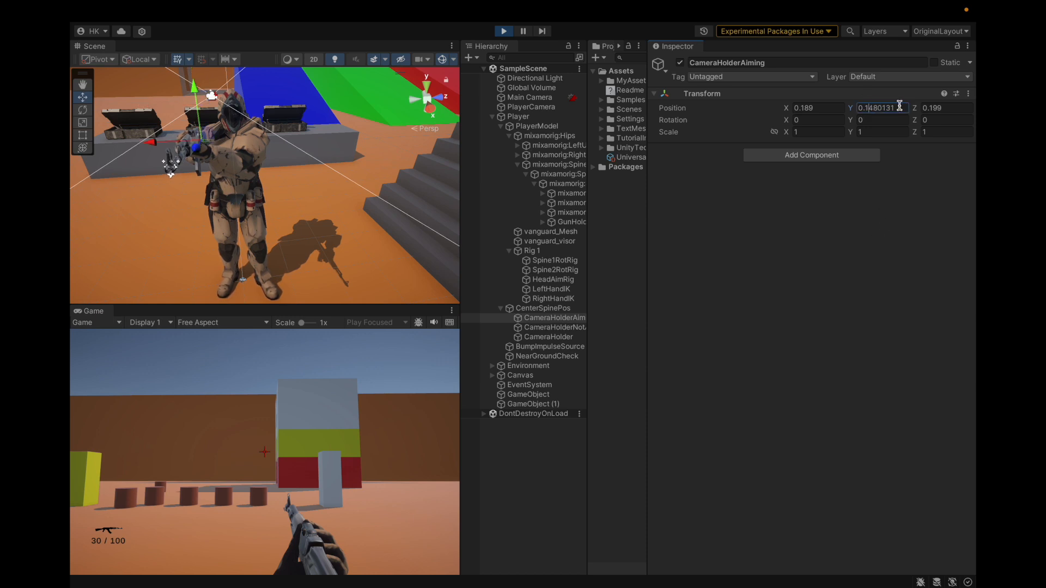
{"action": "key", "text": "super+z"}
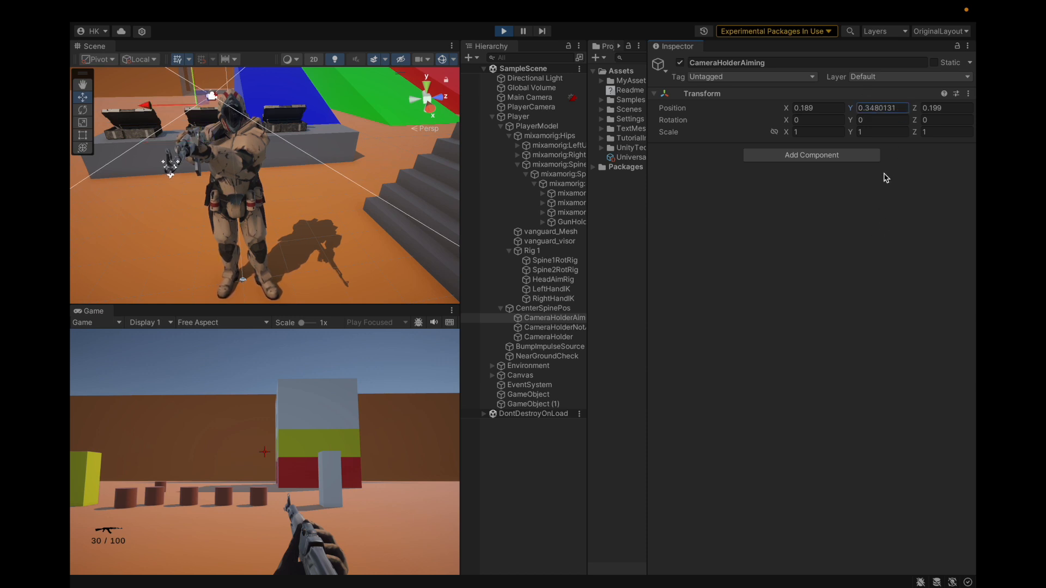
Set the Y position of CameraHolderNotAiming to 0.3480131 in play mode
{"action": "left_click", "coordinate": [551, 328]}
{"action": "left_click", "coordinate": [903, 109]}
{"action": "key", "text": "super+v"}
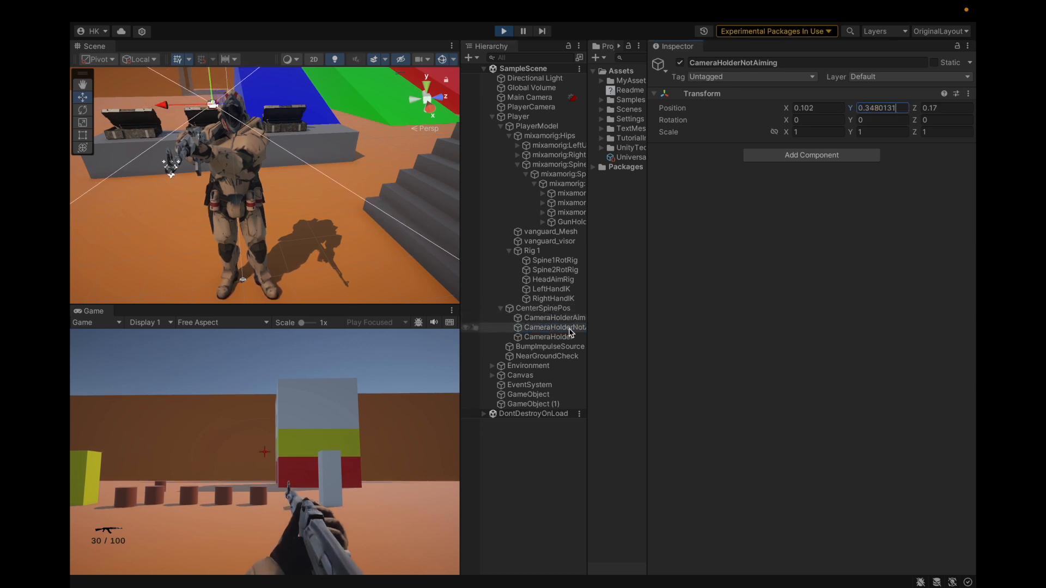
{"action": "left_click", "coordinate": [572, 339]}
{"action": "left_click", "coordinate": [571, 329]}
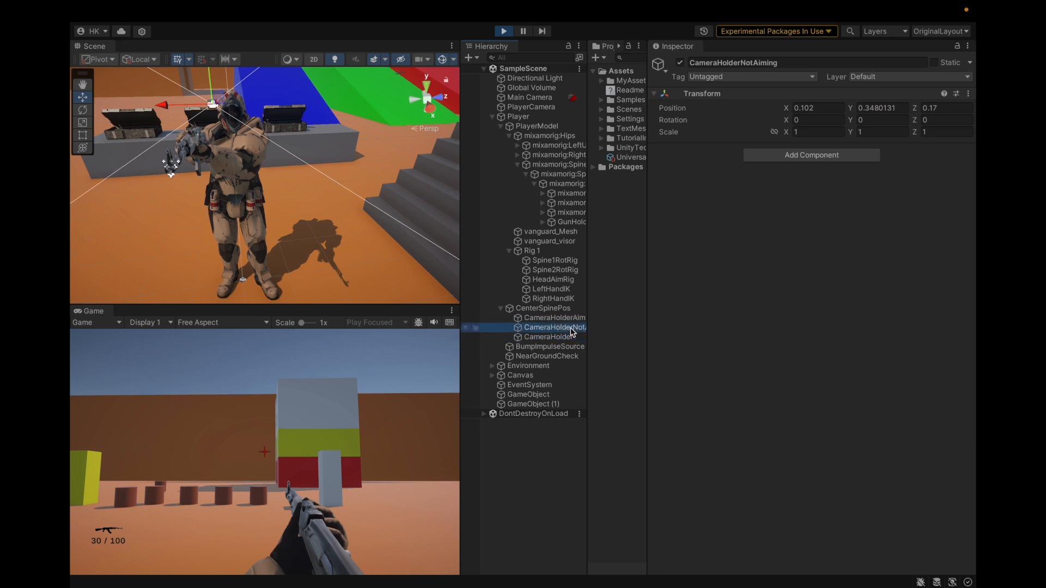
Compare the Transform positions of CameraHolderAiming and CameraHolderNotAiming, and check the aimed gun view in the running game
{"action": "left_click", "coordinate": [571, 320]}
{"action": "key", "text": "Up"}
{"action": "key", "text": "Down"}
{"action": "key", "text": "Up"}
{"action": "key", "text": "Down"}
{"action": "key", "text": "Up"}
{"action": "key", "text": "Down"}
{"action": "key", "text": "Down"}
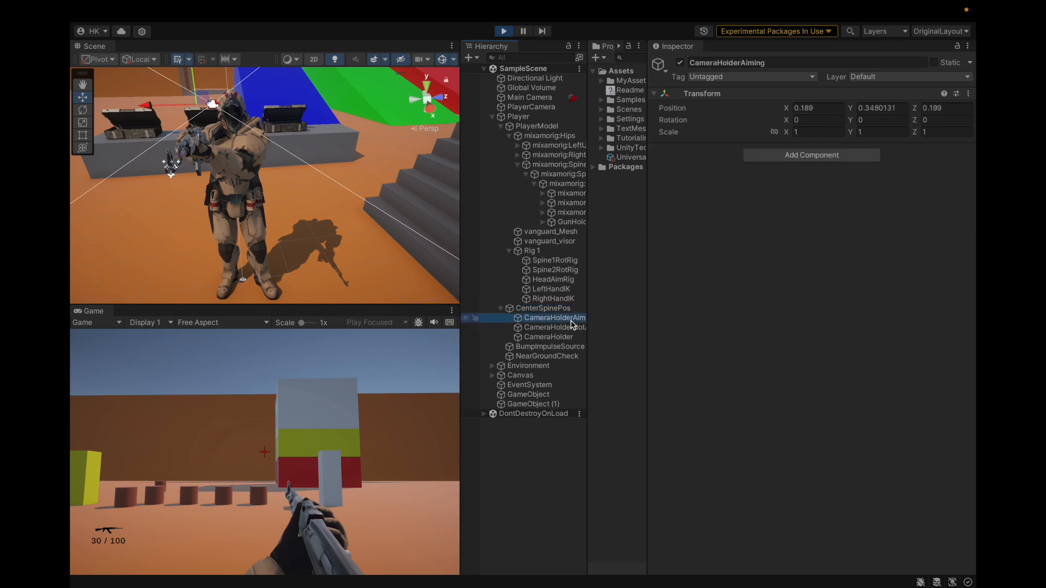
{"action": "left_click", "coordinate": [357, 462]}
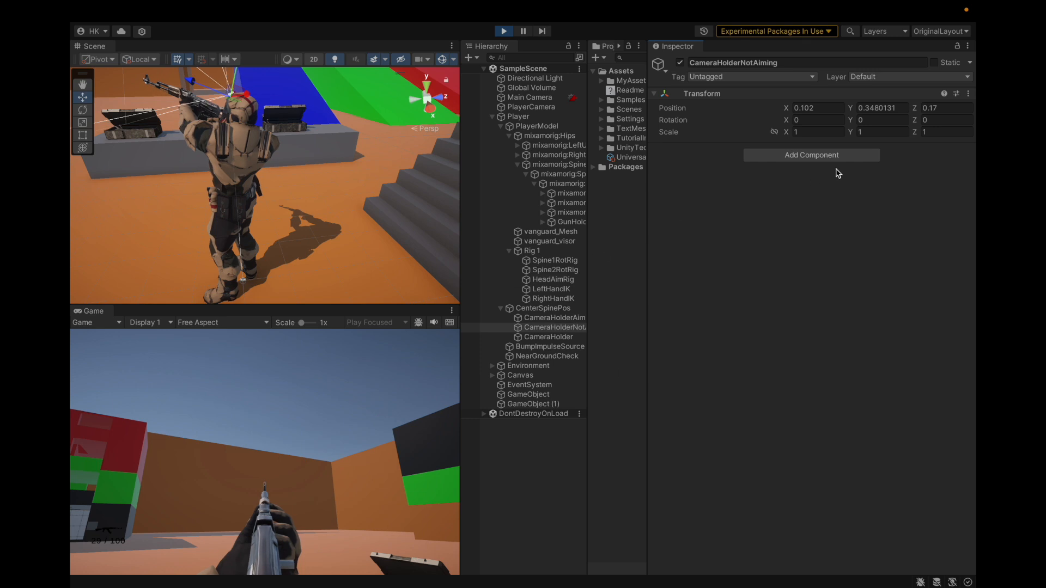
{"action": "left_click", "coordinate": [571, 327]}
{"action": "left_click", "coordinate": [551, 319]}
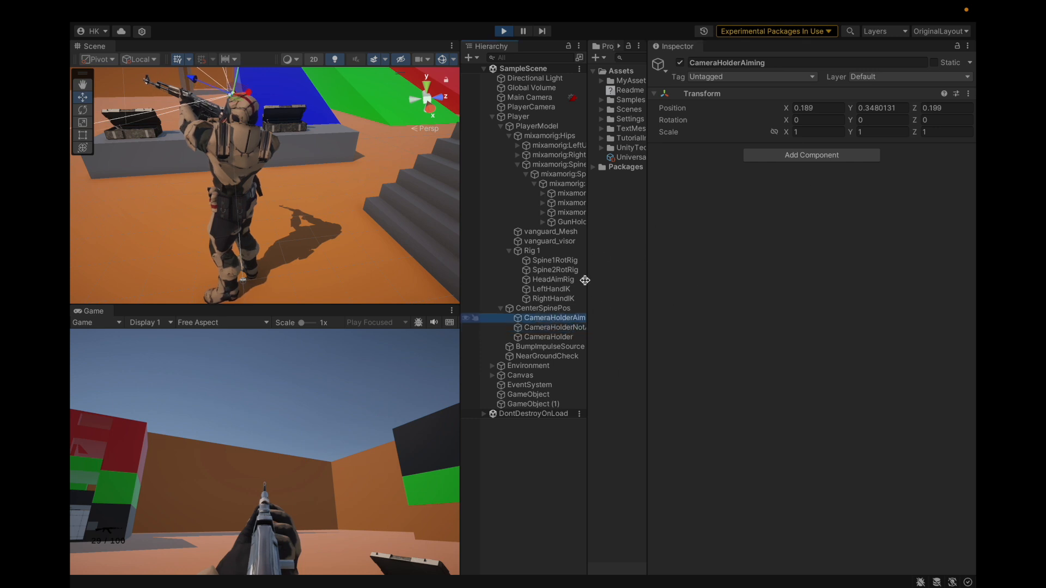
Try Y positions of 0.2480131, 0.1480131 and 0.3 for CameraHolderAiming, then exit play mode
{"action": "left_click", "coordinate": [873, 110]}
{"action": "left_click", "coordinate": [871, 111]}
{"action": "key", "text": "BackSpace"}
{"action": "type", "text": "2"}
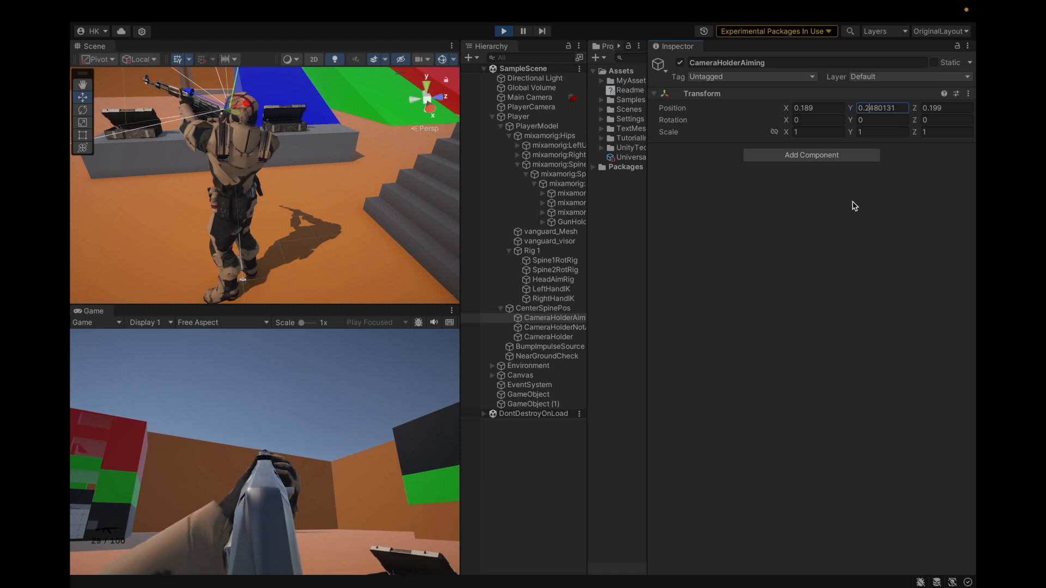
{"action": "key", "text": "BackSpace"}
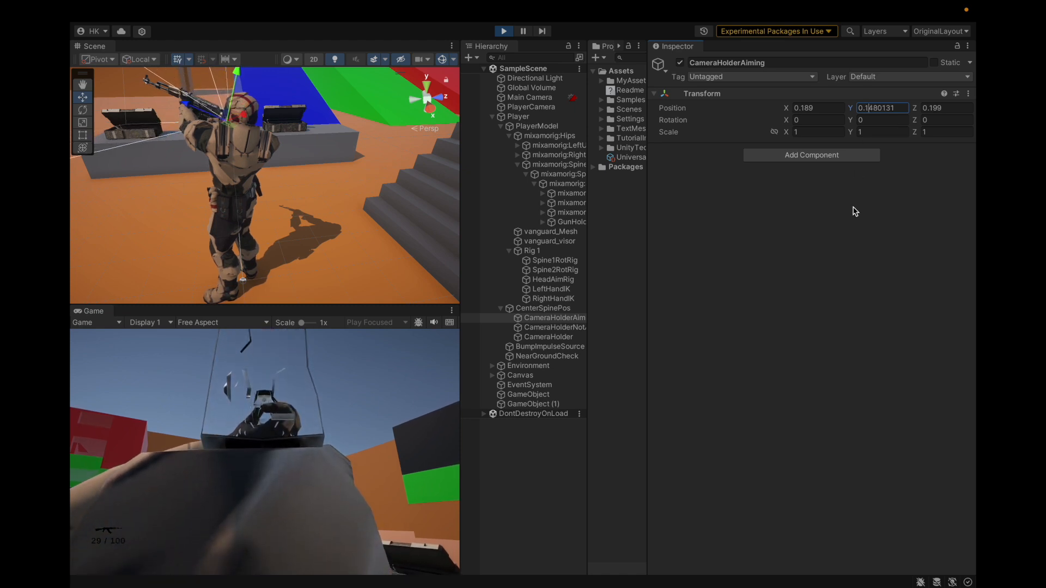
{"action": "type", "text": "3"}
{"action": "key", "text": "Delete"}
{"action": "key", "text": "Delete"}
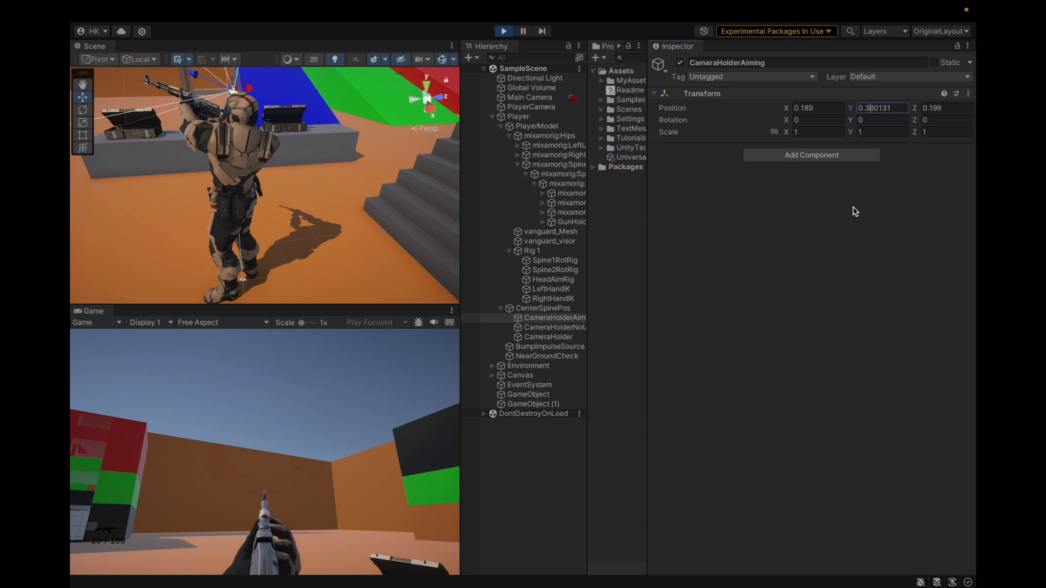
{"action": "key", "text": "Delete"}
{"action": "key", "text": "Delete"}
{"action": "key", "text": "Delete"}
{"action": "key", "text": "BackSpace"}
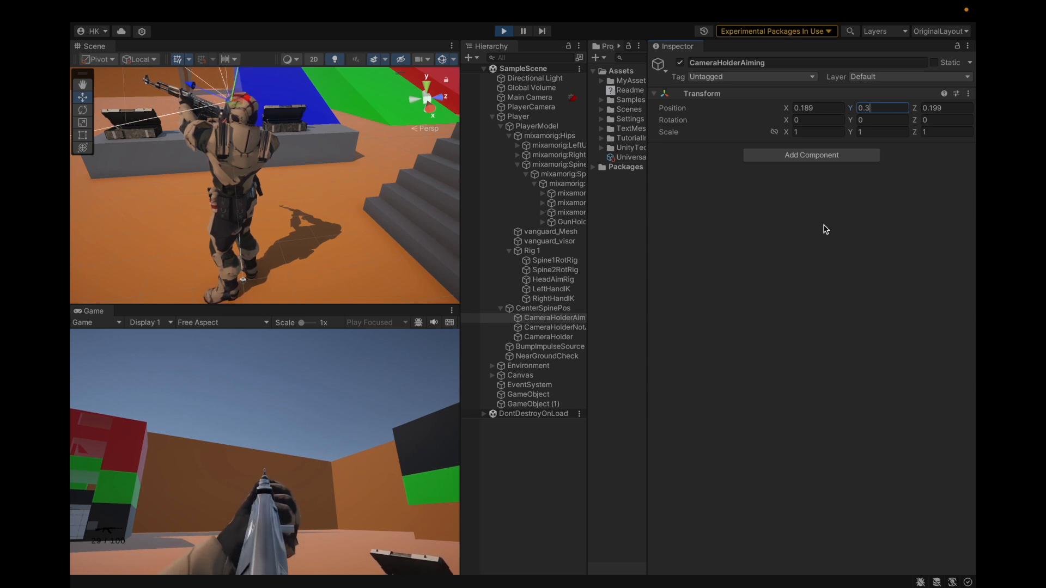
{"action": "key", "text": "super+p"}
Run the game, lower CameraHolderAiming, CameraHolderNotAiming and CameraHolder together along local Y, and test aiming and firing
{"action": "left_click", "coordinate": [550, 319]}
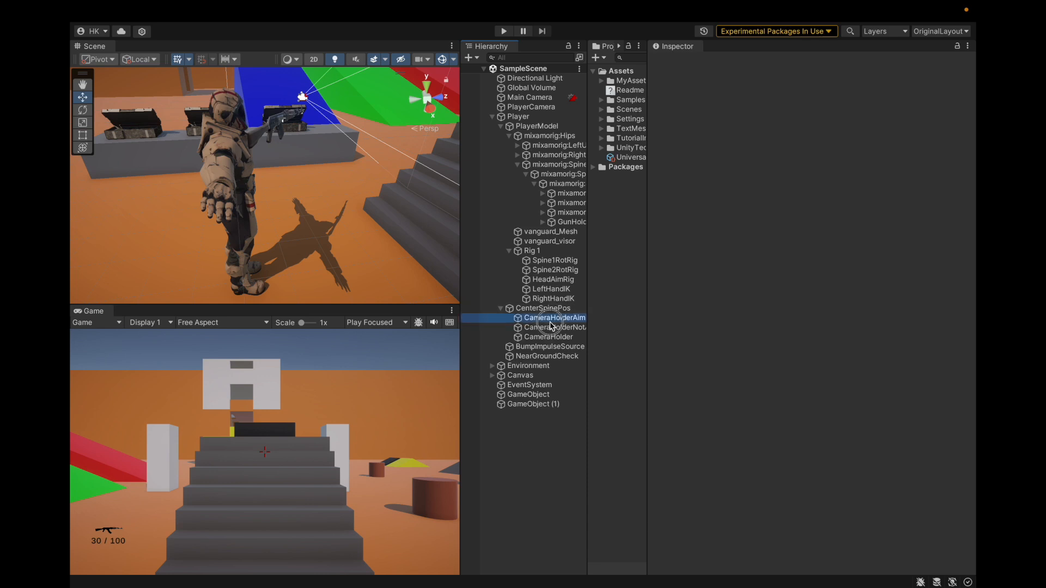
{"action": "left_click", "coordinate": [548, 337], "text": "shift"}
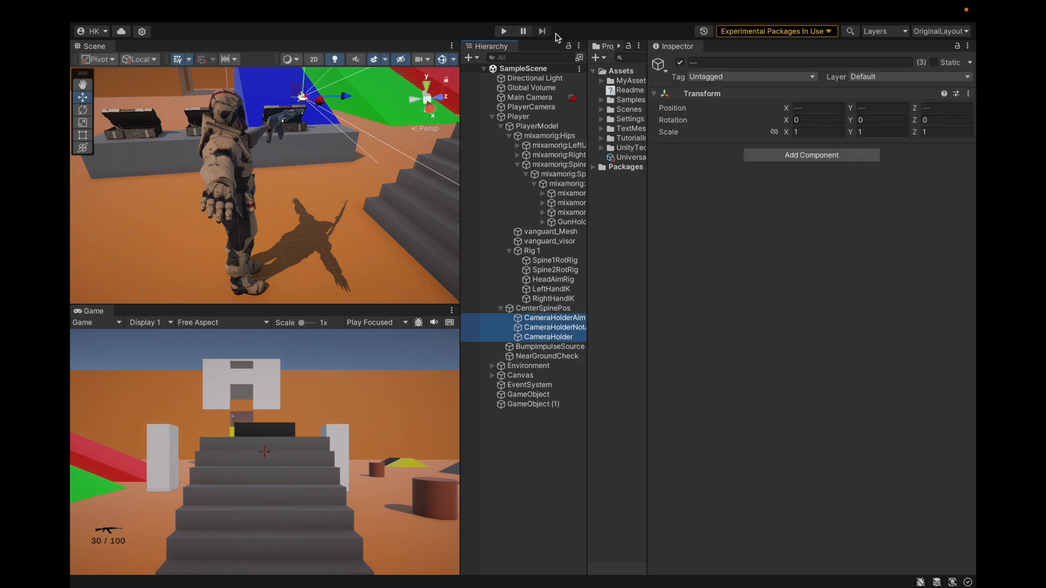
{"action": "left_click", "coordinate": [505, 32]}
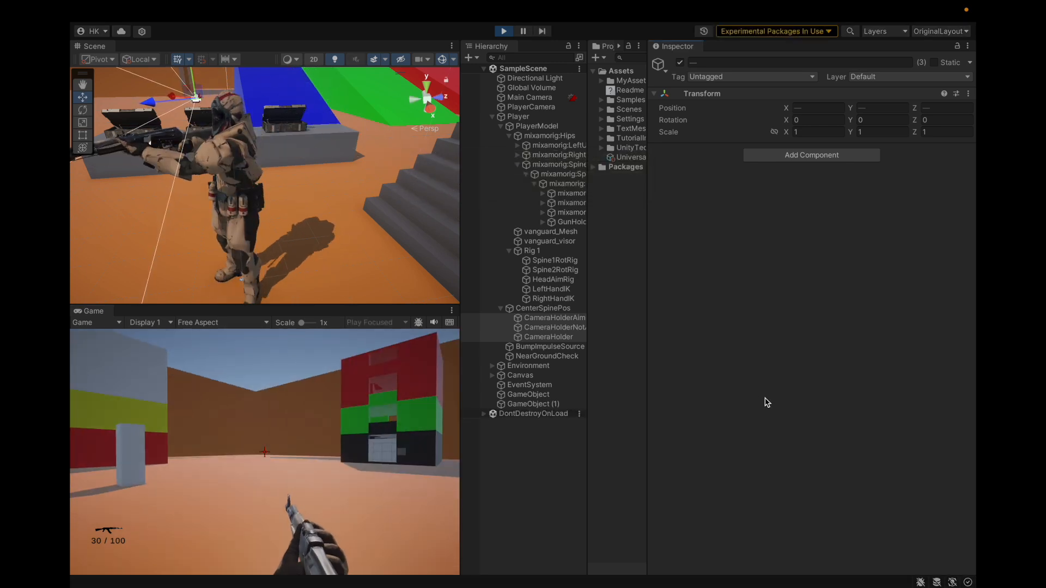
{"action": "left_click_drag", "start_coordinate": [195, 76], "coordinate": [194, 101]}
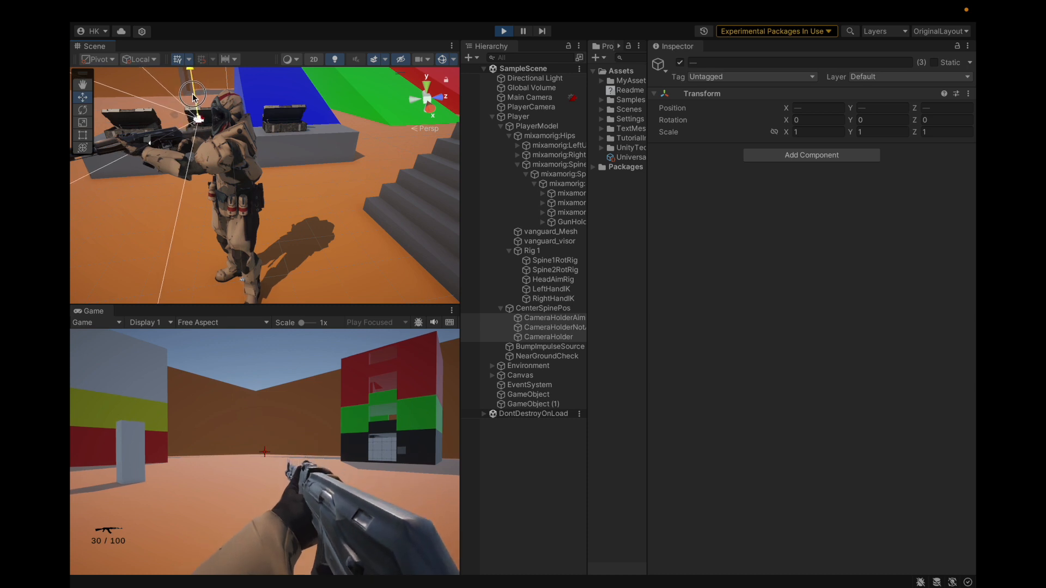
{"action": "left_click", "coordinate": [292, 407]}
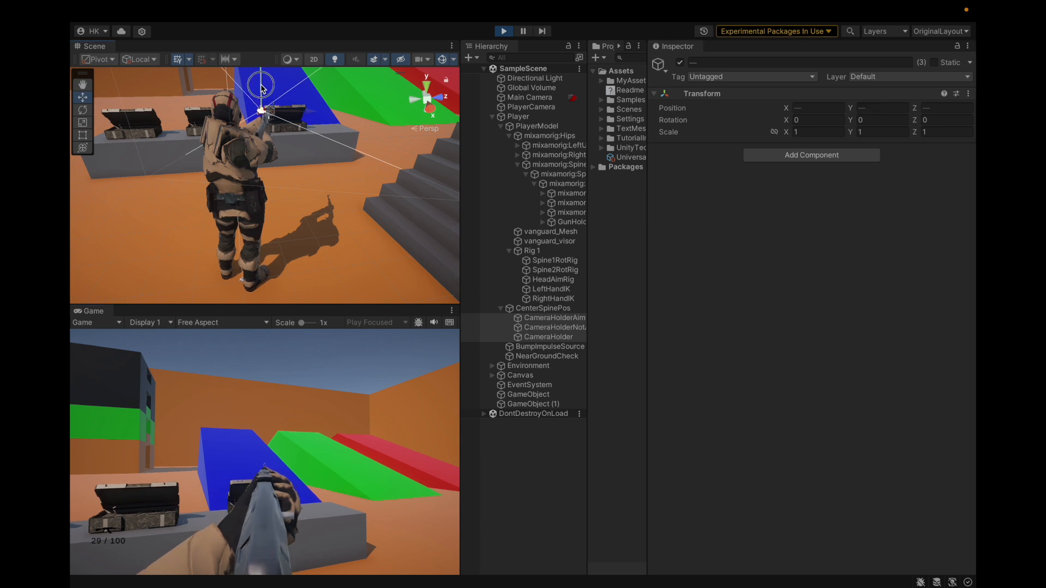
{"action": "left_click", "coordinate": [351, 424]}
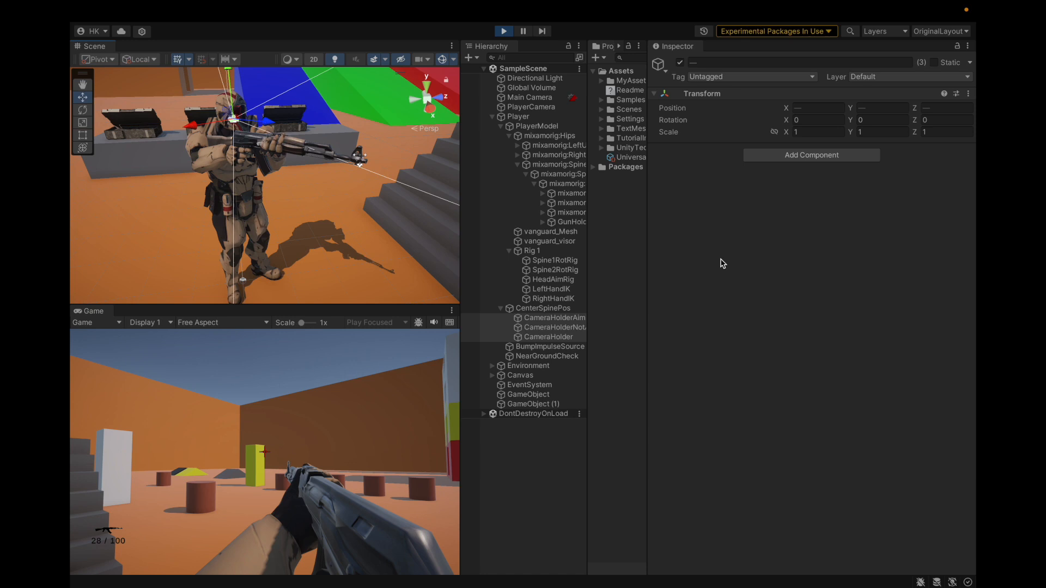
Check the Y position of CameraHolderAiming, copy that of CameraHolderNotAiming and exit play mode with CameraHolder selected
{"action": "left_click", "coordinate": [524, 319]}
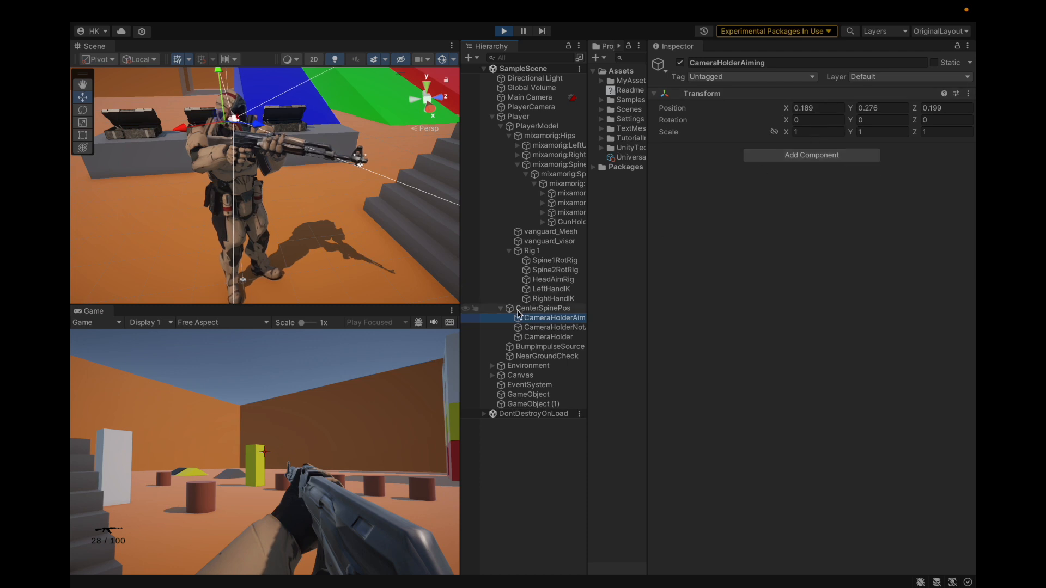
{"action": "key", "text": "Down"}
{"action": "left_click", "coordinate": [898, 108]}
{"action": "key", "text": "ctrl+c"}
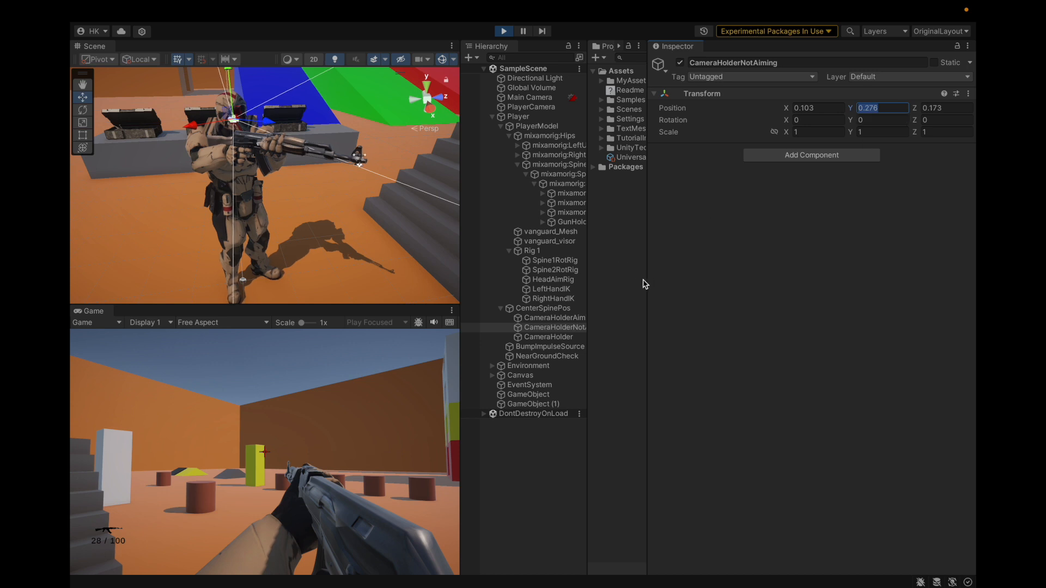
{"action": "left_click", "coordinate": [564, 337]}
{"action": "key", "text": "ctrl+p"}
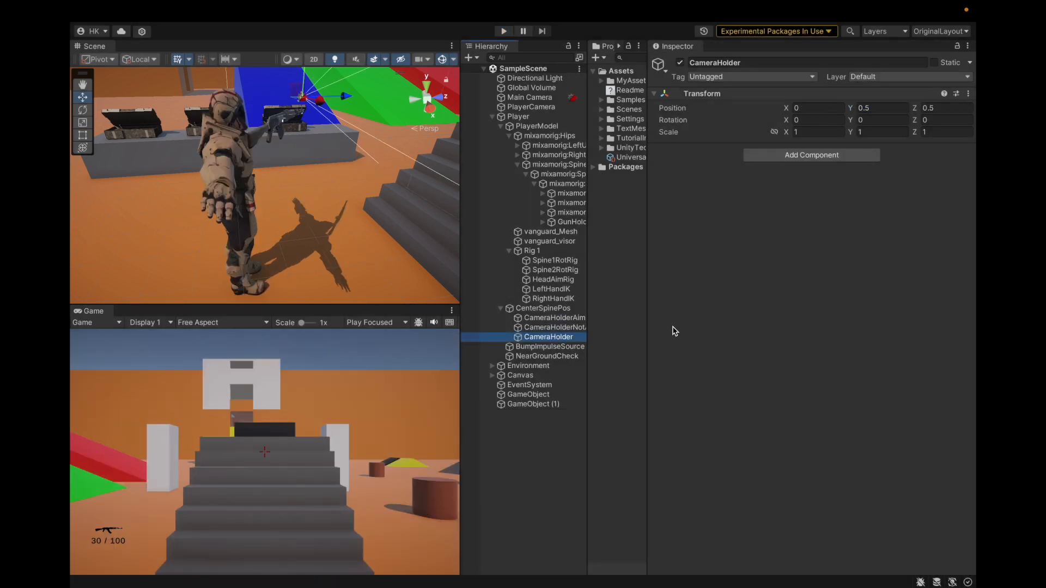
Set the Y position of CameraHolderAiming and CameraHolderNotAiming to 0.276 and save the scene
{"action": "key", "text": "Up"}
{"action": "key", "text": "shift+Up"}
{"action": "left_click", "coordinate": [884, 108]}
{"action": "key", "text": "ctrl+v"}
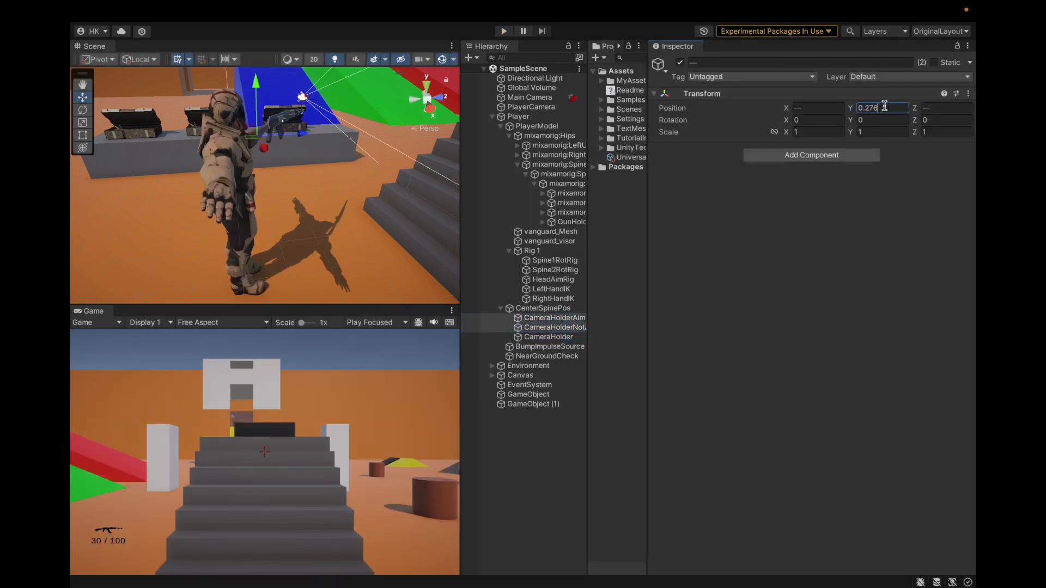
{"action": "key", "text": "ctrl+s"}
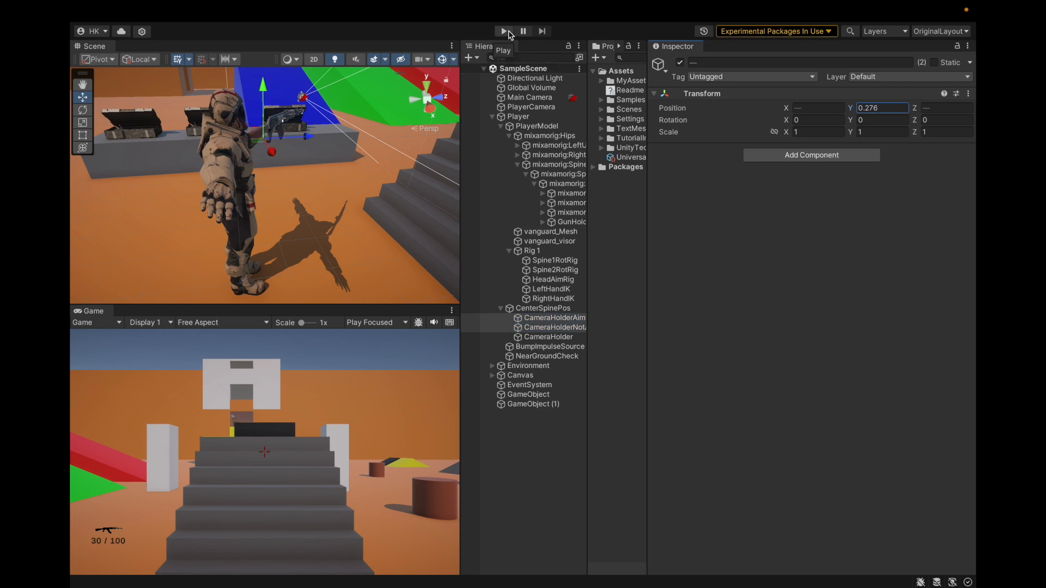
Run the game to test walking, looking, aiming and firing with the lowered camera holders, then exit play mode
{"action": "left_click", "coordinate": [507, 33]}
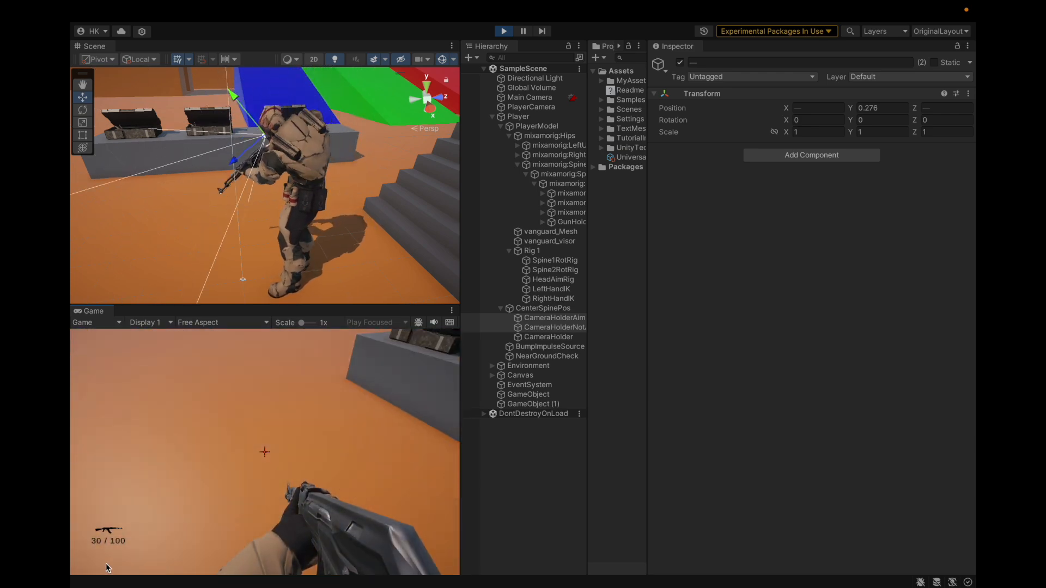
{"action": "key", "text": "w"}
{"action": "key", "text": "w"}
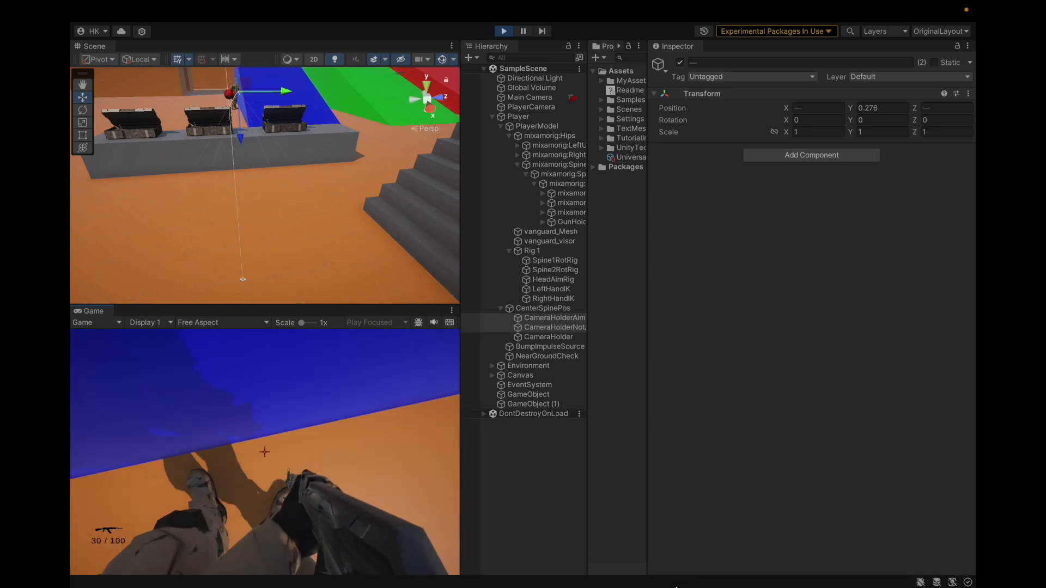
{"action": "left_click", "coordinate": [639, 425]}
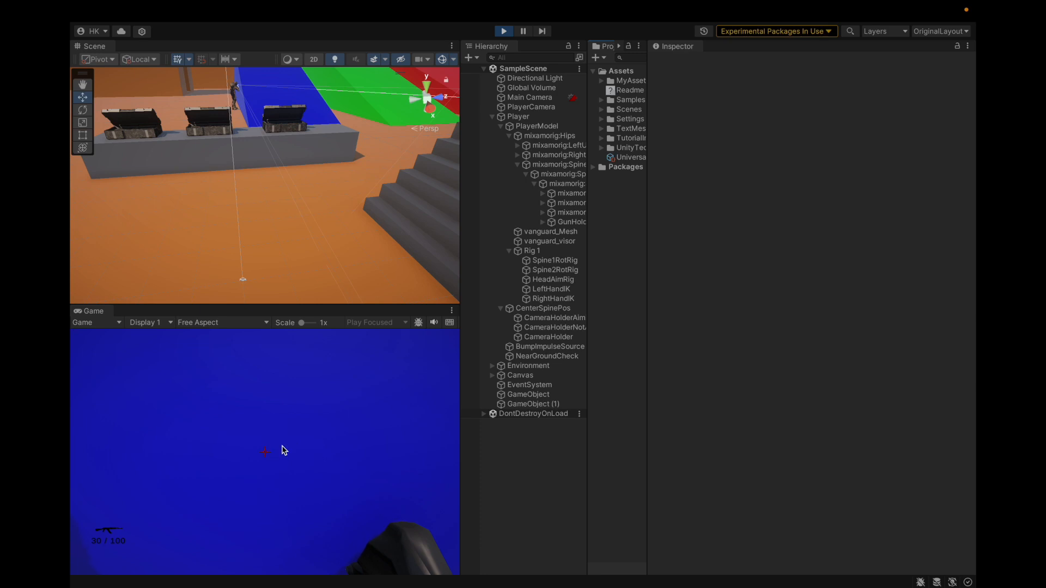
{"action": "left_click", "coordinate": [240, 456]}
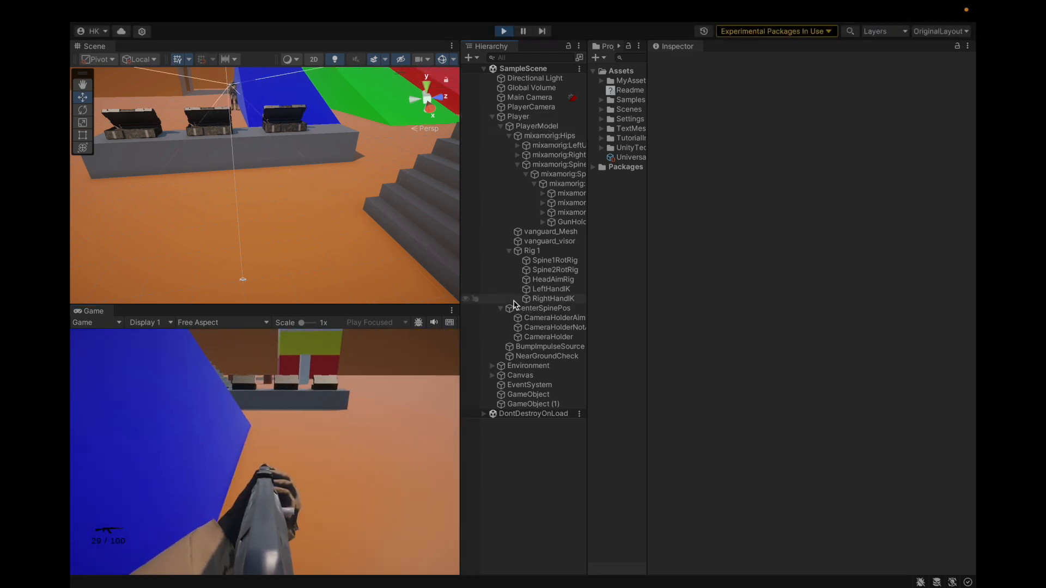
{"action": "left_click", "coordinate": [504, 33]}
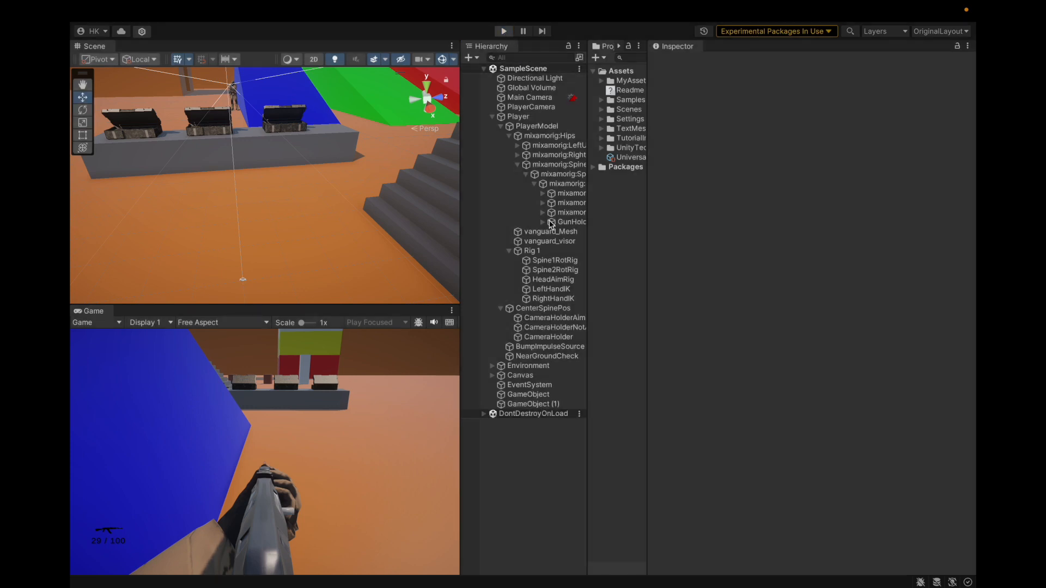
Exit play mode, delete the leftover root objects GameObject and GameObject (1), and save the scene
{"action": "left_click", "coordinate": [529, 398]}
{"action": "left_click", "coordinate": [528, 406], "text": "shift"}
{"action": "right_click", "coordinate": [527, 405]}
{"action": "left_click", "coordinate": [528, 269]}
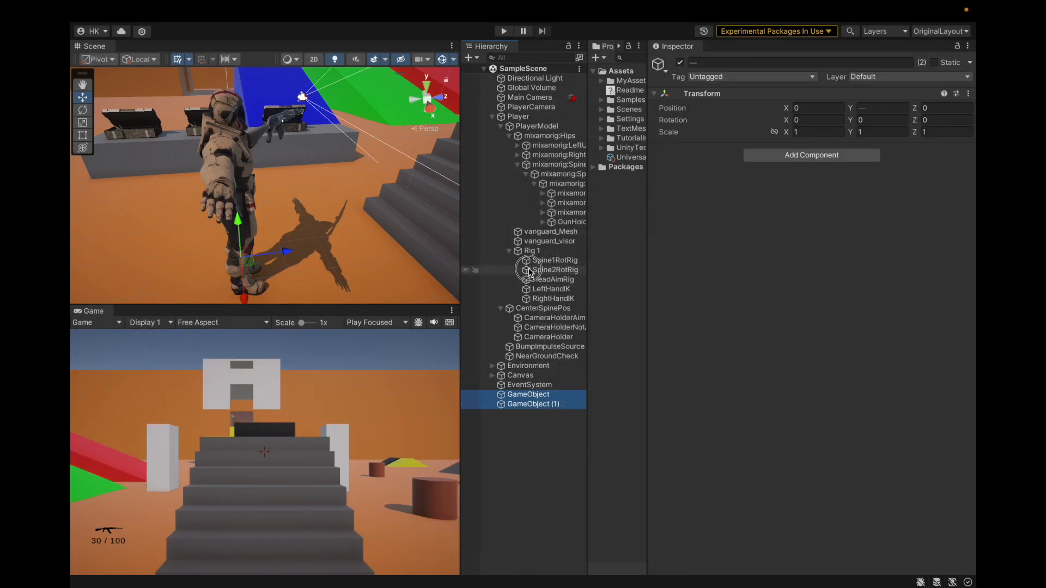
{"action": "right_click", "coordinate": [517, 427]}
{"action": "left_click", "coordinate": [562, 172]}
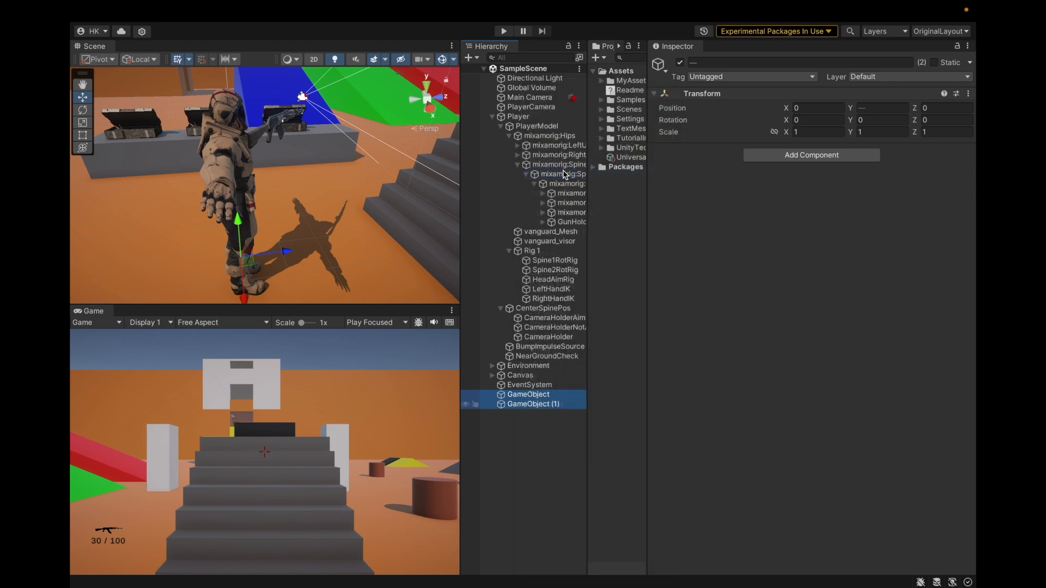
{"action": "key", "text": "ctrl+s"}
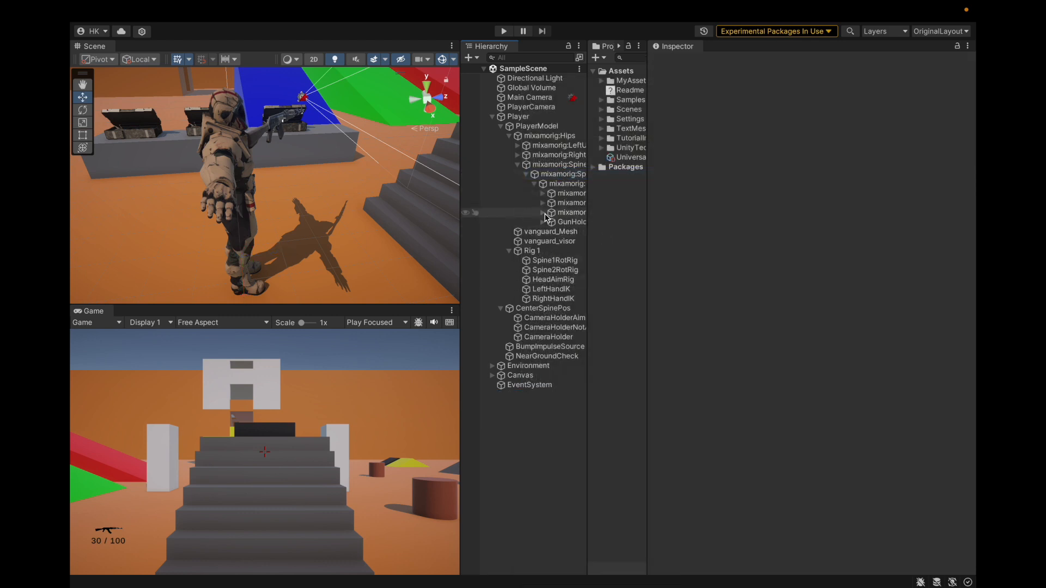
Check the GunHolder transform and the Multi-Rotation Constraint settings of Spine1RotRig
{"action": "left_click", "coordinate": [561, 224]}
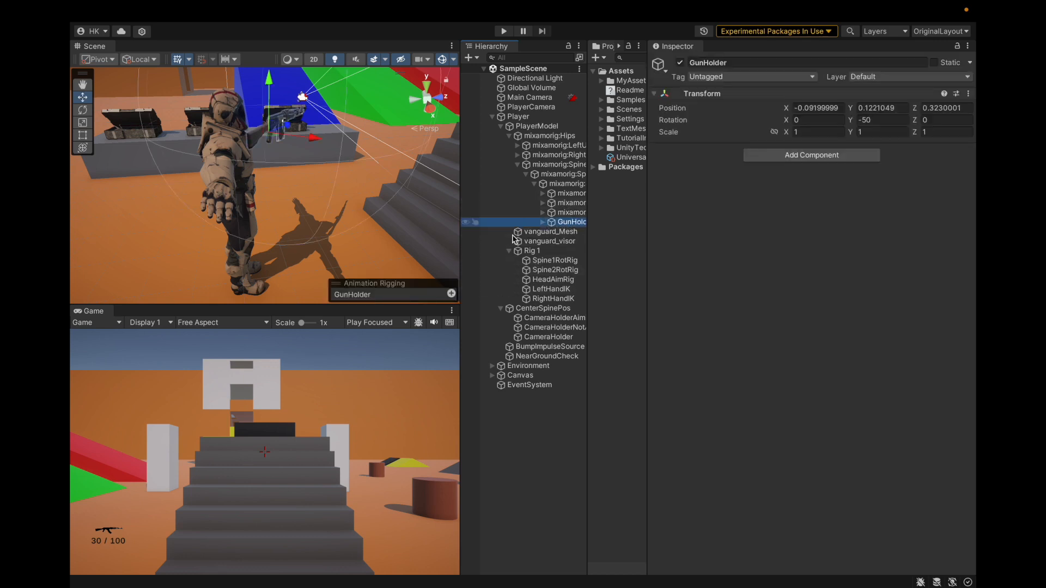
{"action": "left_click", "coordinate": [540, 232]}
{"action": "left_click", "coordinate": [537, 261]}
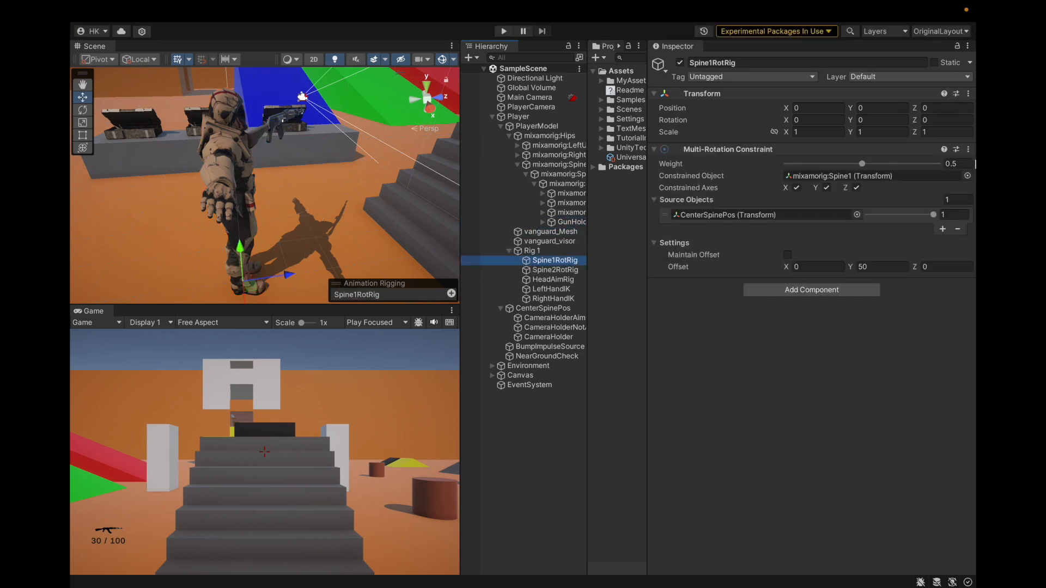
Run the game, turn the character and examine its rifle pose from another angle in the Scene view
{"action": "left_click", "coordinate": [504, 31]}
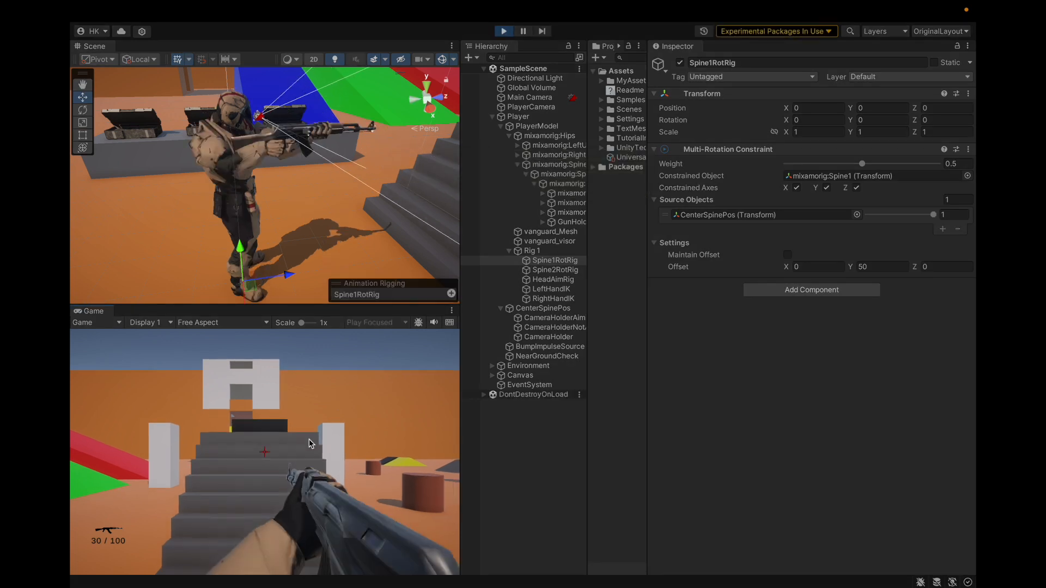
{"action": "left_click", "coordinate": [610, 421]}
{"action": "scroll", "coordinate": [163, 212], "scroll_direction": "down", "scroll_amount": 4}
{"action": "left_click_drag", "start_coordinate": [142, 211], "coordinate": [324, 174], "text": "alt"}
{"action": "scroll", "coordinate": [325, 153], "scroll_direction": "up", "scroll_amount": 1}
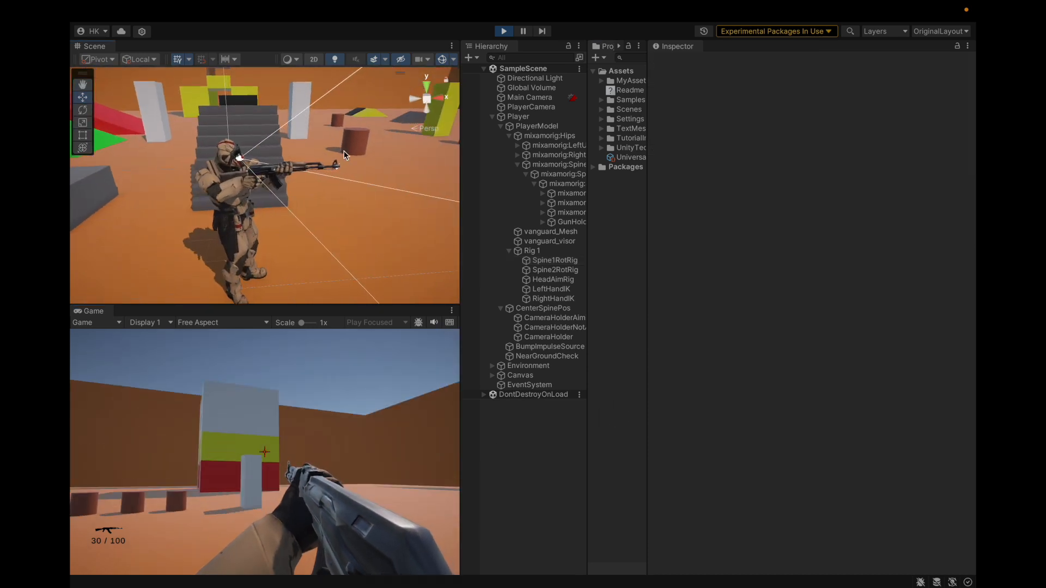
{"action": "scroll", "coordinate": [326, 153], "scroll_direction": "down", "scroll_amount": 2}
{"action": "scroll", "coordinate": [325, 152], "scroll_direction": "up", "scroll_amount": 2}
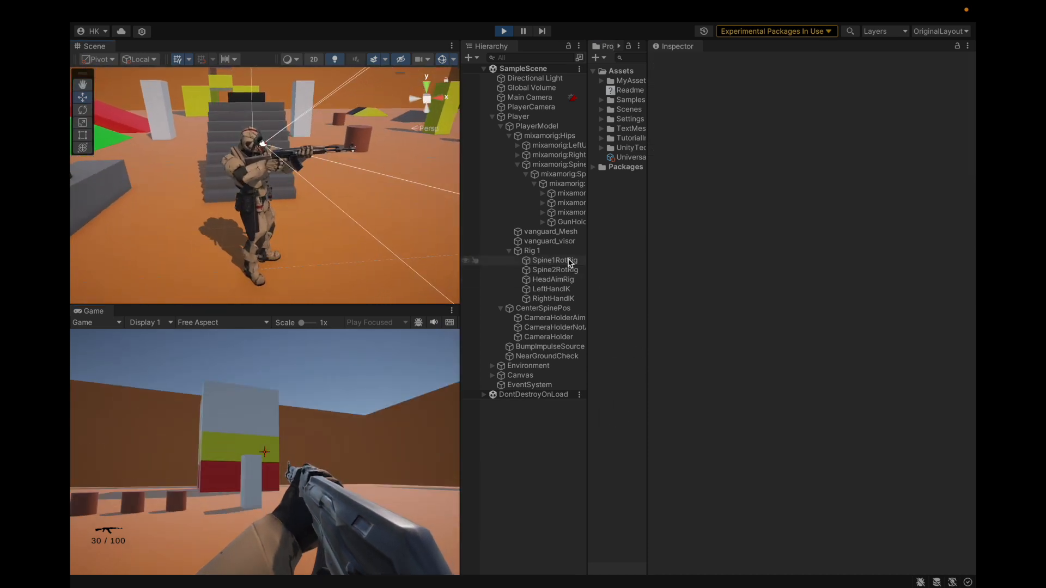
Try a Spine1RotRig constraint weight of 0 in the running game while firing, walking and looking down
{"action": "left_click", "coordinate": [551, 260]}
{"action": "left_click", "coordinate": [330, 367]}
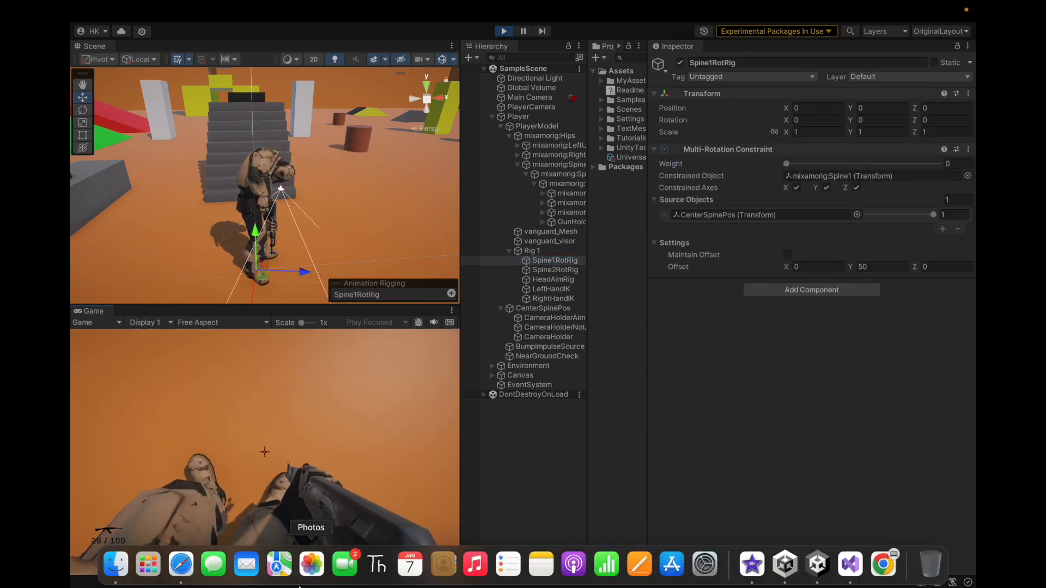
{"action": "key", "text": "w"}
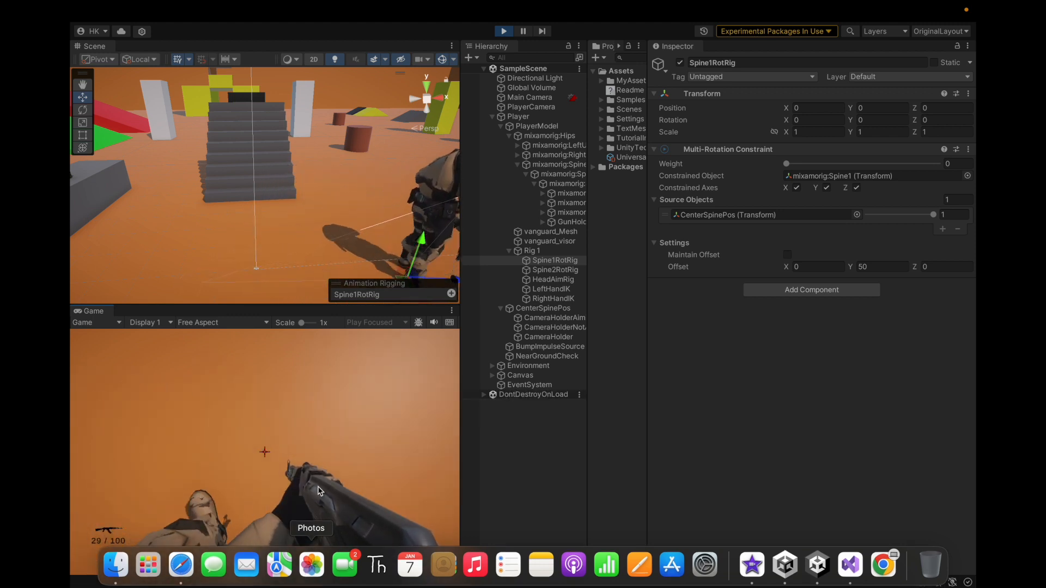
{"action": "key", "text": "d"}
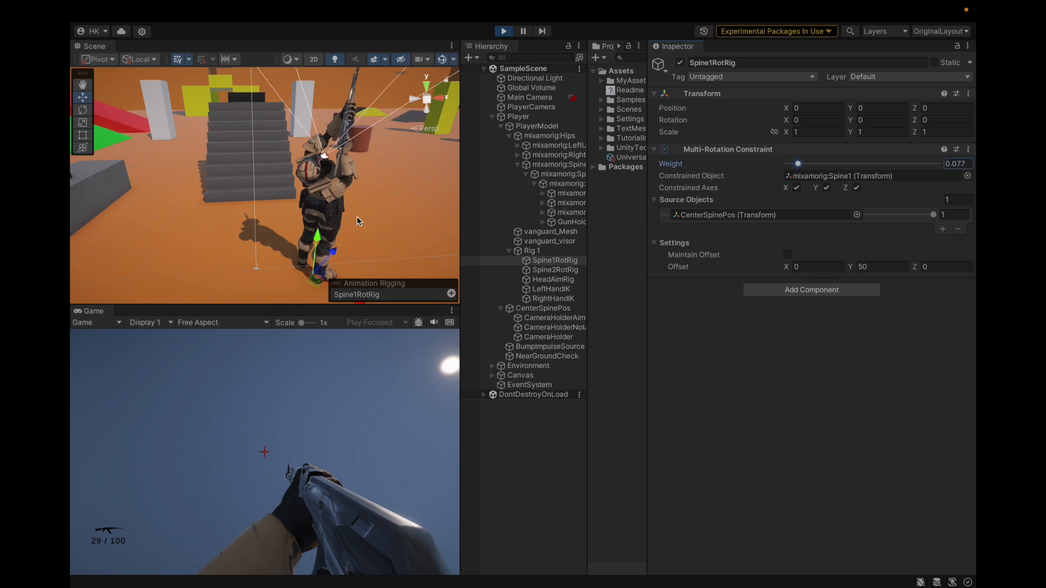
Try Spine1RotRig weights of about 0.537 and 0.196 while examining the character's torso from several sides
{"action": "scroll", "coordinate": [358, 222], "scroll_direction": "up", "scroll_amount": 5}
{"action": "left_click_drag", "start_coordinate": [358, 221], "coordinate": [313, 201], "text": "alt"}
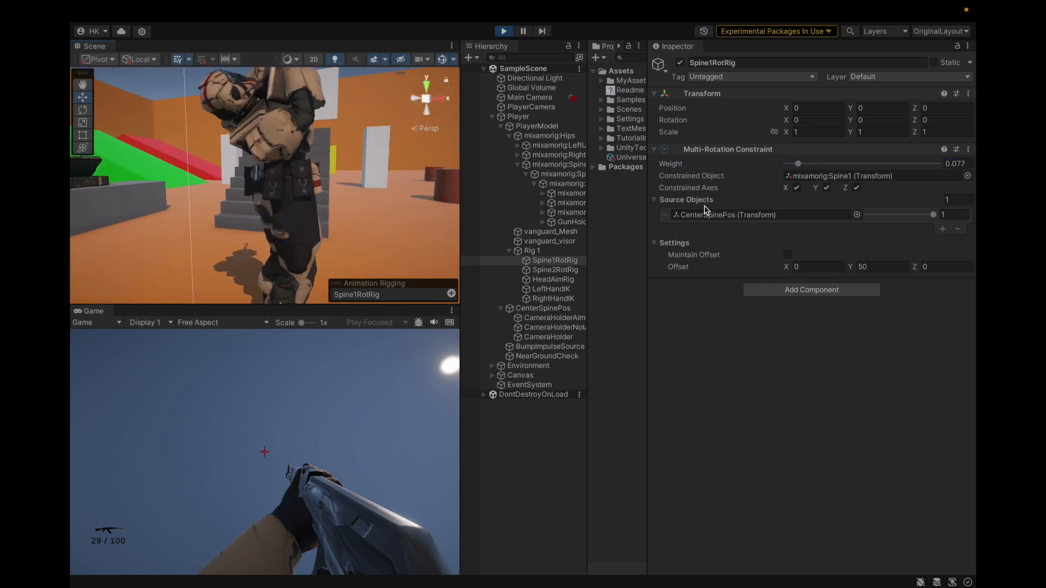
{"action": "left_click_drag", "start_coordinate": [799, 164], "coordinate": [867, 165]}
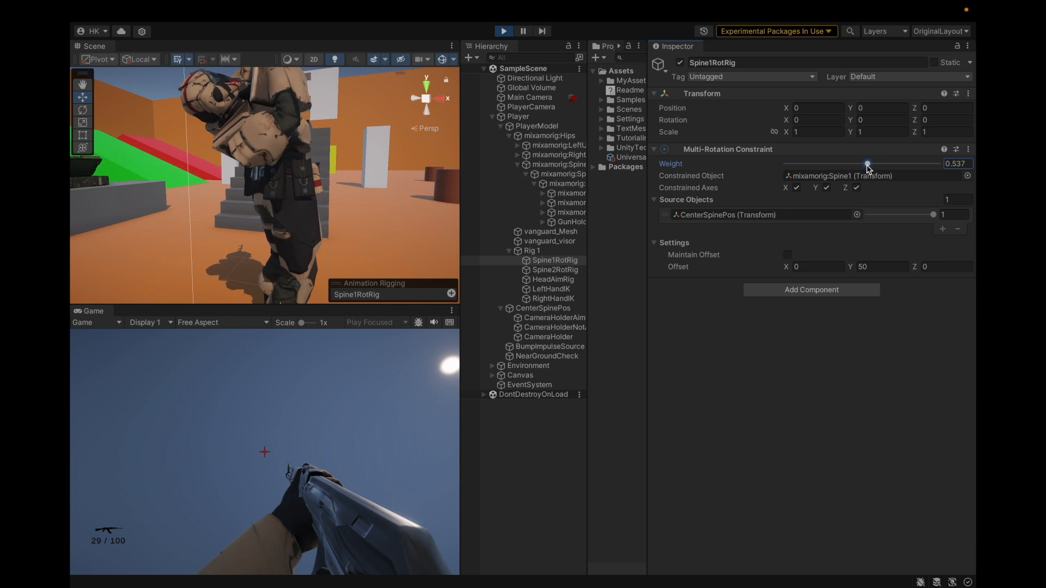
{"action": "left_click_drag", "start_coordinate": [395, 226], "coordinate": [256, 234], "text": "alt"}
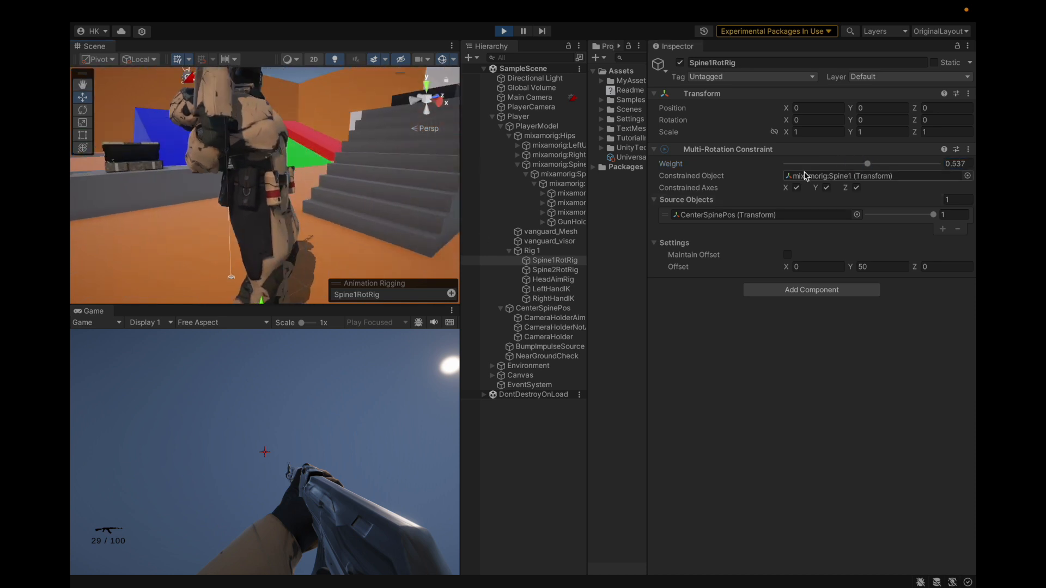
{"action": "left_click_drag", "start_coordinate": [867, 165], "coordinate": [816, 173]}
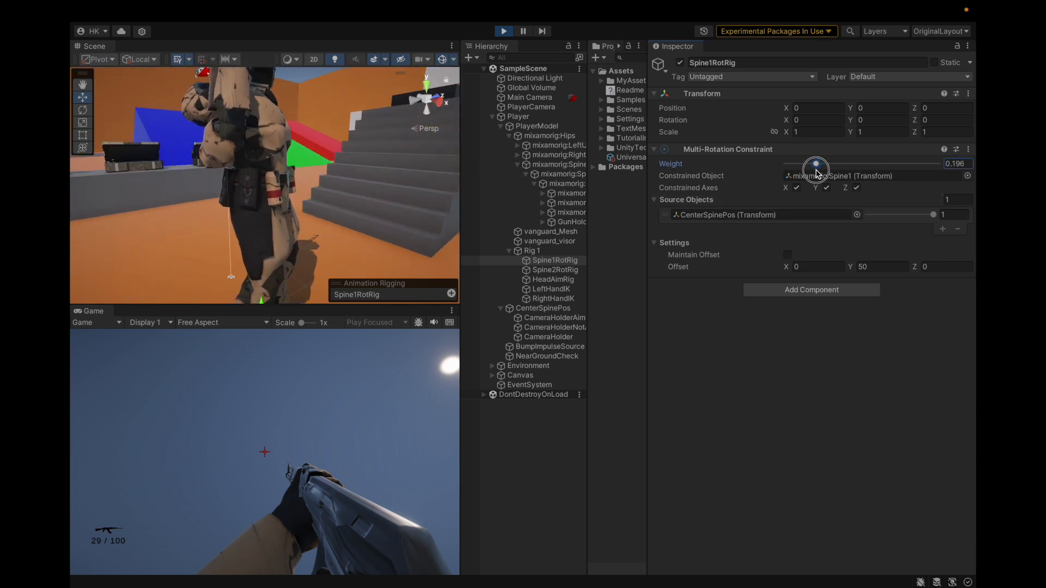
{"action": "left_click_drag", "start_coordinate": [402, 236], "coordinate": [372, 235], "text": "alt"}
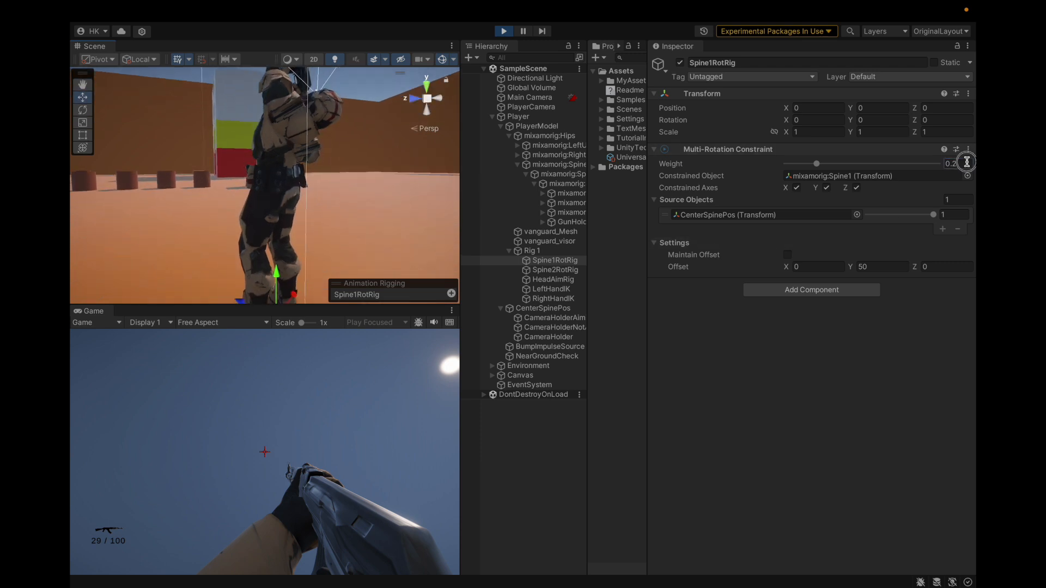
Try Spine1RotRig weights of 0.3, 0.4, 0.5 and 0.6 while looking around in the game, and exit play mode
{"action": "type", "text": "0.3"}
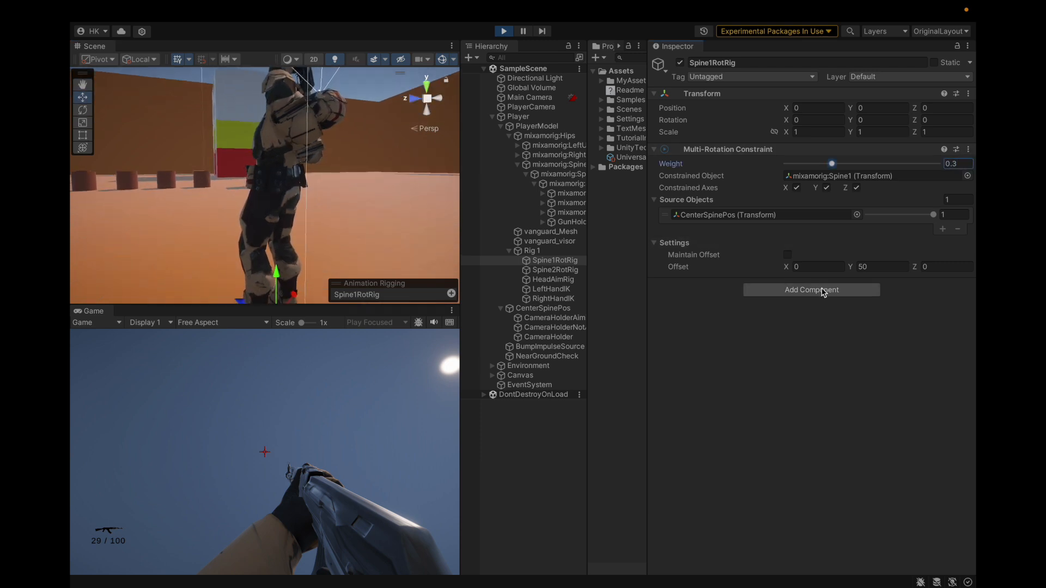
{"action": "type", "text": ".4"}
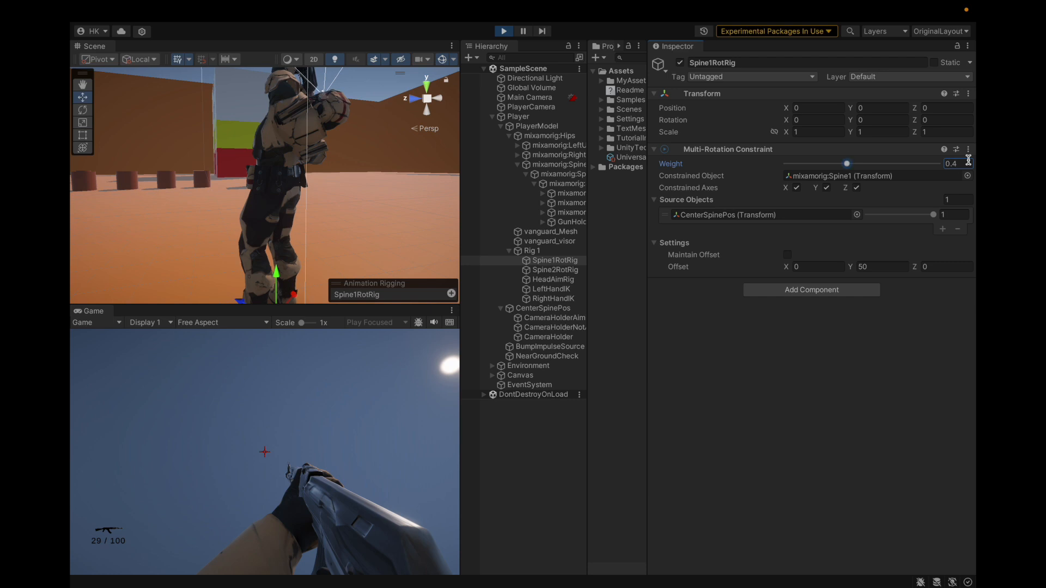
{"action": "left_click", "coordinate": [317, 443]}
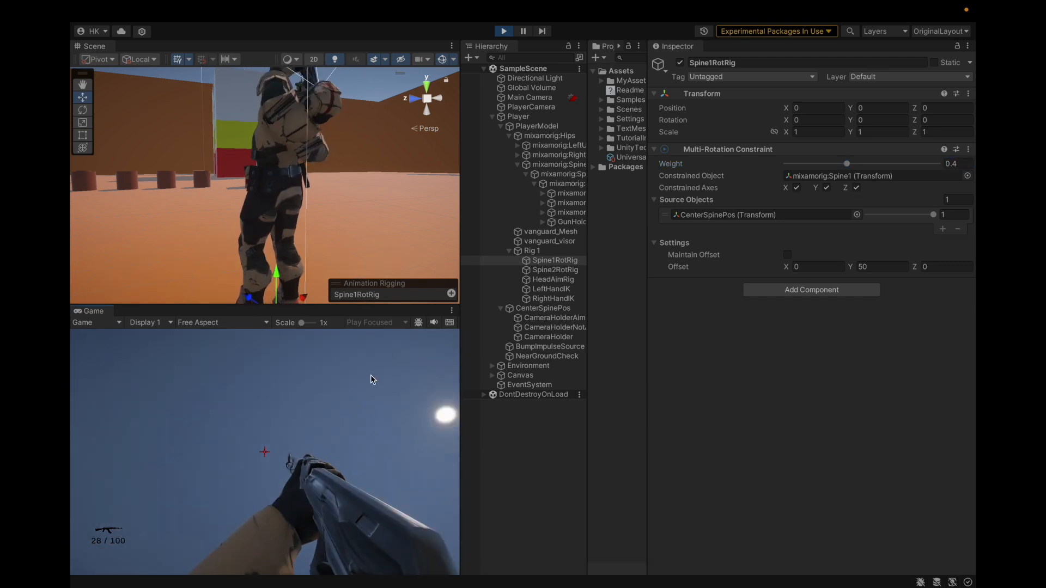
{"action": "left_click", "coordinate": [958, 161]}
{"action": "type", "text": "0.5"}
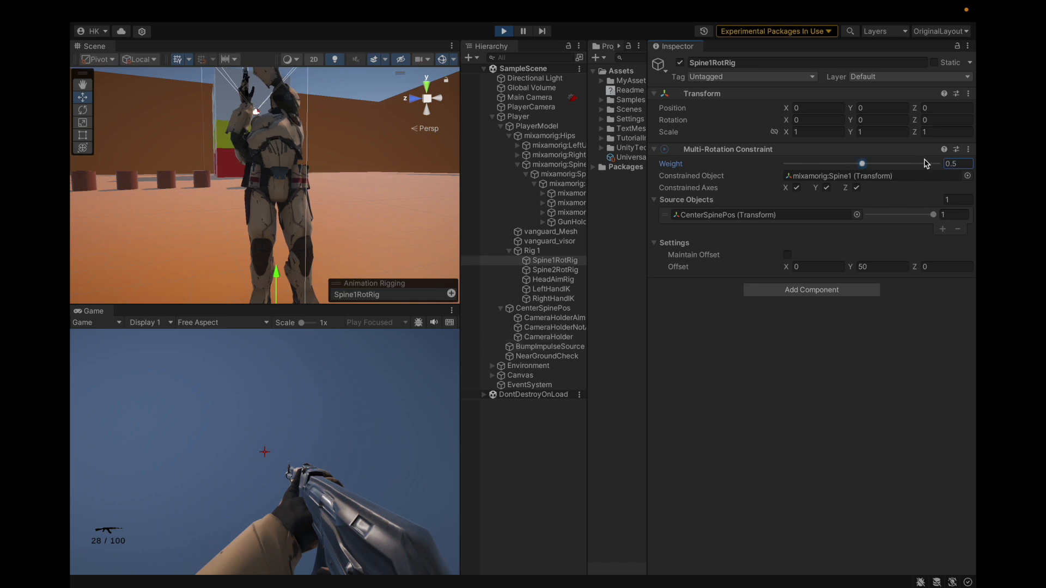
{"action": "type", "text": "0.6"}
{"action": "left_click", "coordinate": [388, 412]}
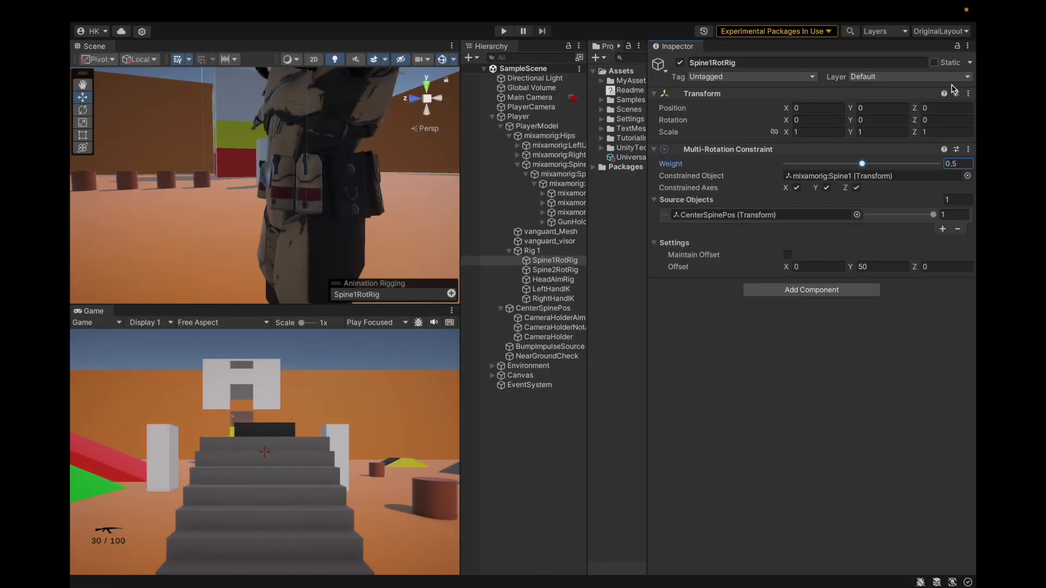
Set the Spine1RotRig constraint weight to 0.45, save the scene, and widen the Hierarchy and Project areas to show full names
{"action": "key", "text": "super+s"}
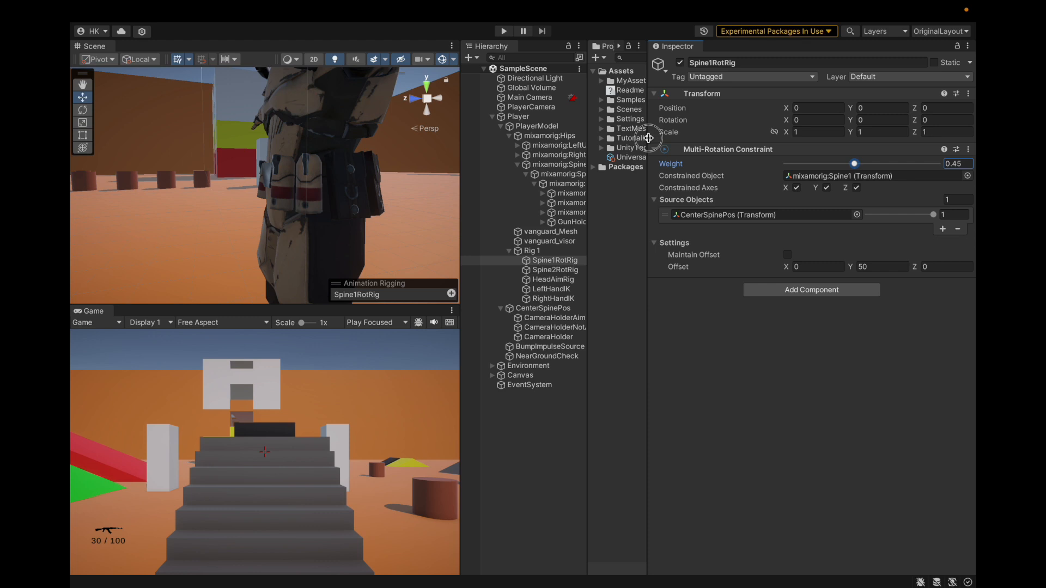
{"action": "left_click_drag", "start_coordinate": [648, 138], "coordinate": [721, 141]}
{"action": "left_click_drag", "start_coordinate": [587, 169], "coordinate": [621, 169]}
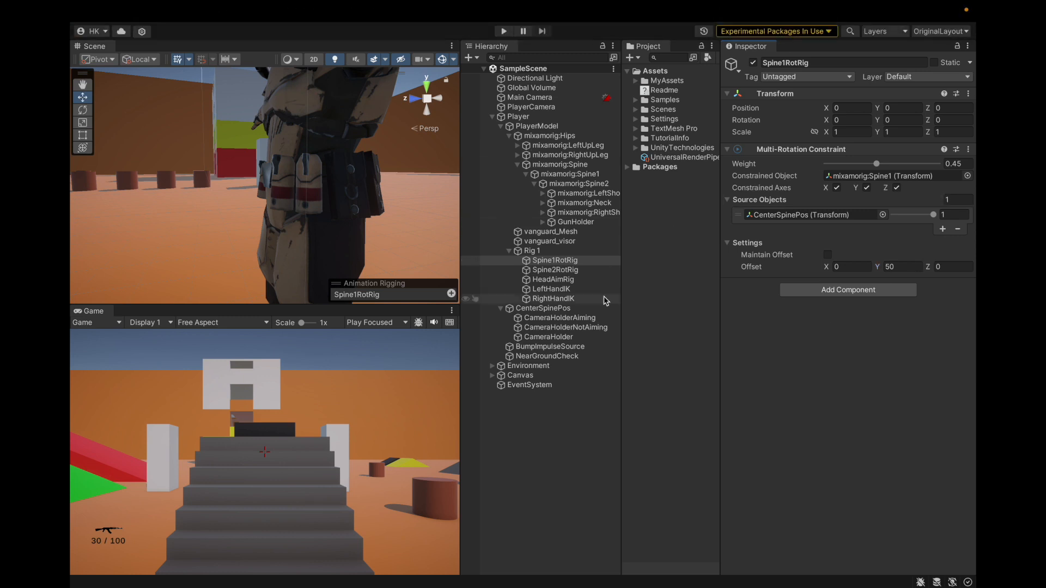
{"action": "scroll", "coordinate": [385, 202], "scroll_direction": "down", "scroll_amount": 5}
{"action": "key", "text": "f"}
{"action": "scroll", "coordinate": [369, 198], "scroll_direction": "down", "scroll_amount": 5}
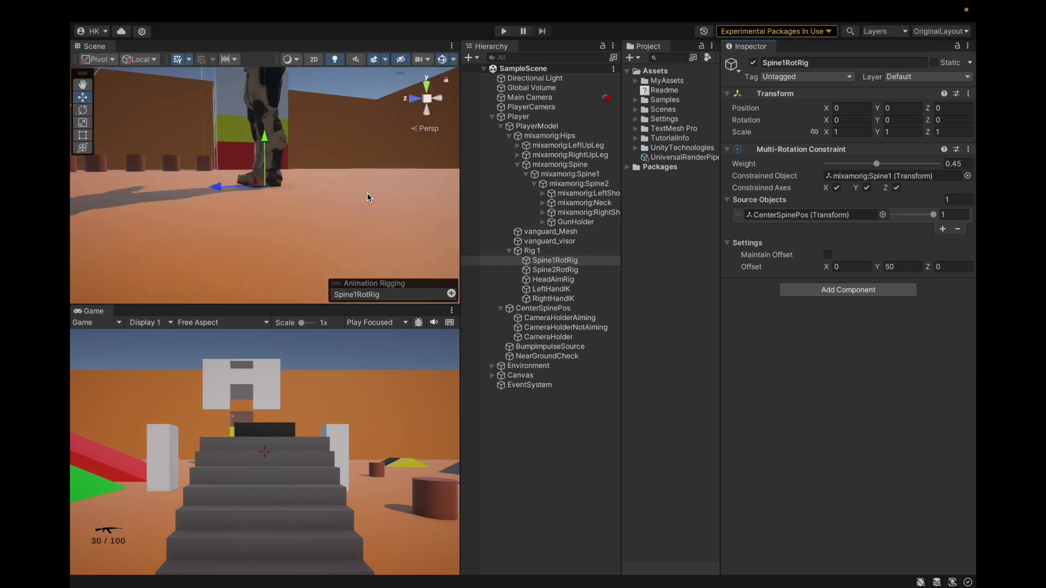
{"action": "left_click_drag", "start_coordinate": [369, 197], "coordinate": [369, 299], "text": "alt"}
{"action": "scroll", "coordinate": [359, 210], "scroll_direction": "down", "scroll_amount": 2}
{"action": "left_click_drag", "start_coordinate": [360, 210], "coordinate": [360, 175], "text": "alt"}
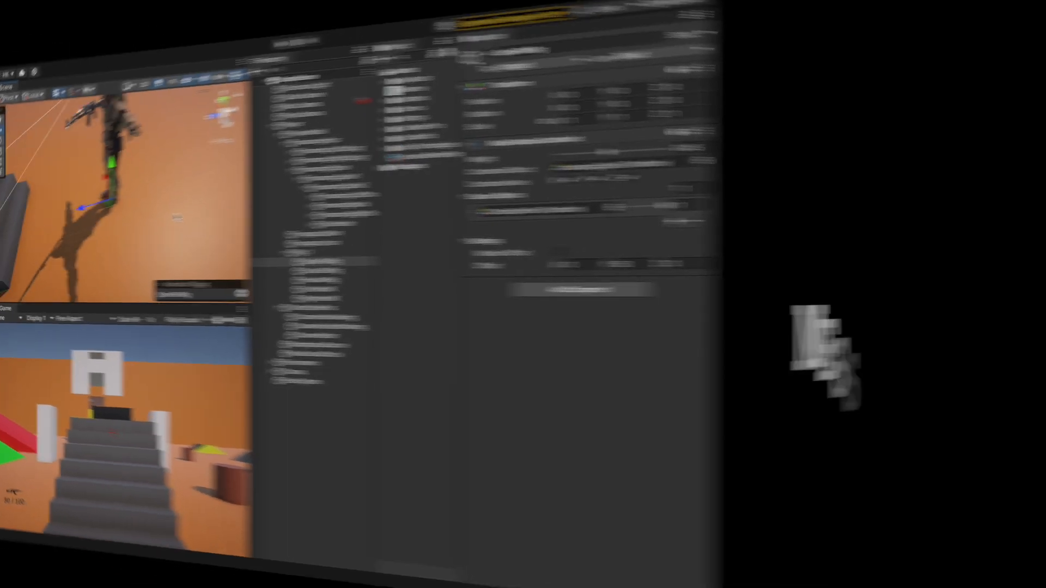